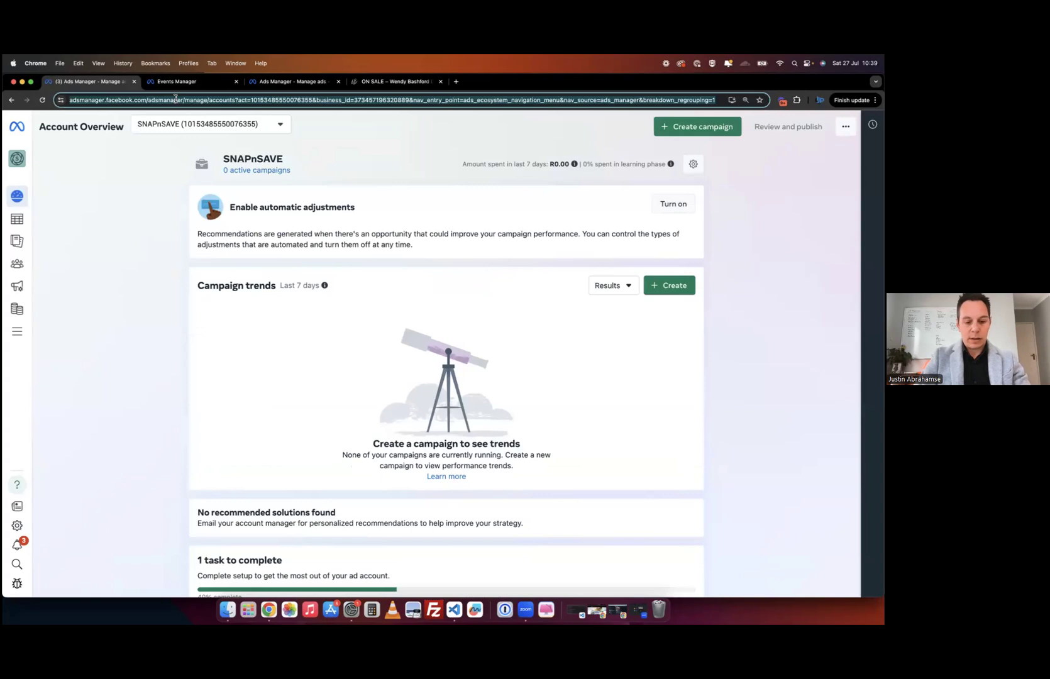
- Open the campaigns page and switch to the Up Marketing ad account from the full account list
click(206, 118)
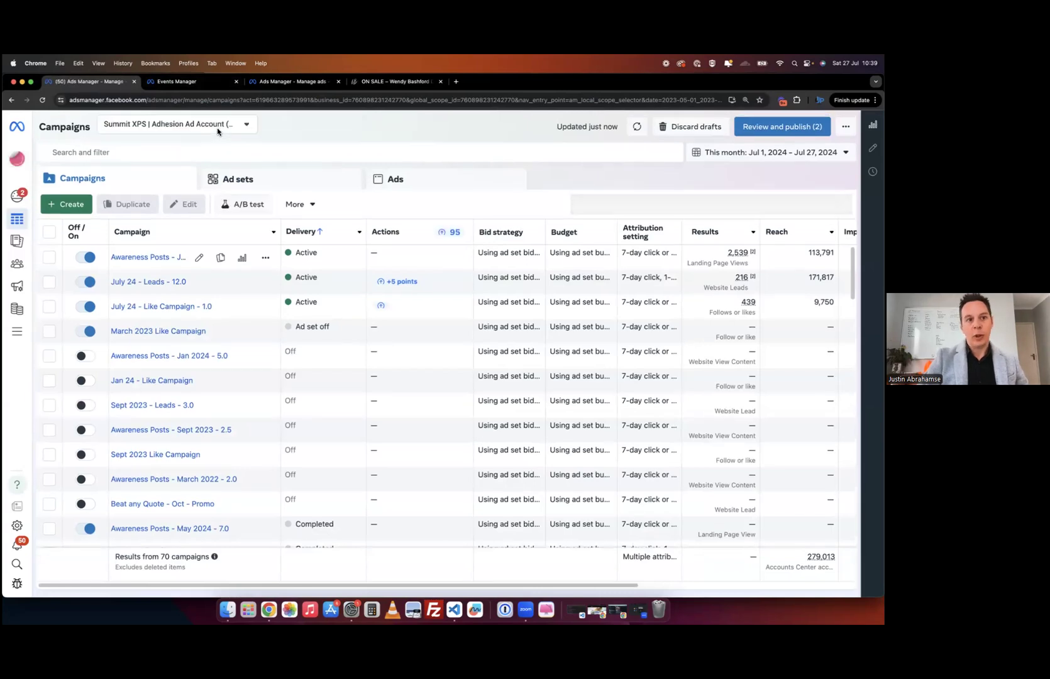
click(216, 126)
scroll(179, 239, down, 6)
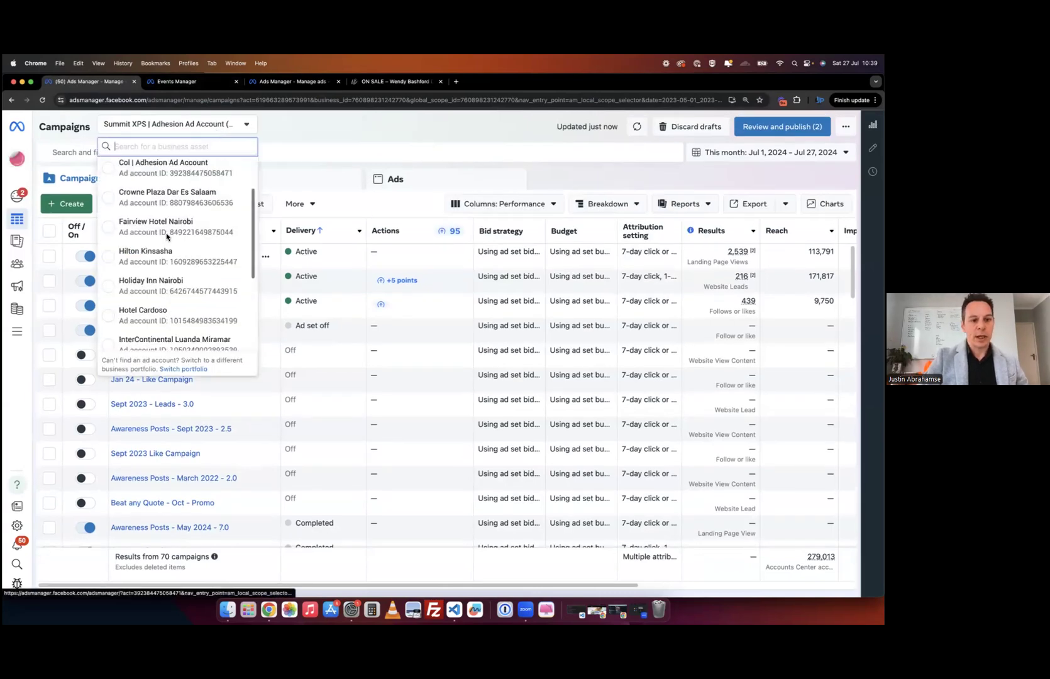
click(158, 335)
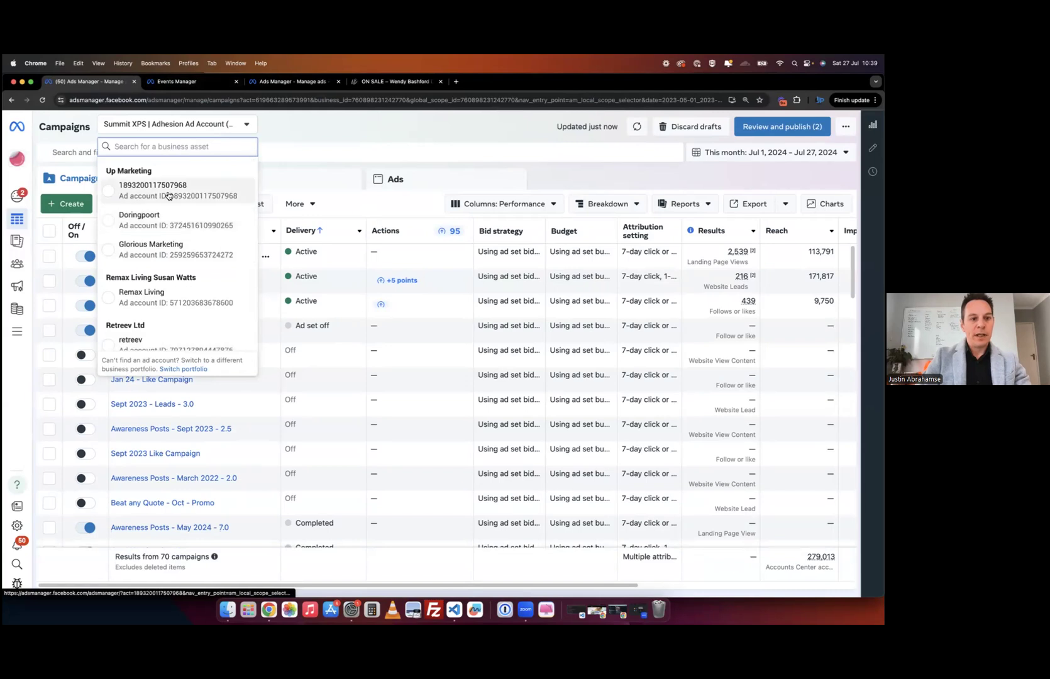
click(165, 191)
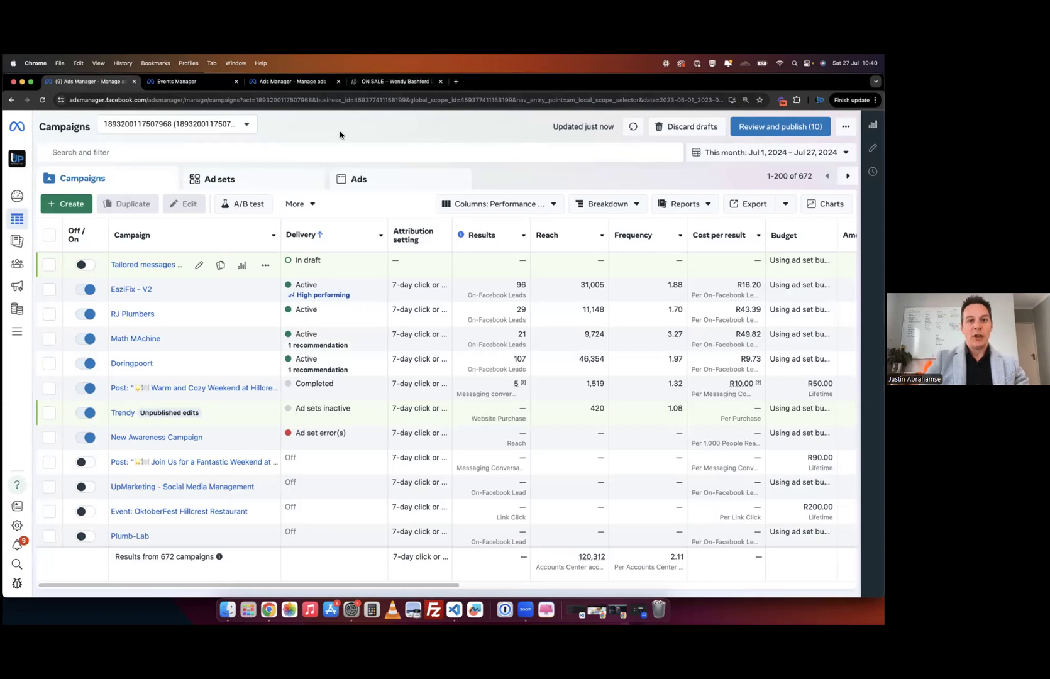
click(375, 84)
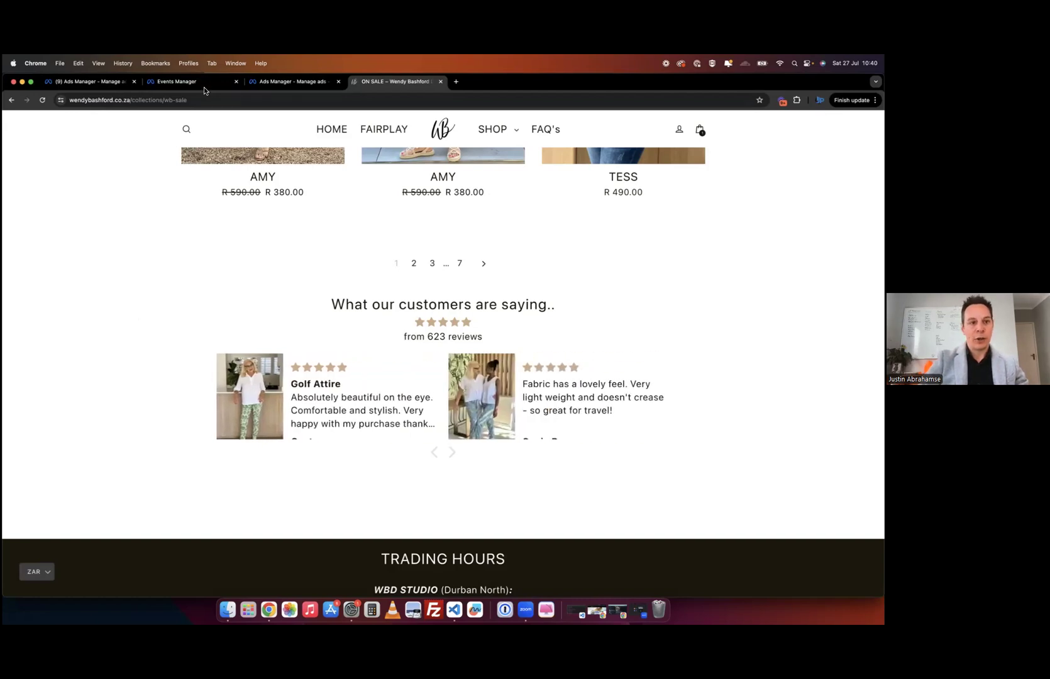
- Return to the Ads Manager campaigns table and tick the Doringpoort campaign
click(258, 86)
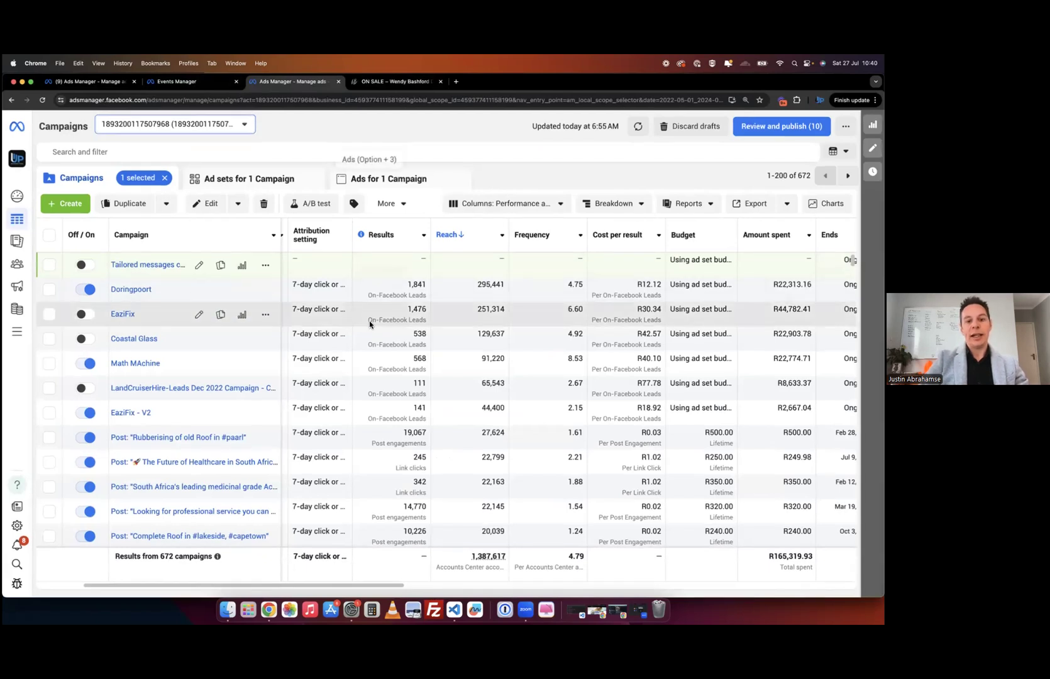
scroll(423, 296, left, 2)
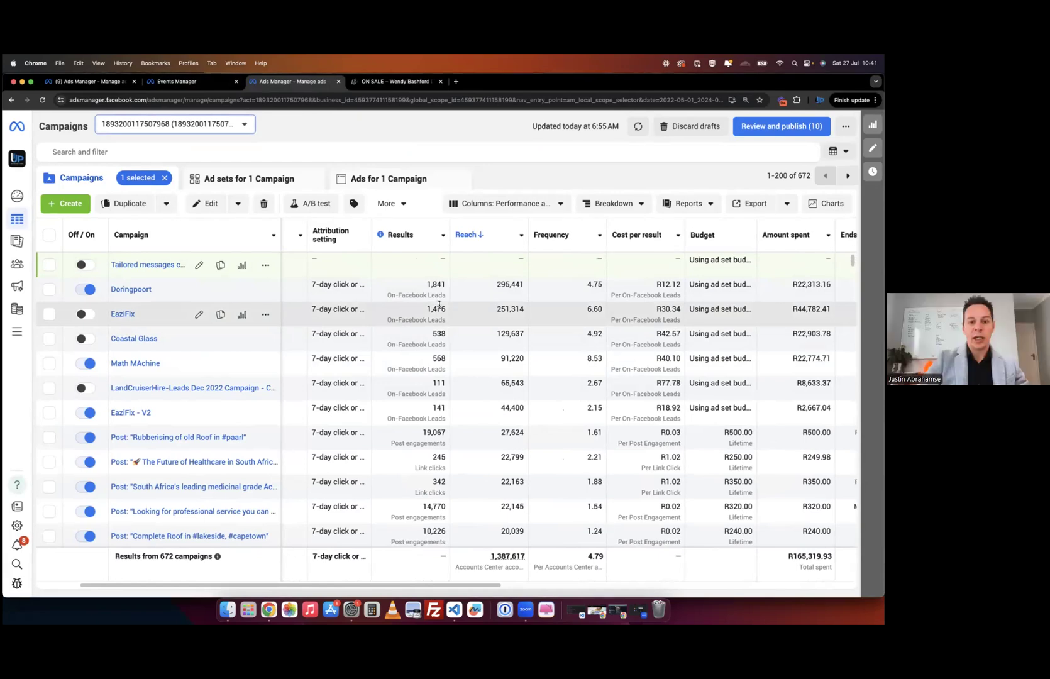
click(429, 284)
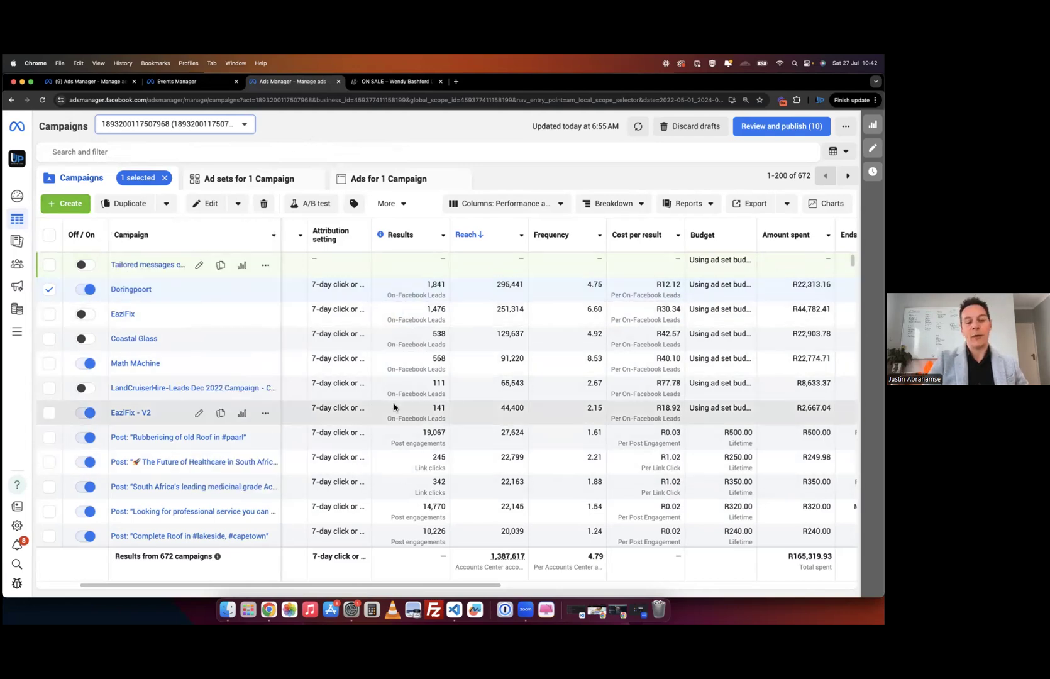
click(129, 129)
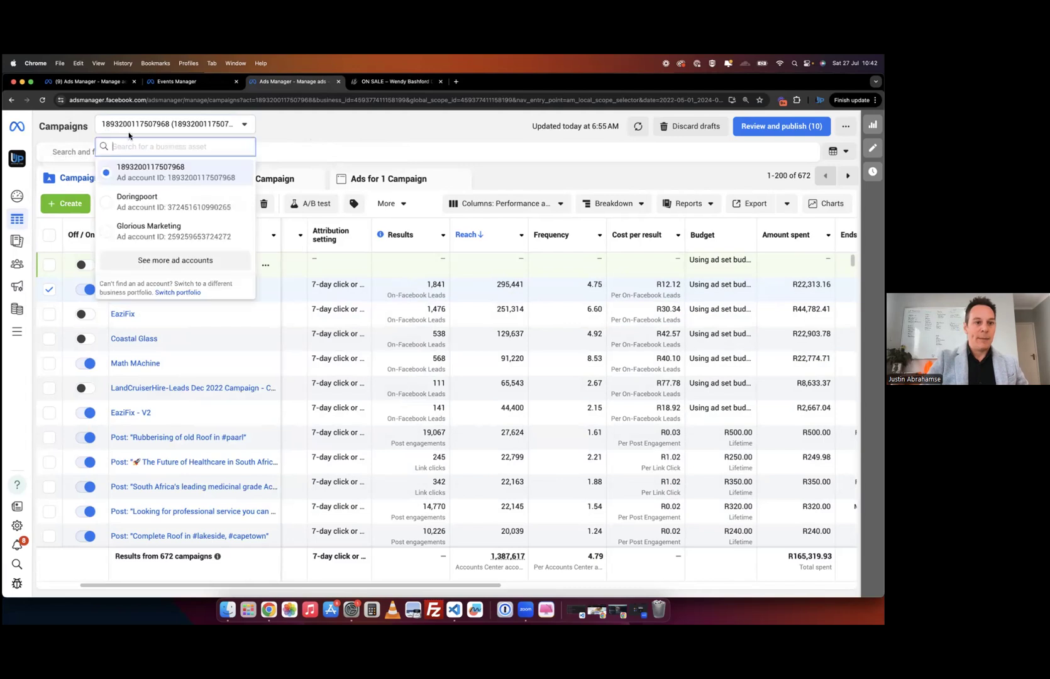
click(161, 264)
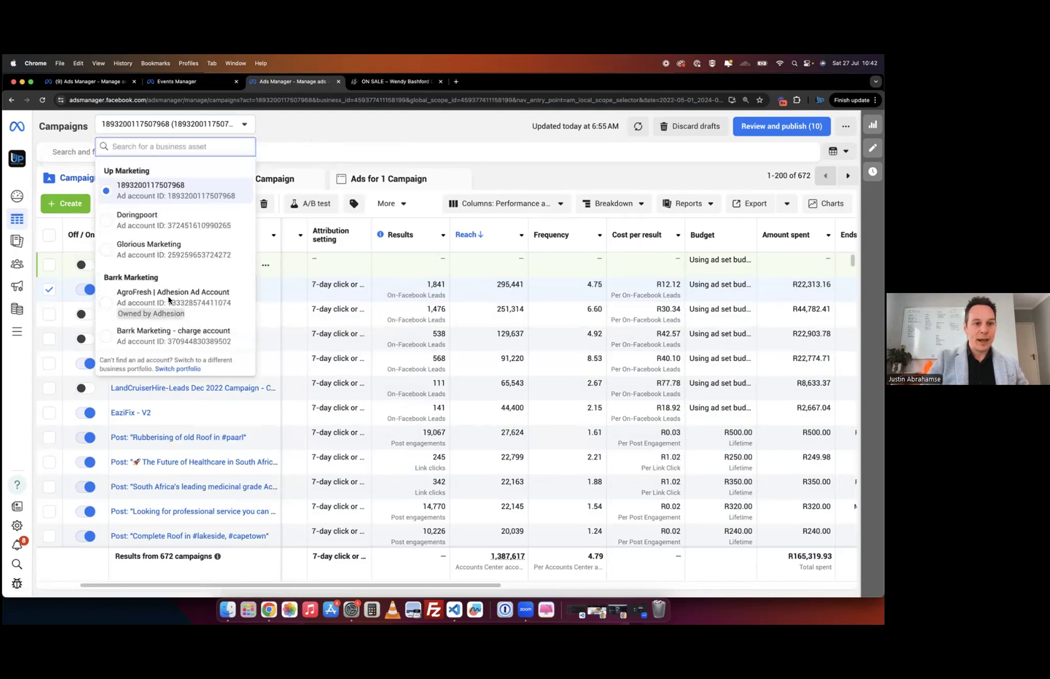
scroll(166, 336, down, 3)
scroll(165, 336, up, 3)
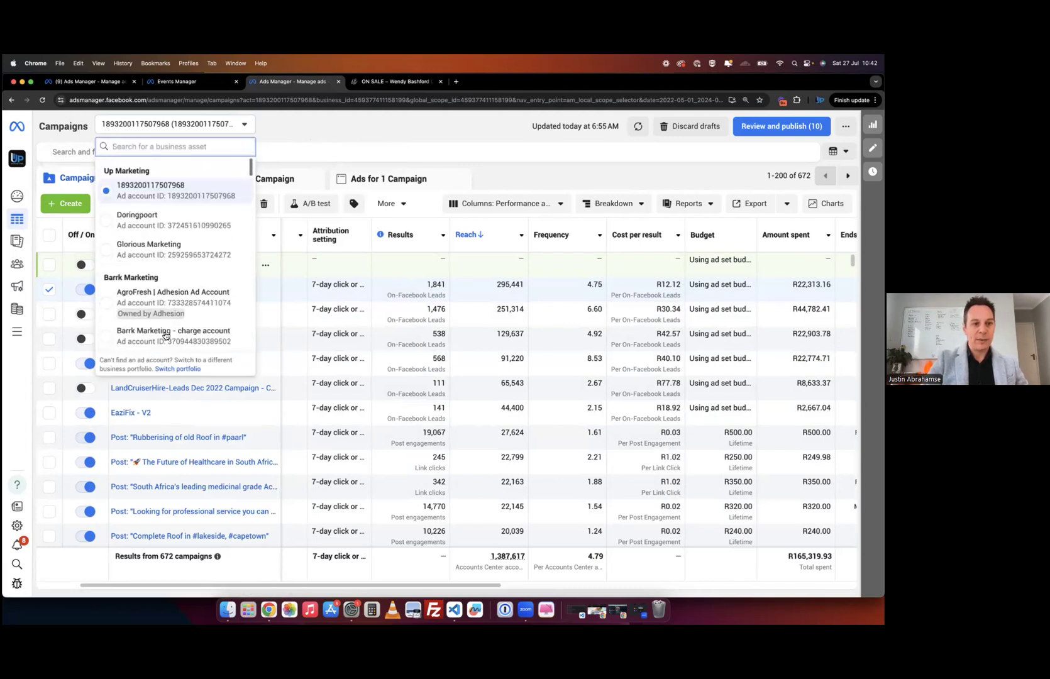
click(306, 129)
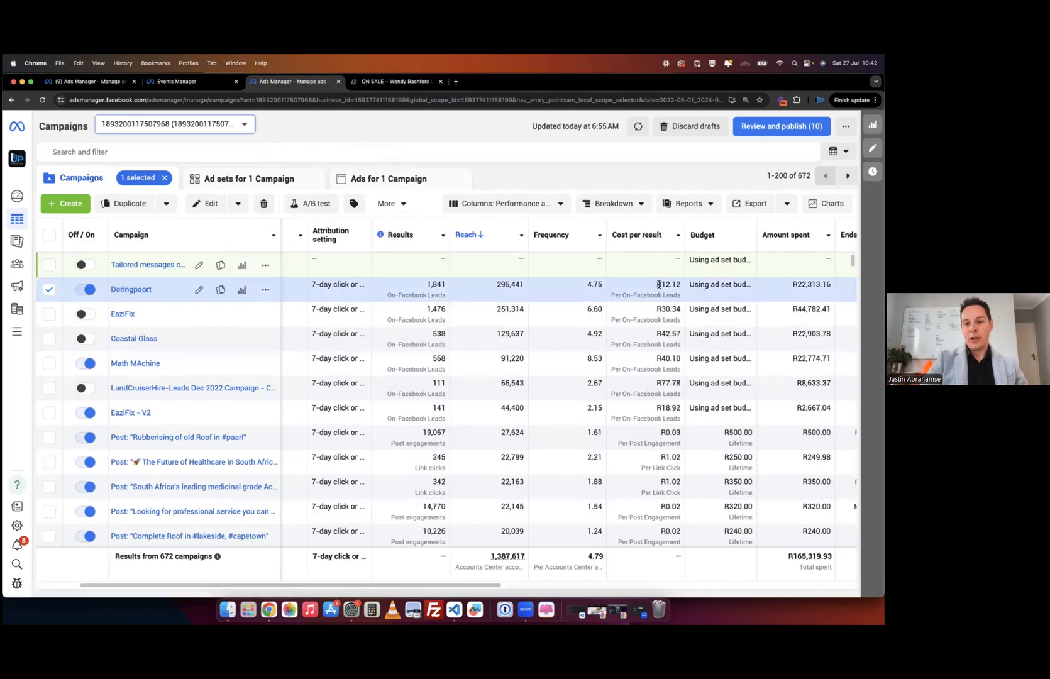
drag(663, 285, 679, 285)
click(679, 285)
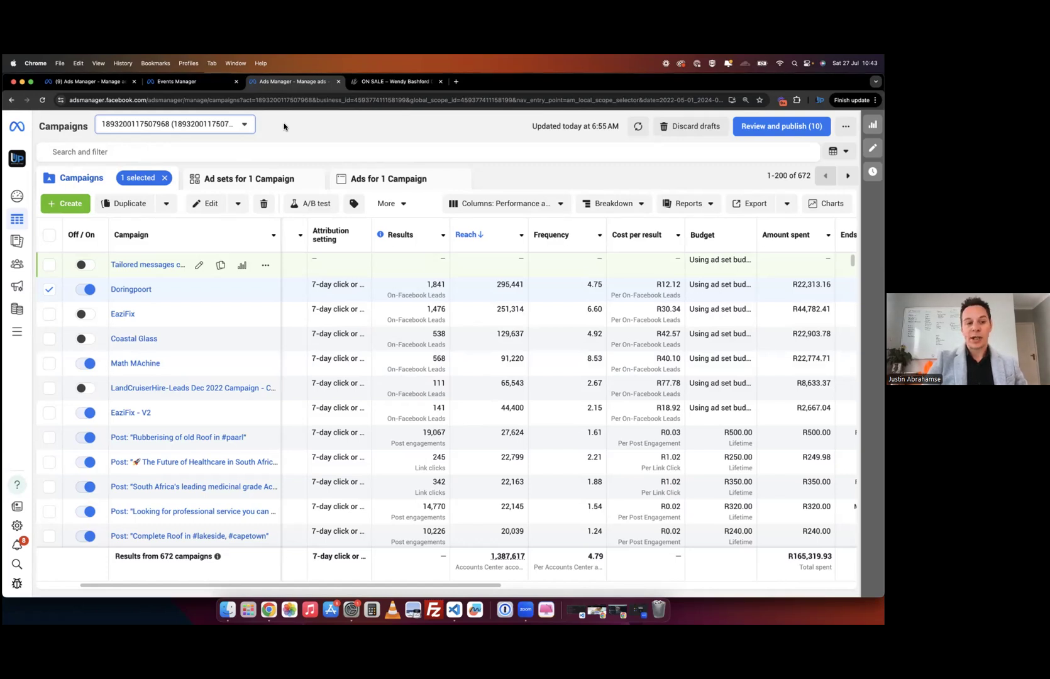
- Open the Create new campaign dialog with the green + Create button
click(66, 203)
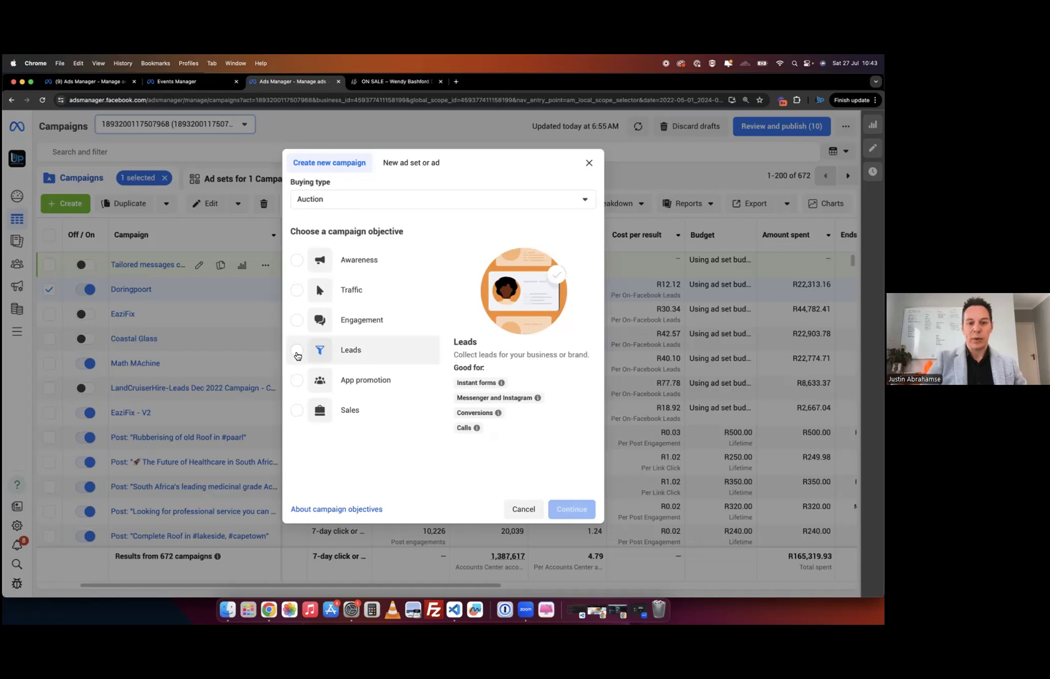
- Choose Leads as the campaign objective and continue
click(297, 354)
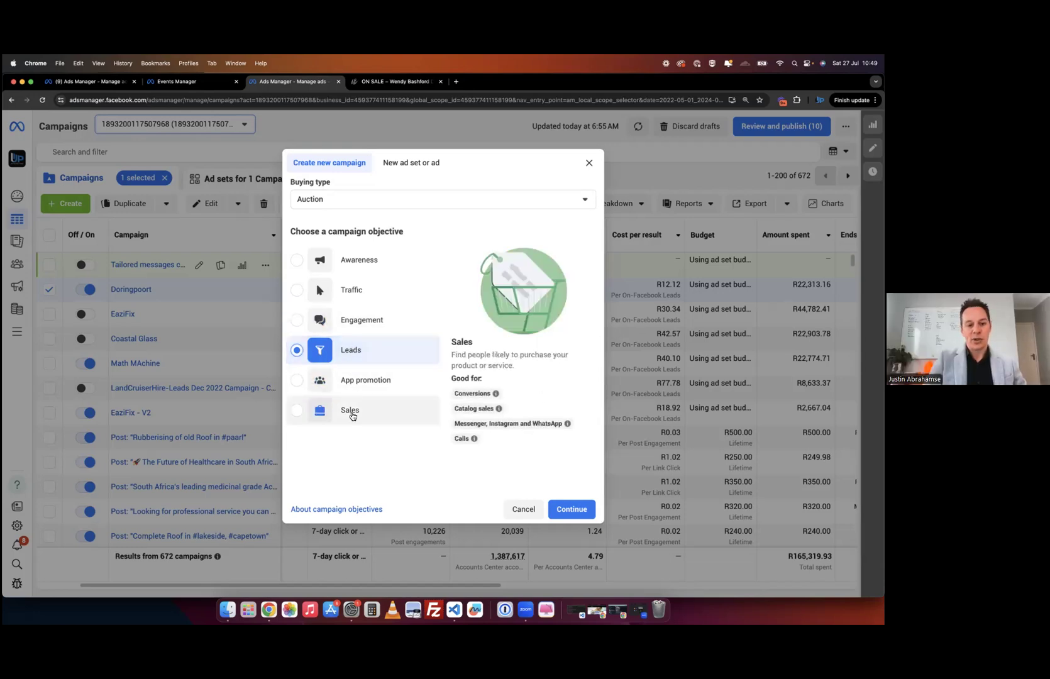
click(570, 510)
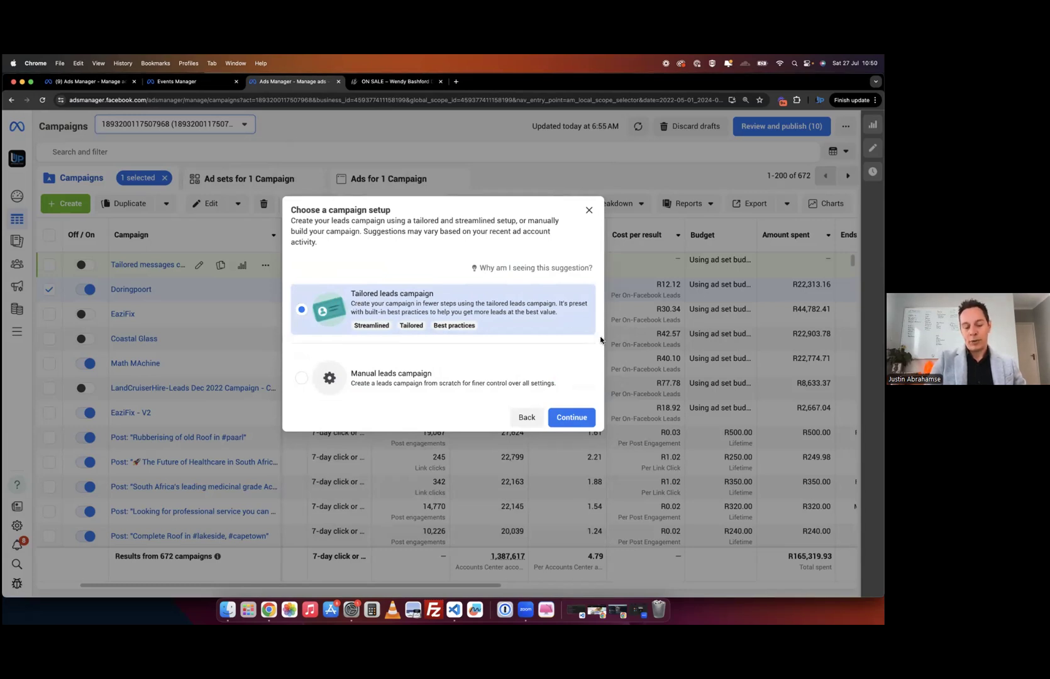
- Pick Manual leads campaign as the setup and continue into the editor
mouse_move(442, 332)
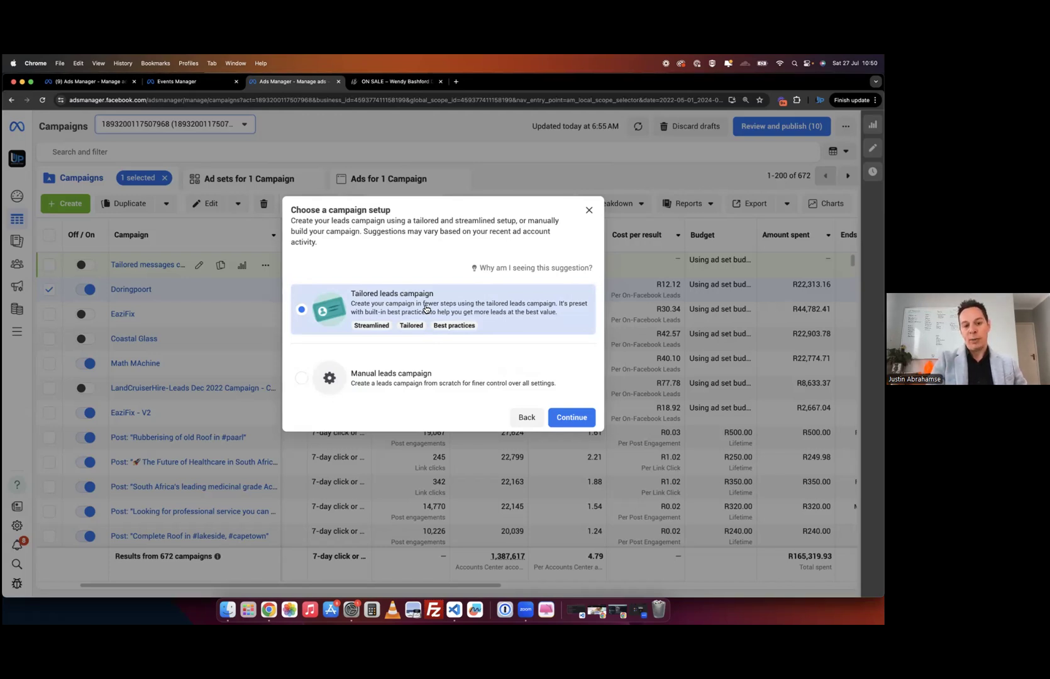
click(303, 379)
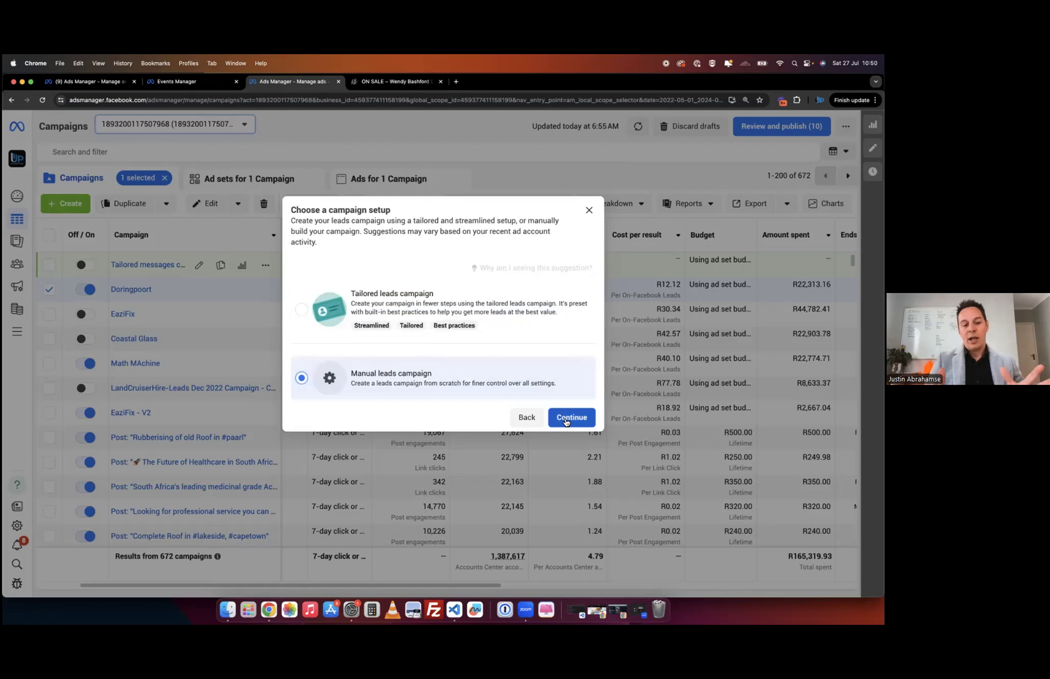
click(566, 419)
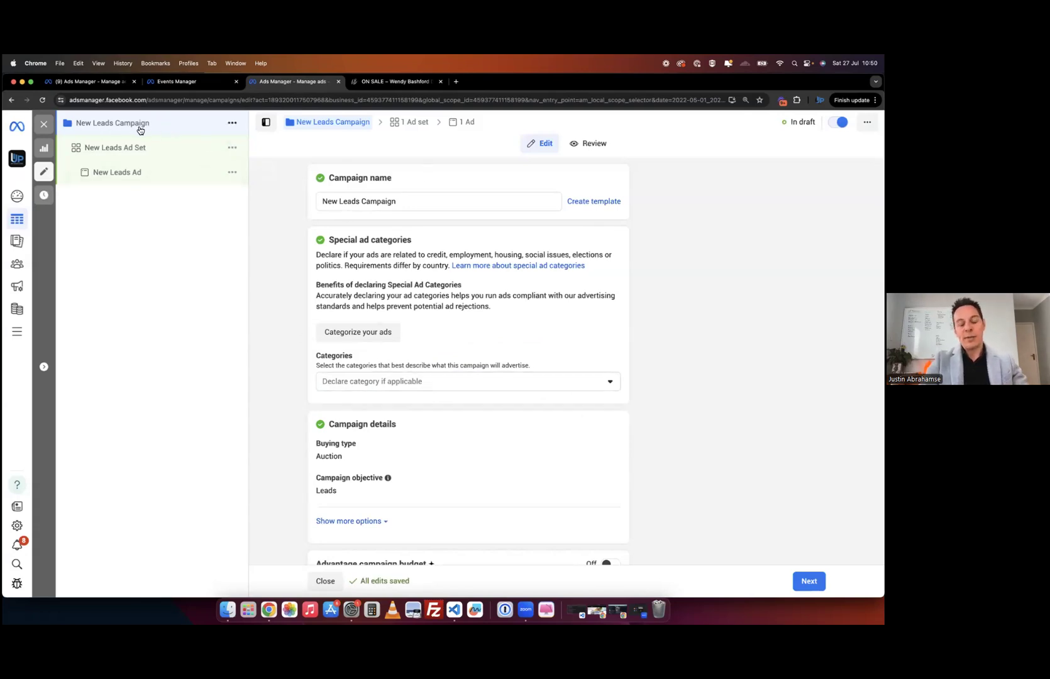
- Rename the campaign to 'Lead Events July 24 -CT' and proceed to the ad set
triple_click(344, 200)
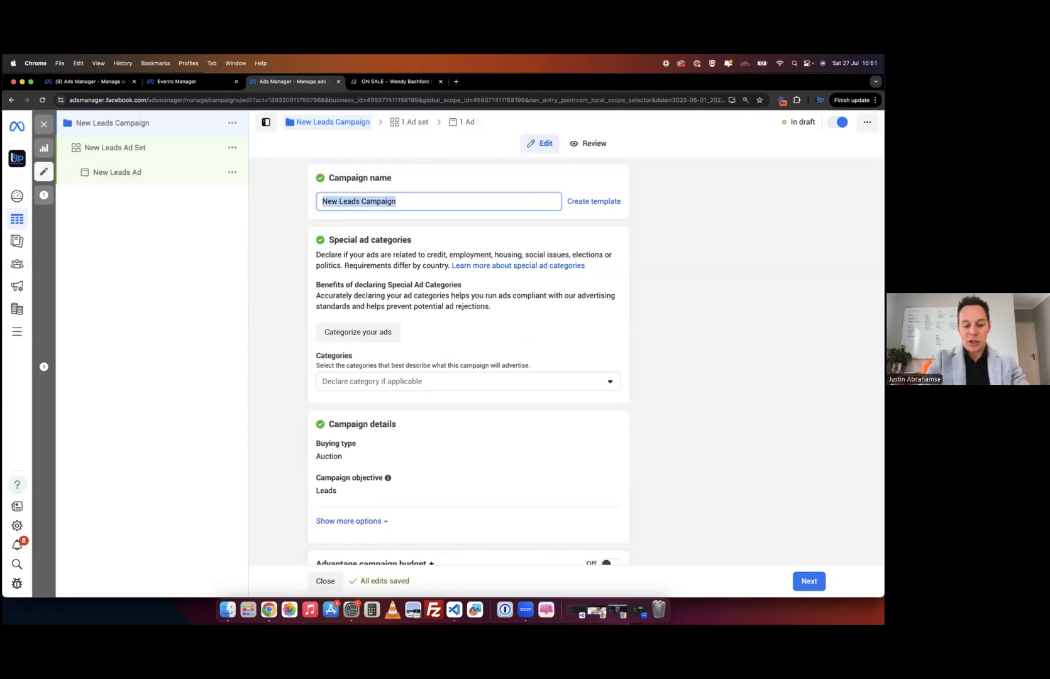
text(Lead )
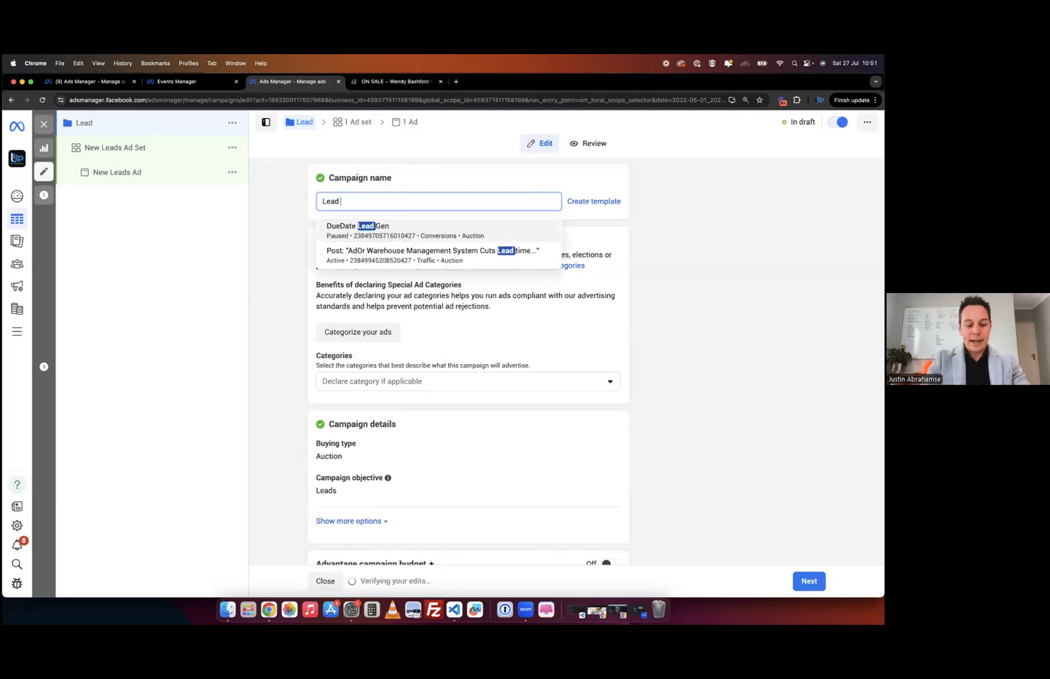
text(Events)
click(300, 308)
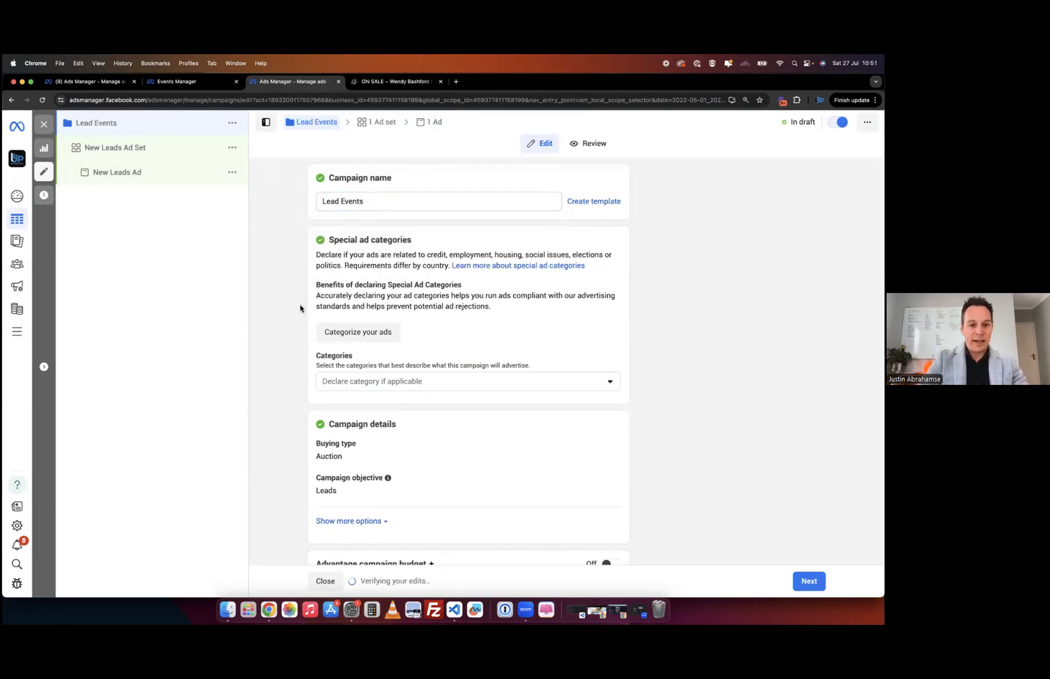
click(393, 202)
text(July 24)
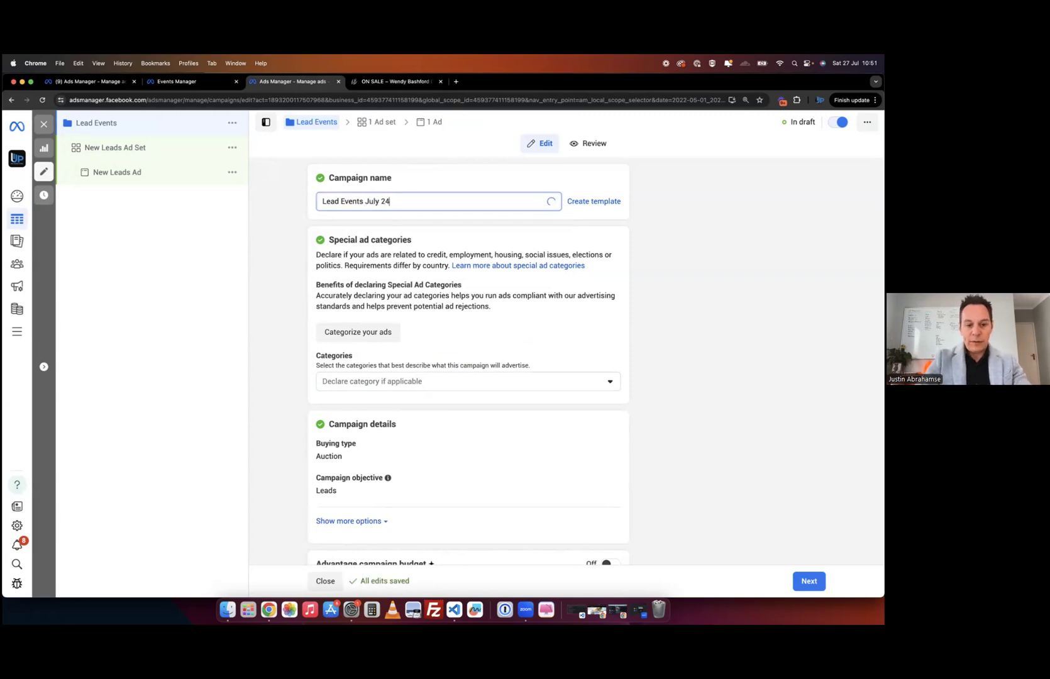
click(297, 336)
click(395, 201)
text(-CT)
click(282, 298)
scroll(282, 298, down, 5)
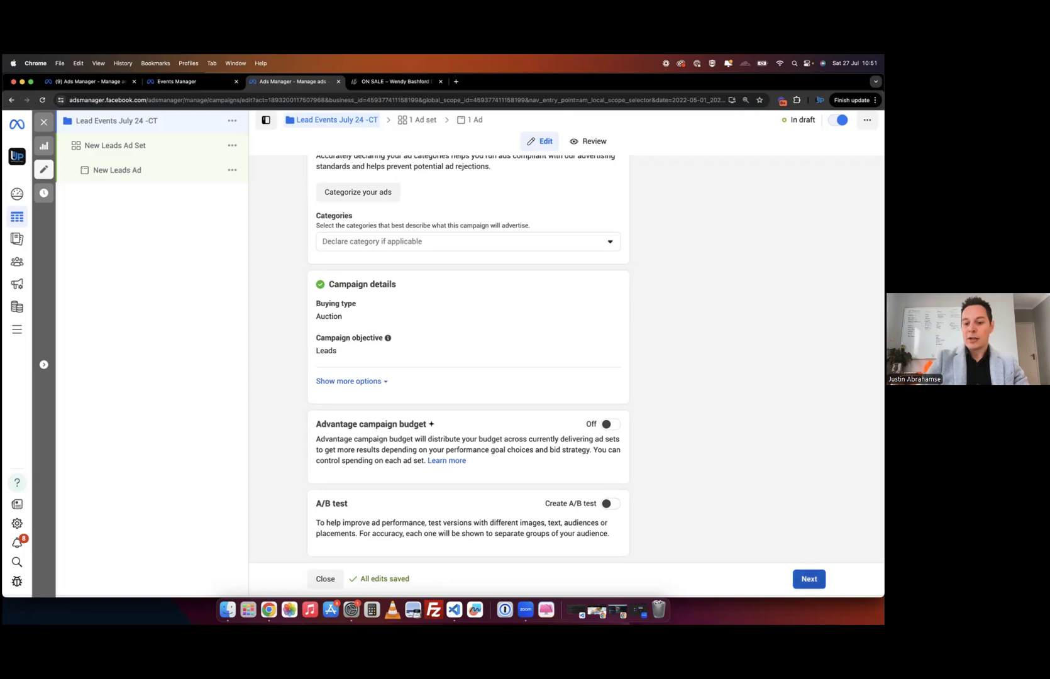
click(810, 579)
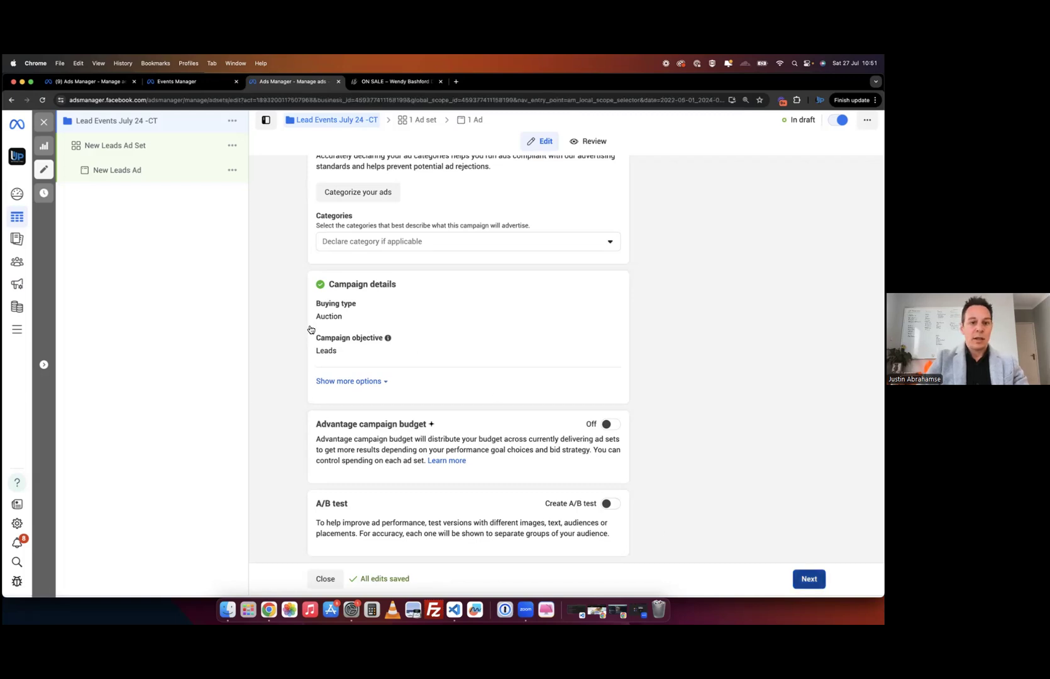
- Set the ad set's conversion location to Instant forms
scroll(358, 279, down, 3)
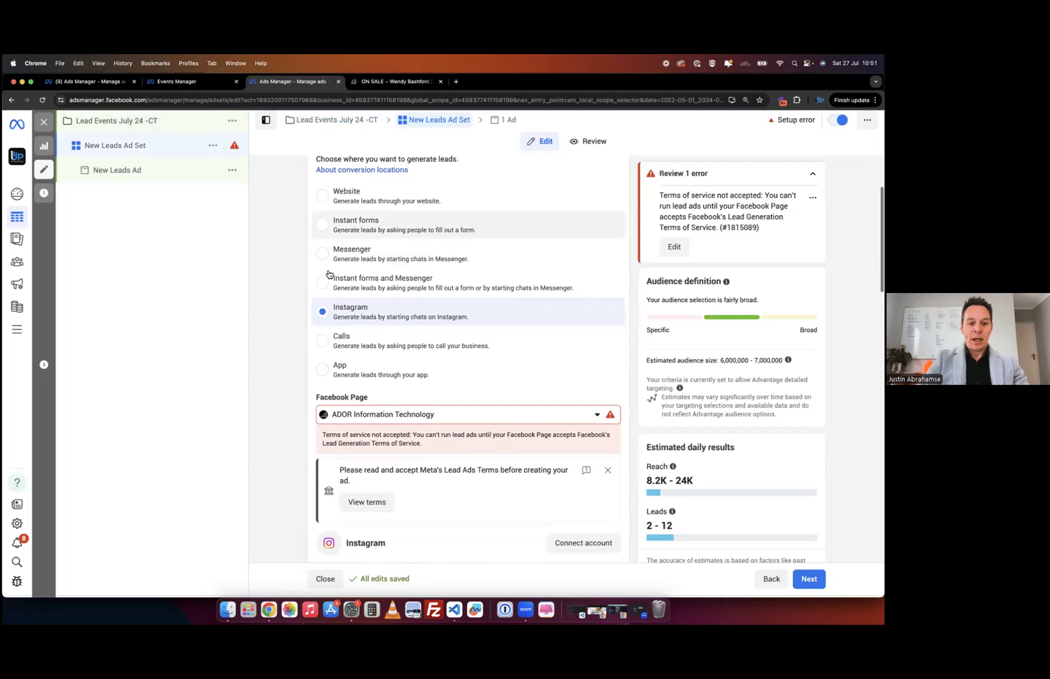
scroll(357, 279, up, 2)
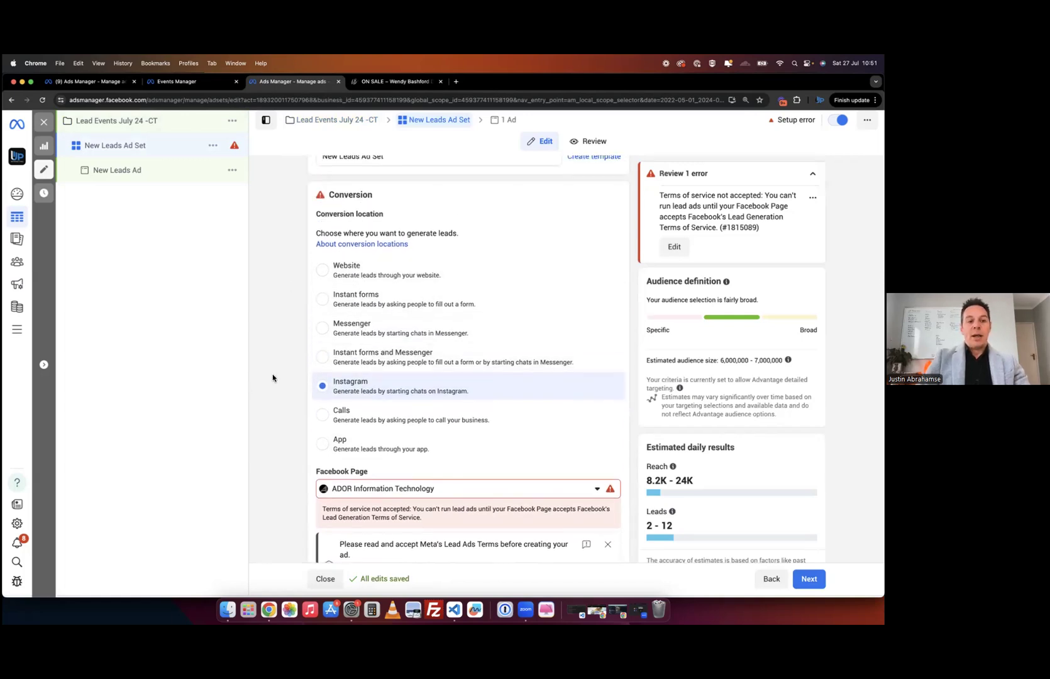
click(332, 276)
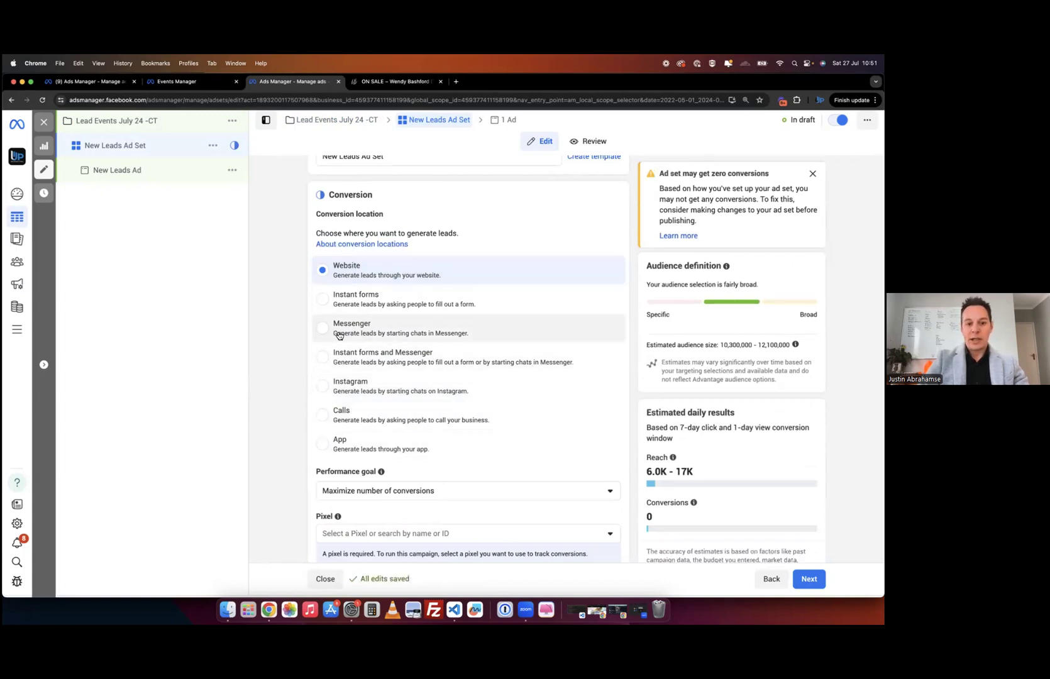
click(324, 335)
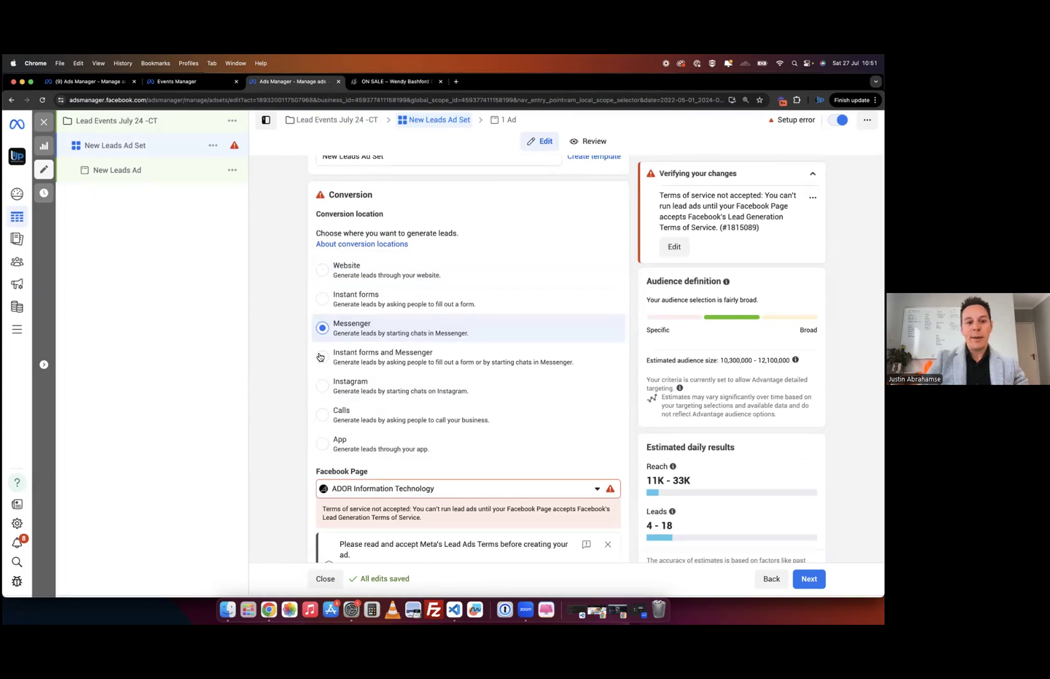
click(323, 299)
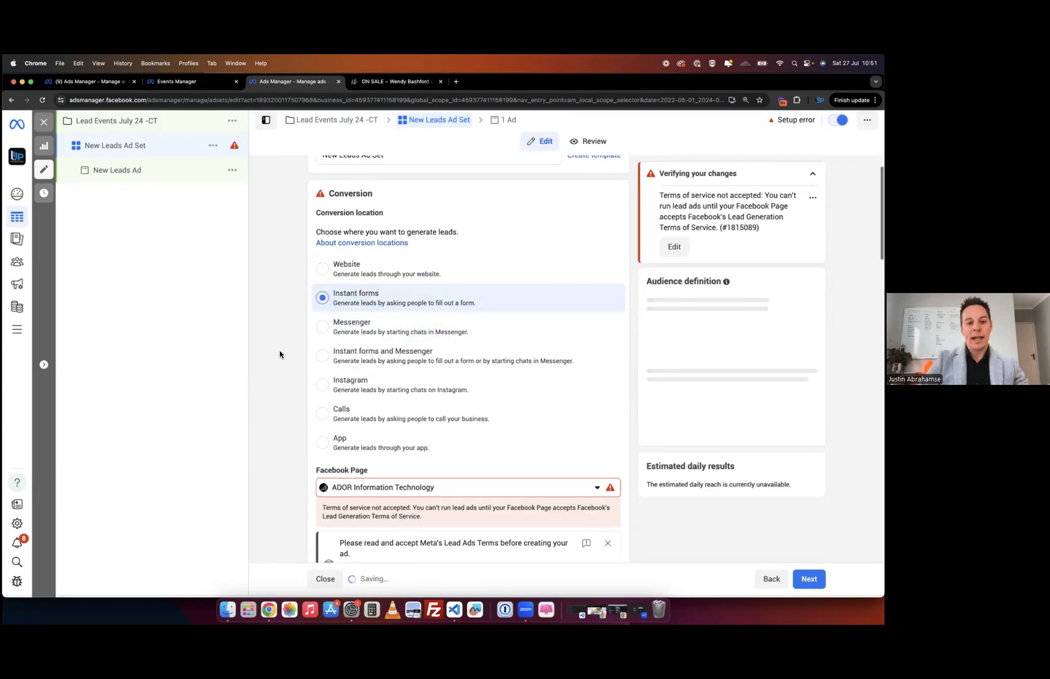
- Choose Up Marketing as the ad set's Facebook Page
click(363, 493)
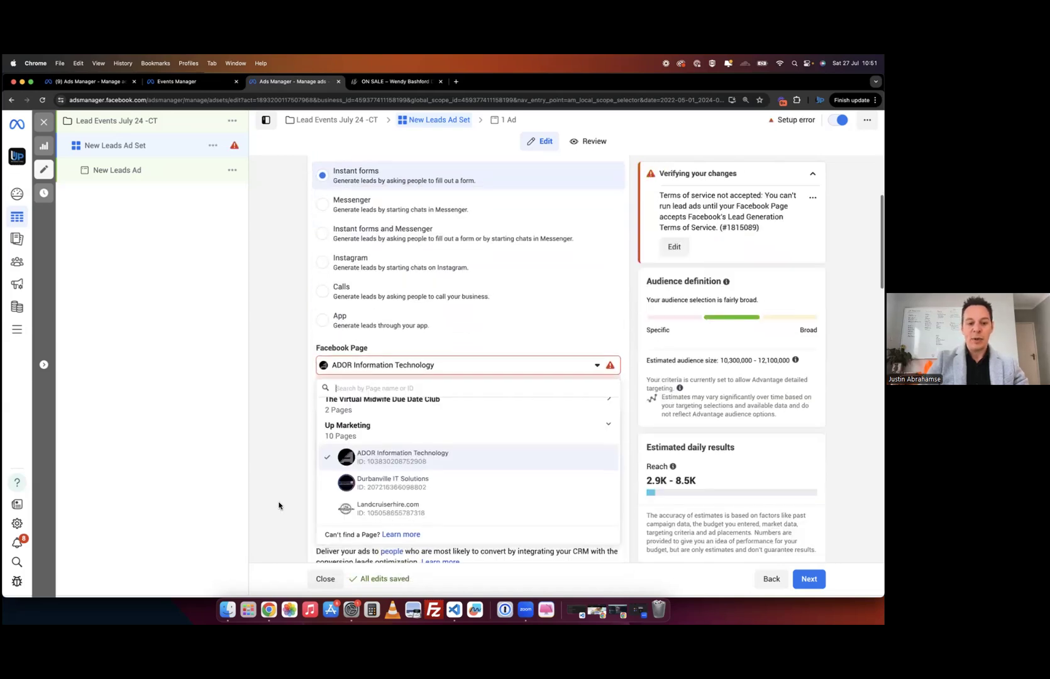
scroll(280, 505, down, 2)
scroll(442, 448, down, 2)
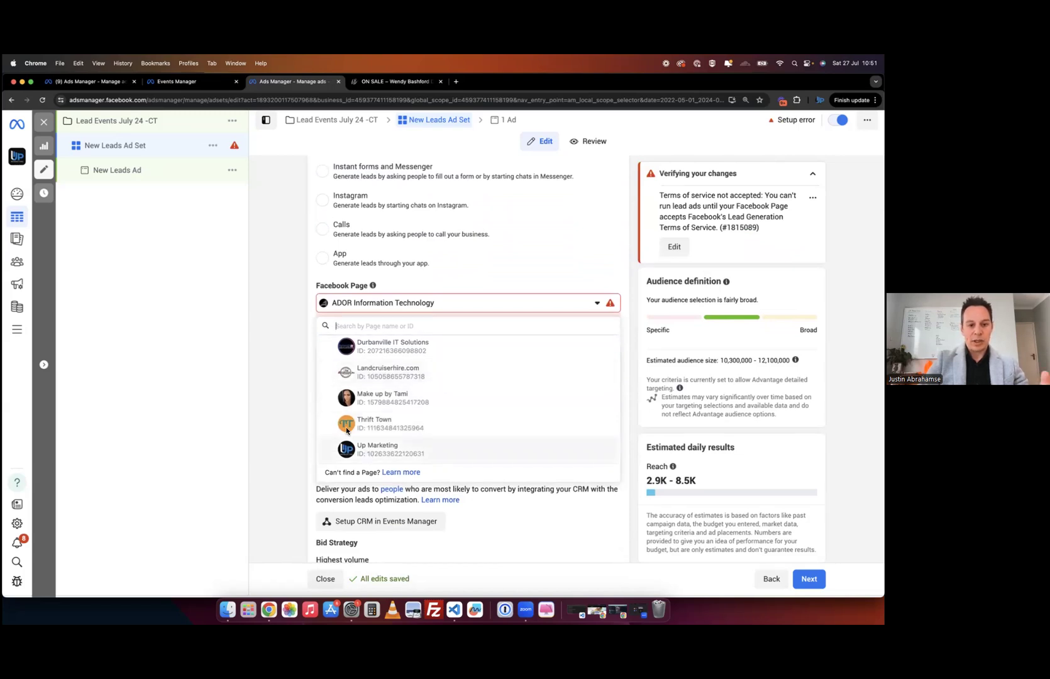
click(368, 450)
scroll(289, 337, down, 5)
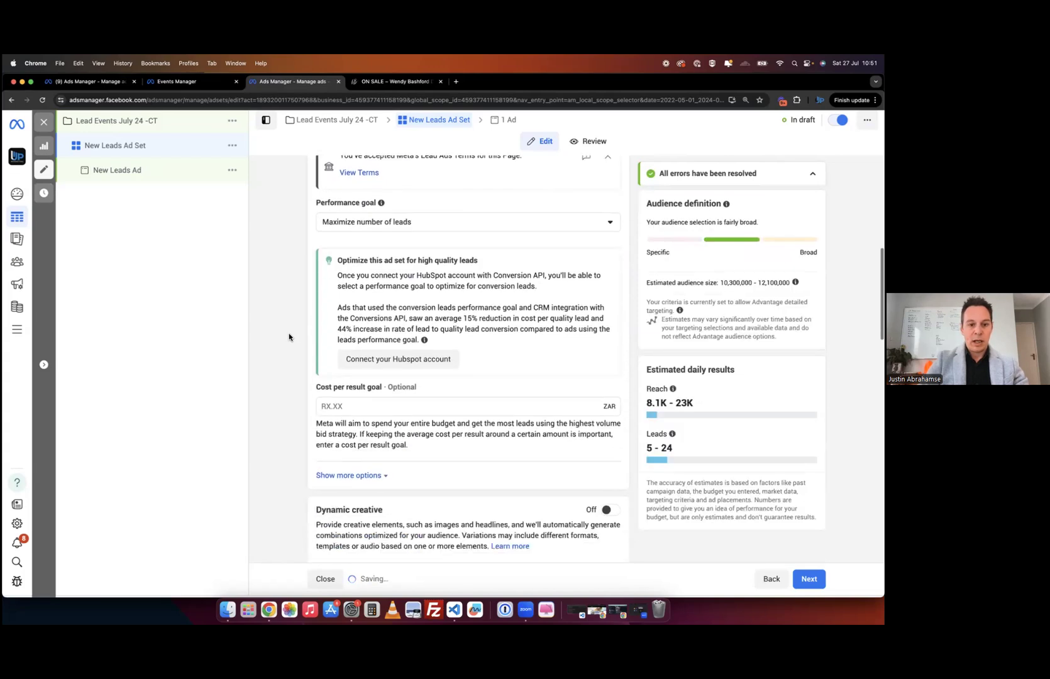
scroll(289, 337, up, 5)
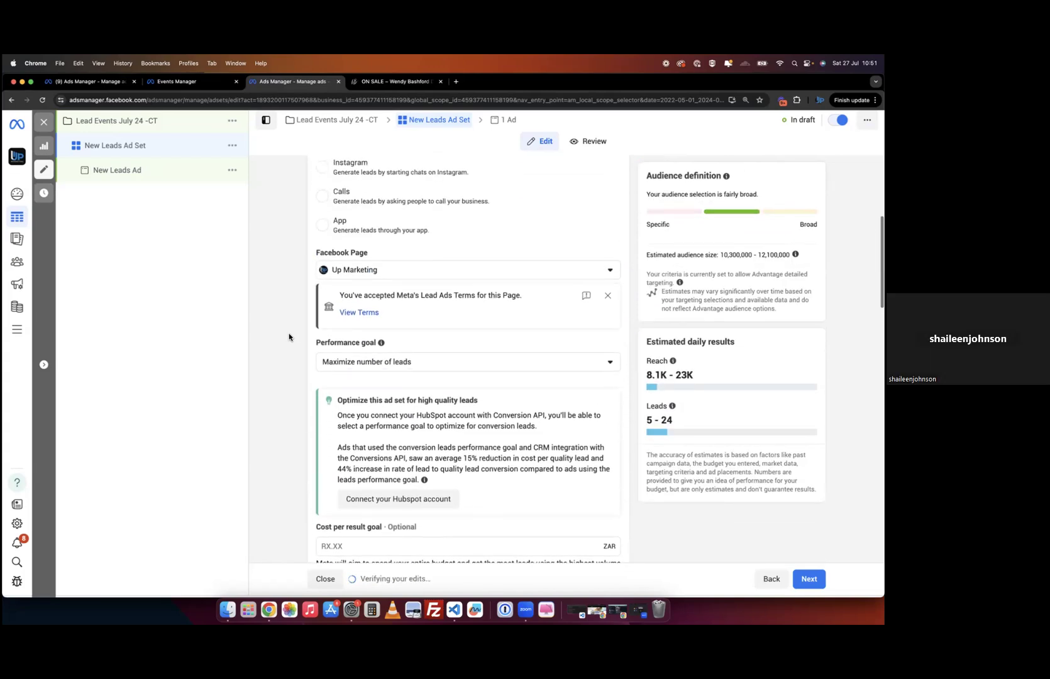
scroll(288, 337, up, 2)
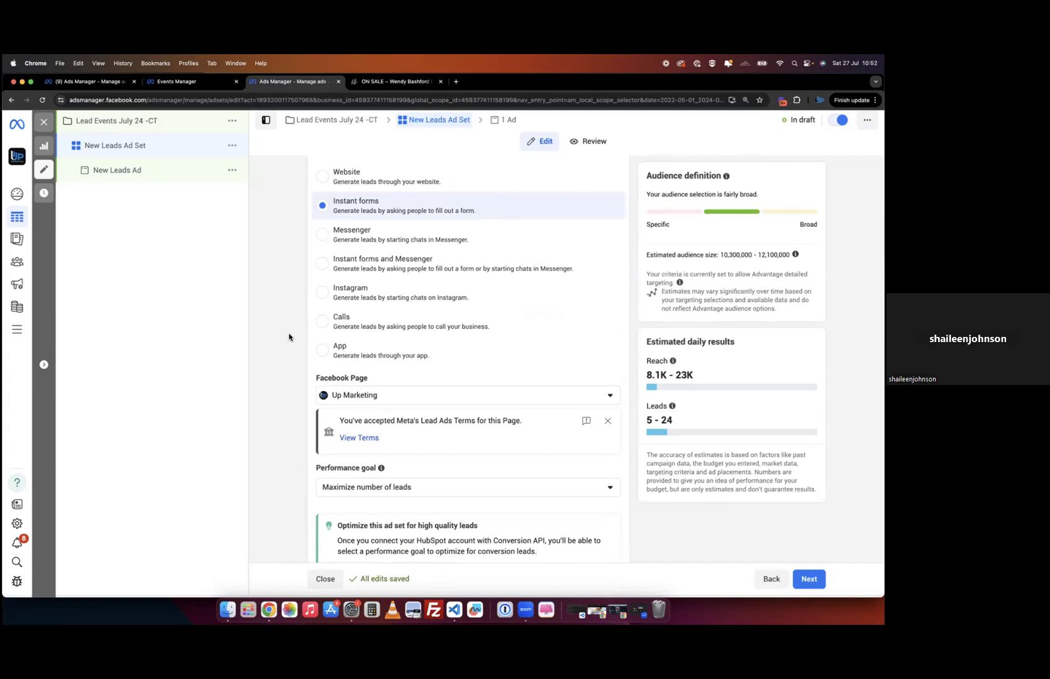
scroll(289, 337, up, 1)
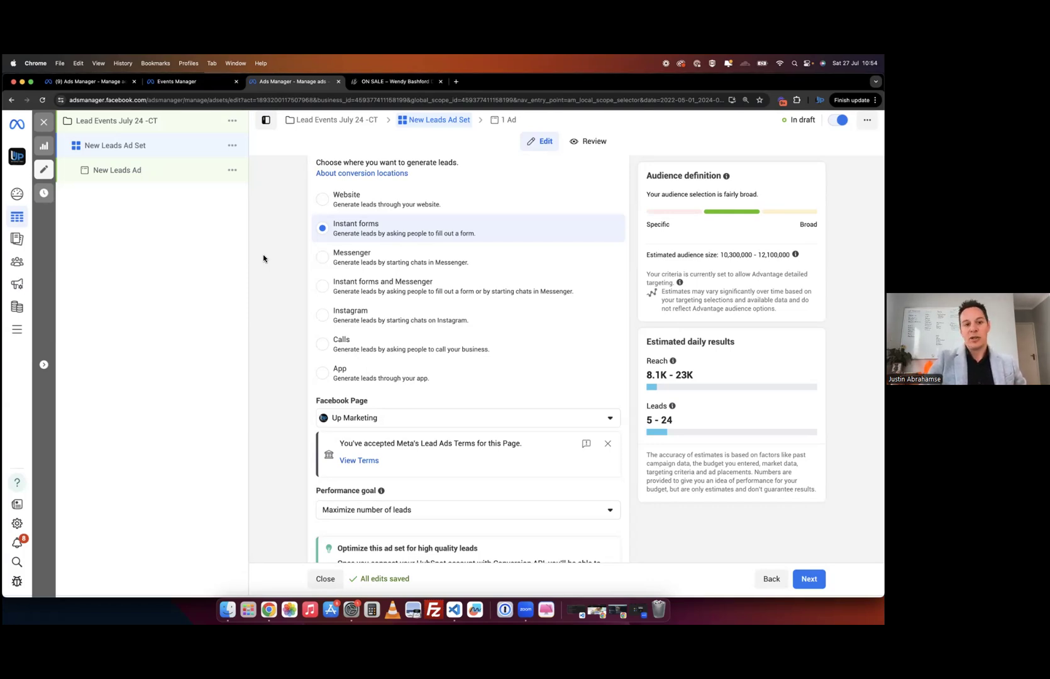
scroll(263, 258, down, 5)
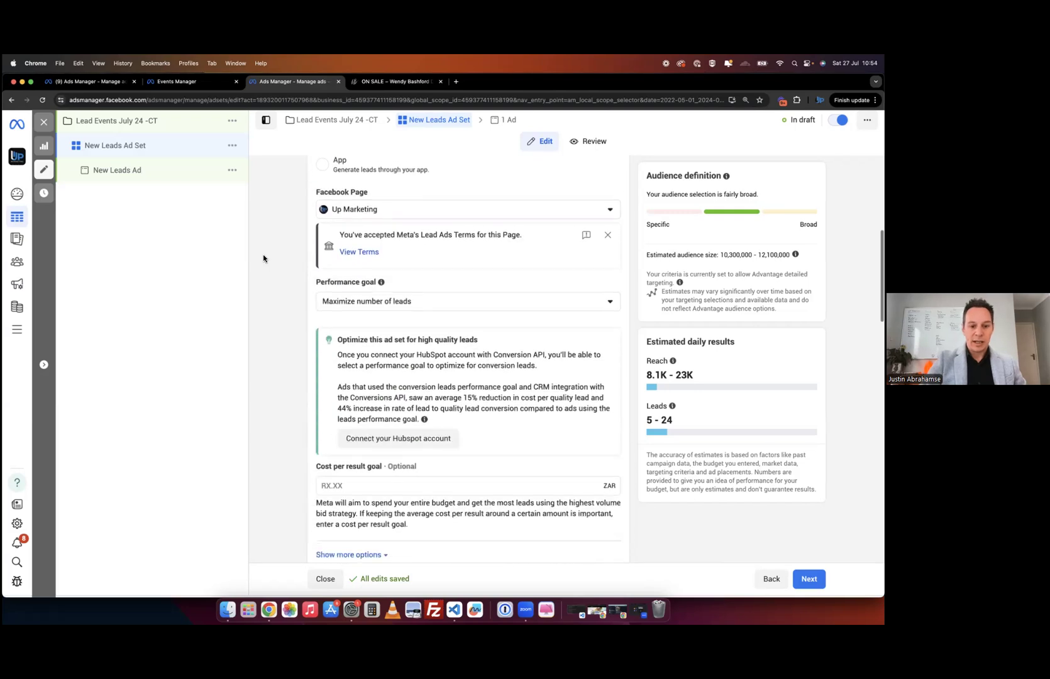
scroll(264, 258, down, 2)
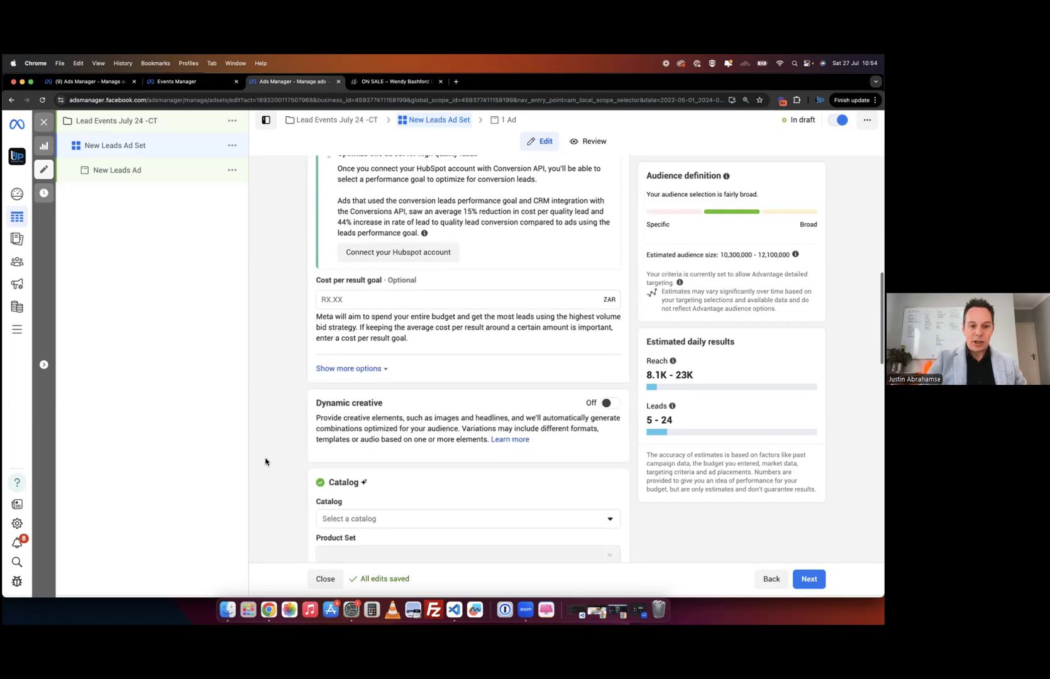
scroll(265, 463, down, 3)
scroll(285, 447, up, 12)
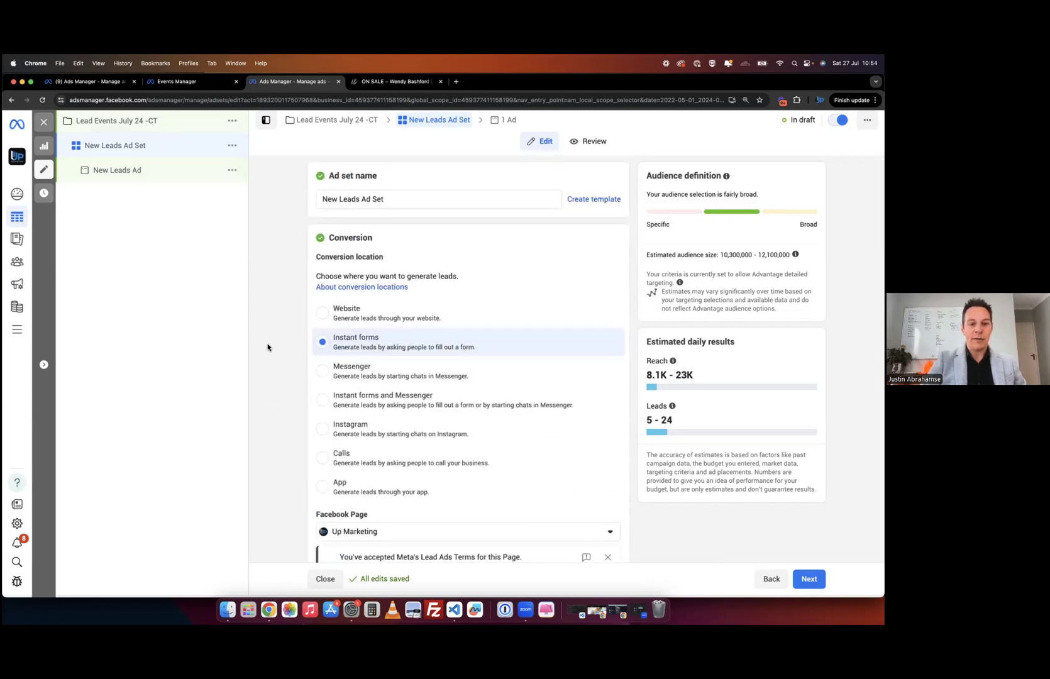
scroll(302, 328, down, 2)
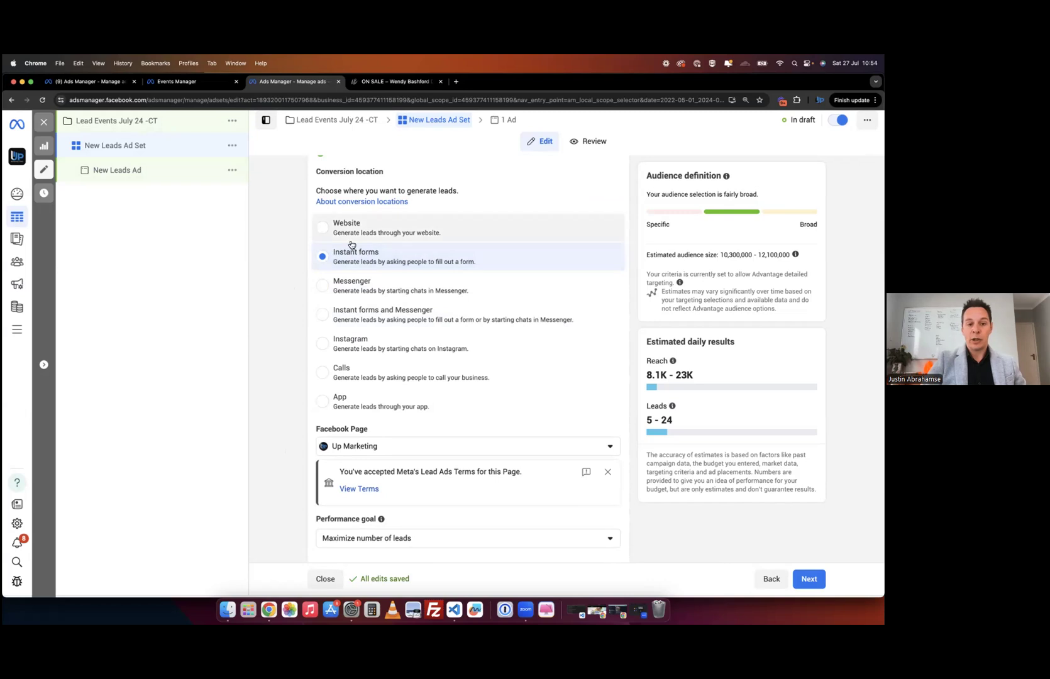
scroll(270, 421, down, 2)
scroll(340, 370, down, 5)
scroll(372, 264, up, 2)
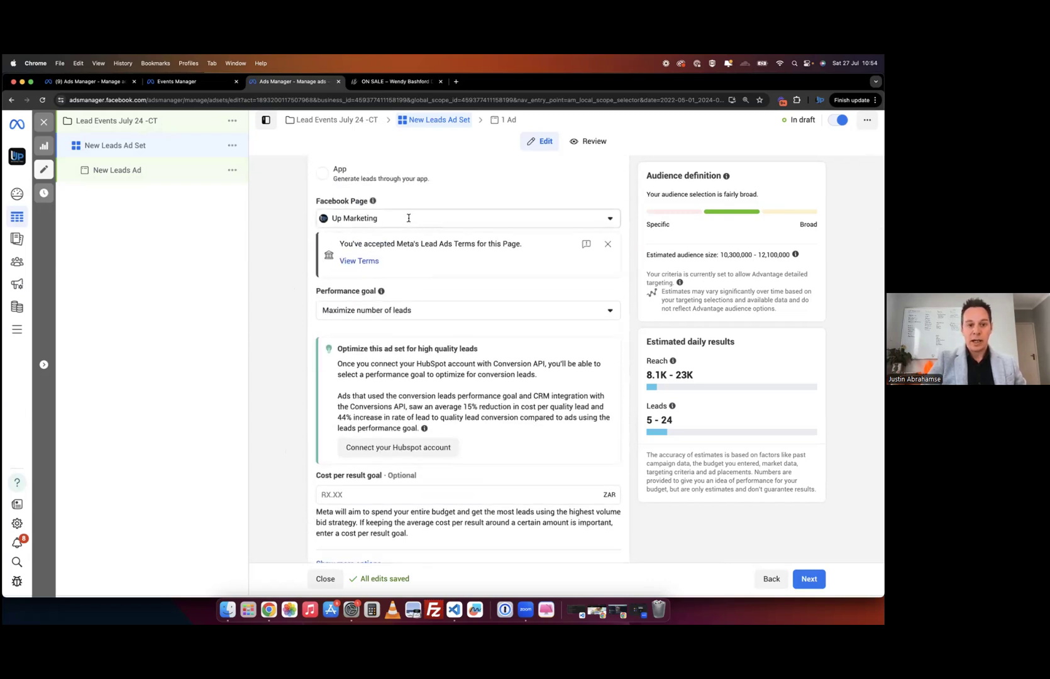
scroll(271, 375, down, 5)
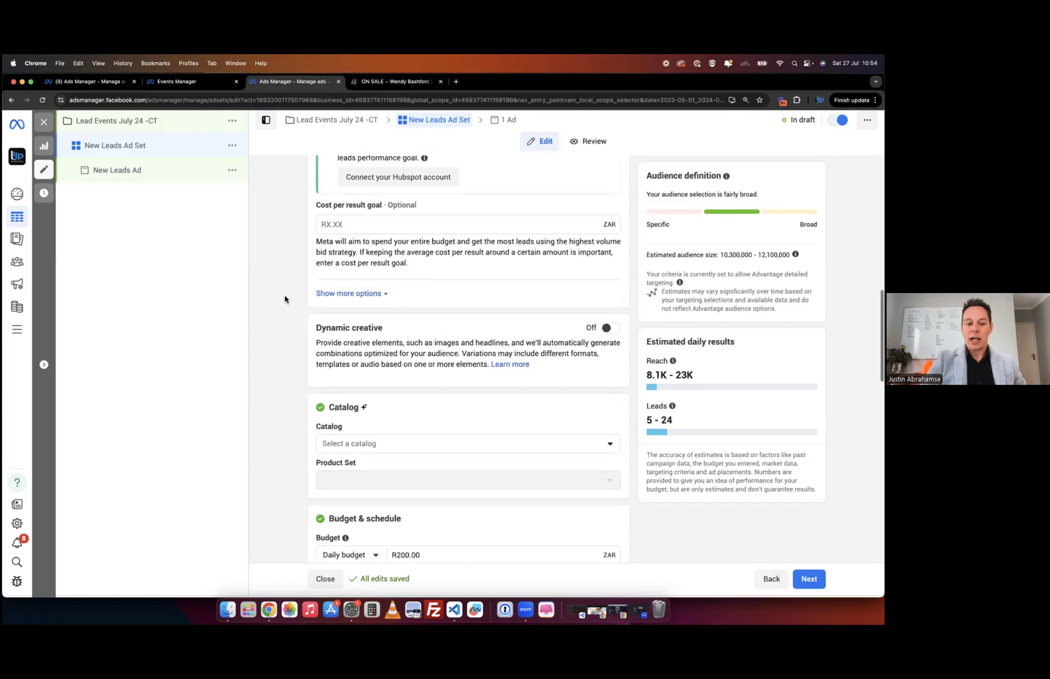
scroll(285, 299, down, 3)
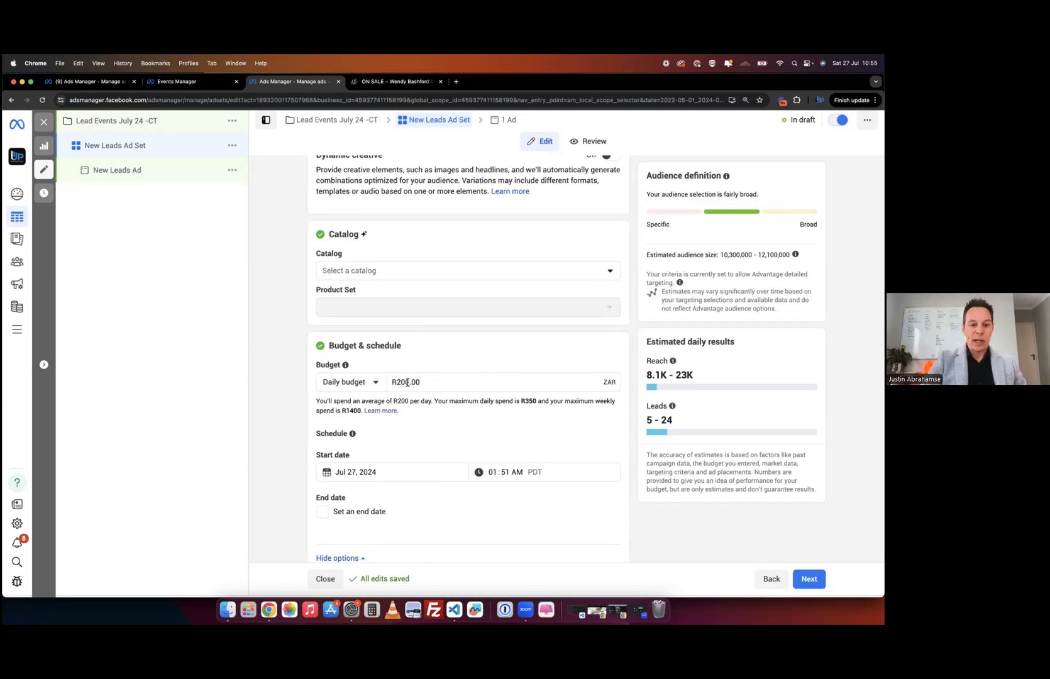
scroll(282, 453, down, 5)
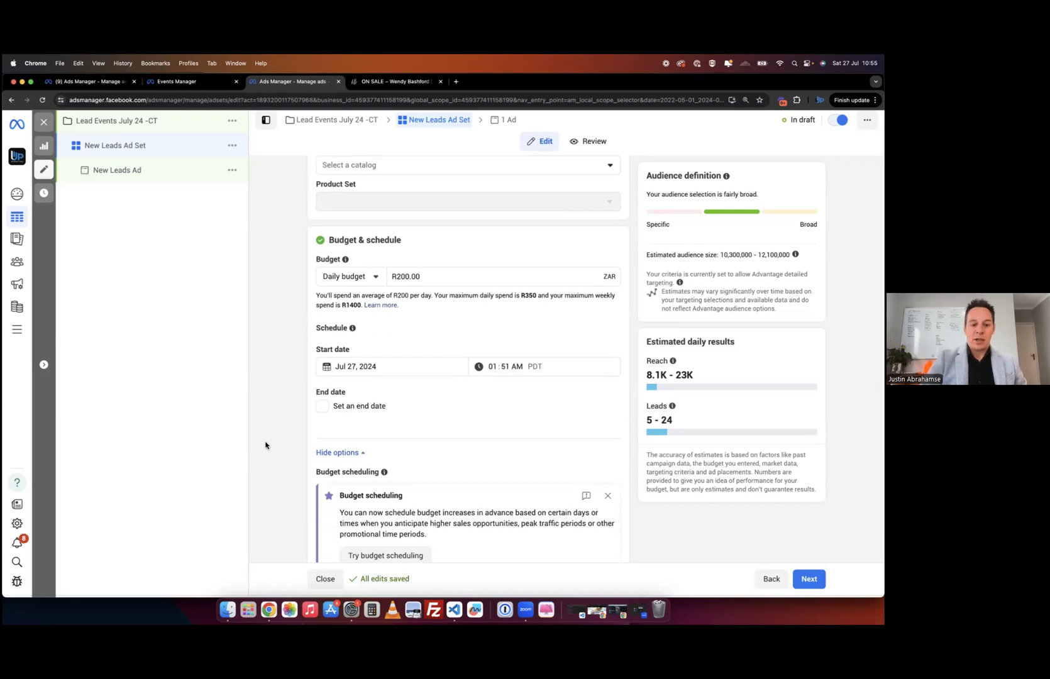
scroll(274, 390, down, 4)
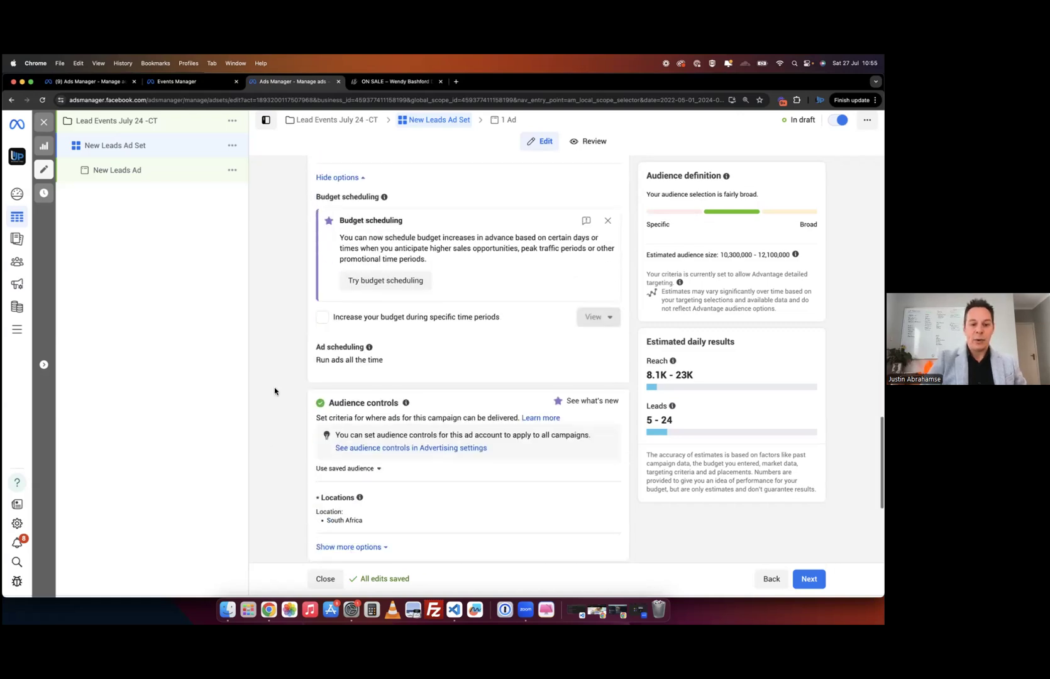
scroll(275, 390, down, 1)
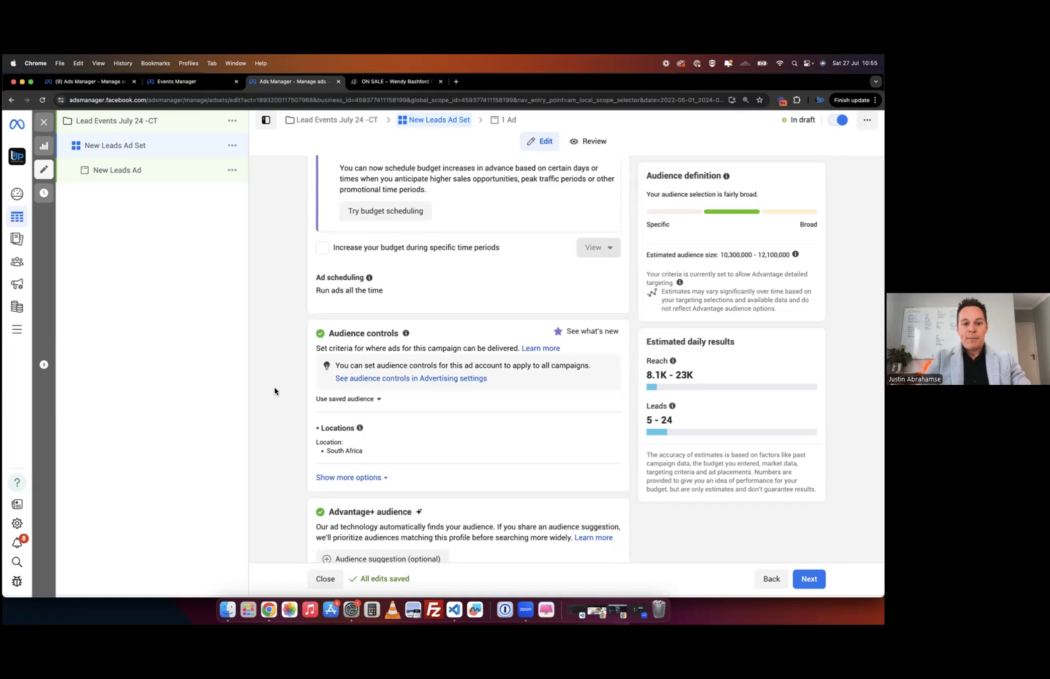
scroll(375, 425, down, 3)
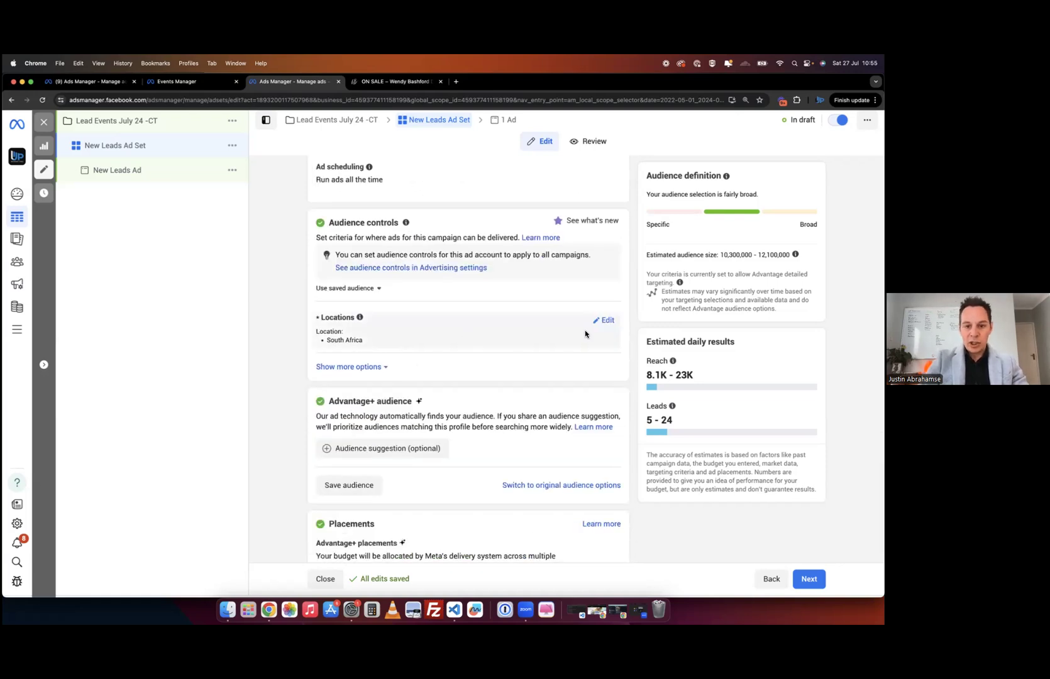
- Remove South Africa from the locations and drop a map pin on Cape Town
click(607, 322)
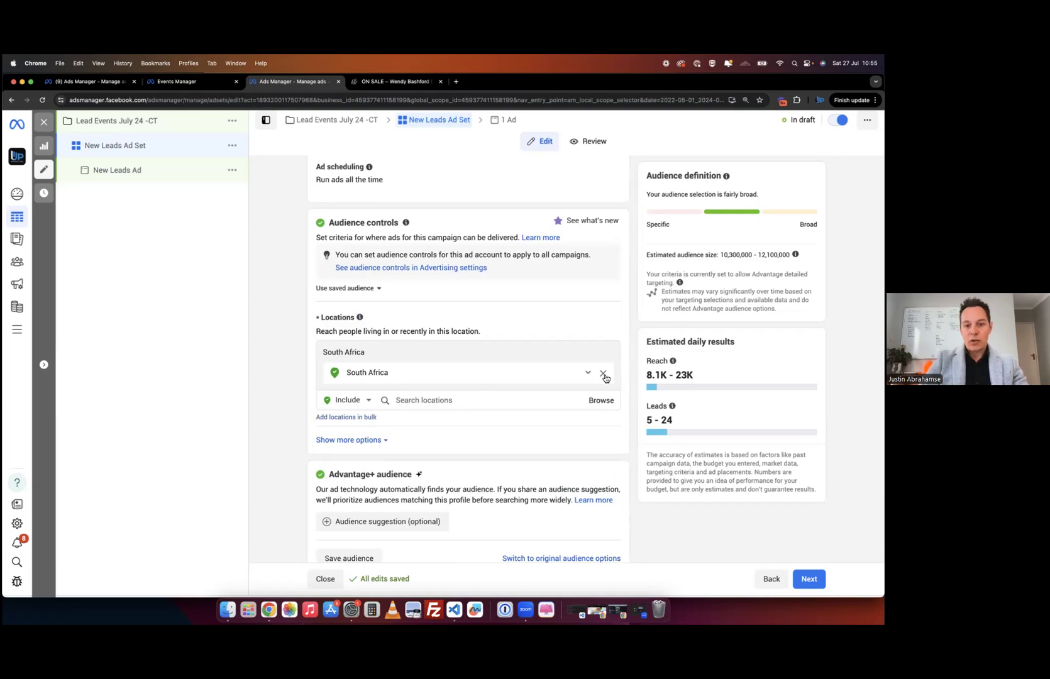
click(603, 374)
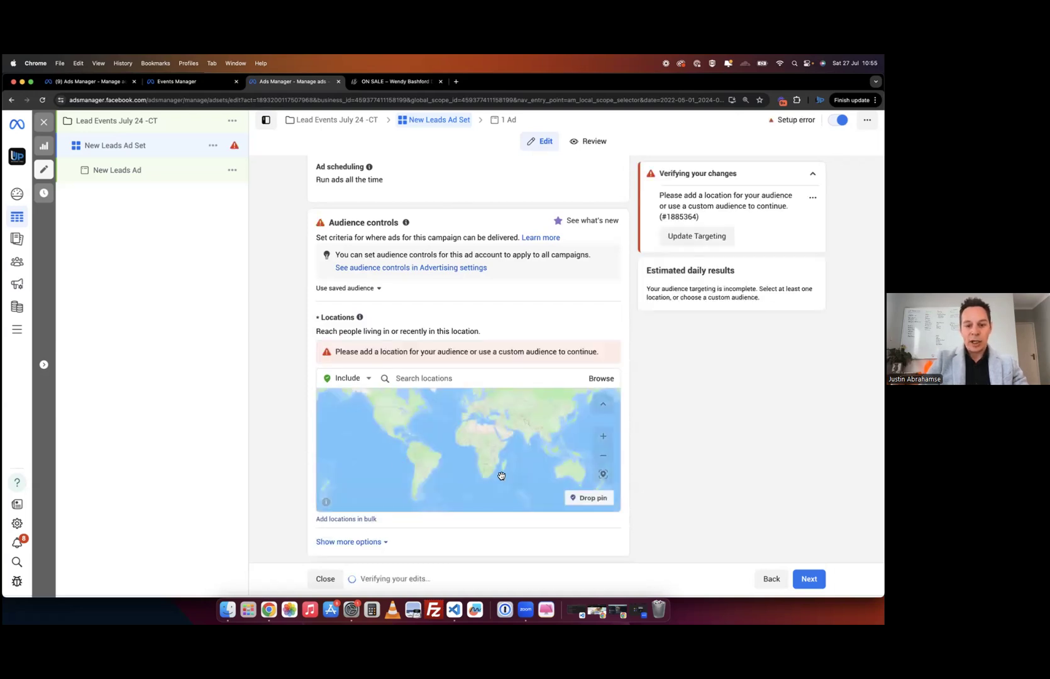
scroll(484, 480, up, 5)
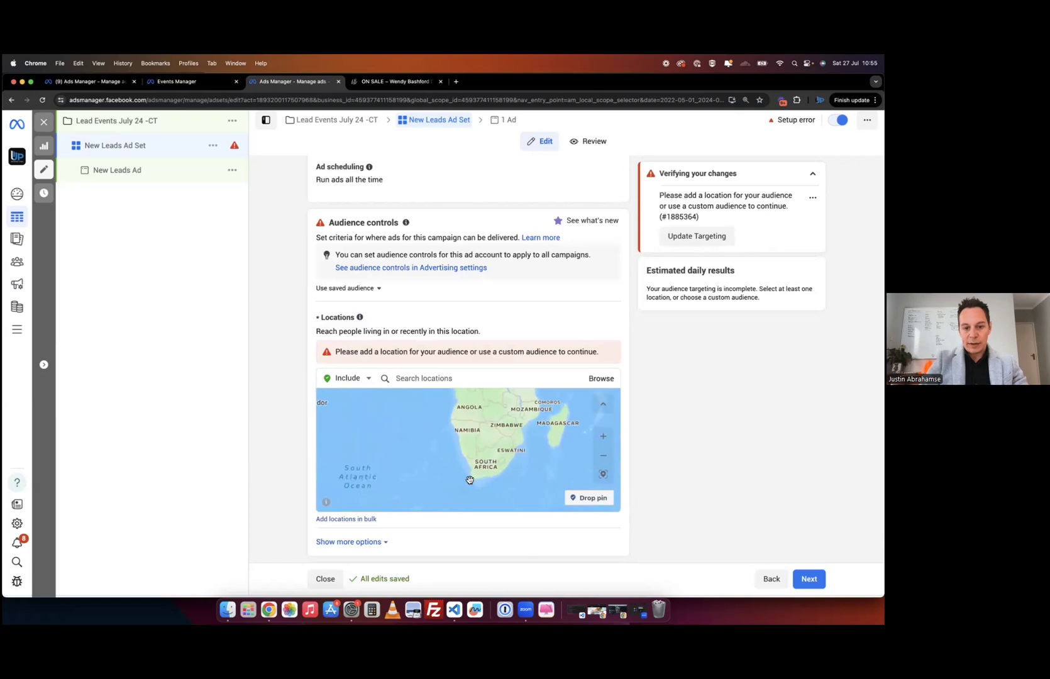
scroll(473, 480, up, 5)
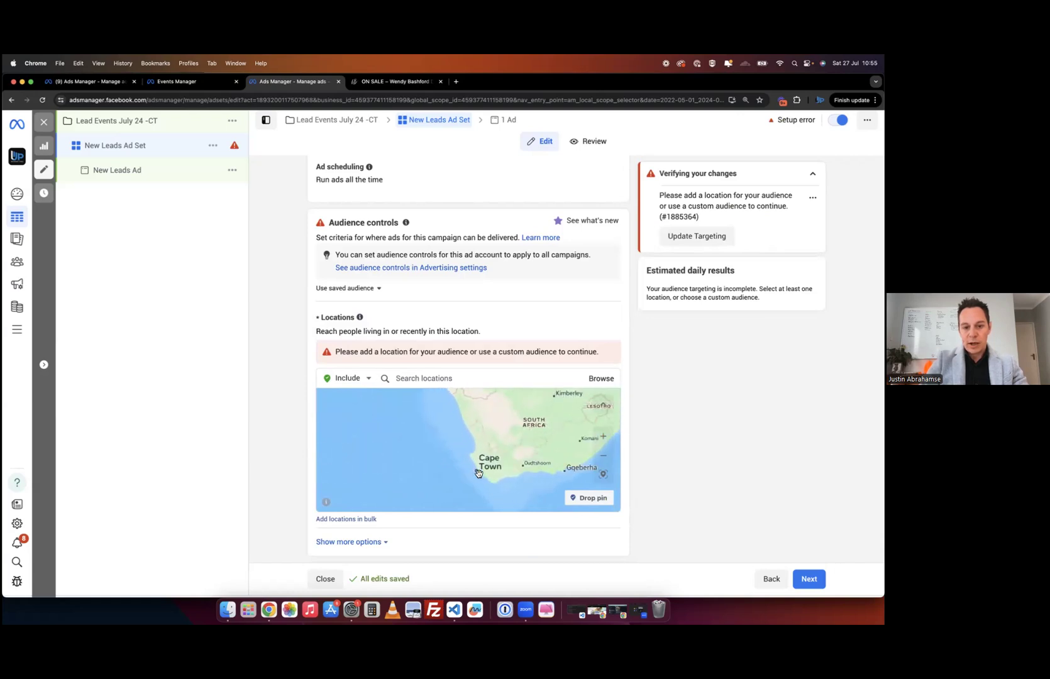
scroll(485, 474, up, 5)
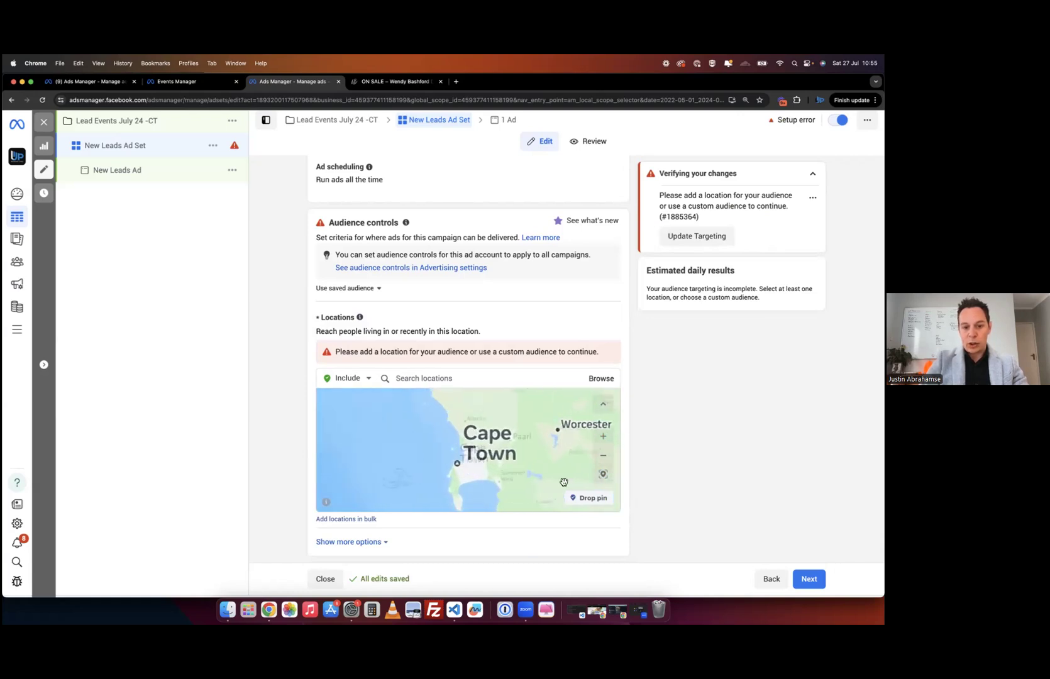
click(590, 507)
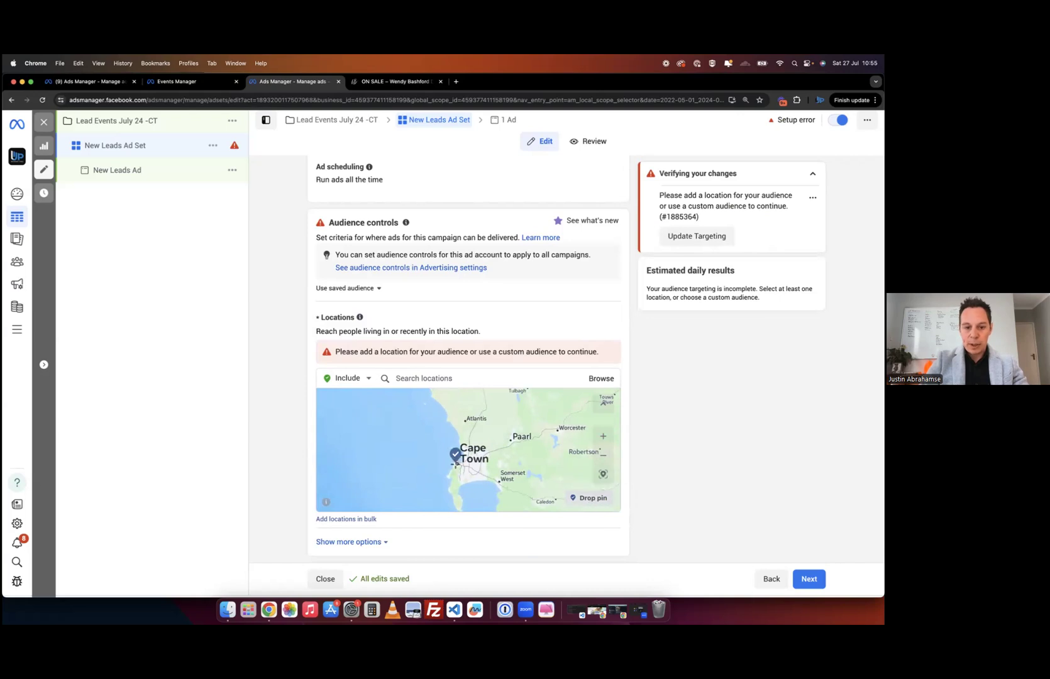
click(478, 464)
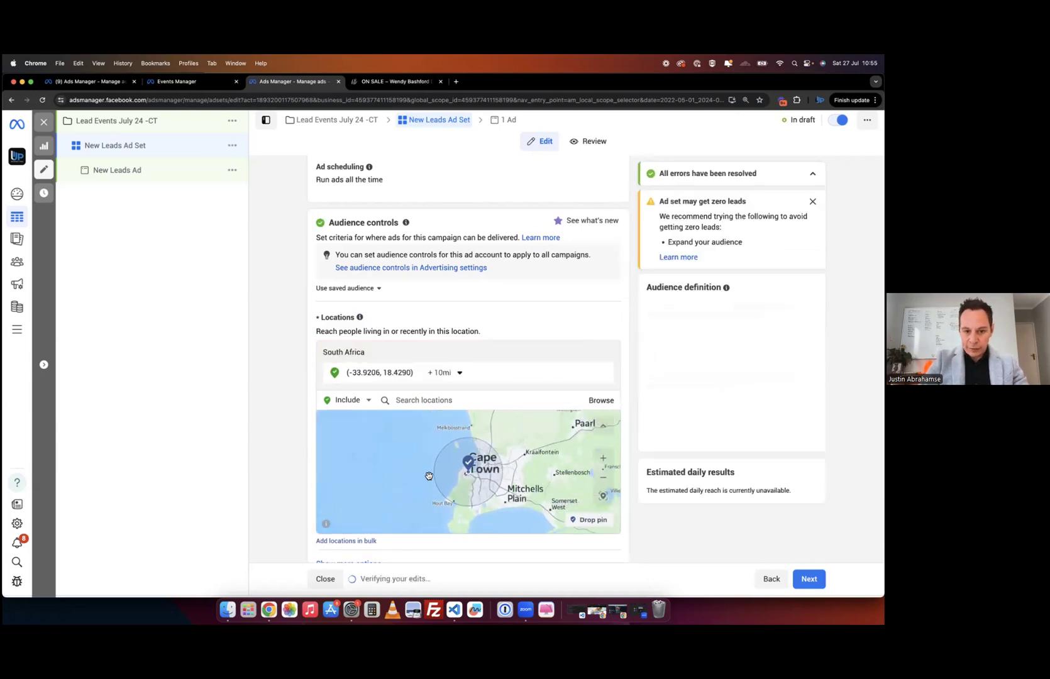
- Search 'Cape' and target Western Cape, South Africa as the location
click(473, 401)
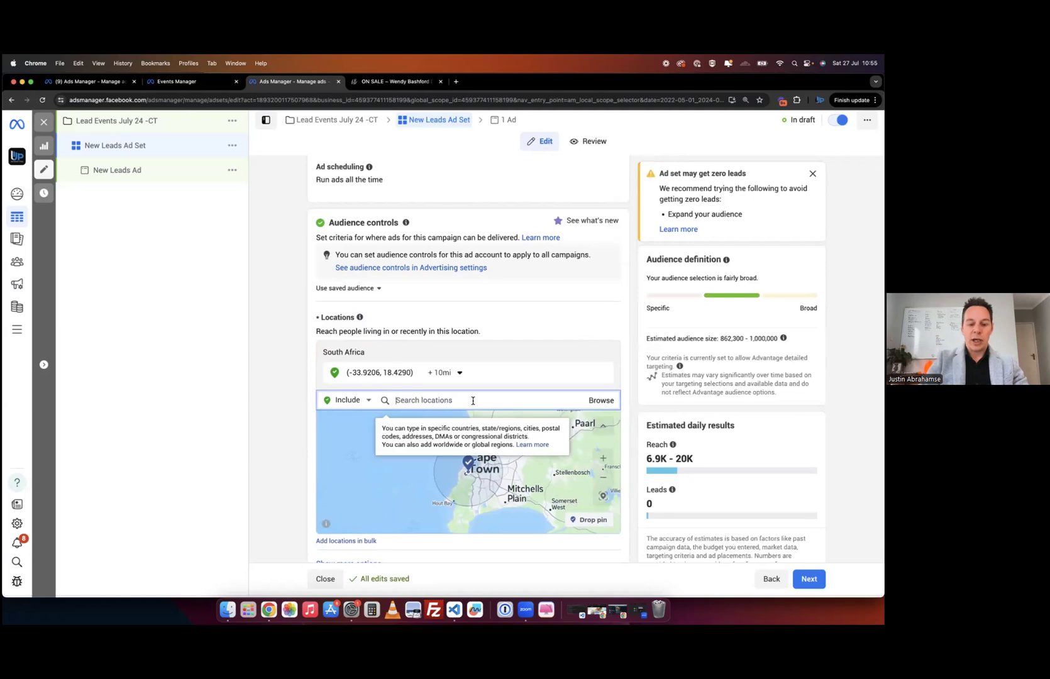
text(Ca)
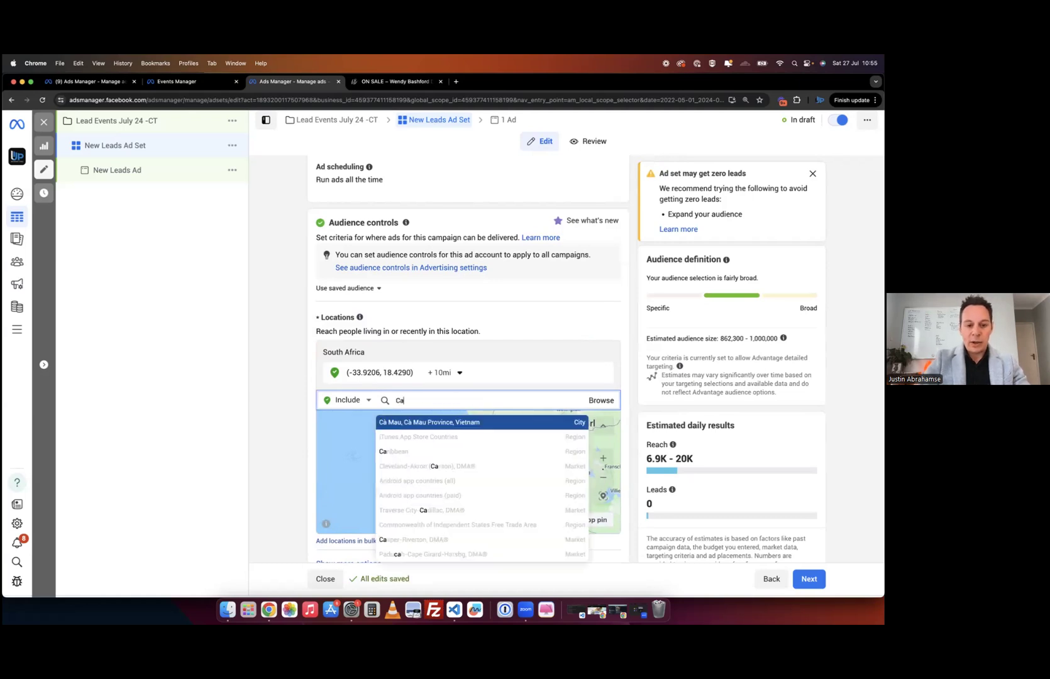
text(pe)
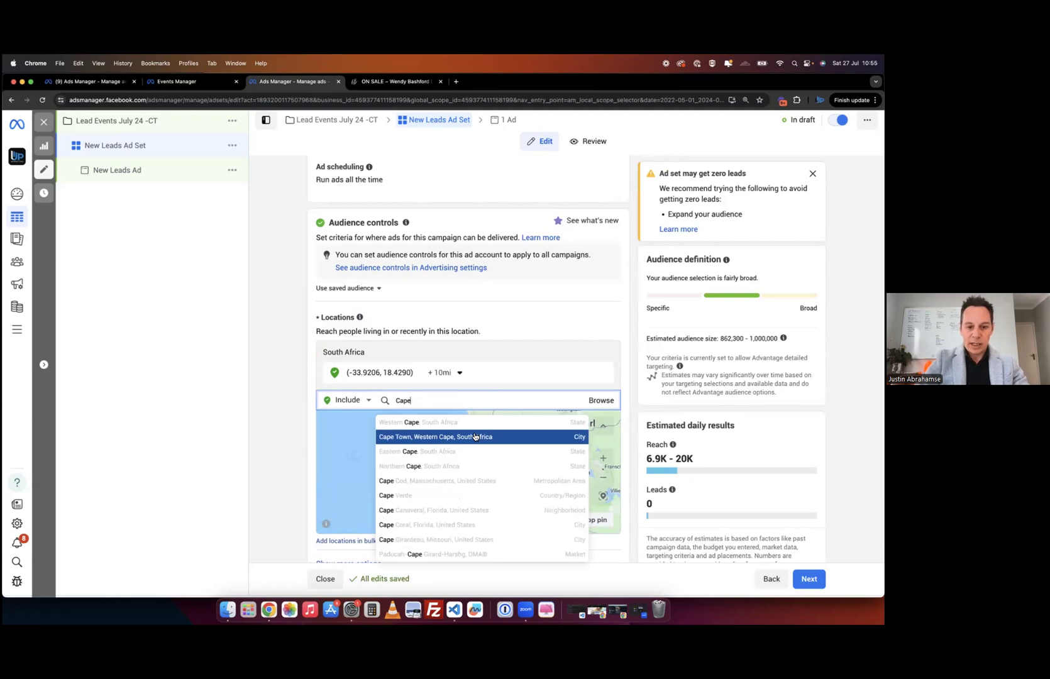
click(422, 421)
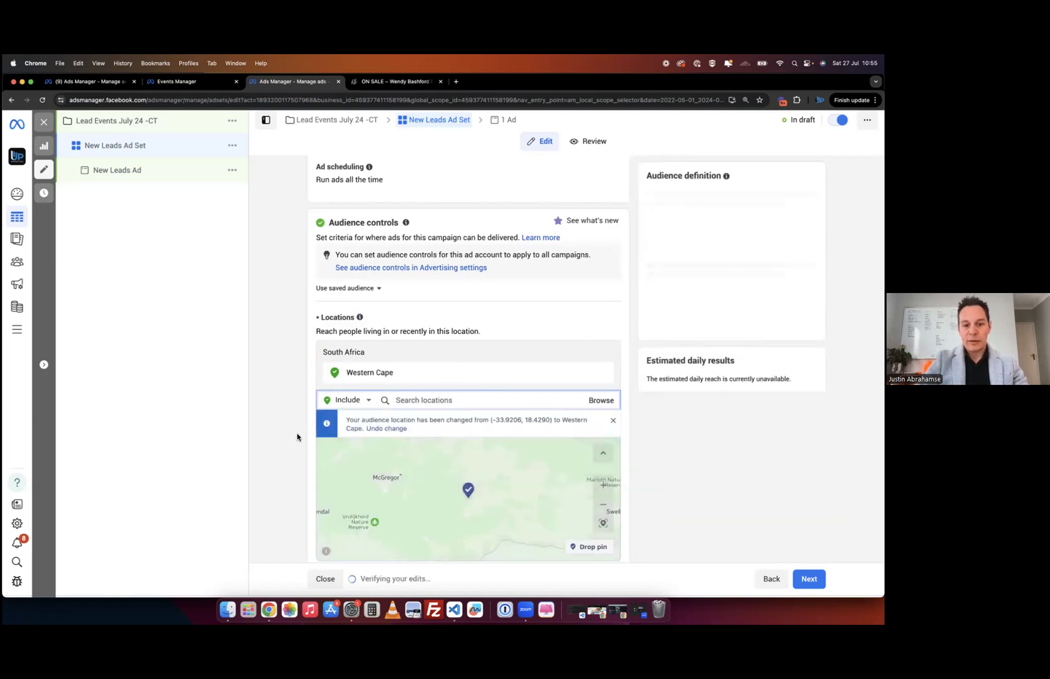
scroll(448, 484, down, 5)
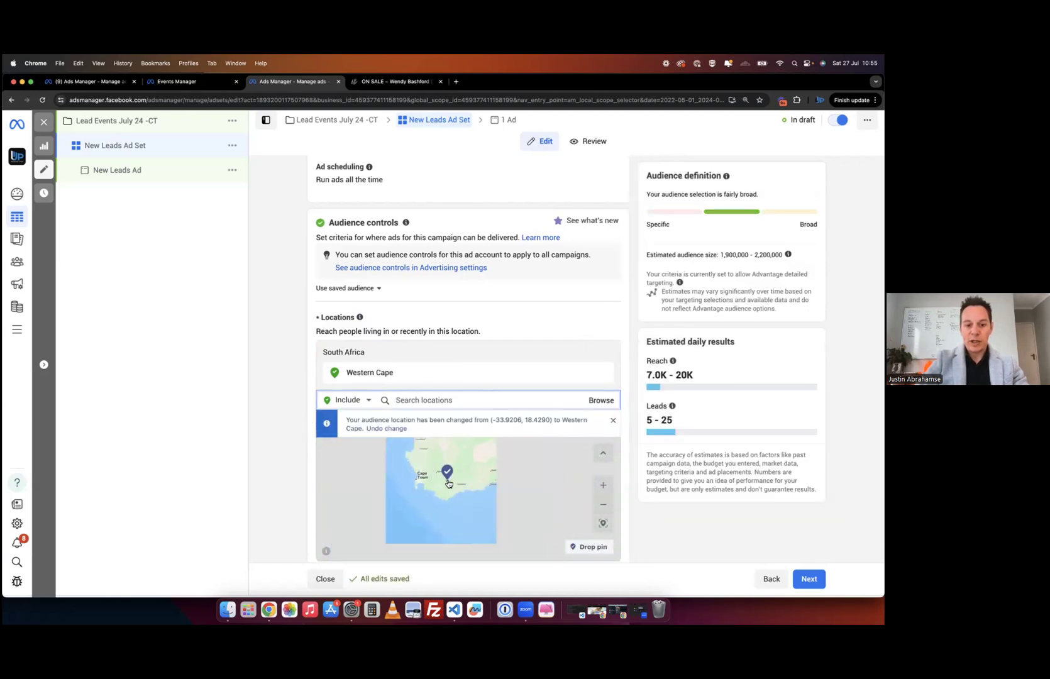
click(317, 475)
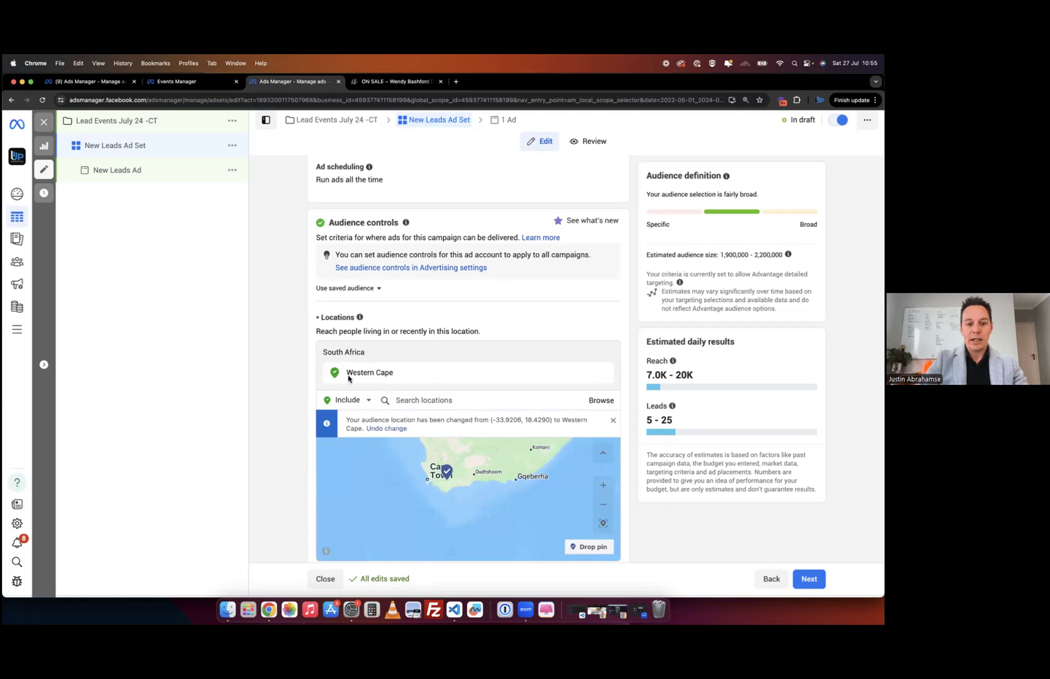
scroll(290, 443, down, 3)
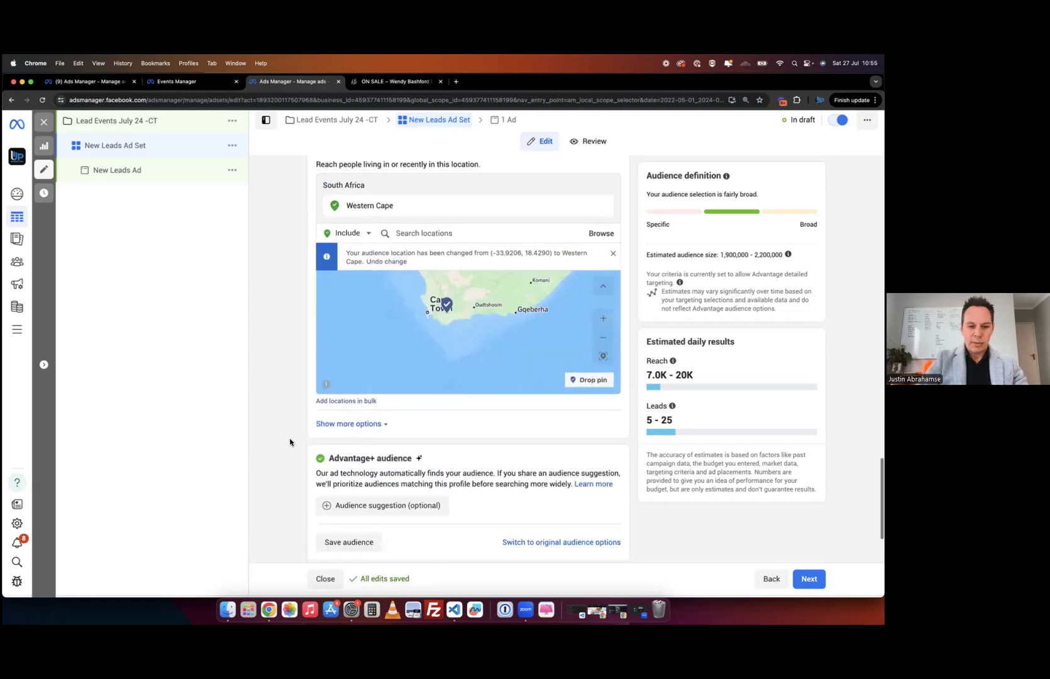
- Reveal the additional audience options below Locations
click(380, 425)
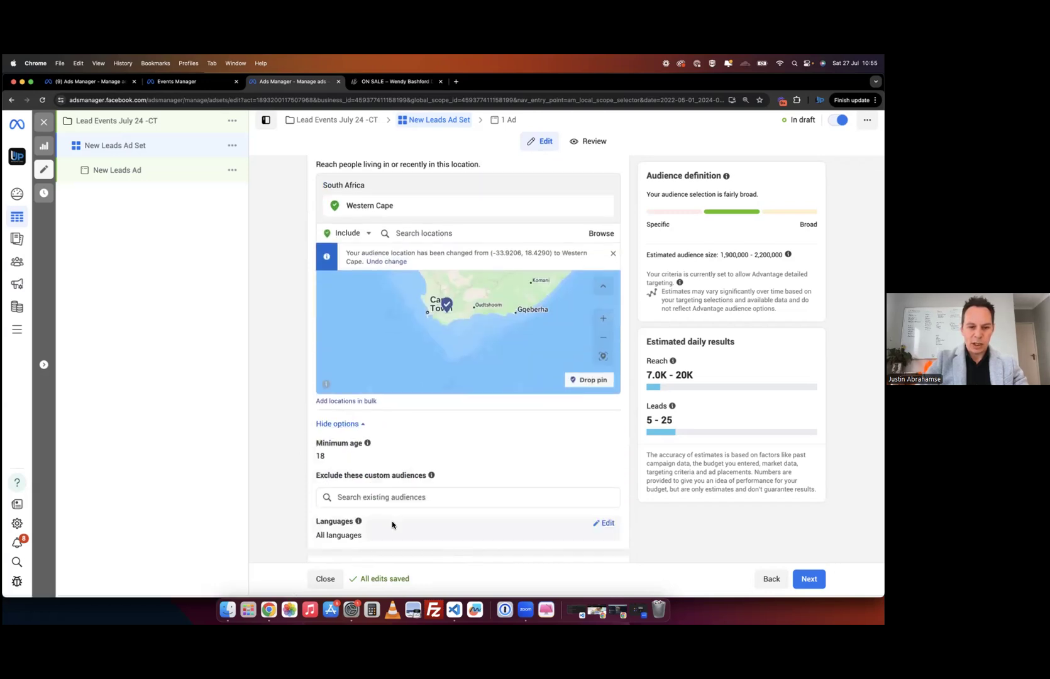
scroll(444, 459, up, 3)
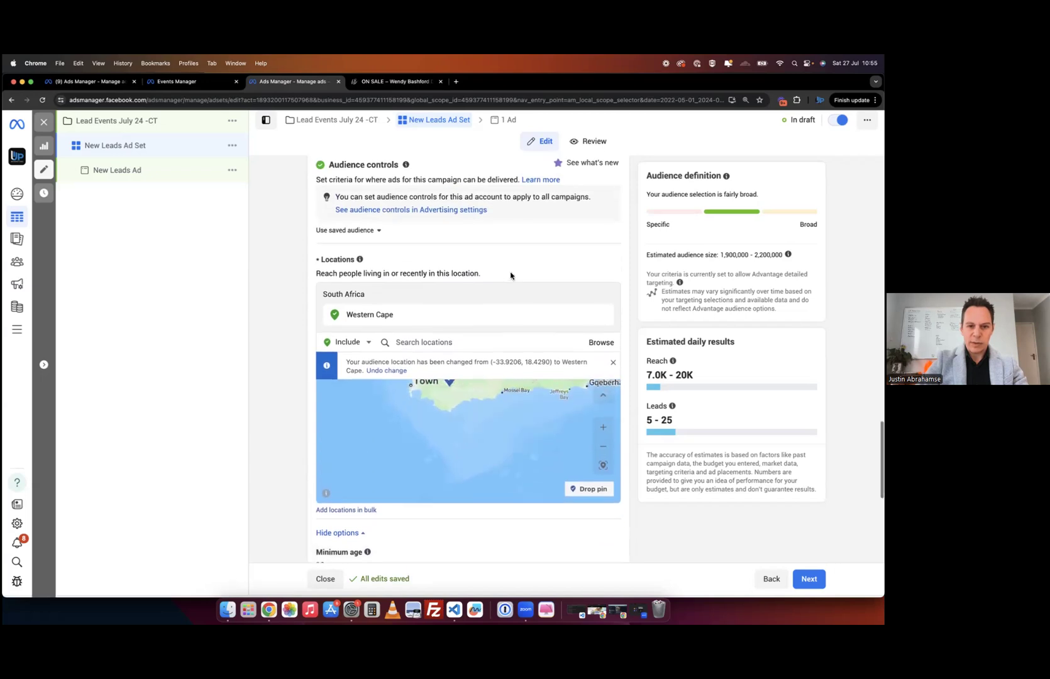
scroll(510, 274, up, 2)
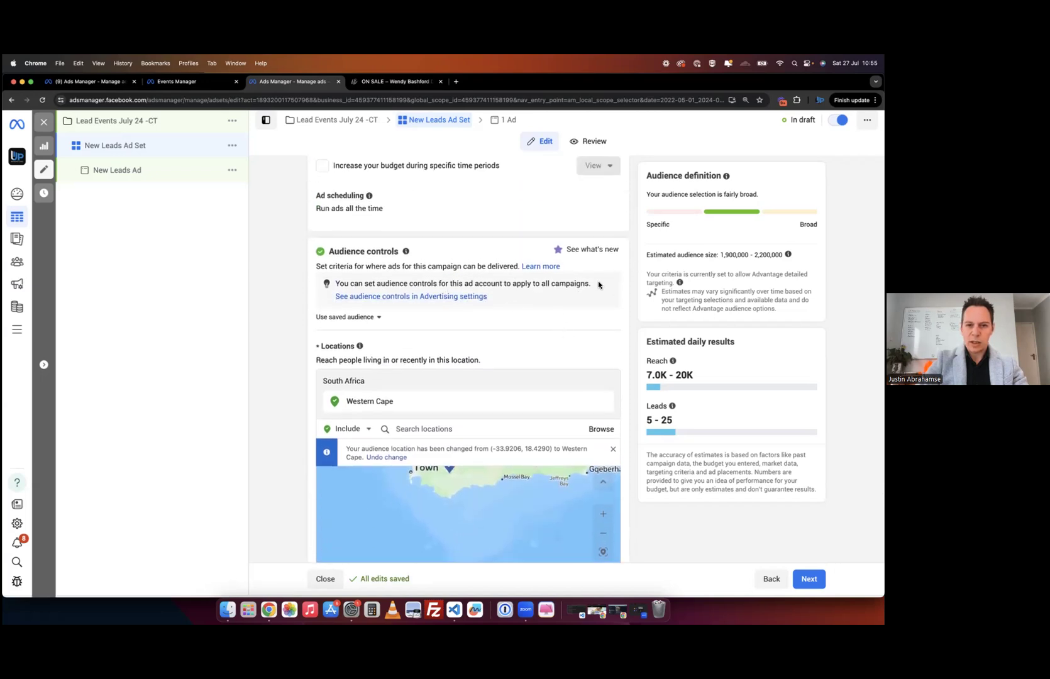
scroll(494, 289, up, 3)
scroll(493, 308, up, 5)
scroll(491, 321, down, 8)
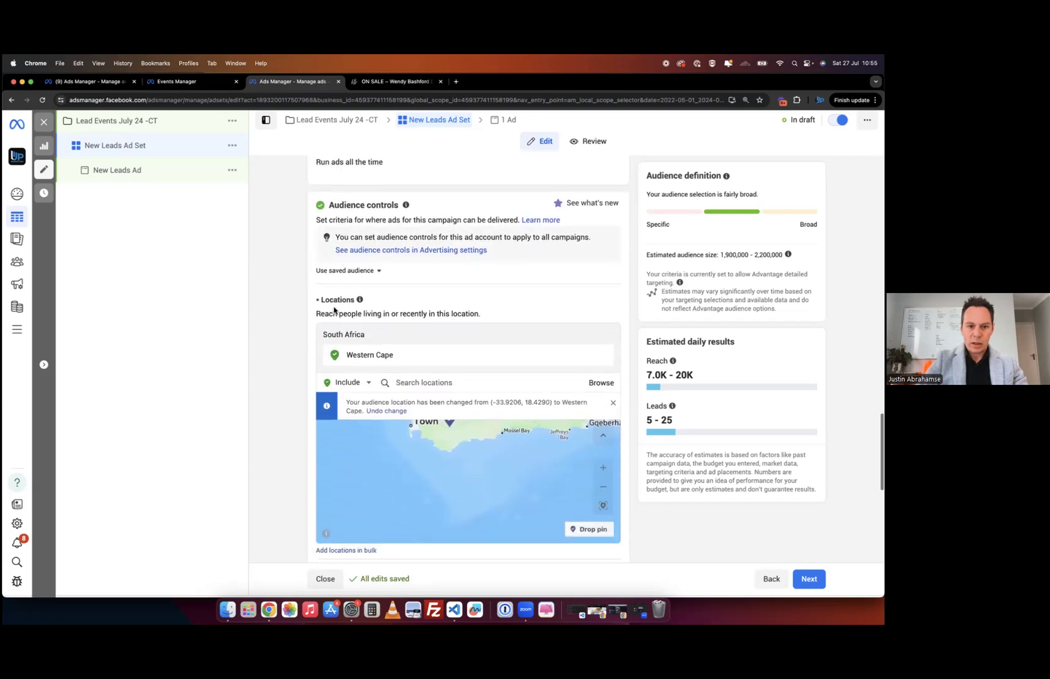
double_click(416, 314)
click(365, 304)
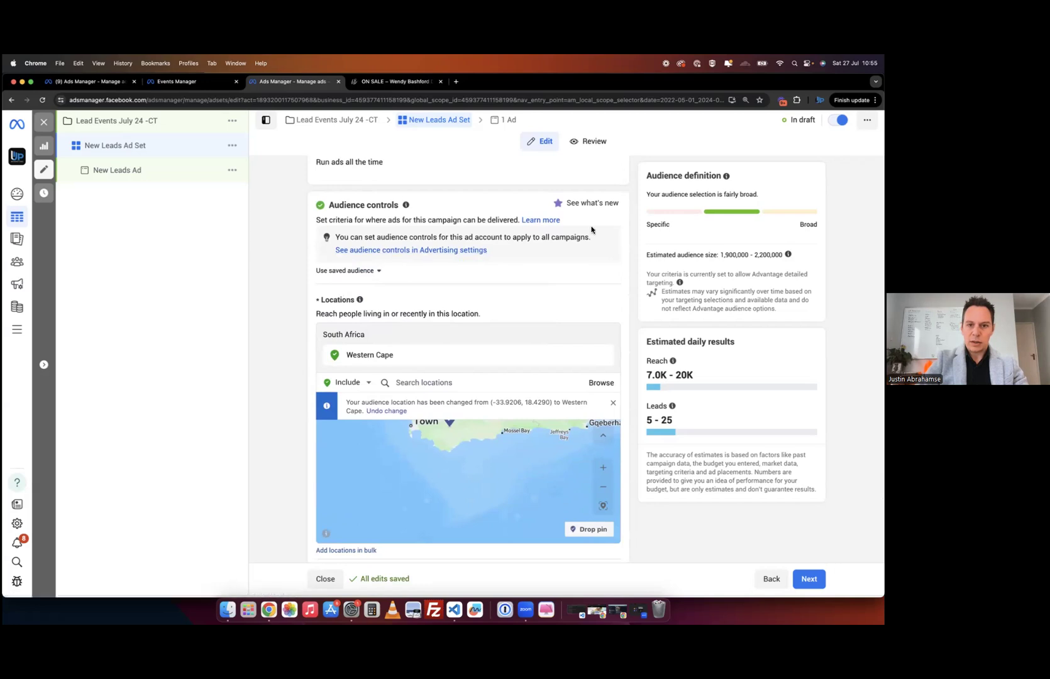
scroll(265, 354, down, 5)
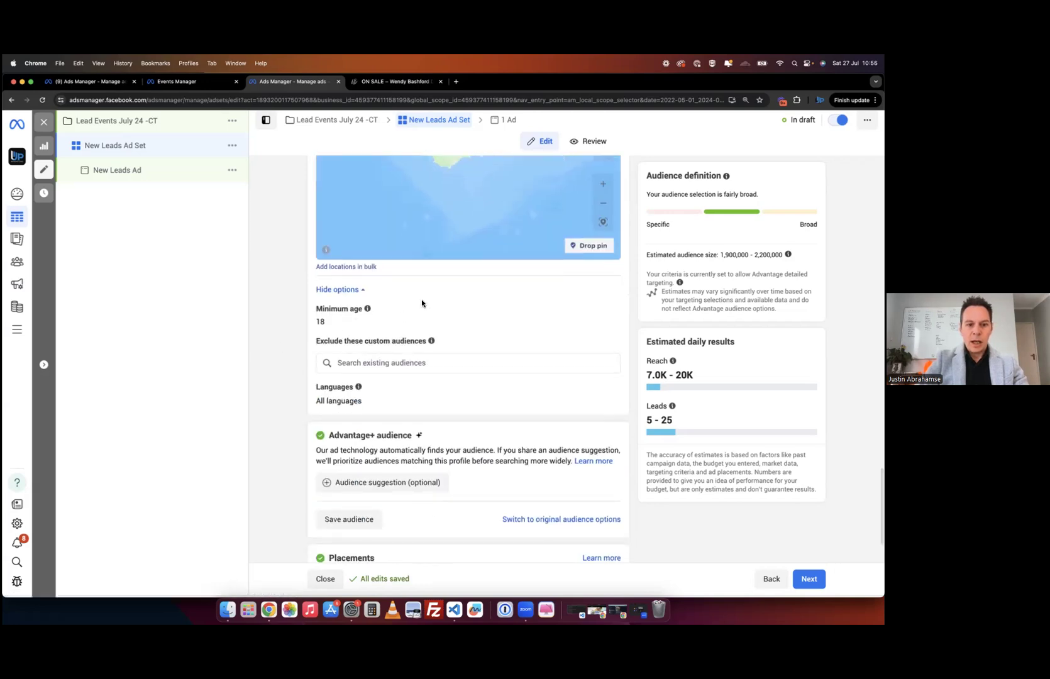
mouse_move(399, 316)
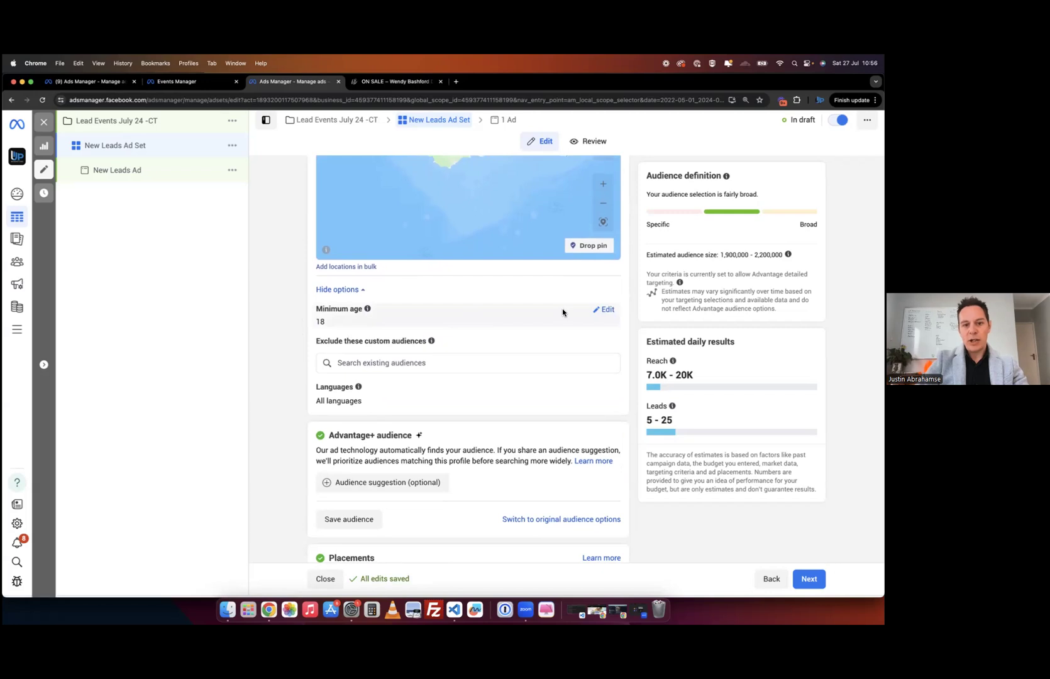
scroll(305, 363, up, 3)
scroll(305, 364, up, 2)
scroll(305, 363, down, 5)
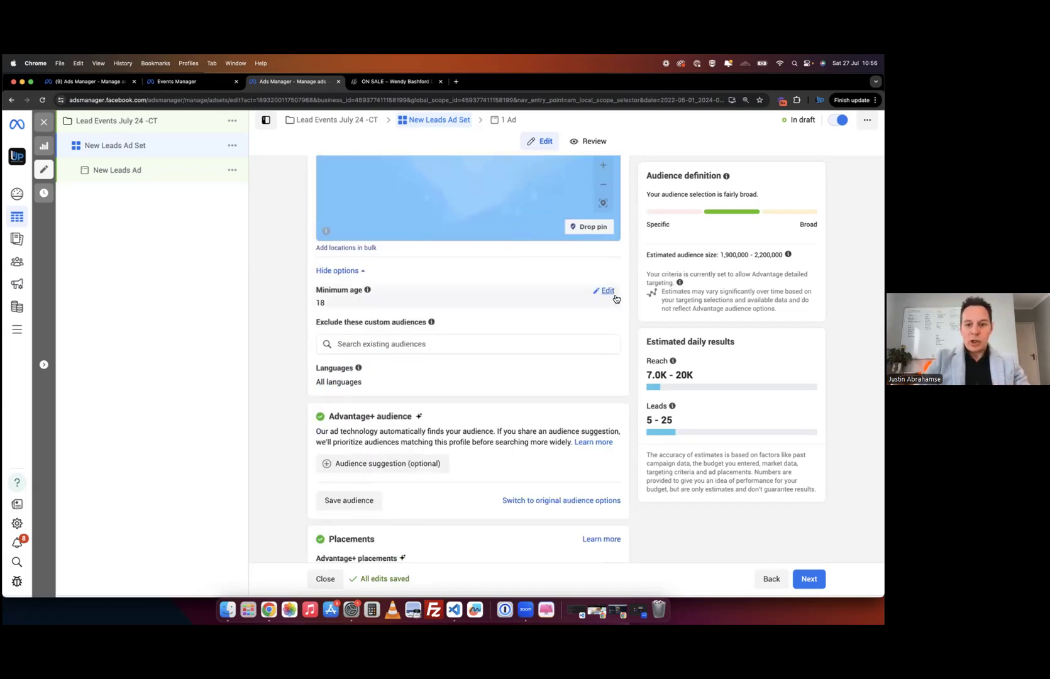
- Make the minimum age editable and keep it at 18
click(608, 291)
click(348, 308)
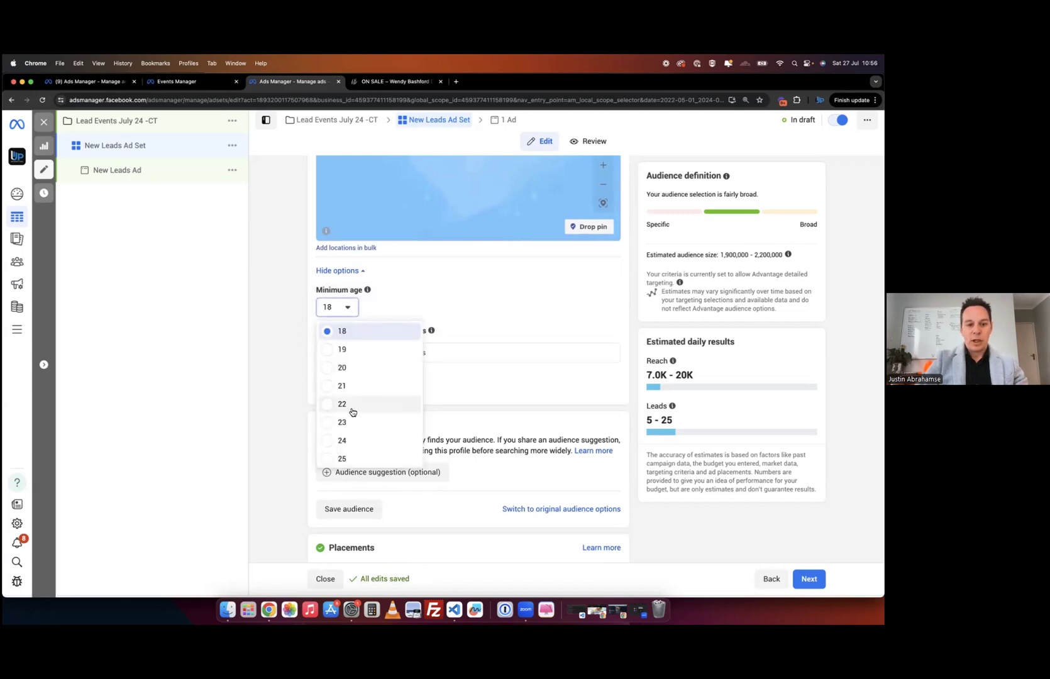
click(298, 439)
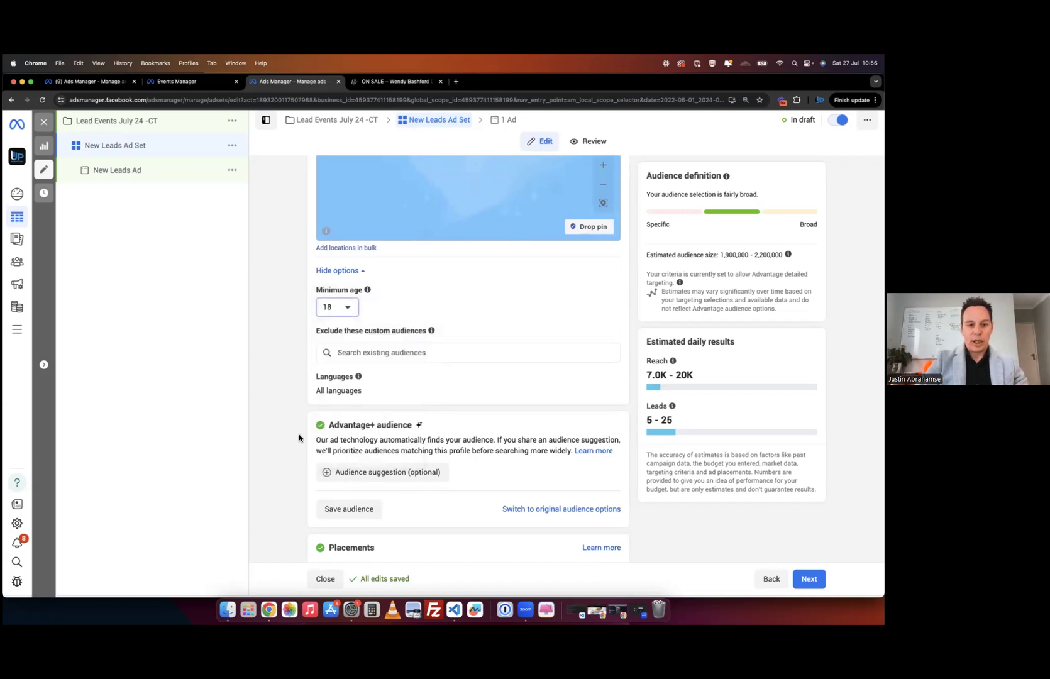
scroll(340, 353, up, 3)
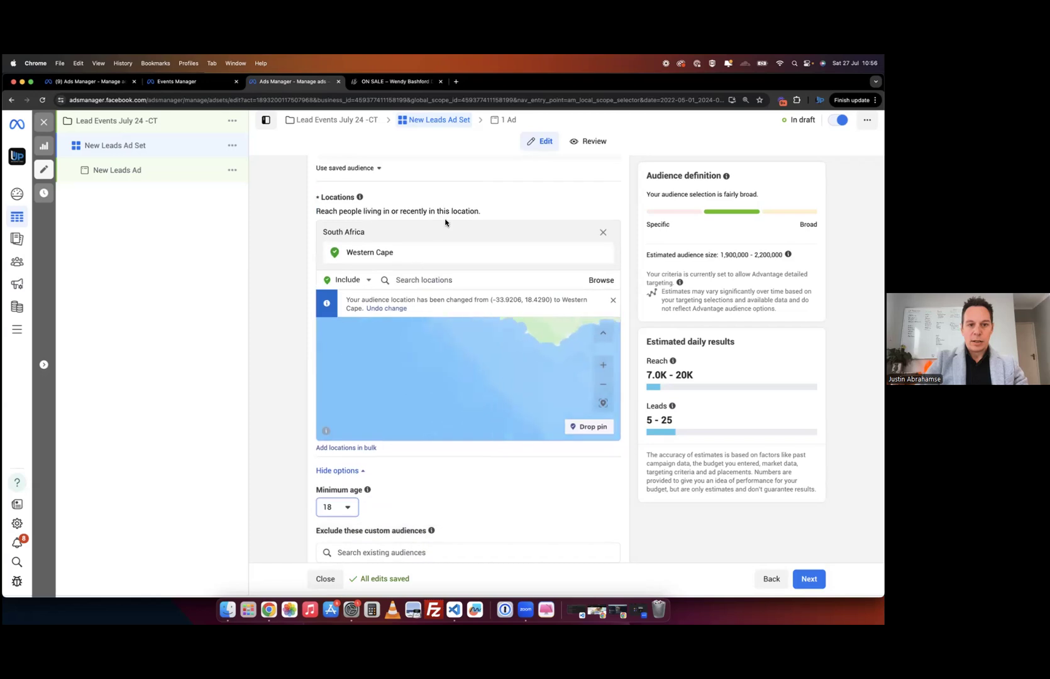
- From the Audience controls section, follow the link to the account's audience controls in Advertising settings
scroll(445, 222, up, 3)
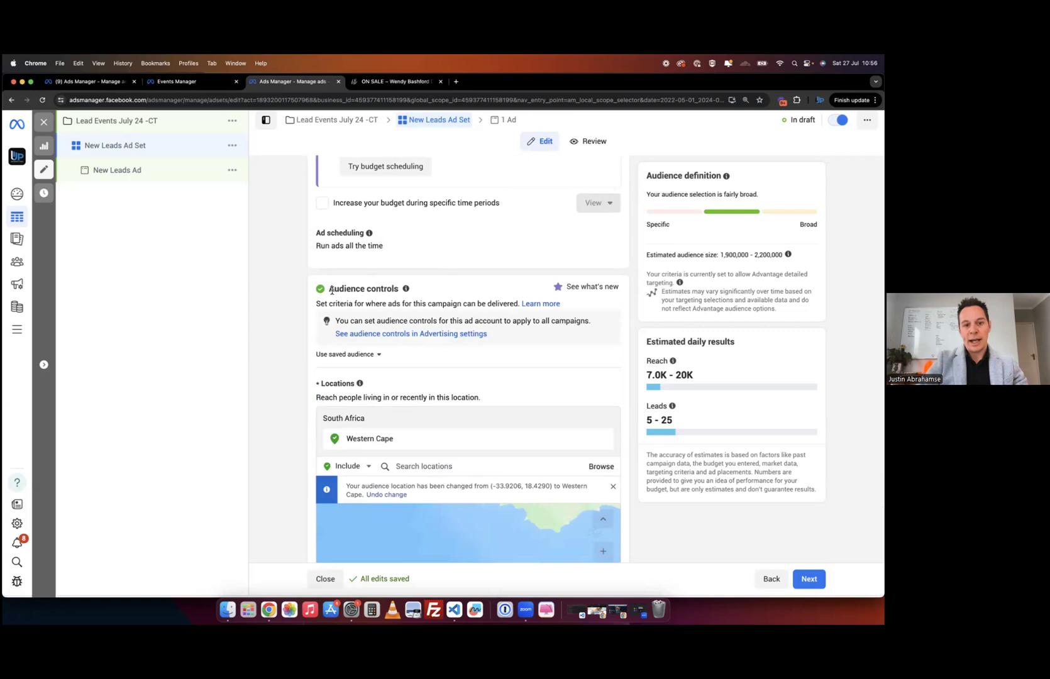
drag(330, 290, 398, 287)
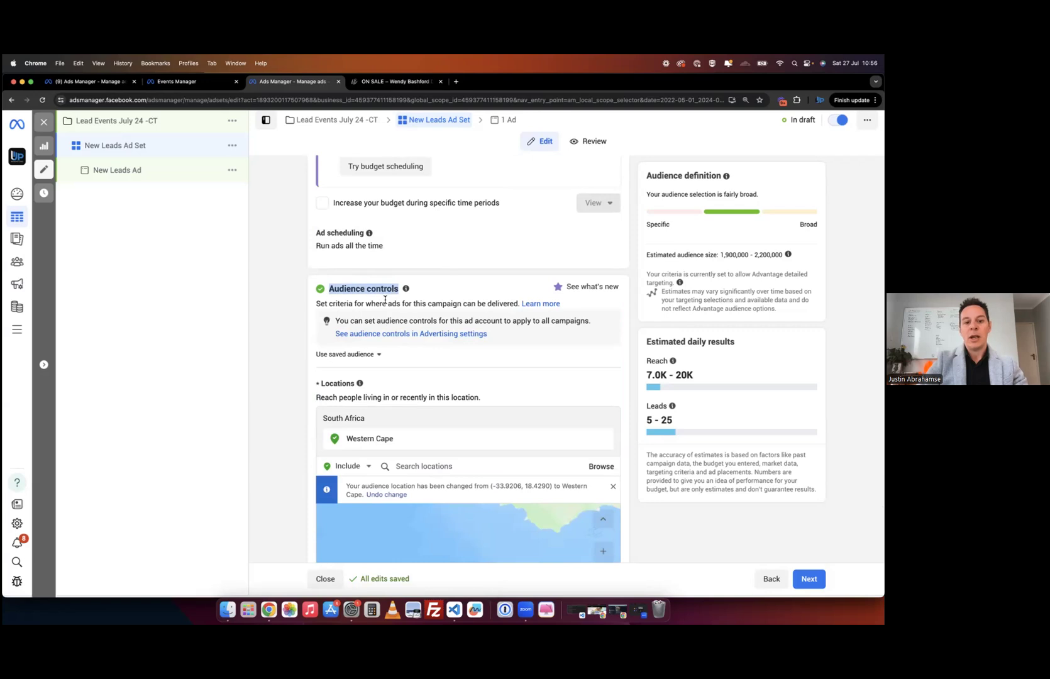
click(380, 335)
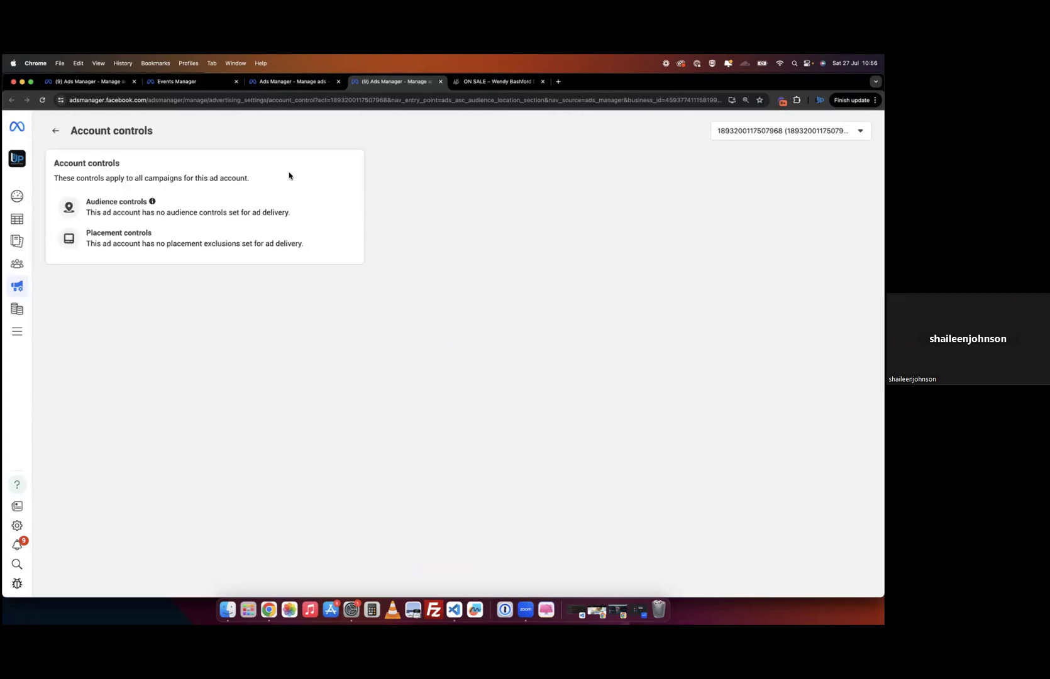
- Exclude Facebook Marketplace and Facebook right column placements account-wide, then go back to the ad set
click(136, 237)
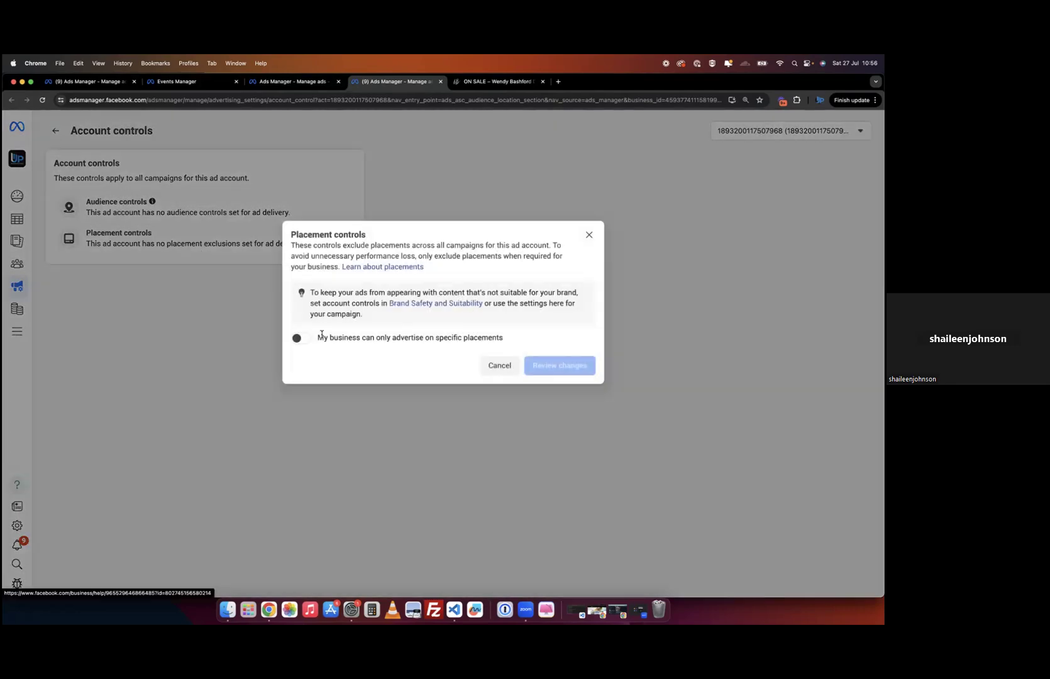
click(304, 339)
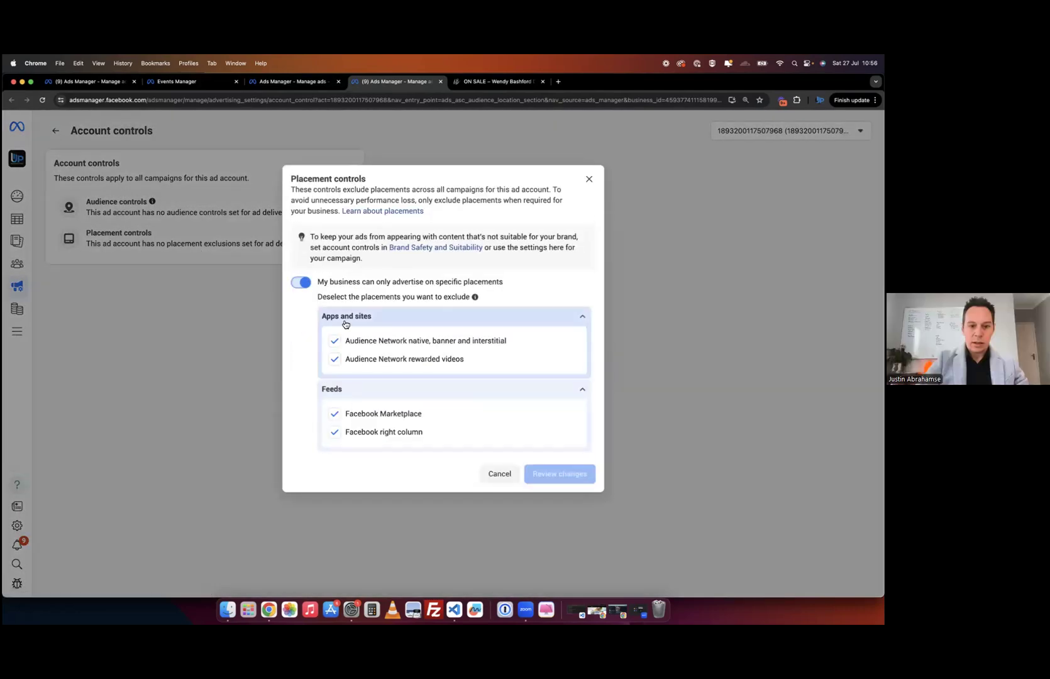
click(334, 414)
click(334, 432)
click(546, 476)
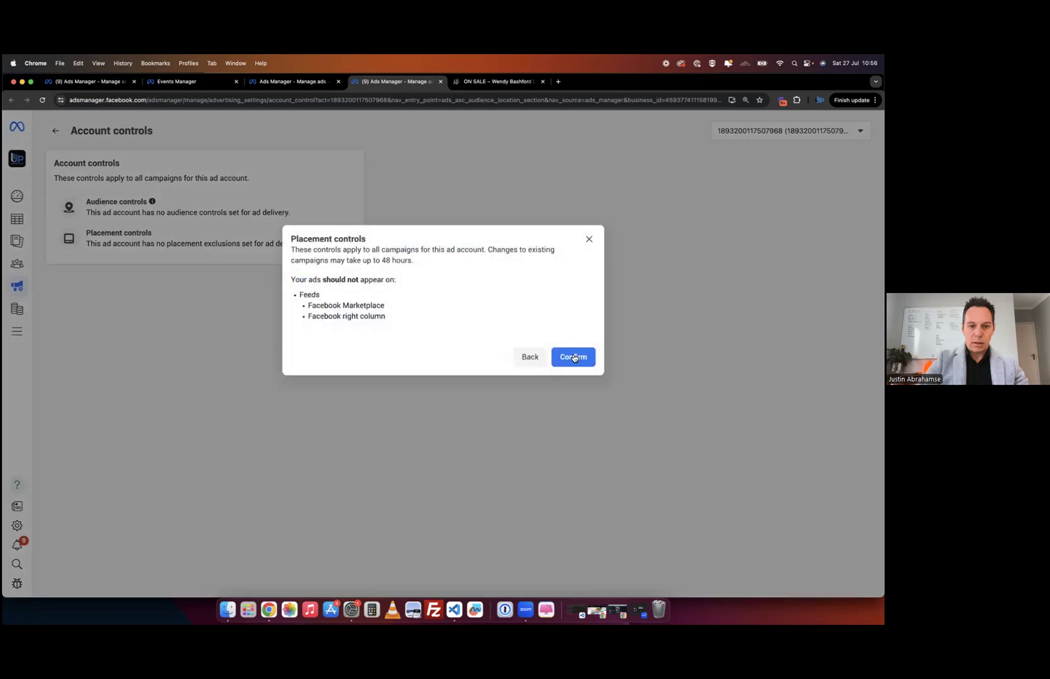
click(567, 354)
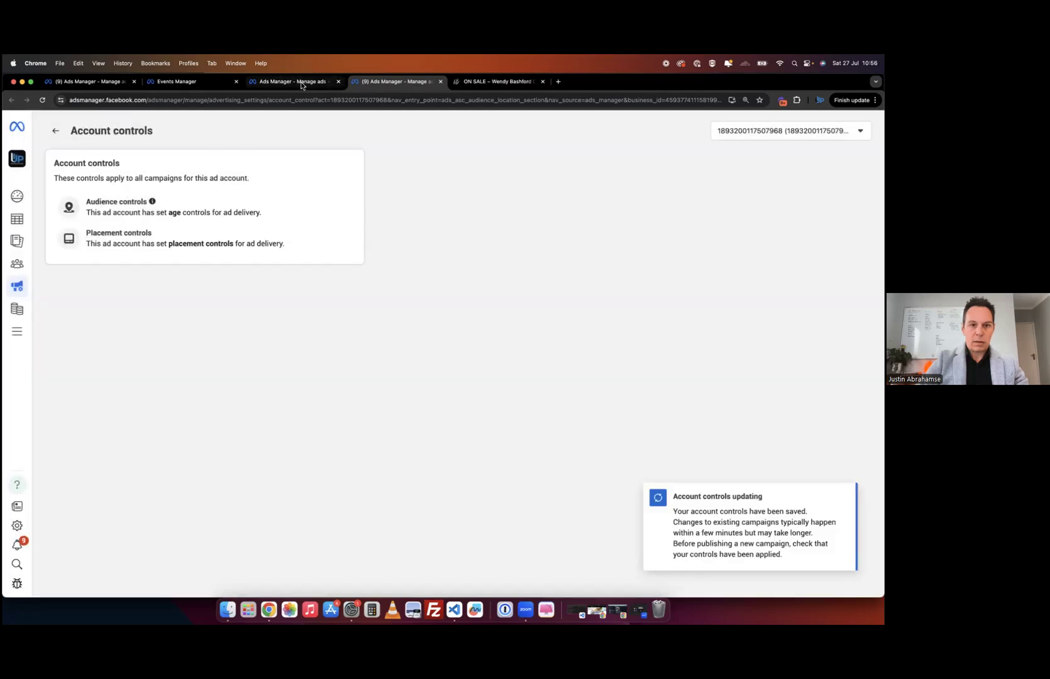
click(303, 83)
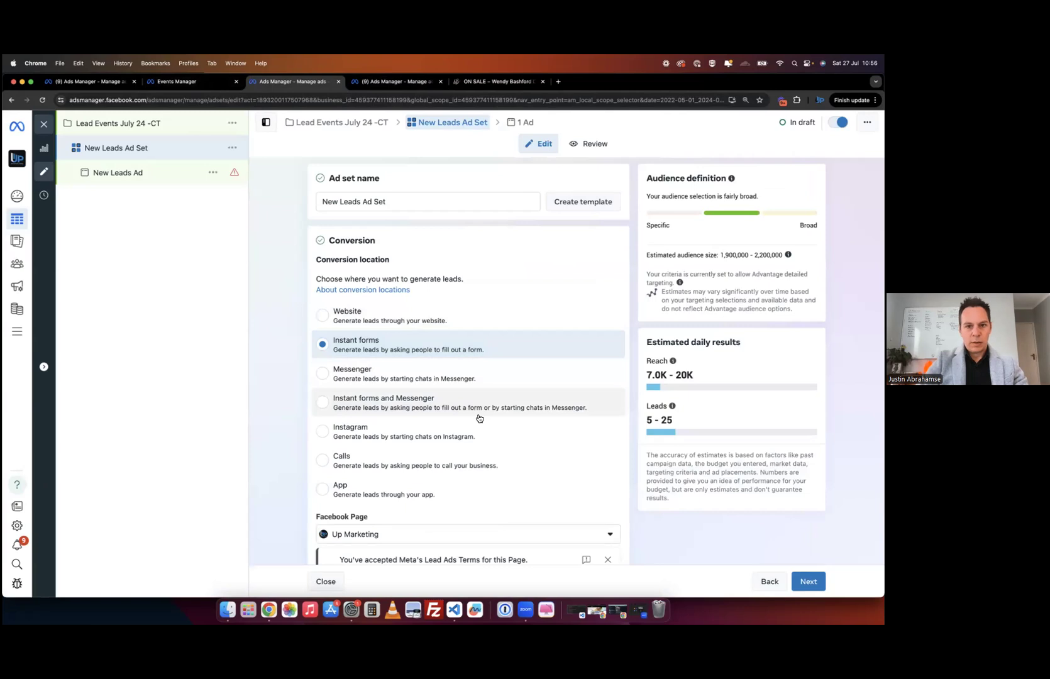
scroll(275, 447, down, 10)
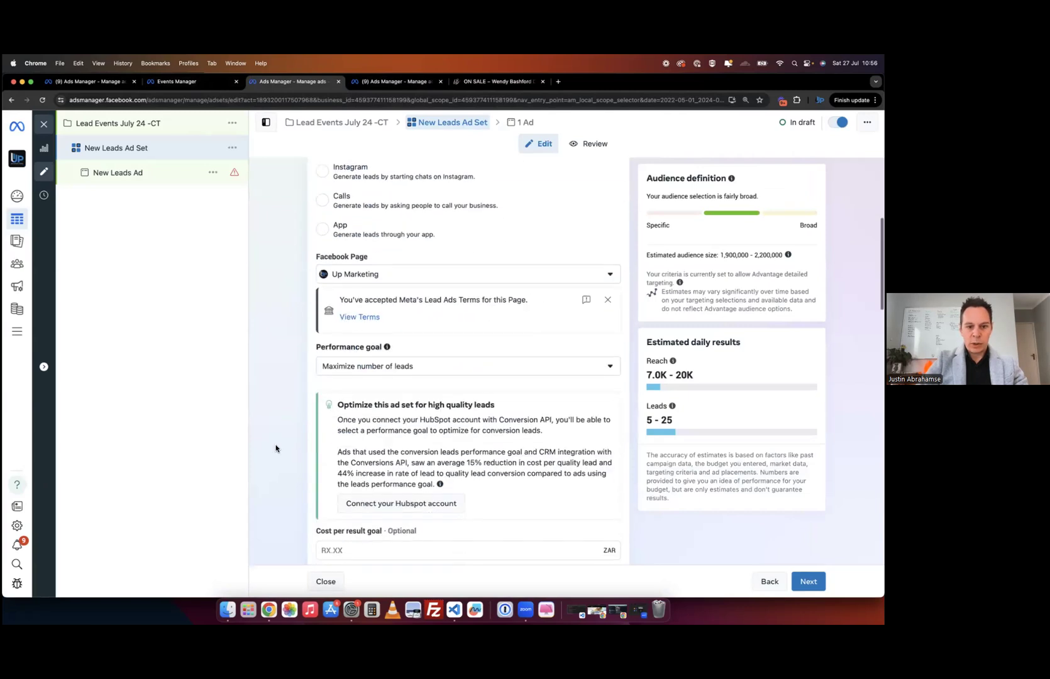
scroll(276, 449, down, 11)
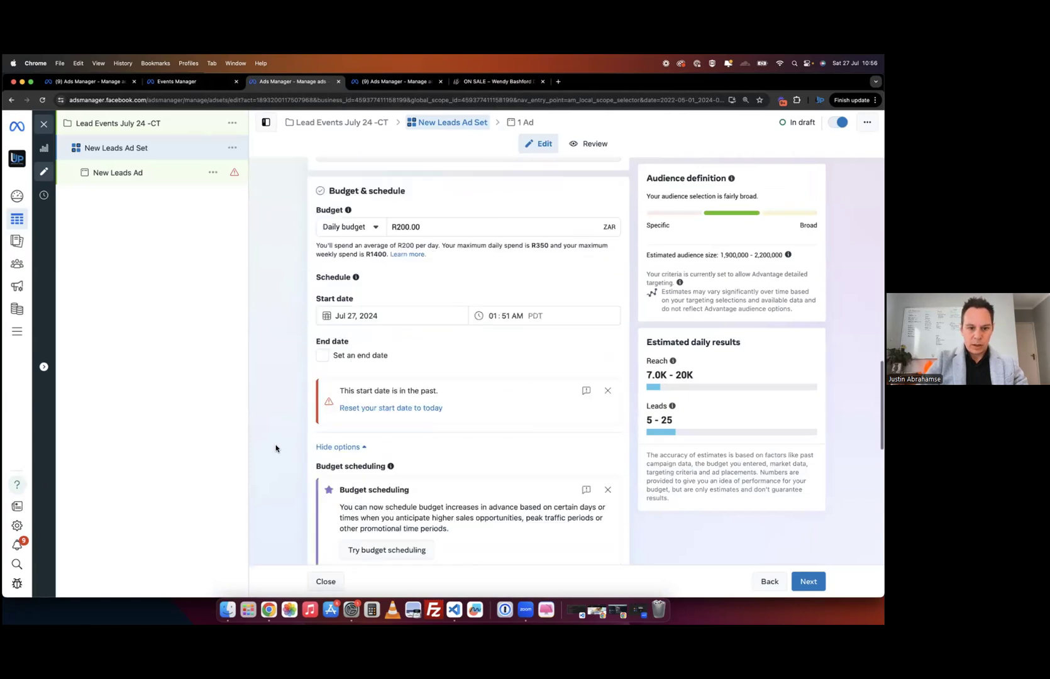
scroll(374, 453, down, 7)
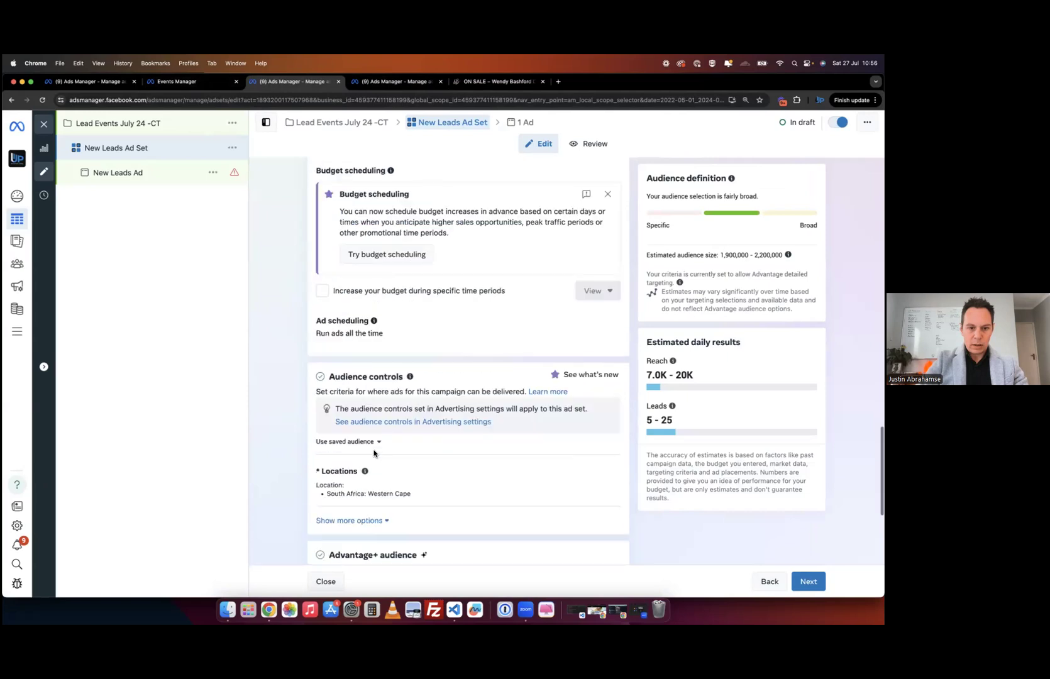
scroll(374, 453, down, 5)
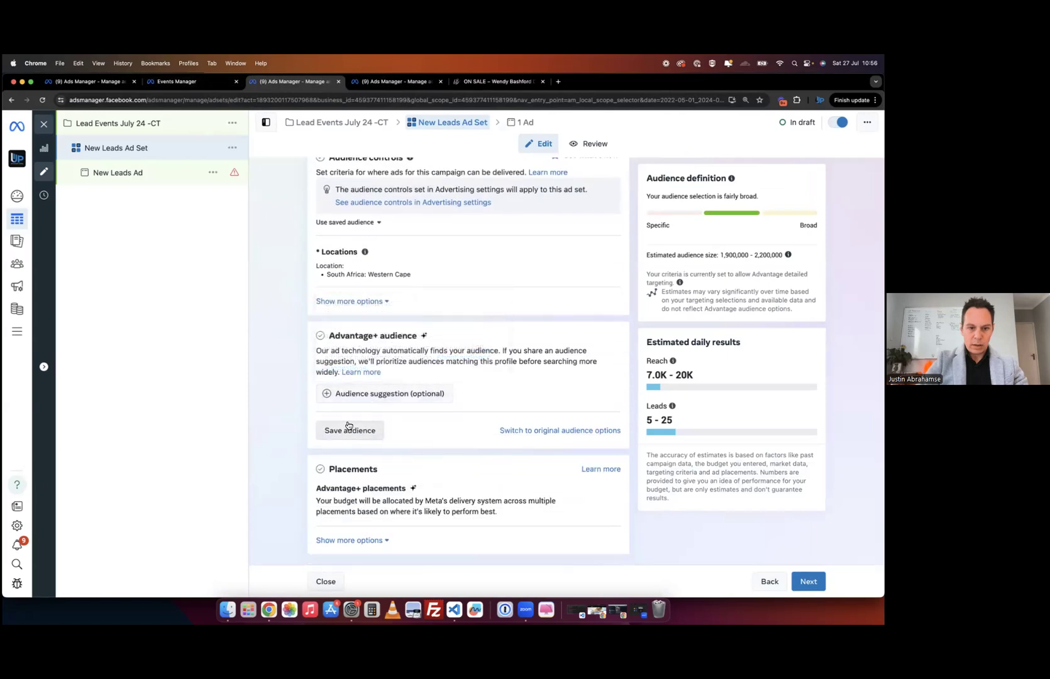
scroll(443, 352, up, 3)
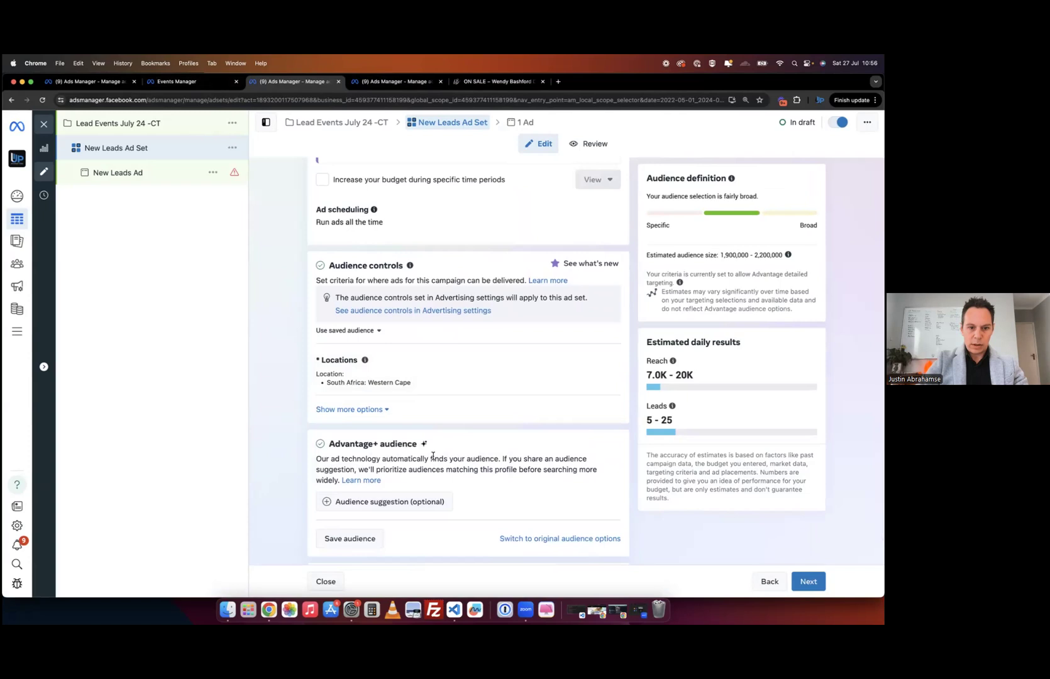
scroll(432, 456, down, 3)
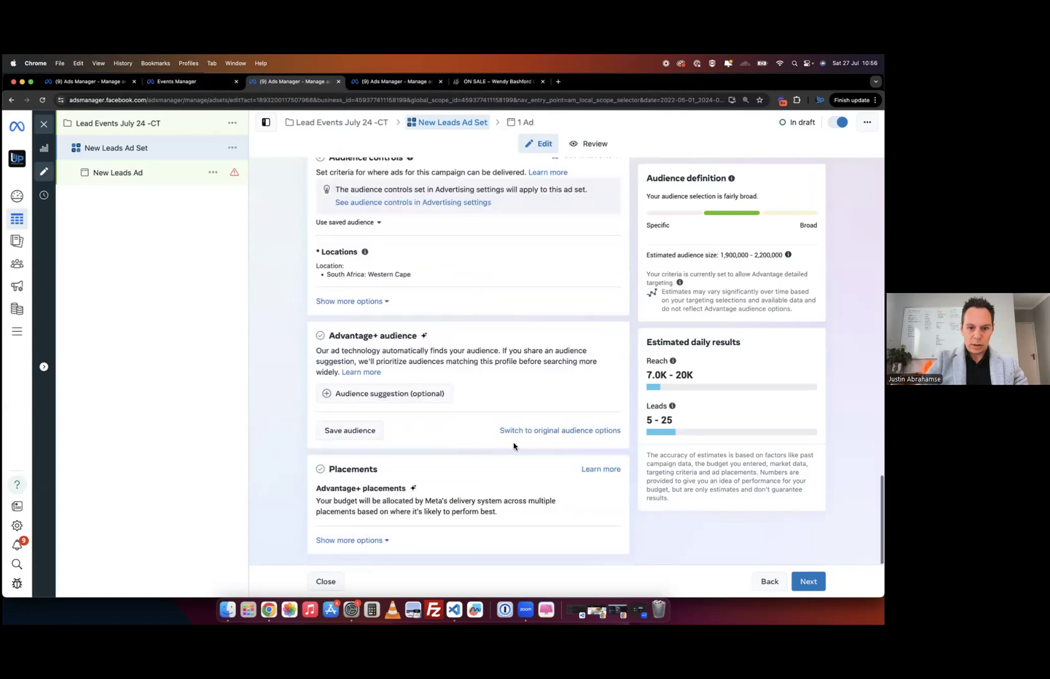
- Replace Advantage+ audience with the original audience options for location, age and gender
click(558, 434)
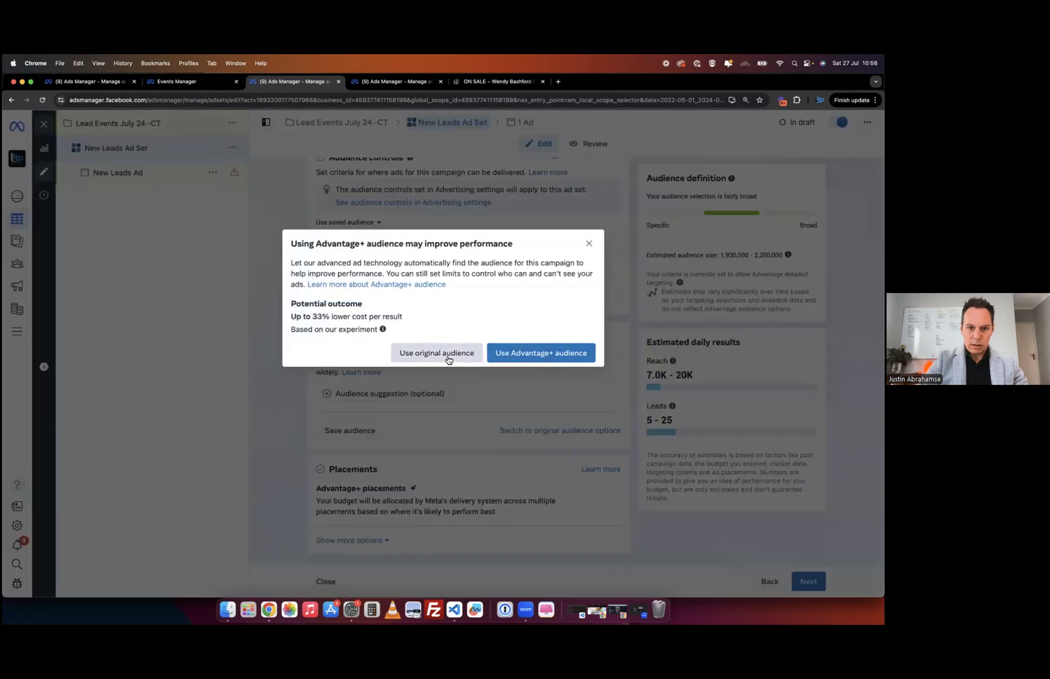
click(449, 359)
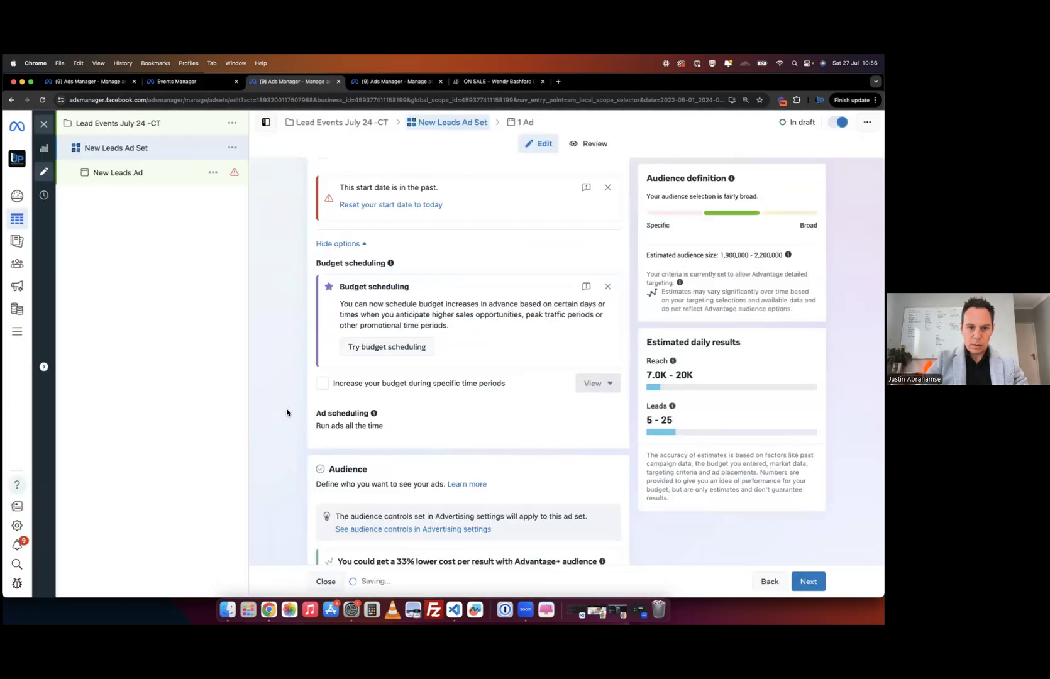
scroll(287, 413, down, 5)
scroll(287, 412, down, 2)
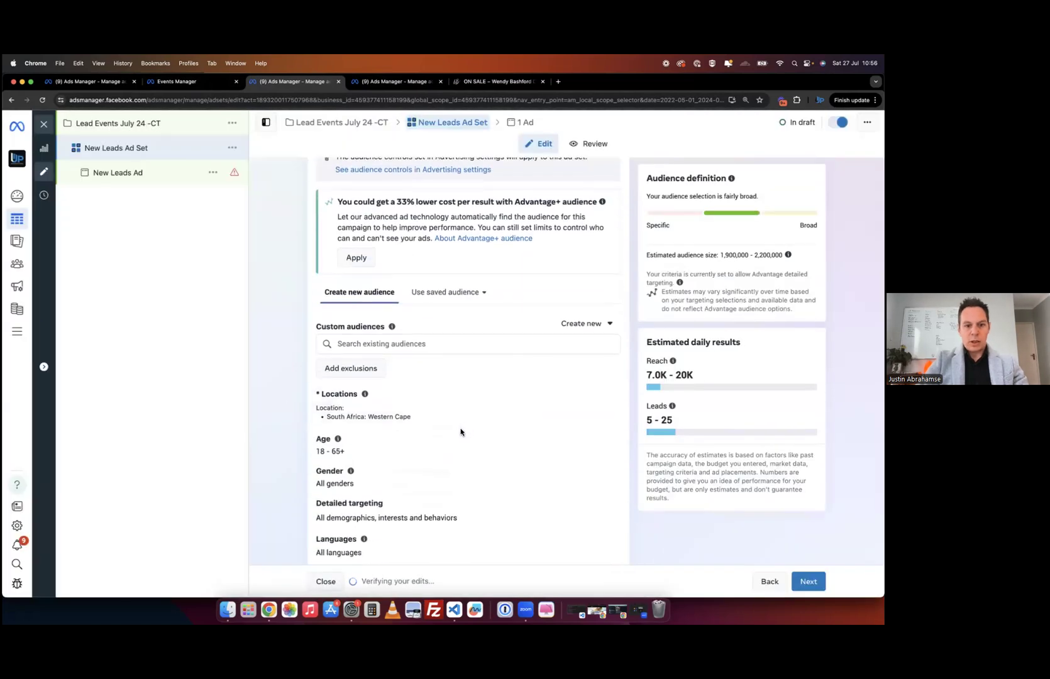
scroll(459, 336, up, 2)
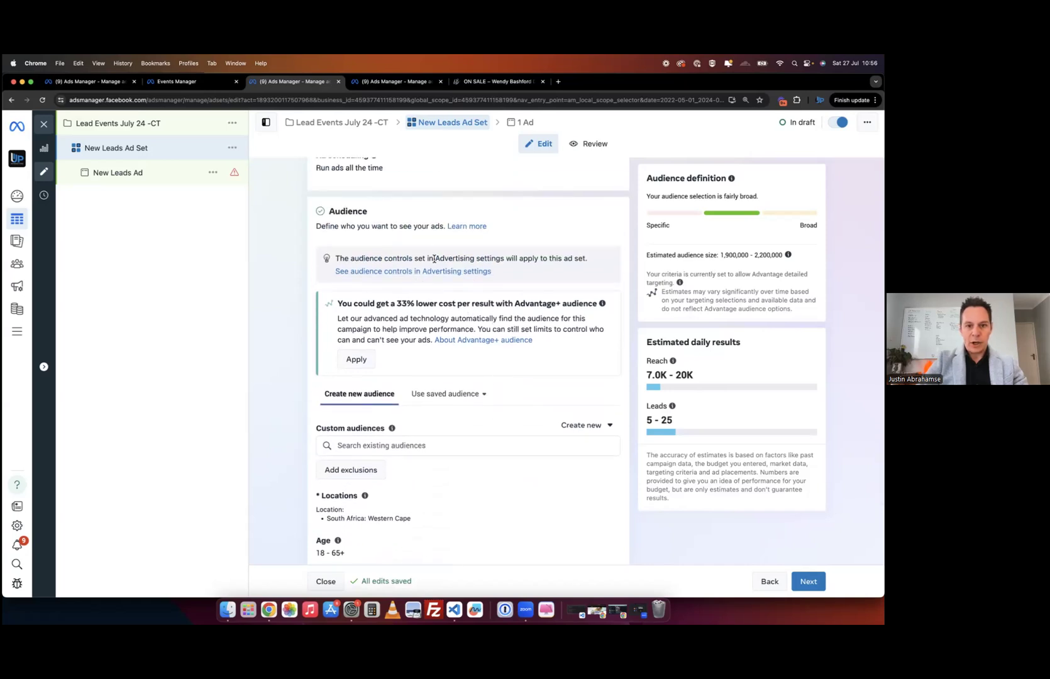
scroll(277, 396, down, 2)
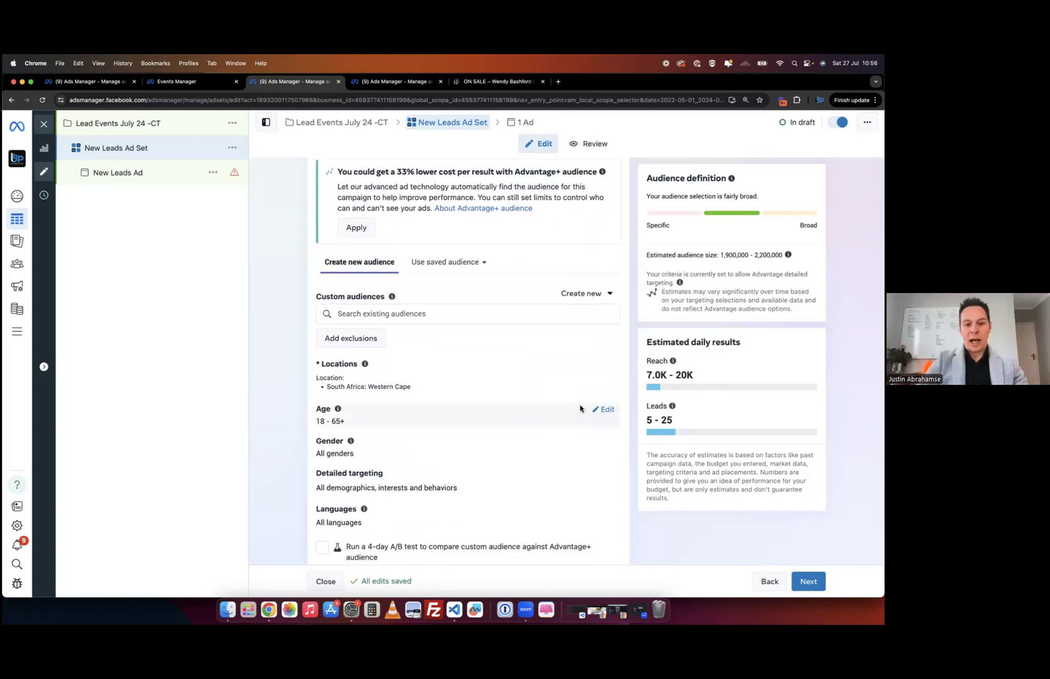
- Set the ad set's minimum age to 28 and maximum age to 58
click(605, 409)
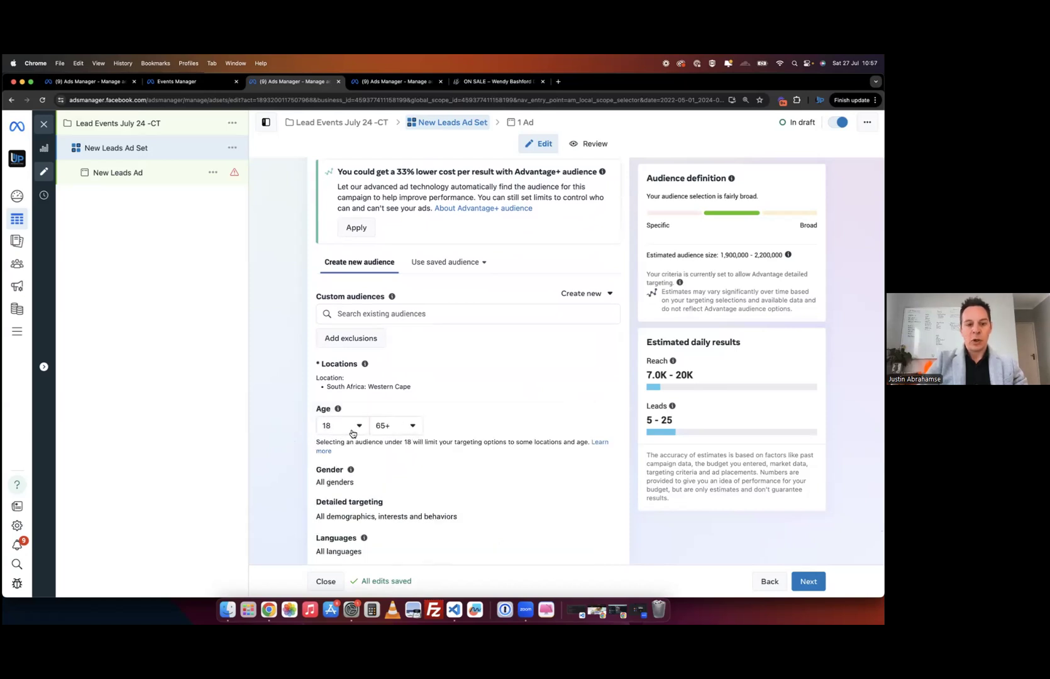
click(356, 430)
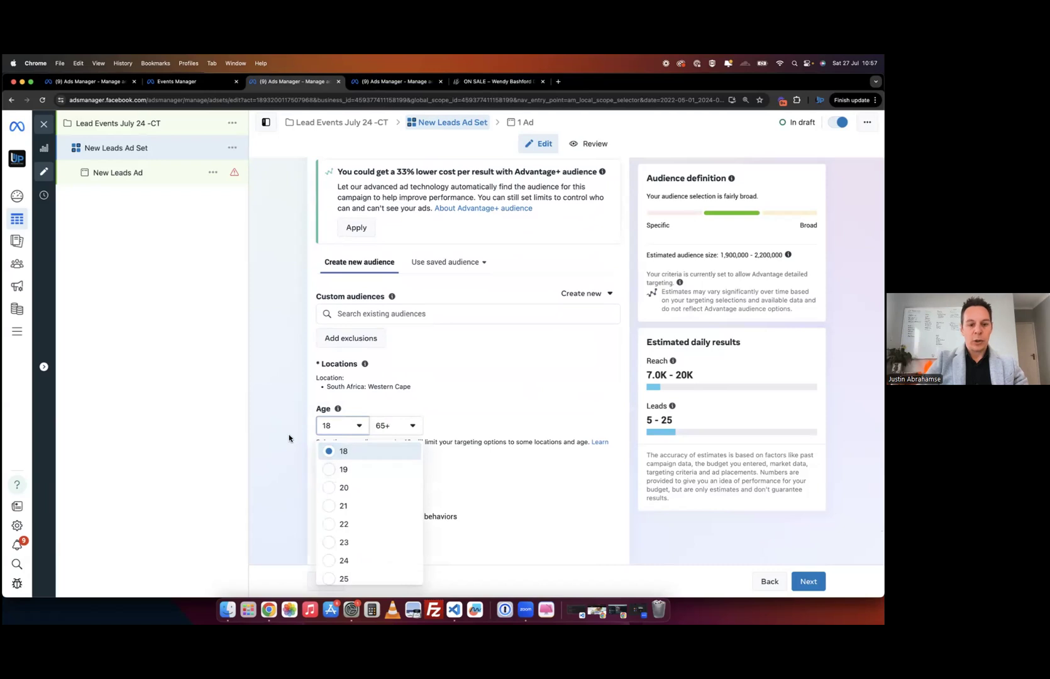
scroll(338, 519, down, 4)
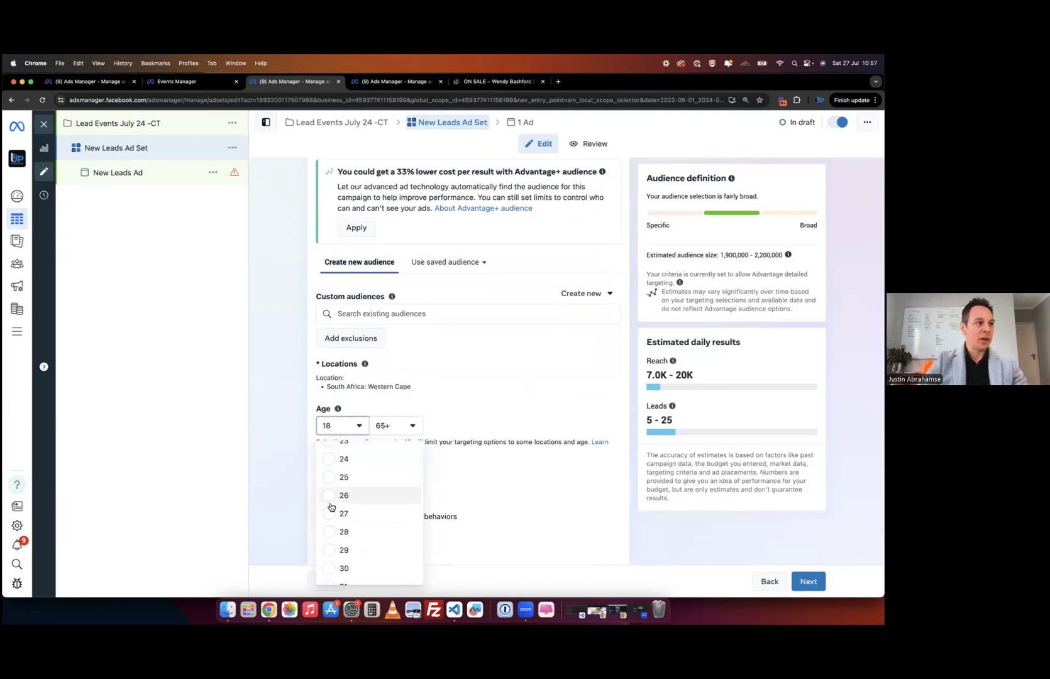
scroll(332, 507, down, 1)
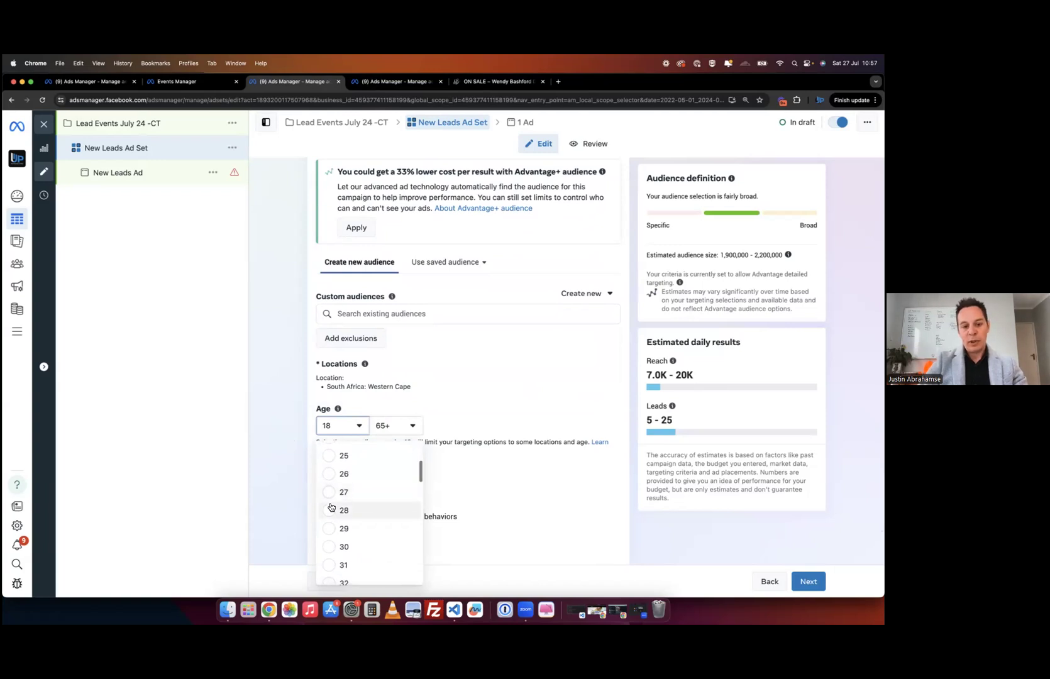
click(328, 511)
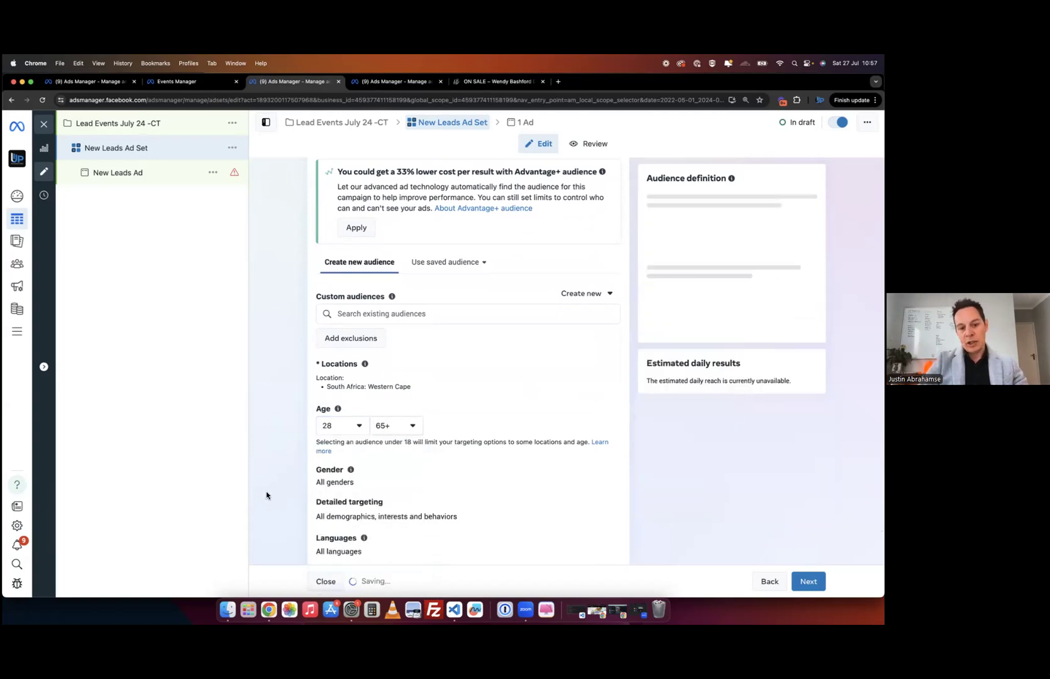
click(411, 426)
scroll(416, 511, up, 3)
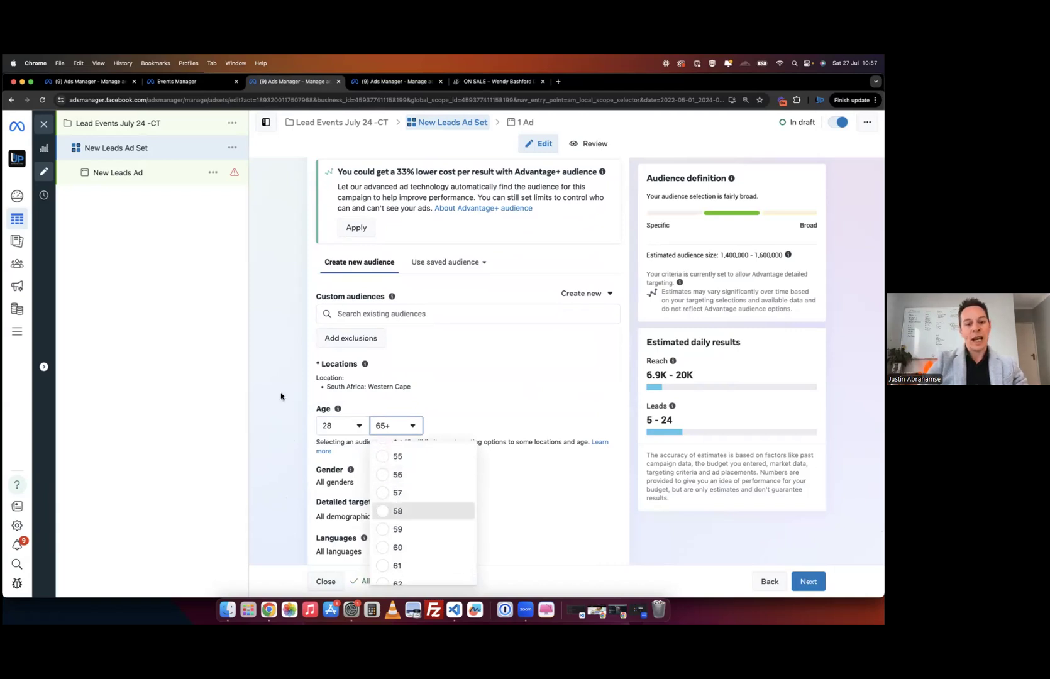
click(400, 512)
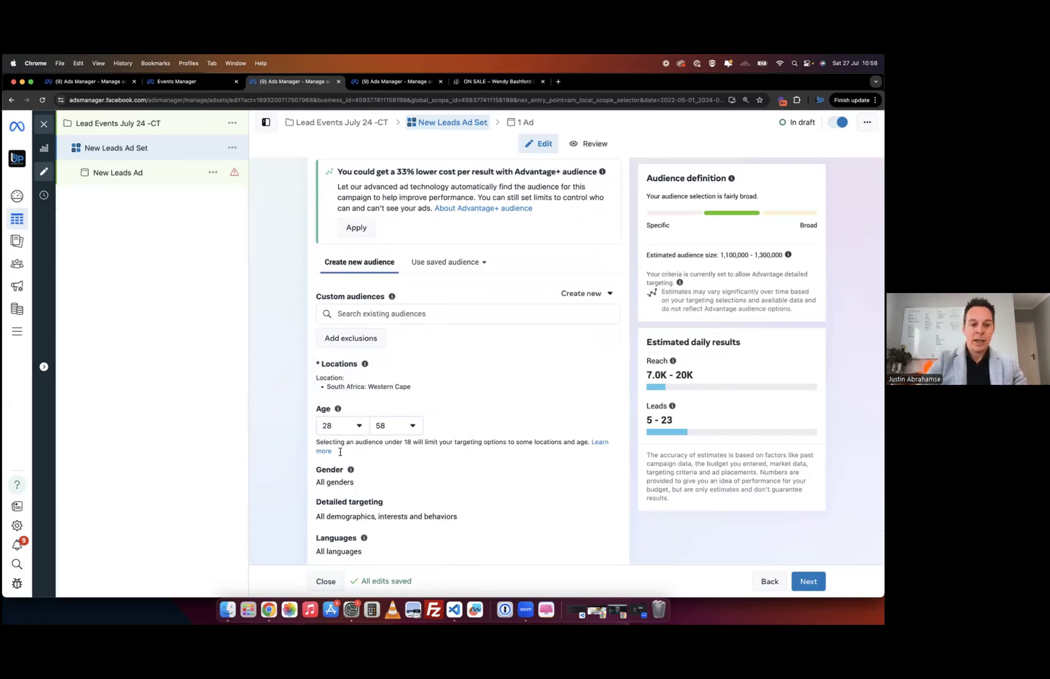
- Recheck the minimum age list without changing it, then make the Gender row editable
click(356, 429)
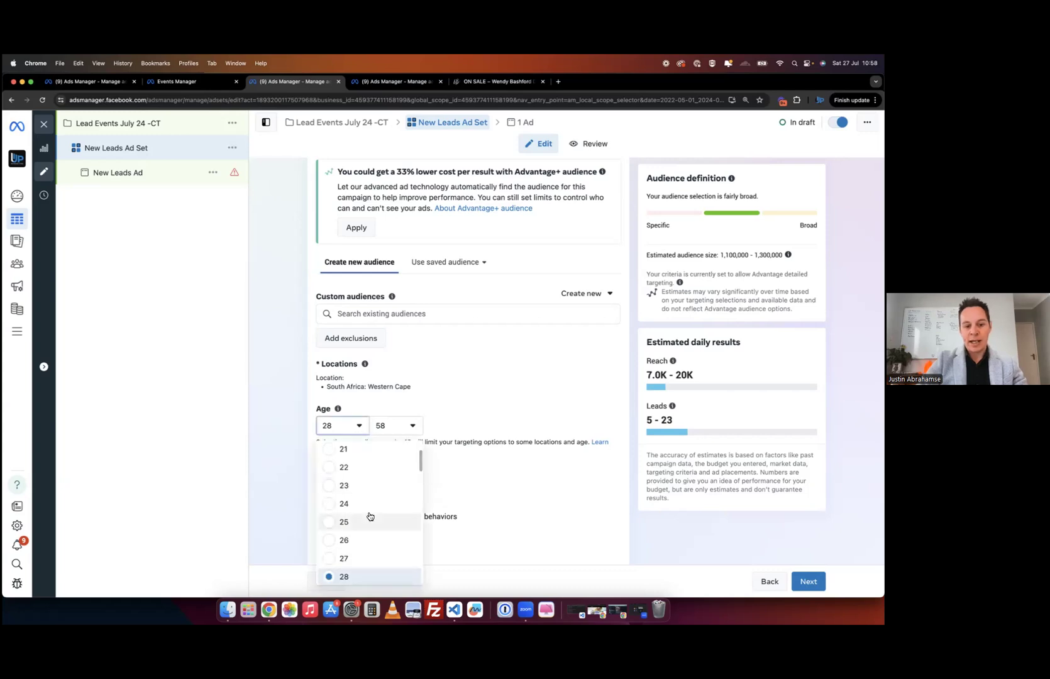
scroll(366, 516, down, 3)
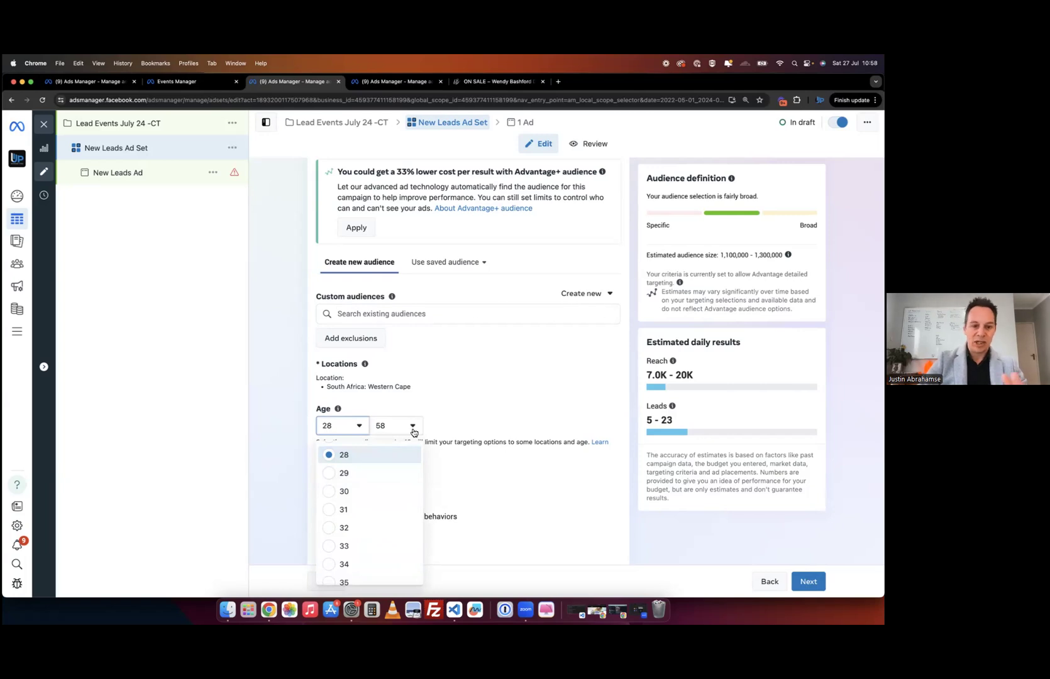
click(269, 452)
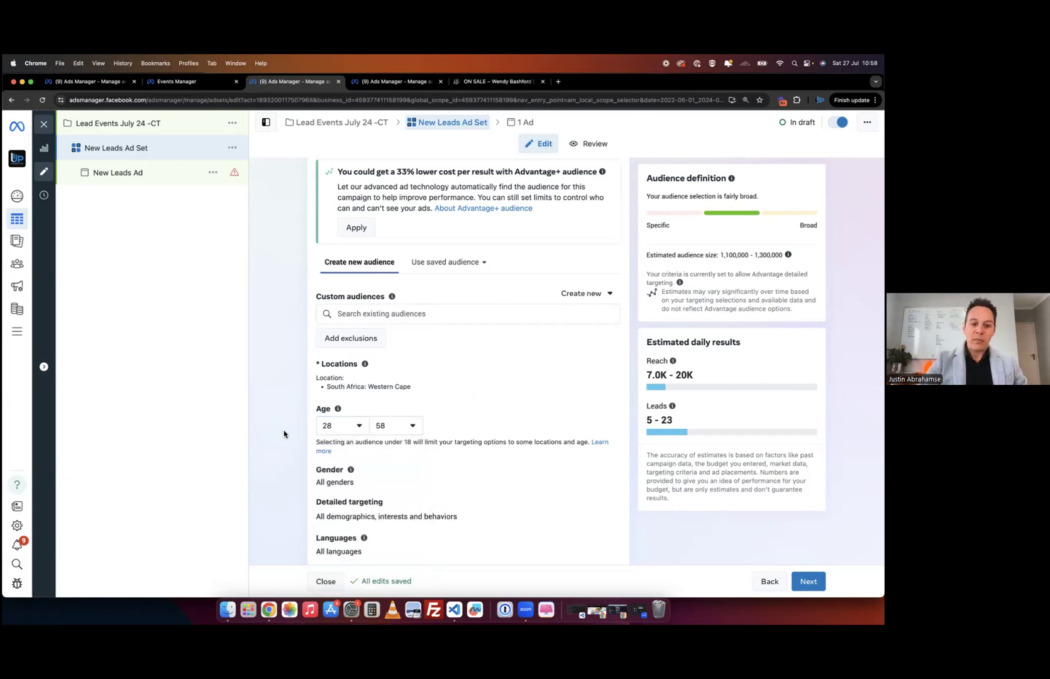
scroll(264, 448, down, 4)
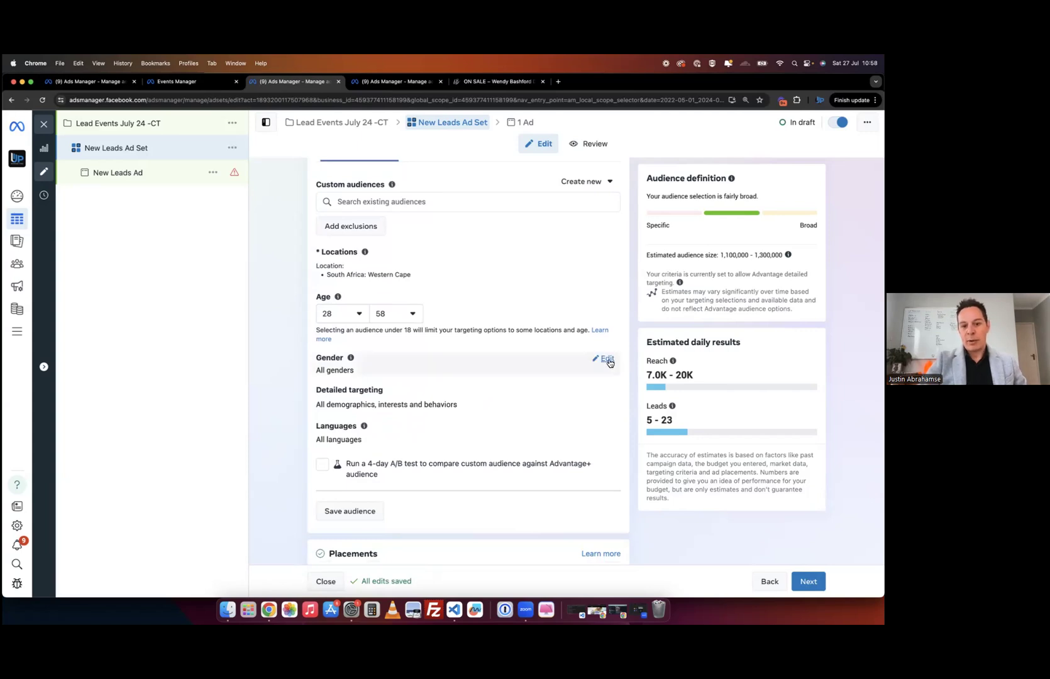
click(606, 360)
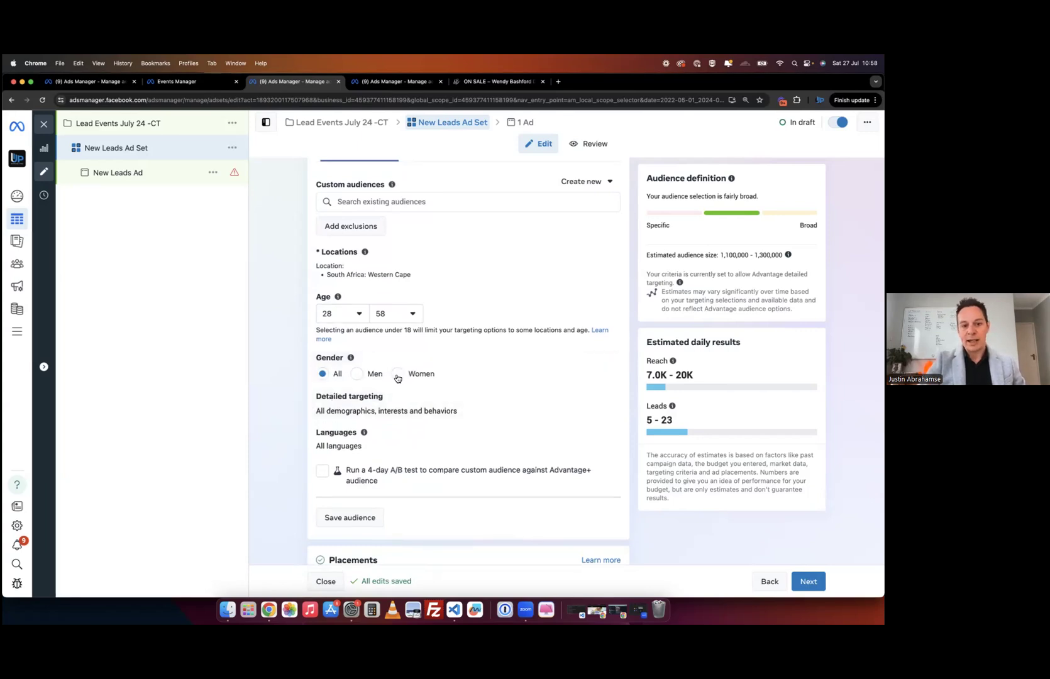
- Set the ad set's Gender targeting to Women only
click(398, 375)
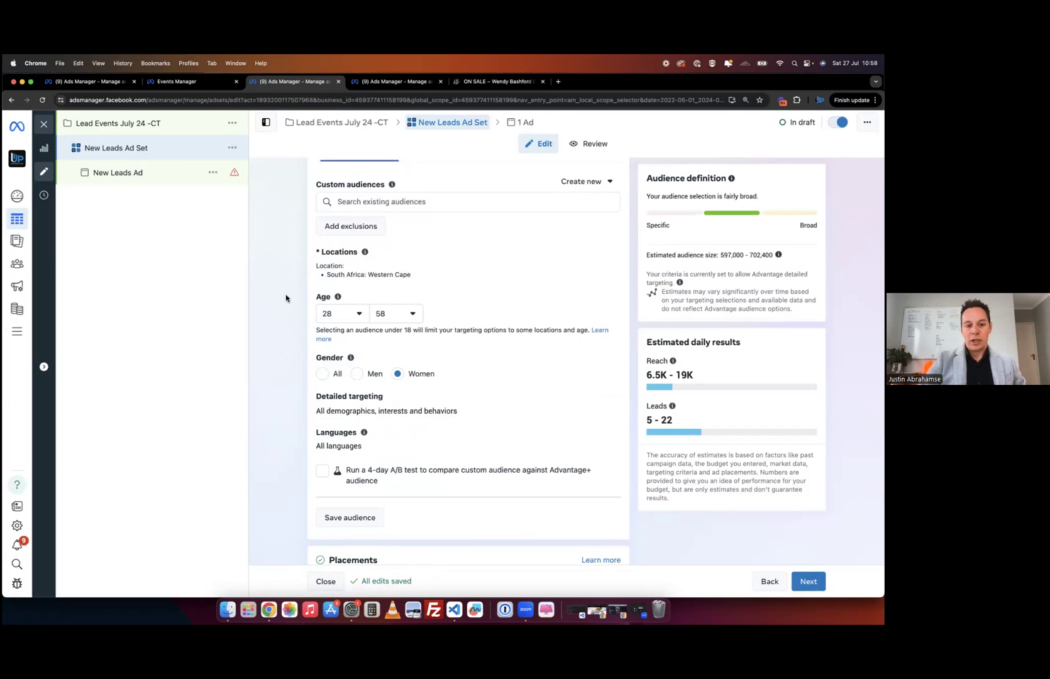
scroll(286, 298, up, 2)
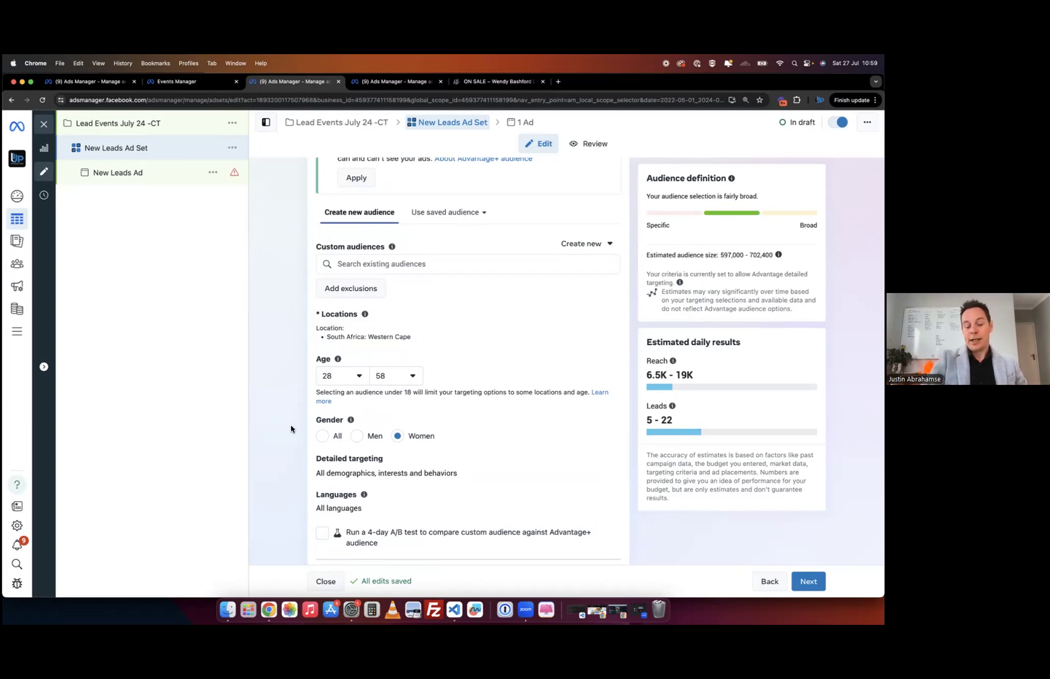
scroll(291, 429, down, 2)
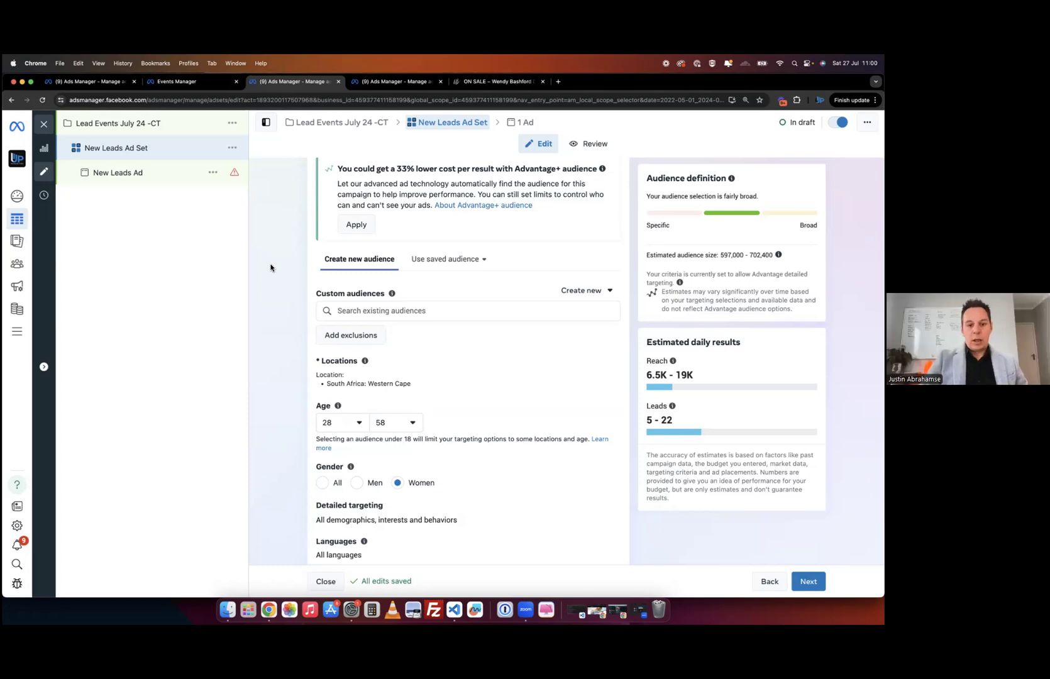
scroll(270, 268, up, 1)
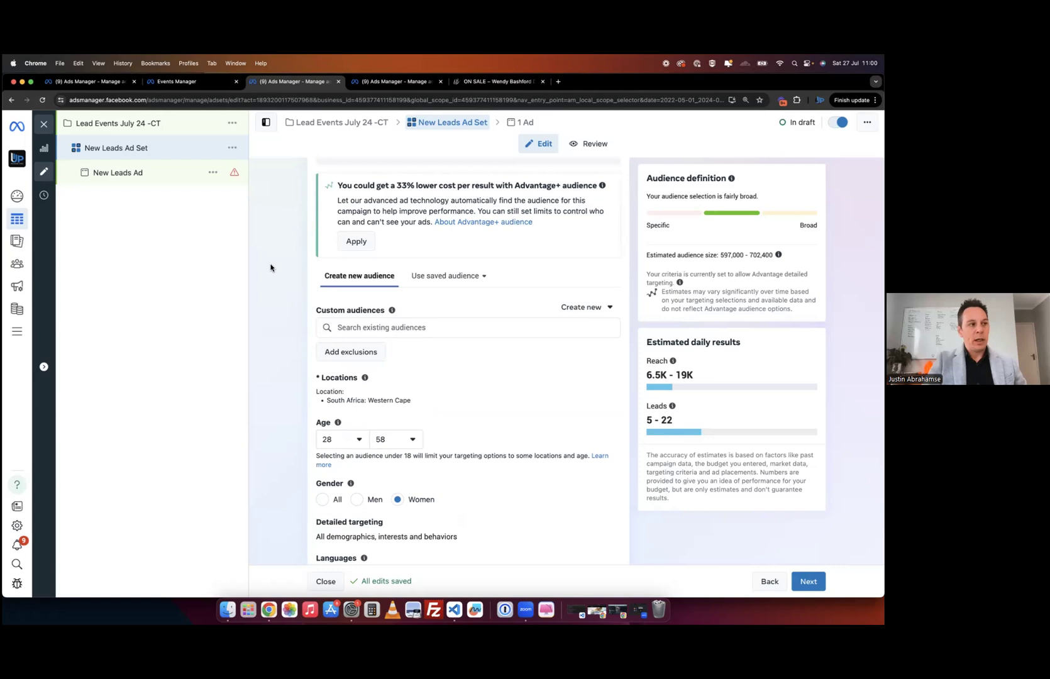
scroll(271, 268, down, 5)
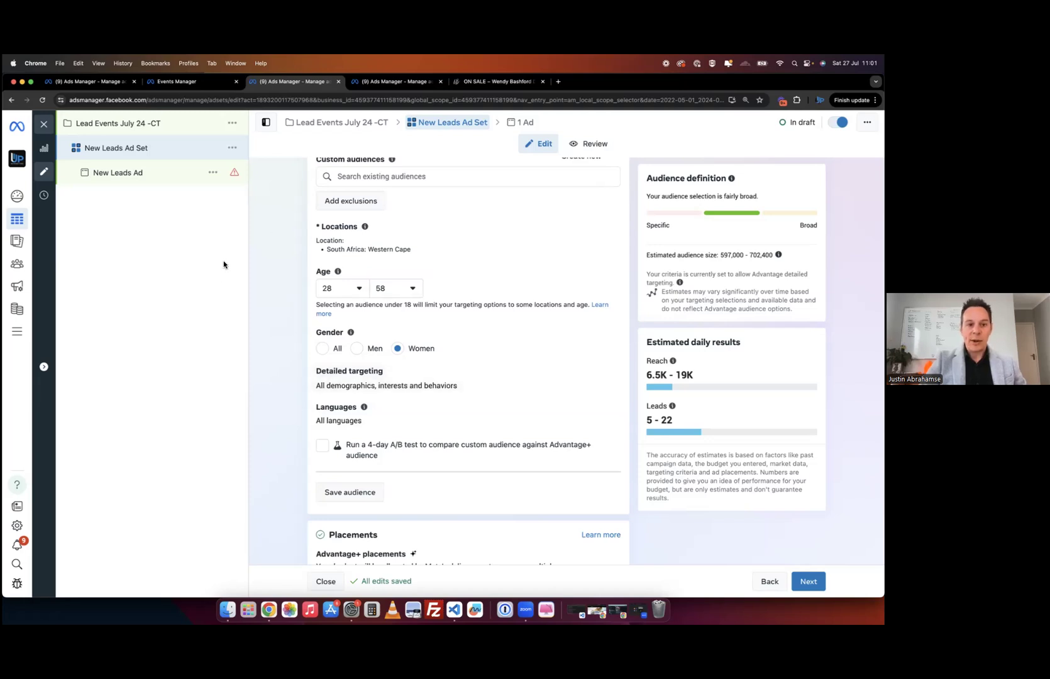
scroll(288, 295, up, 3)
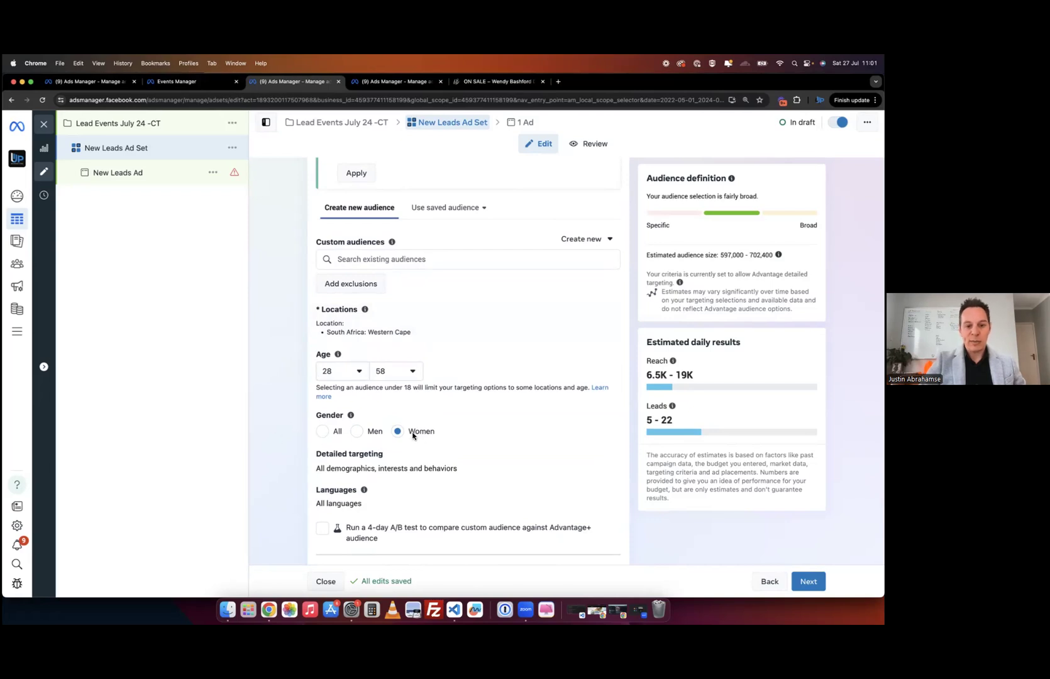
scroll(447, 436, down, 1)
scroll(448, 436, down, 2)
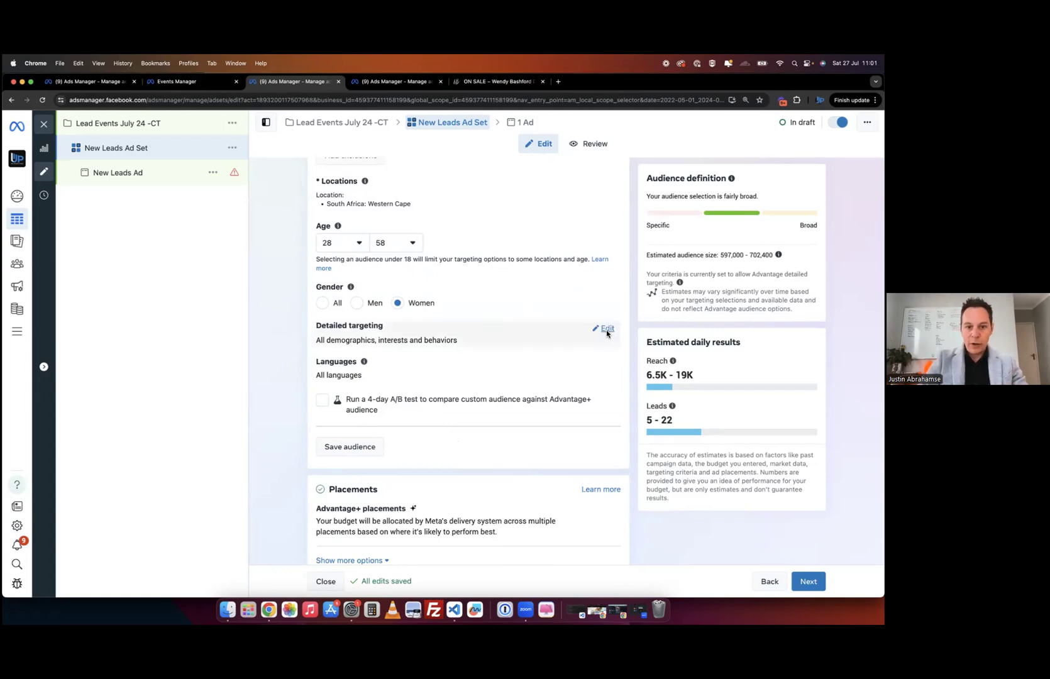
- Search 'online shop' in Detailed targeting and add the Online shopping (retail) interest
click(606, 329)
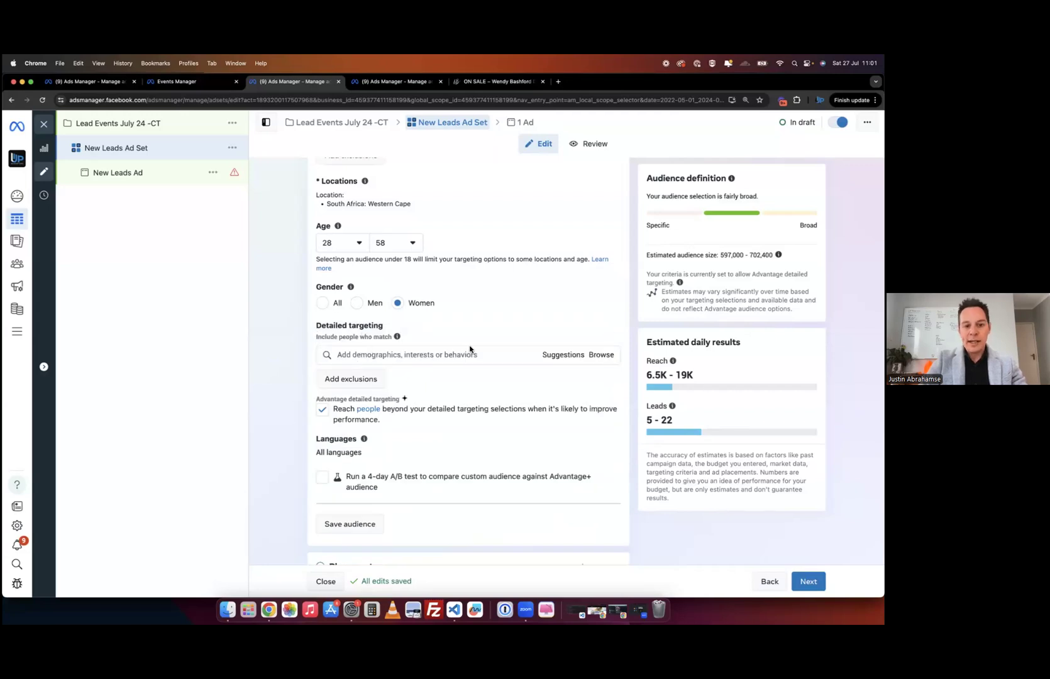
click(409, 357)
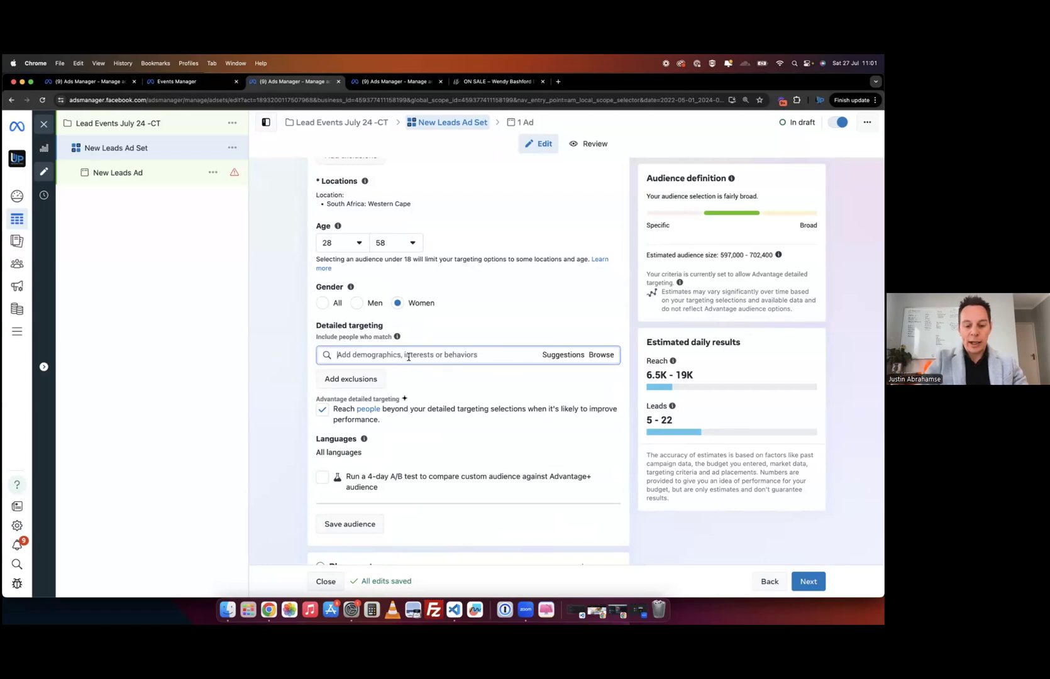
text(online sh)
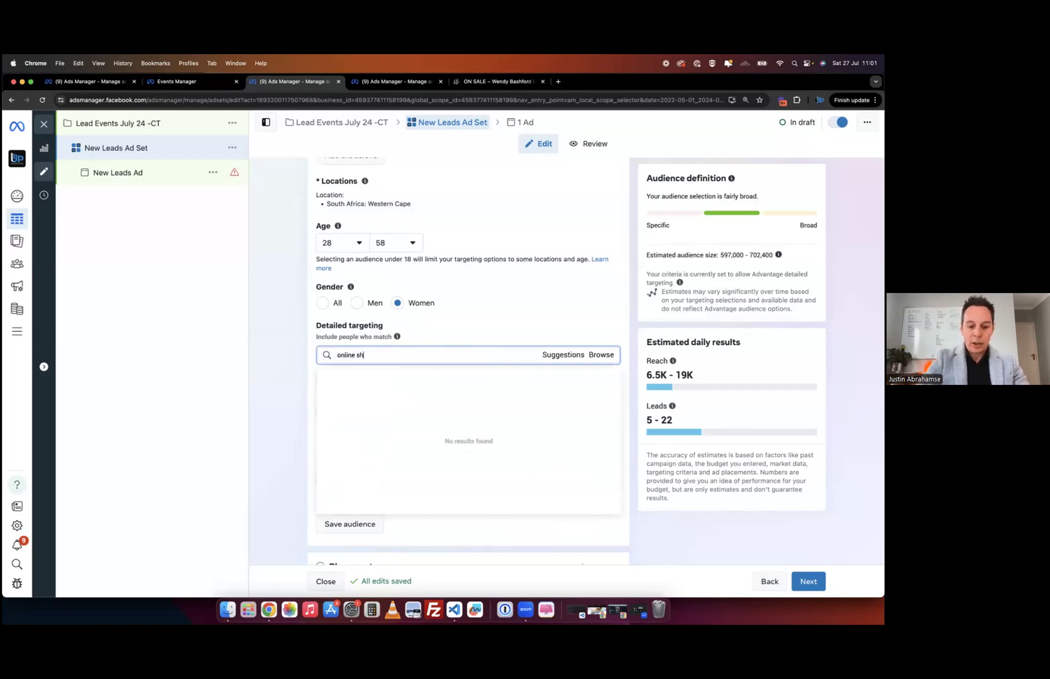
text(op)
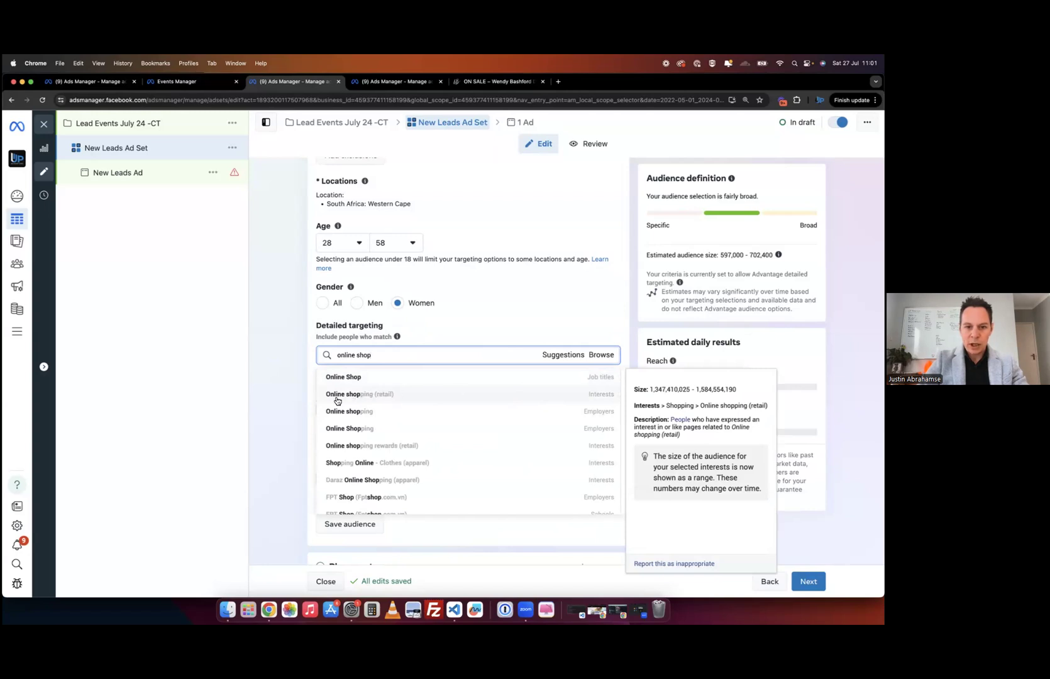
click(430, 395)
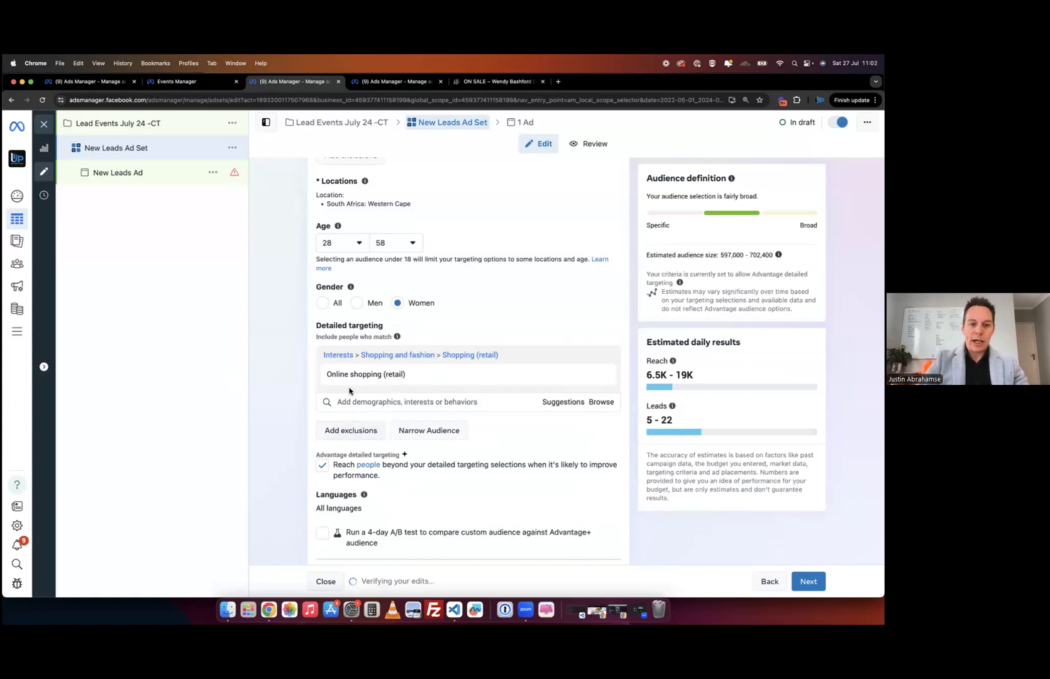
- Add a must-also-match condition and try a first 'payment' search, dismissing the suggestions
click(414, 437)
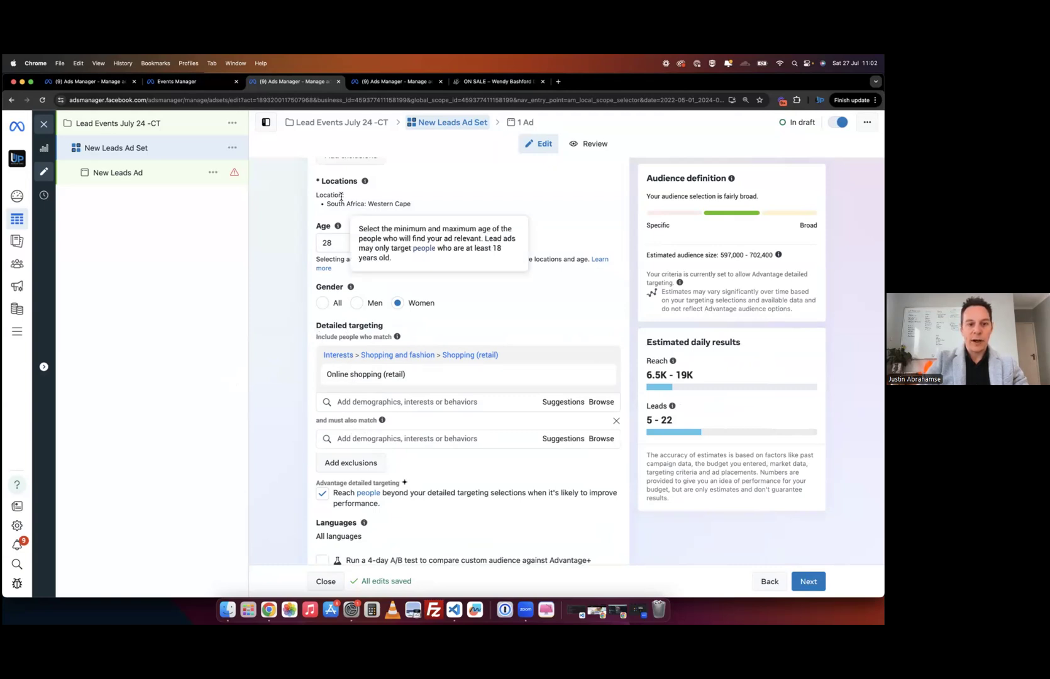
scroll(373, 206, up, 2)
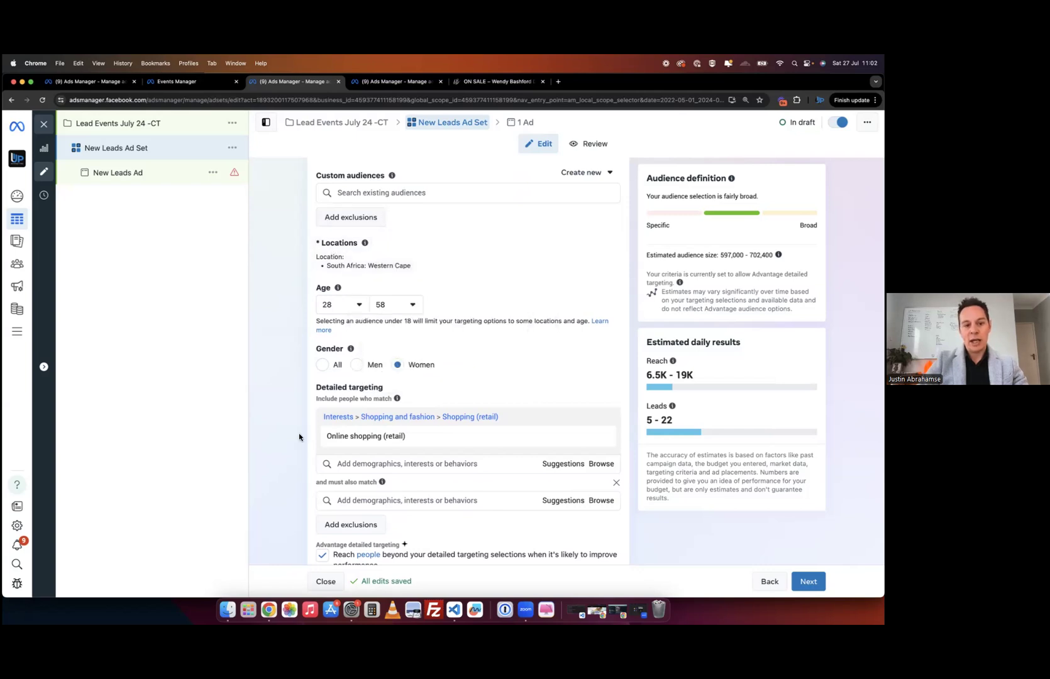
scroll(333, 403, down, 2)
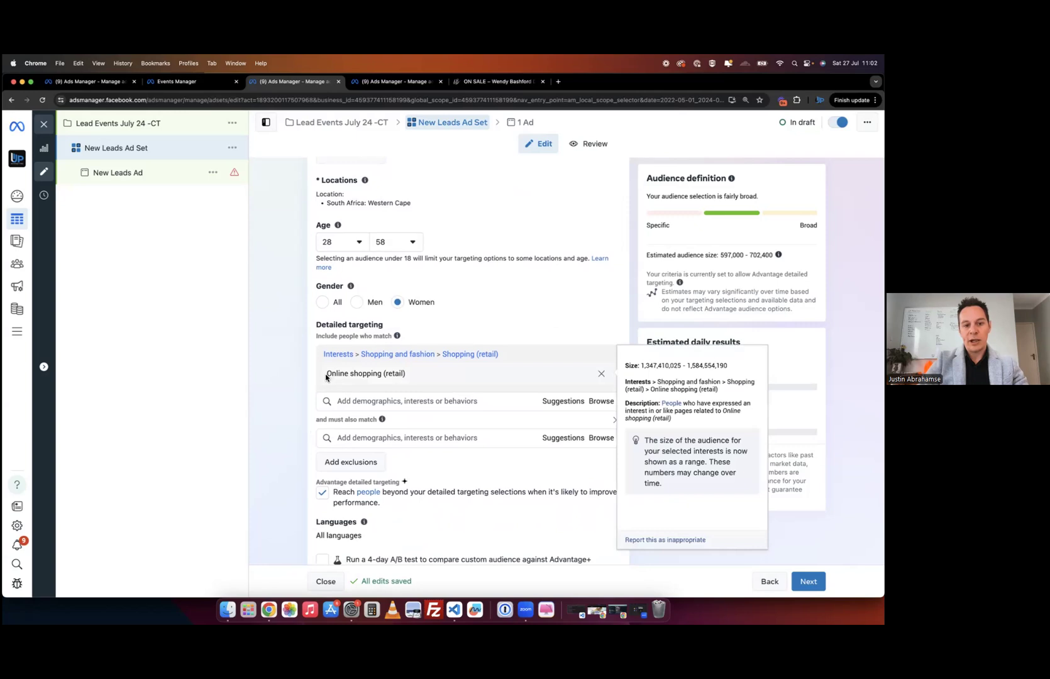
scroll(280, 453, down, 1)
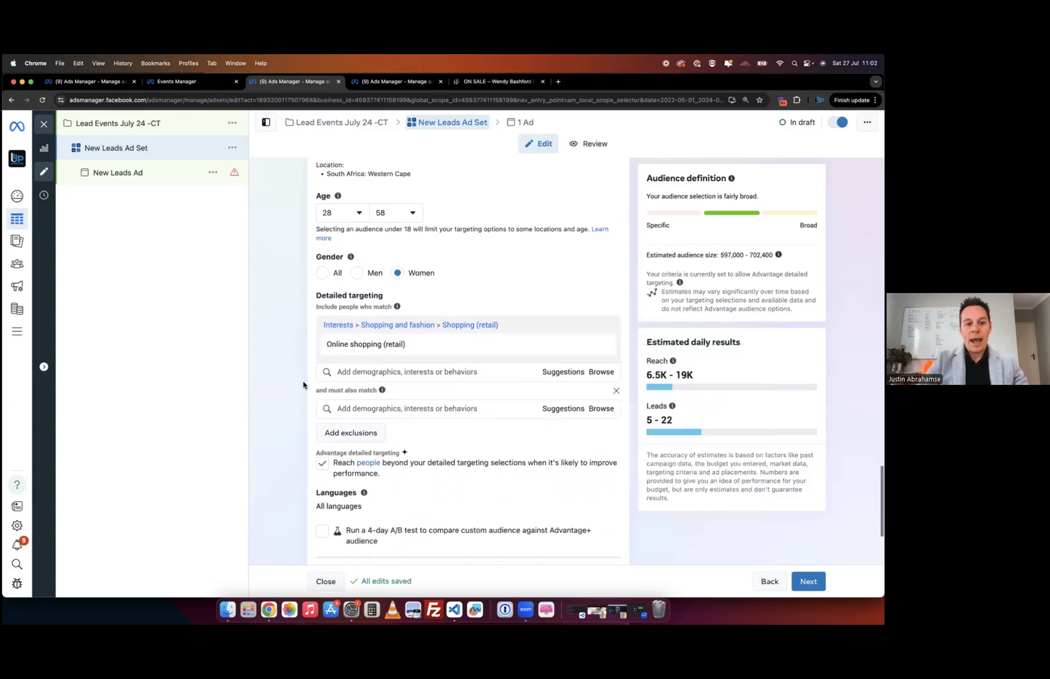
click(381, 408)
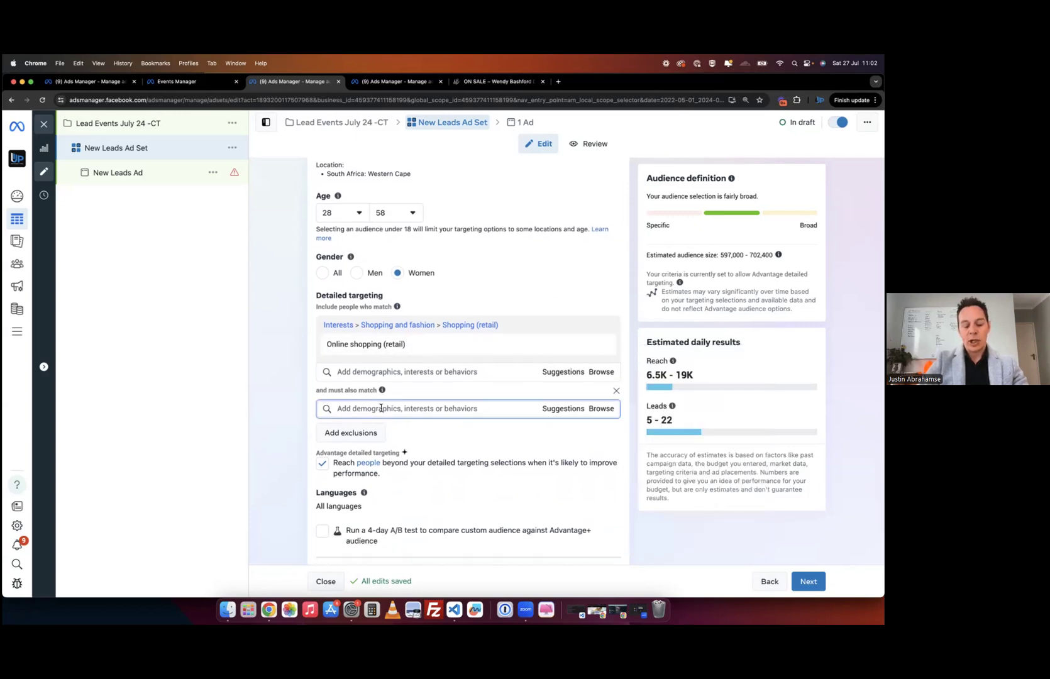
text(payment)
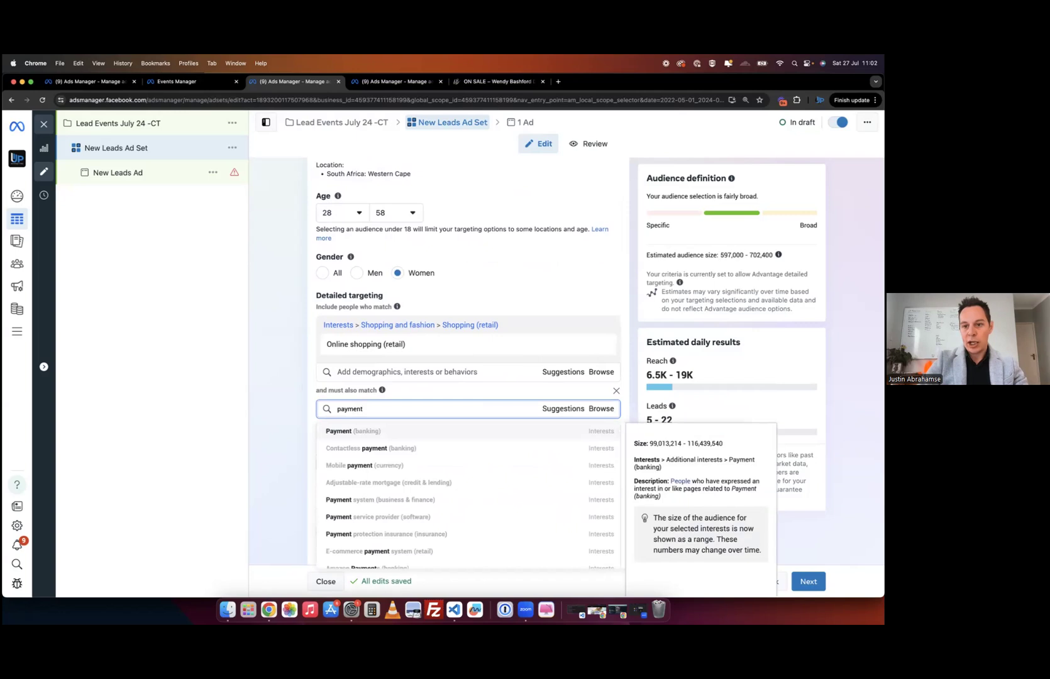
click(721, 254)
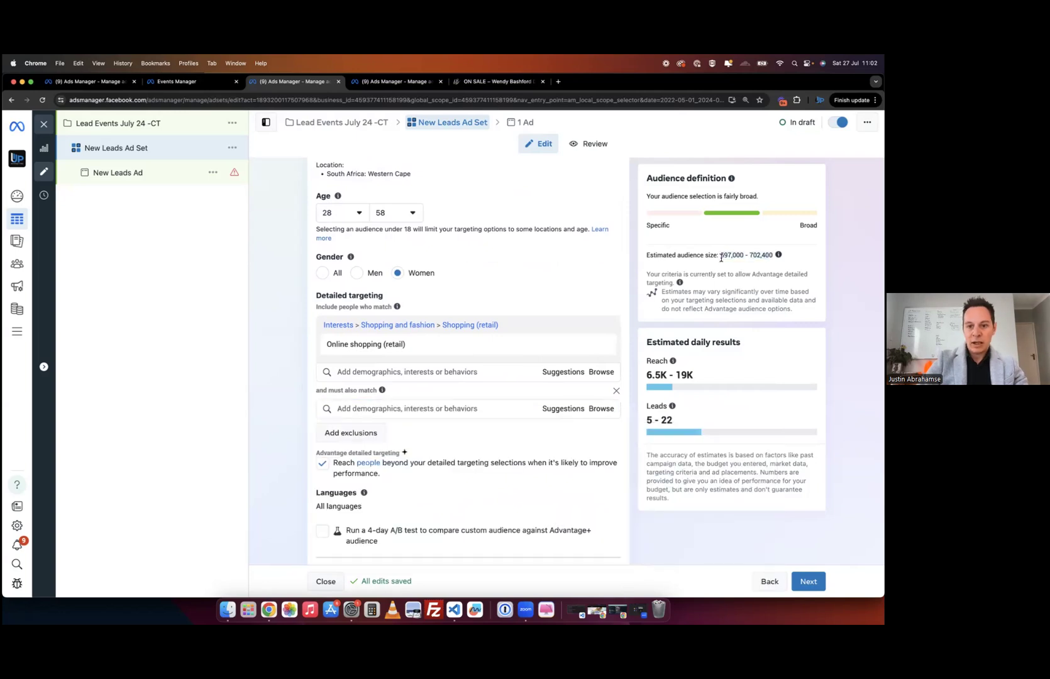
- Search 'payment' again and require Facebook Payments users (90 days) as the narrowing condition
click(376, 410)
text(payment)
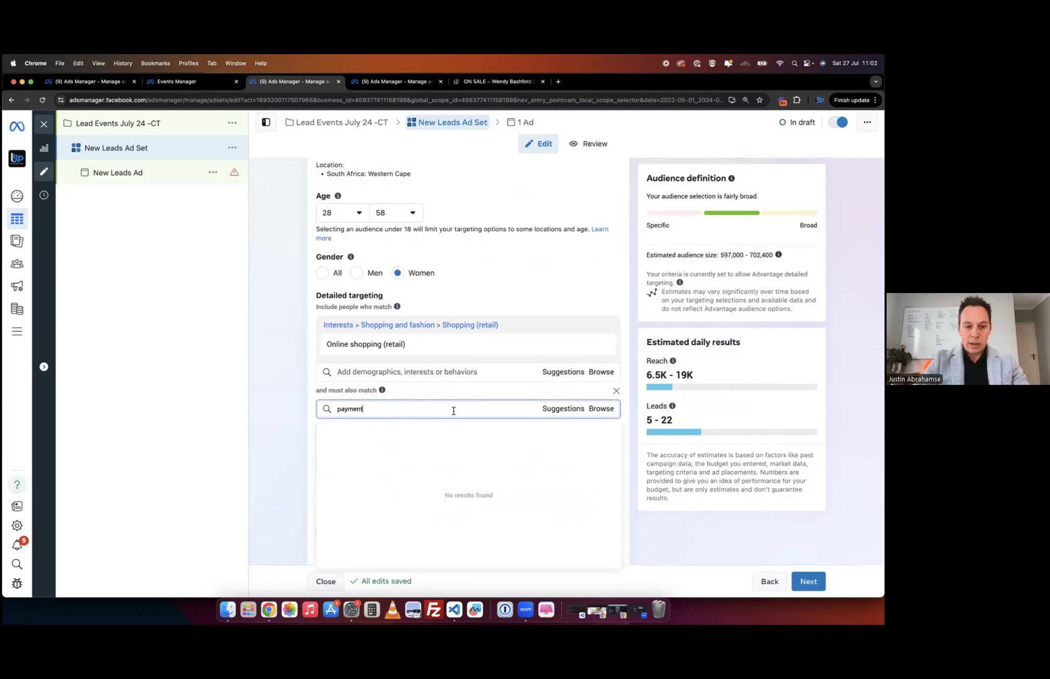
scroll(459, 468, down, 2)
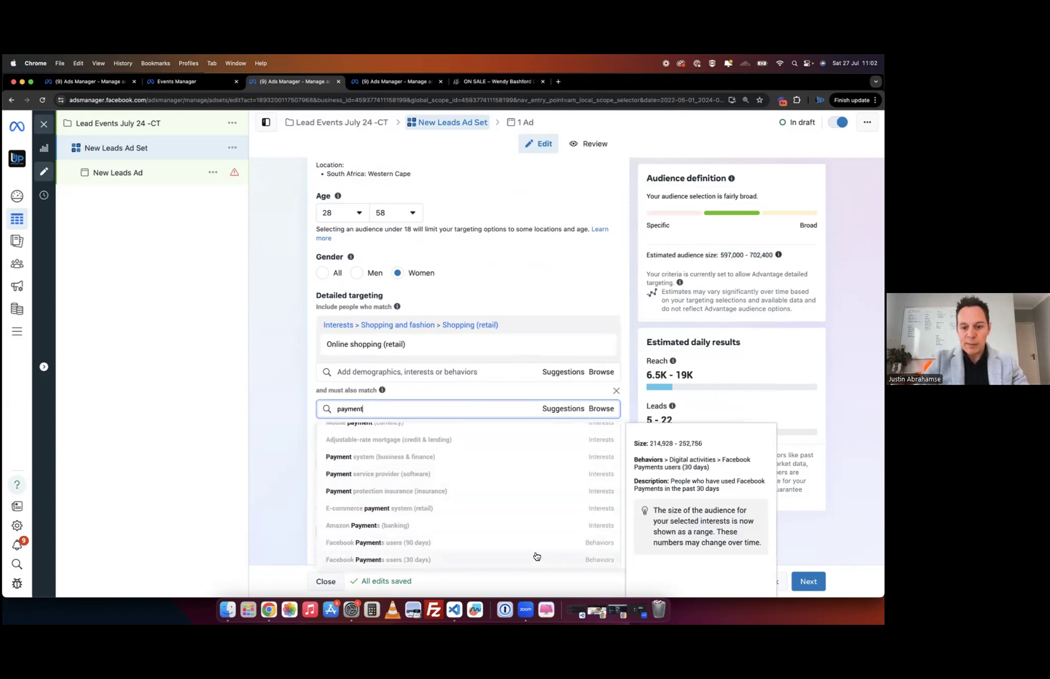
click(444, 547)
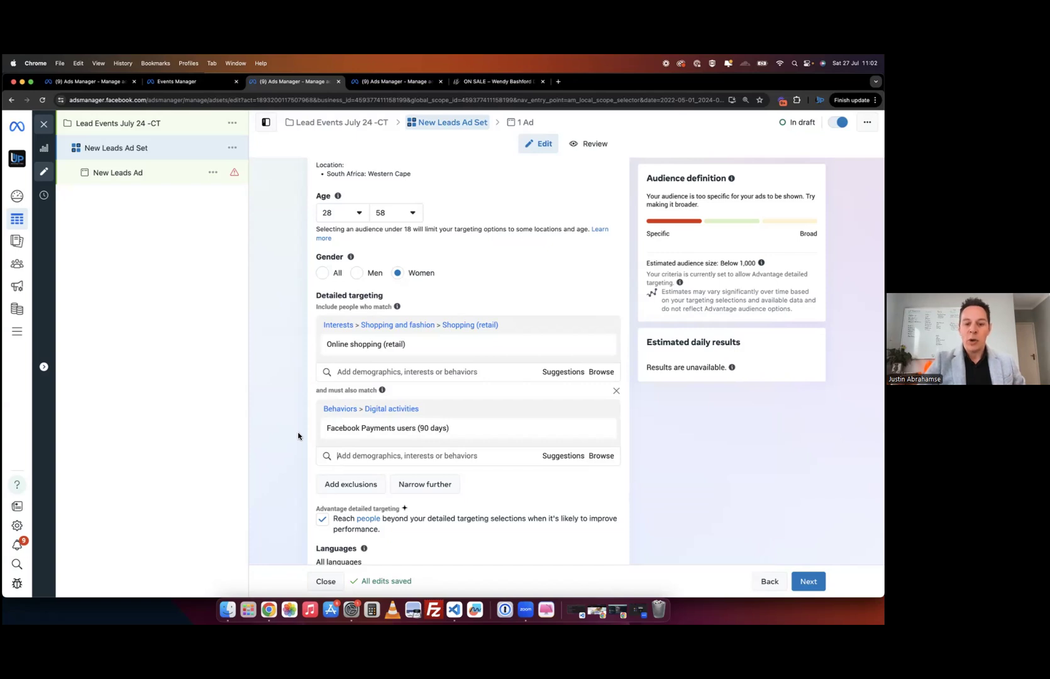
mouse_move(351, 356)
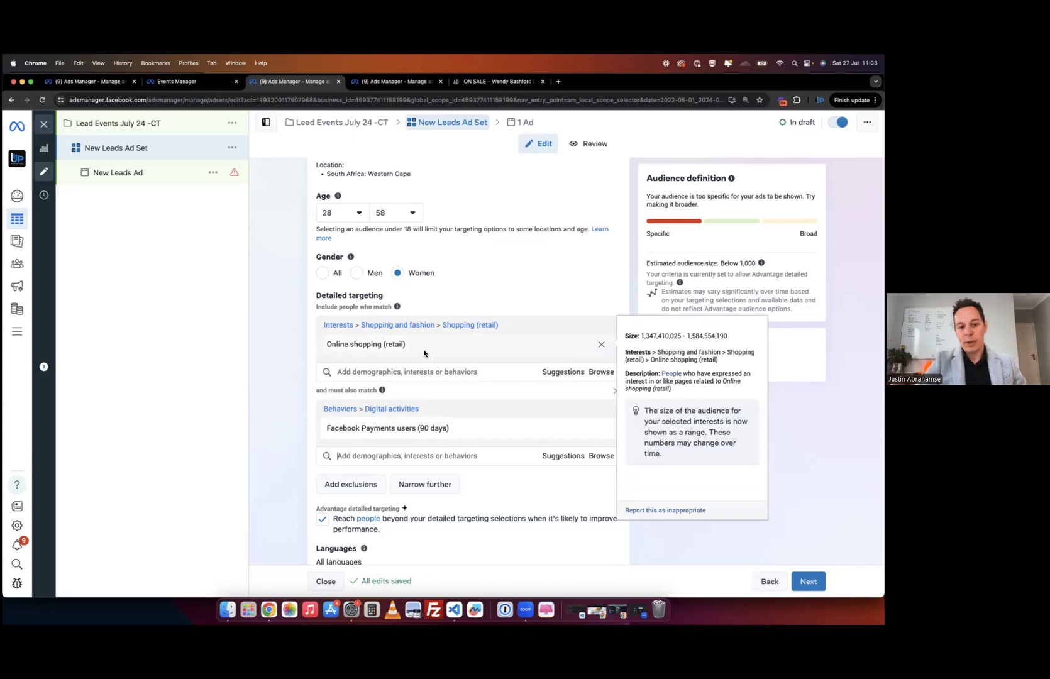
mouse_move(380, 434)
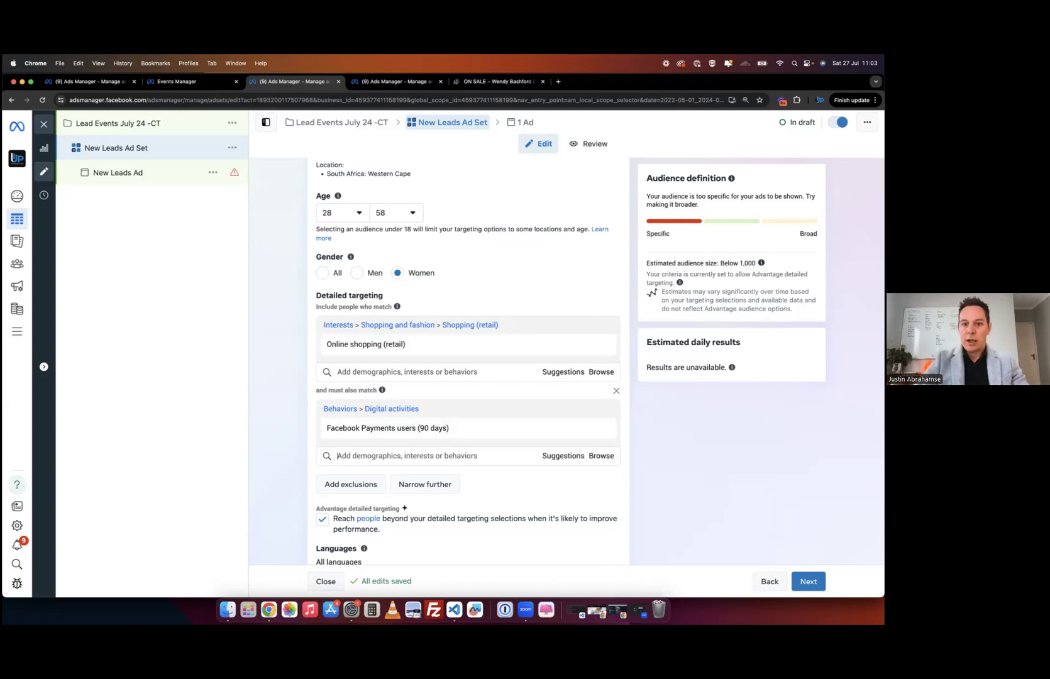
- Remove the Facebook Payments users narrowing and browse suggested conditions after searching 'onli'
click(602, 430)
click(436, 408)
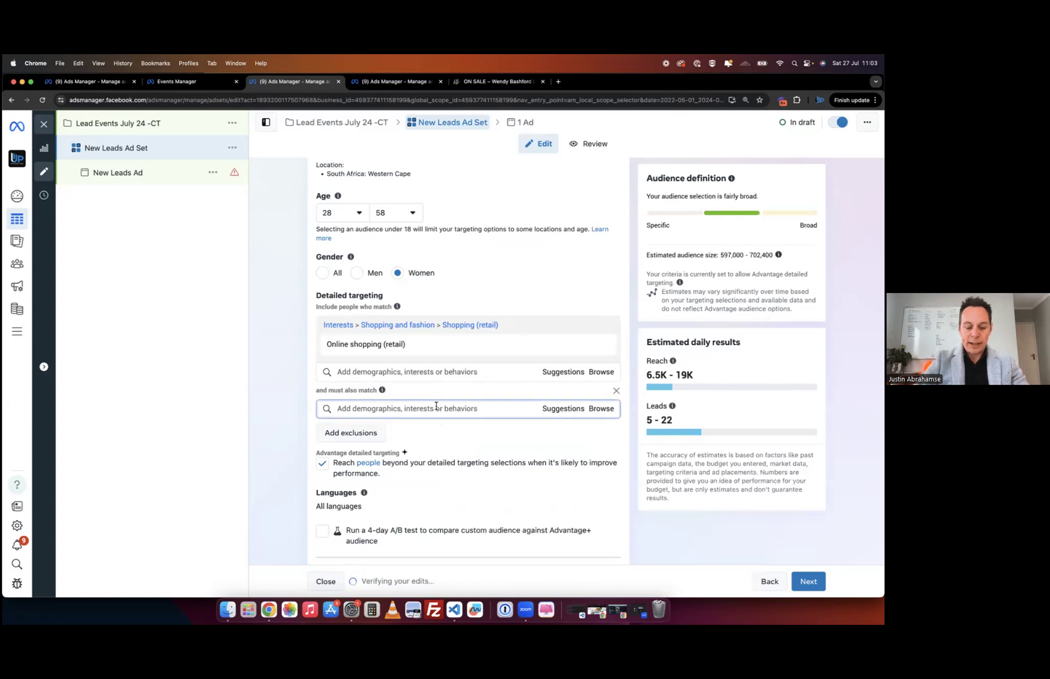
text(online)
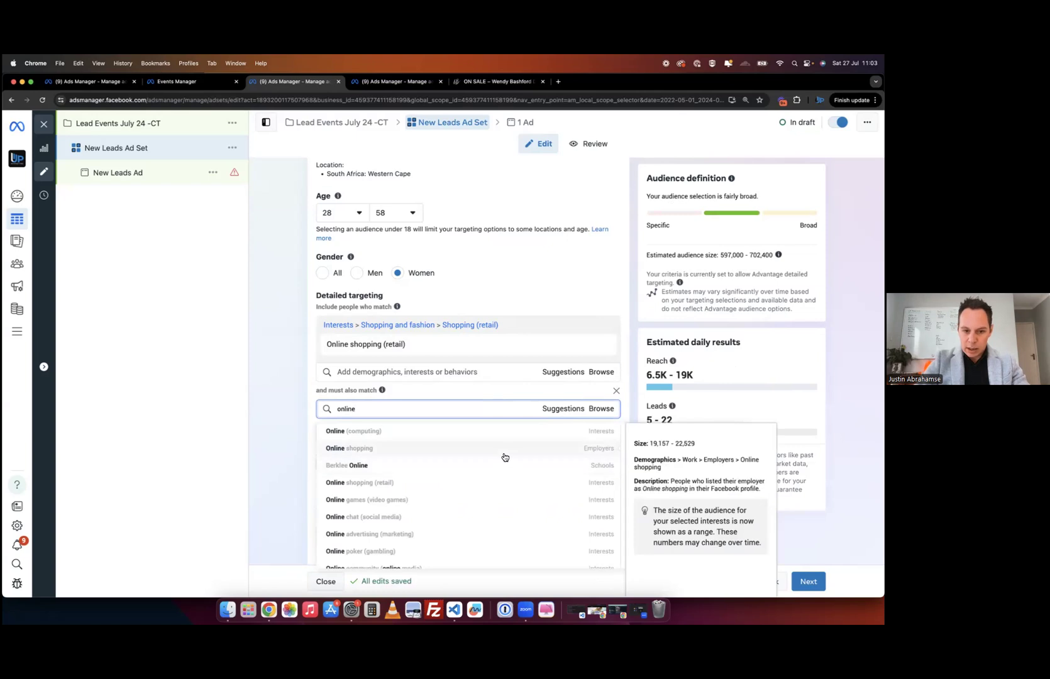
scroll(505, 457, down, 5)
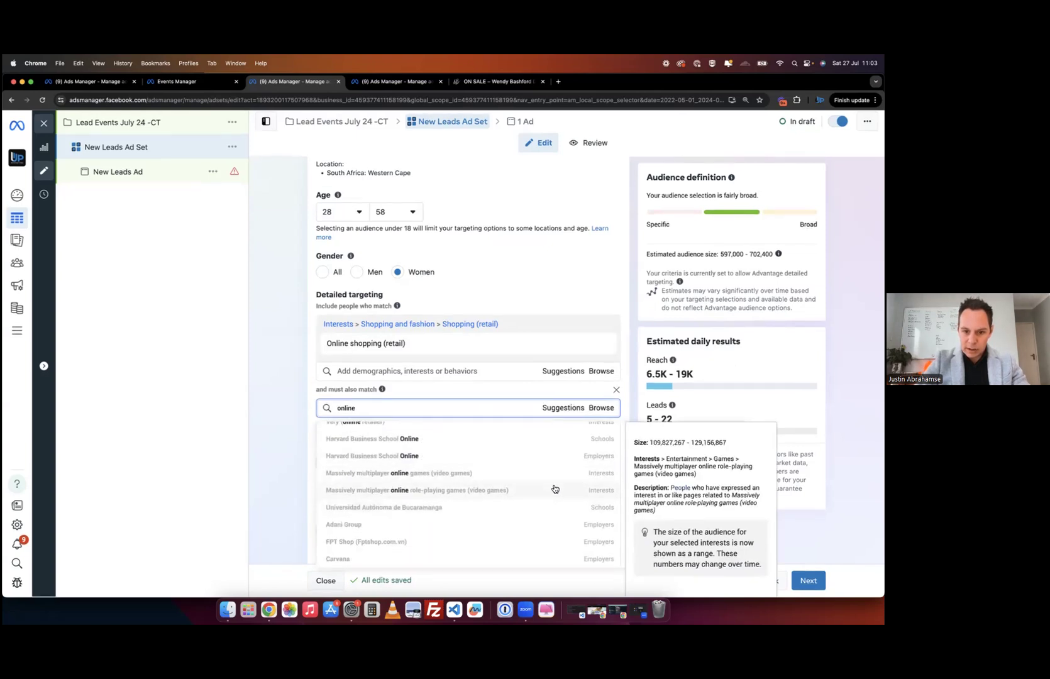
scroll(545, 525, up, 2)
scroll(545, 525, up, 5)
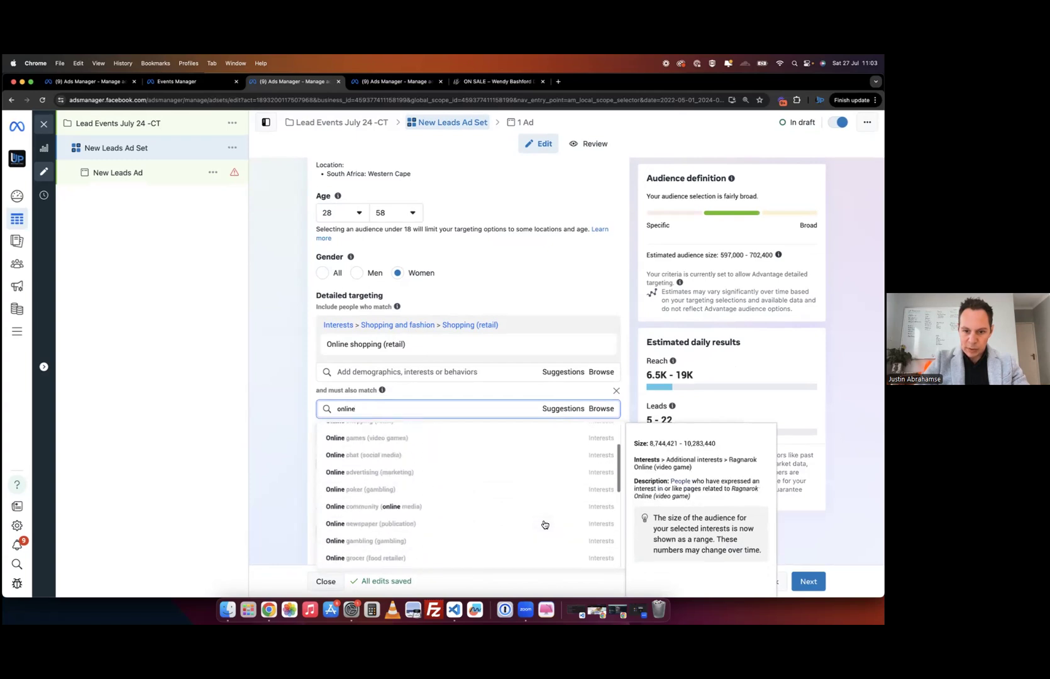
click(567, 410)
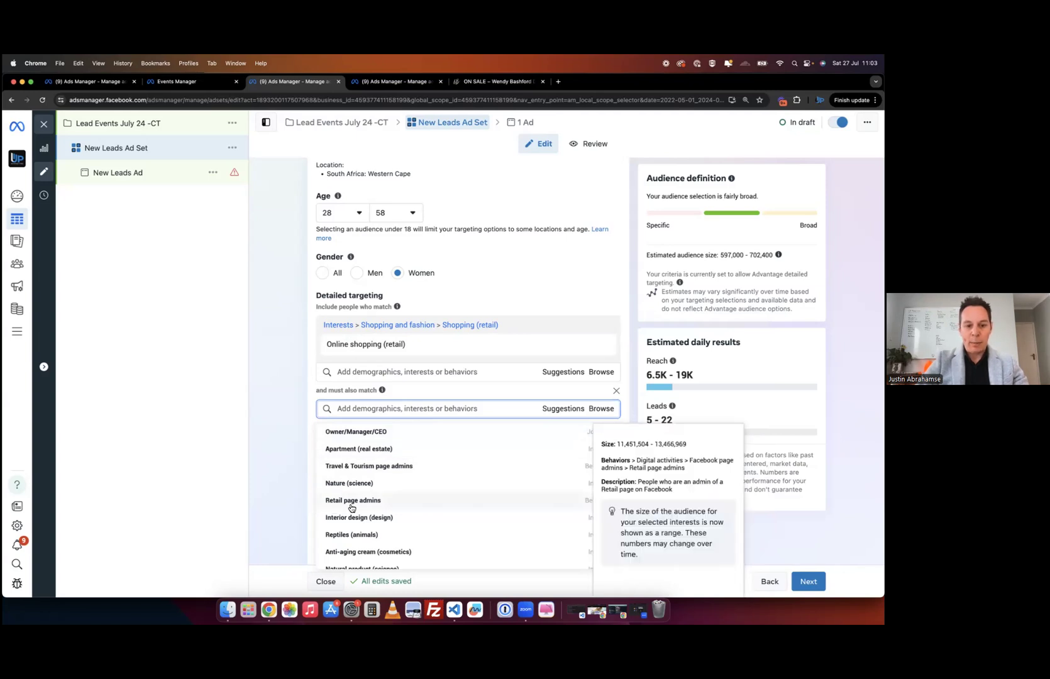
- Add Retail page admins as the must-also-match condition and review the 3,500–4,100 audience estimate
key(Return)
click(272, 465)
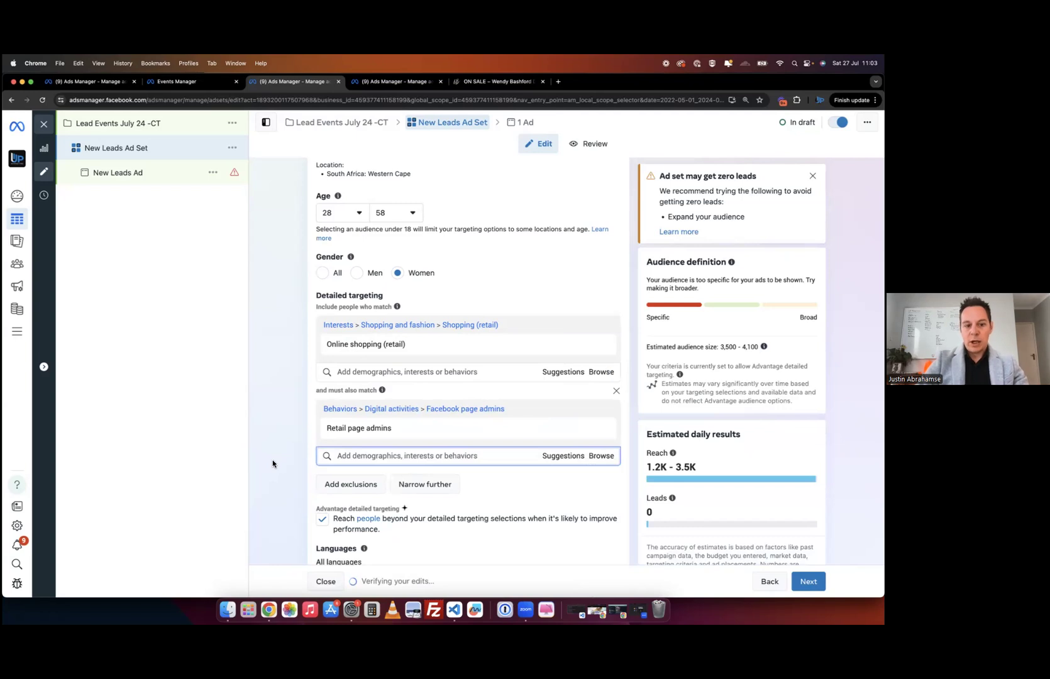
mouse_move(414, 430)
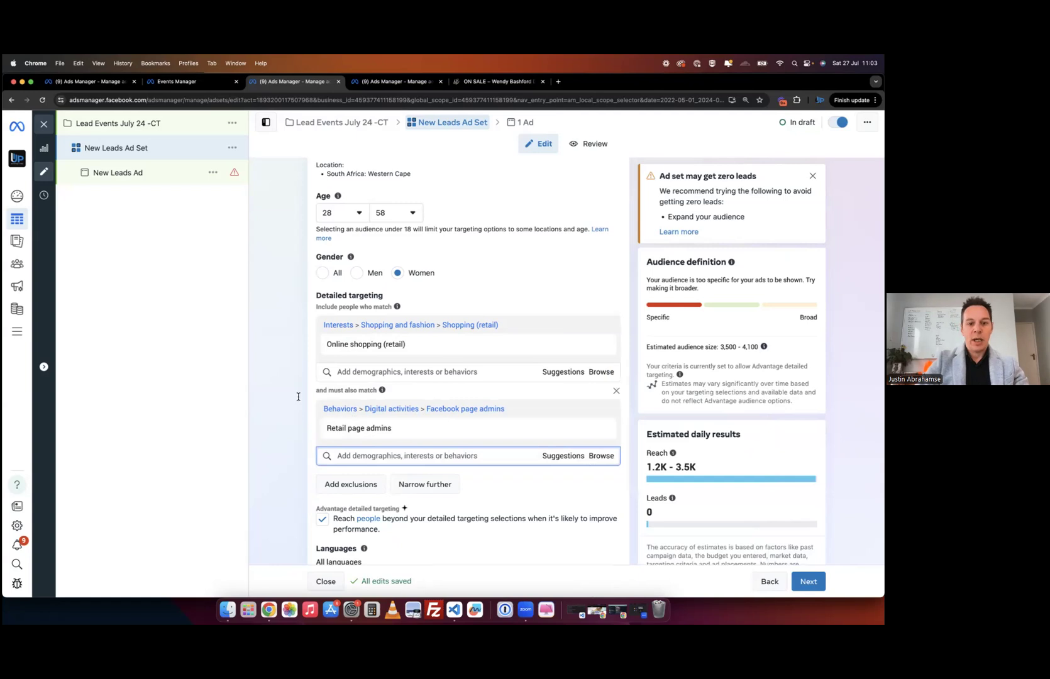
mouse_move(583, 343)
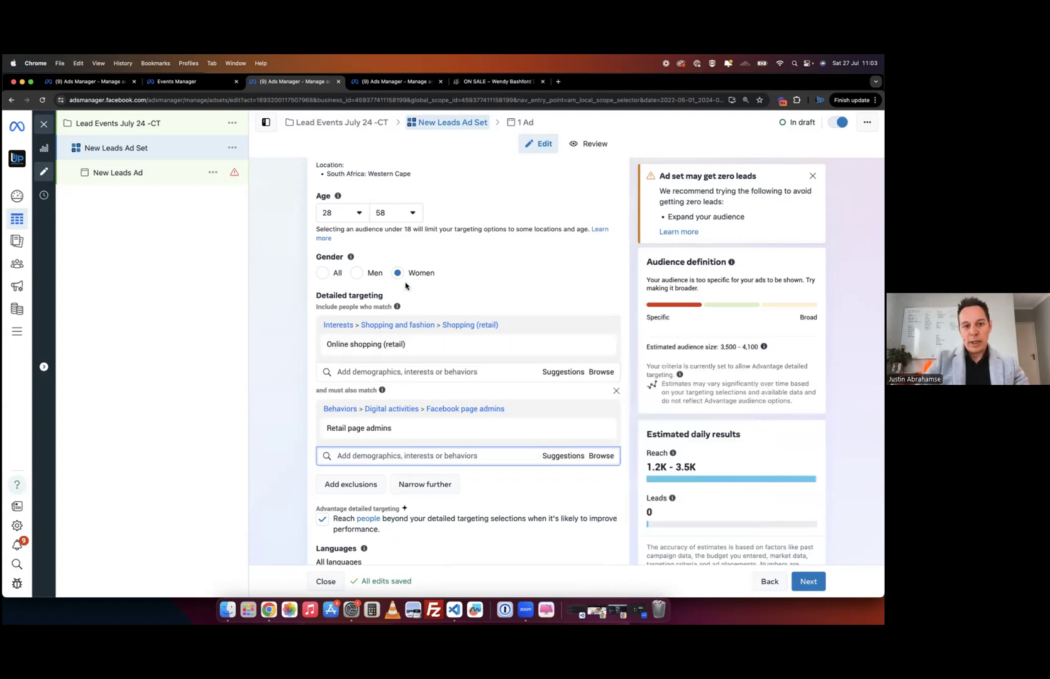
scroll(458, 299, up, 3)
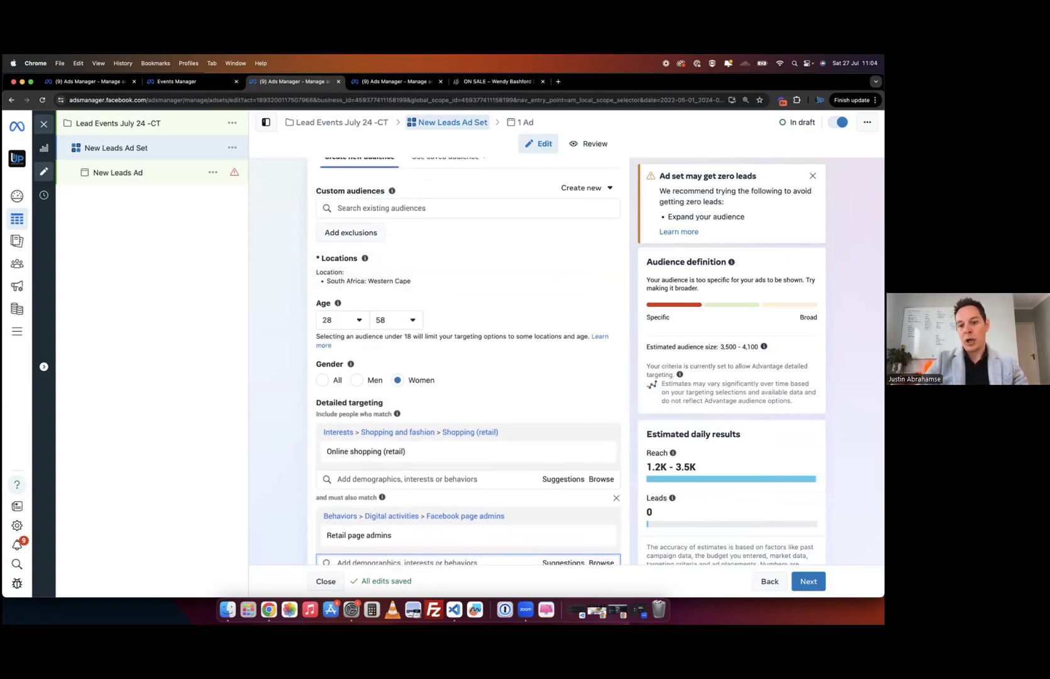
scroll(295, 504, down, 3)
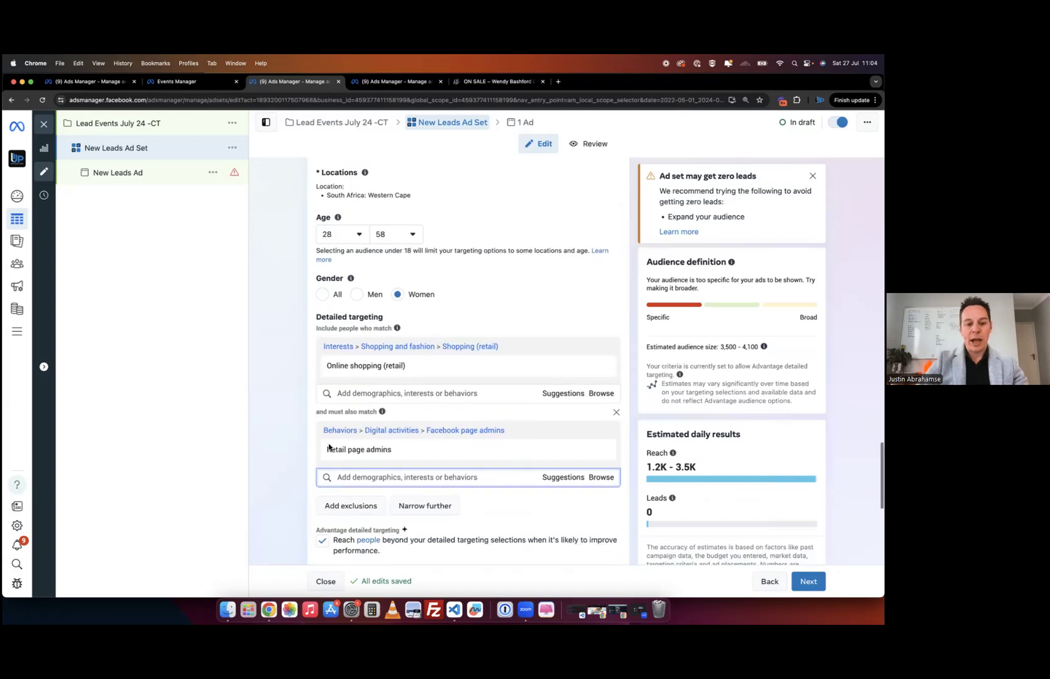
mouse_move(366, 365)
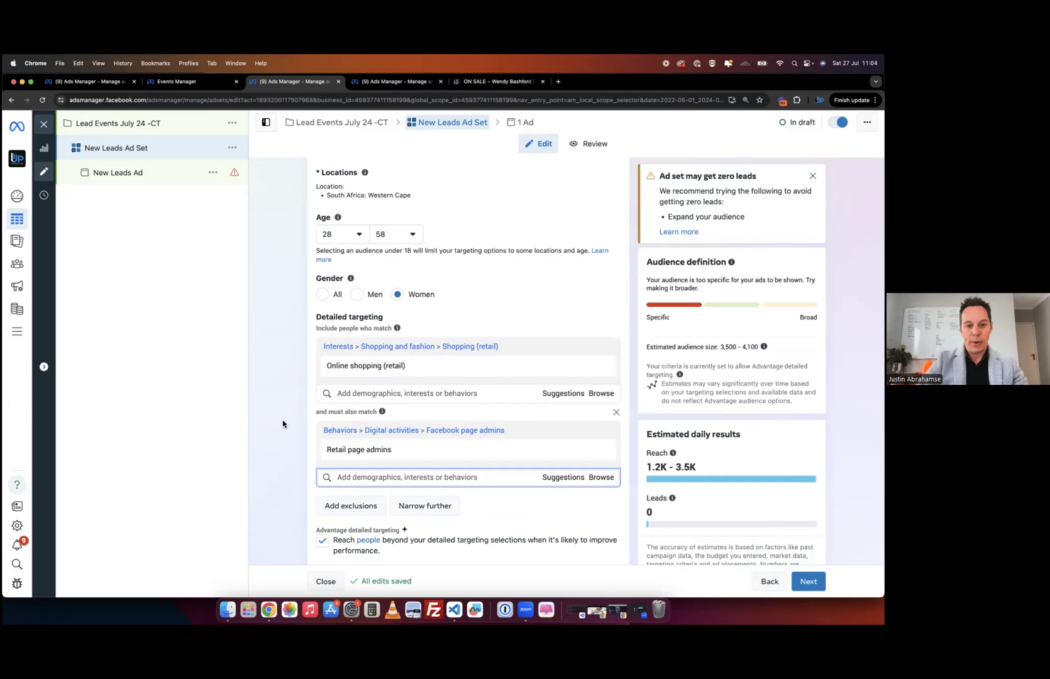
scroll(282, 420, down, 1)
mouse_move(414, 360)
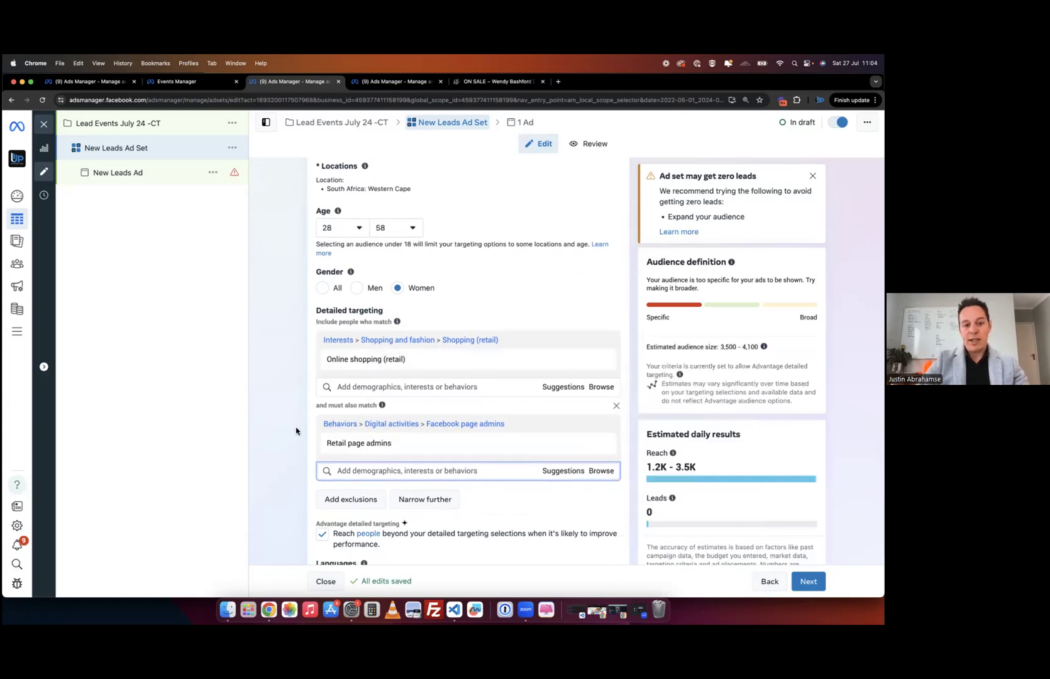
scroll(294, 440, down, 3)
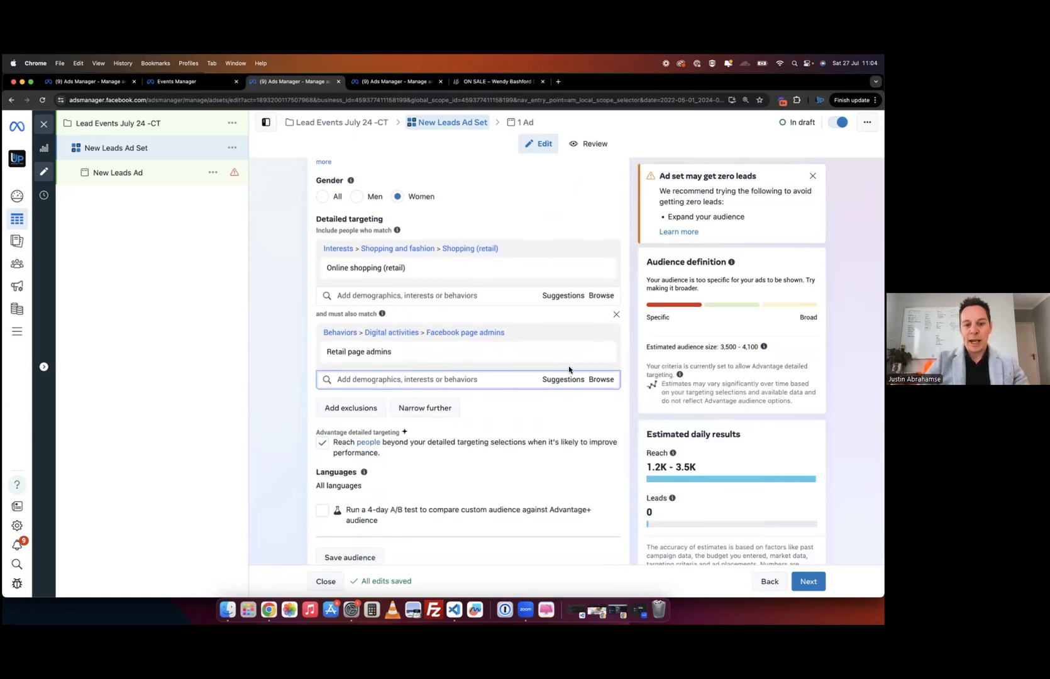
click(603, 353)
mouse_move(352, 272)
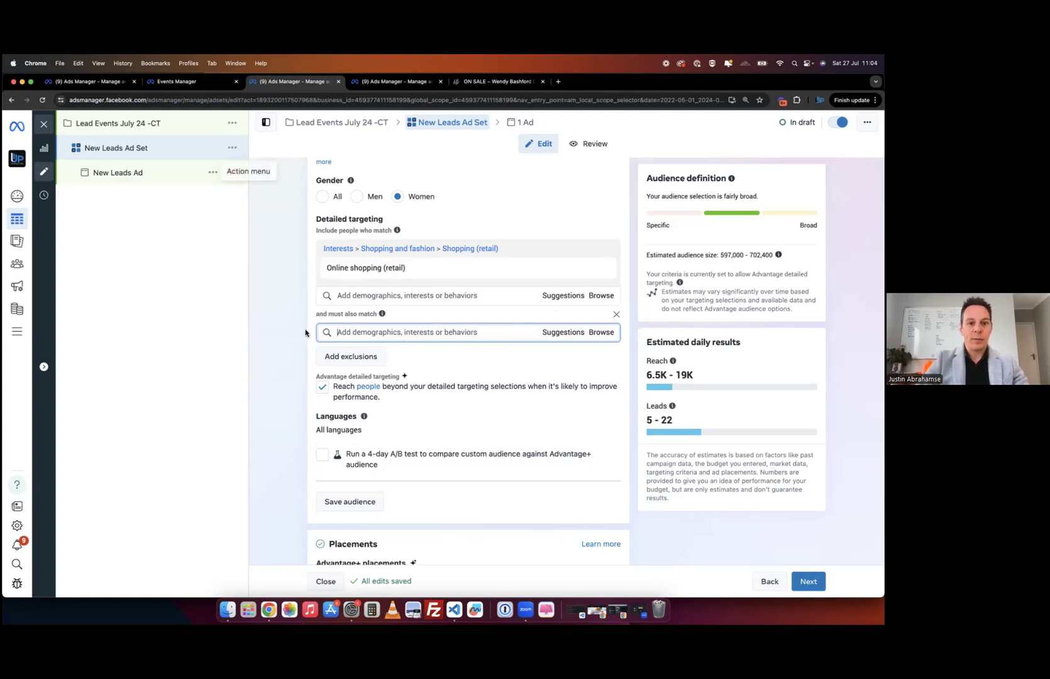
scroll(303, 335, up, 2)
scroll(301, 342, up, 20)
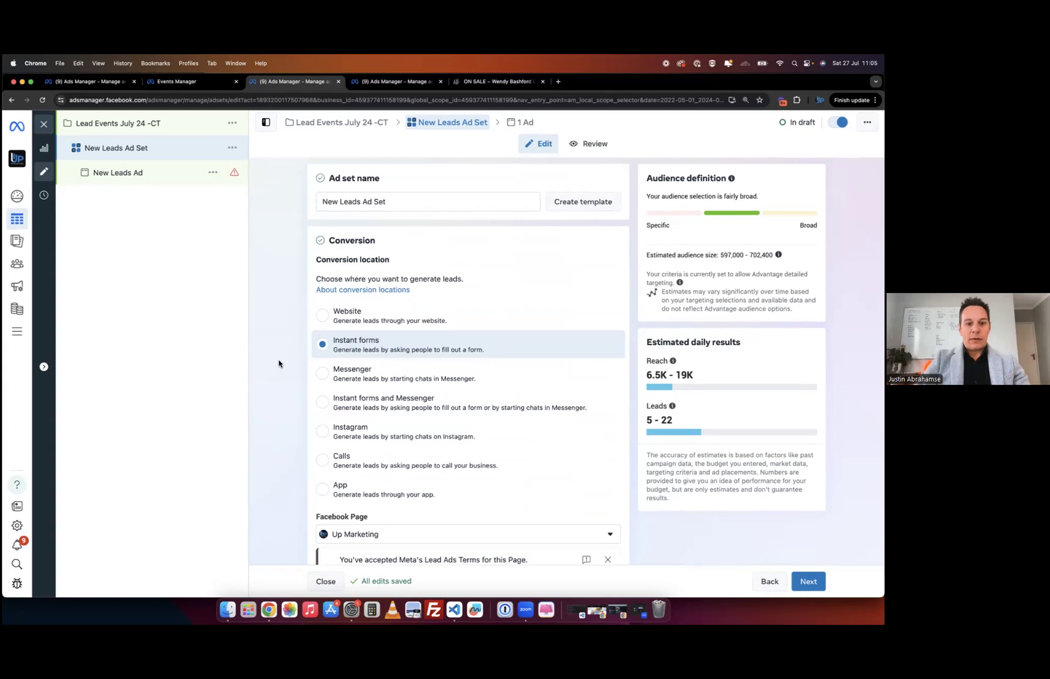
scroll(279, 363, down, 15)
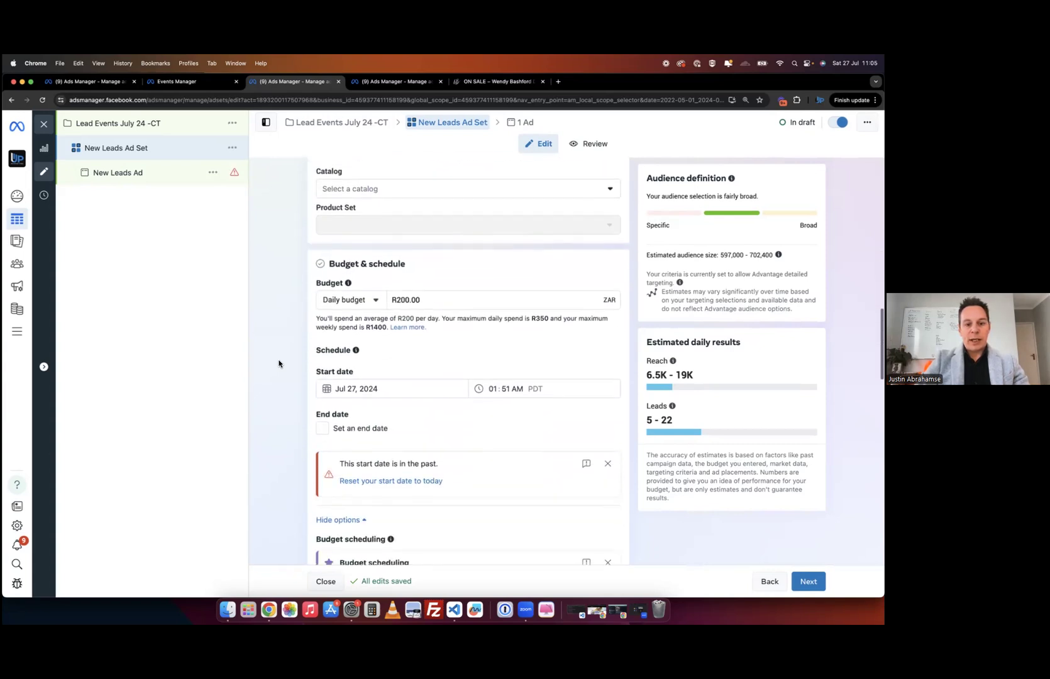
scroll(279, 364, down, 10)
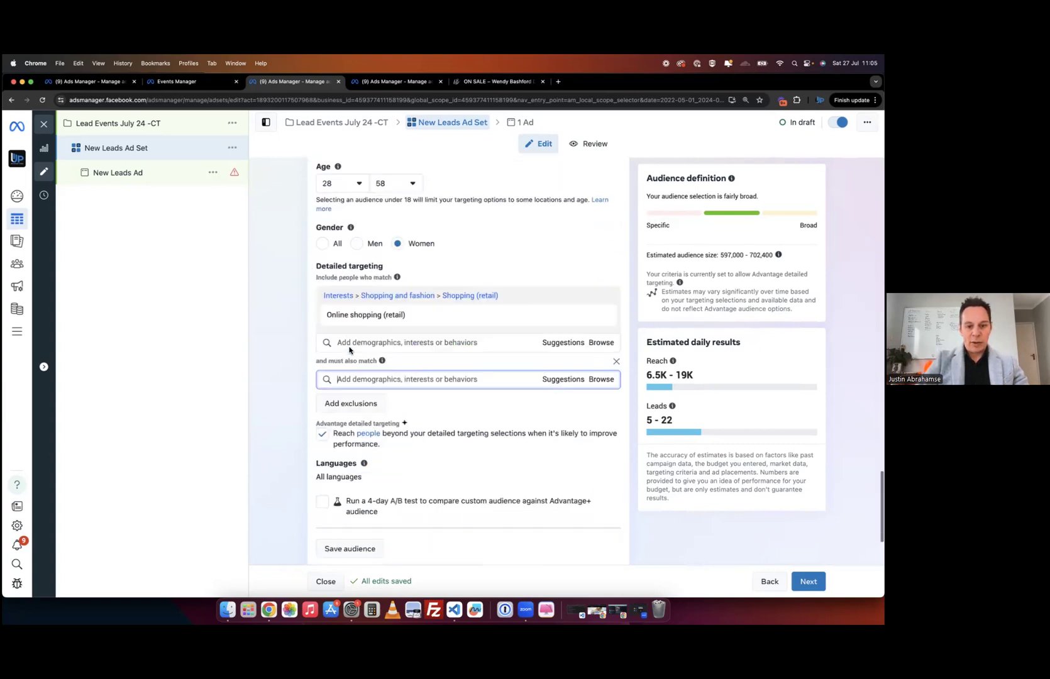
- Search 'Dresses' and add Dresses (apparel) as the must-also-match interest
text(Dre)
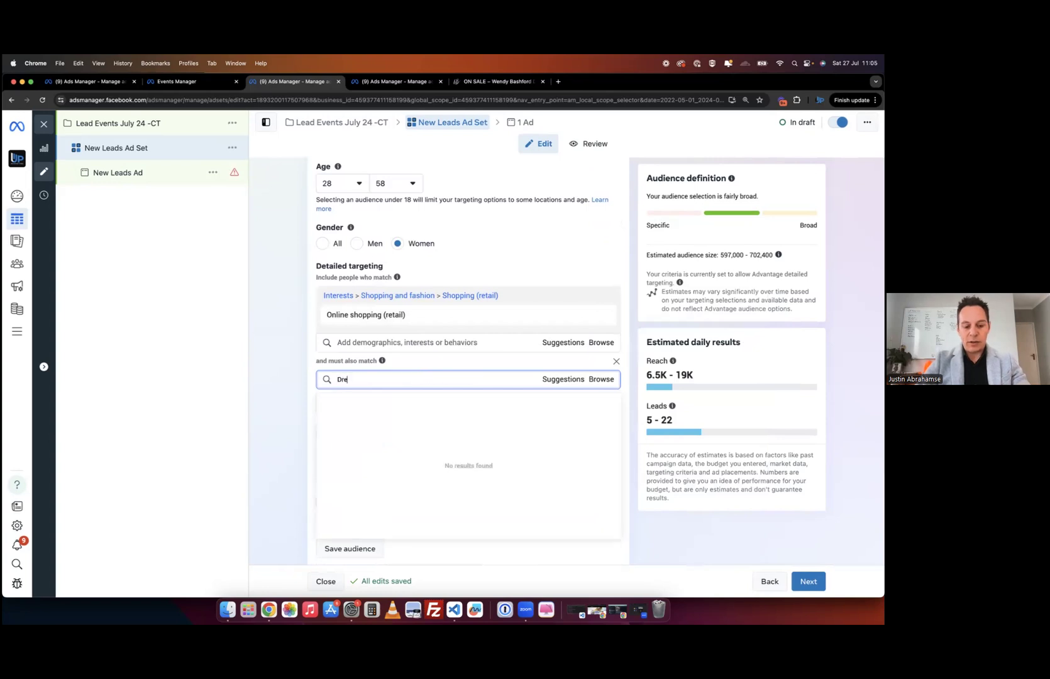
text(sses)
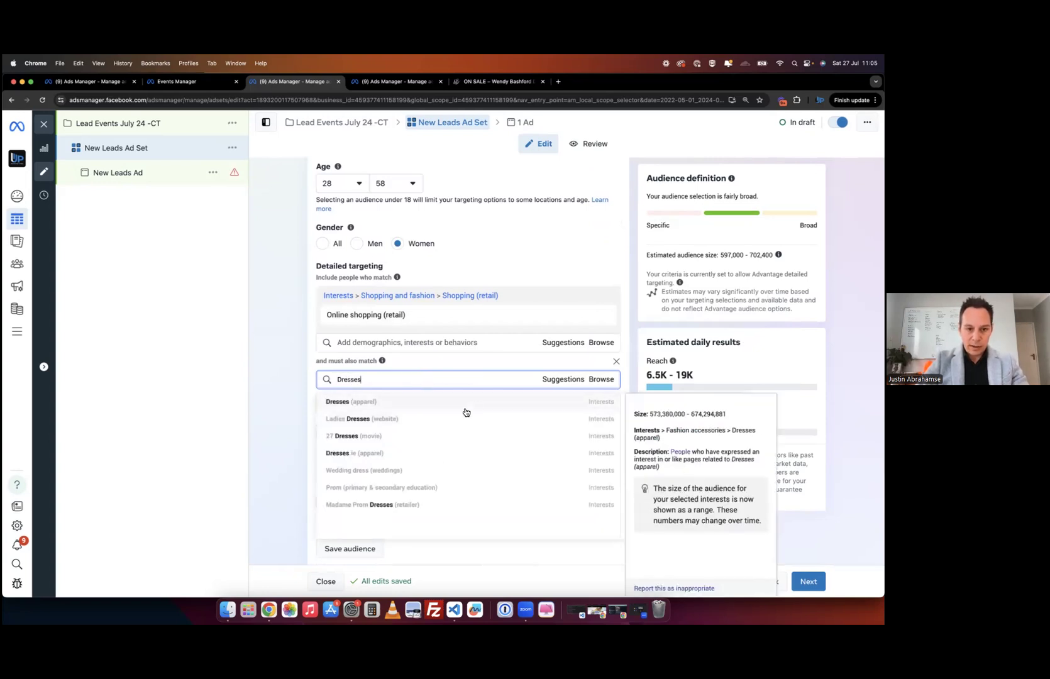
click(600, 410)
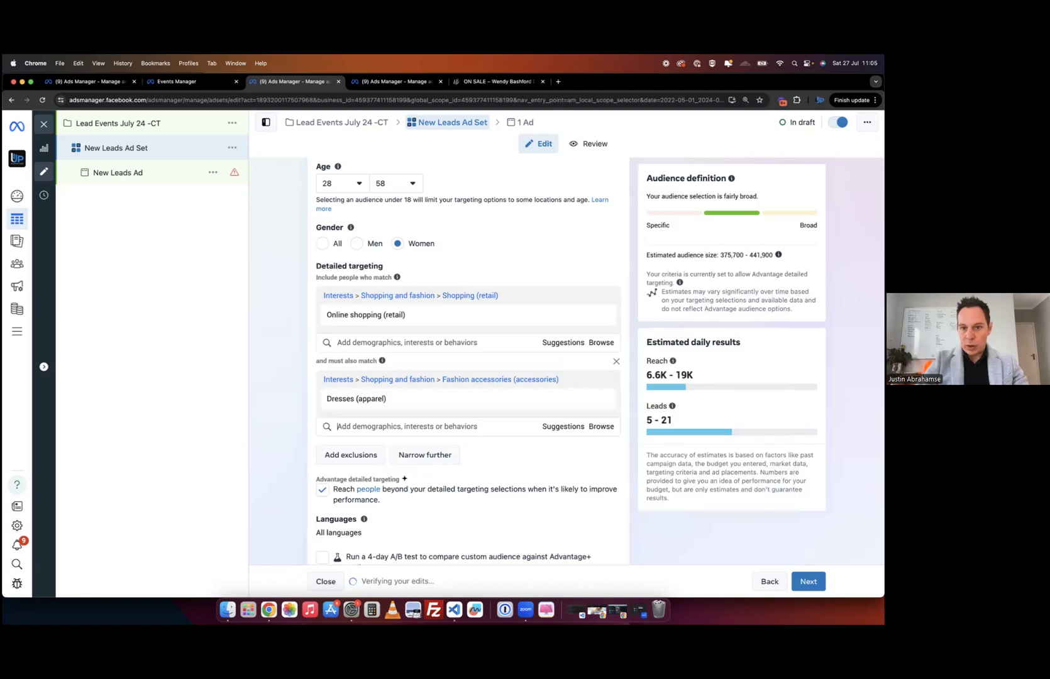
click(231, 149)
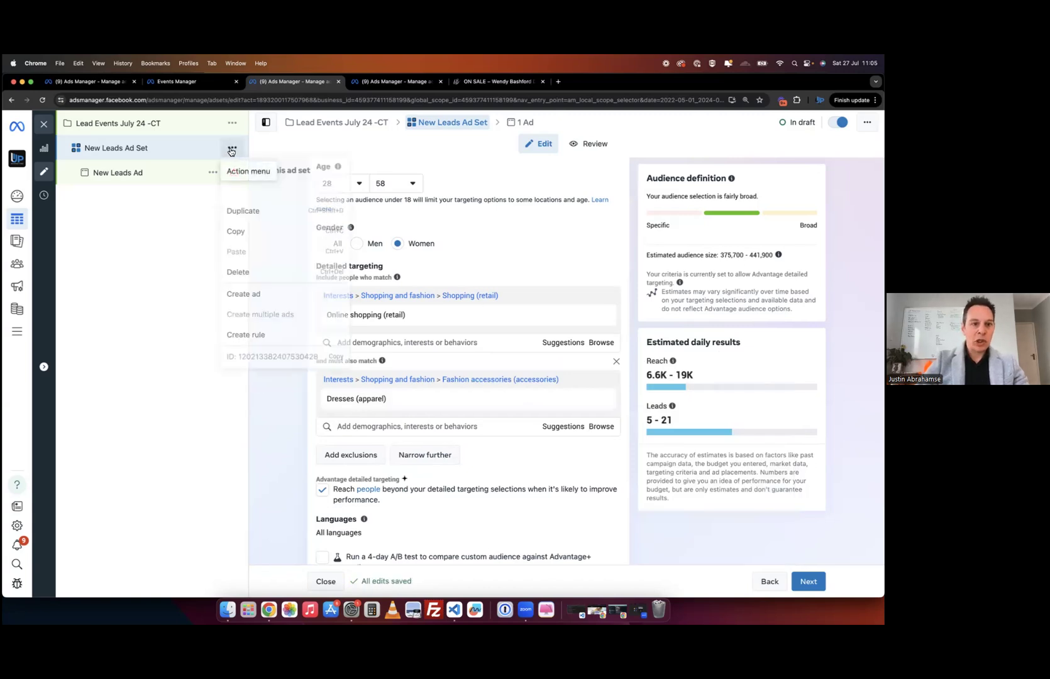
- Duplicate New Leads Ad Set into its original campaign and make the copy's detailed targeting editable
click(269, 217)
click(570, 501)
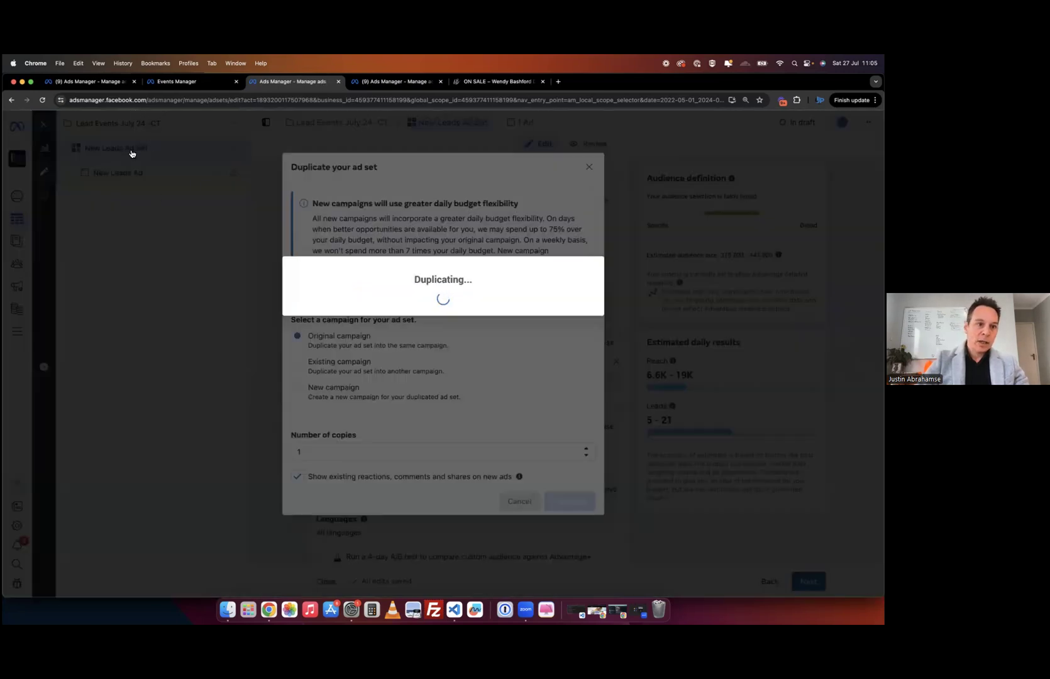
scroll(298, 280, up, 5)
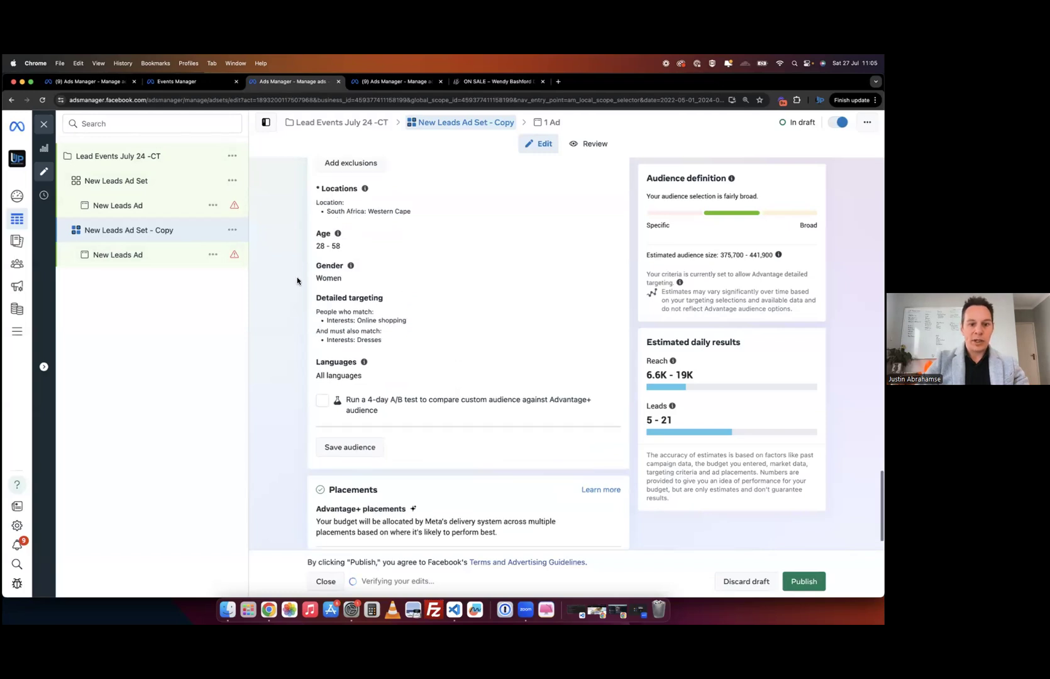
scroll(422, 348, down, 5)
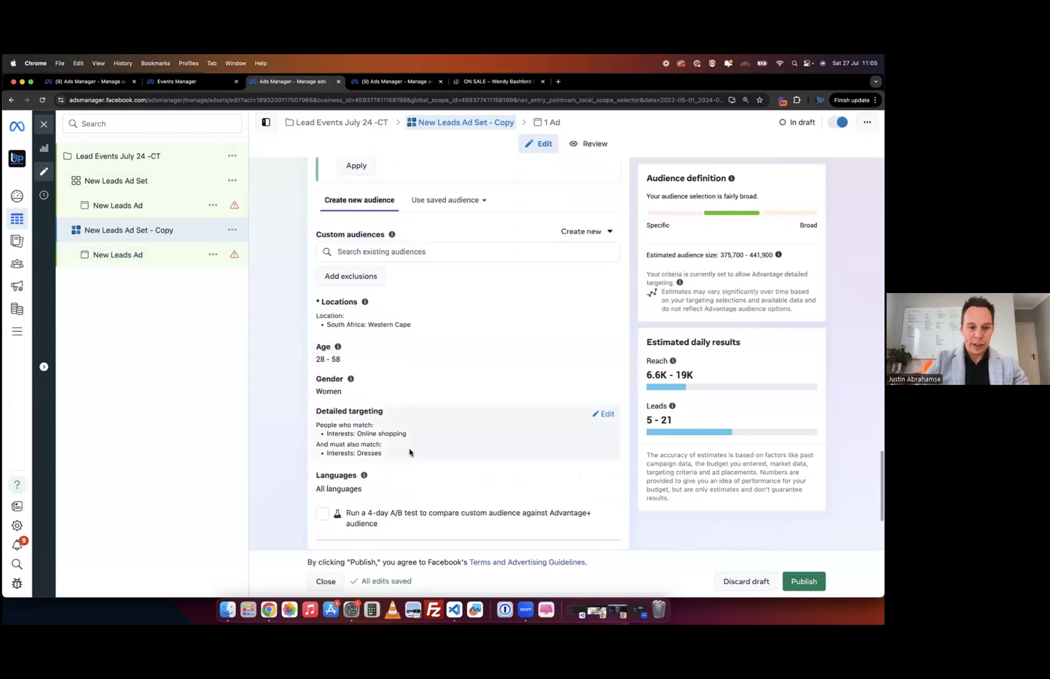
click(604, 420)
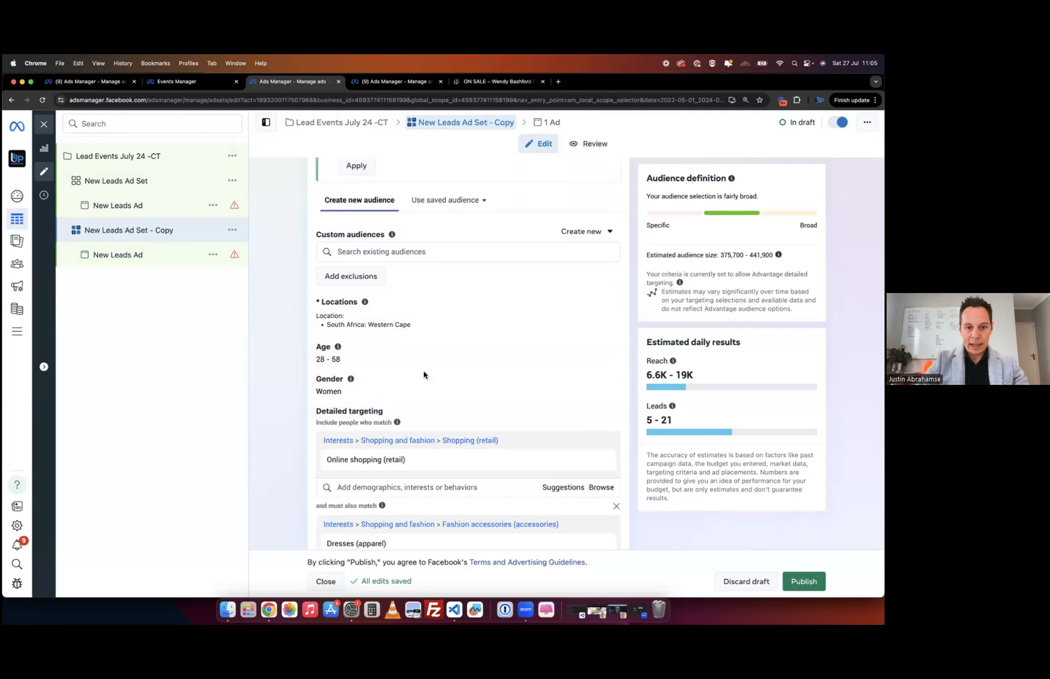
- Swap the Dresses (apparel) narrowing interest for MAC Cosmetics (cosmetics), giving a 185,800–218,600 audience
scroll(407, 480, down, 4)
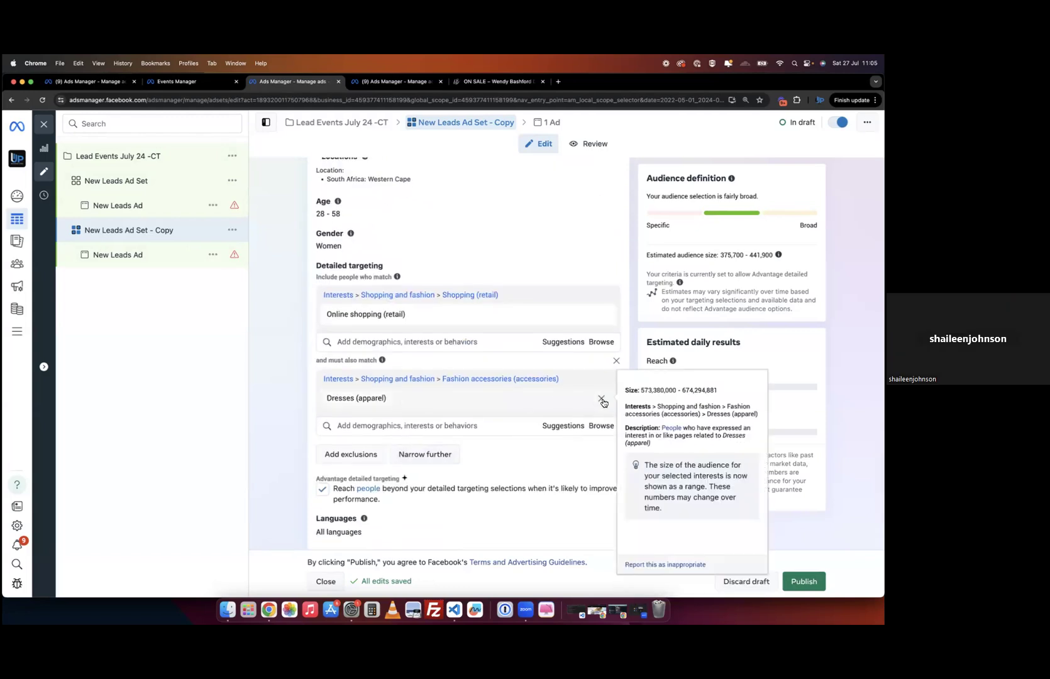
click(602, 402)
click(378, 381)
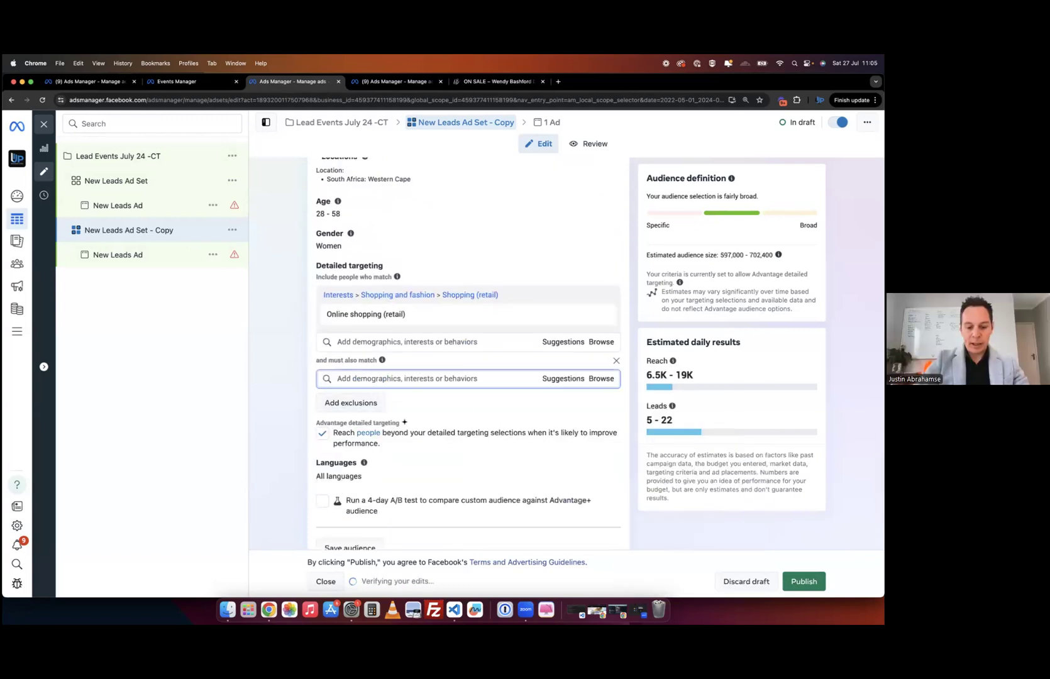
text(cosmet)
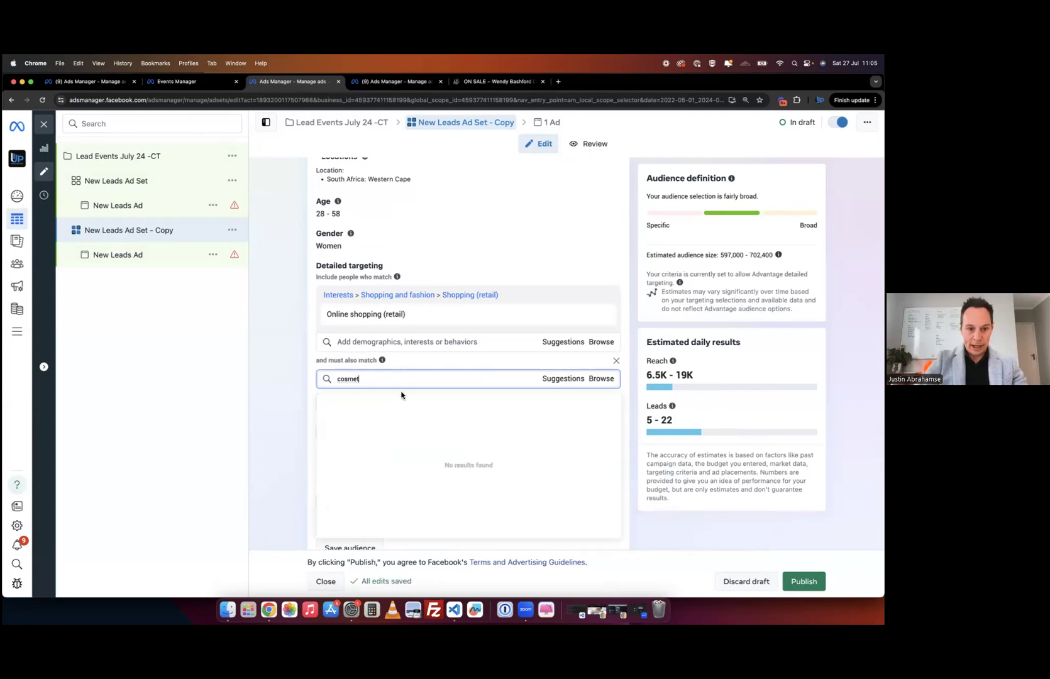
scroll(427, 443, down, 2)
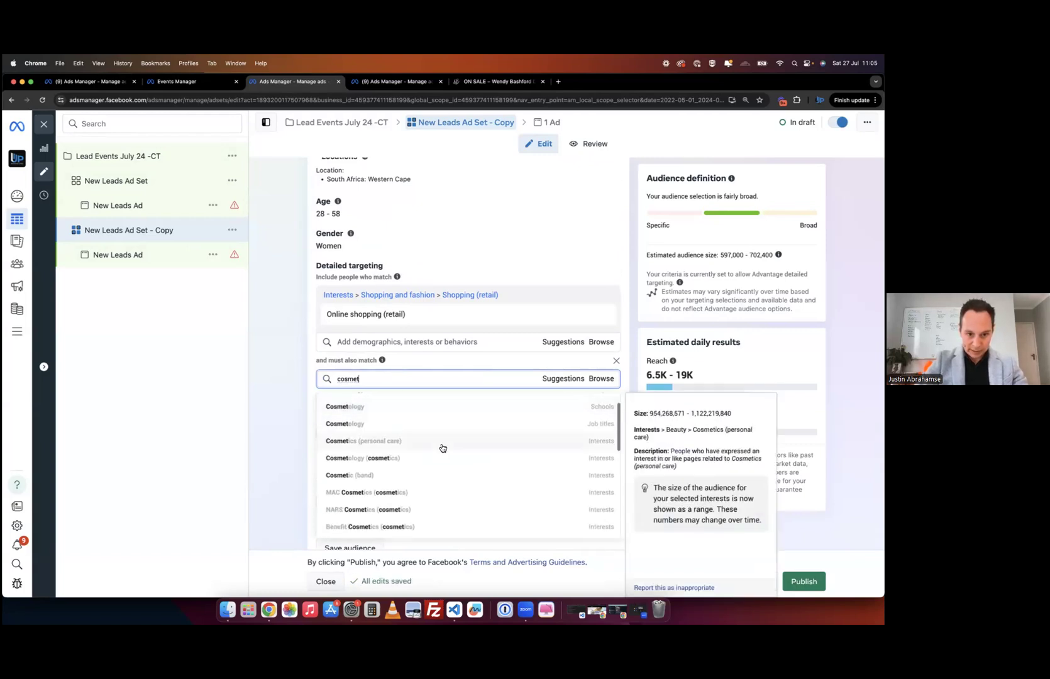
click(437, 476)
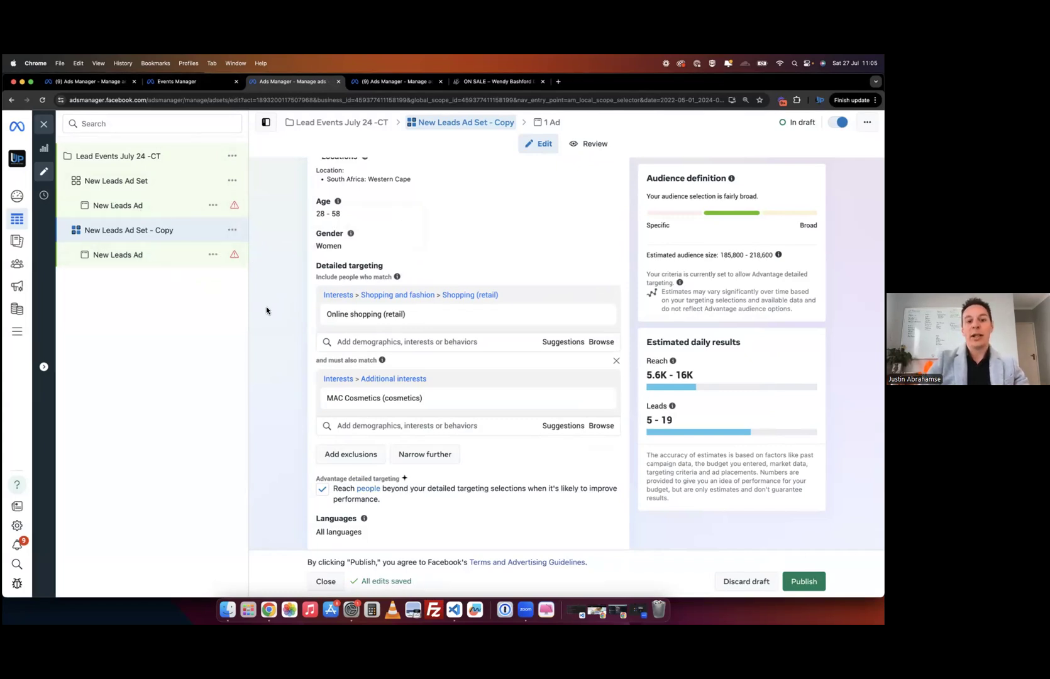
mouse_move(605, 322)
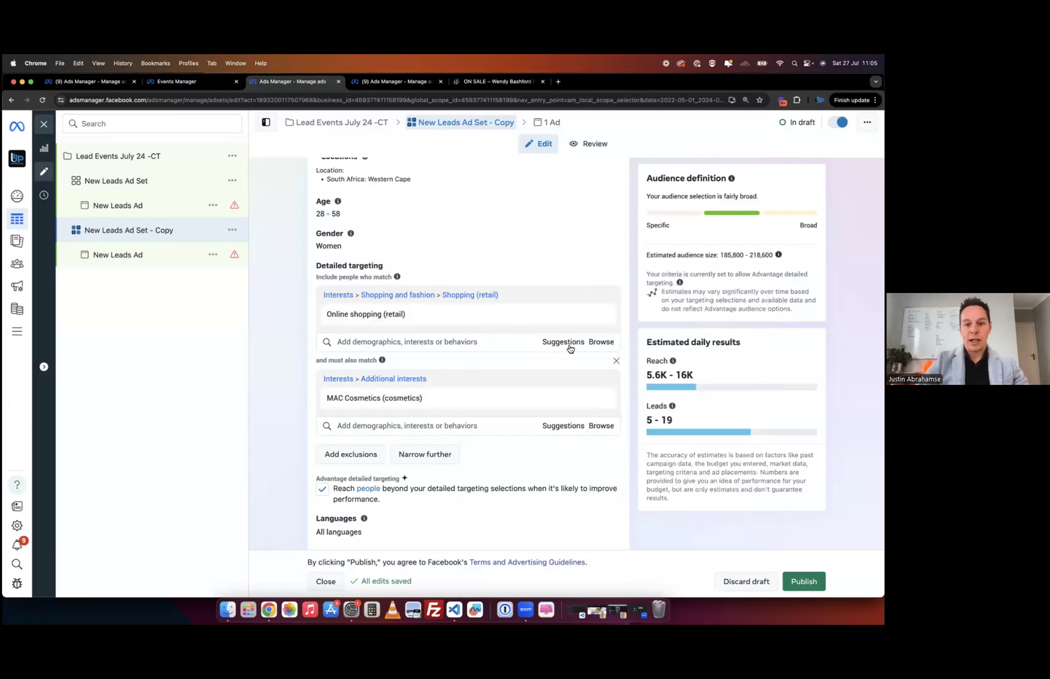
- Browse the detailed targeting categories, looking through Interests and the Behaviors > Anniversary options
click(569, 346)
click(602, 343)
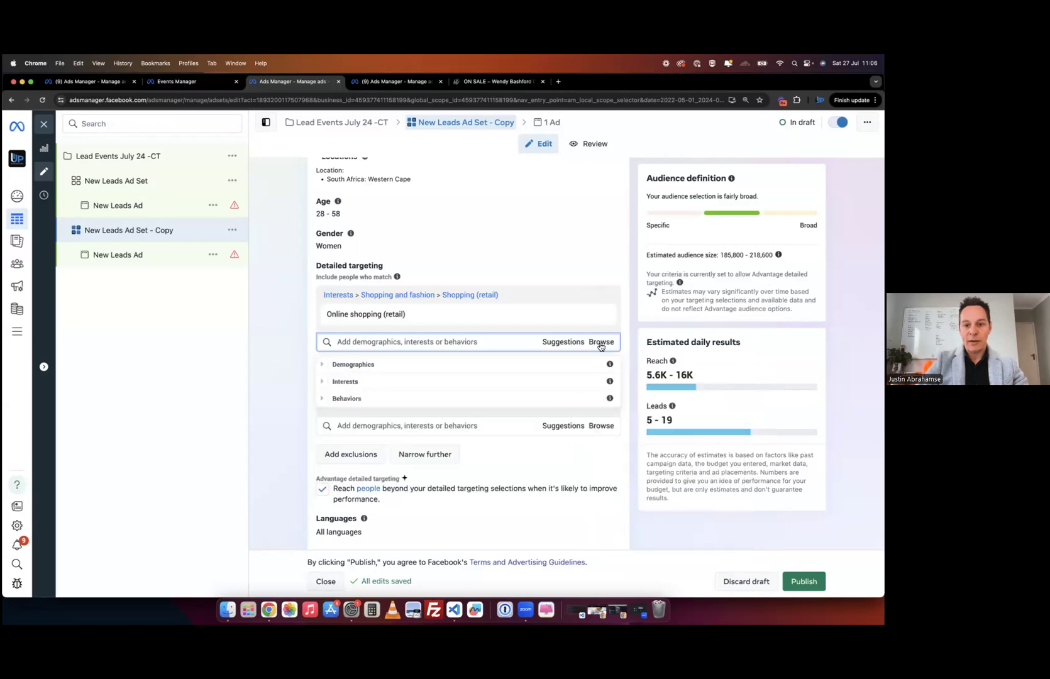
click(321, 383)
click(322, 381)
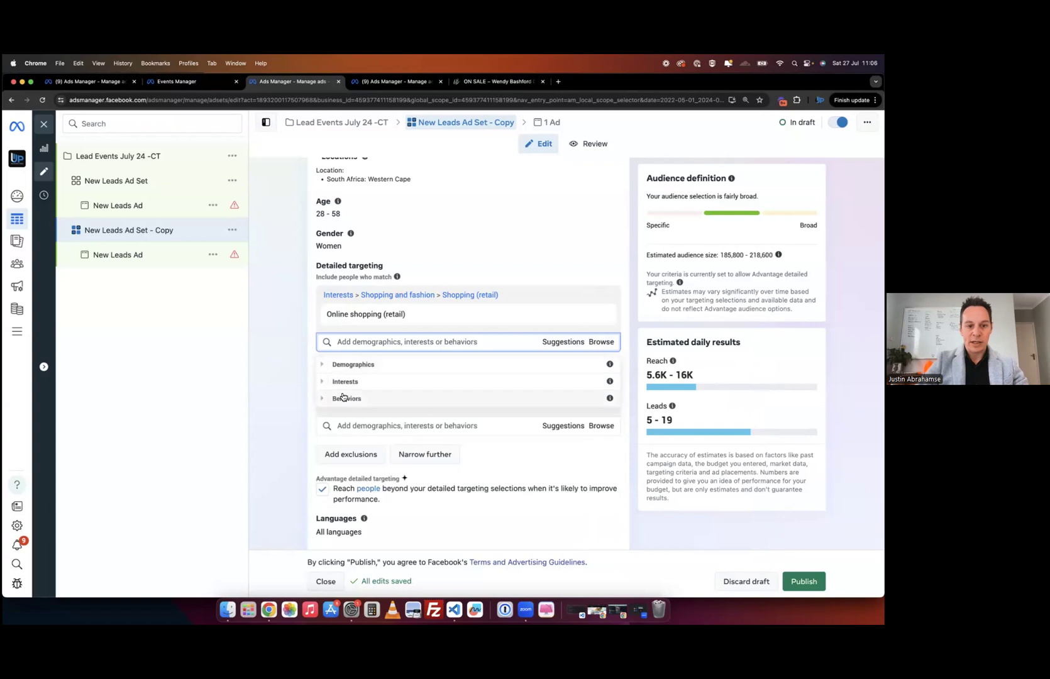
click(324, 400)
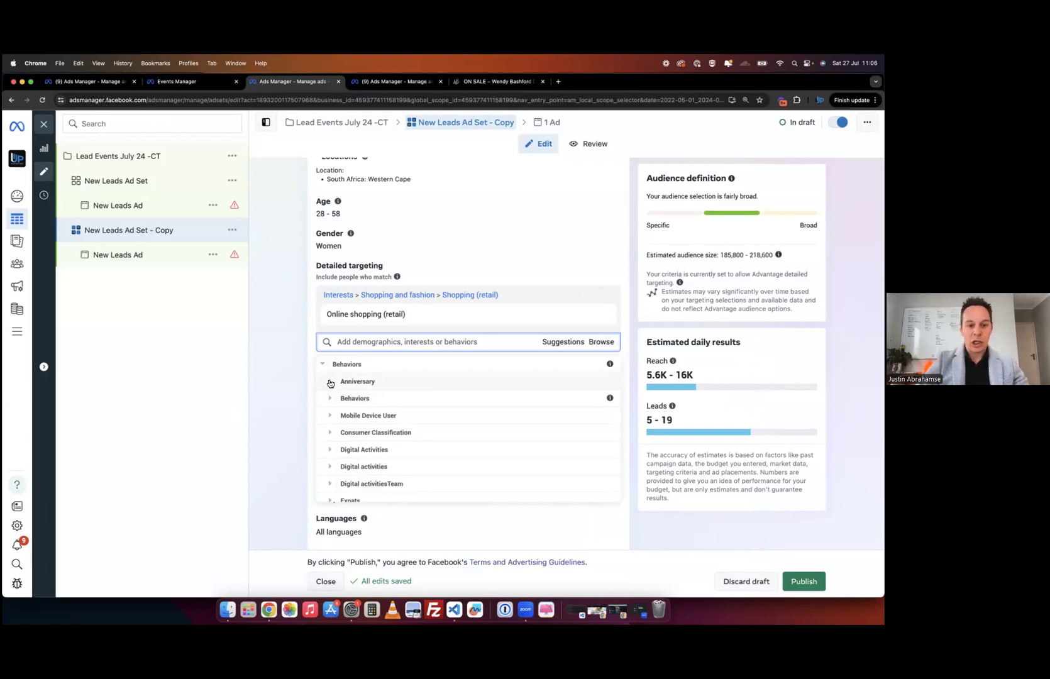
click(332, 384)
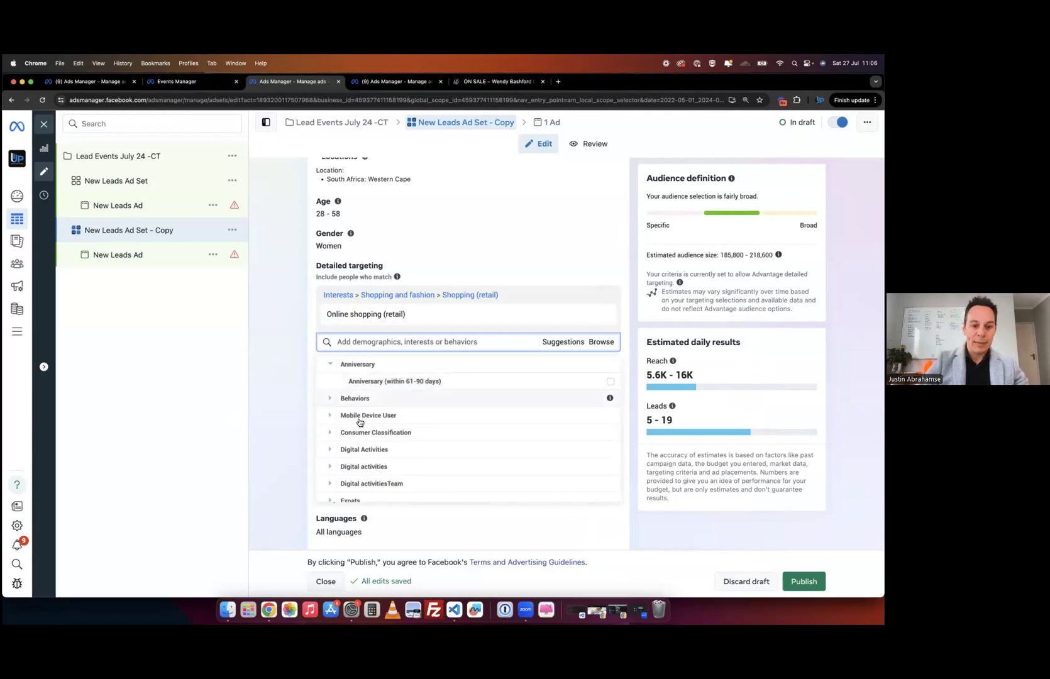
click(330, 366)
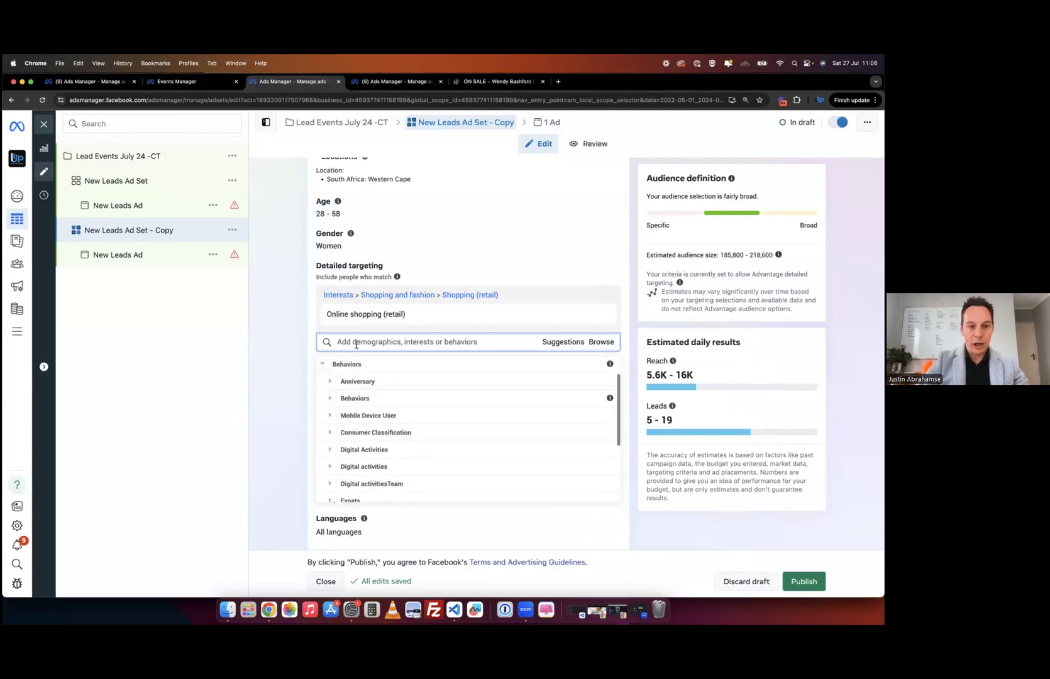
click(356, 344)
- Include Baby shower (children & parenting) and remove the MAC Cosmetics narrowing, widening reach to 597,000–702,400
text(baby)
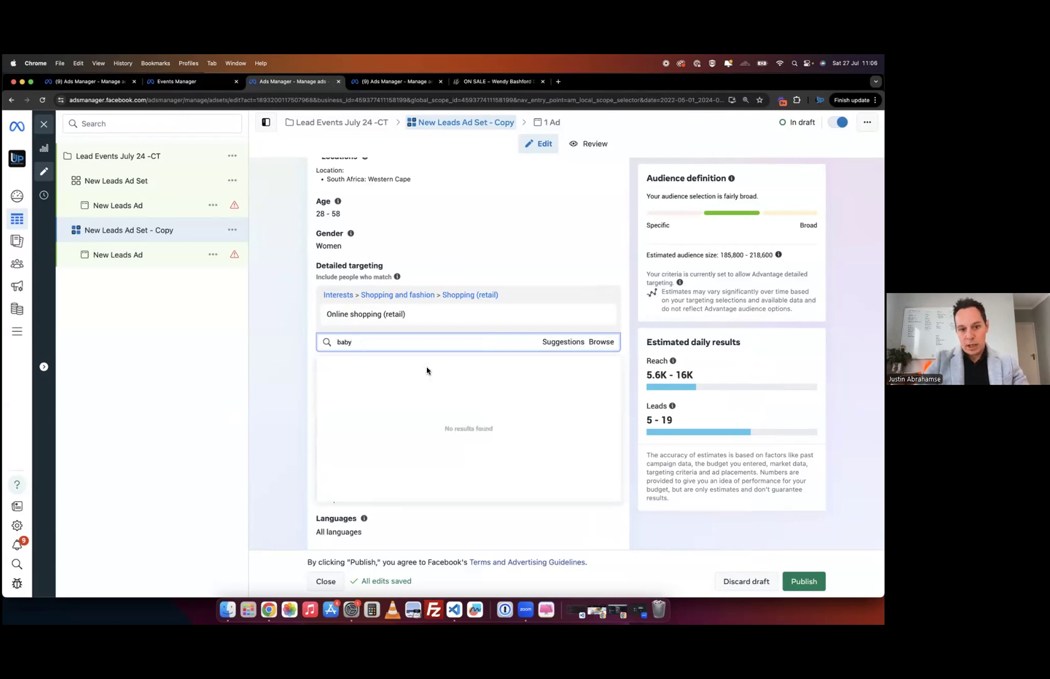
mouse_move(453, 376)
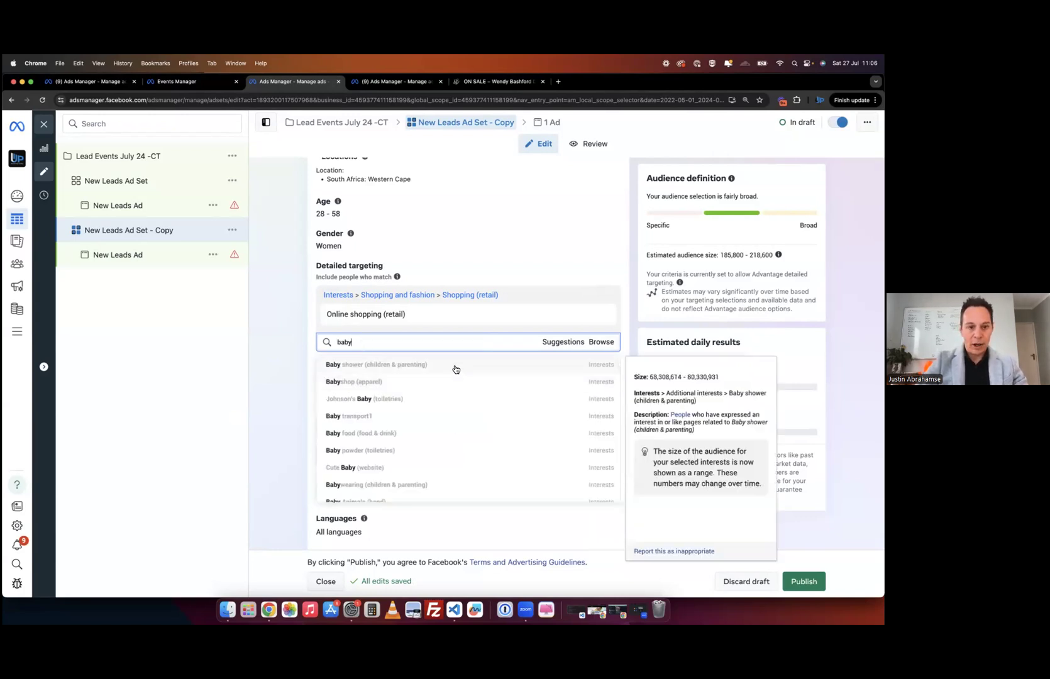
click(456, 369)
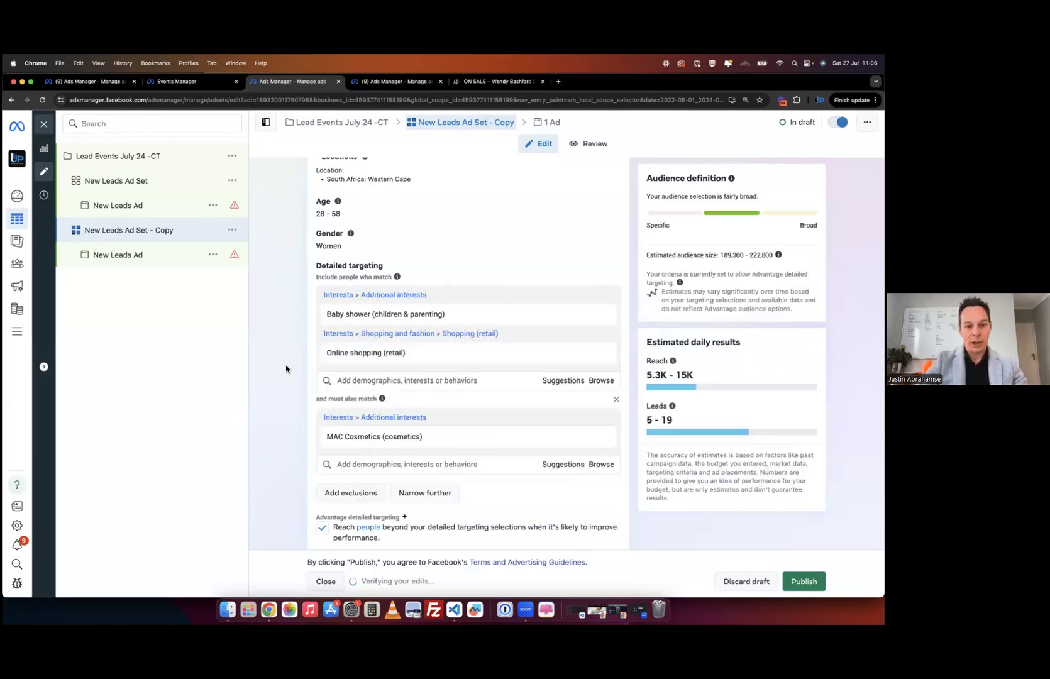
mouse_move(537, 354)
click(599, 438)
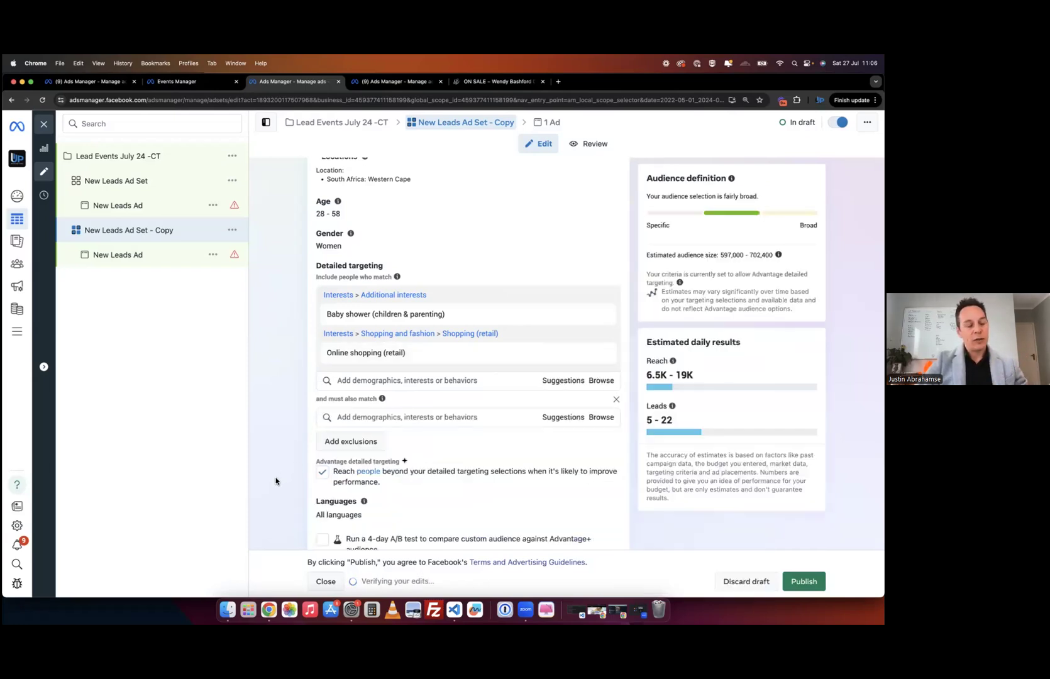
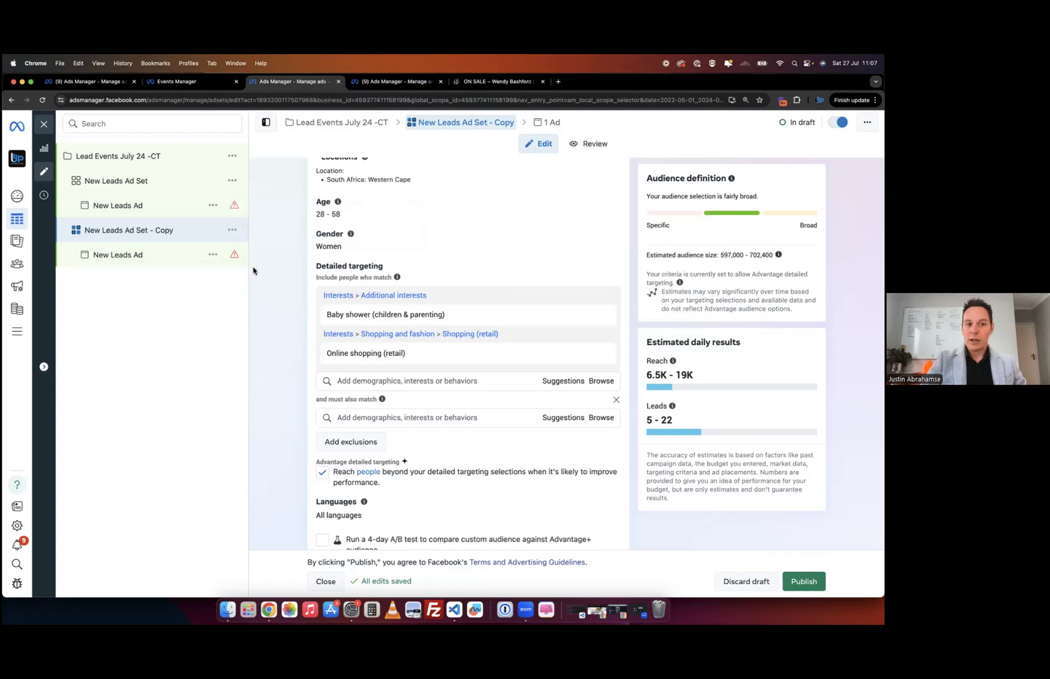
- Open the original New Leads Ad under New Leads Ad Set, which is flagged with a setup error
click(163, 206)
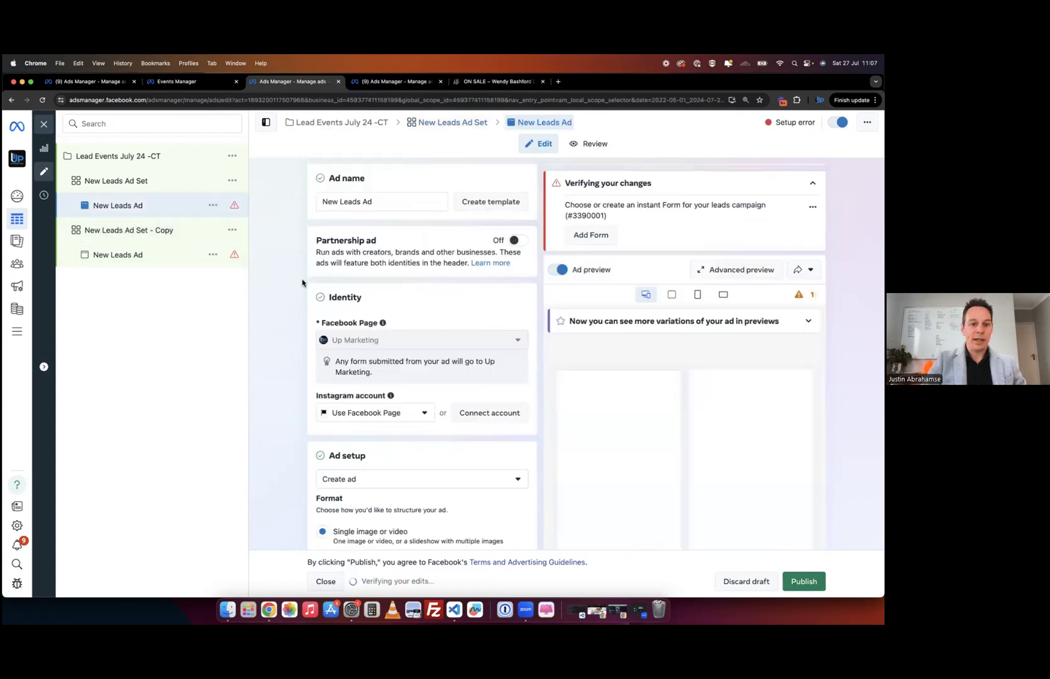
- Open the New Leads Ad Set and go to its Detailed targeting: Online shopping narrowed by Dresses
scroll(274, 347, down, 4)
scroll(275, 347, down, 4)
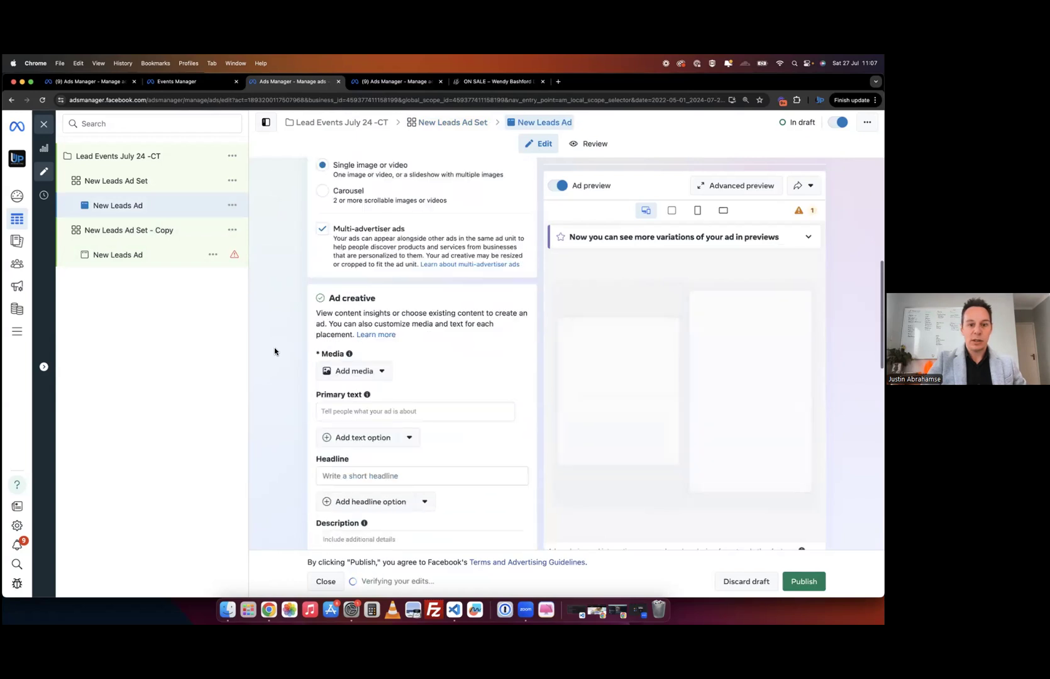
click(167, 182)
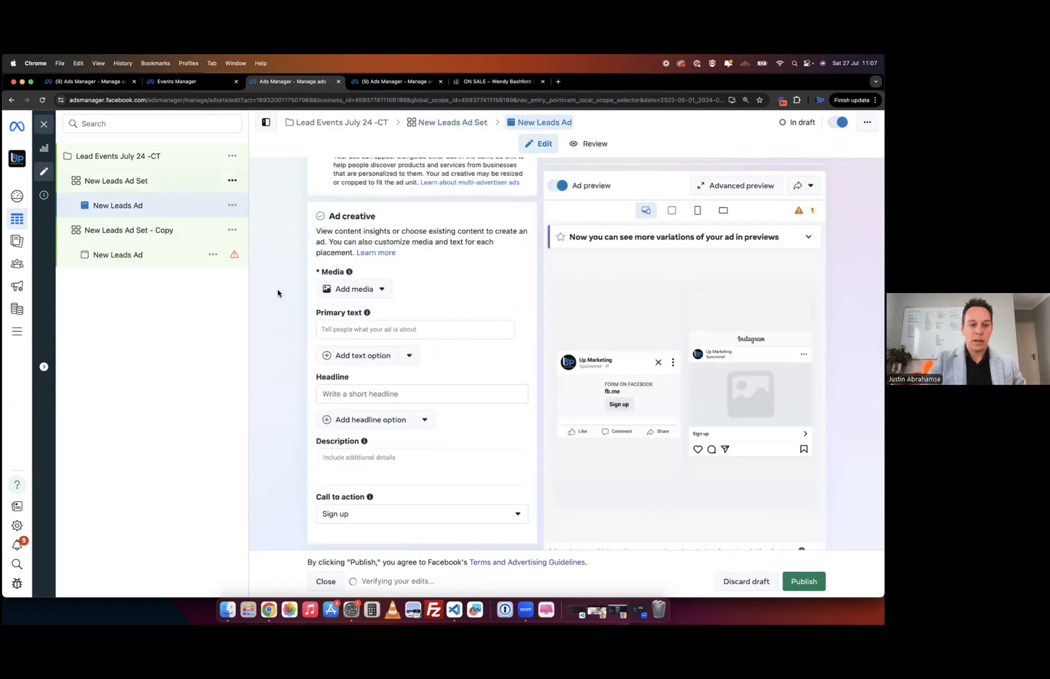
scroll(279, 295, down, 5)
scroll(278, 295, down, 15)
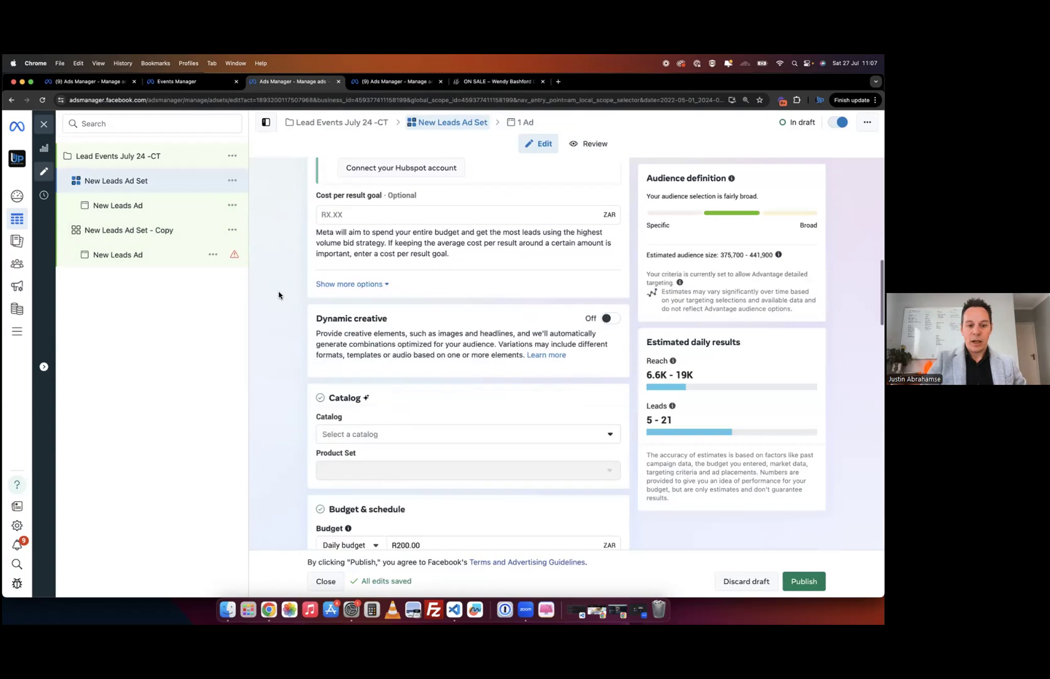
scroll(279, 295, down, 12)
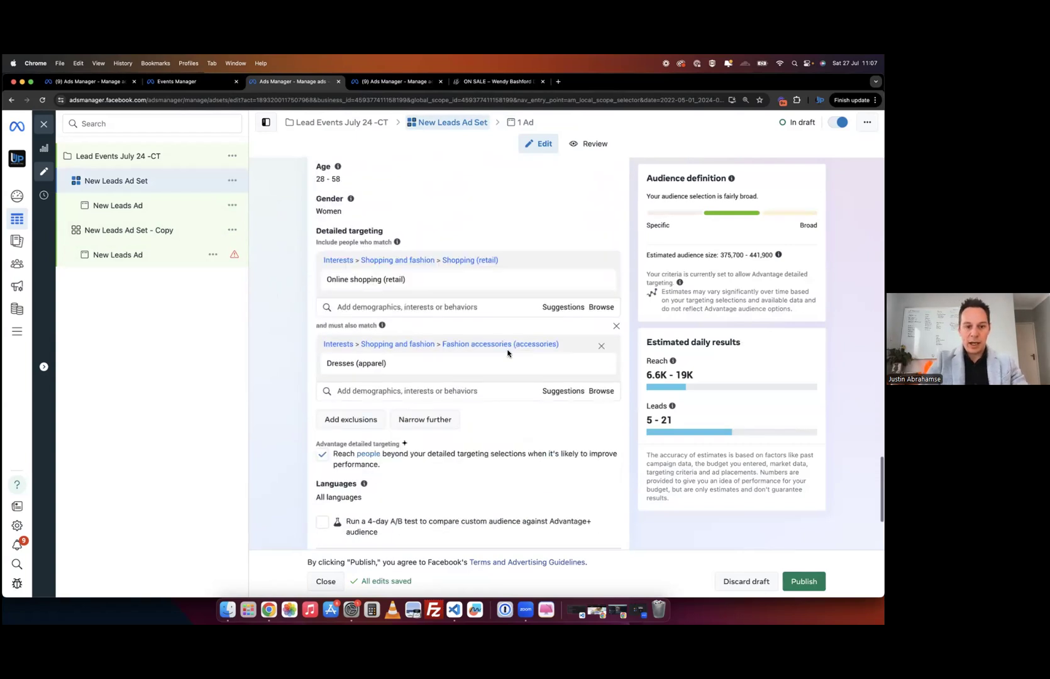
mouse_move(596, 364)
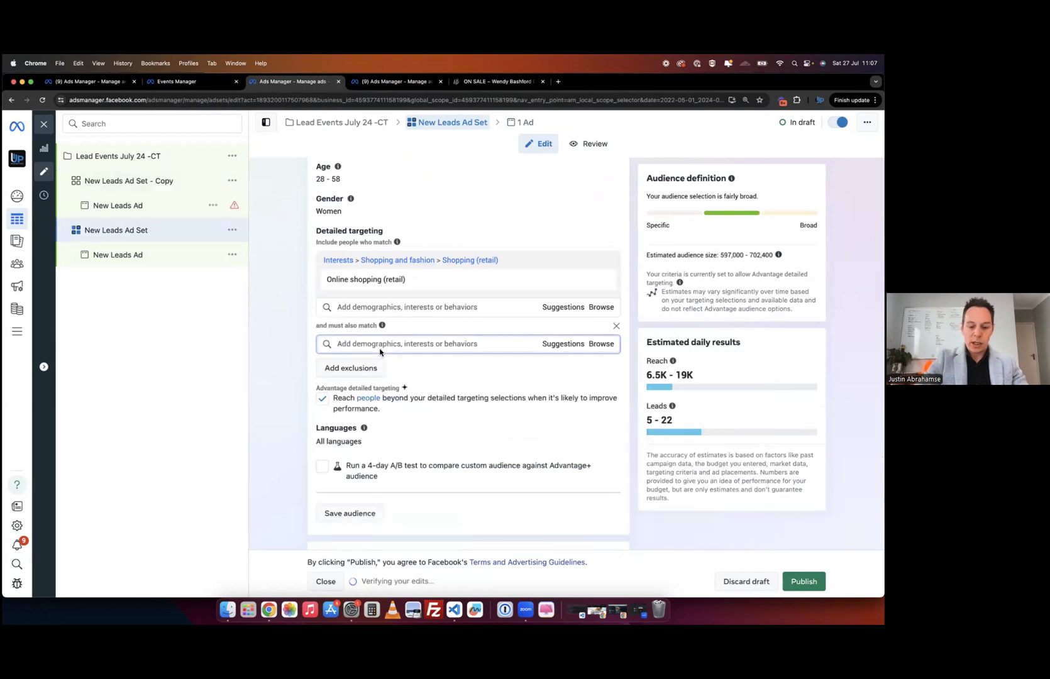
- Add Retail page admins to the 'must also match' narrowing
text(page admin)
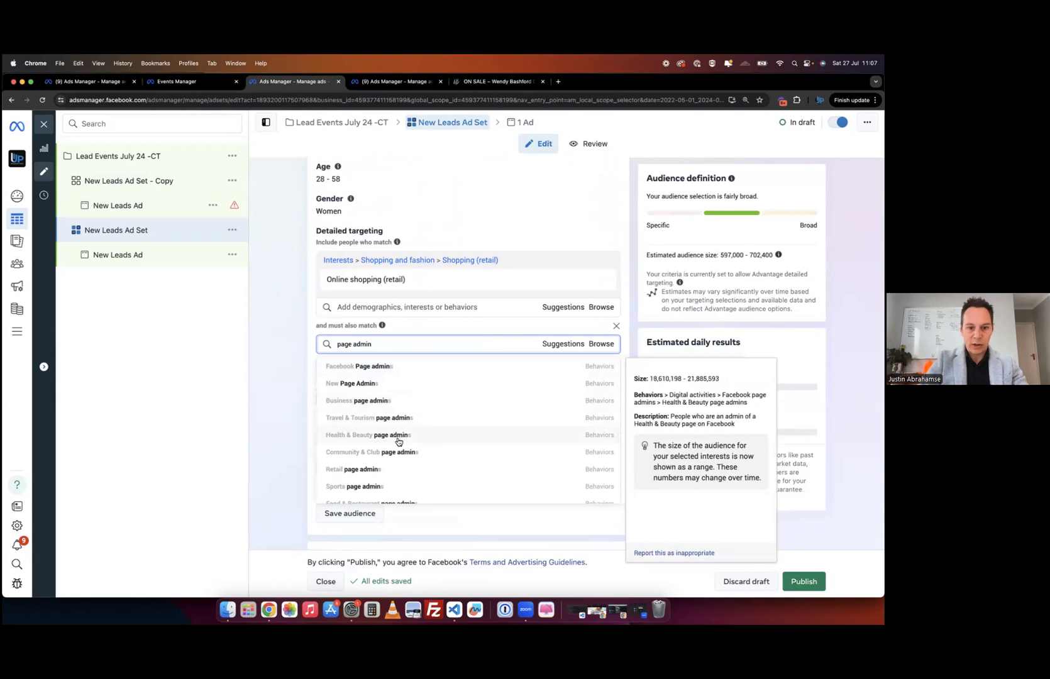
scroll(432, 459, down, 1)
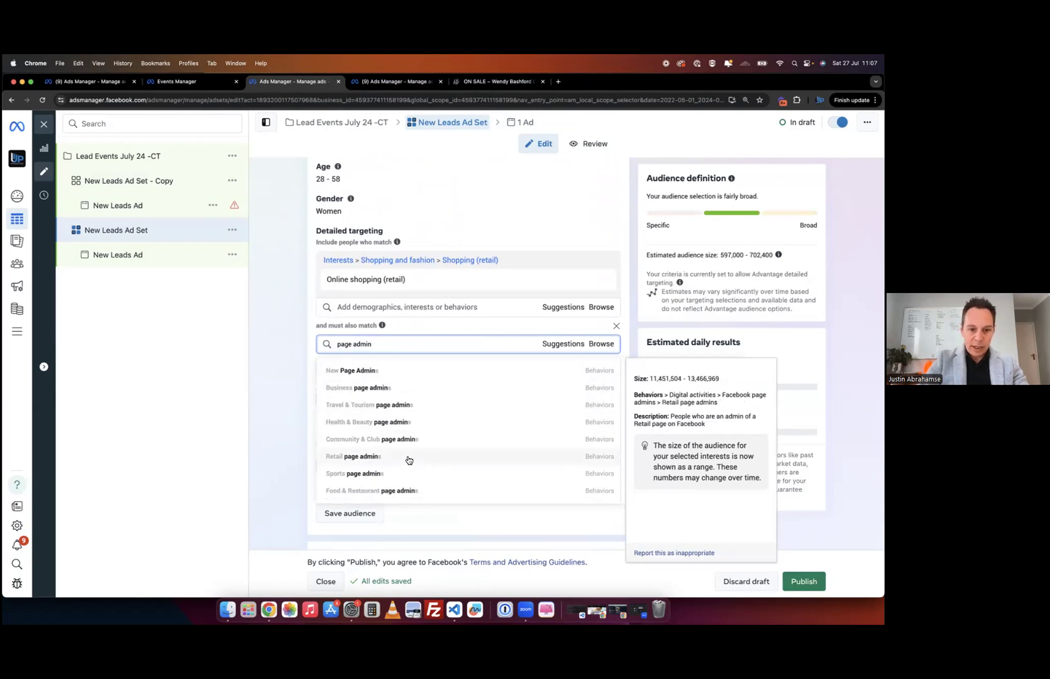
click(409, 460)
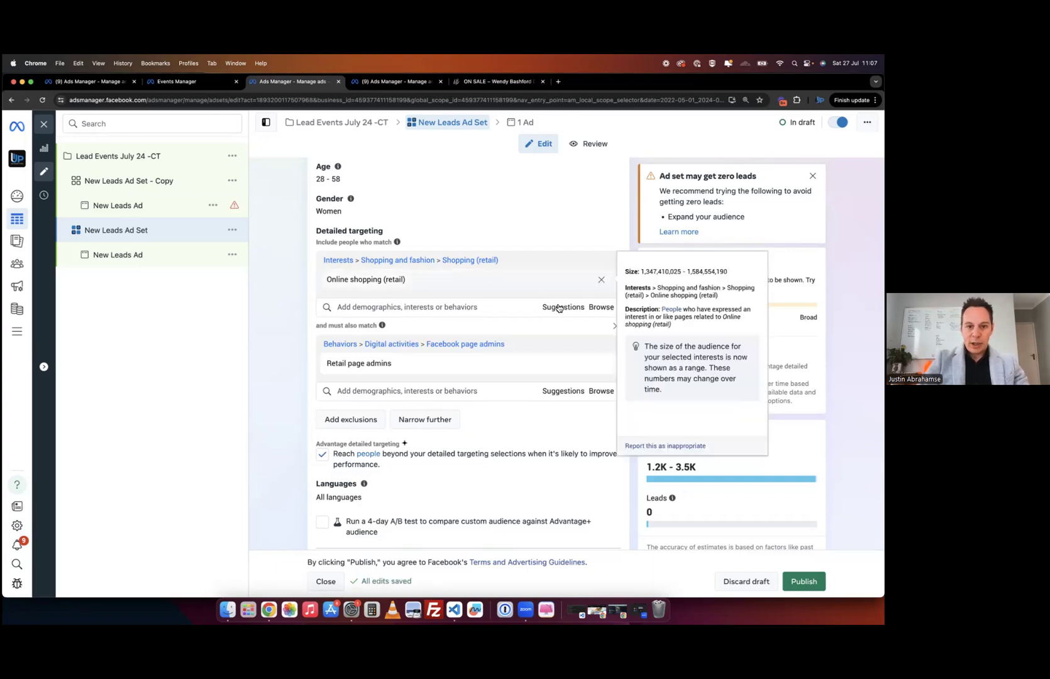
- Add Stop & Shop employers as another narrowing criterion
click(395, 391)
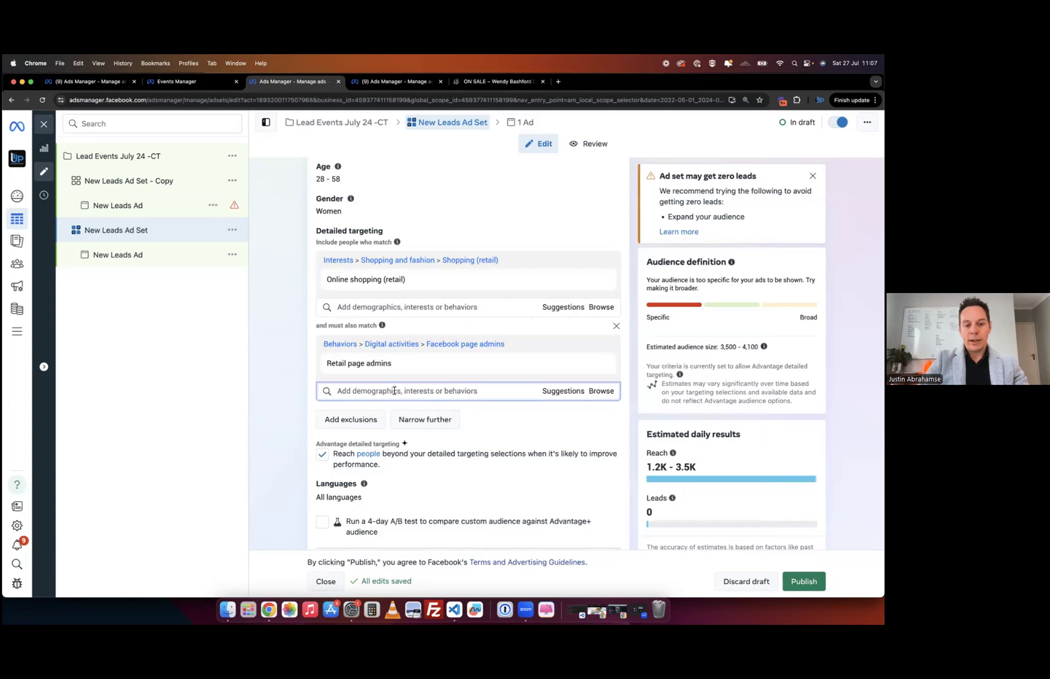
text(events)
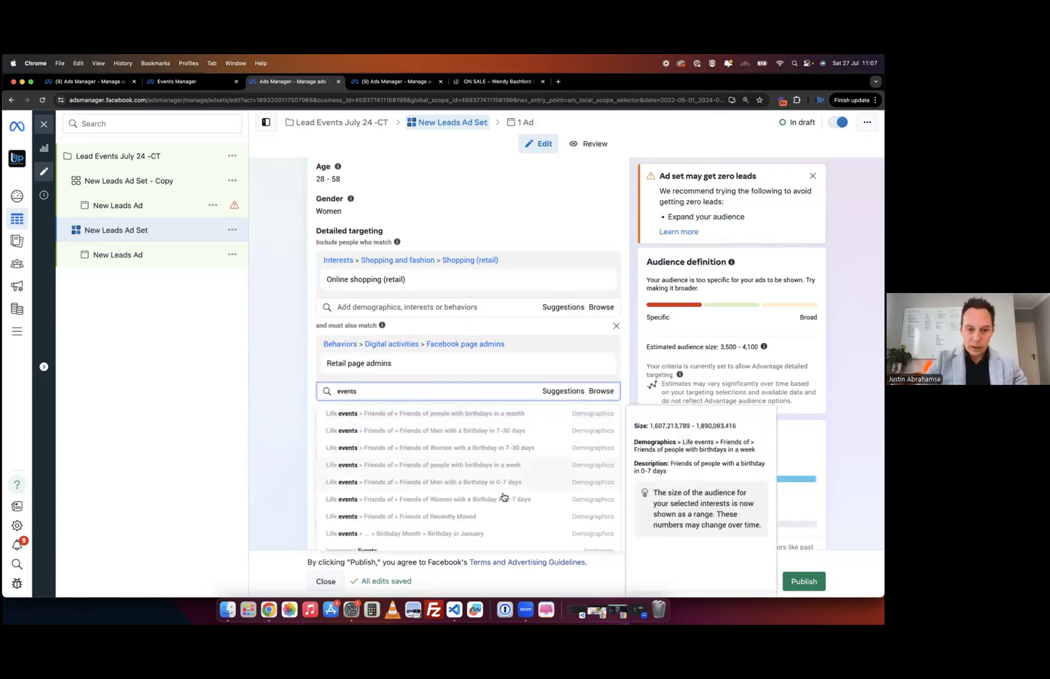
scroll(500, 503, down, 3)
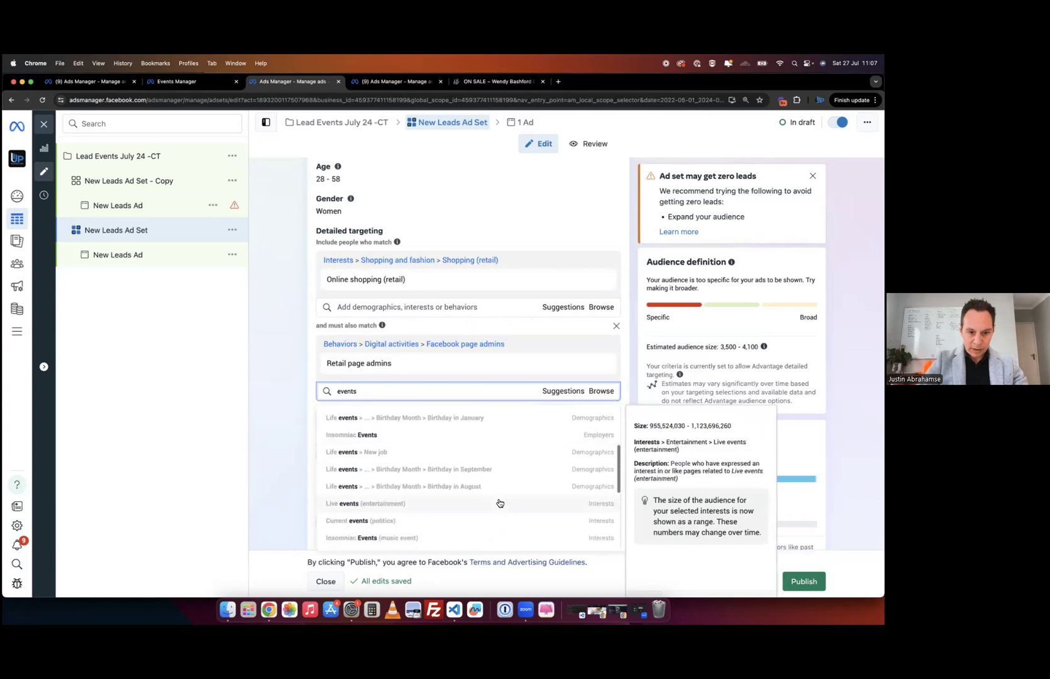
double_click(383, 393)
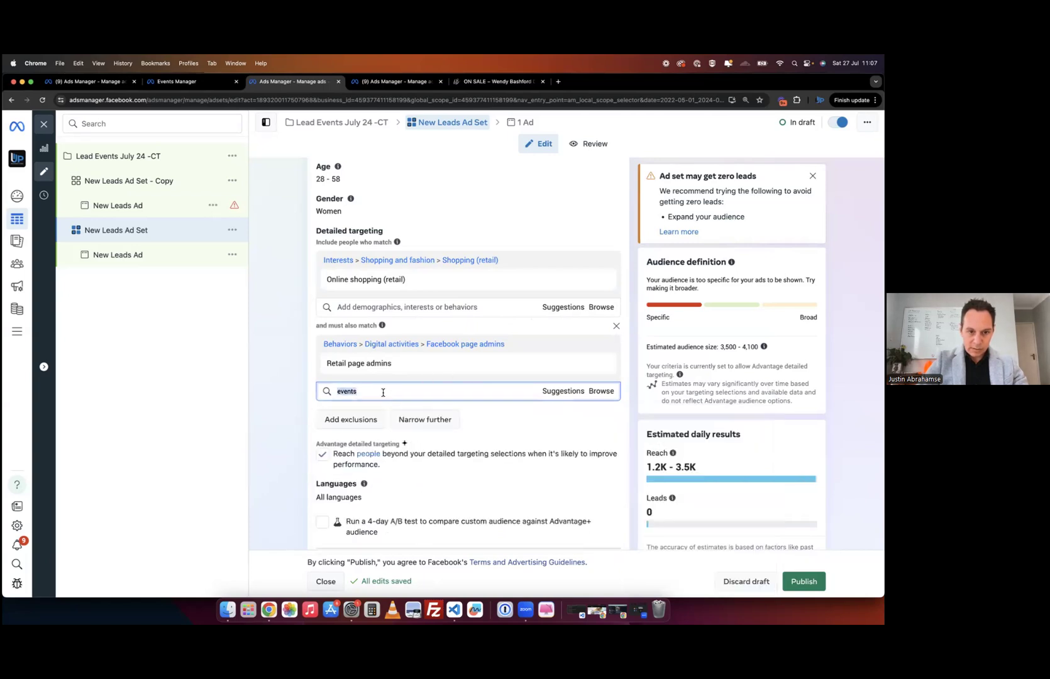
text(shop)
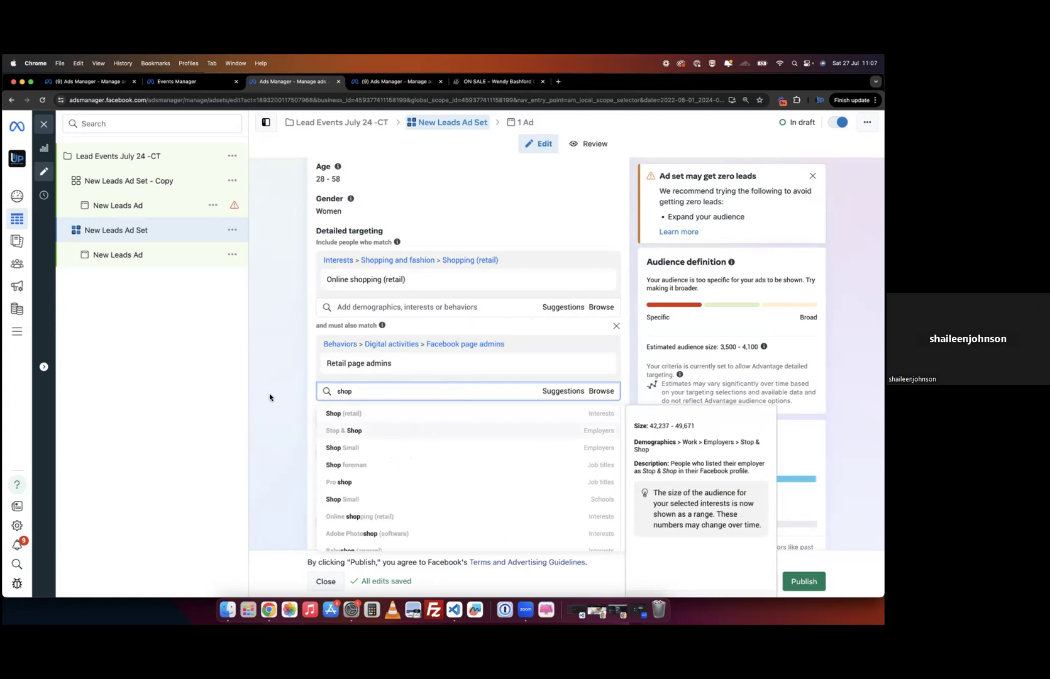
click(339, 431)
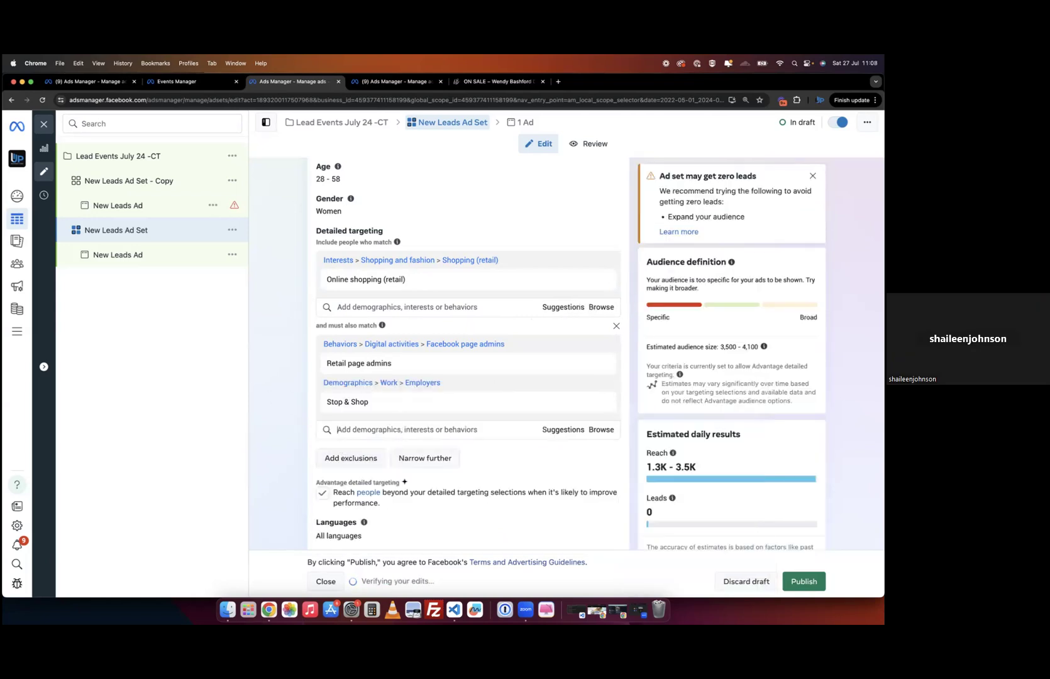
- Add Flea markets employers to the narrowed audience
scroll(290, 330, down, 4)
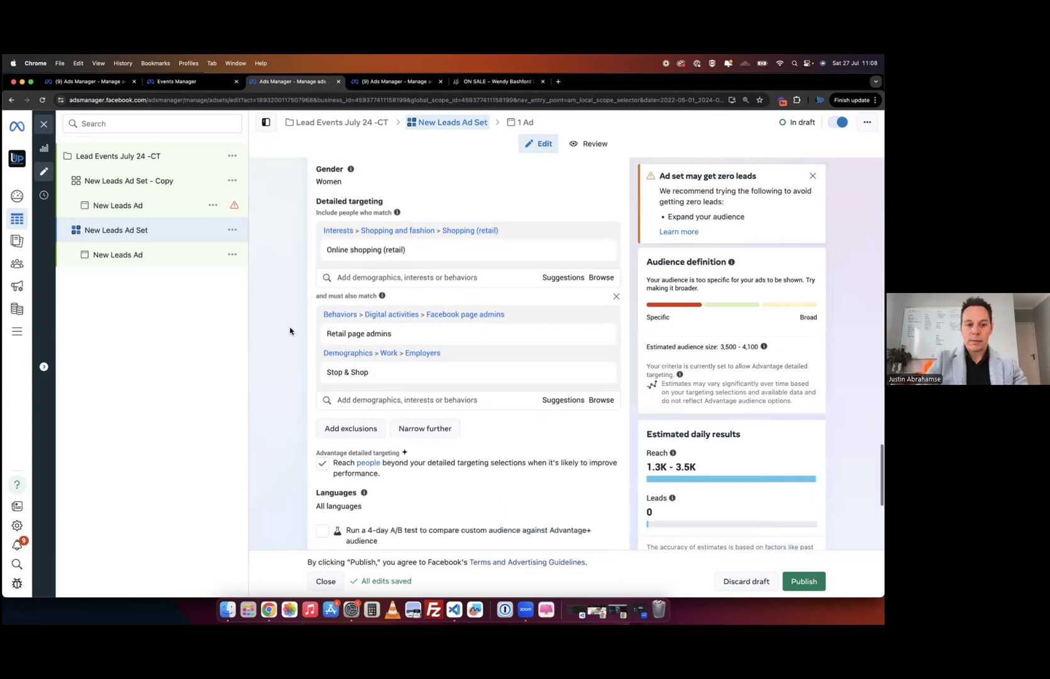
scroll(290, 331, down, 1)
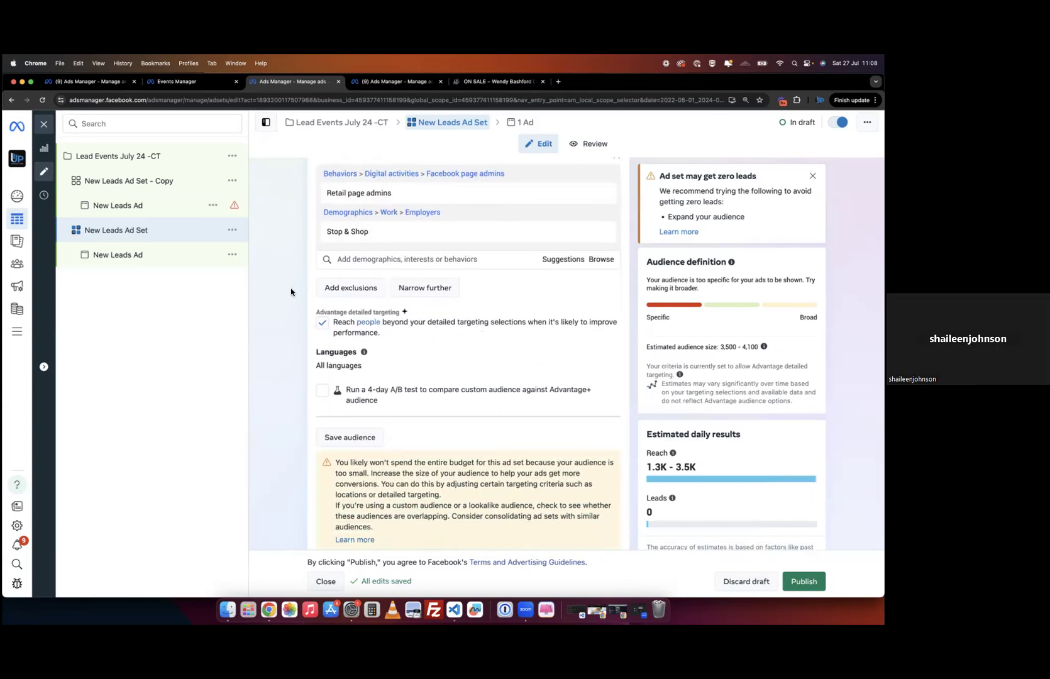
click(385, 258)
text(markets)
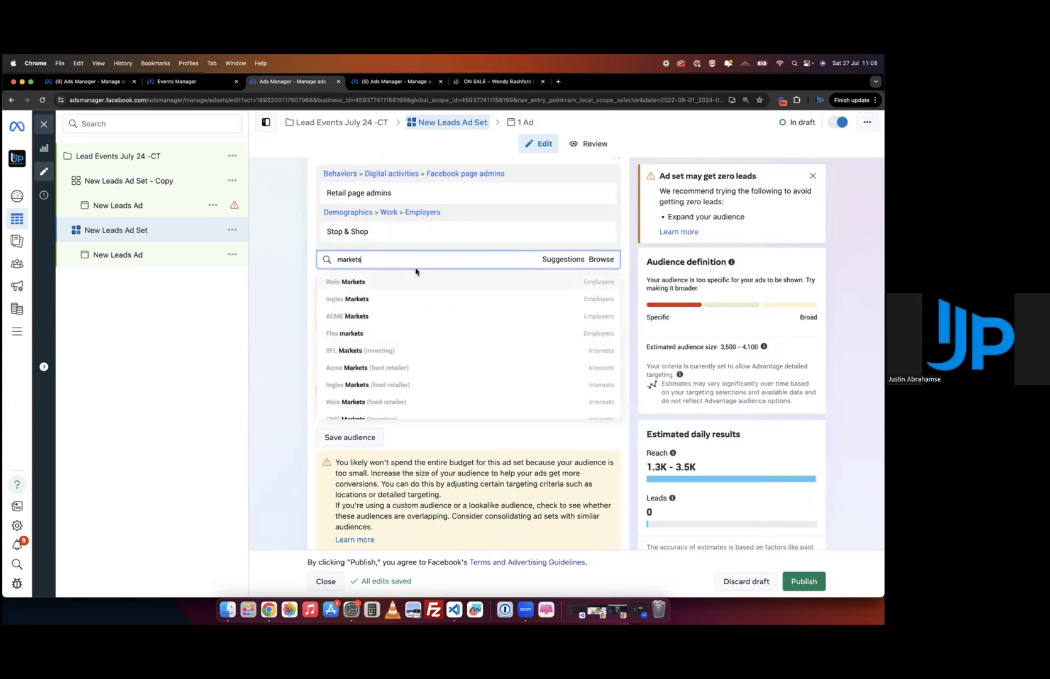
scroll(401, 353, down, 1)
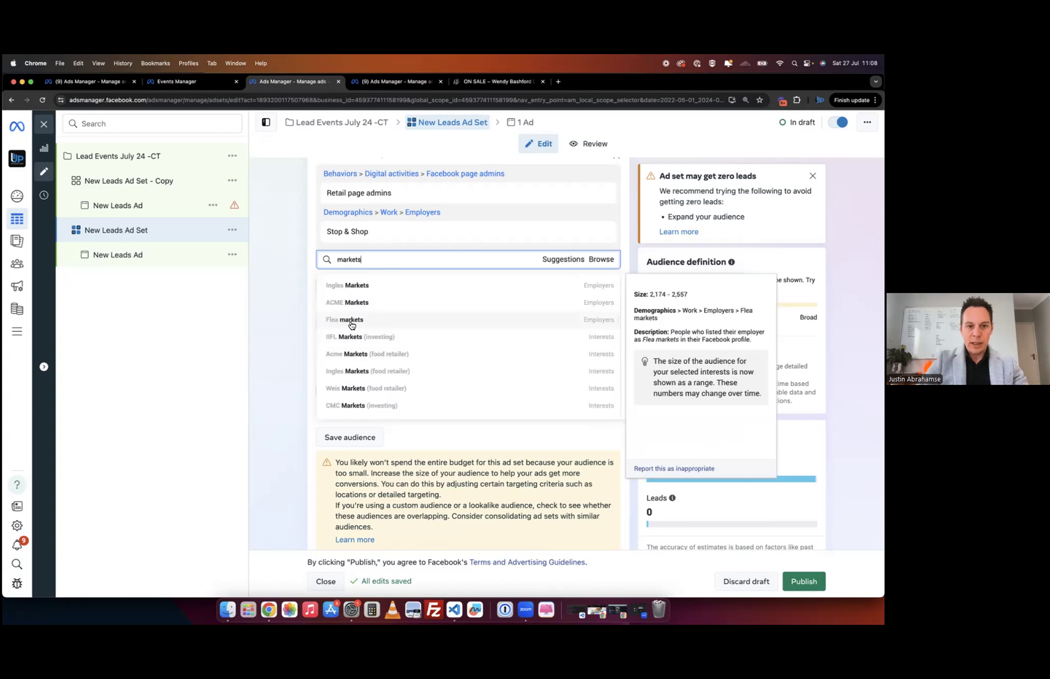
click(352, 326)
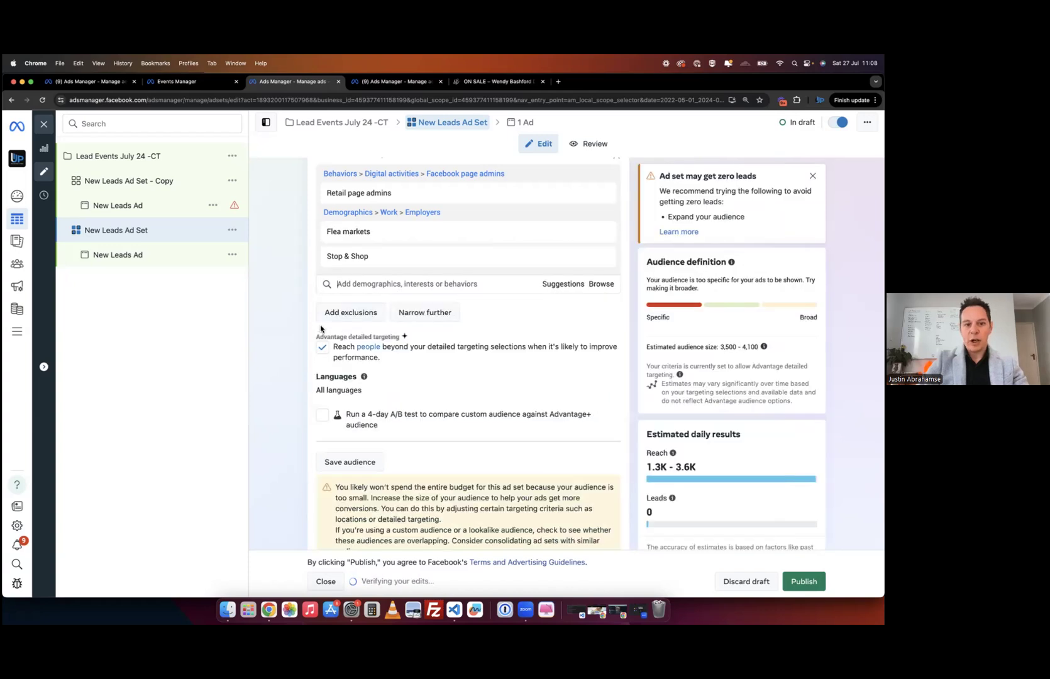
scroll(293, 338, up, 3)
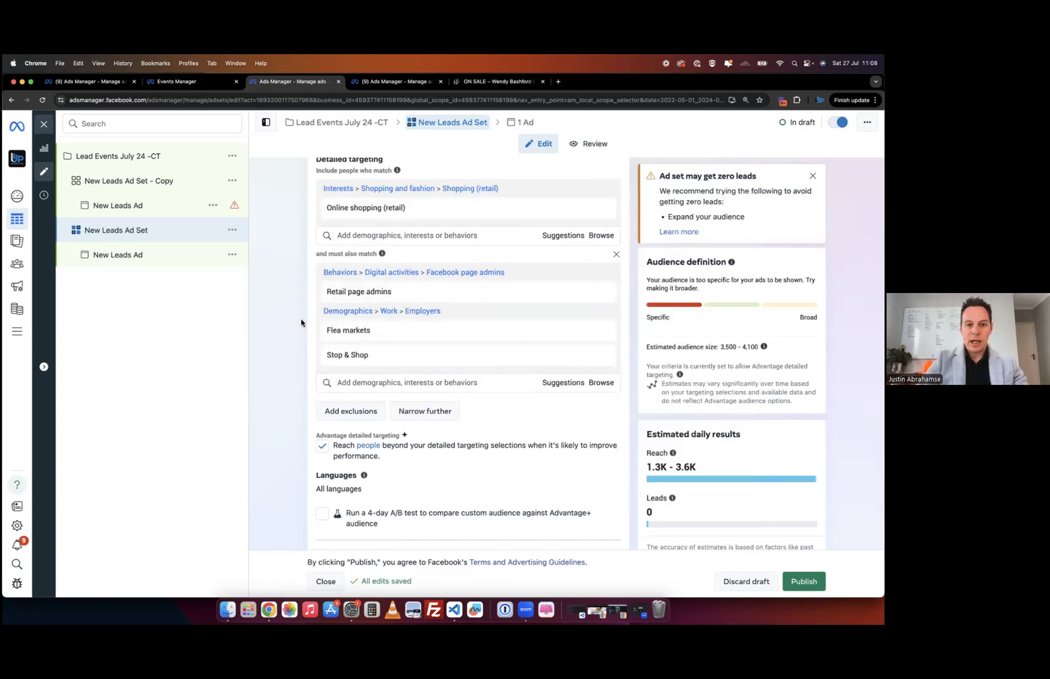
scroll(591, 248, up, 2)
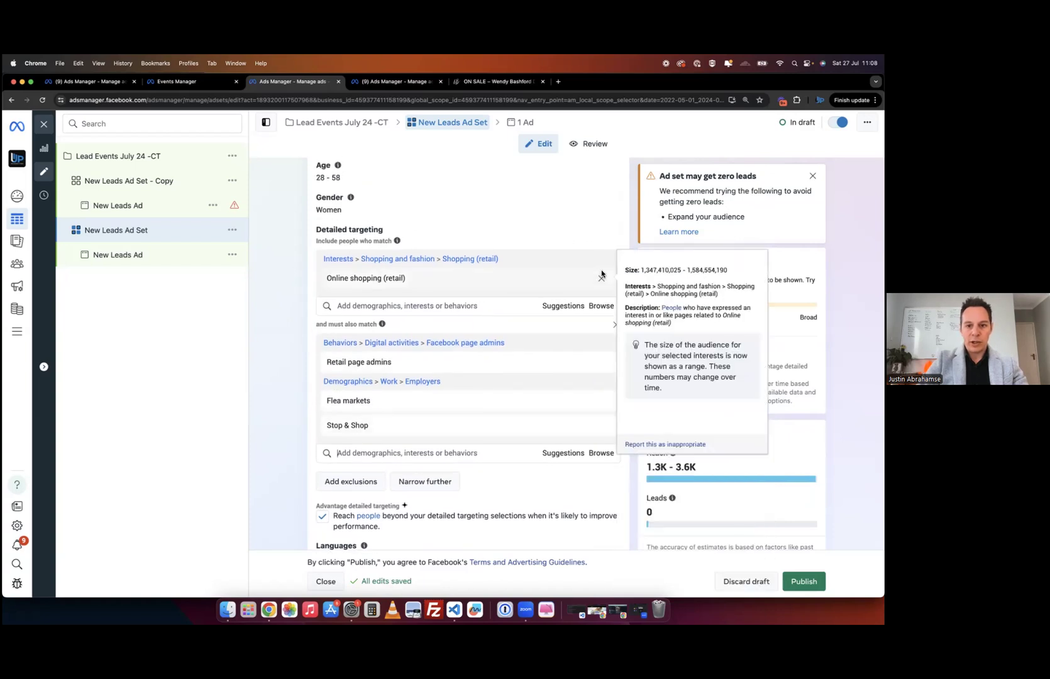
- Remove Online shopping (retail) and Stop & Shop, leaving Retail page admins and Flea markets (597,000–702,400)
click(602, 278)
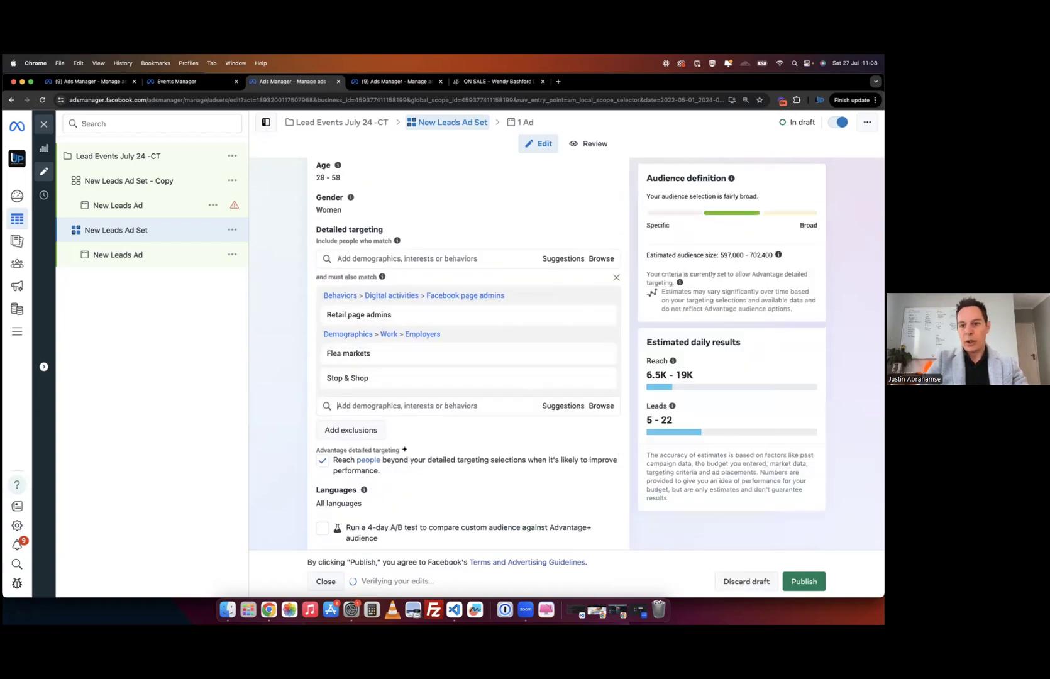
mouse_move(602, 320)
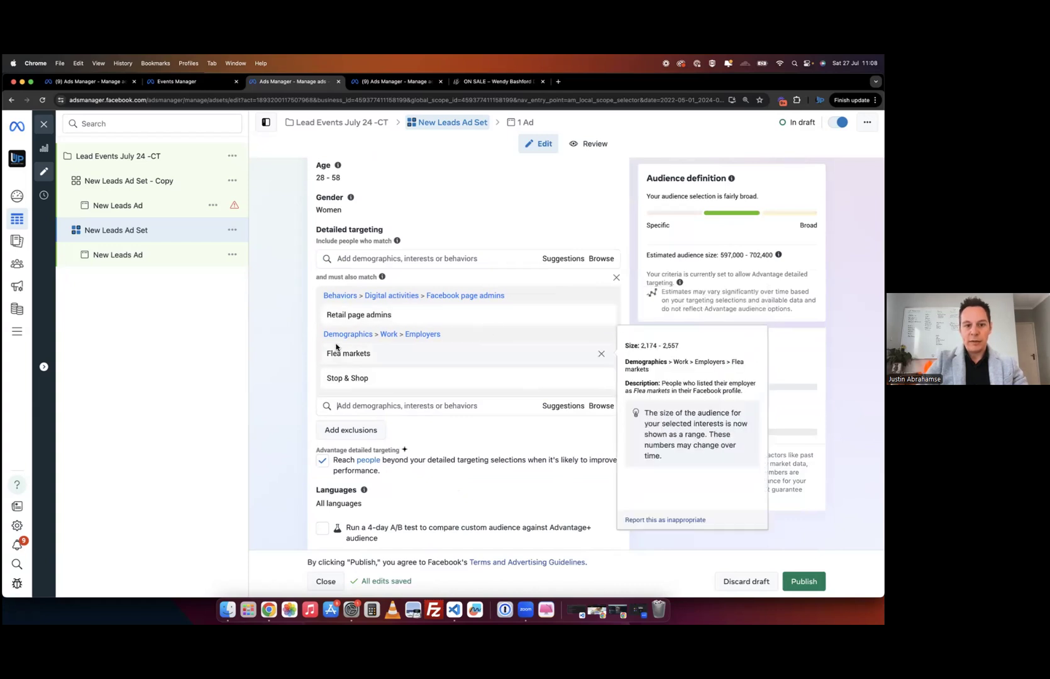
click(602, 378)
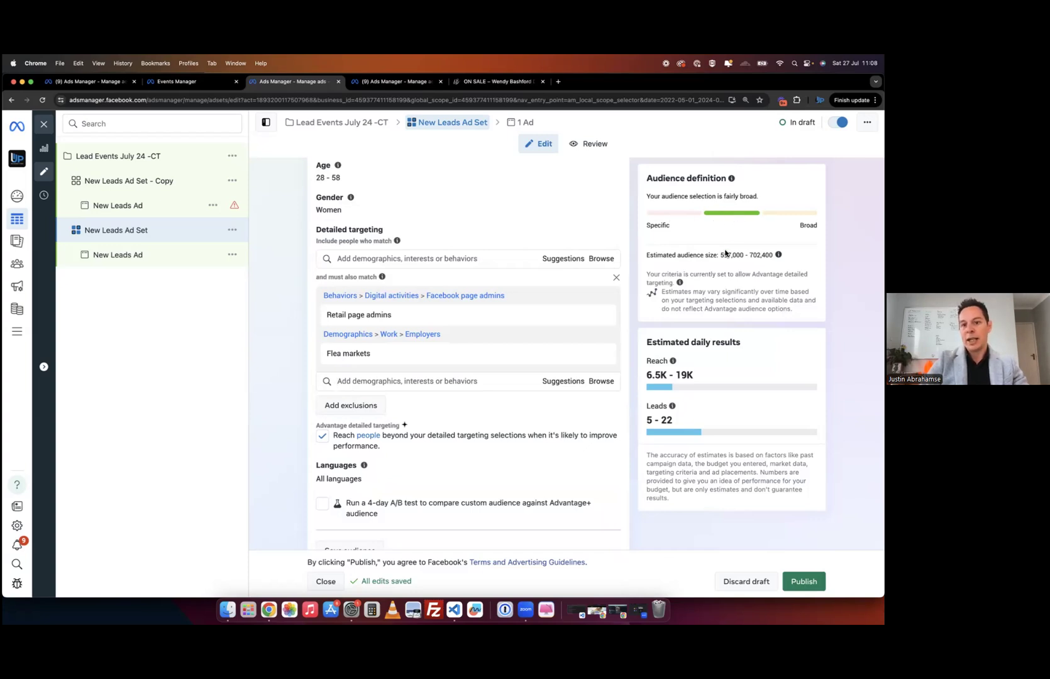
scroll(295, 371, down, 5)
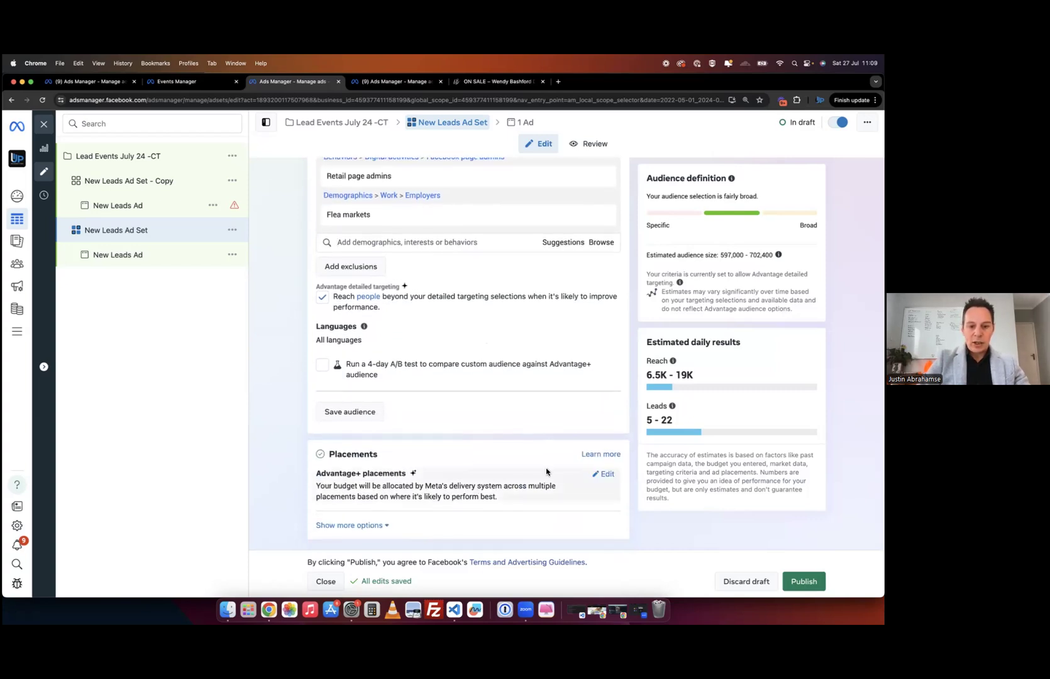
- Switch to Manual placements and exclude the Audience Network platform
click(606, 476)
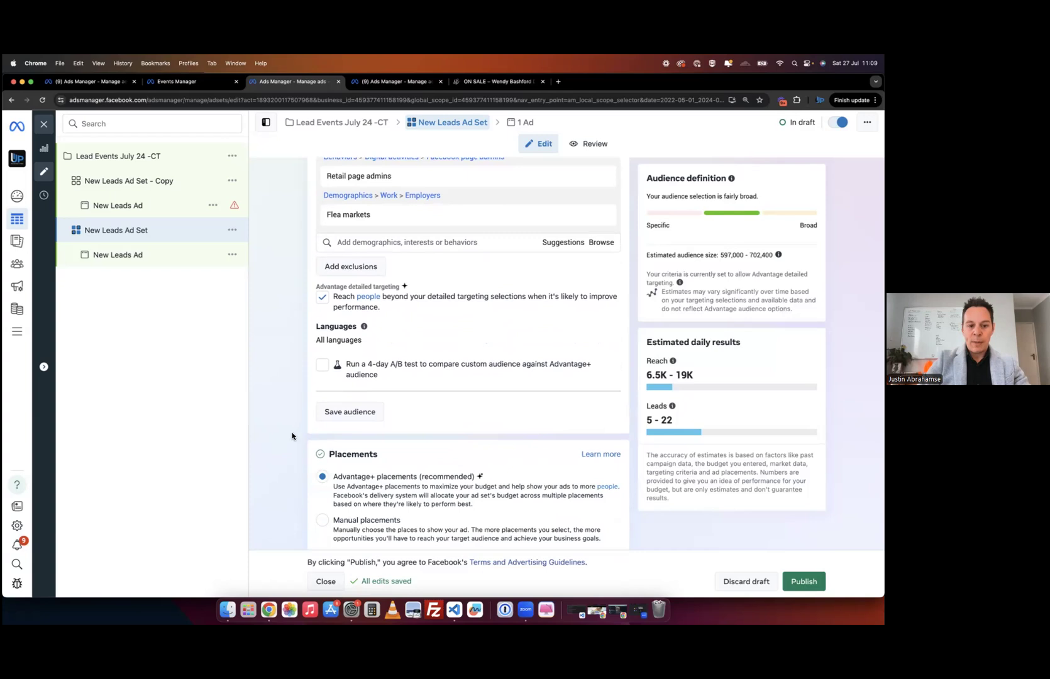
scroll(293, 437, down, 1)
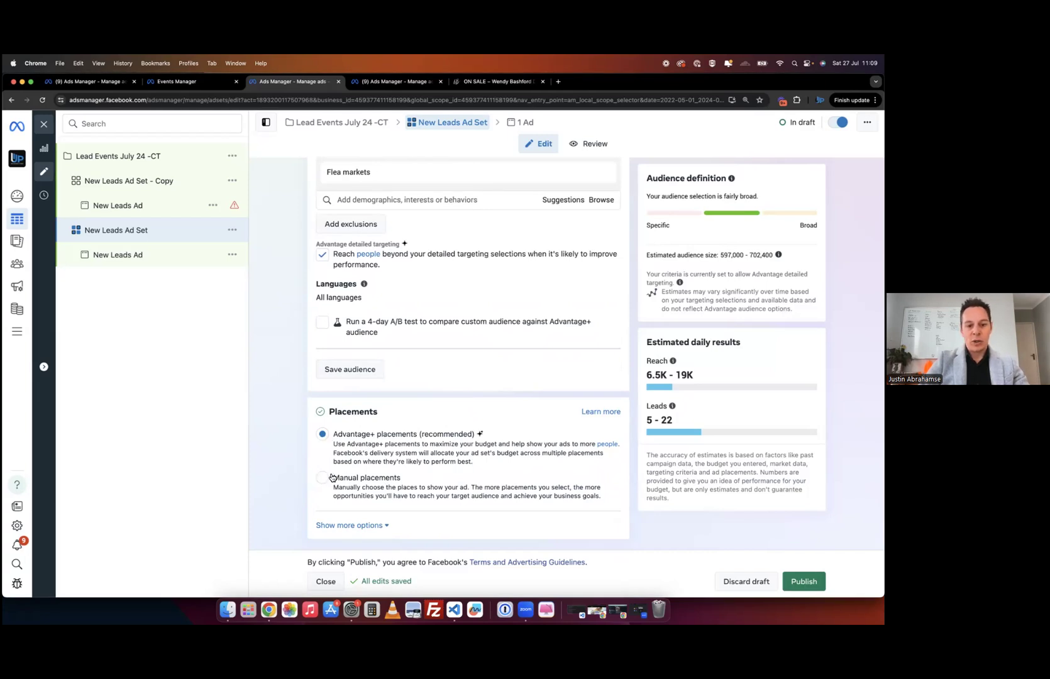
click(326, 481)
scroll(290, 476, down, 5)
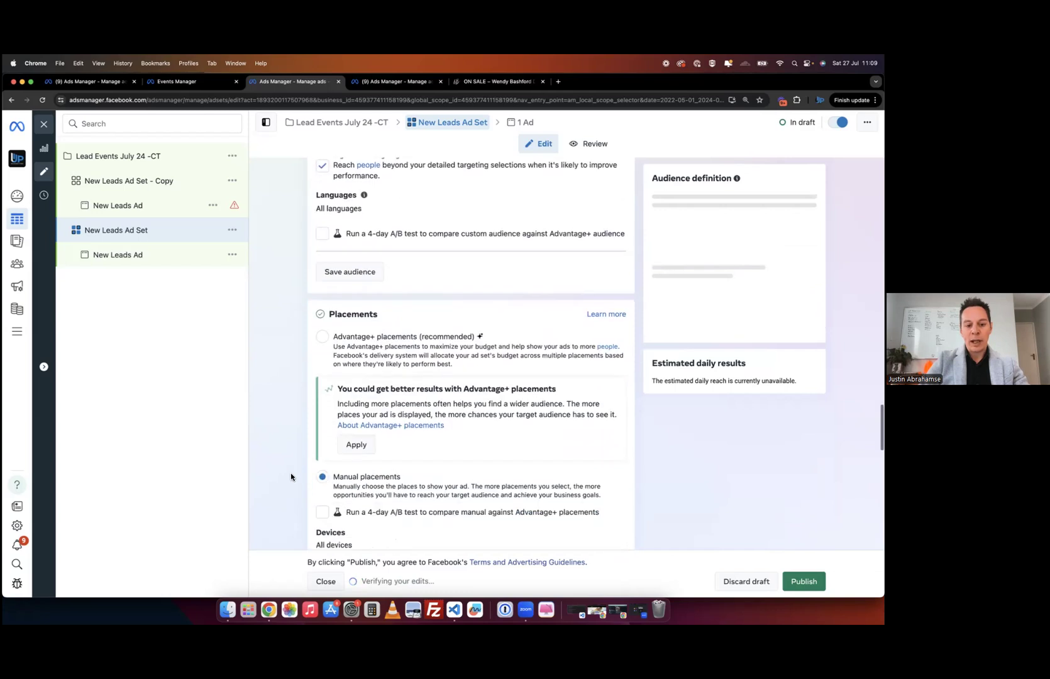
scroll(290, 477, down, 3)
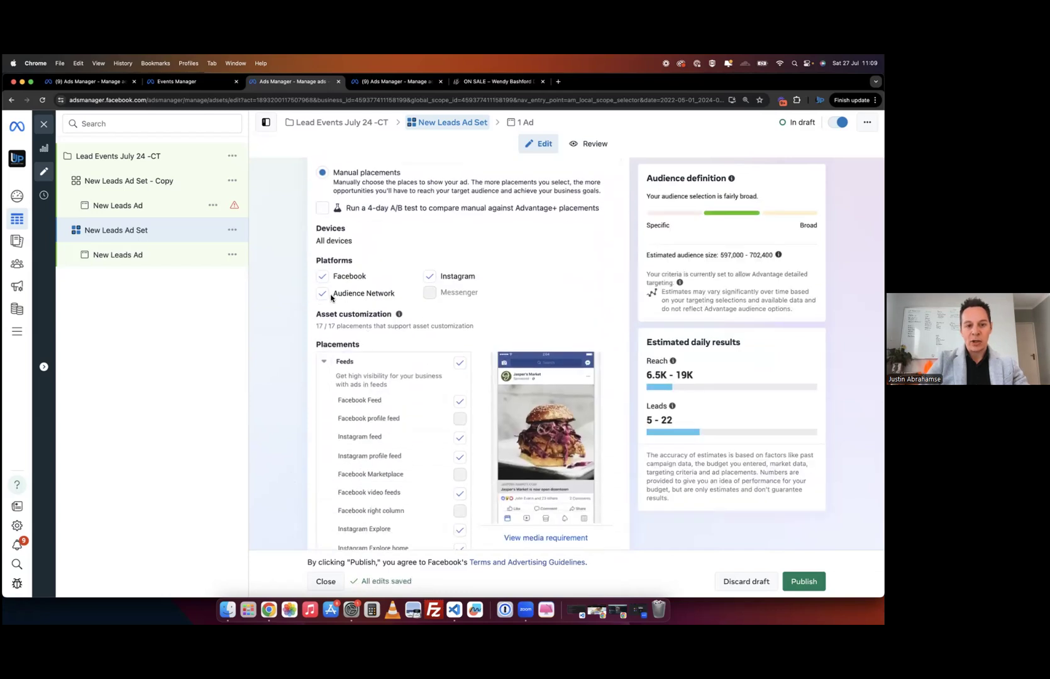
click(323, 294)
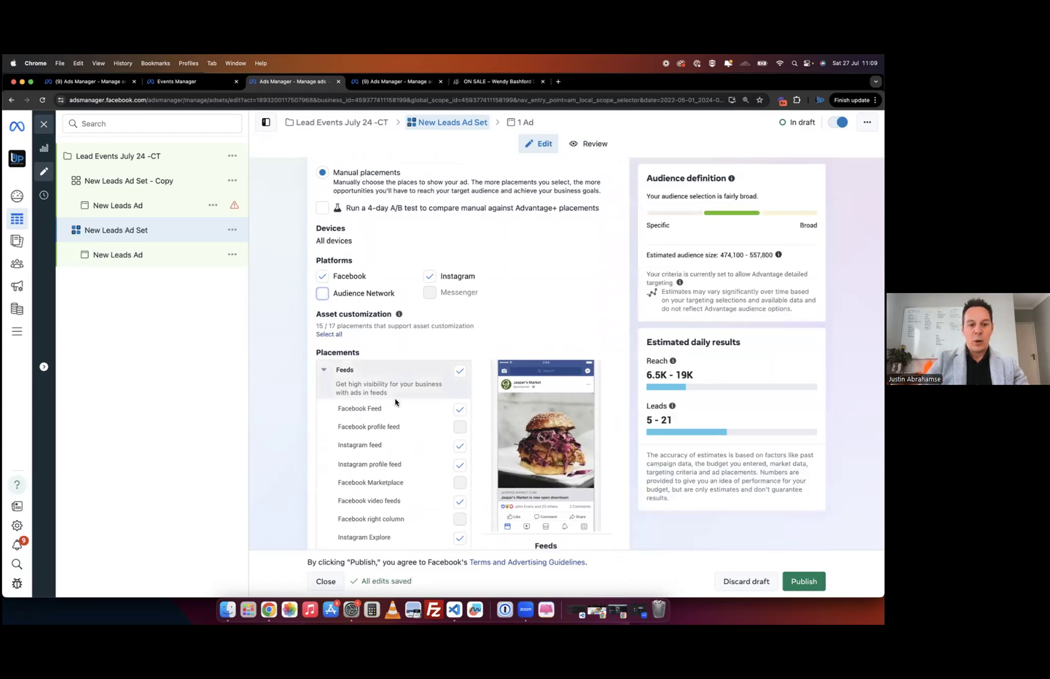
- Exclude the Facebook and Instagram search results placements, estimating 472,900–556,300 people
scroll(340, 444, down, 3)
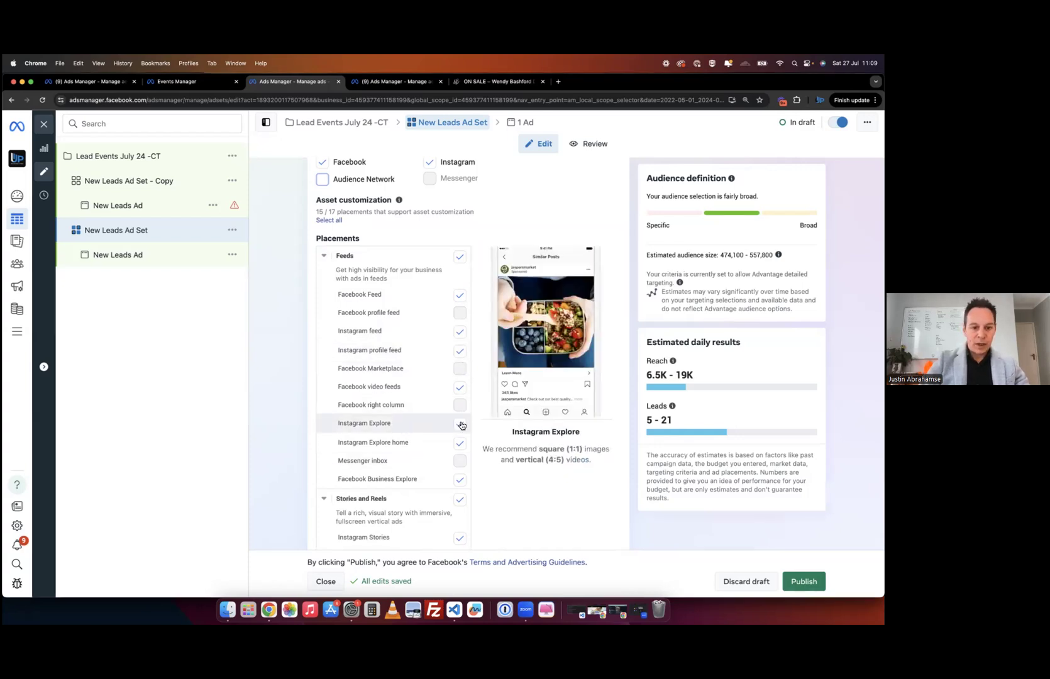
scroll(461, 426, down, 5)
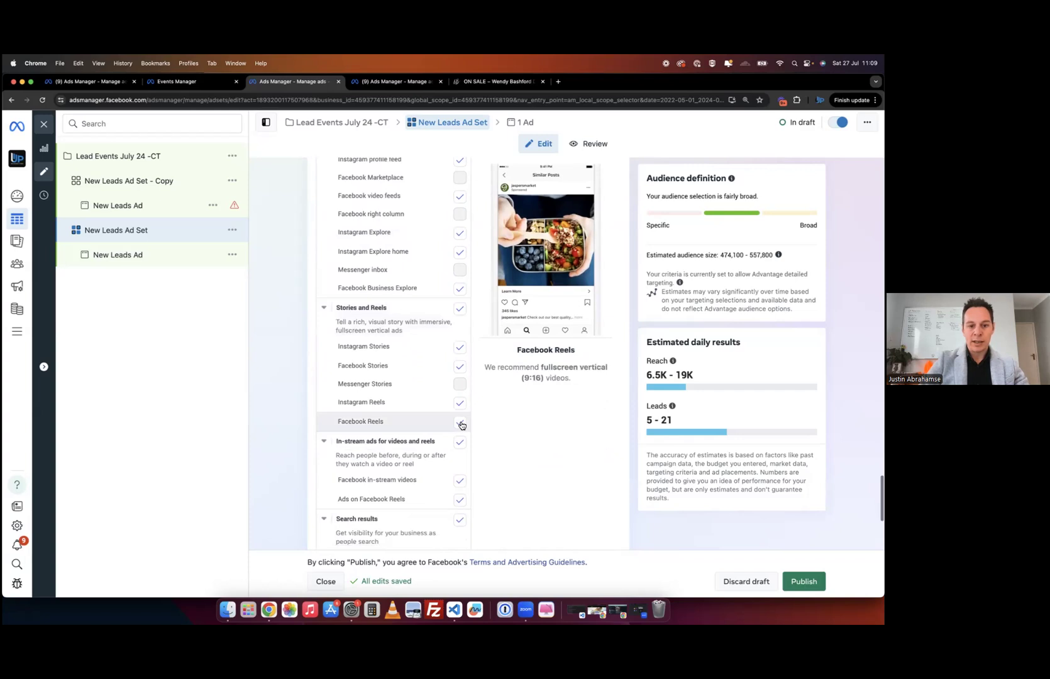
scroll(415, 458, down, 3)
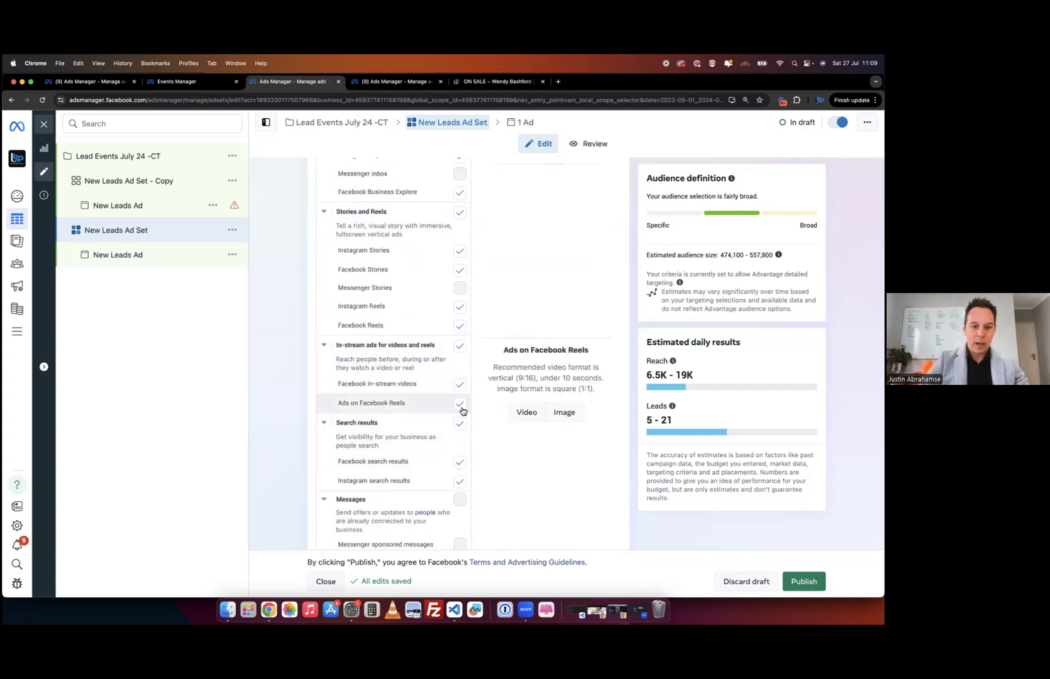
click(461, 462)
click(461, 482)
scroll(370, 477, down, 2)
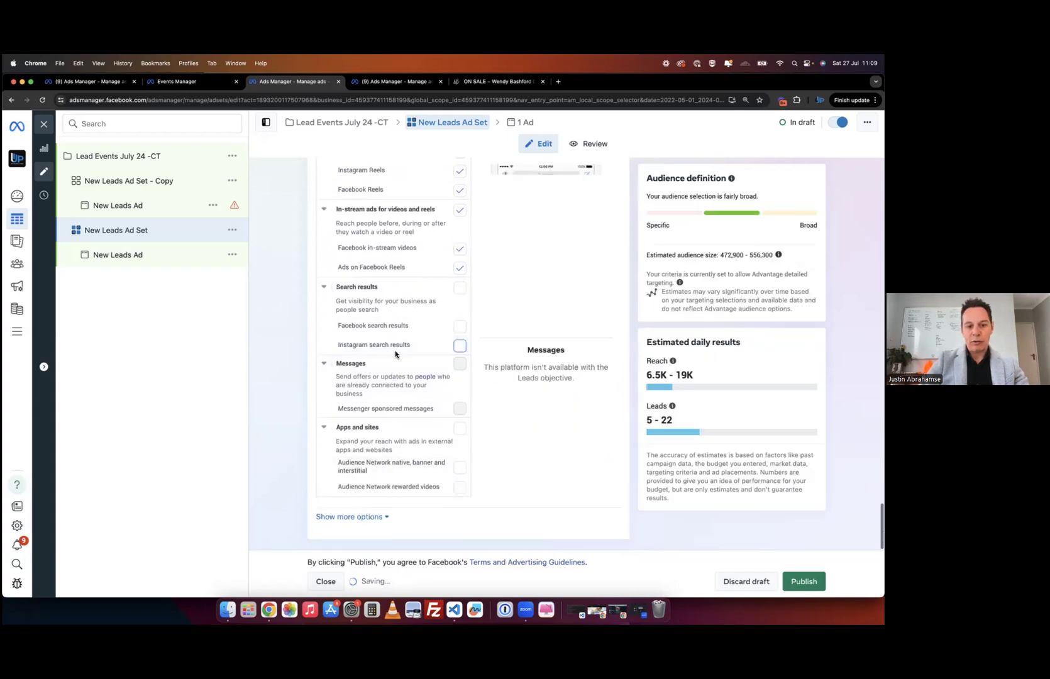
scroll(430, 448, up, 5)
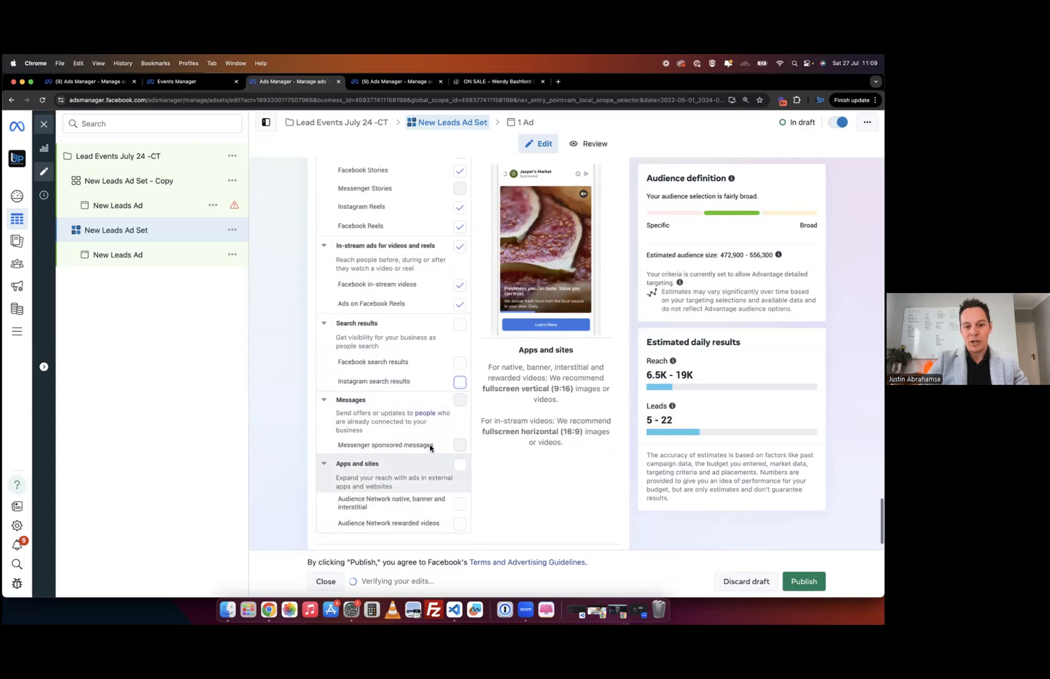
scroll(430, 447, up, 5)
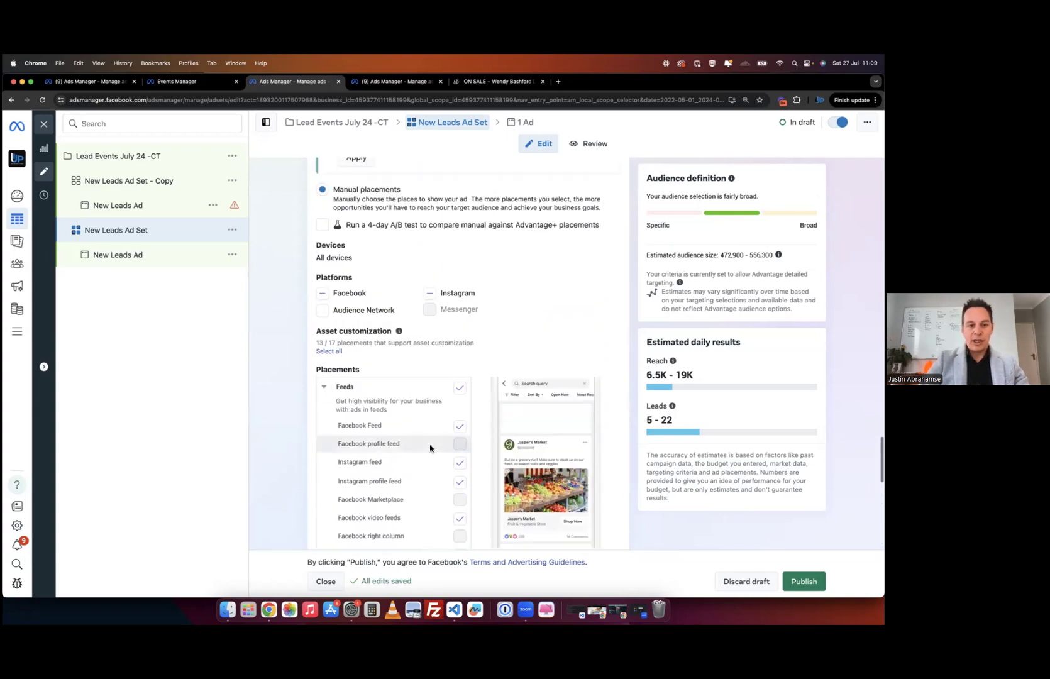
scroll(319, 273, up, 3)
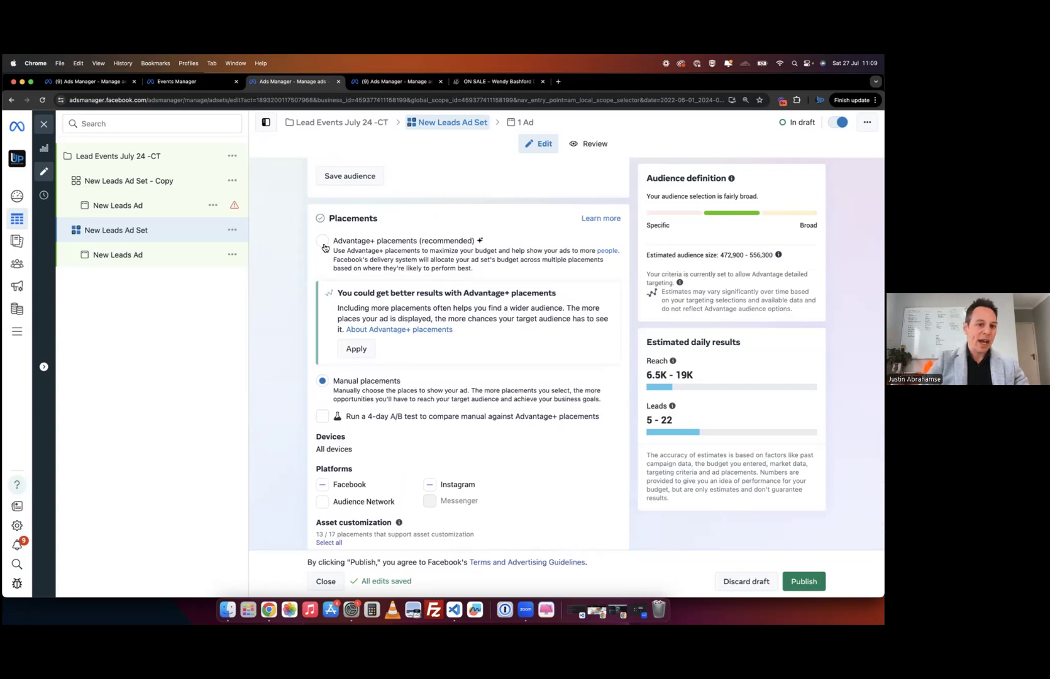
- Keep Advantage detailed targeting on and settle back on Advantage+ placements after trying Manual
click(323, 243)
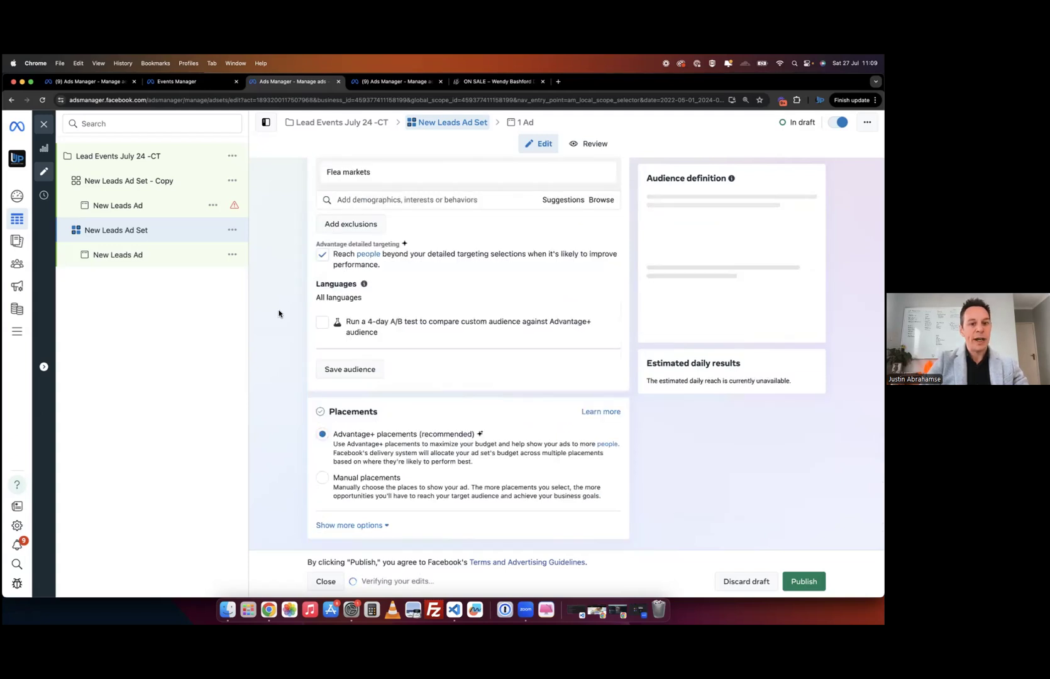
click(323, 256)
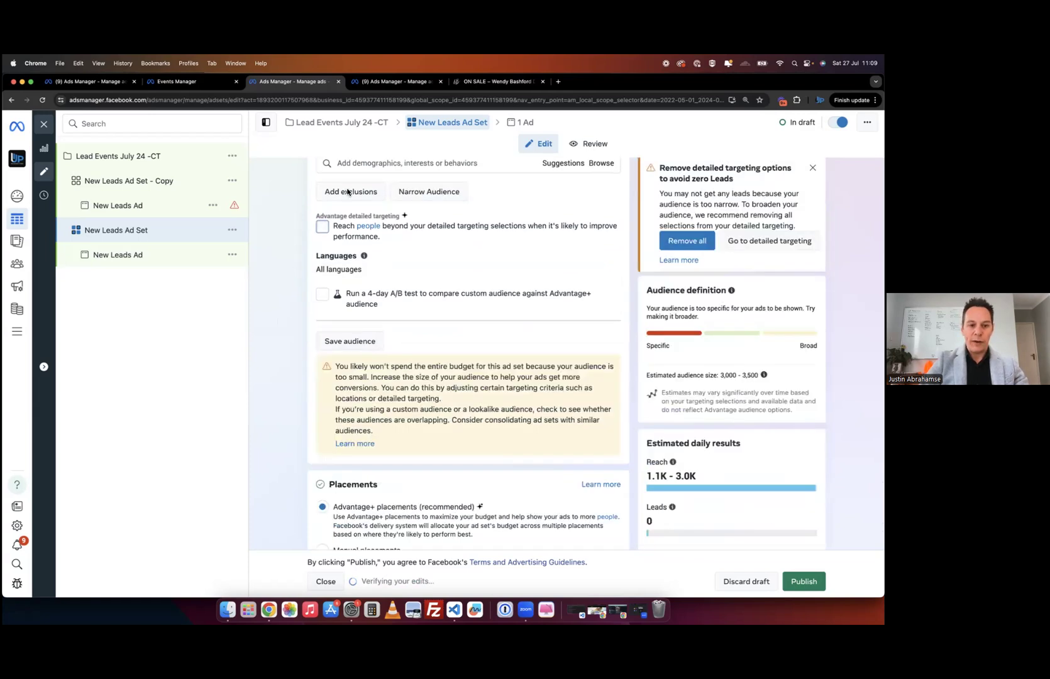
click(322, 227)
click(322, 479)
scroll(284, 486, down, 4)
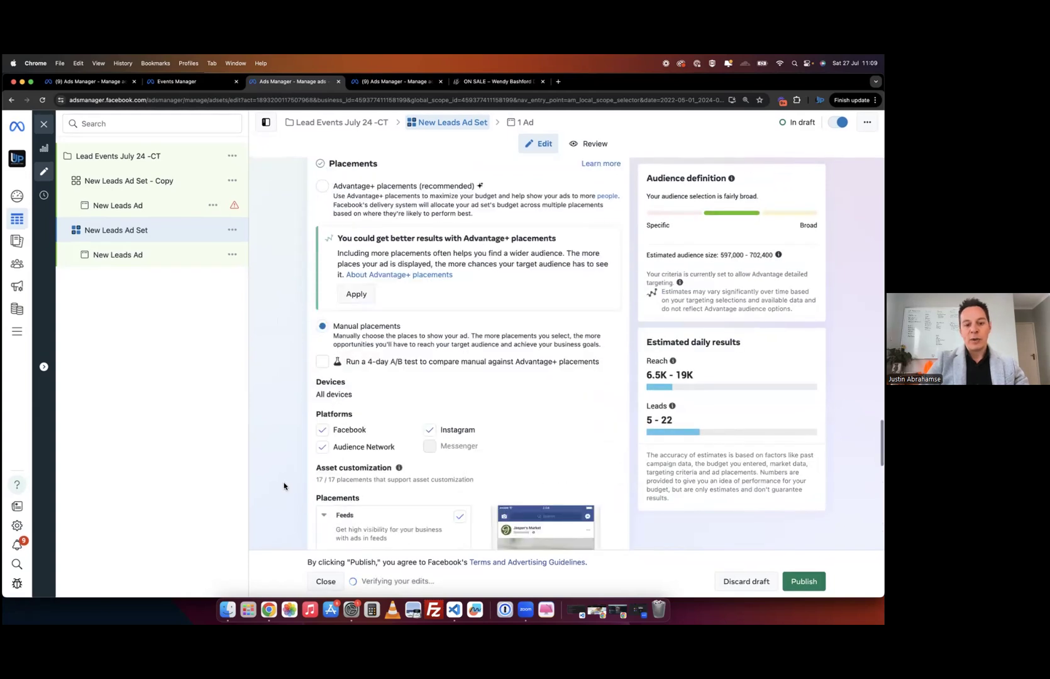
scroll(284, 486, down, 5)
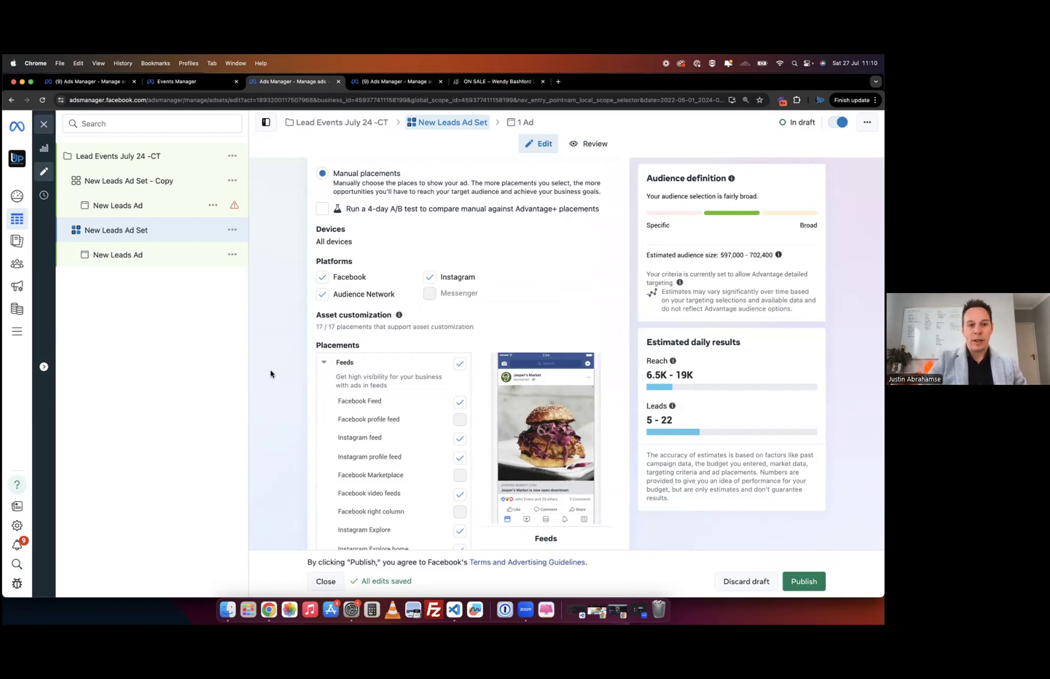
scroll(271, 375, up, 2)
scroll(285, 368, up, 4)
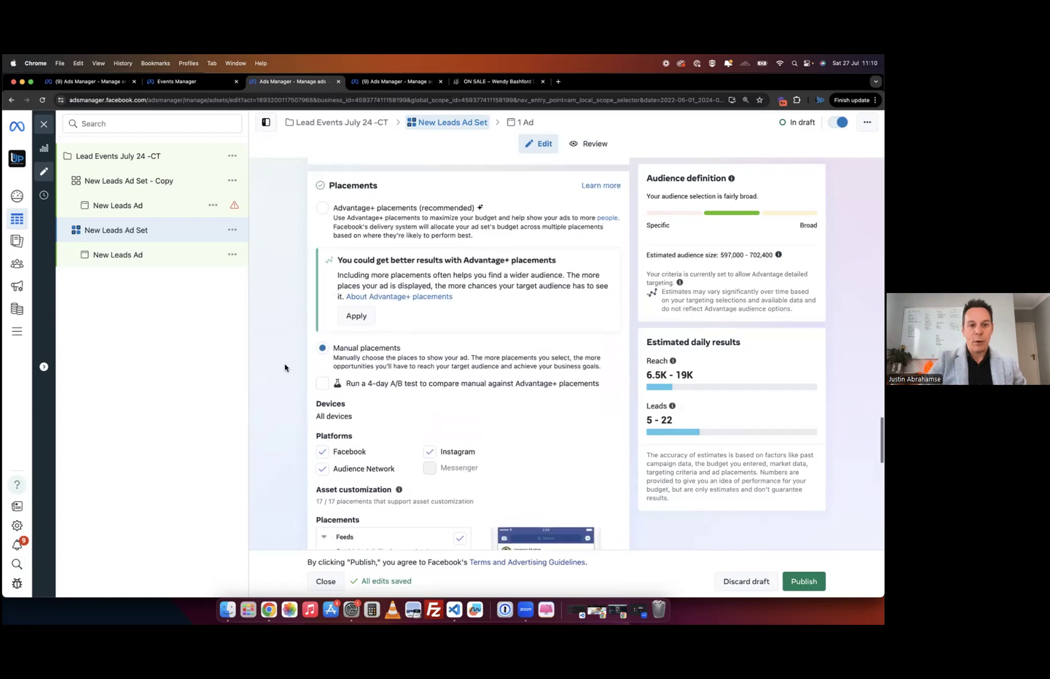
click(322, 207)
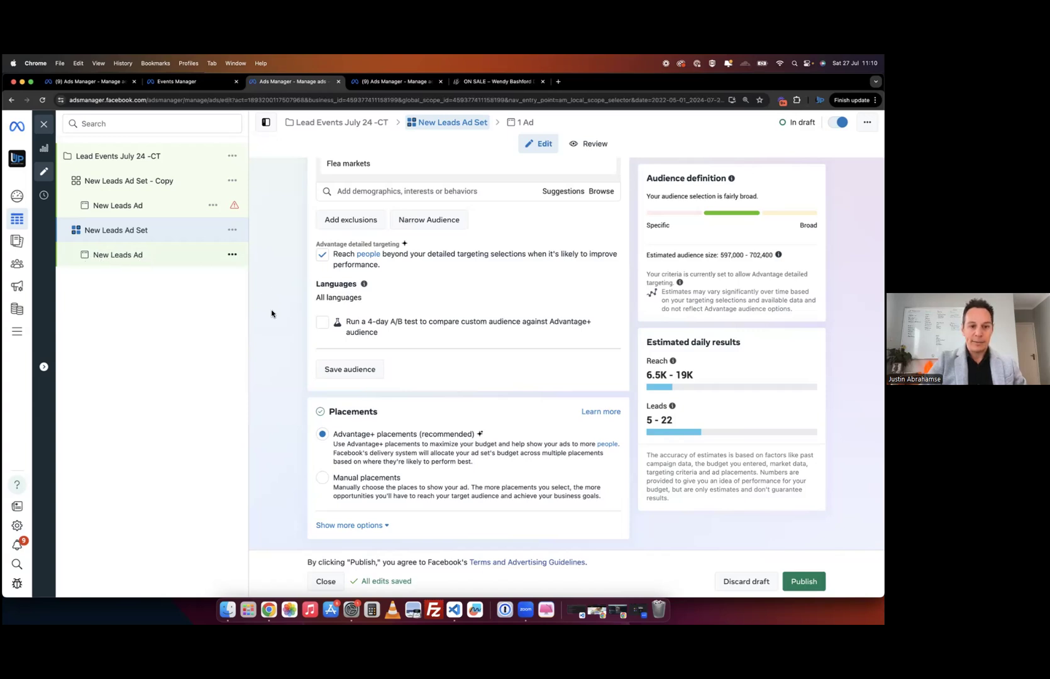
- Reopen the New Leads Ad Set settings, estimating 597,000–702,400 people in Western Cape
scroll(271, 312, down, 5)
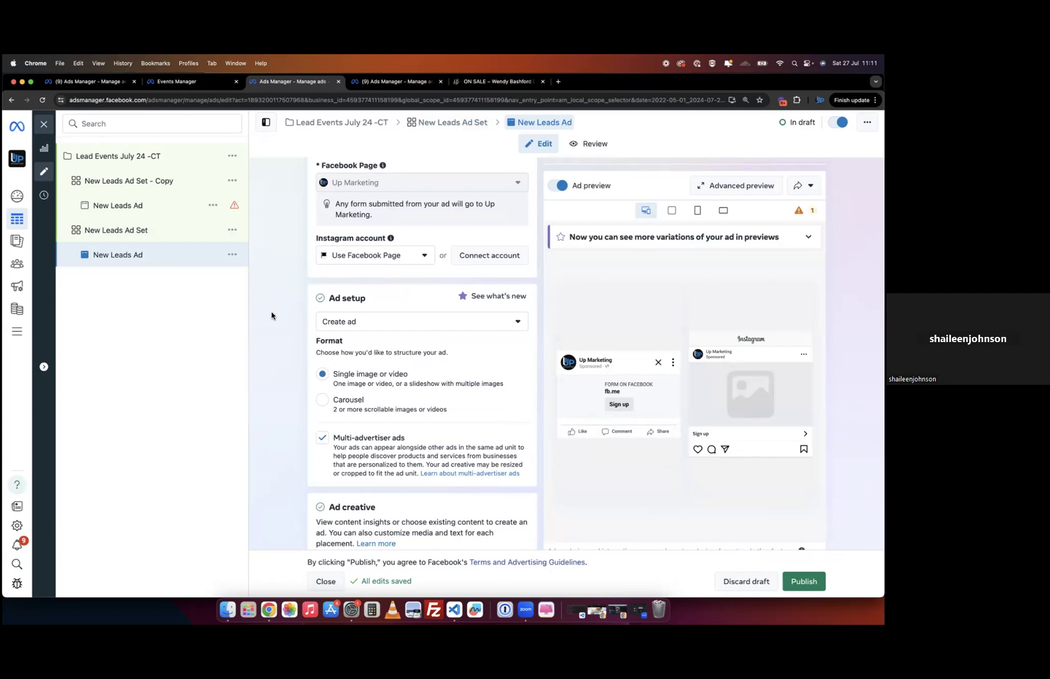
scroll(271, 311, up, 5)
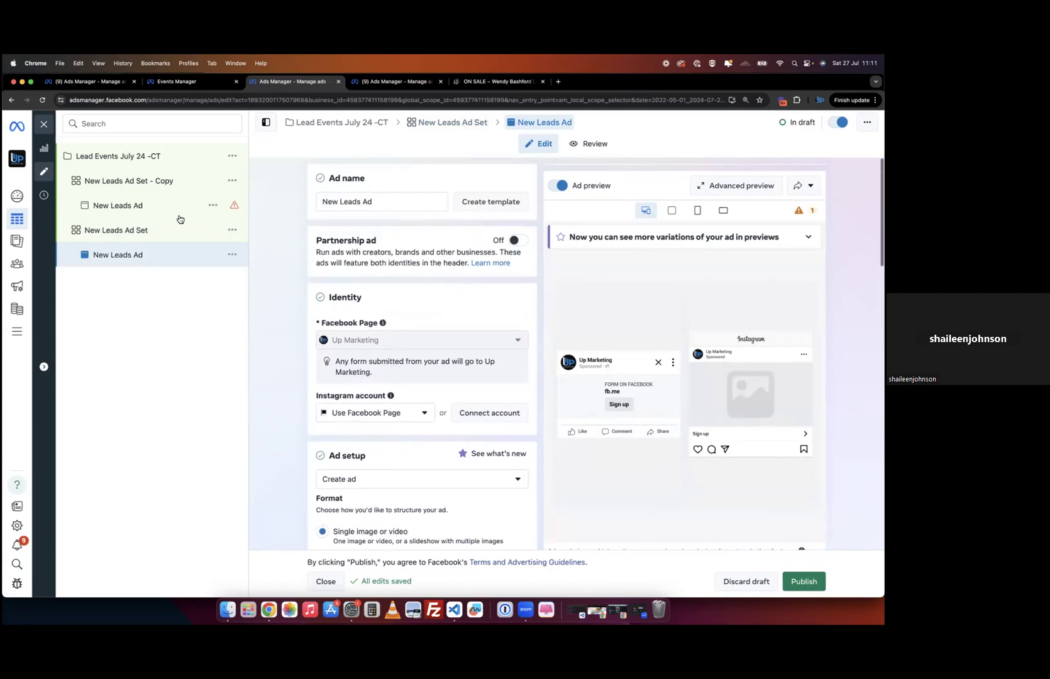
click(146, 230)
scroll(283, 395, down, 15)
scroll(283, 395, down, 6)
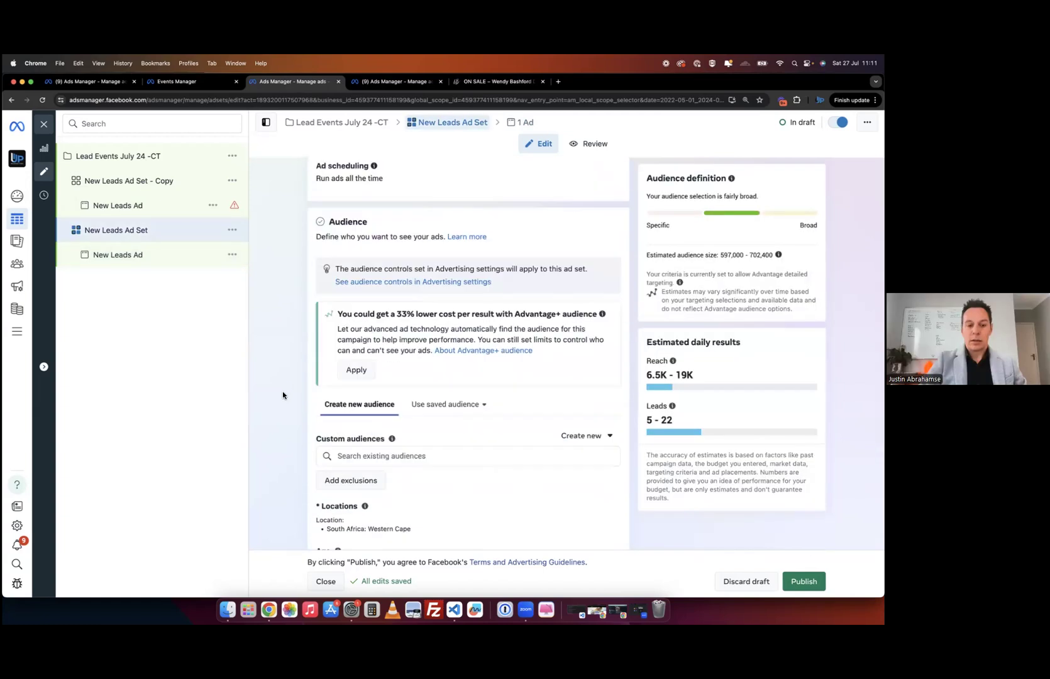
- Choose Manual placements for the New Leads Ad Set, covering all 17 placements
scroll(283, 394, down, 3)
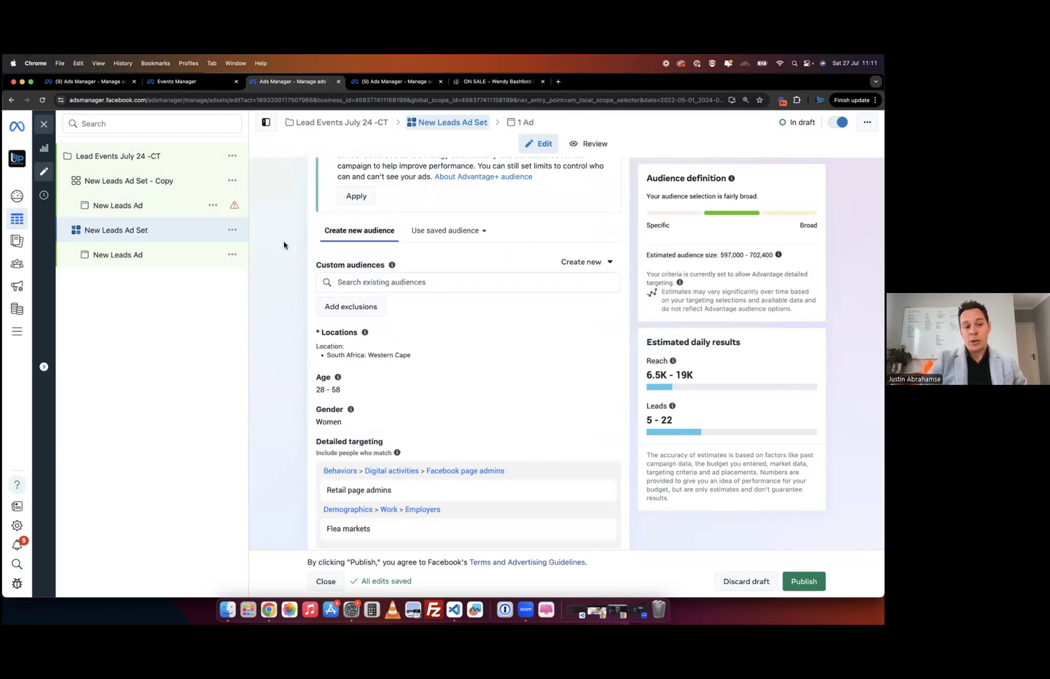
scroll(284, 246, down, 6)
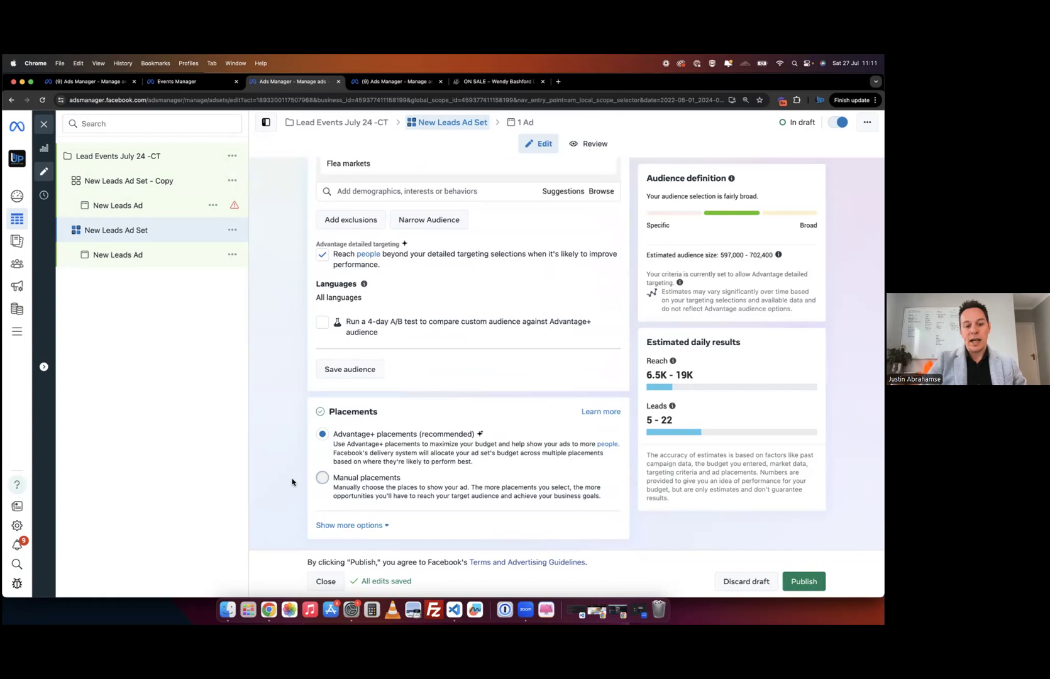
click(323, 478)
scroll(457, 353, down, 5)
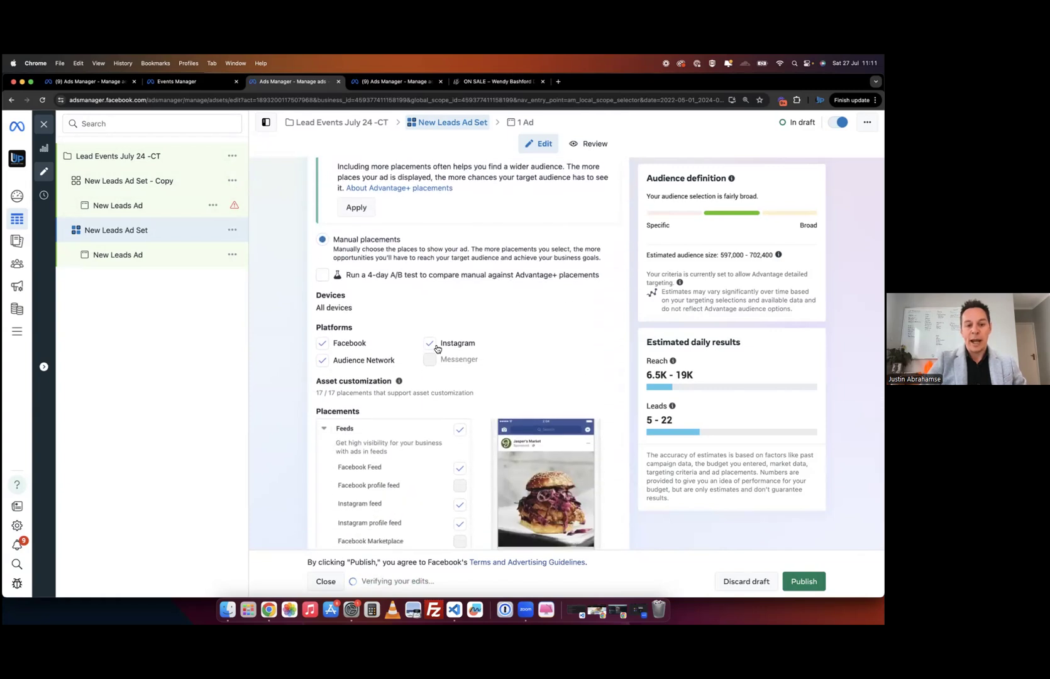
- Limit the ad set to Facebook by removing Instagram and Audience Network, then open the New Leads Ad
click(432, 344)
click(323, 361)
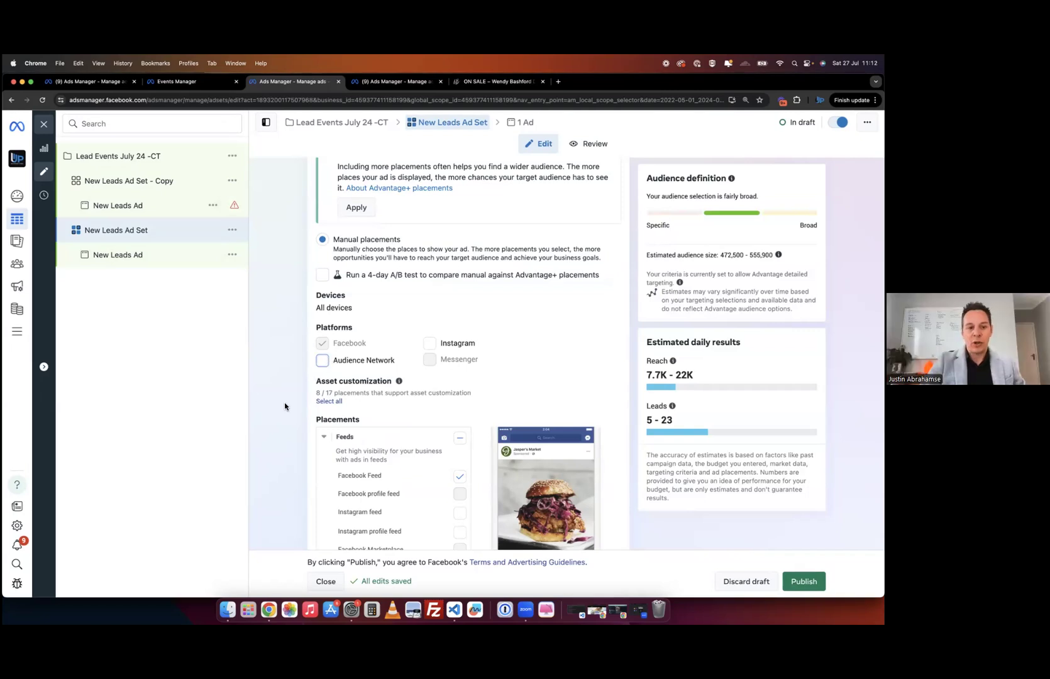
scroll(284, 406, down, 3)
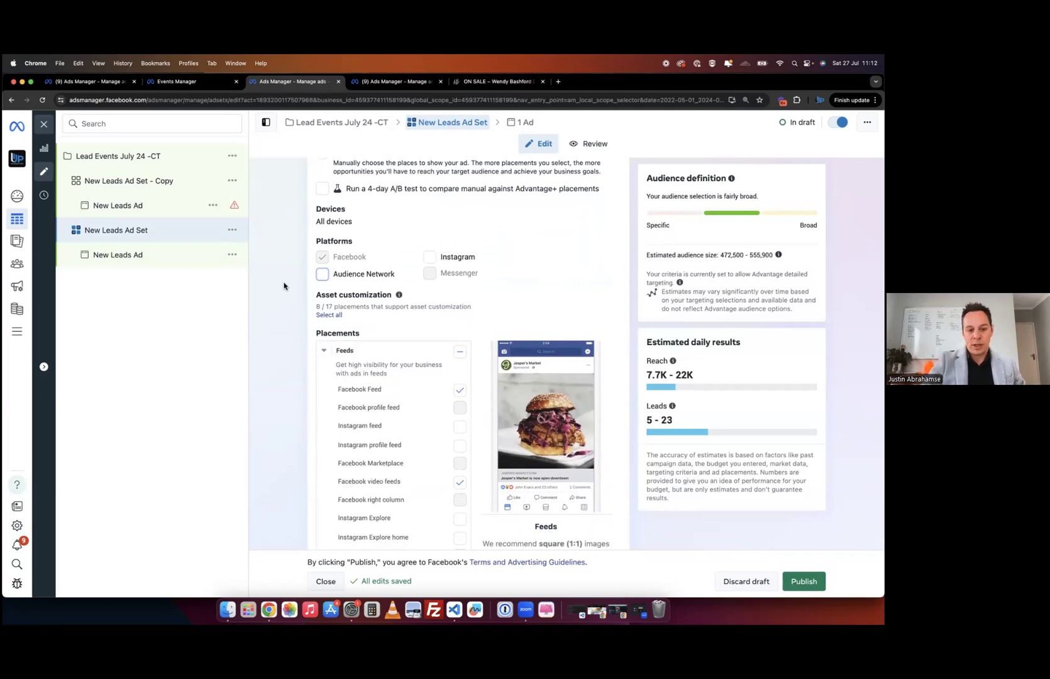
scroll(284, 286, down, 6)
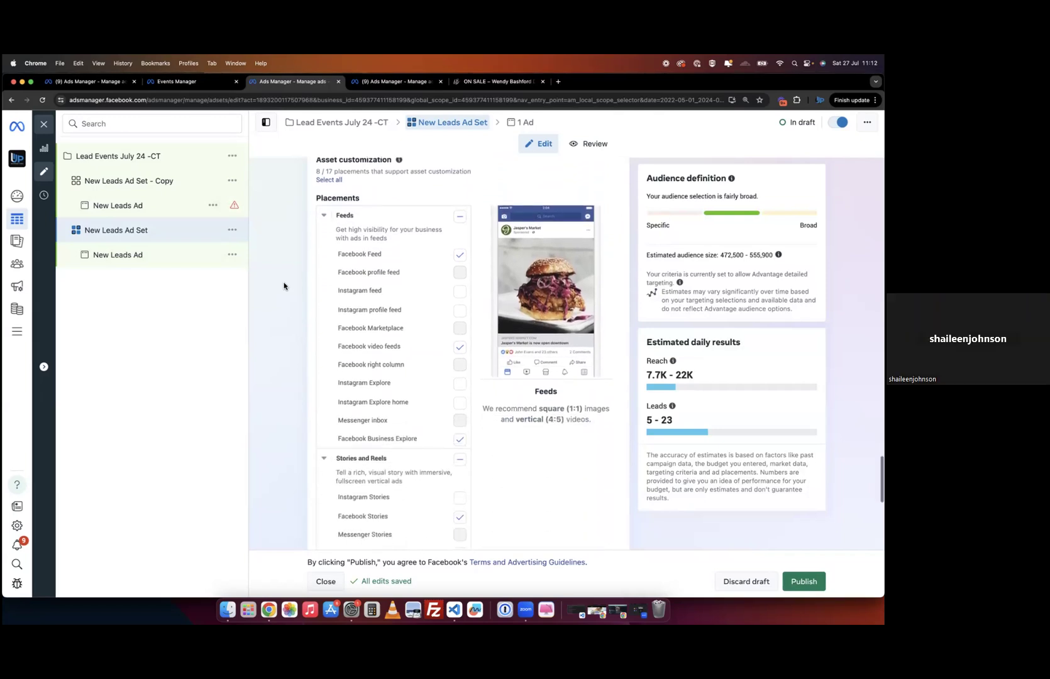
click(160, 260)
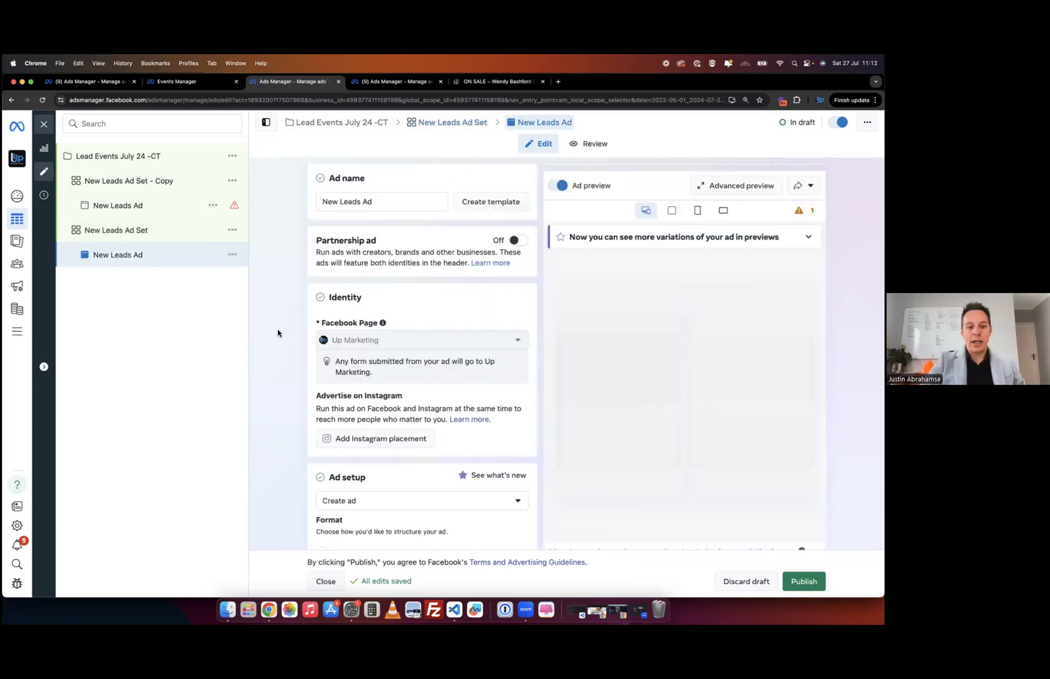
- Replace the ad name with 'Dress CT'
scroll(277, 329, down, 2)
scroll(282, 322, up, 2)
drag(371, 202, 316, 209)
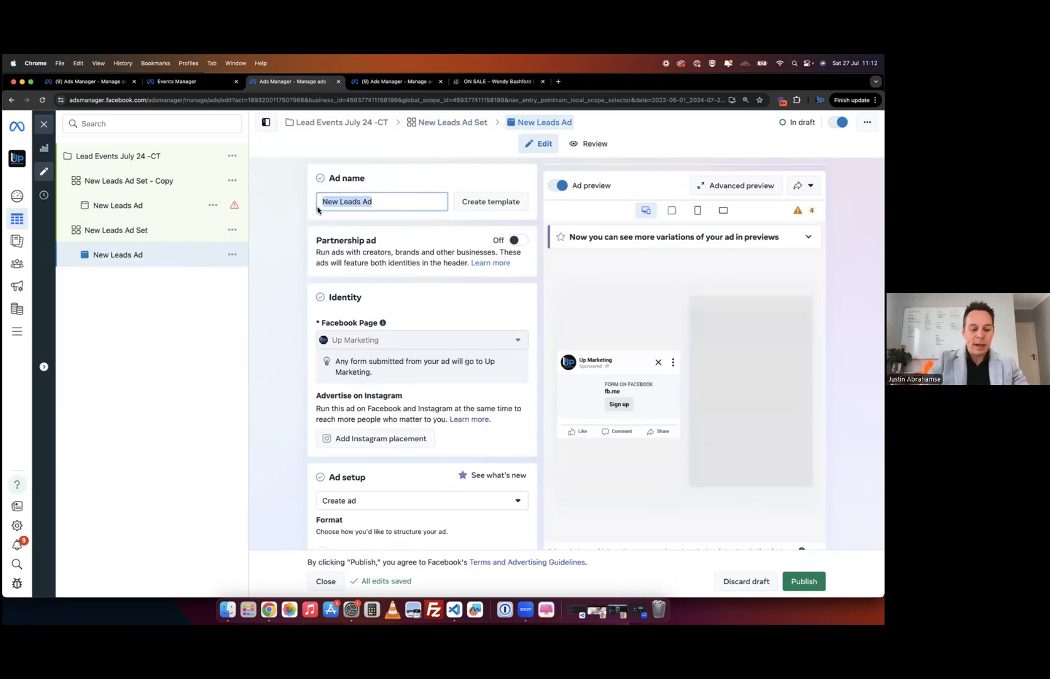
text(D)
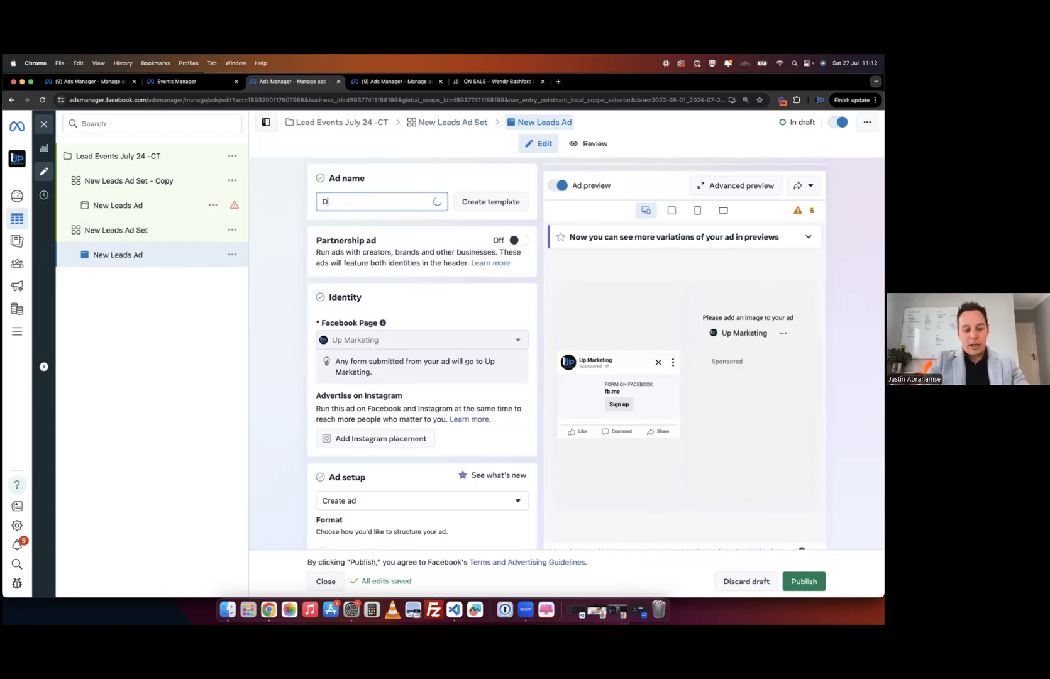
text(ress CT)
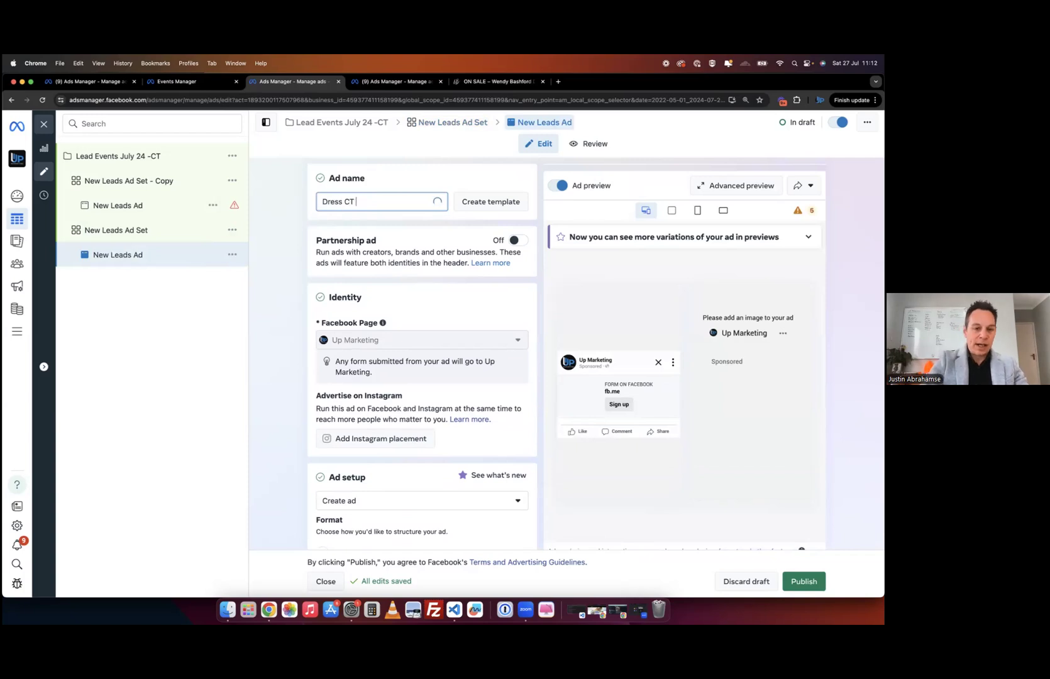
scroll(292, 284, down, 3)
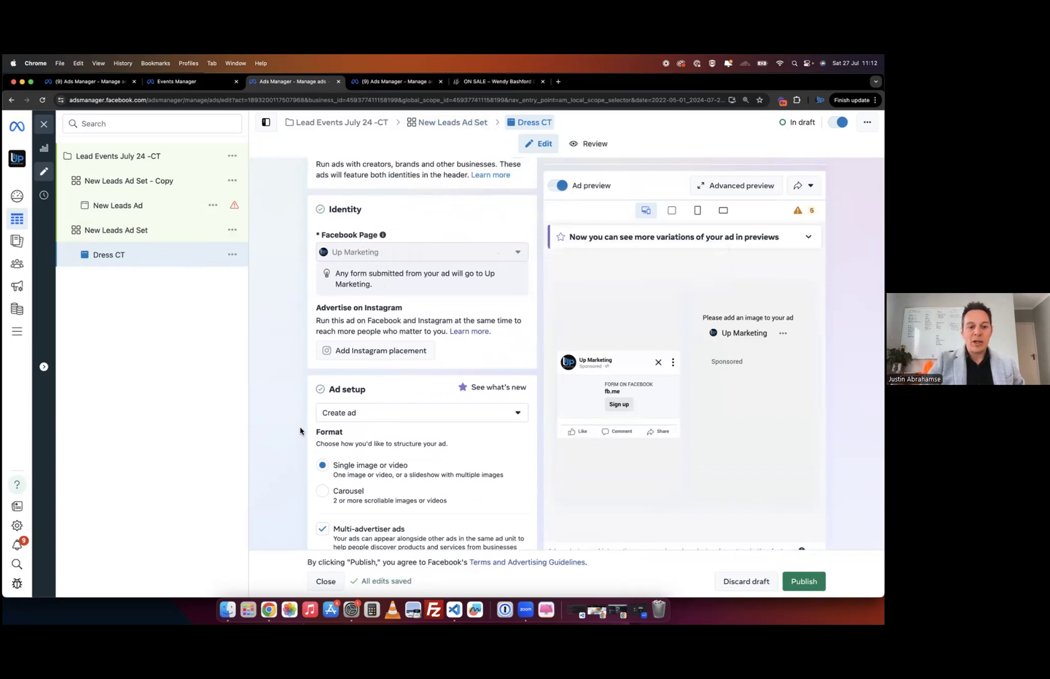
scroll(356, 370, down, 4)
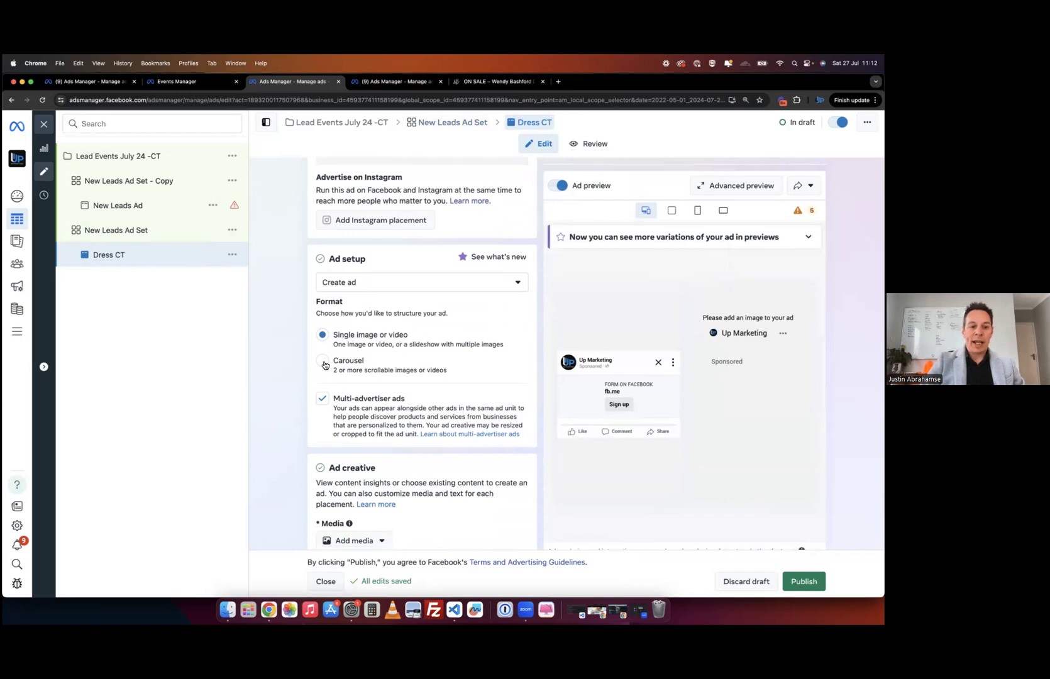
- Try the Carousel format and its card options, then return to Single image or video
click(442, 375)
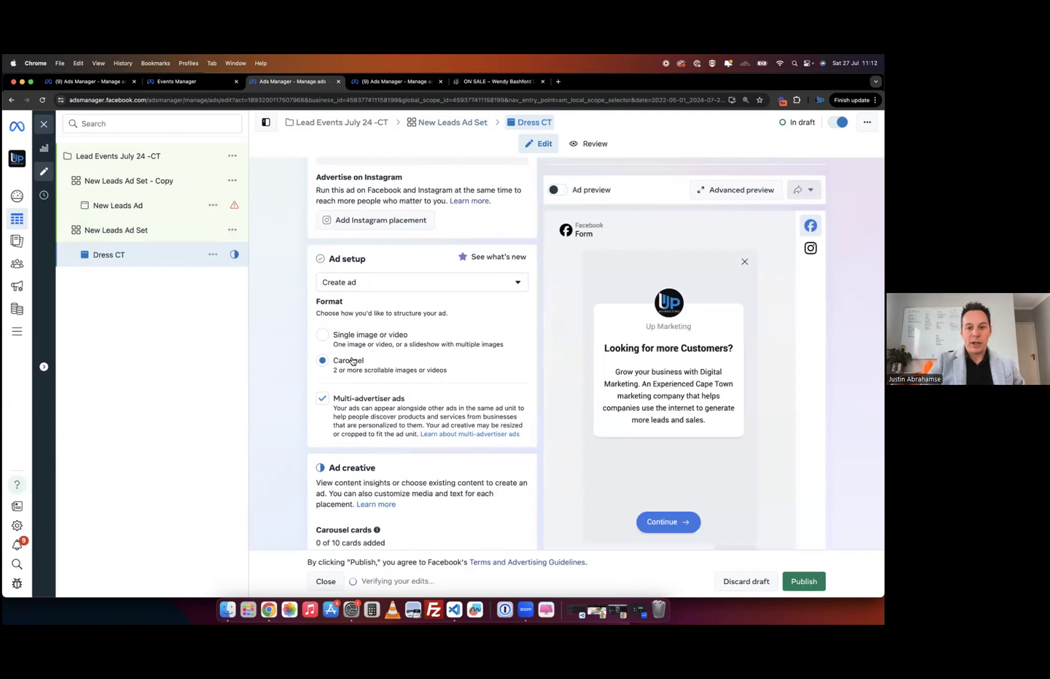
scroll(352, 453, down, 3)
click(346, 390)
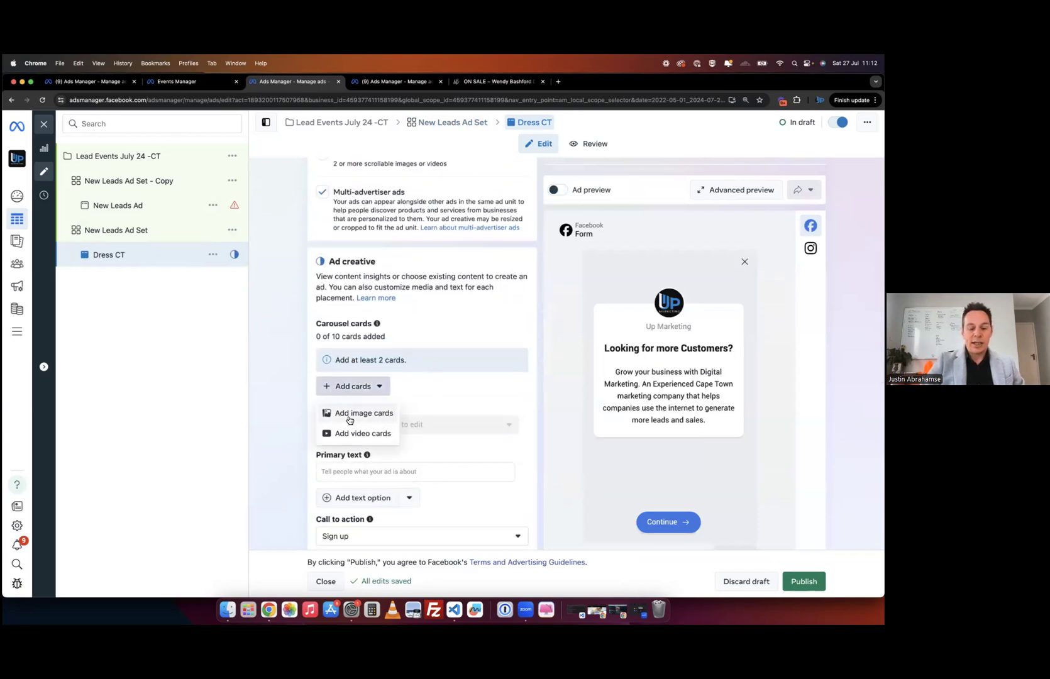
scroll(325, 247, up, 5)
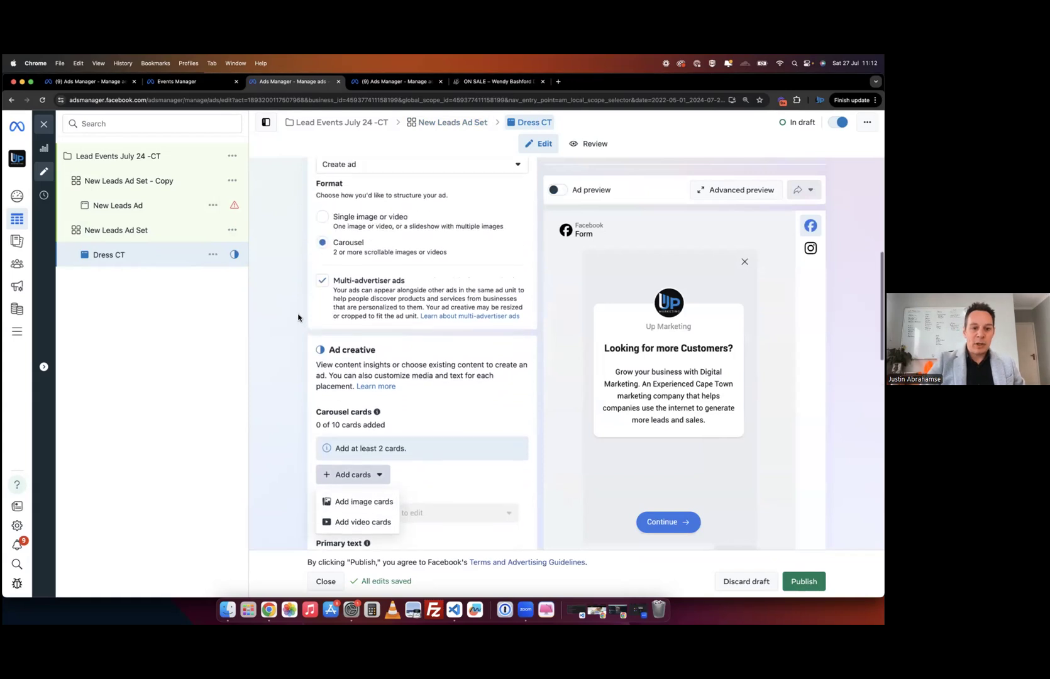
click(322, 281)
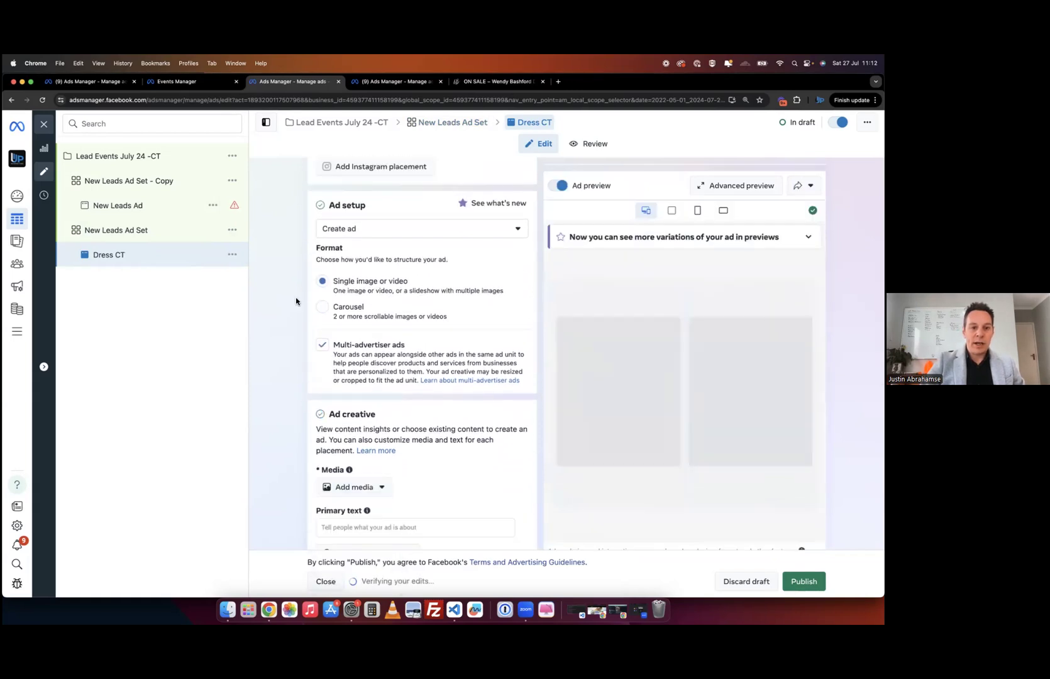
scroll(374, 281, up, 2)
- Review the Ad setup choices, keeping Create ad
click(374, 303)
mouse_move(347, 350)
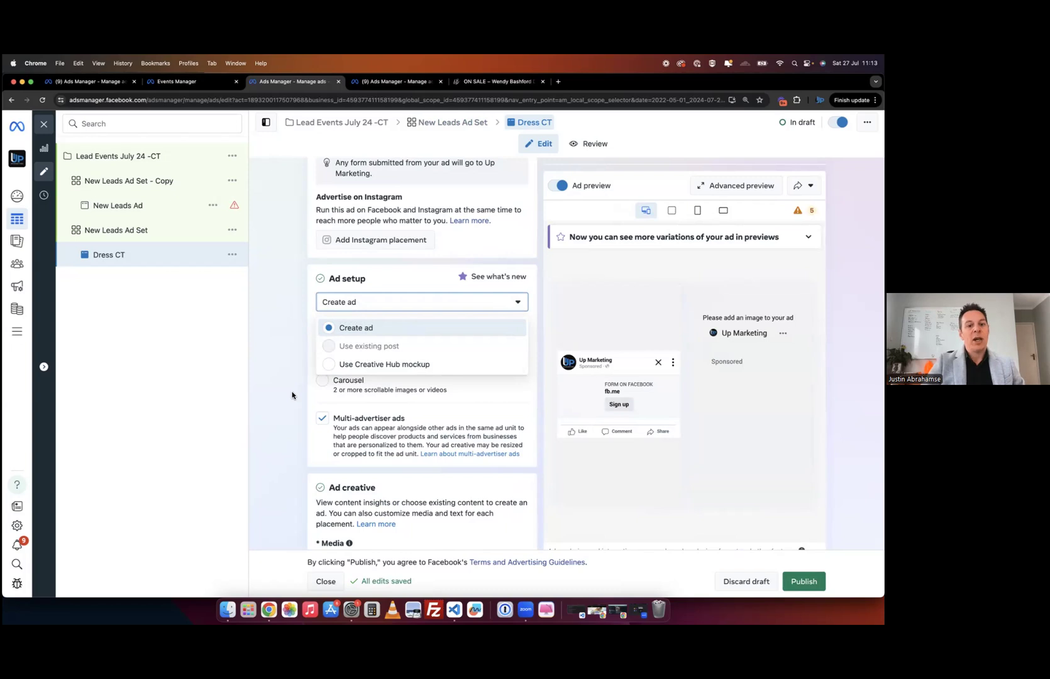
scroll(293, 395, up, 3)
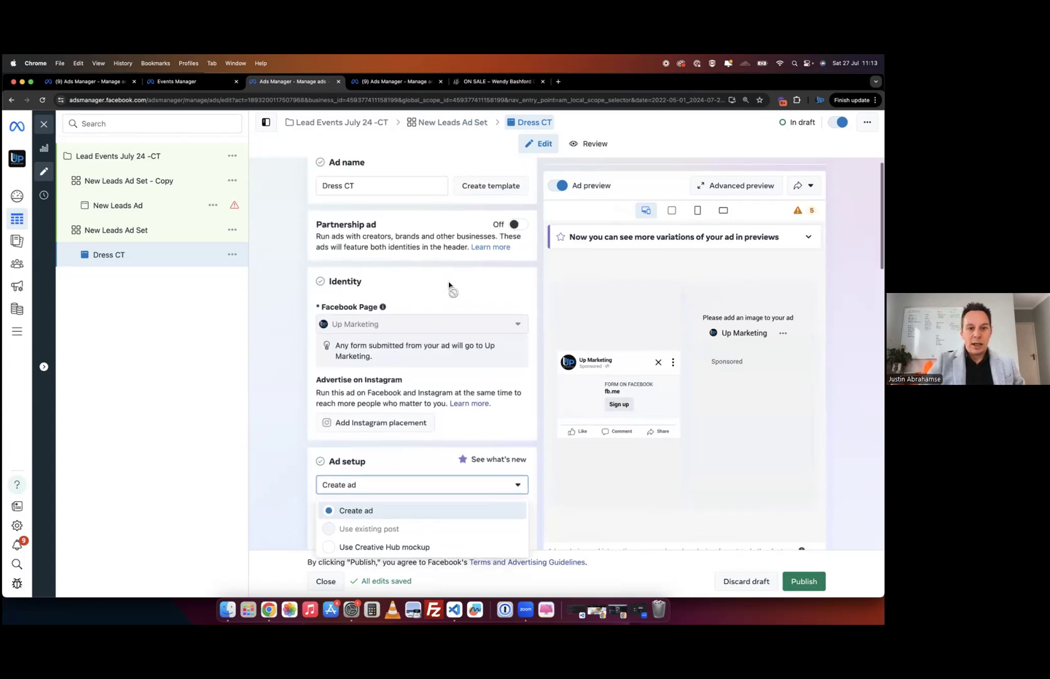
scroll(335, 465, down, 2)
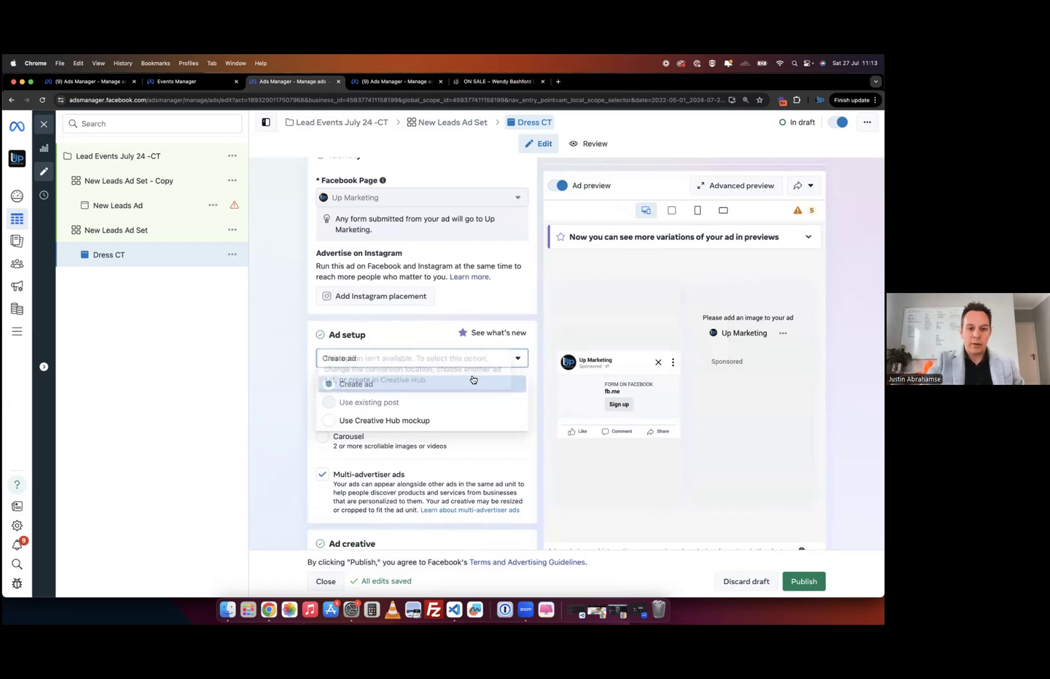
click(277, 429)
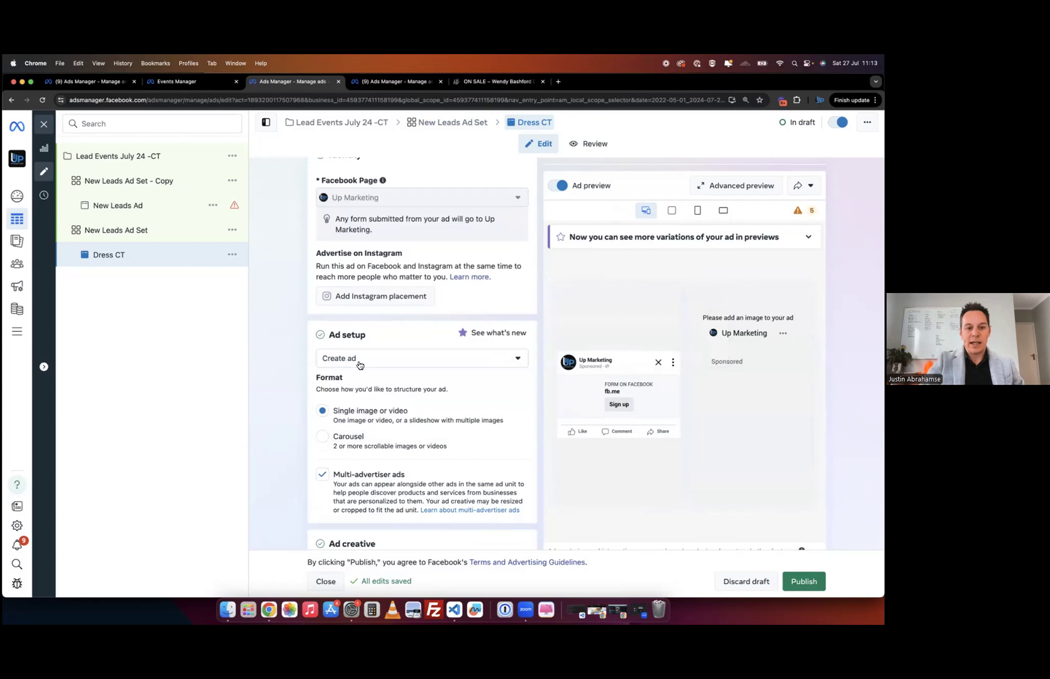
- Bring up the Add media options for the ad's image or video
scroll(289, 412, down, 1)
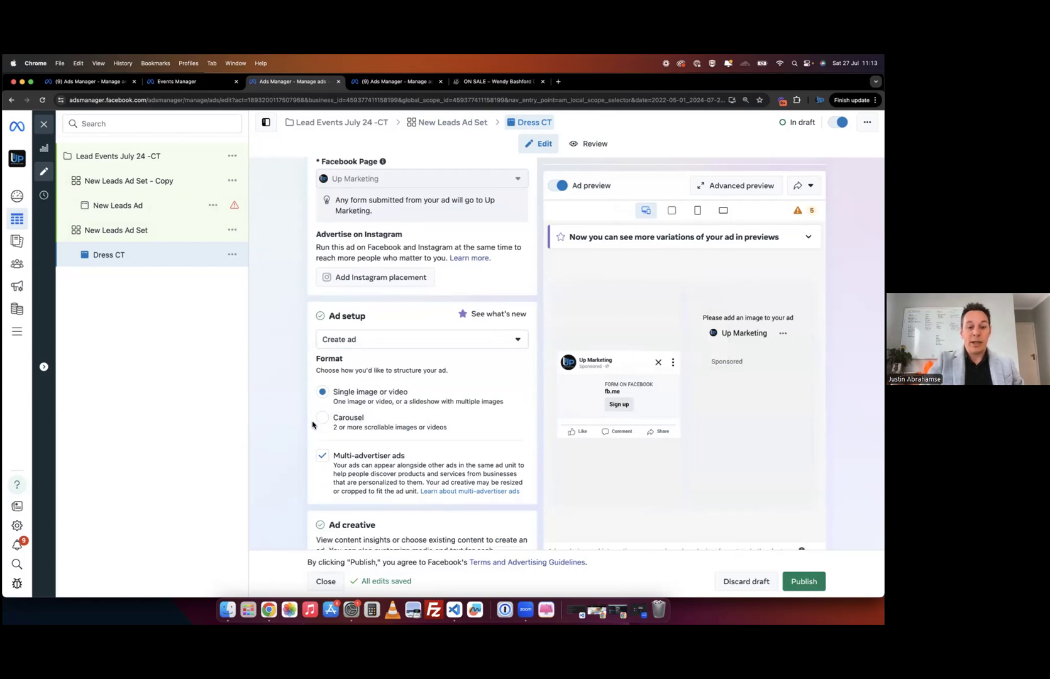
scroll(296, 409, down, 3)
scroll(293, 381, down, 3)
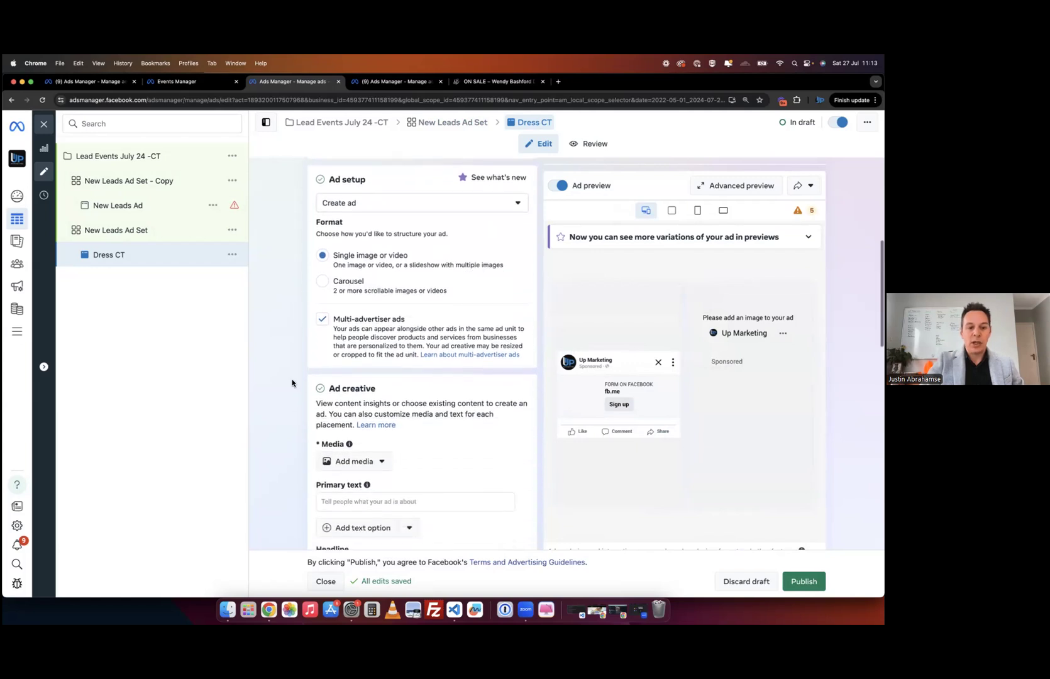
scroll(305, 522, down, 2)
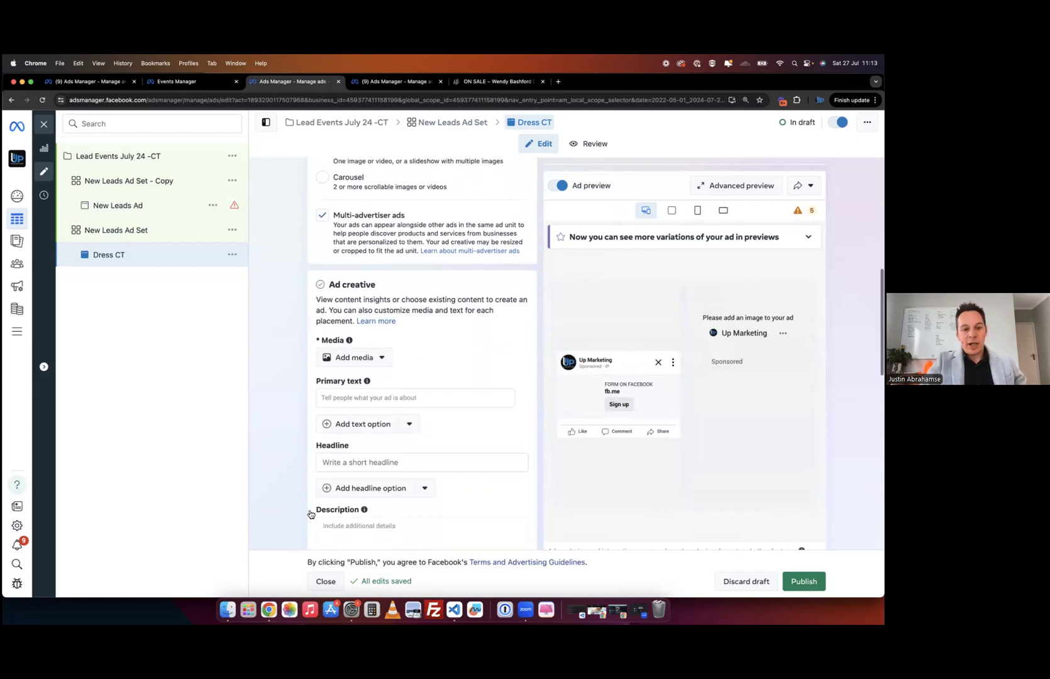
click(340, 357)
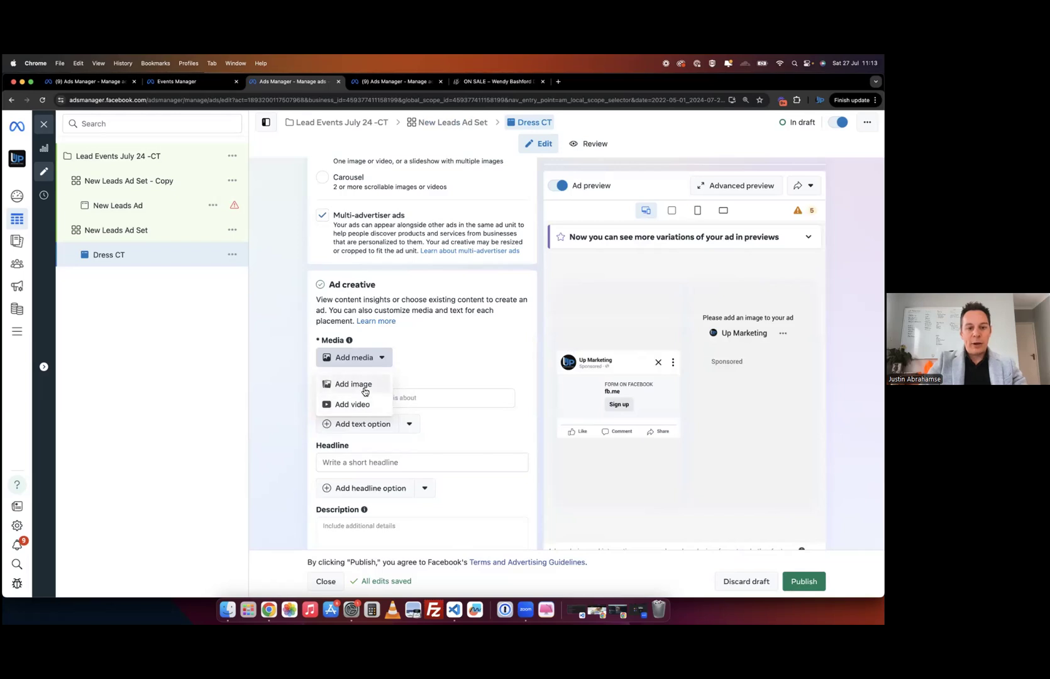
- Add the image 2.png_105 as the Dress CT ad's media, accepting the default crop and optimization
click(353, 384)
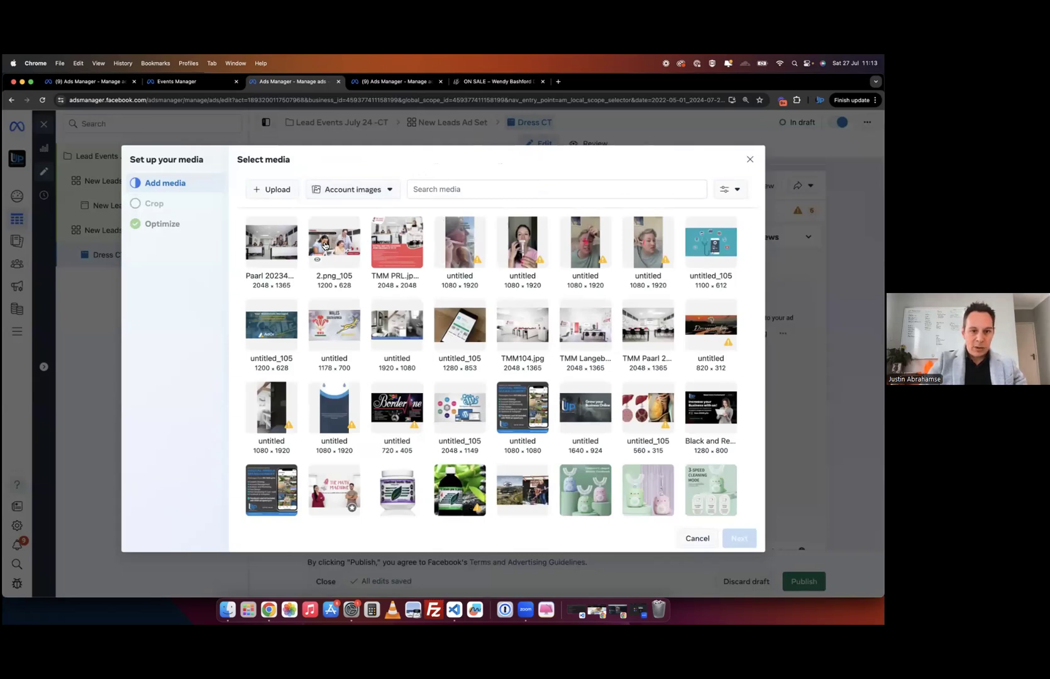
click(339, 241)
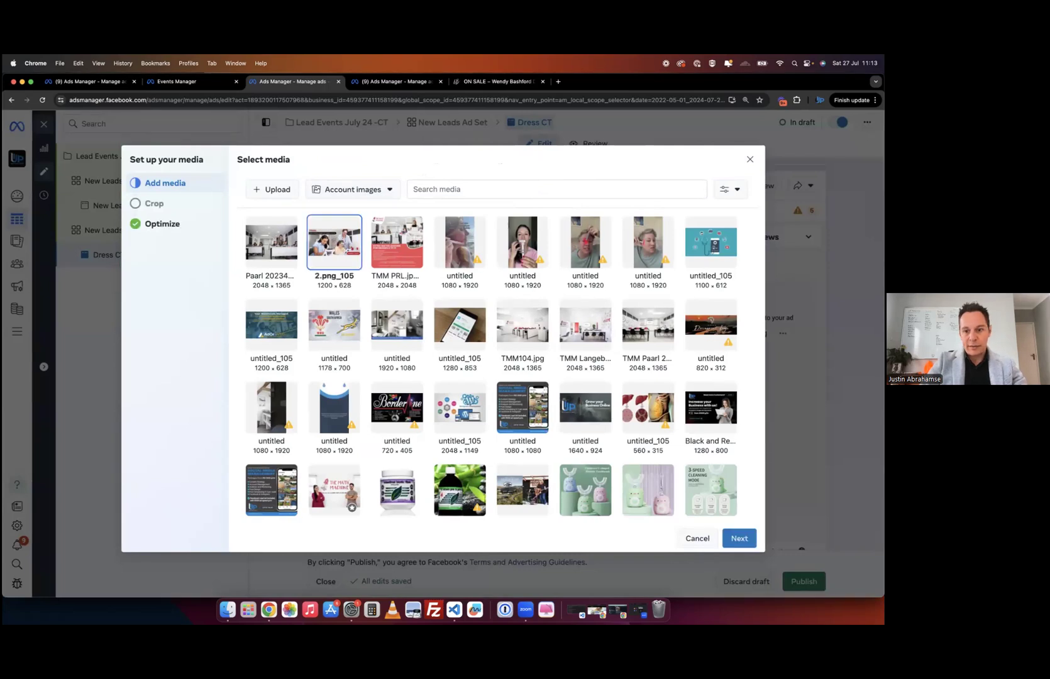
click(739, 539)
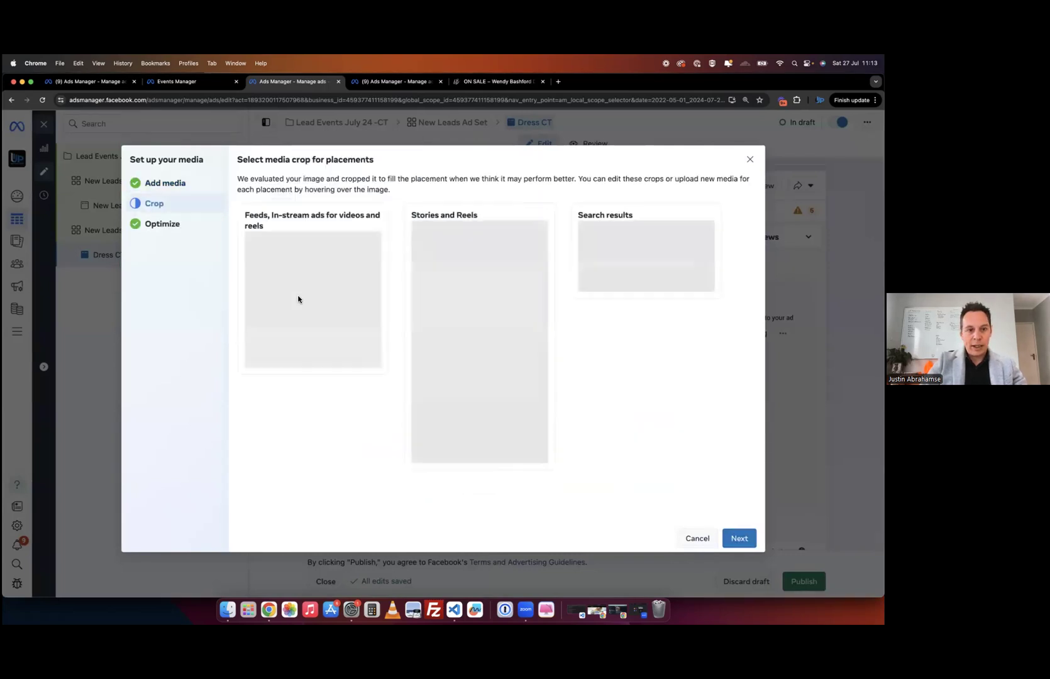
click(738, 538)
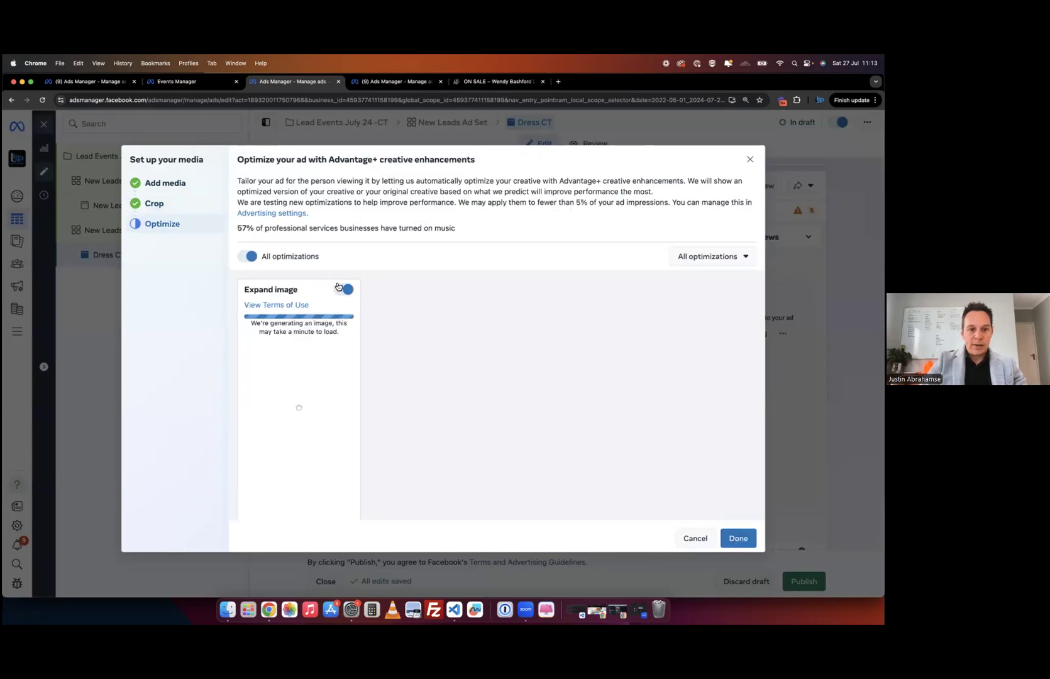
click(729, 538)
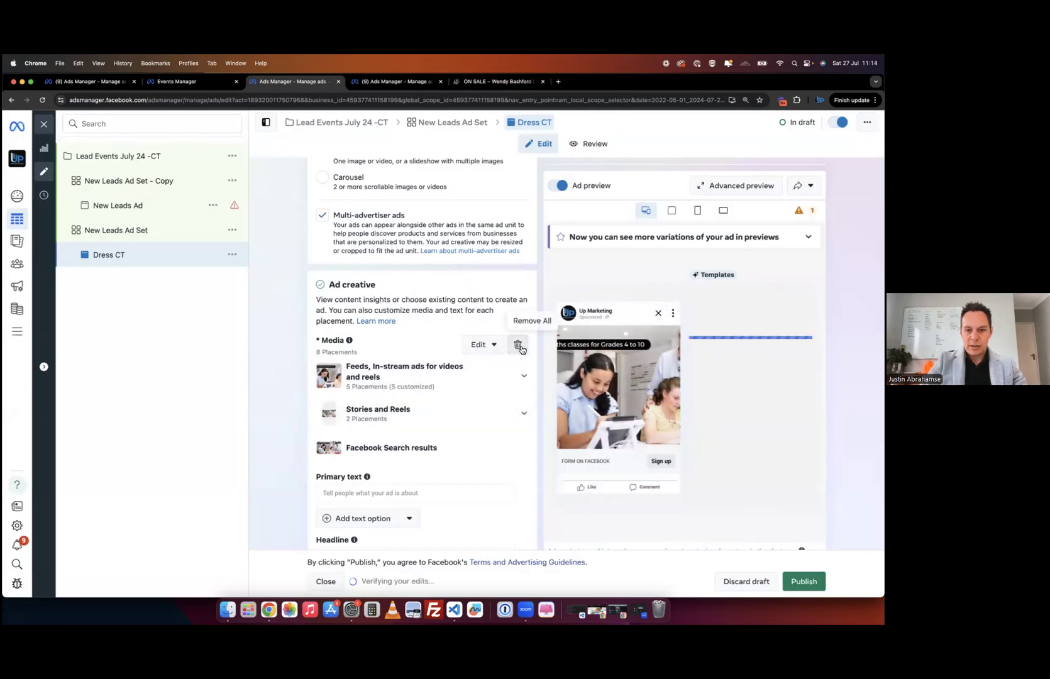
- Edit the media so the Feeds placements use the Original uncropped image
click(480, 345)
click(484, 372)
click(483, 347)
click(485, 368)
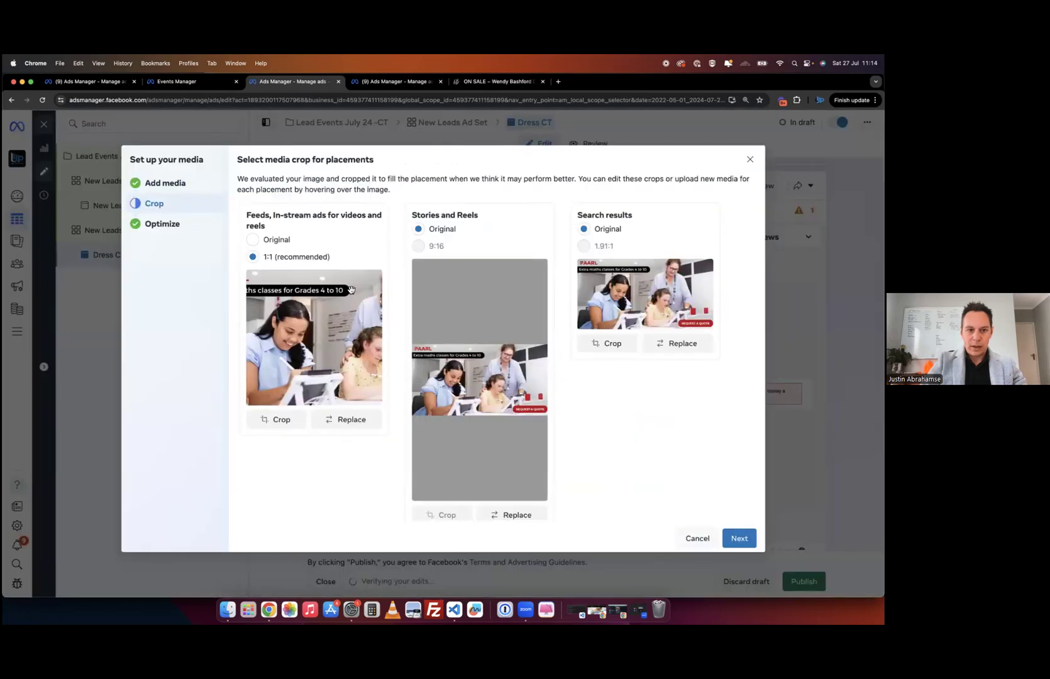
click(253, 240)
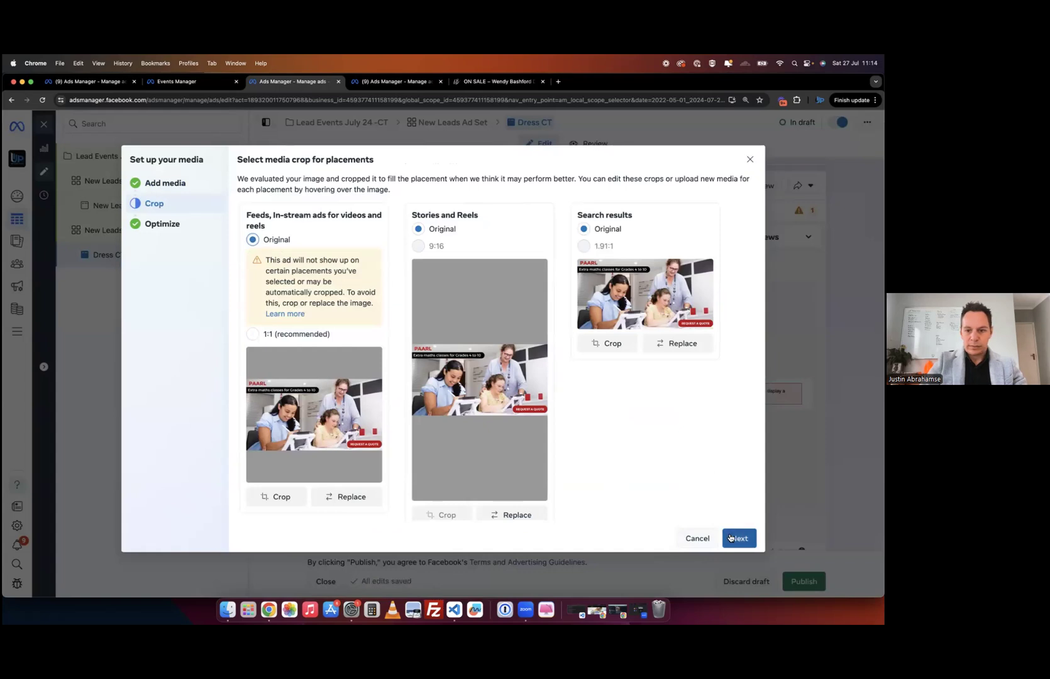
click(740, 538)
click(739, 539)
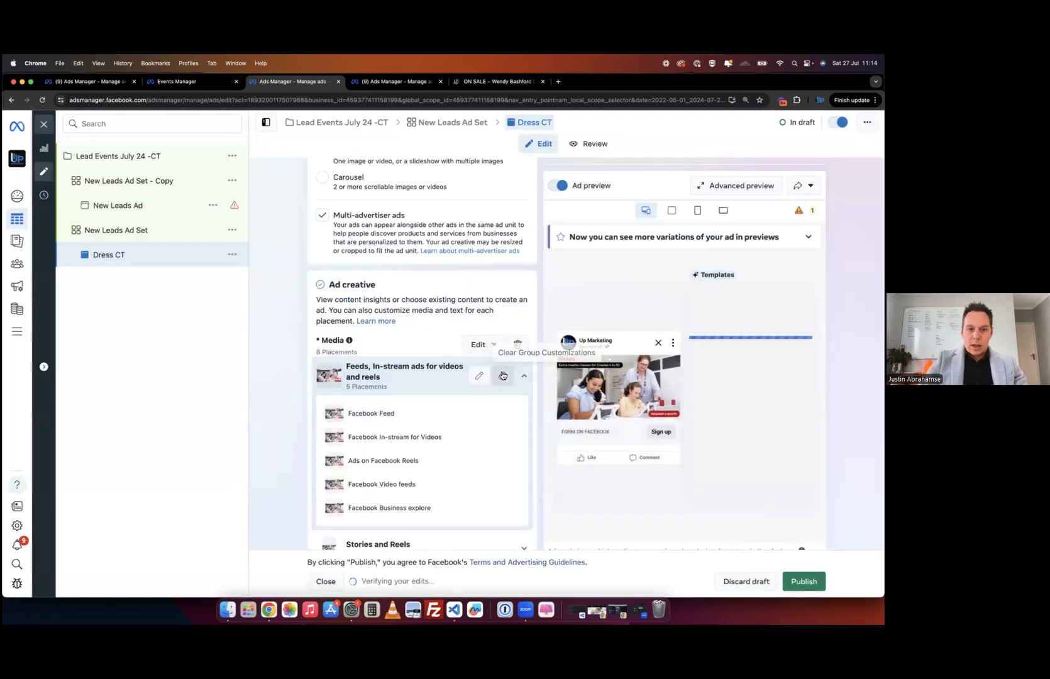
click(524, 376)
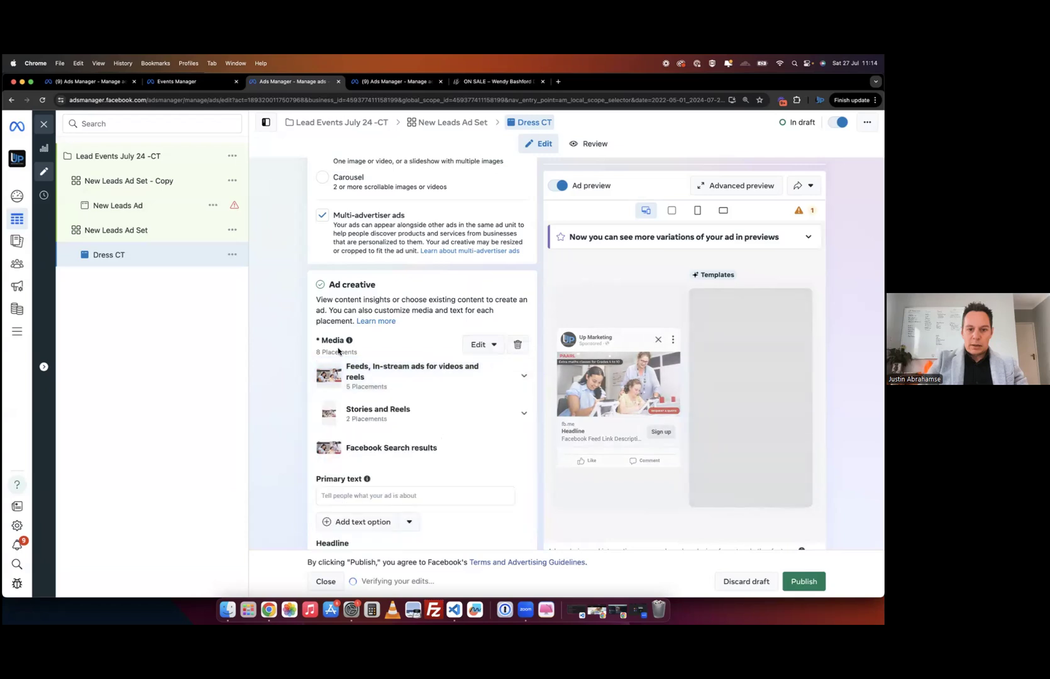
scroll(273, 378, down, 1)
scroll(273, 378, down, 3)
click(360, 270)
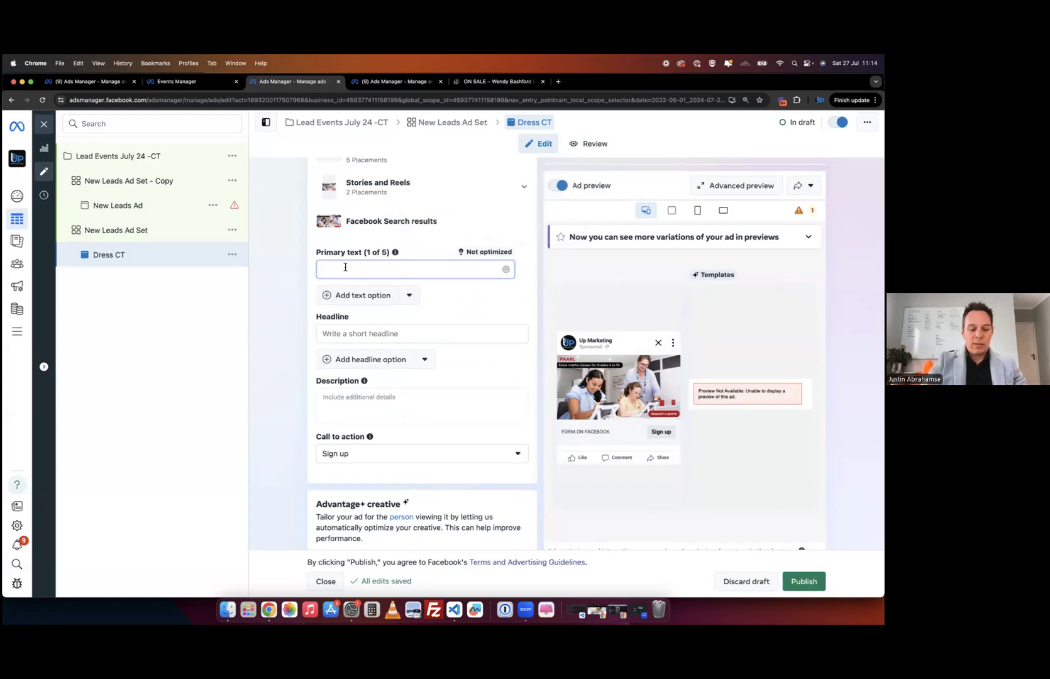
- Add a 'Contact us for more' line to the primary text and set the headline 'Grow your Store revenue'
scroll(368, 269, up, 2)
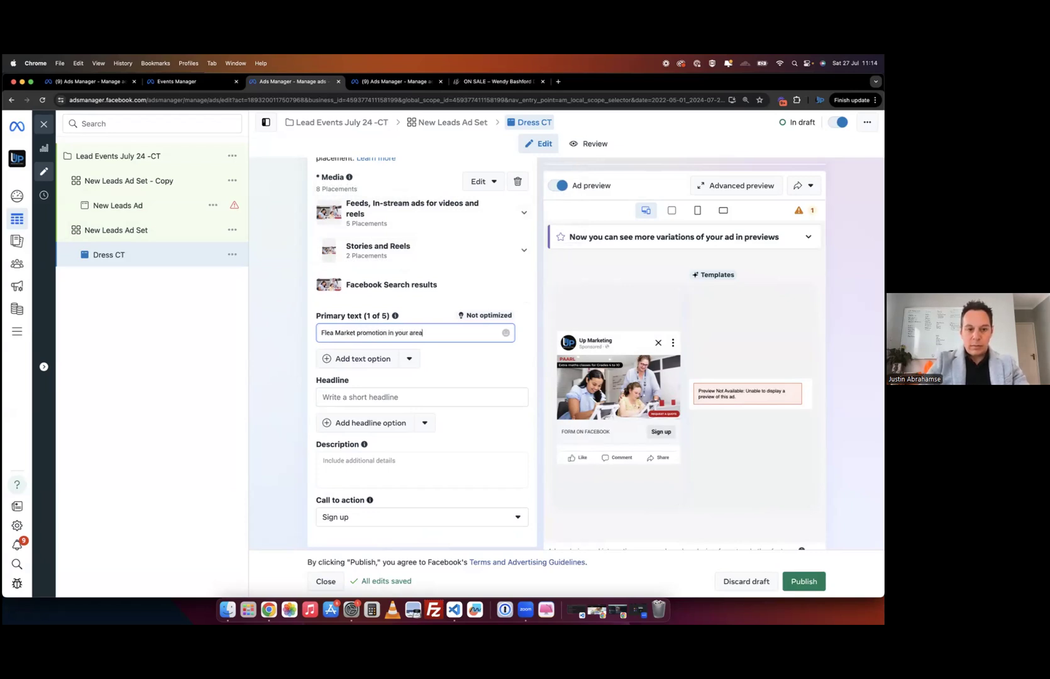
key(Return)
key(Return)
text(Con)
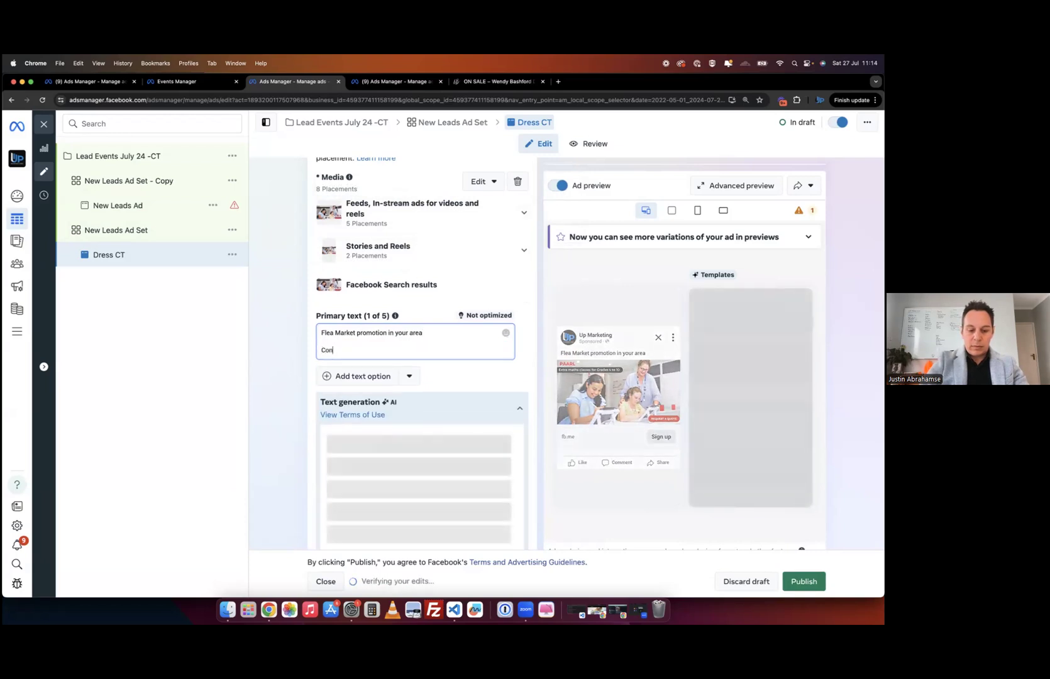
text(tact us for more)
scroll(295, 426, down, 5)
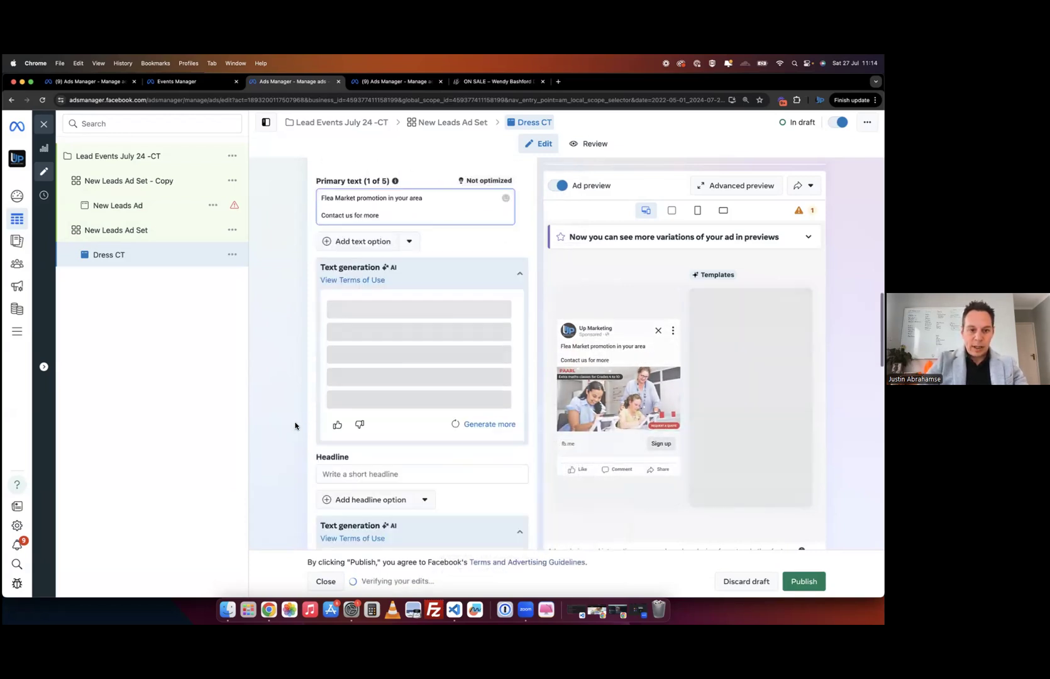
text(Grow y)
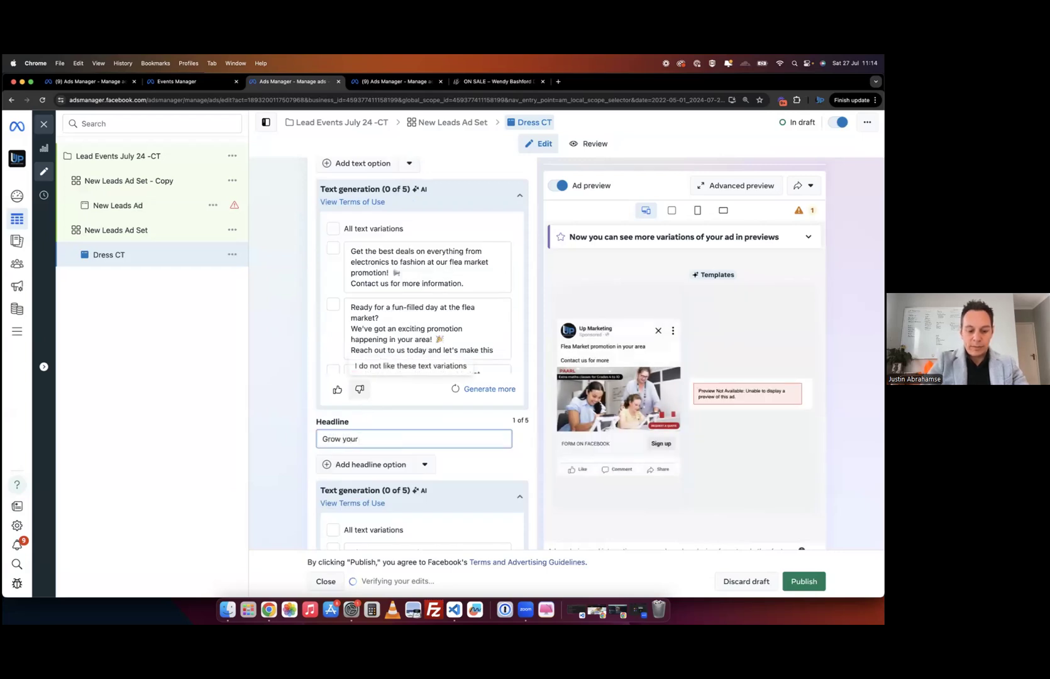
text(our)
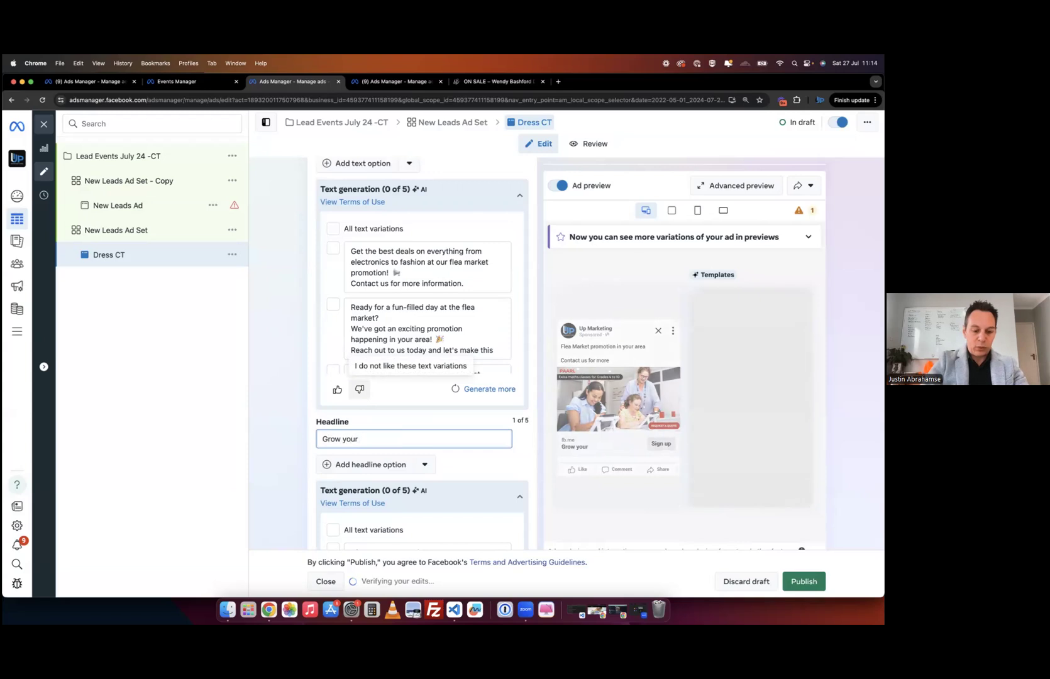
text( Store revenue)
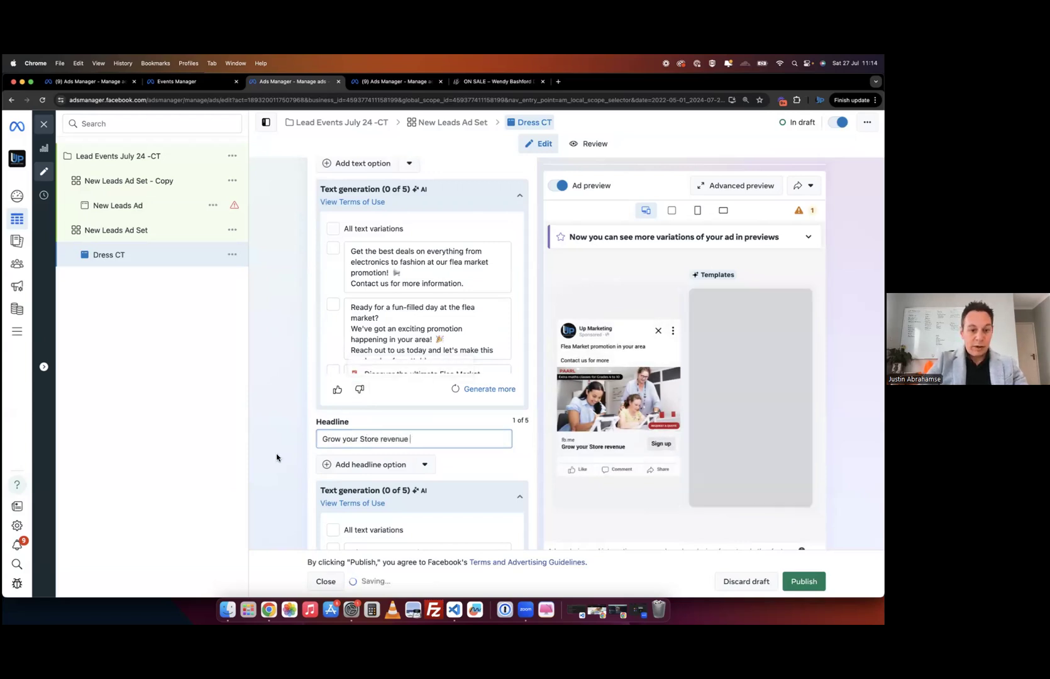
- Tick the best-deals and fun-filled flea market AI text variations, making it 2 of 5
scroll(277, 457, down, 3)
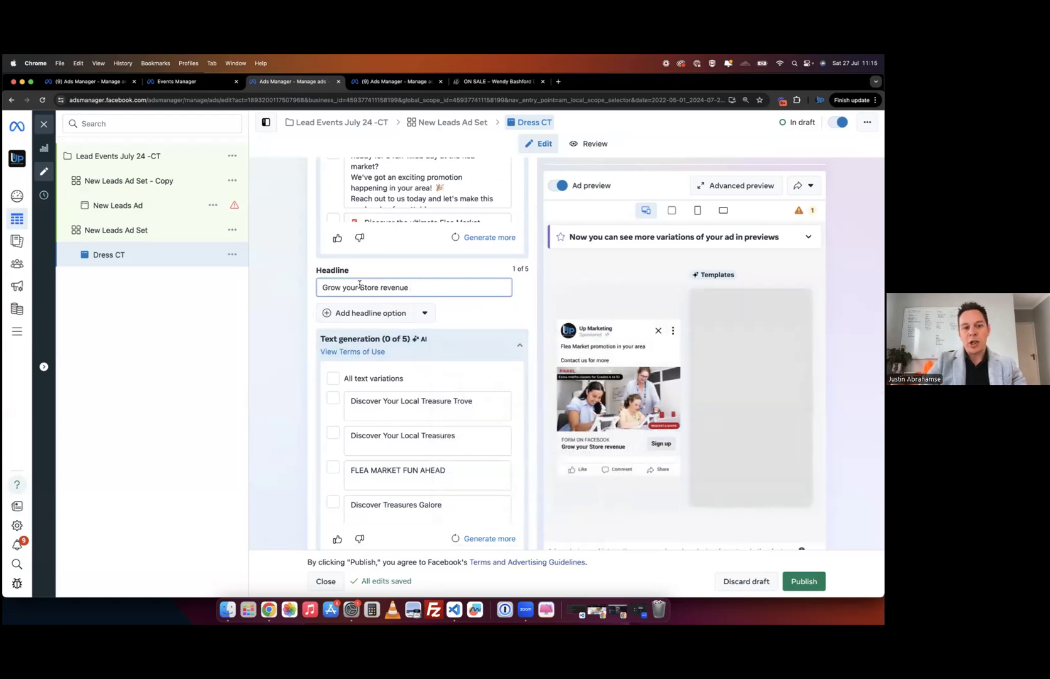
scroll(282, 306, up, 1)
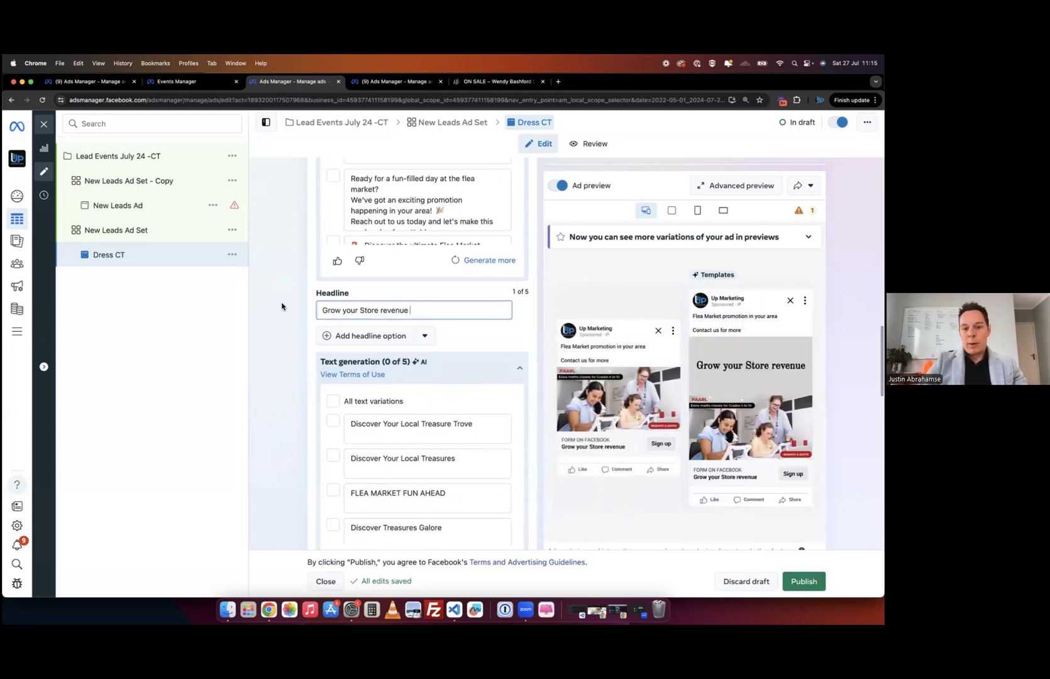
mouse_move(421, 372)
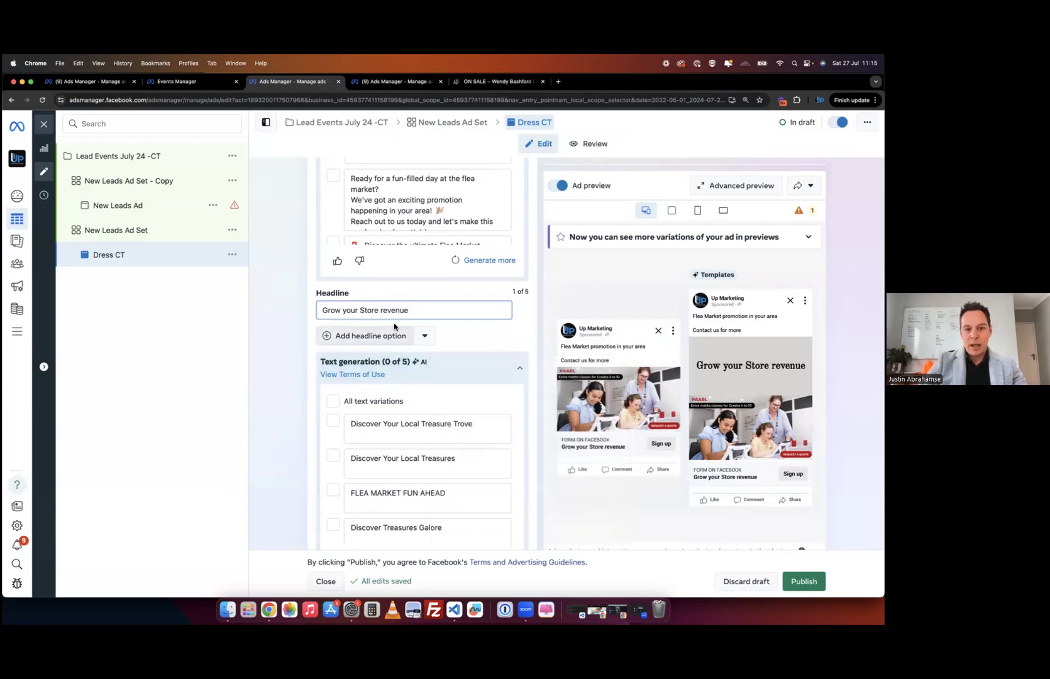
scroll(290, 369, up, 3)
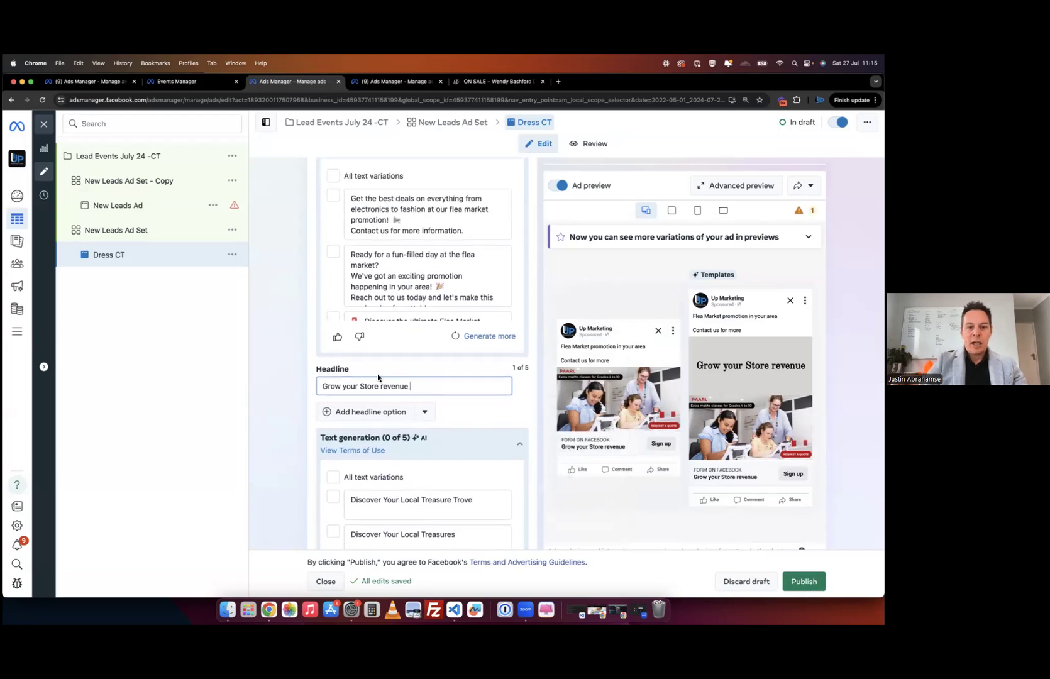
scroll(376, 379, up, 2)
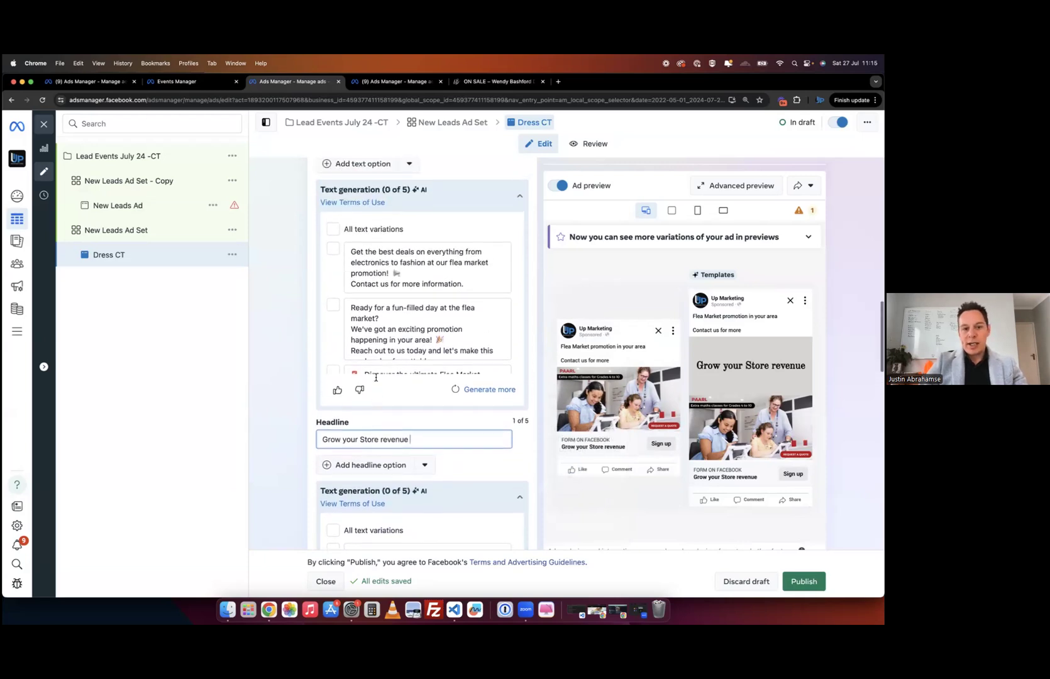
click(333, 263)
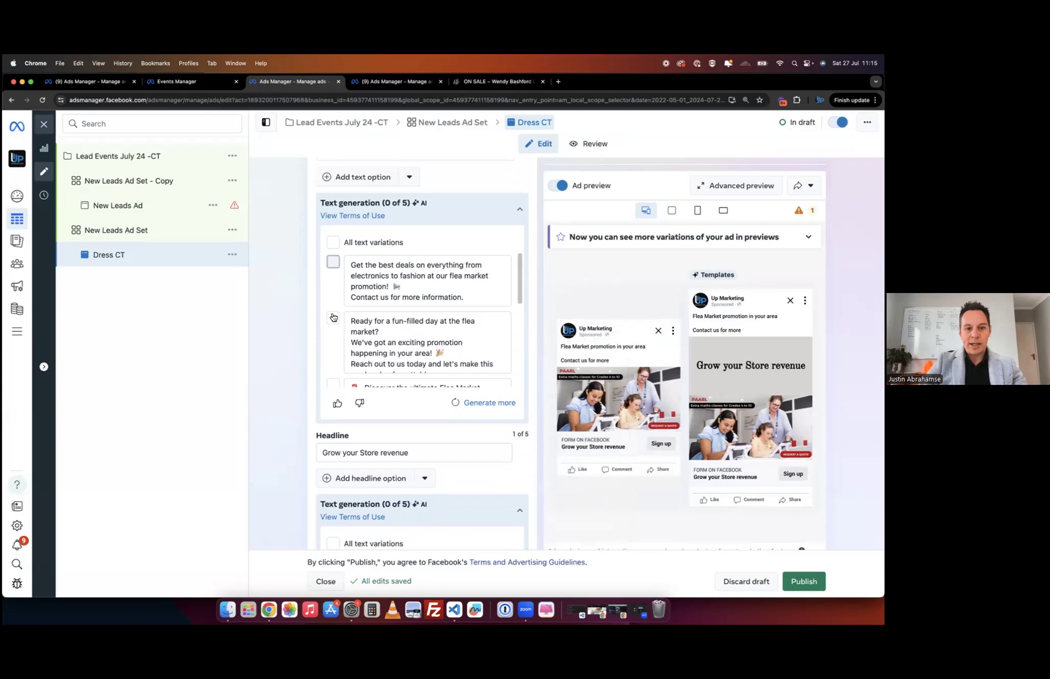
click(333, 318)
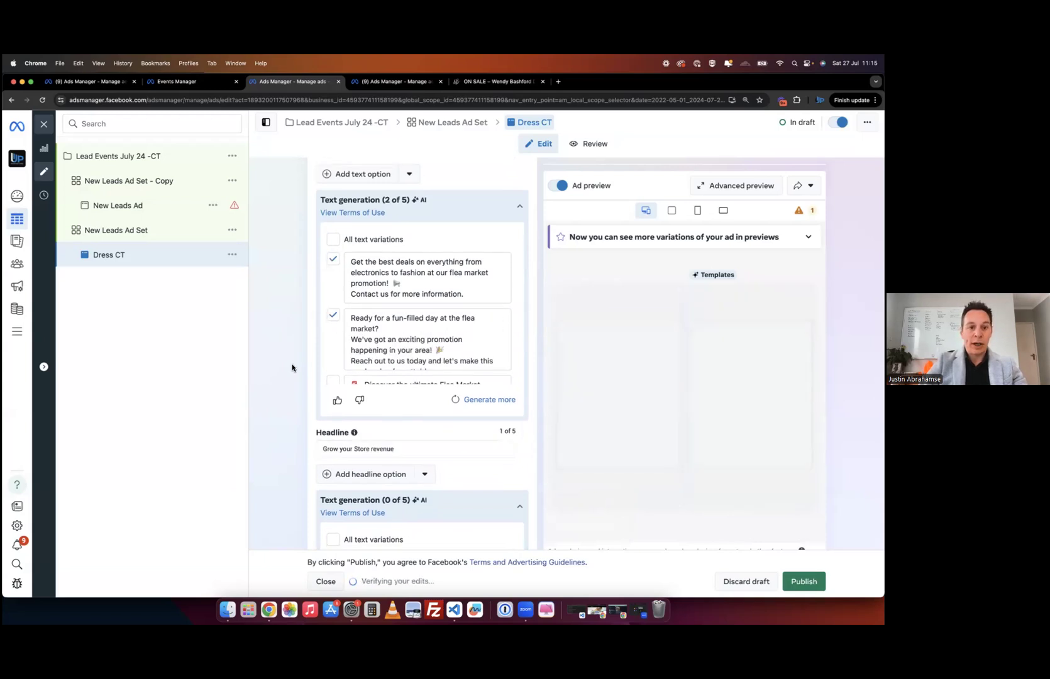
scroll(293, 368, up, 1)
click(513, 226)
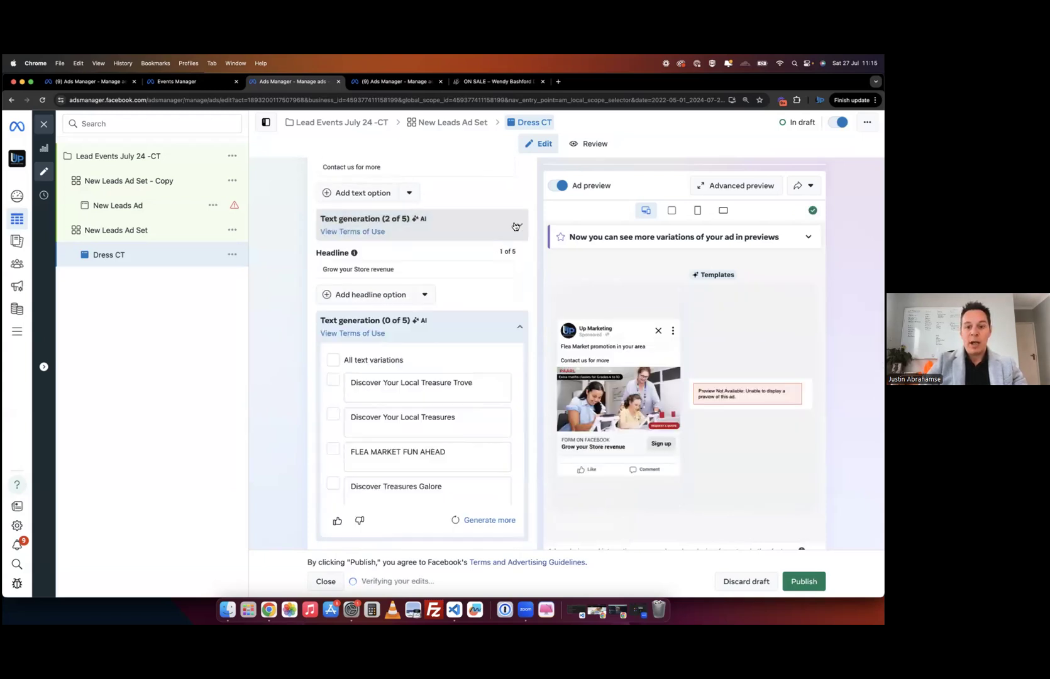
click(520, 225)
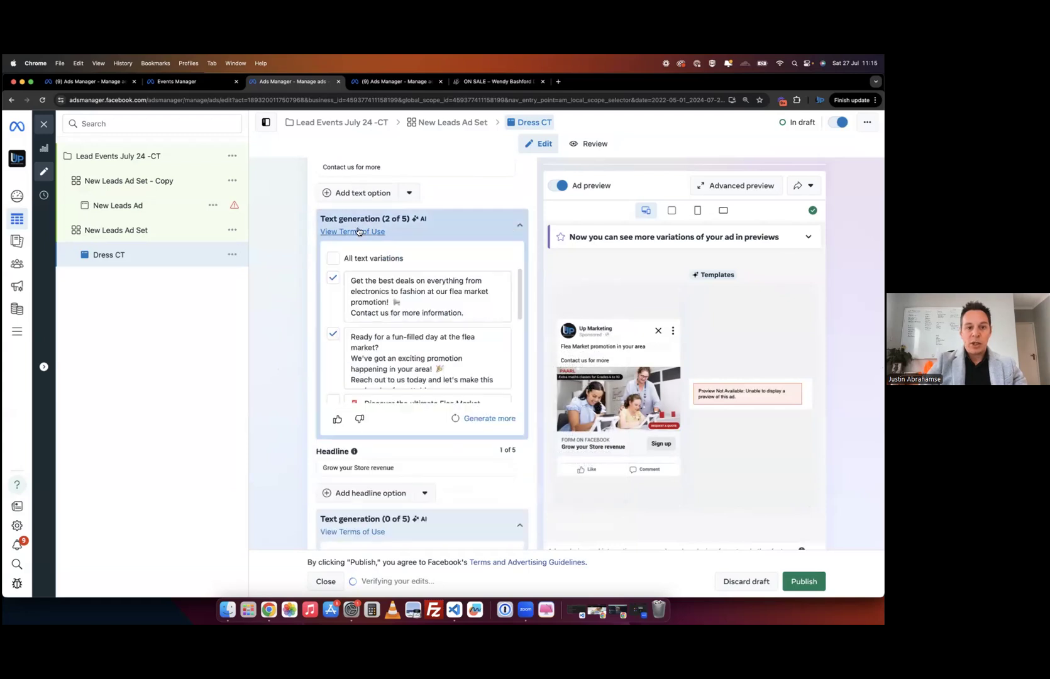
scroll(298, 346, down, 3)
scroll(305, 487, down, 7)
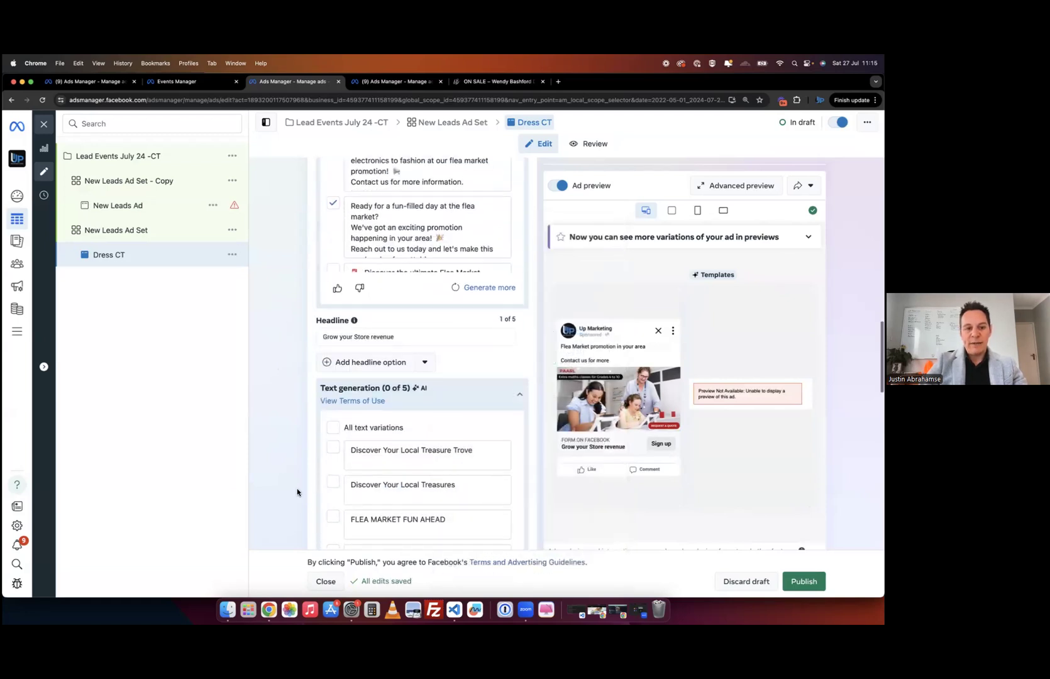
scroll(298, 443, down, 2)
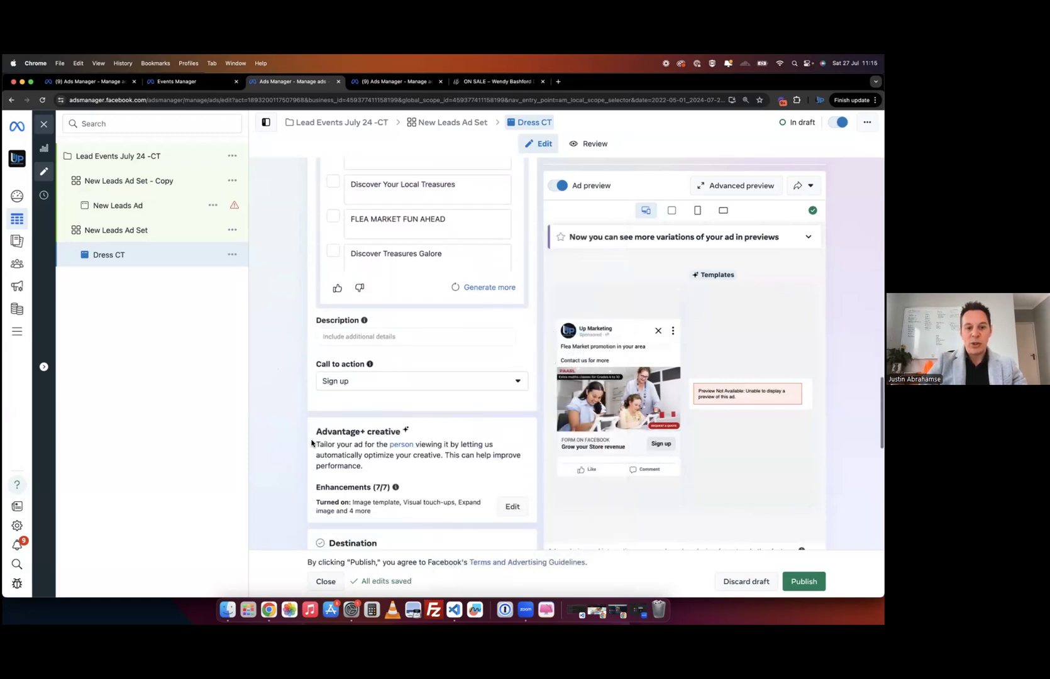
- Switch the Dress CT call-to-action button from Sign up to Learn more
click(401, 385)
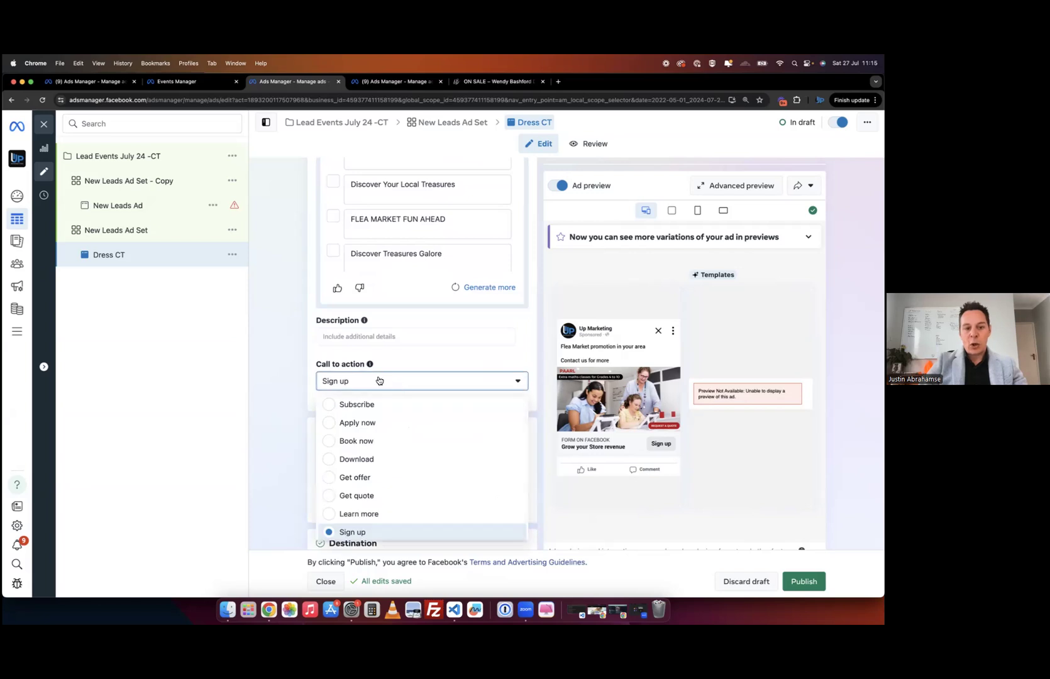
scroll(377, 478, down, 1)
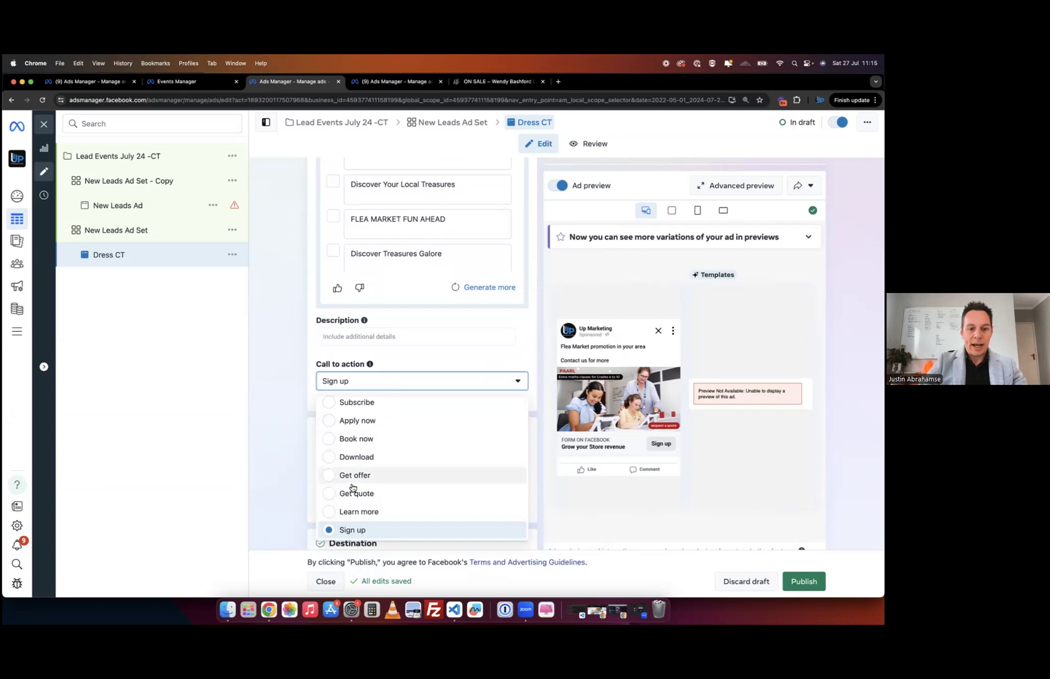
scroll(376, 467, down, 1)
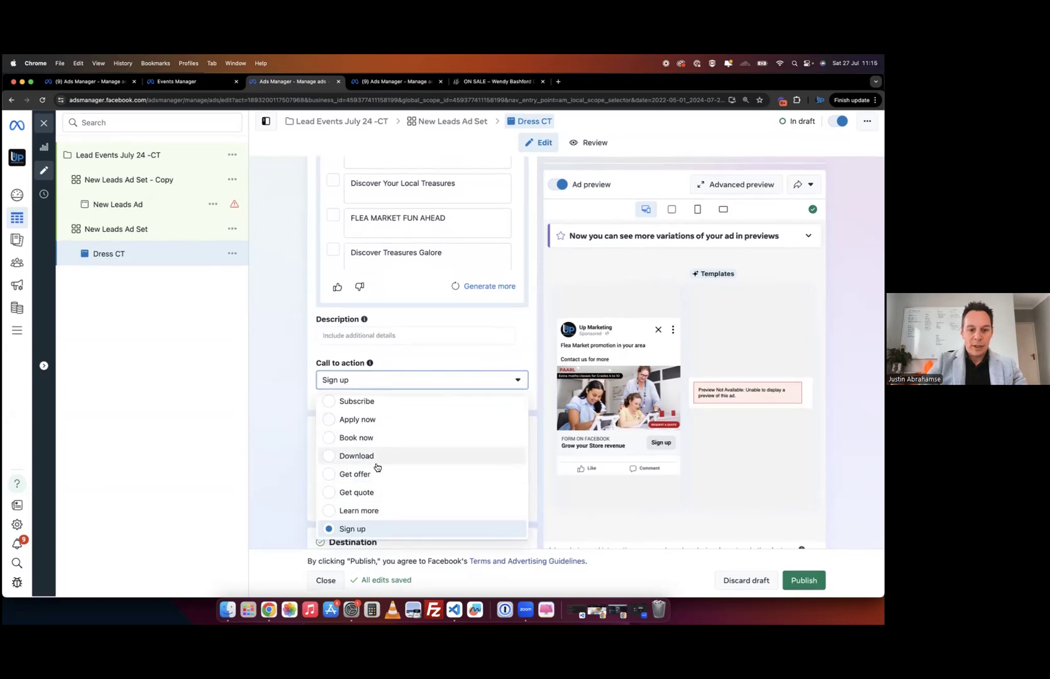
click(331, 511)
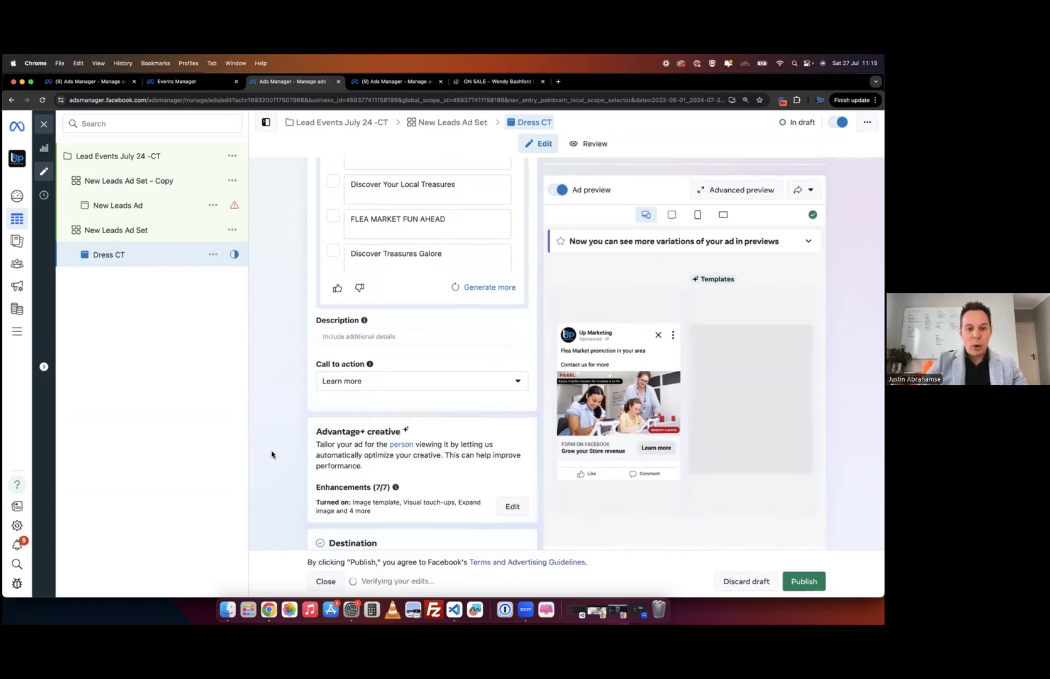
scroll(271, 454, down, 5)
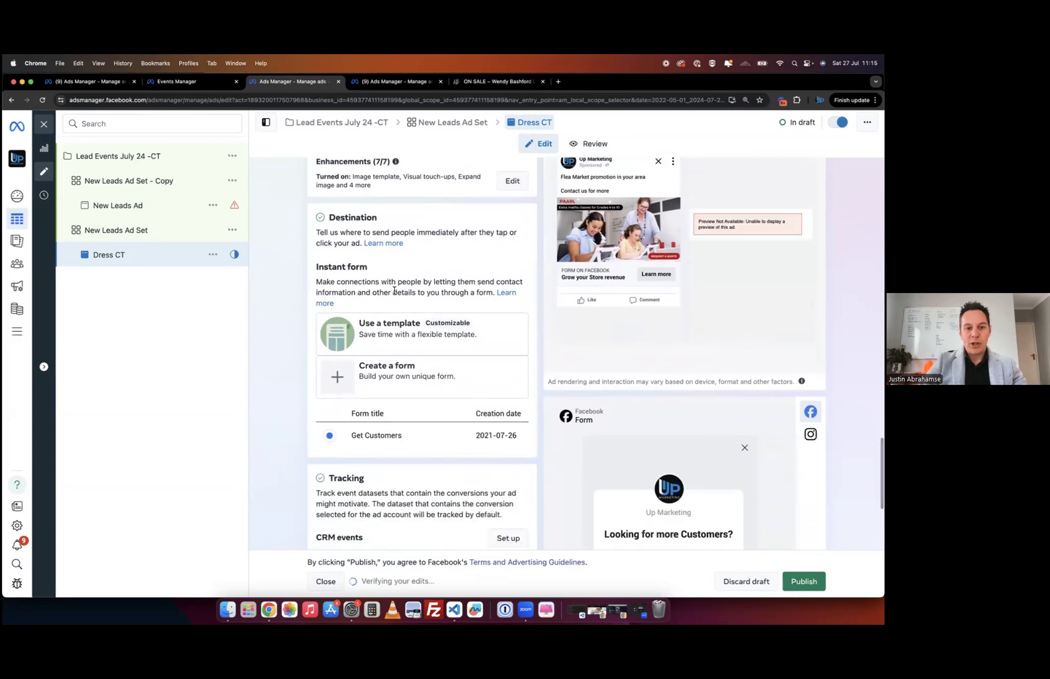
scroll(324, 378, up, 1)
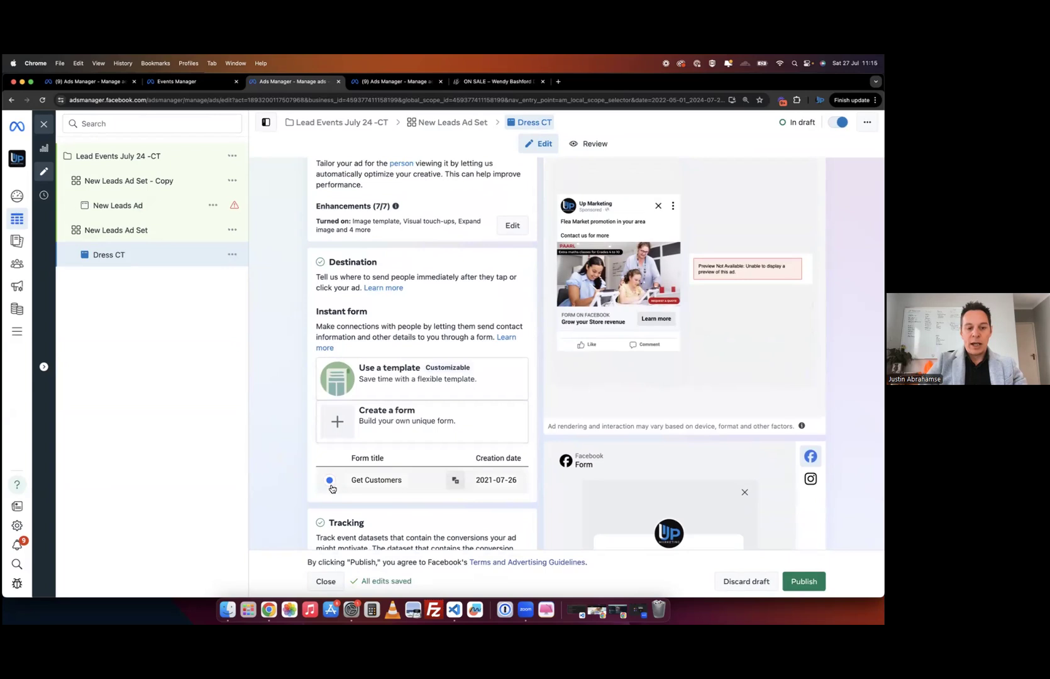
- Create a new instant form named Event leads, keeping the More volume form type
click(337, 424)
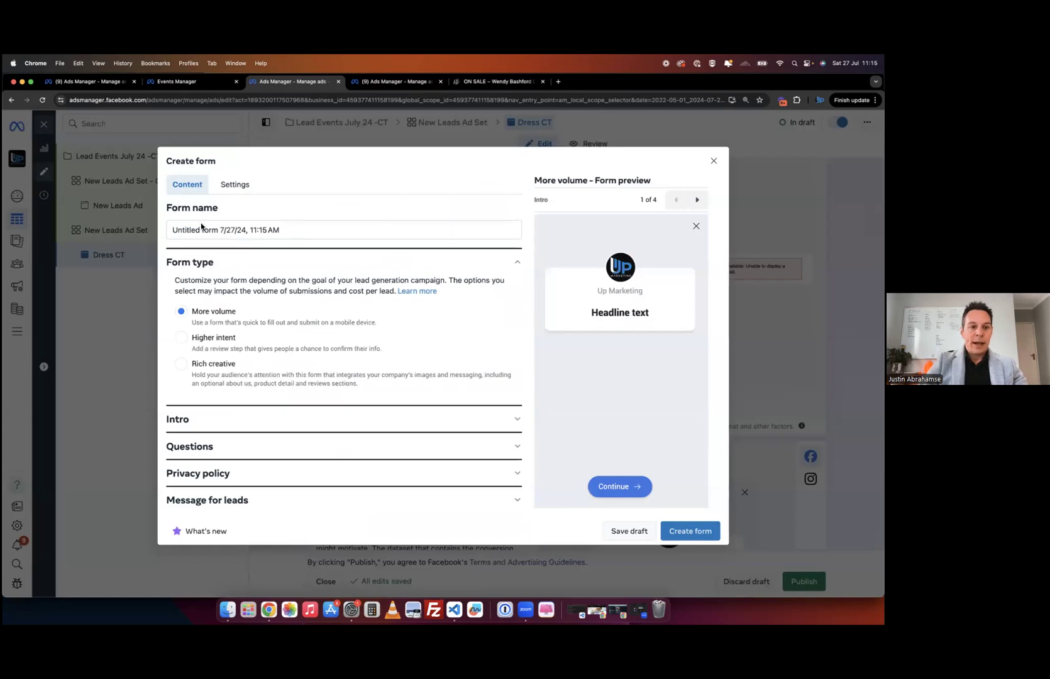
triple_click(200, 230)
text(Event leads)
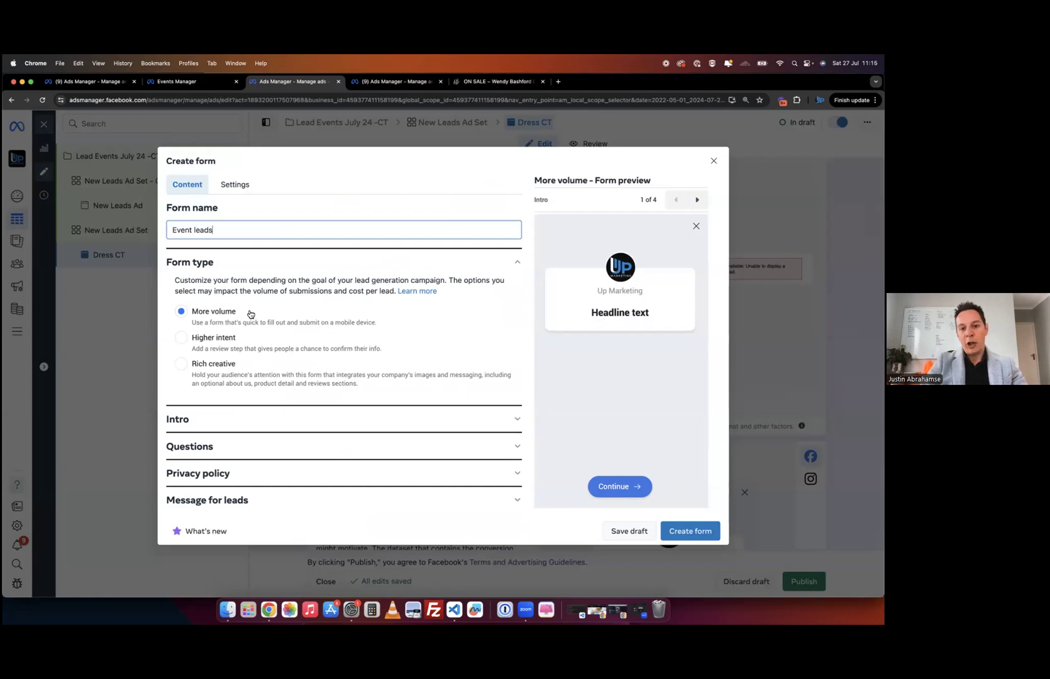
click(181, 341)
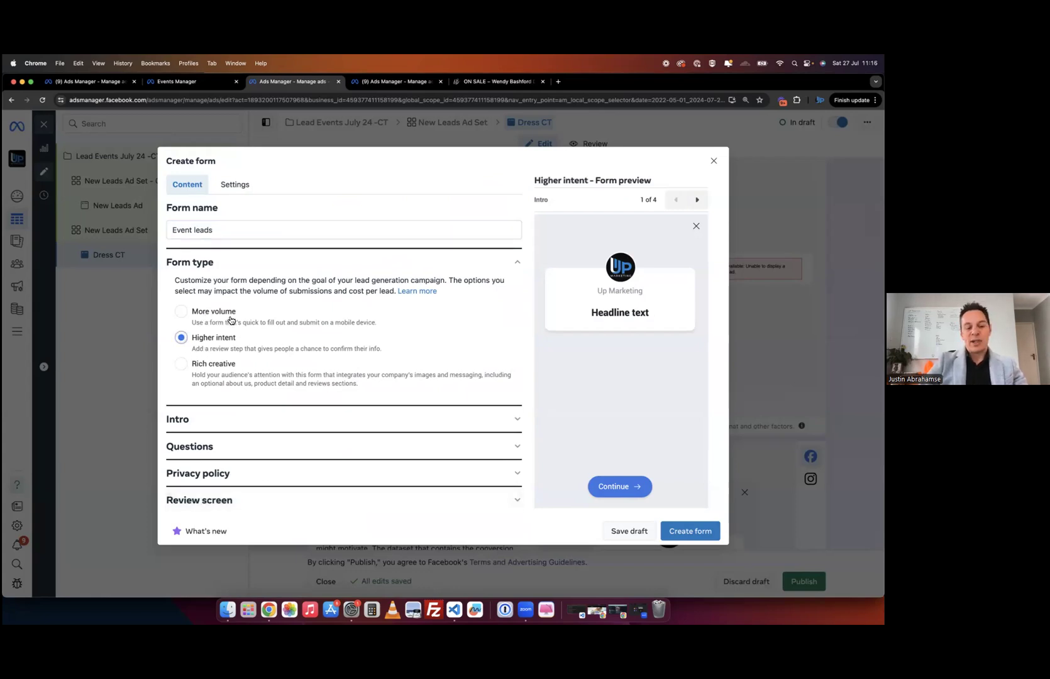
click(230, 317)
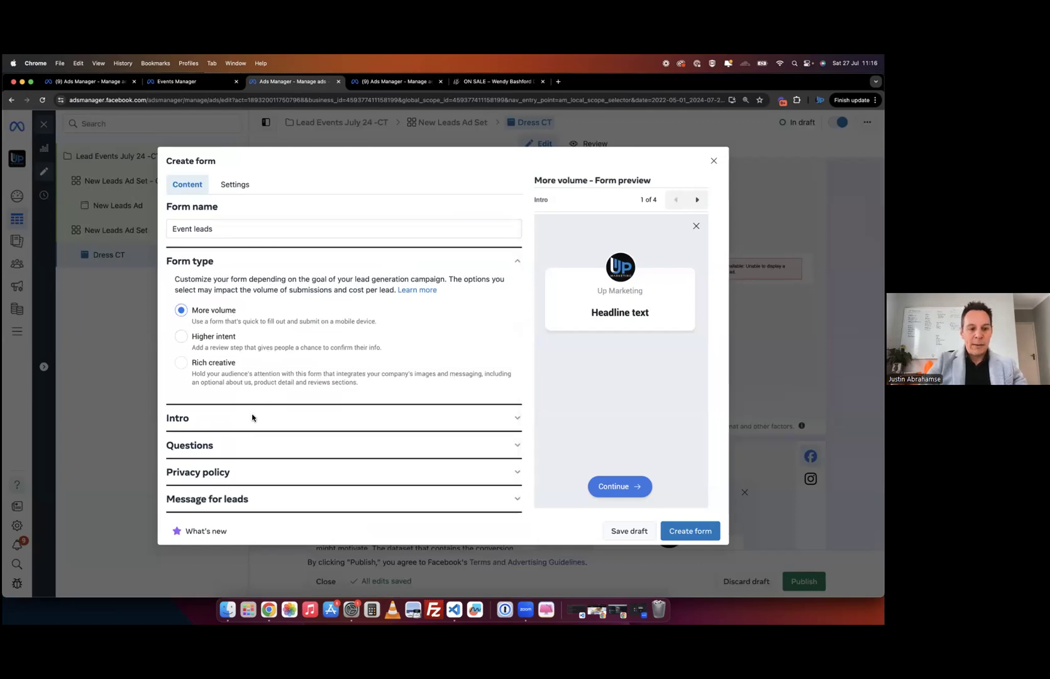
- Give the form's intro the headline 'Grow your Retail store' and description 'Blal bla'
click(256, 419)
scroll(296, 321, down, 3)
click(248, 352)
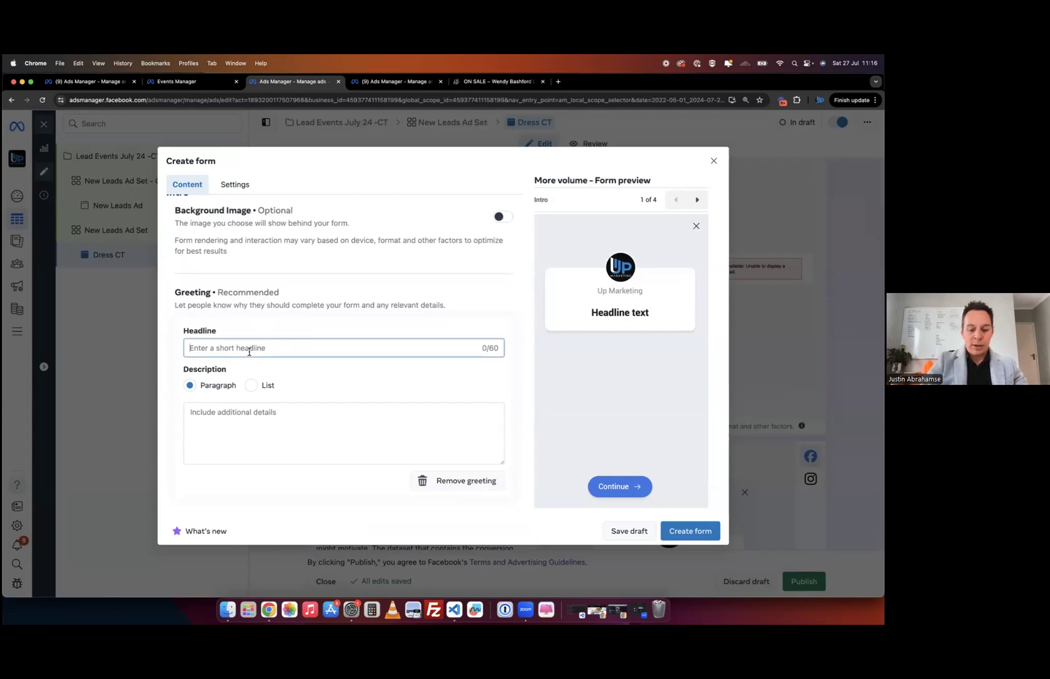
text(Grow your )
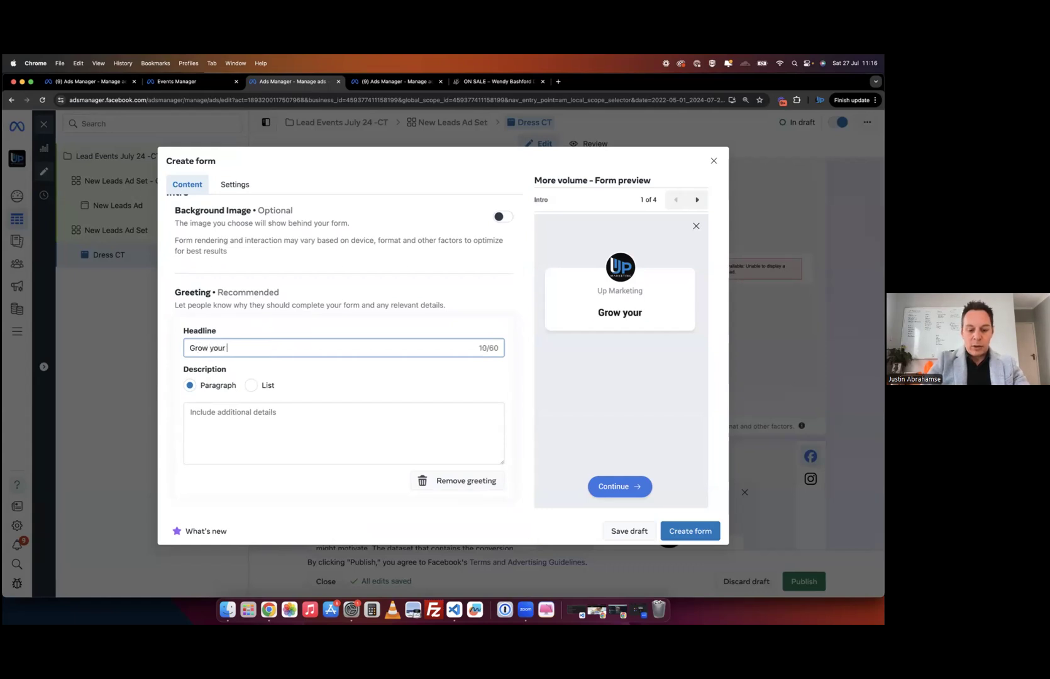
text(Retail b)
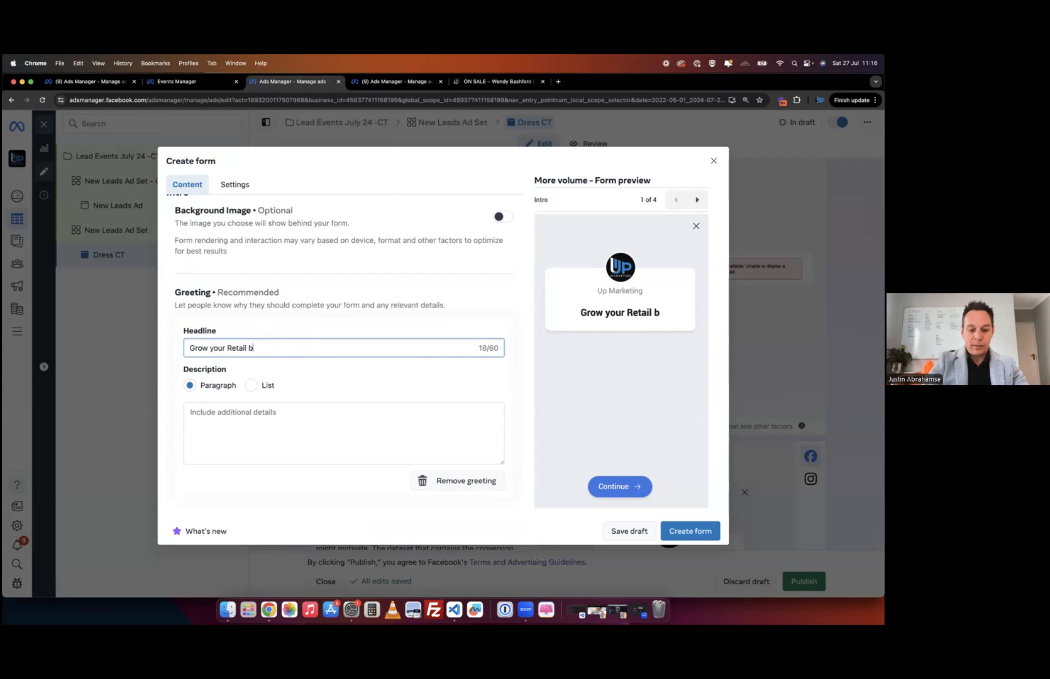
key(BackSpace)
text(store)
click(270, 423)
text(Blal bla)
scroll(326, 428, down, 3)
click(305, 447)
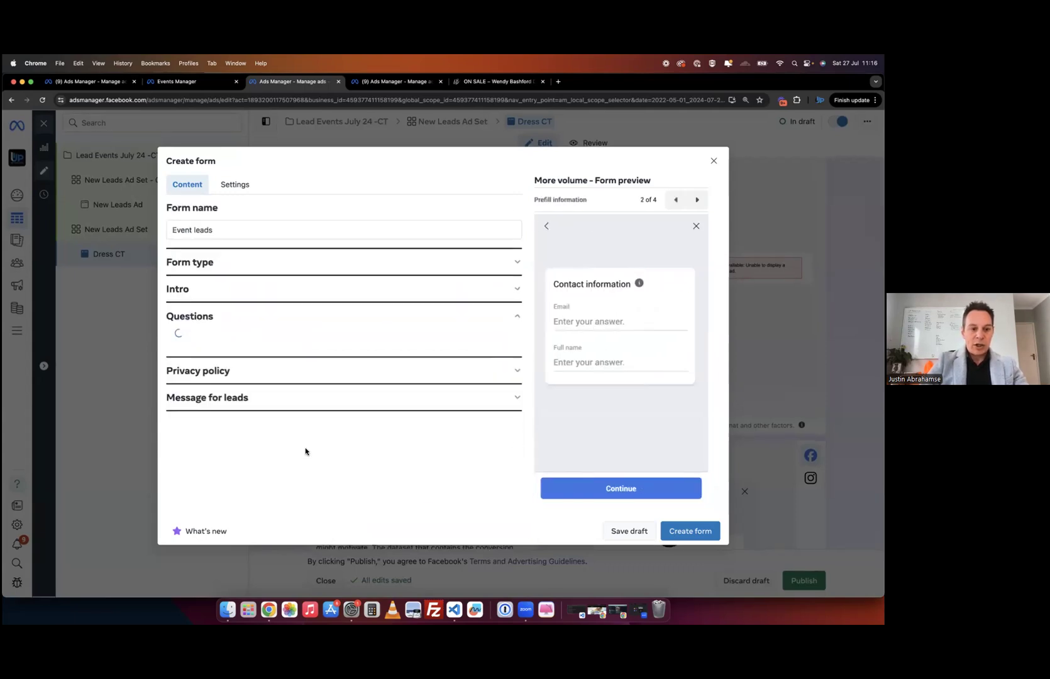
- Add phone number to the contact information the form asks leads for
scroll(308, 356, down, 5)
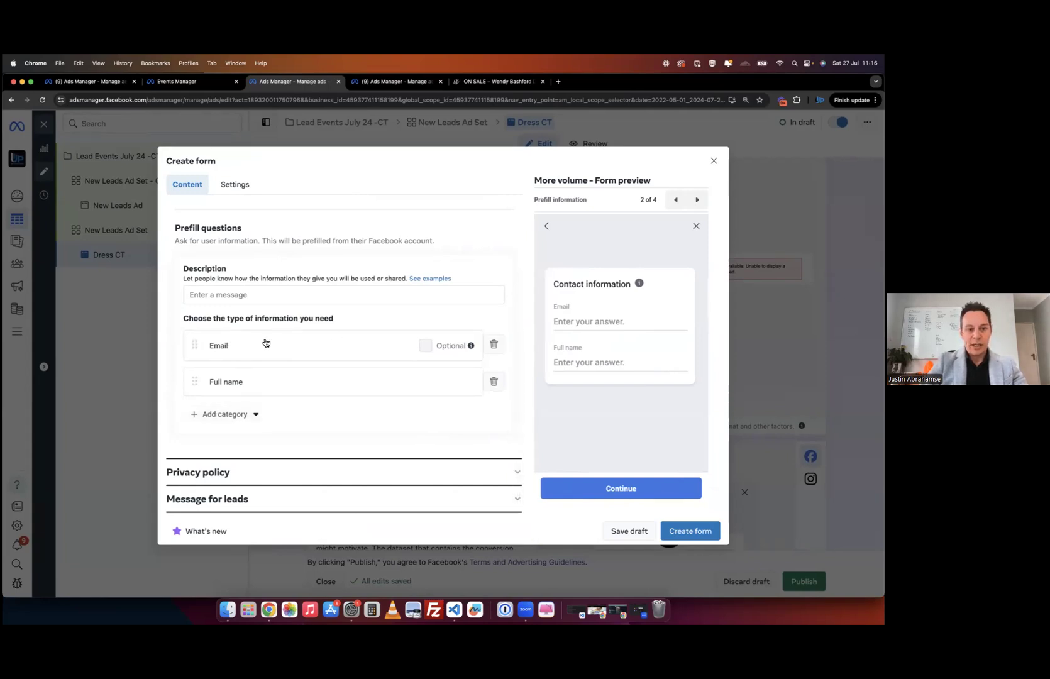
click(225, 414)
mouse_move(231, 447)
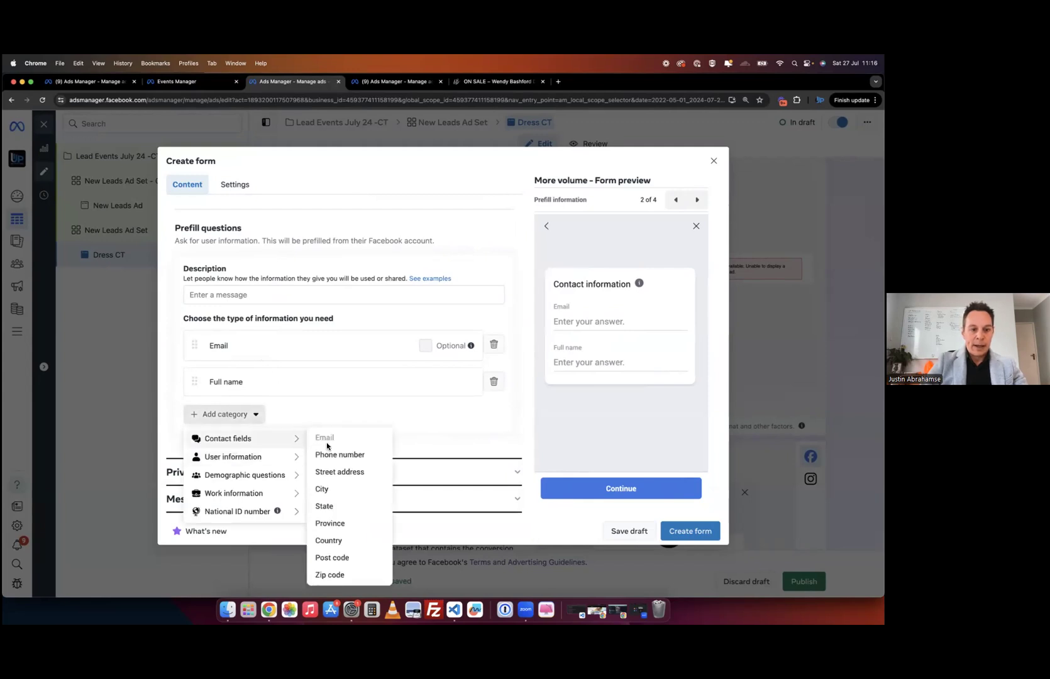
click(343, 455)
click(229, 452)
mouse_move(277, 475)
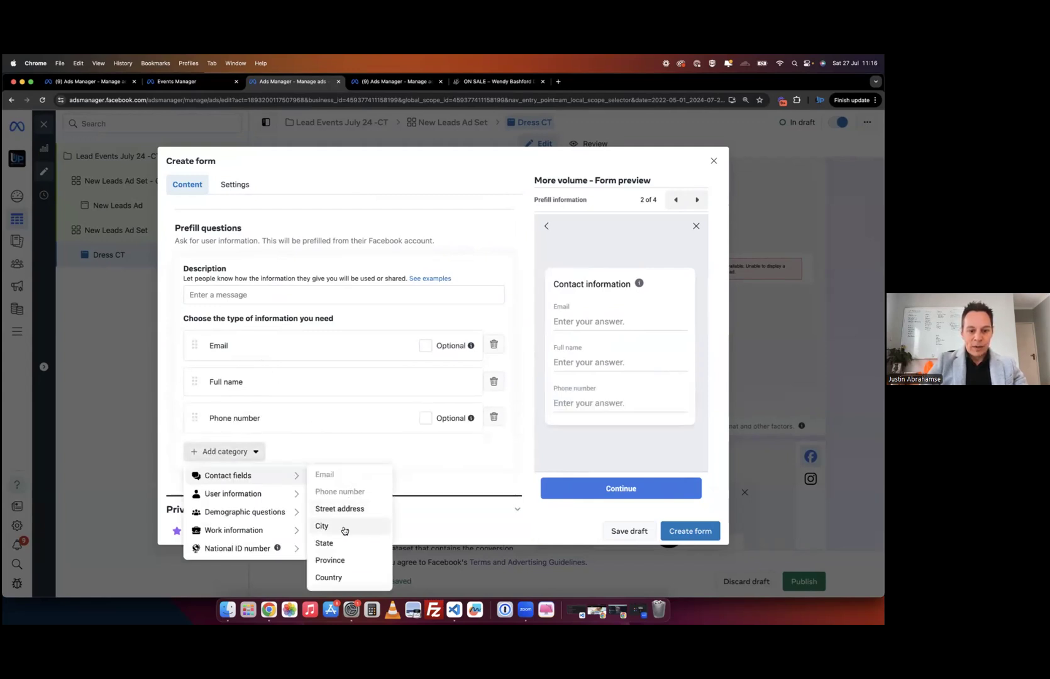
- Add a short-answer question 'What retail store you you own', removing the stray 'p'
scroll(346, 541, down, 1)
mouse_move(216, 497)
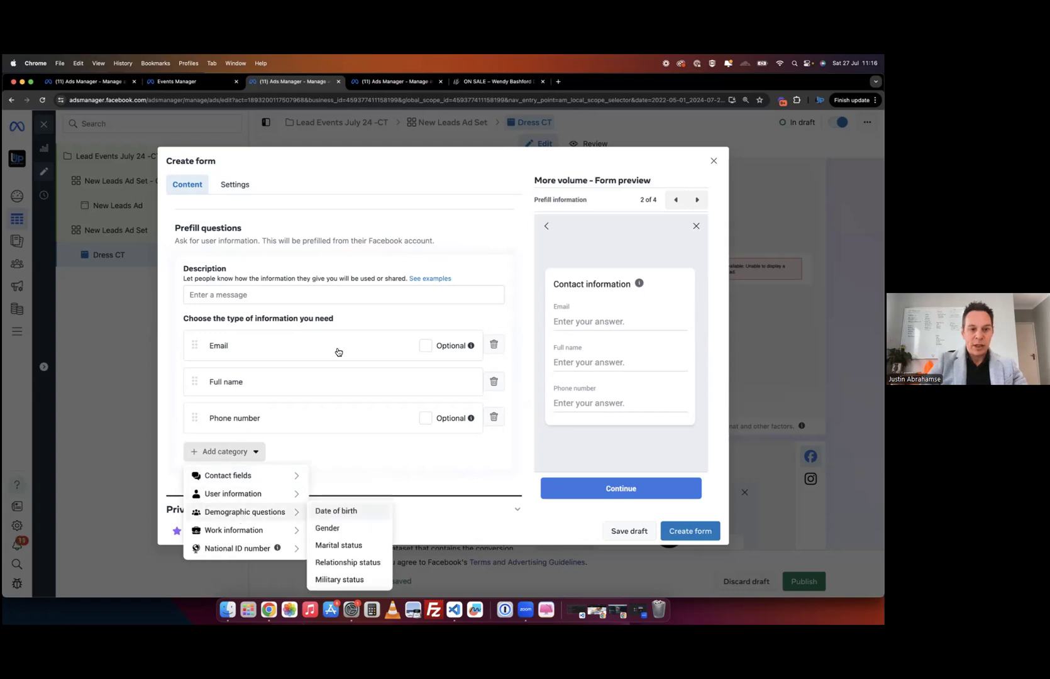
scroll(337, 328, up, 3)
scroll(336, 310, up, 2)
click(217, 294)
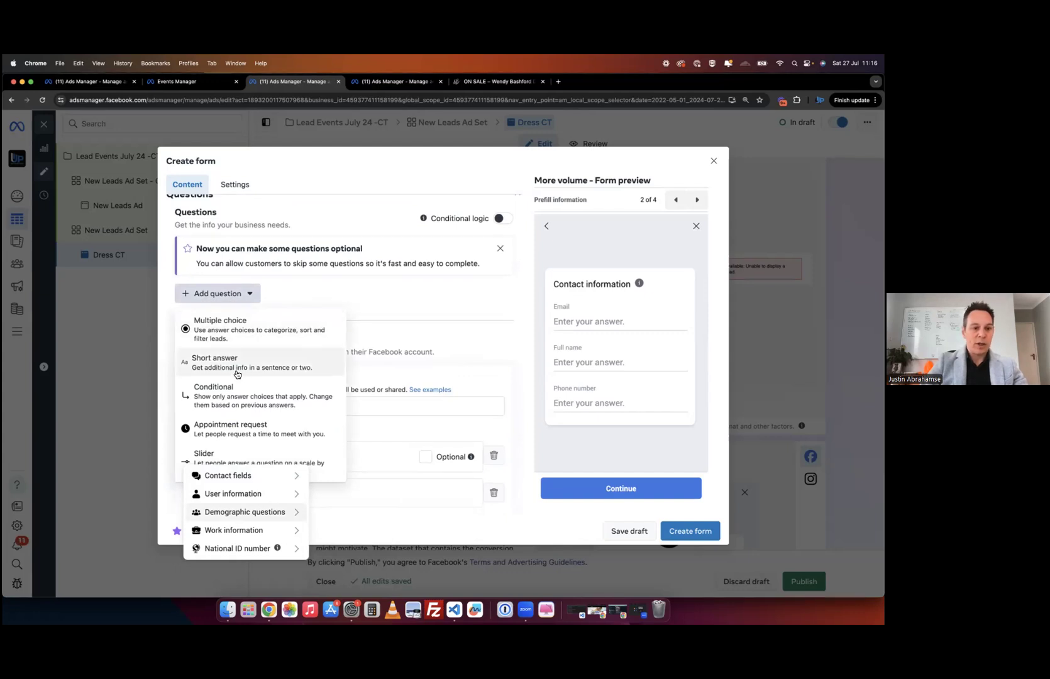
click(260, 363)
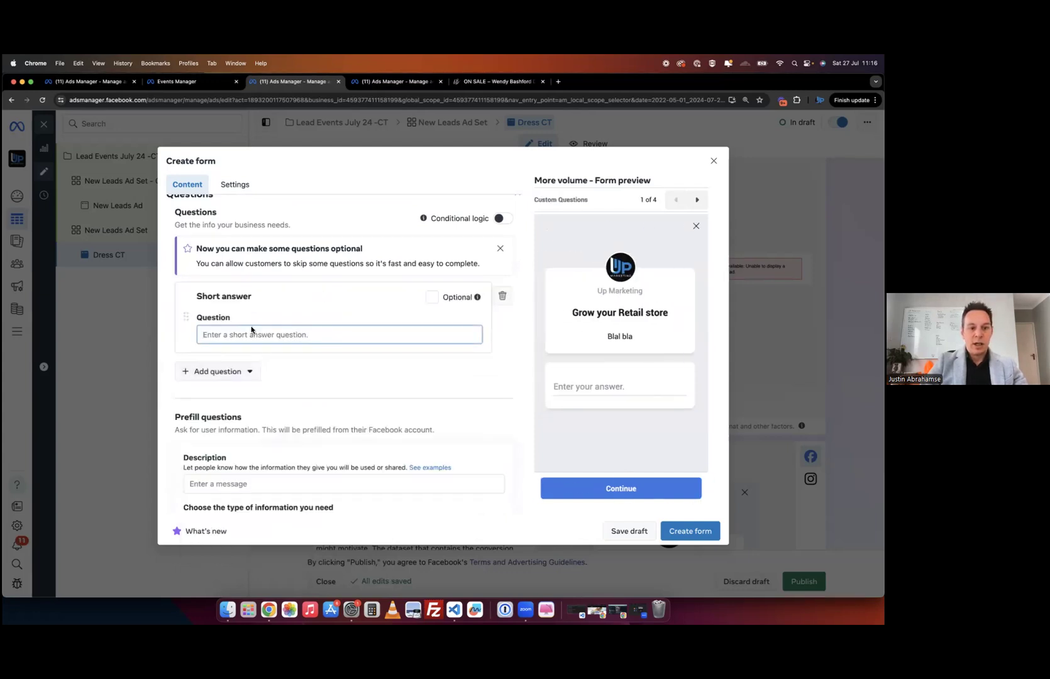
text(What retail store ypou )
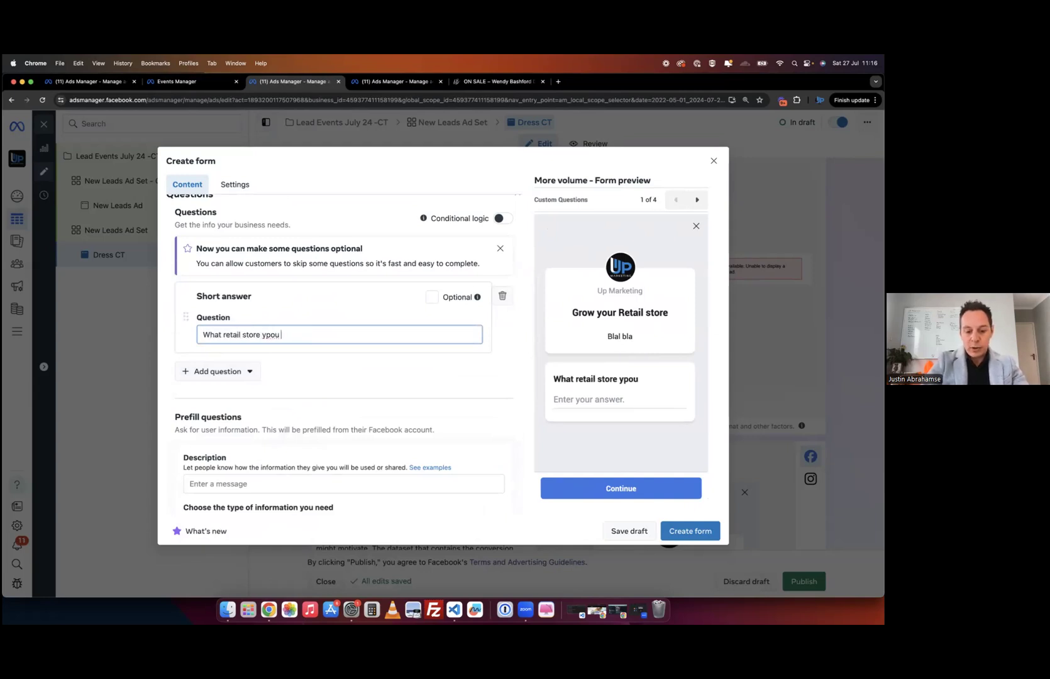
text(you own)
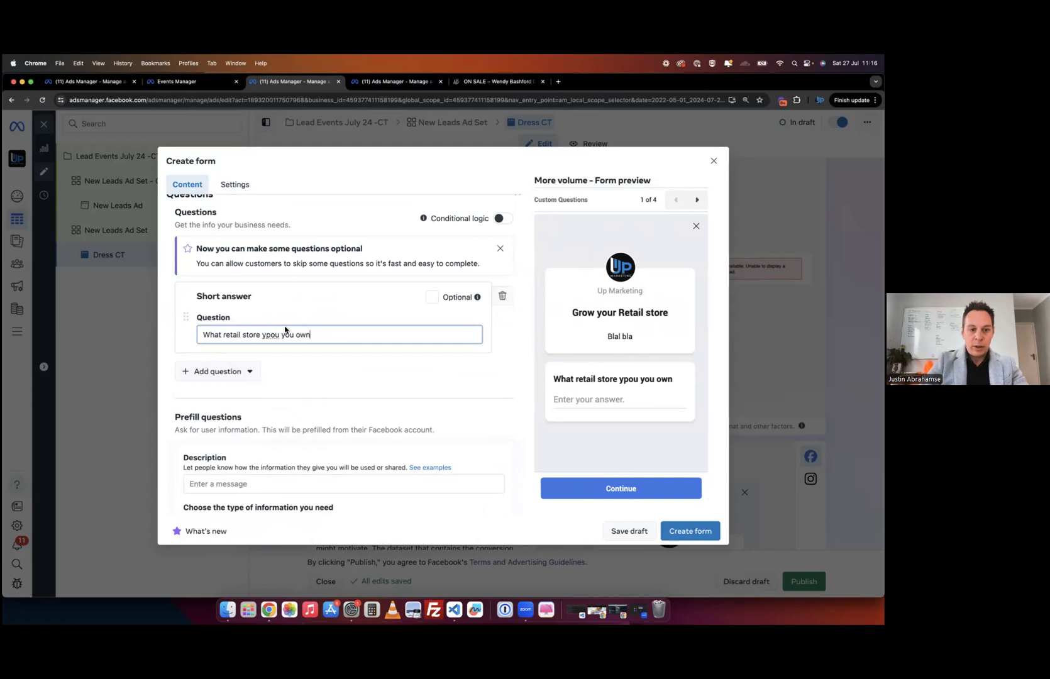
click(272, 335)
key(BackSpace)
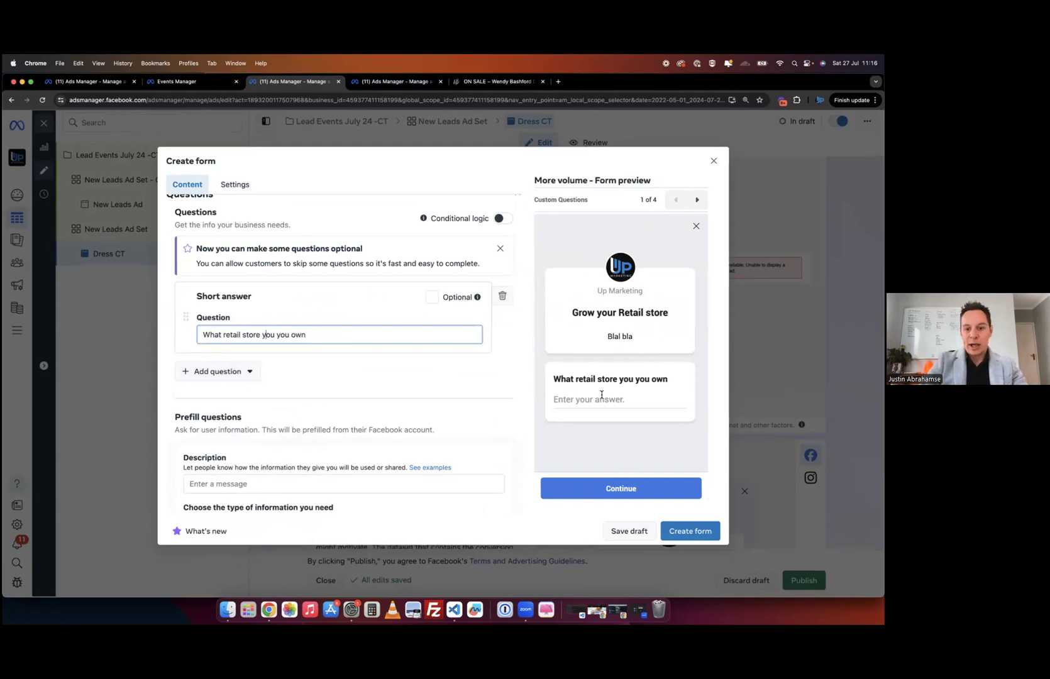
scroll(443, 402, down, 5)
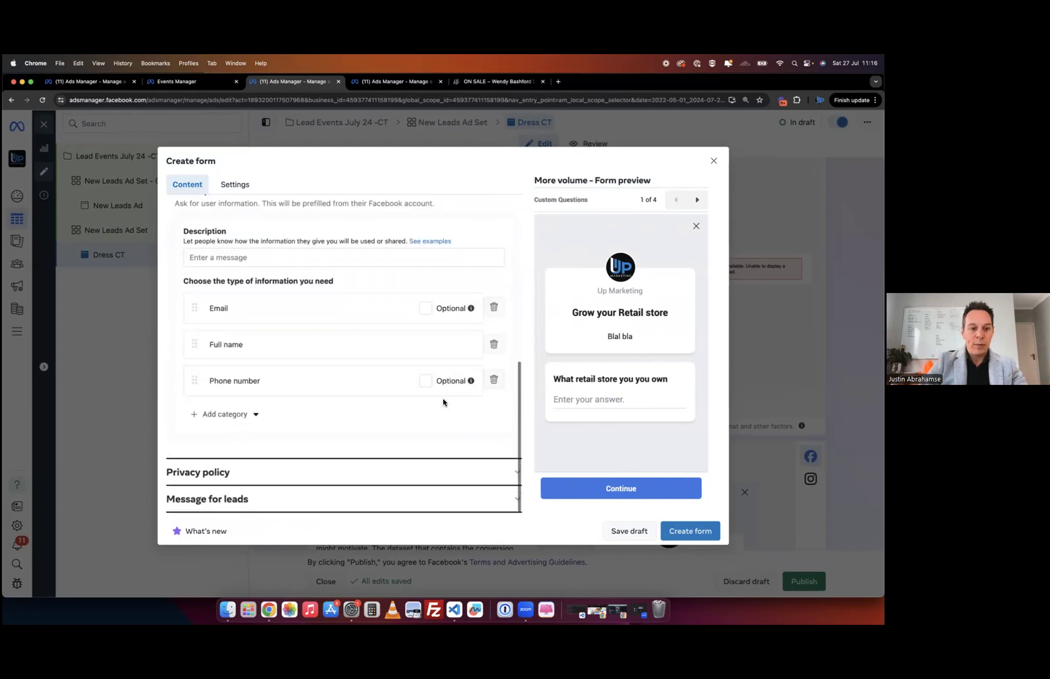
click(305, 471)
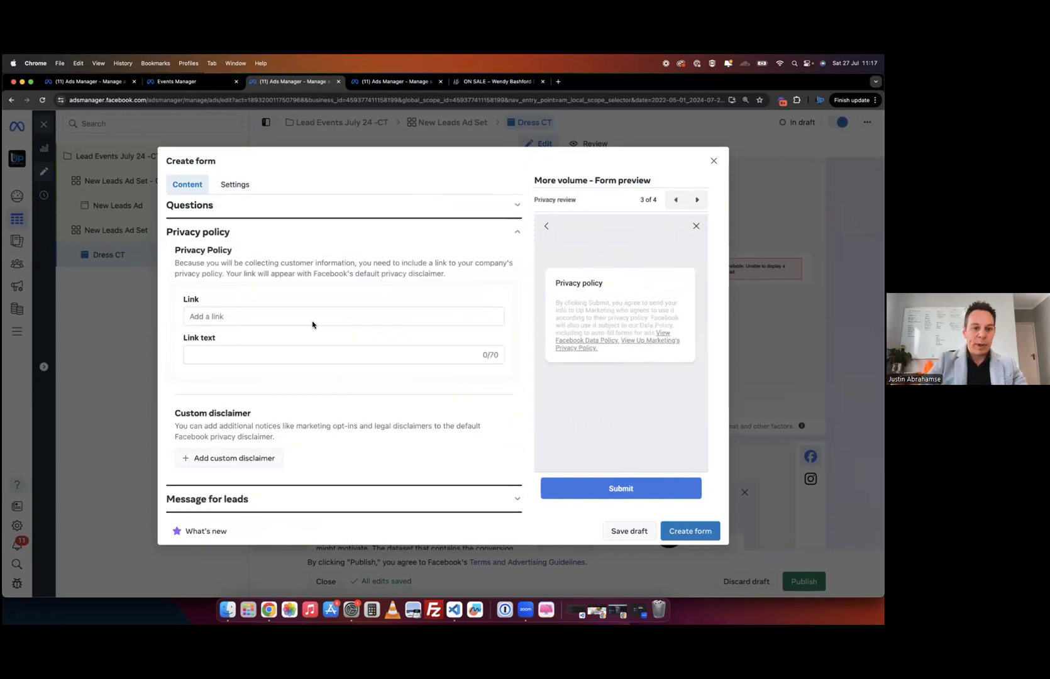
- Use the store site's footer PRIVACY link address as the privacy link, with link text 'Privacy'
click(246, 316)
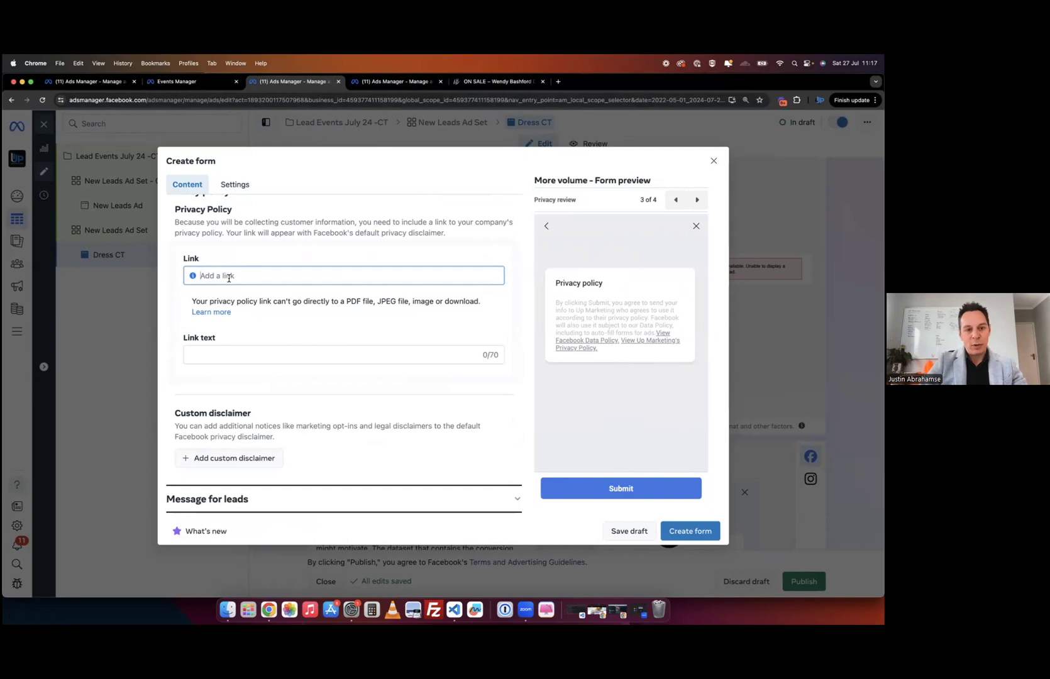
click(495, 76)
key(super+l)
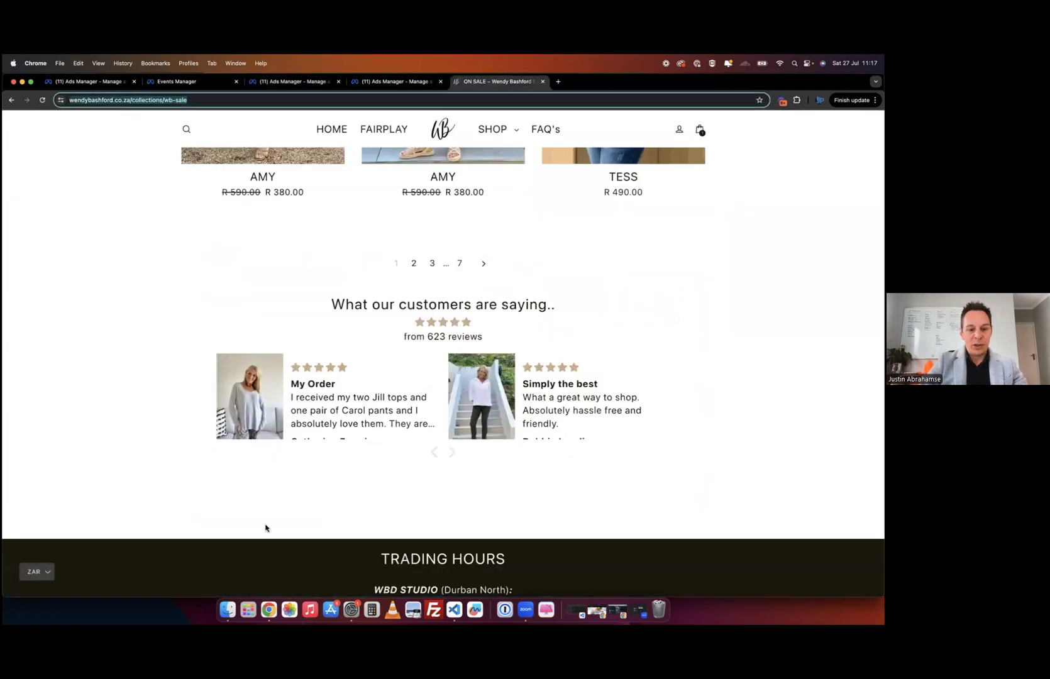
scroll(266, 529, down, 10)
right_click(352, 469)
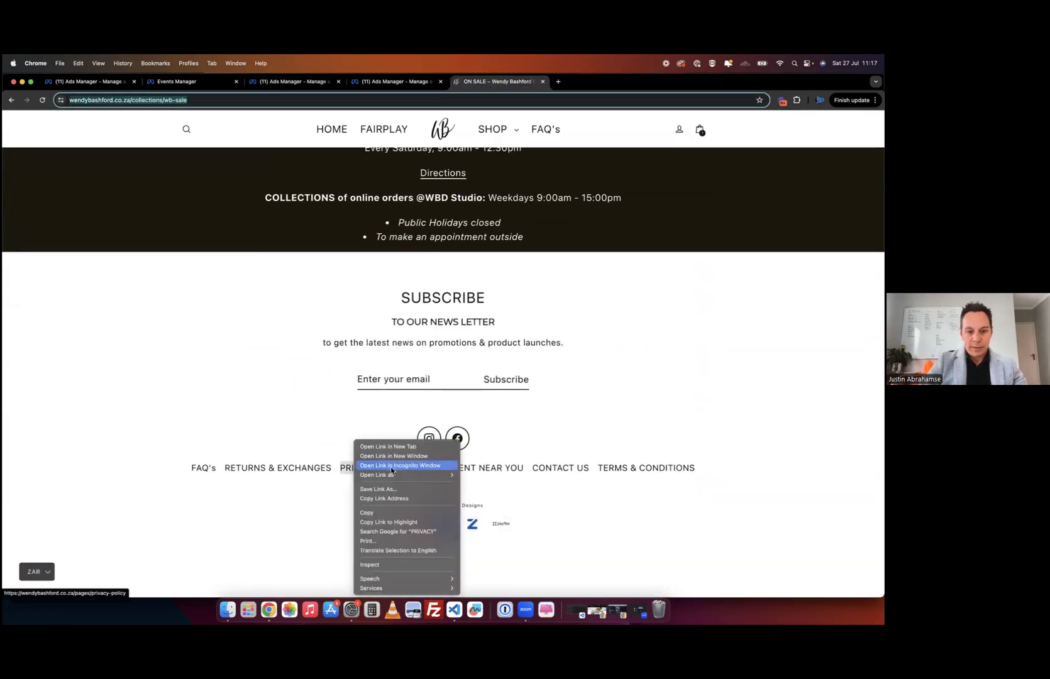
click(393, 499)
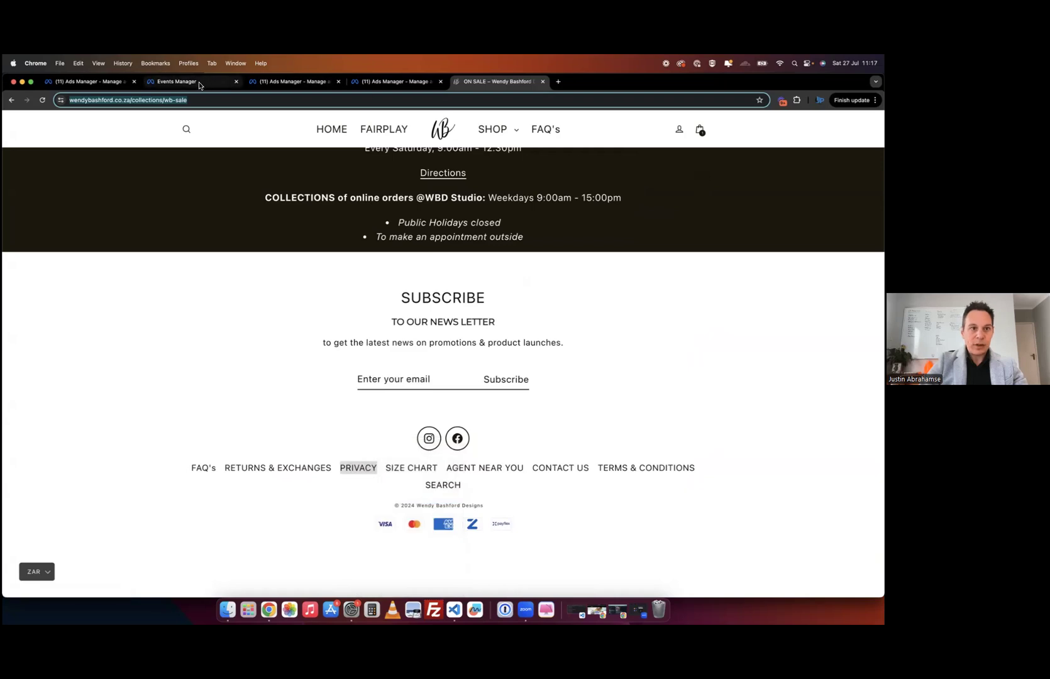
click(405, 85)
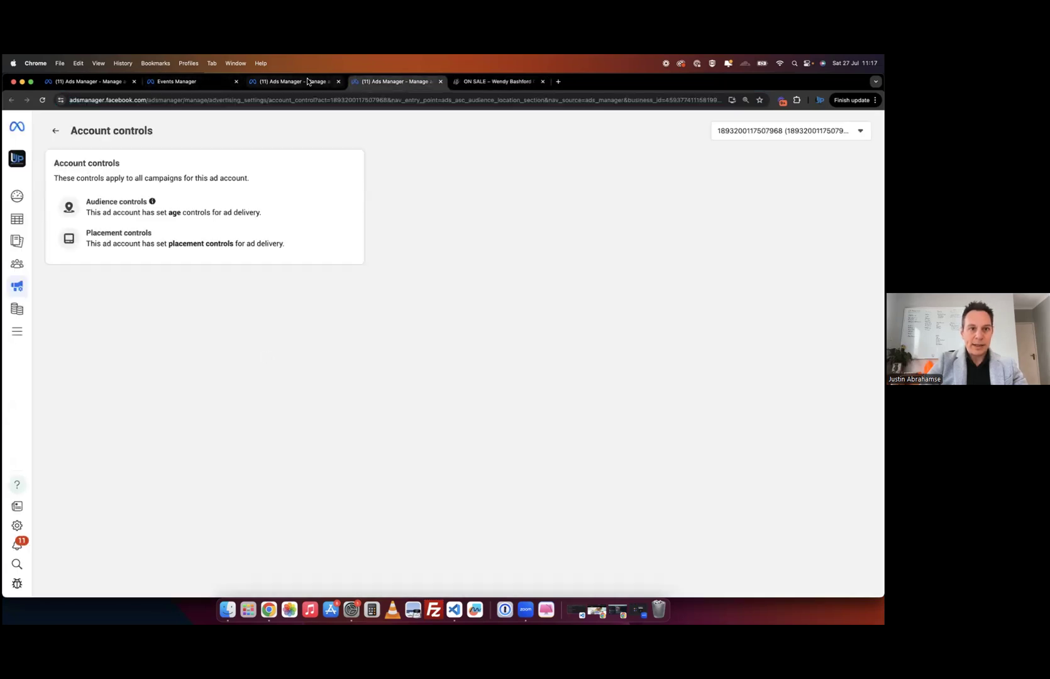
key(super+alt+Left)
key(super+v)
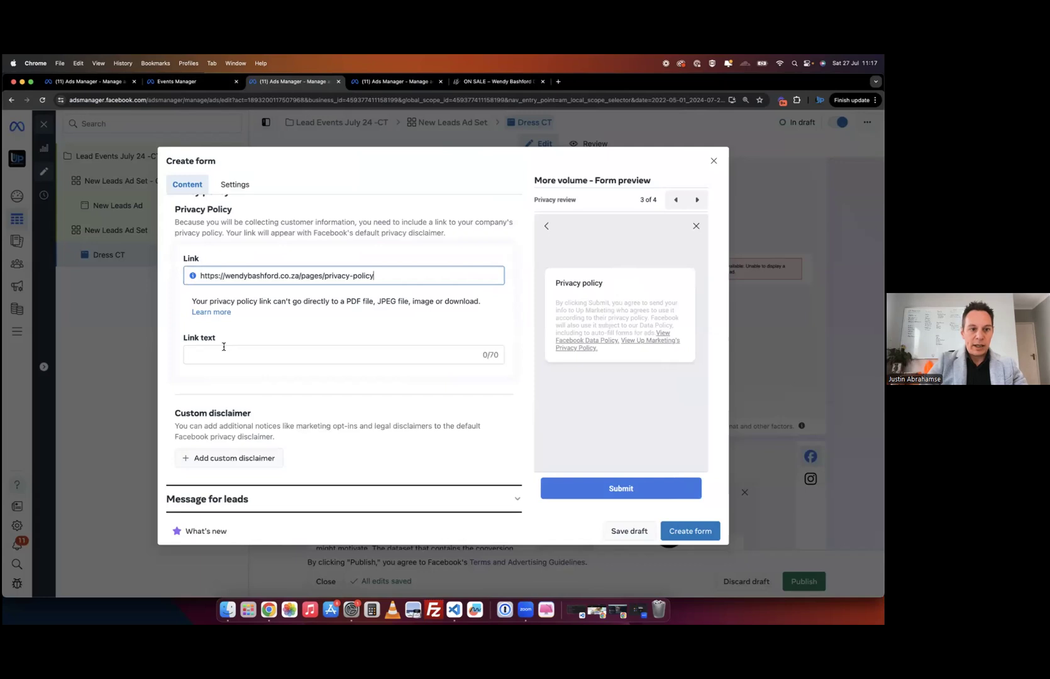
click(223, 347)
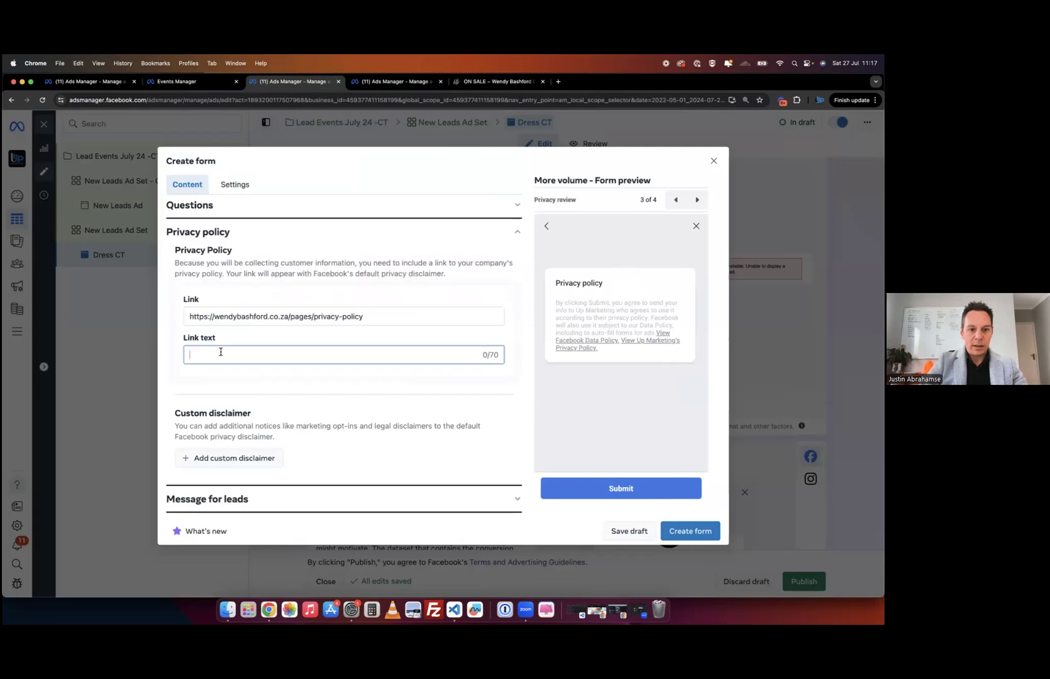
text(Privacy)
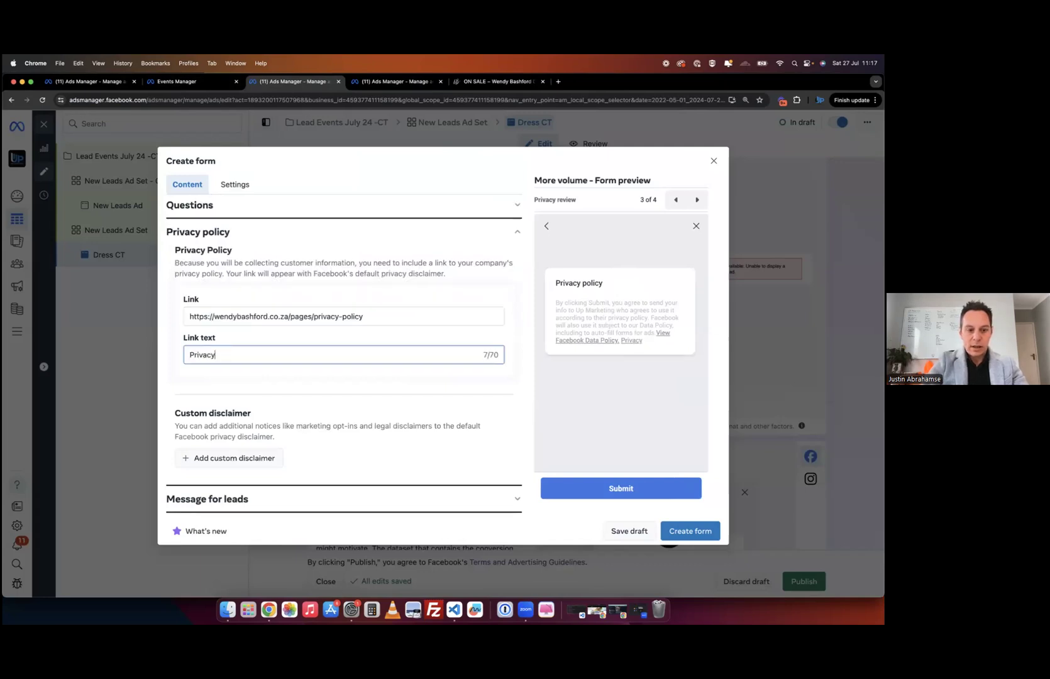
click(275, 500)
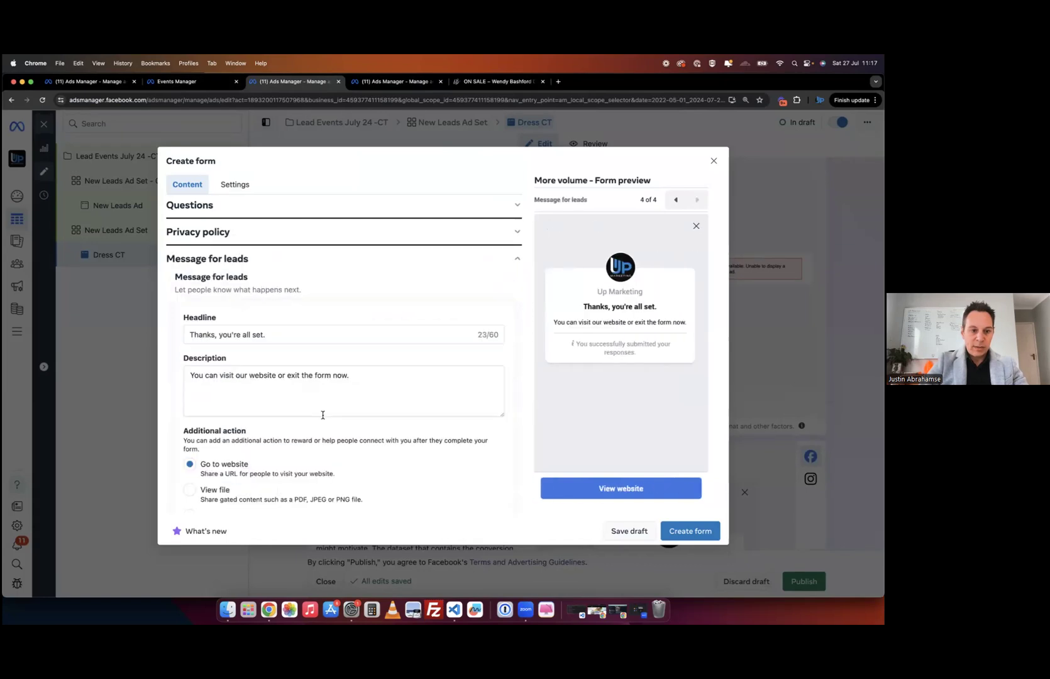
scroll(264, 478, down, 5)
click(216, 427)
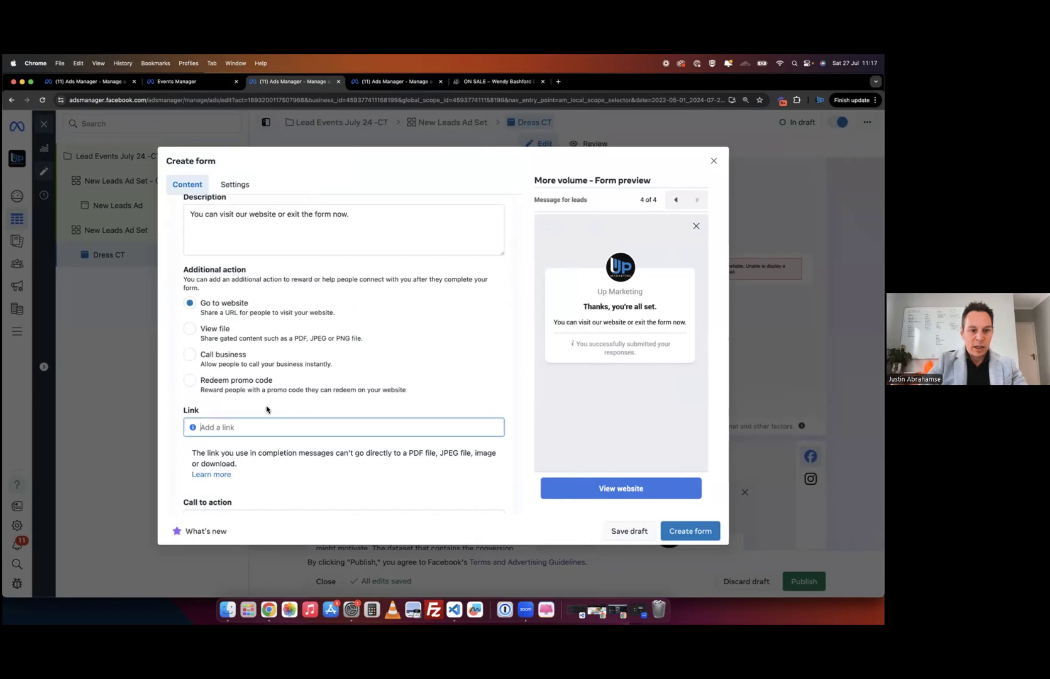
key(super+v)
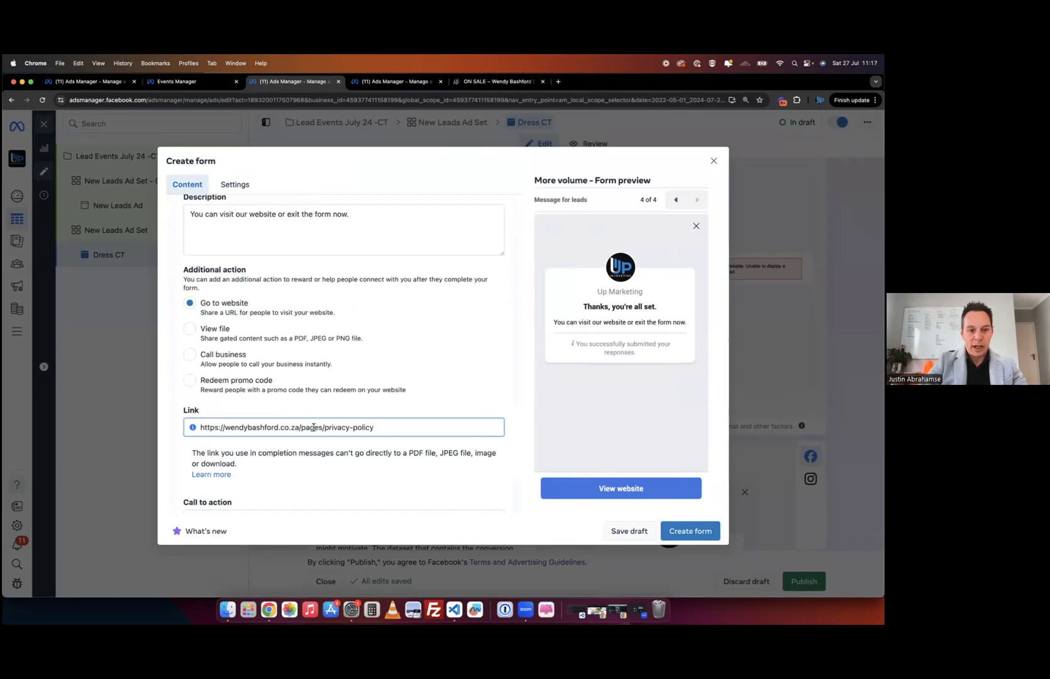
drag(306, 427, 391, 424)
key(BackSpace)
key(BackSpace)
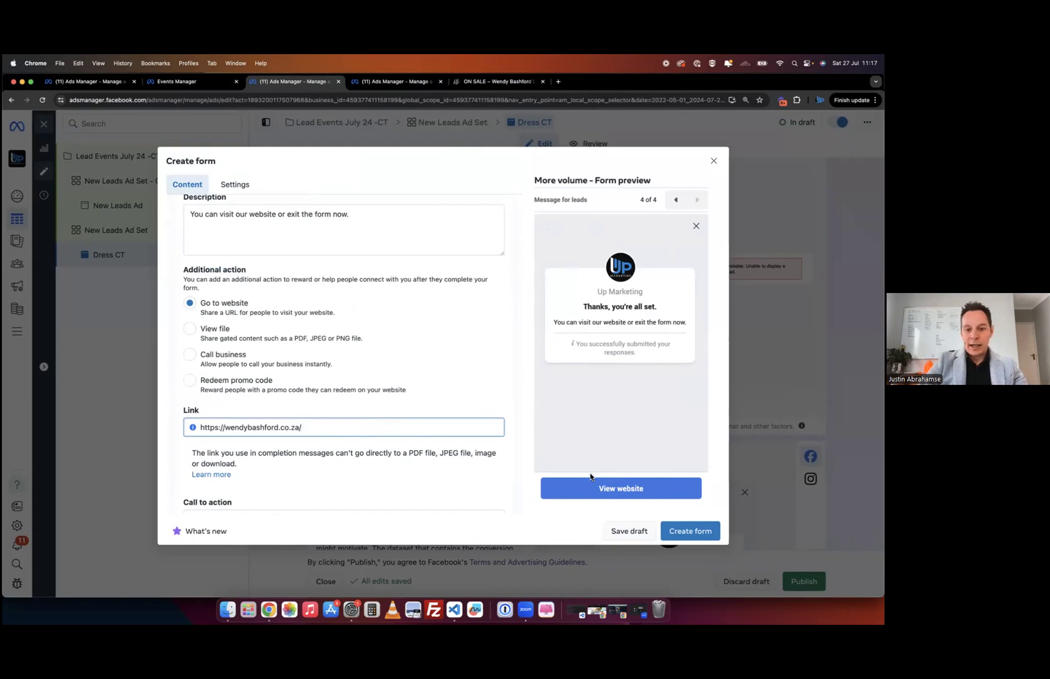
- Add the description 'One of our consultants will contact you' and create the Event leads form
click(694, 531)
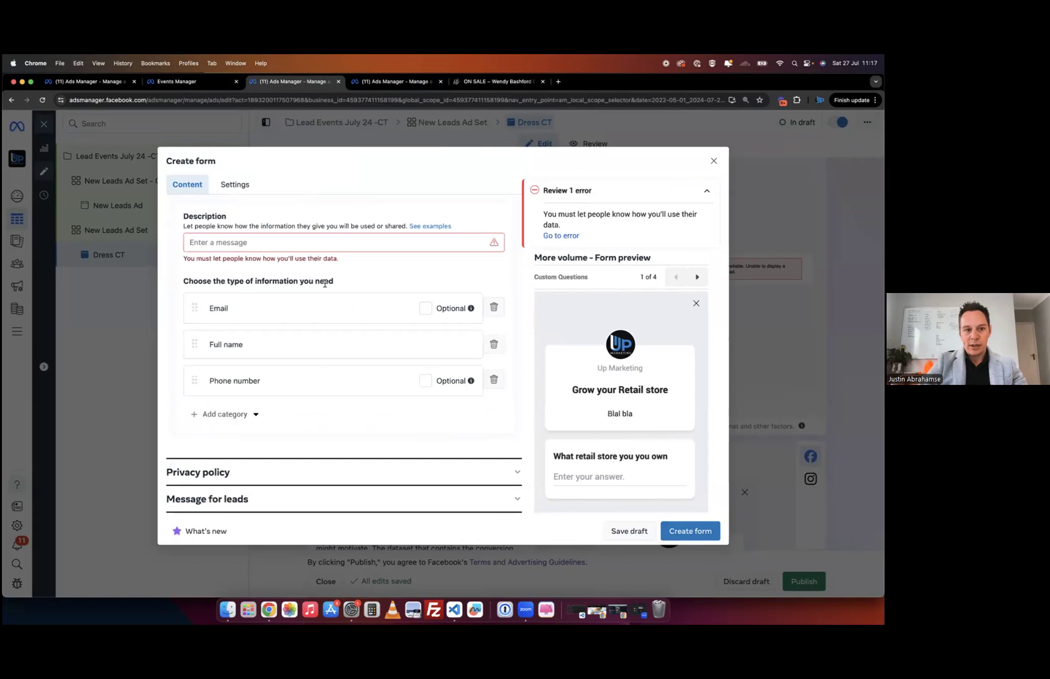
click(271, 240)
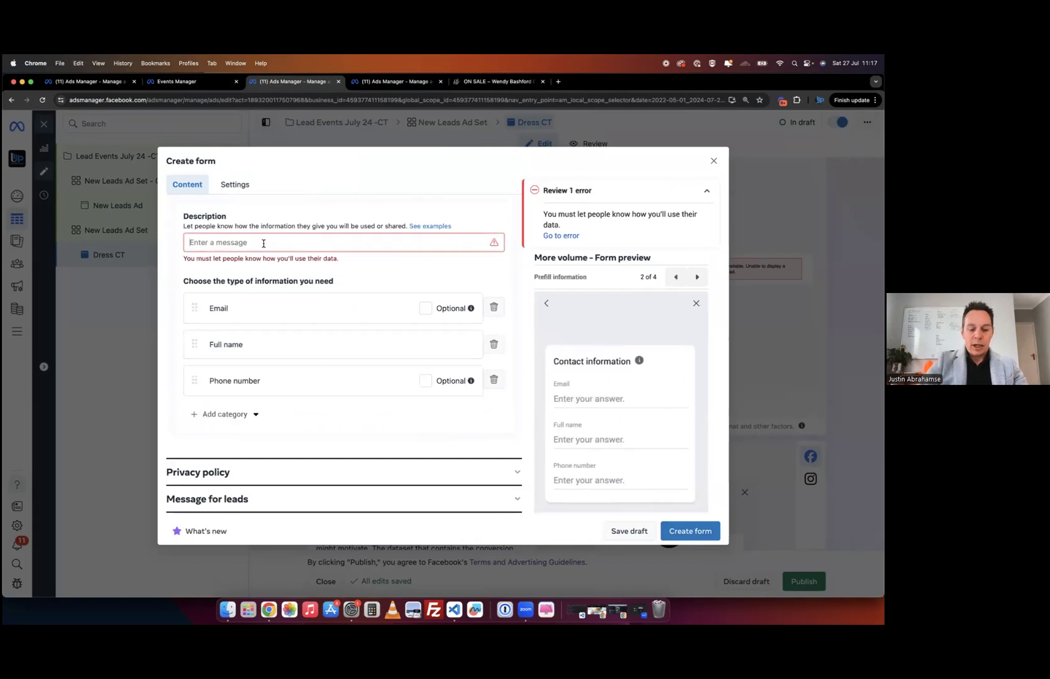
text(One )
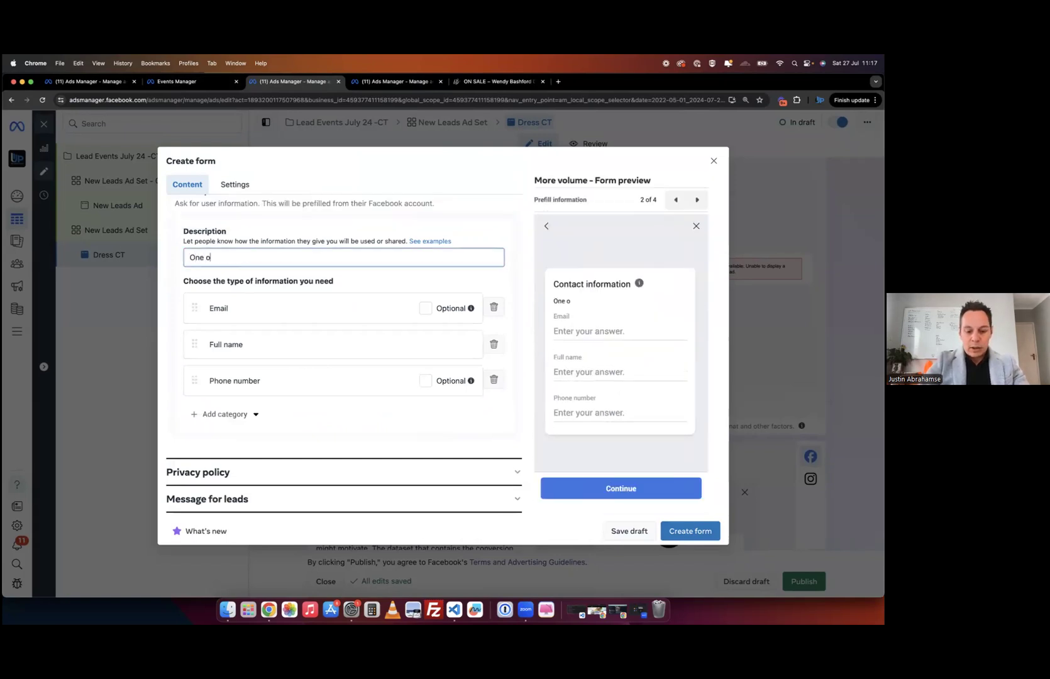
text(of our )
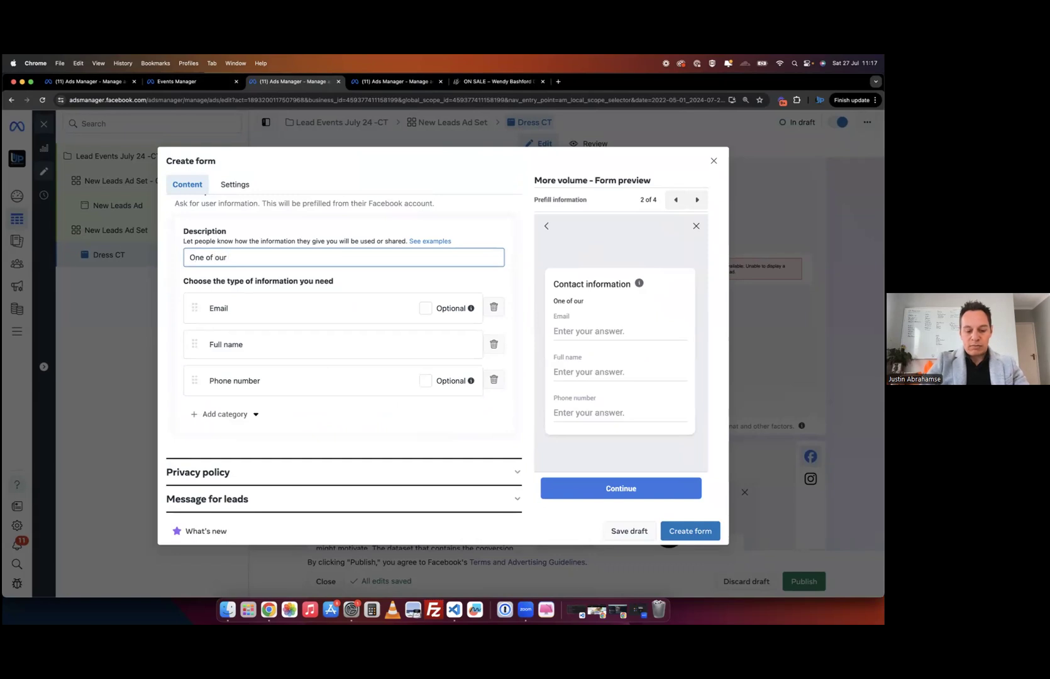
text(consultants will contact you.)
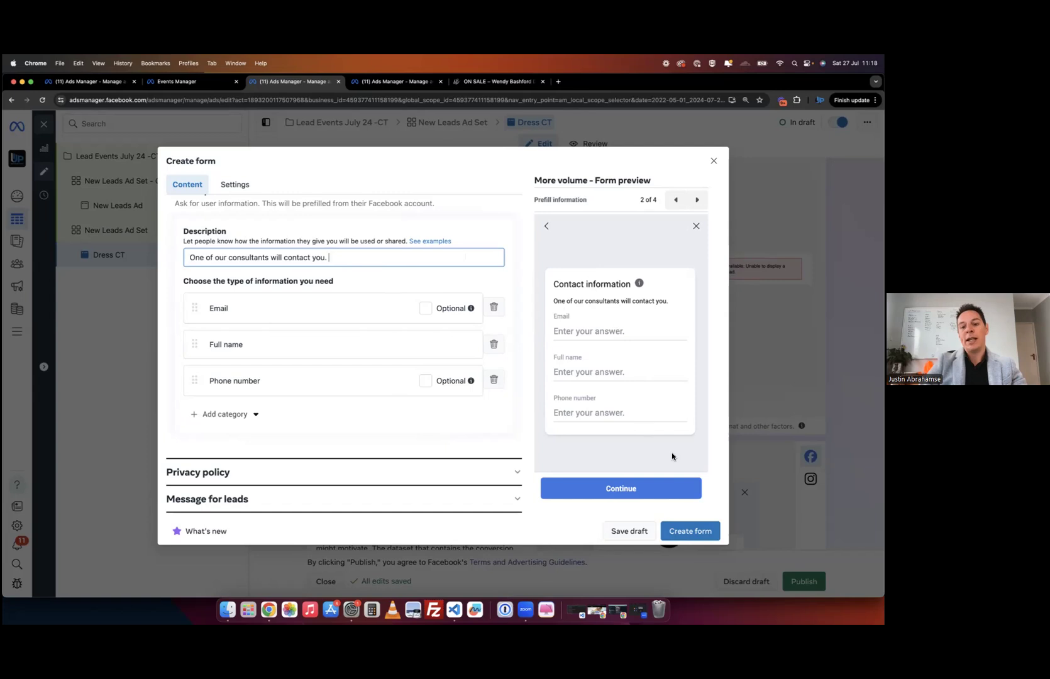
click(691, 531)
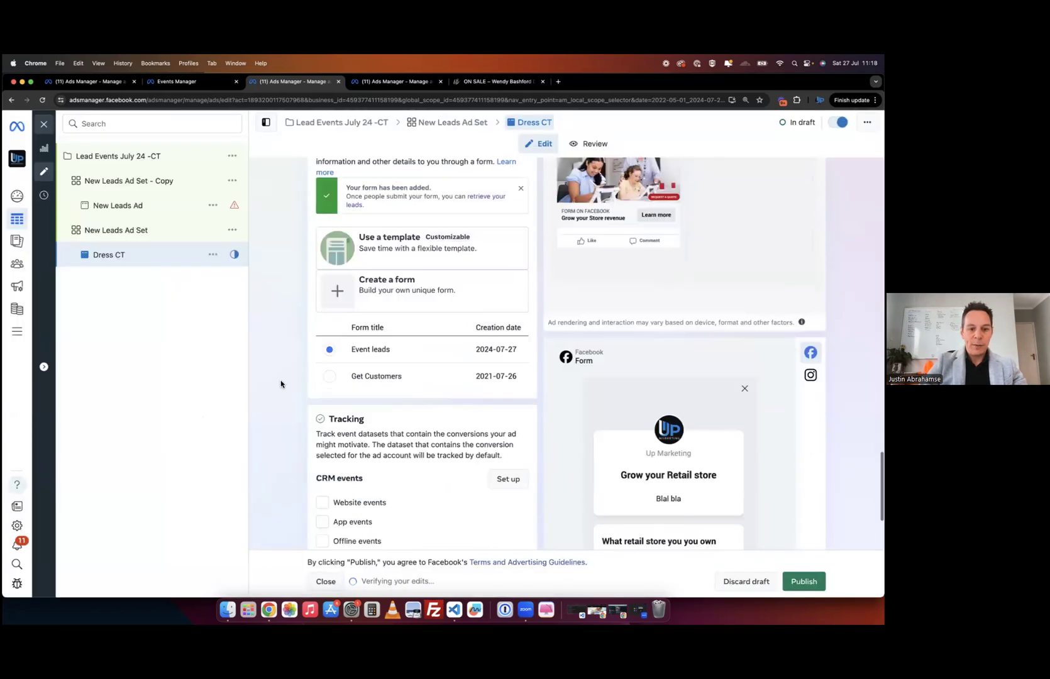
- Send the Dress CT advanced mobile preview to Facebook as a notification
scroll(628, 261, up, 5)
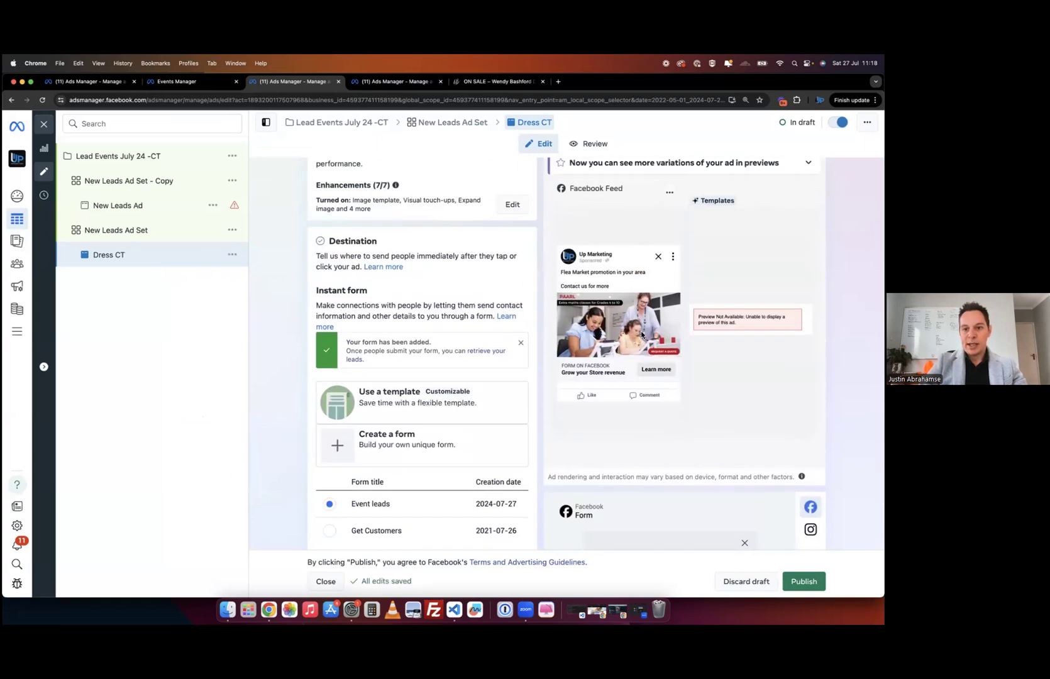
scroll(635, 363, up, 5)
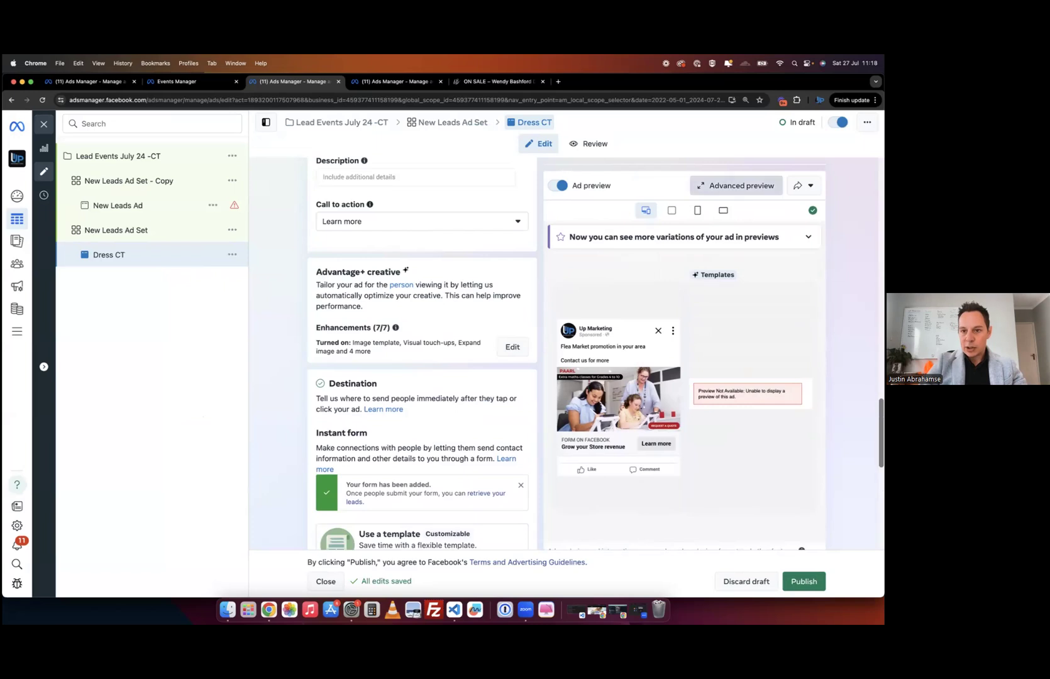
click(737, 186)
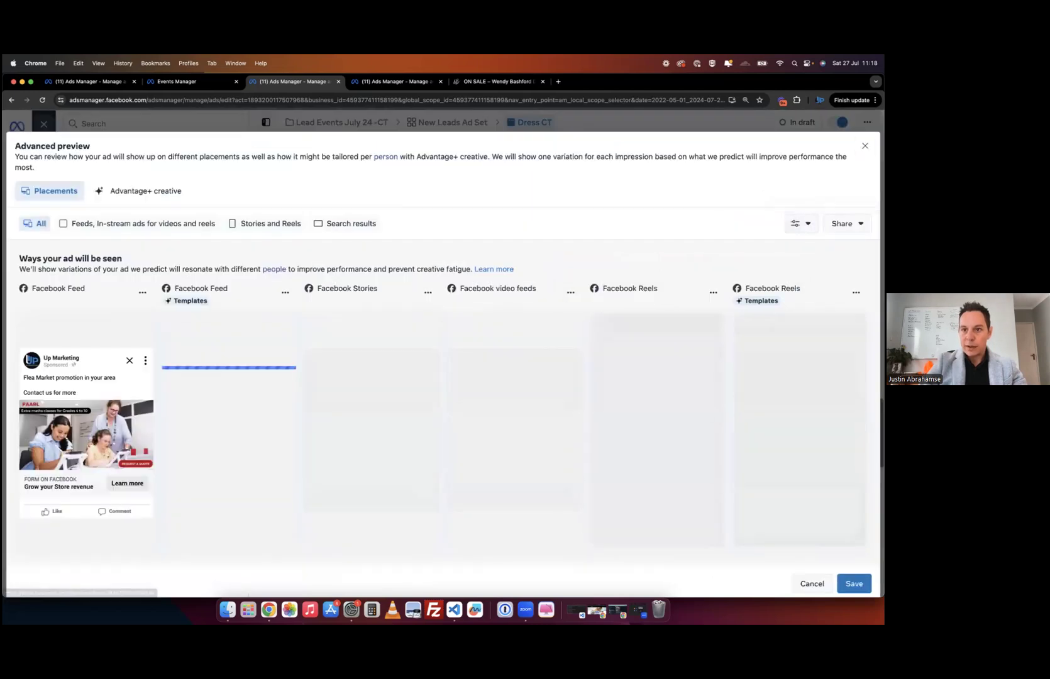
click(845, 223)
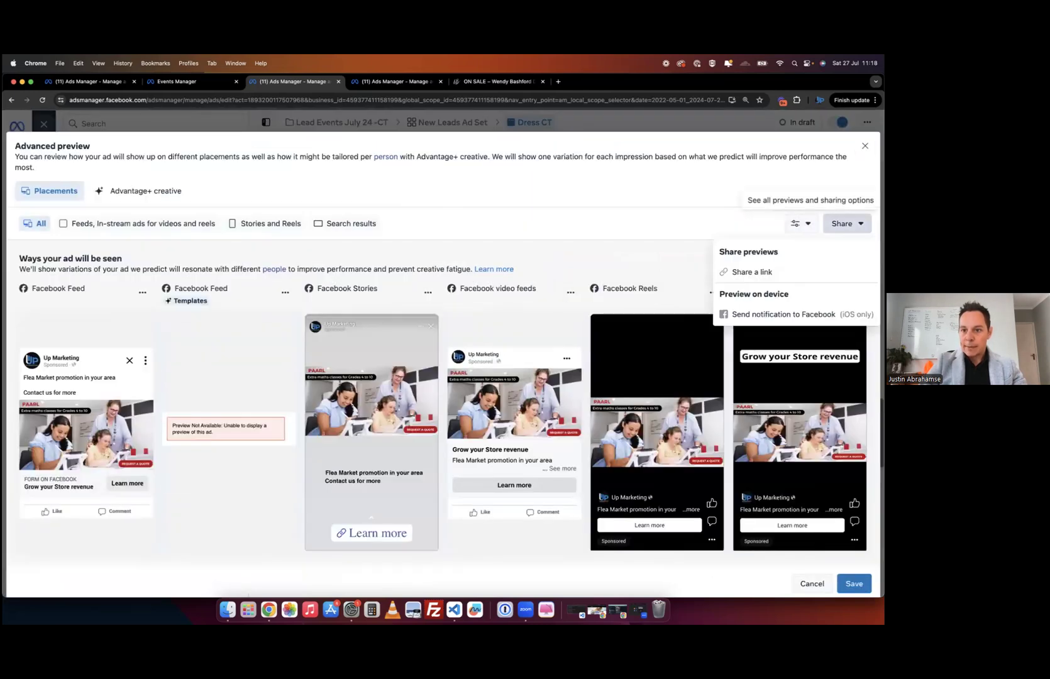
click(696, 271)
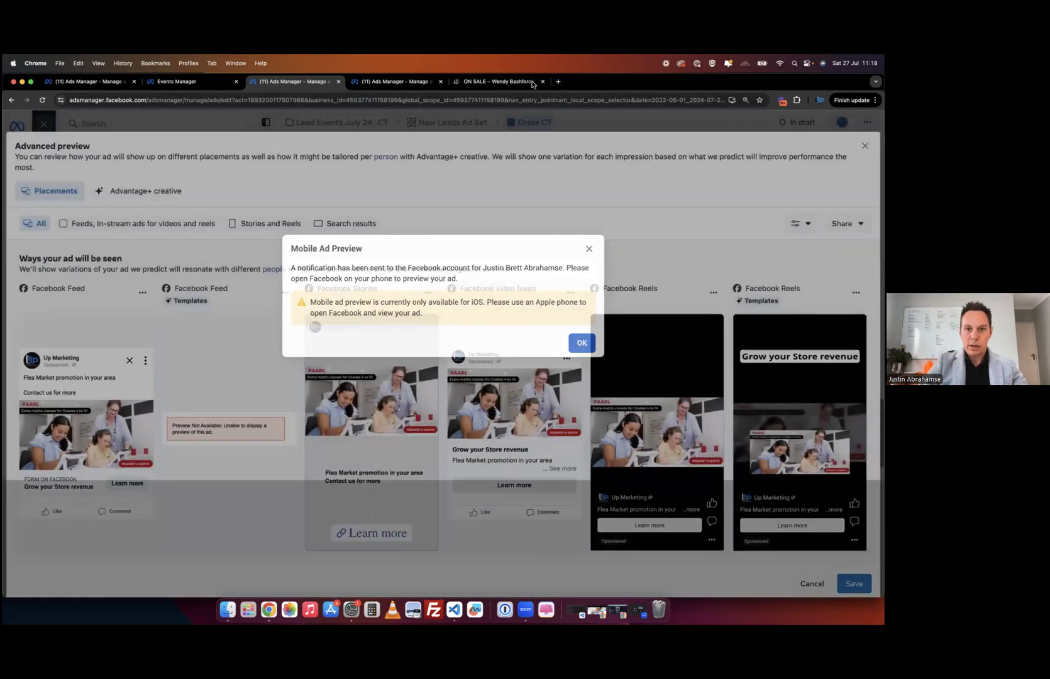
key(Escape)
click(558, 81)
- Go to facebook.com and scroll through the Hillcrest Restaurant page's feed
text(facebook.com)
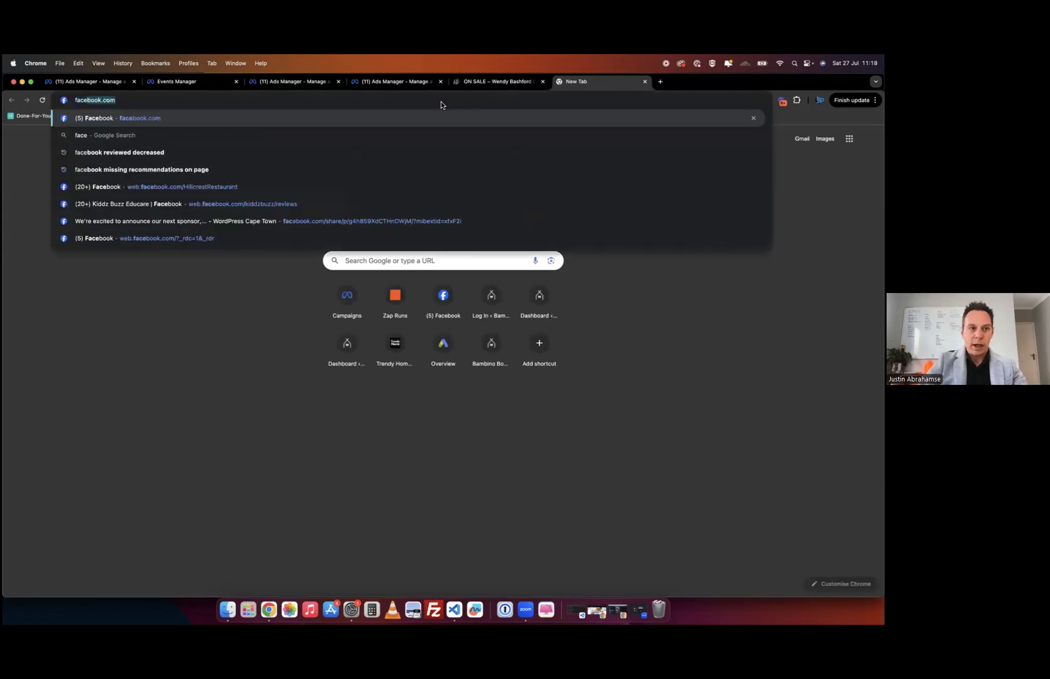
key(Return)
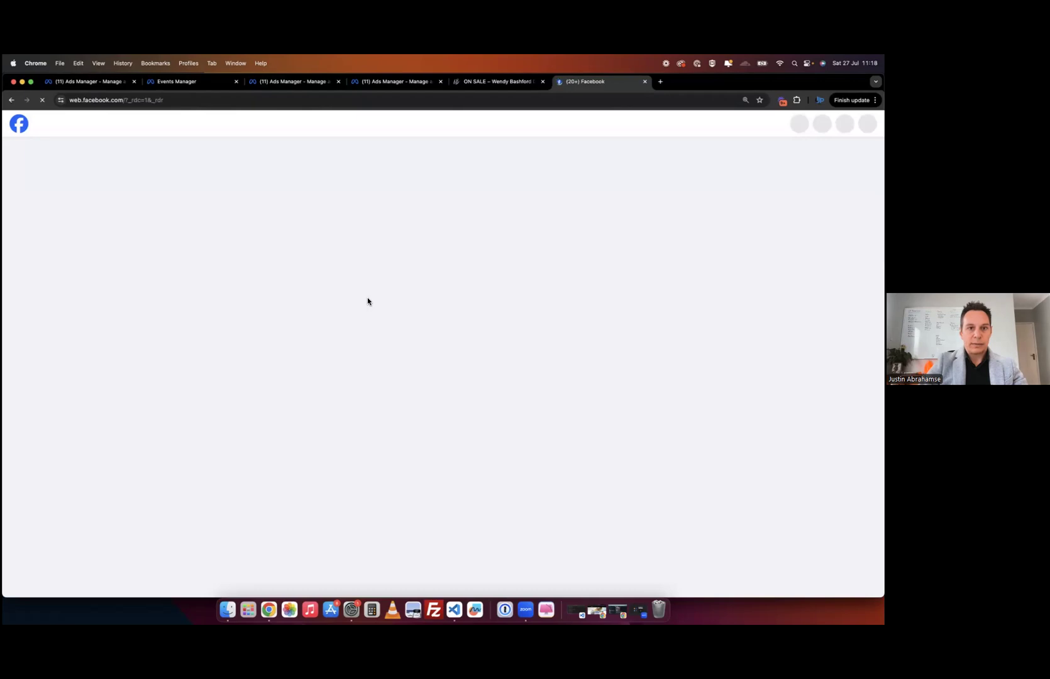
scroll(268, 408, down, 10)
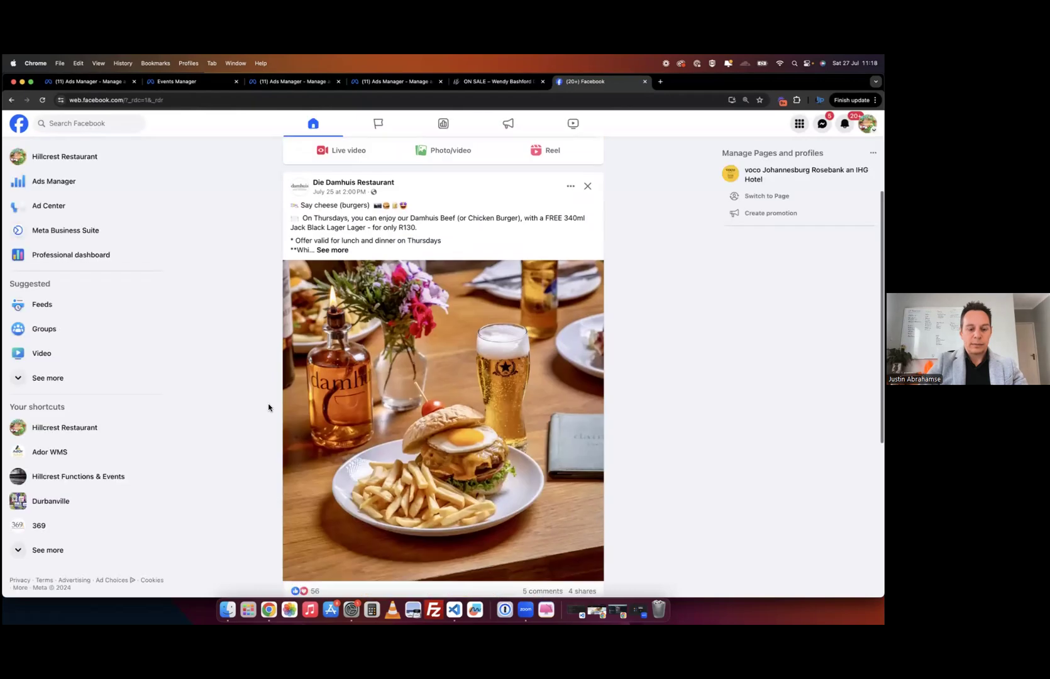
scroll(268, 407, down, 15)
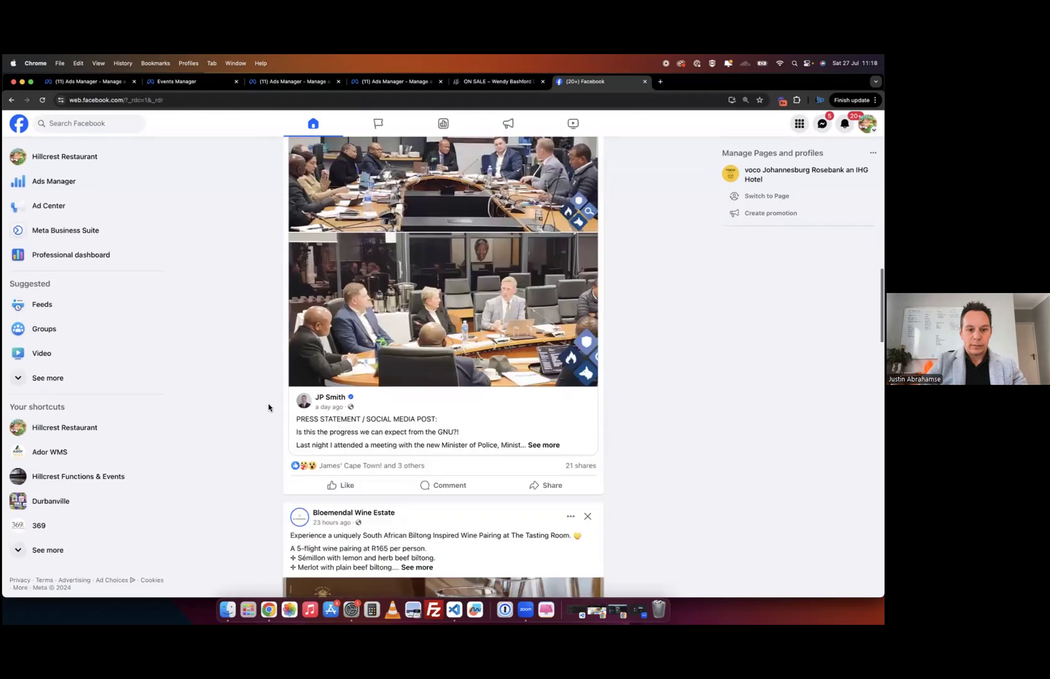
scroll(269, 408, up, 8)
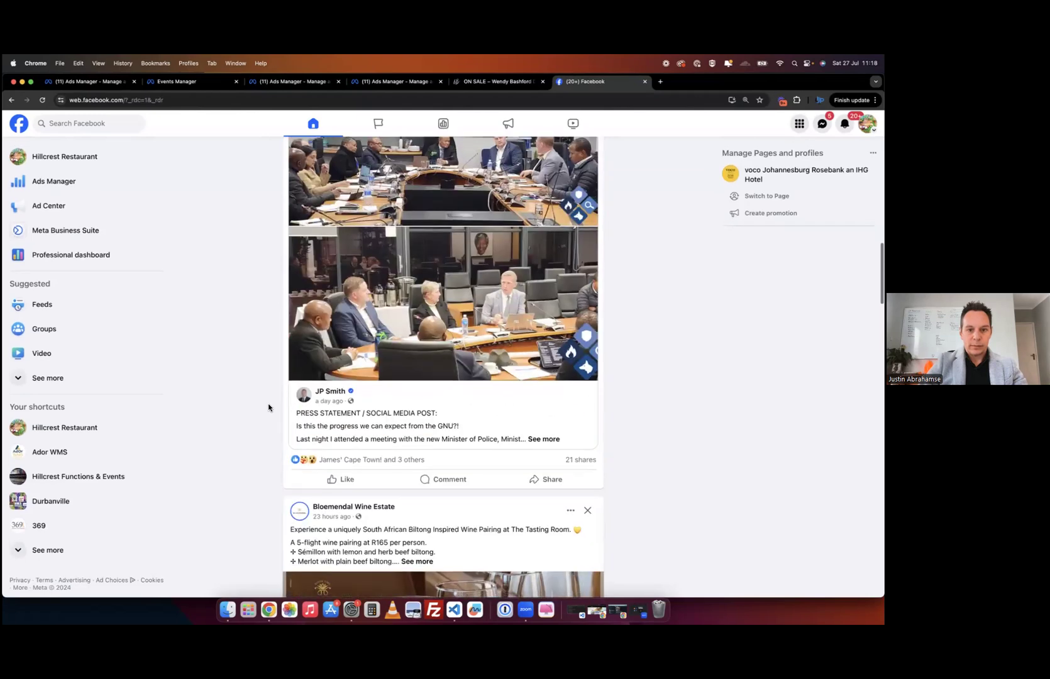
scroll(715, 304, up, 15)
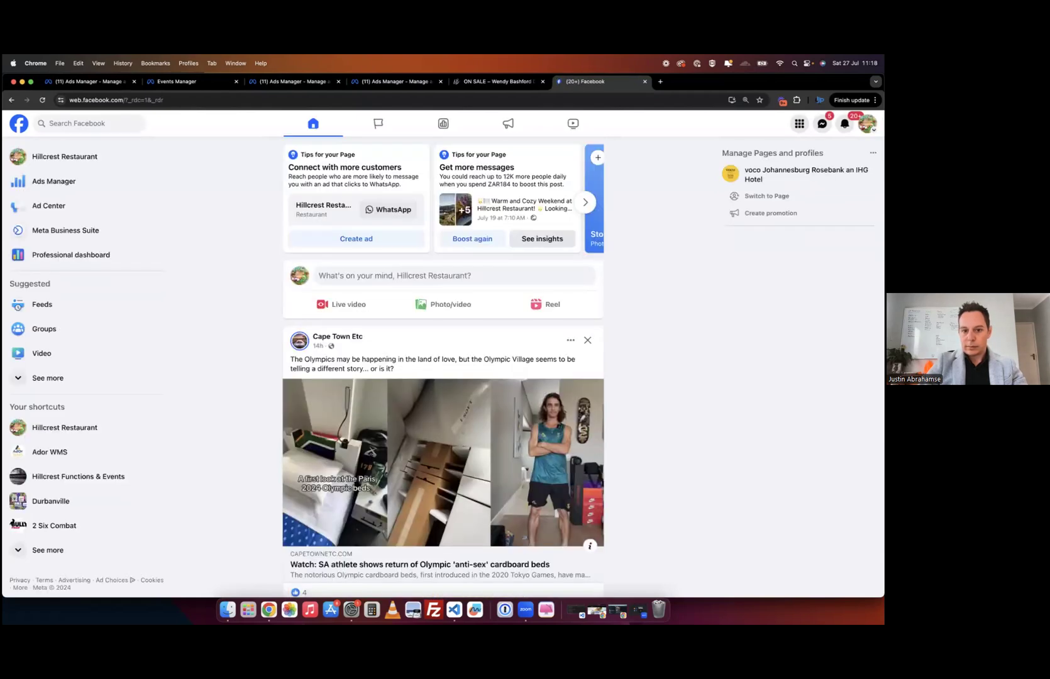
- Switch Facebook to the personal profile, browse its feed, and return to the Ads Manager tab
click(867, 124)
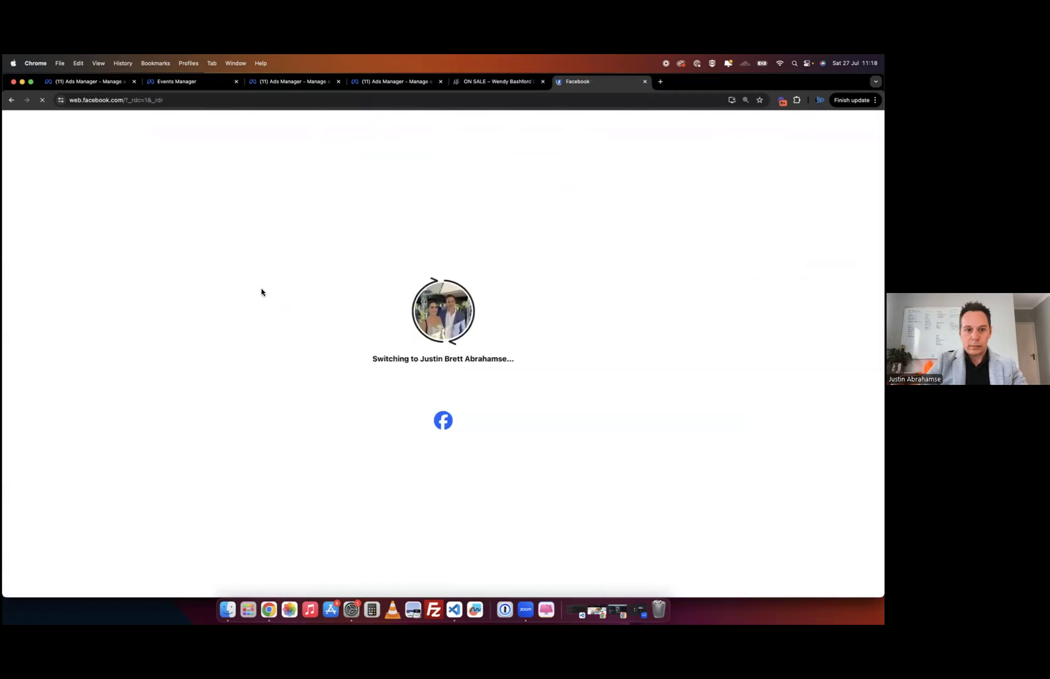
scroll(261, 292, down, 15)
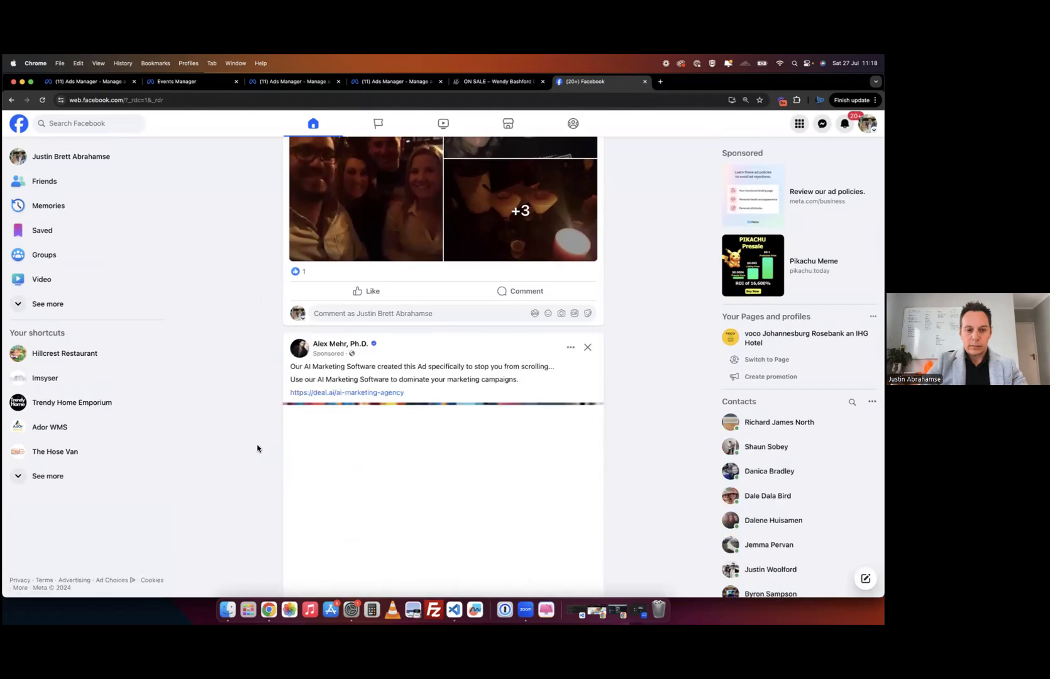
scroll(258, 448, down, 5)
scroll(257, 448, down, 7)
scroll(258, 448, up, 10)
click(333, 82)
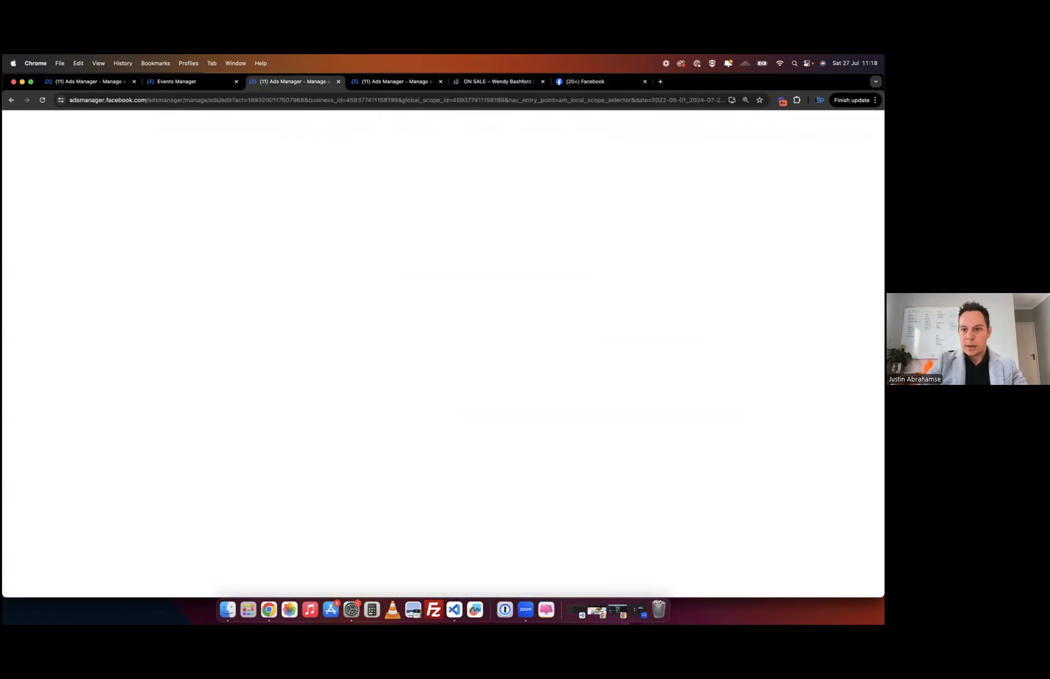
- Turn on link sharing for the Dress CT preview with a 30-day expiry and select the link
click(847, 224)
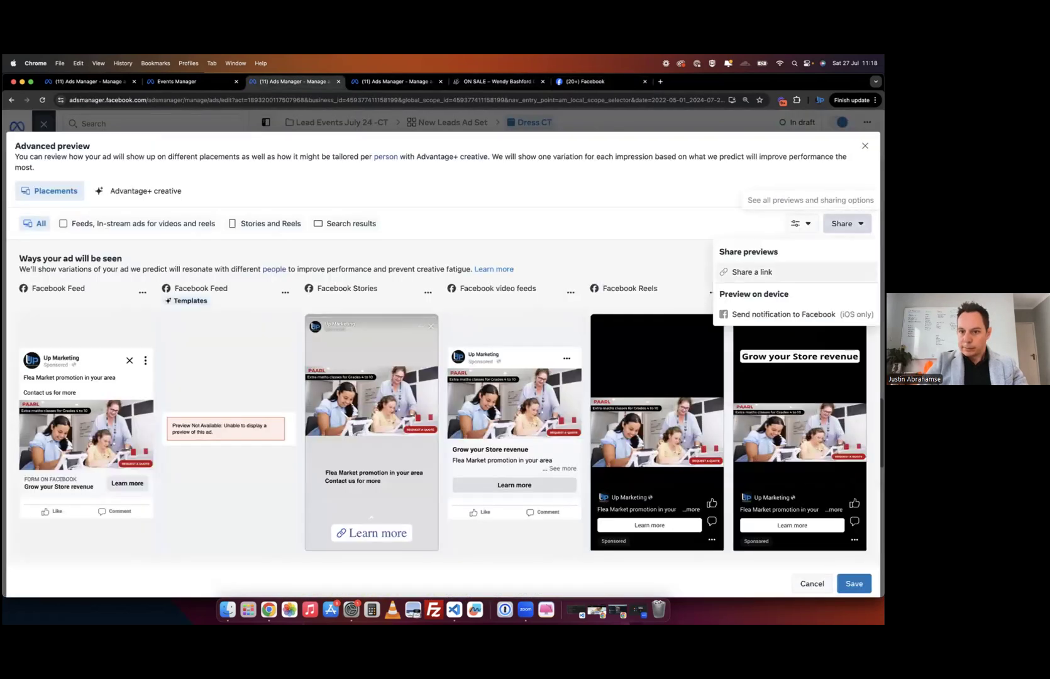
click(736, 272)
click(299, 327)
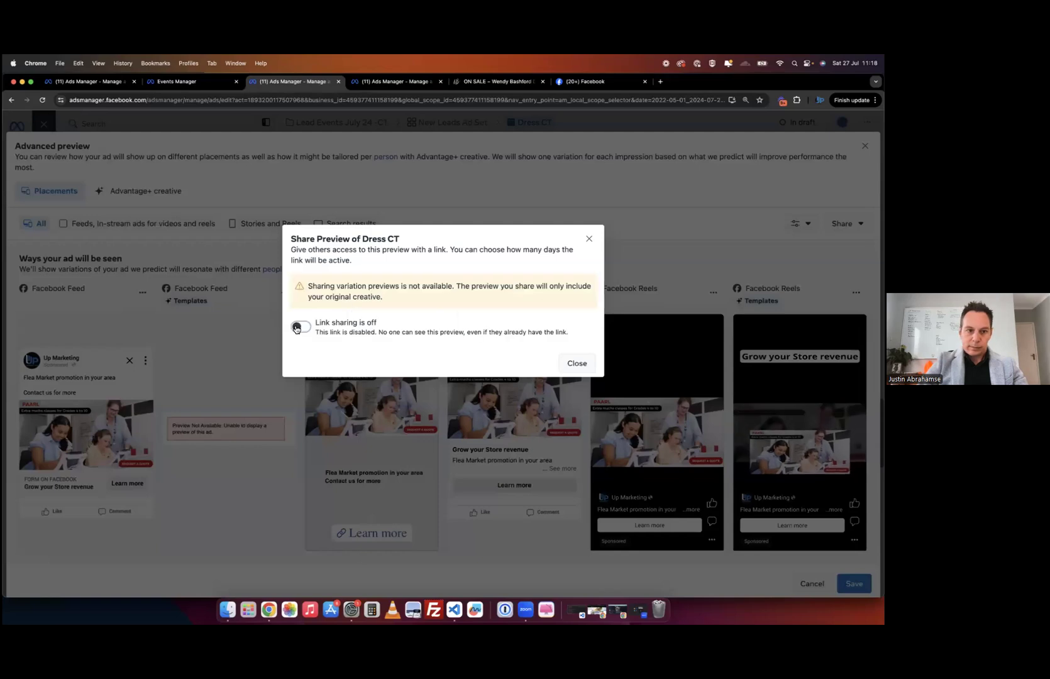
click(353, 350)
click(321, 375)
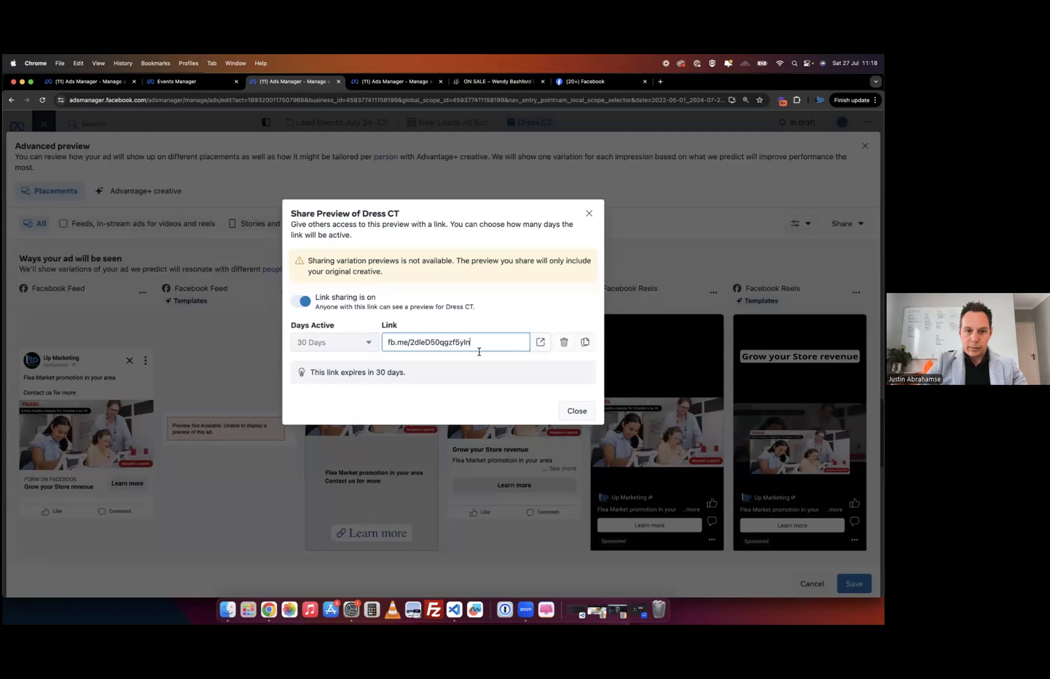
triple_click(480, 352)
key(super+c)
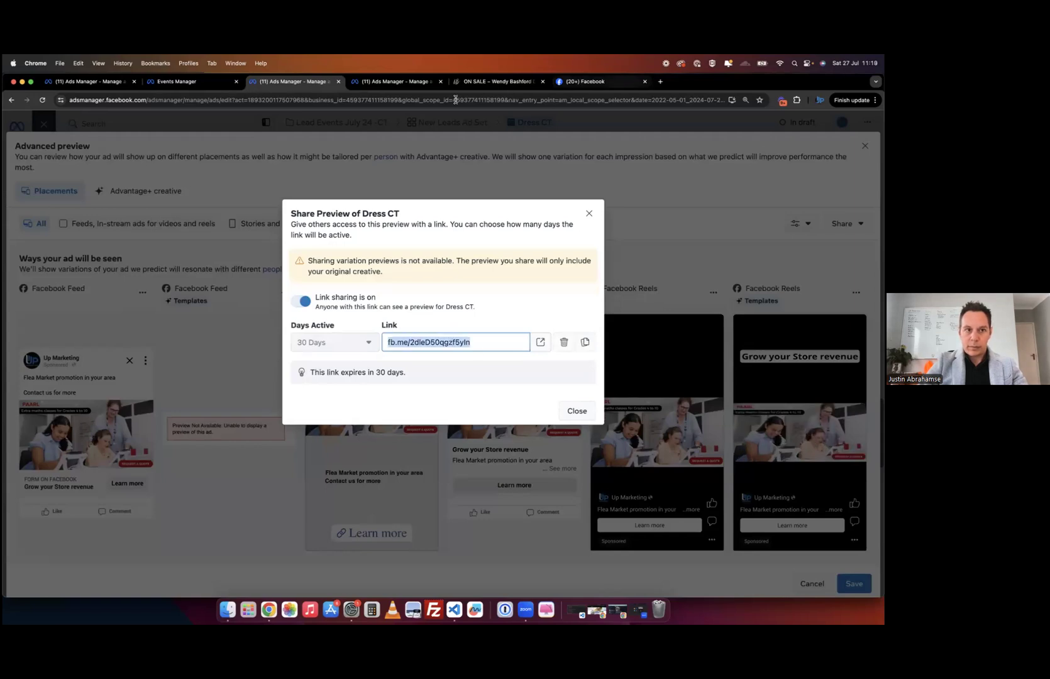
- Open the copied preview link in the Facebook tab
click(585, 81)
key(super+l)
key(super+v)
key(Return)
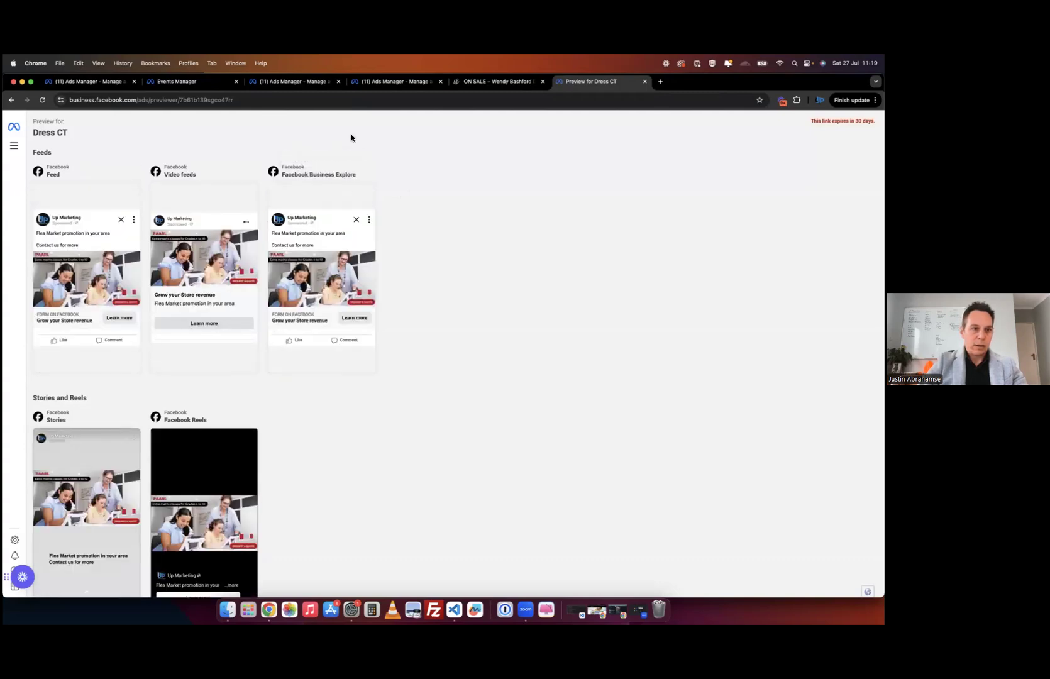
- Scroll through the Dress CT preview across Feed, Video feeds, Business Explore, Stories and Reels placements
scroll(101, 327, down, 5)
scroll(101, 328, down, 4)
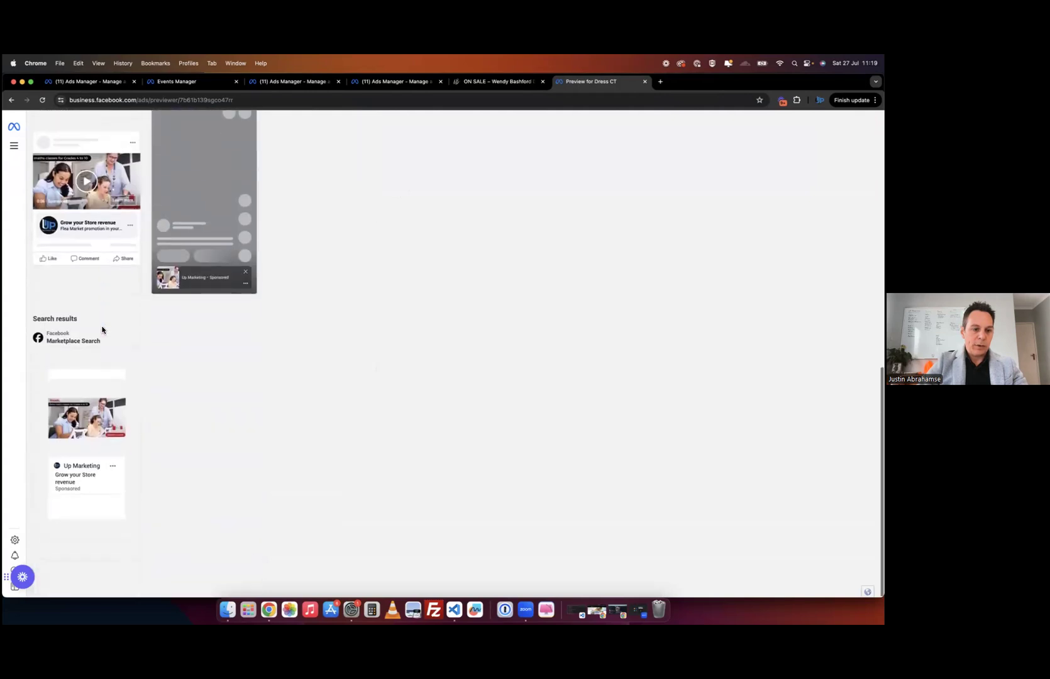
scroll(81, 480, up, 8)
scroll(81, 480, up, 2)
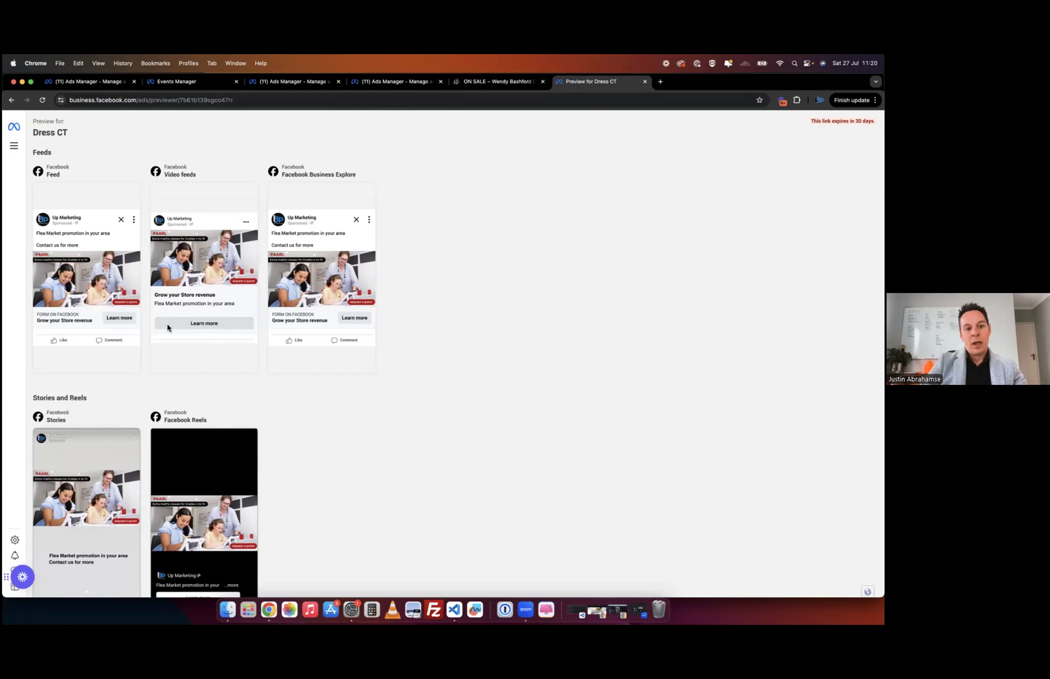
- Close the Share Preview and Advanced preview dialogs on Dress CT, then return to its preview tab
click(485, 81)
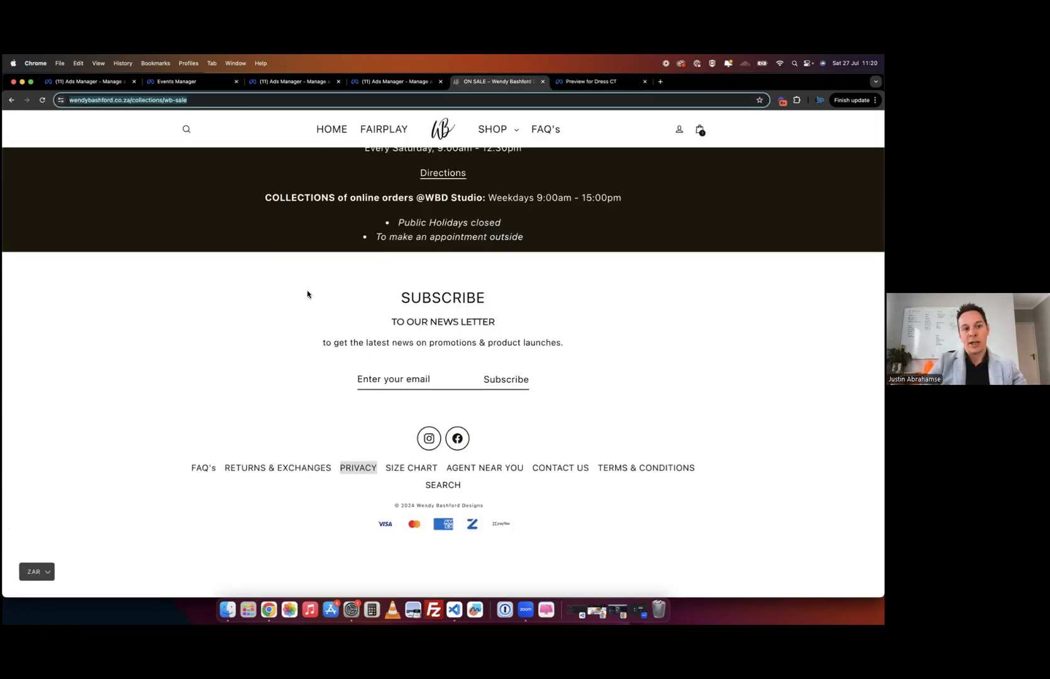
click(280, 82)
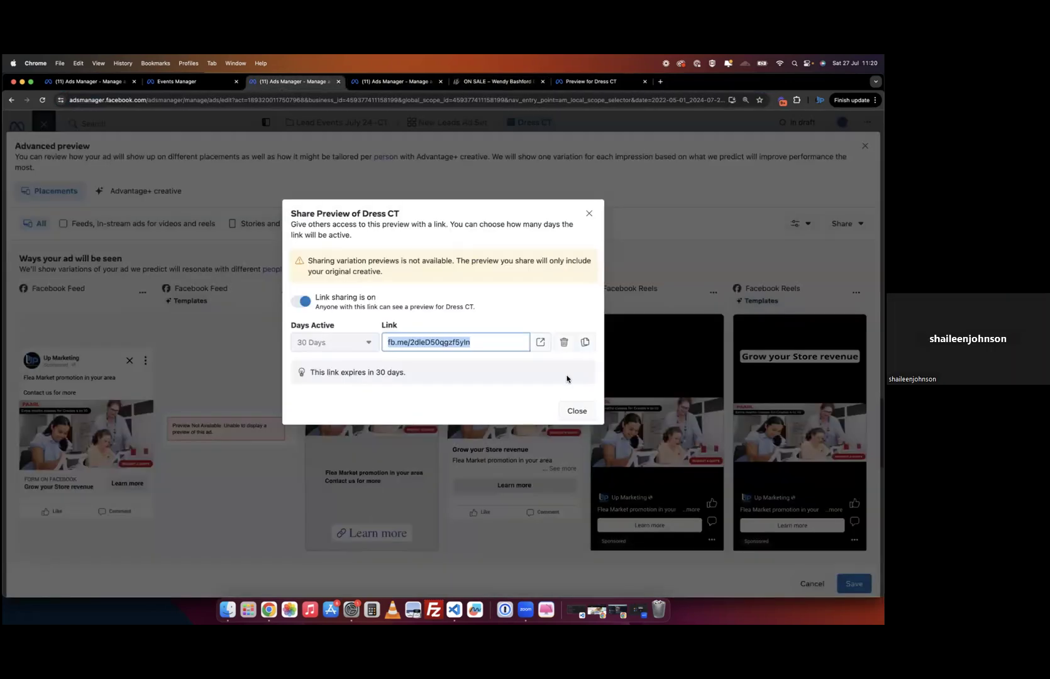
click(576, 411)
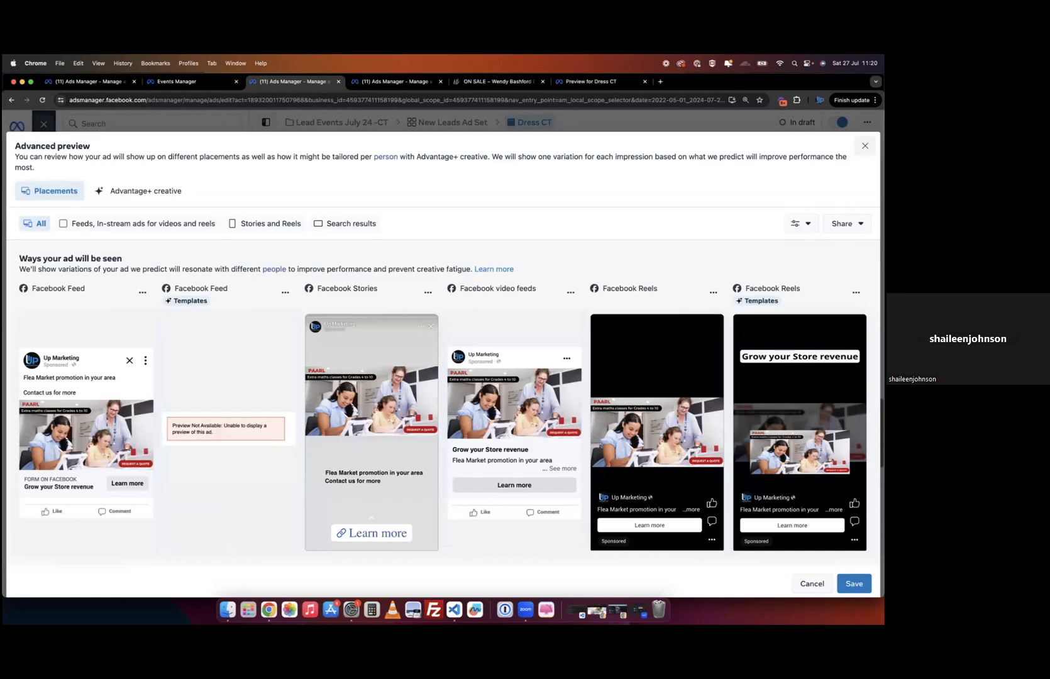
click(866, 146)
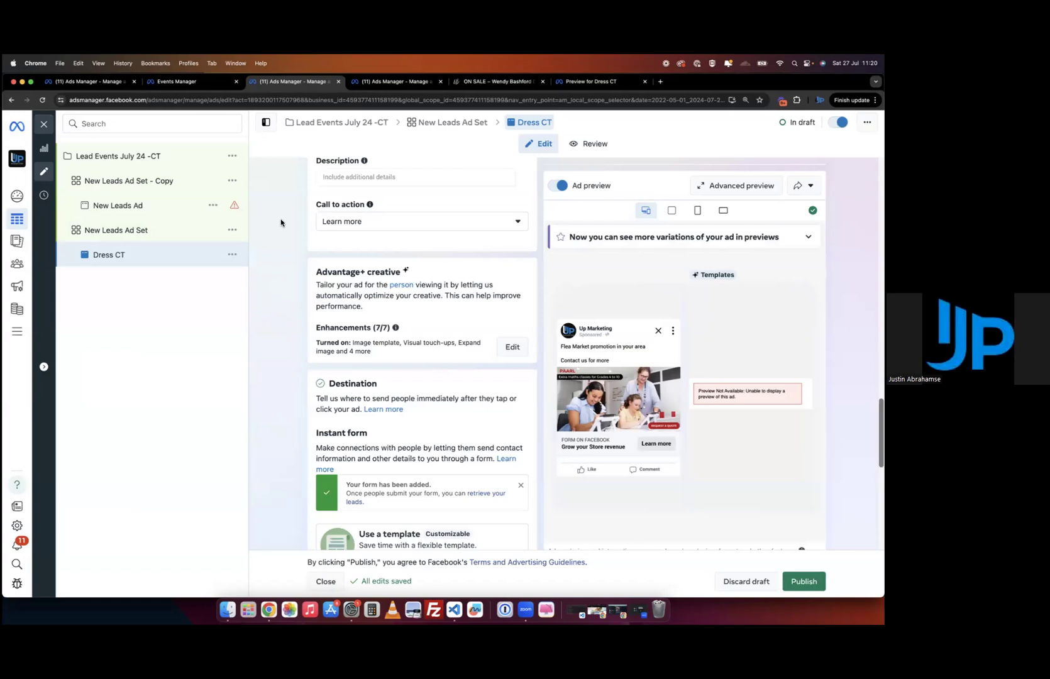
click(393, 81)
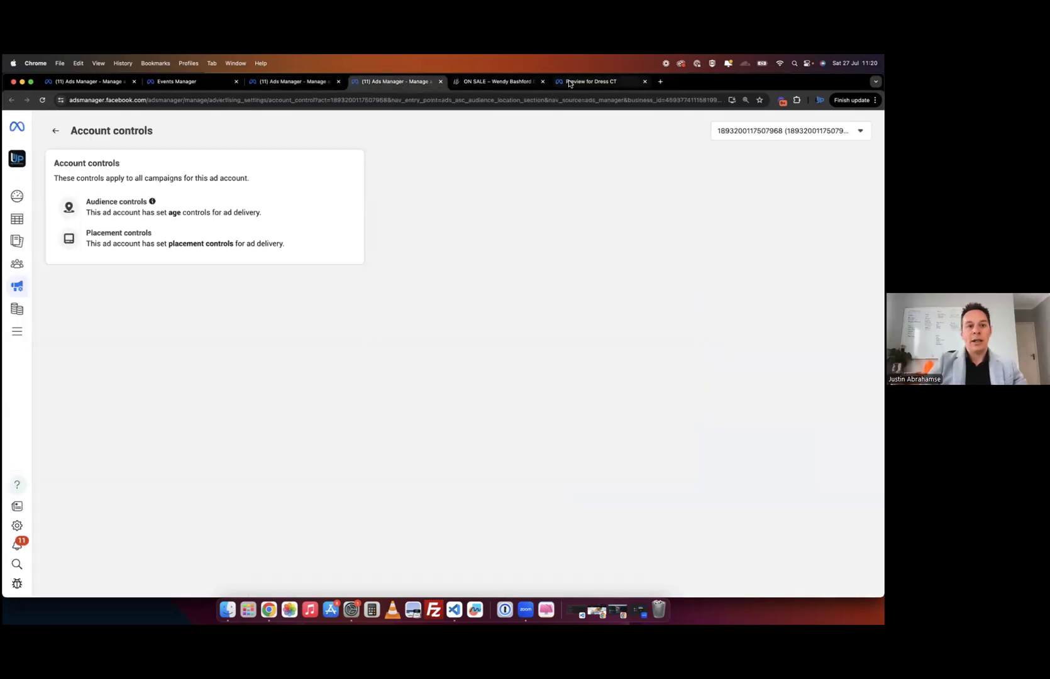
click(570, 83)
click(232, 101)
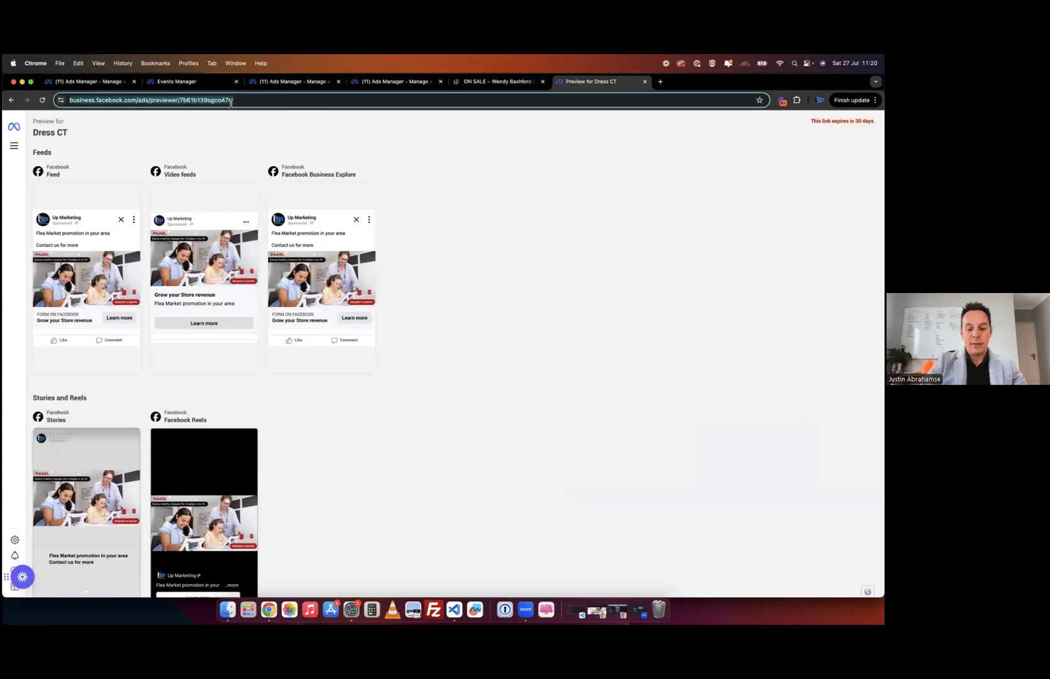
- Search 'lead manage' to reach Leads Center and view the top lead's details and assignee options
text(lead manage)
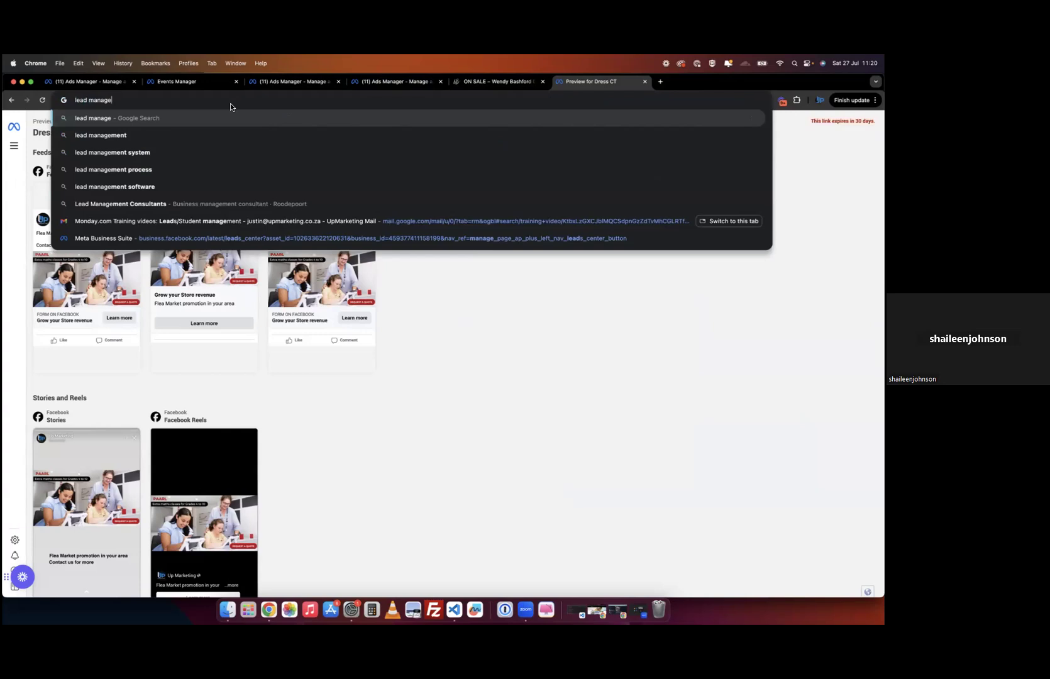
click(171, 240)
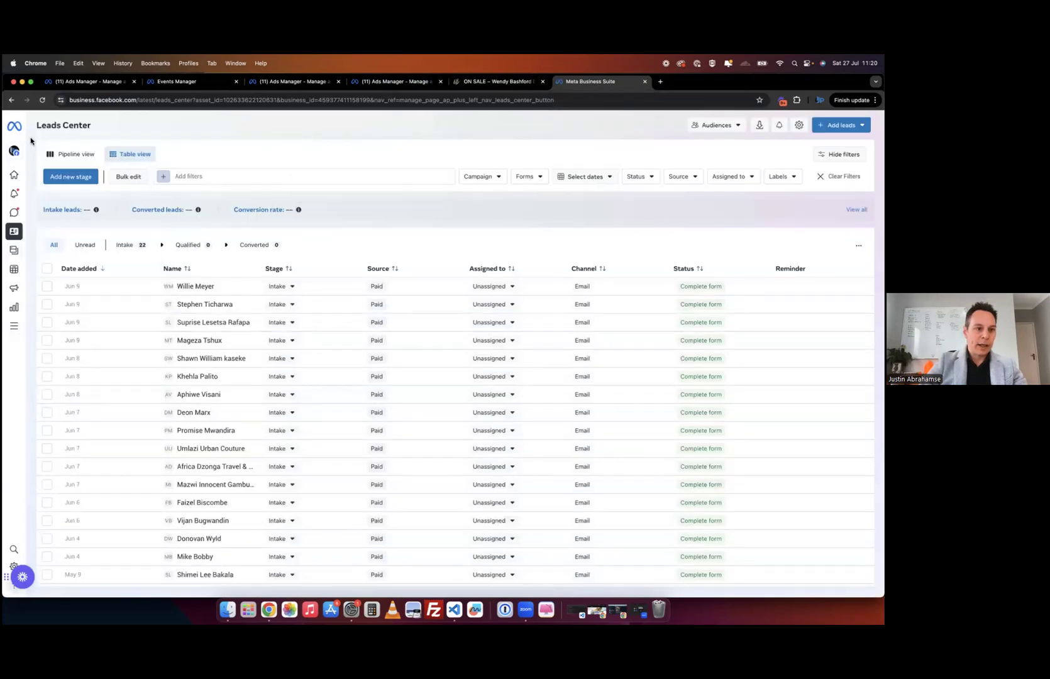
mouse_move(16, 215)
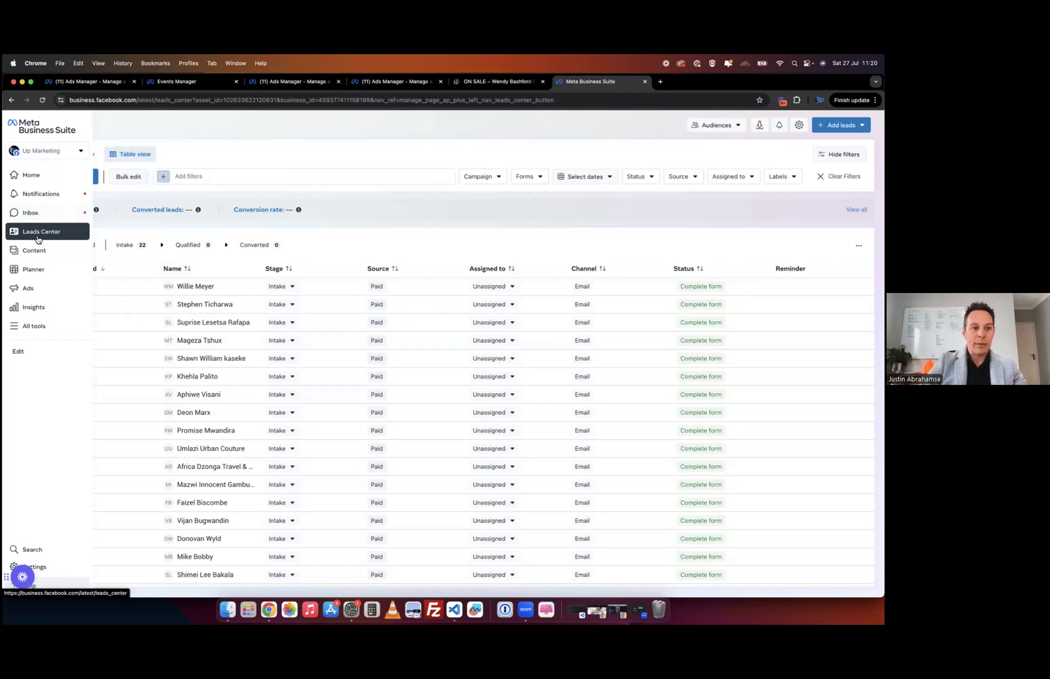
click(227, 289)
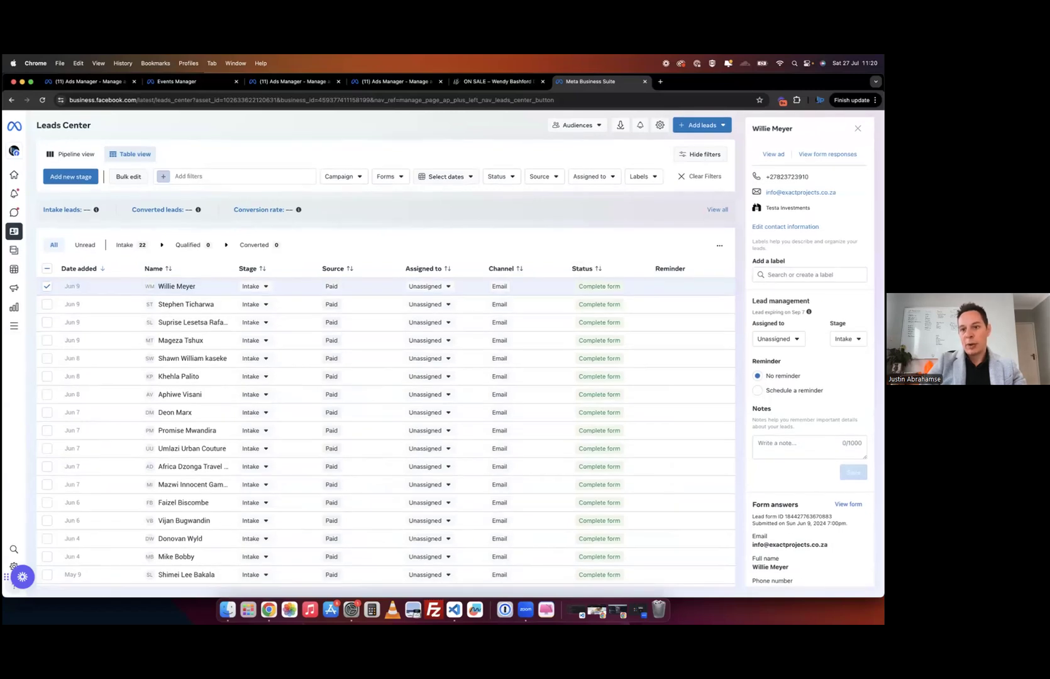
scroll(811, 362, down, 2)
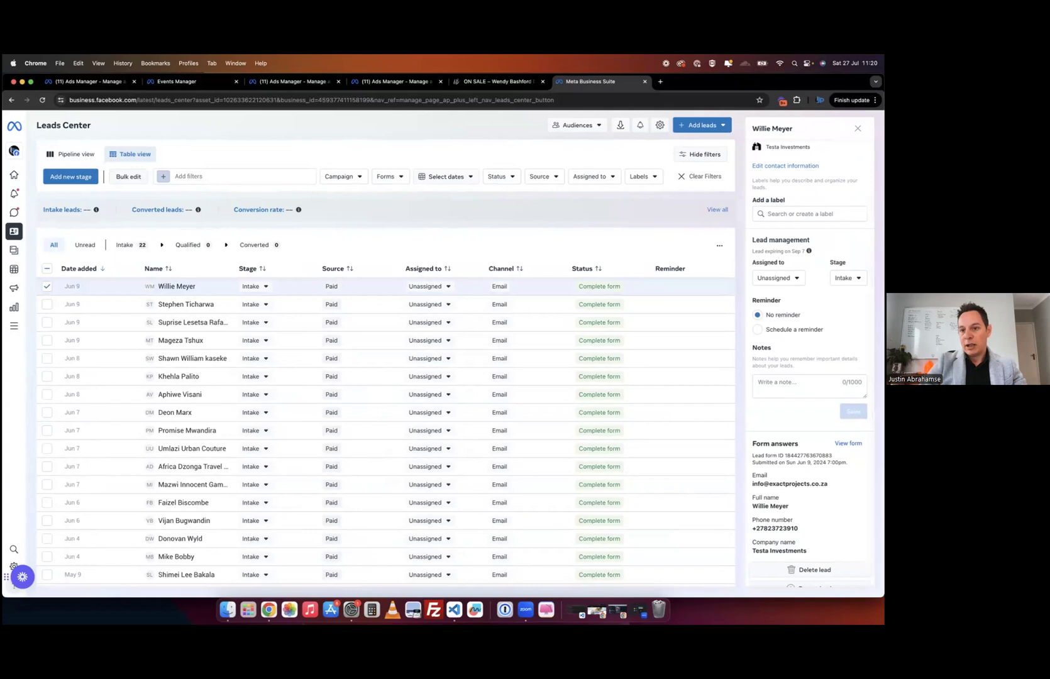
click(779, 278)
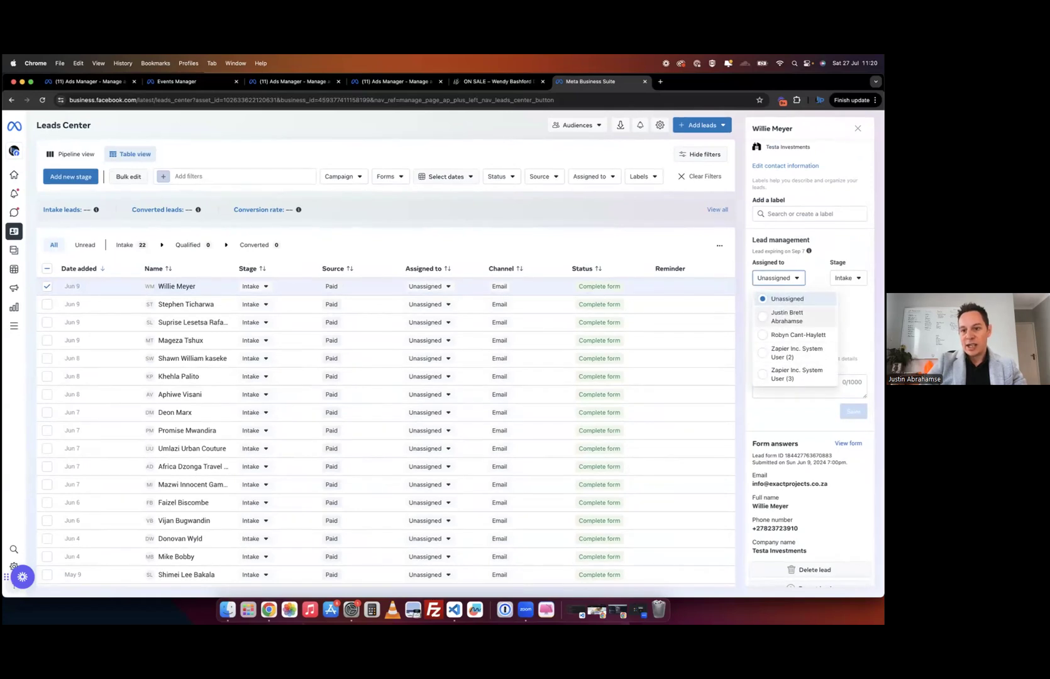
key(Escape)
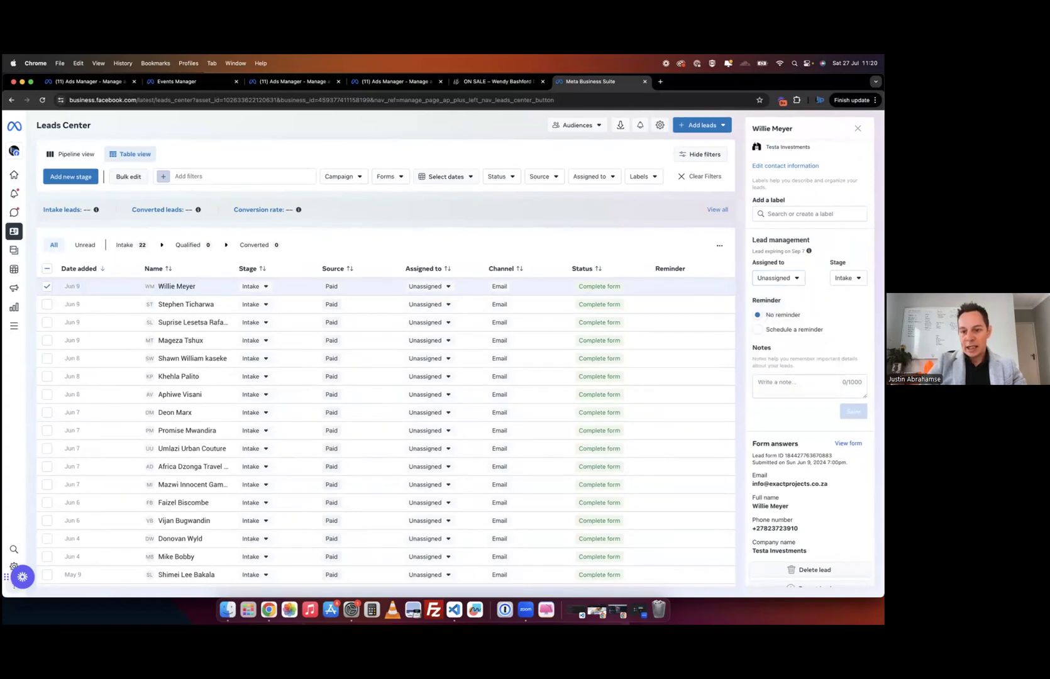
scroll(811, 365, down, 1)
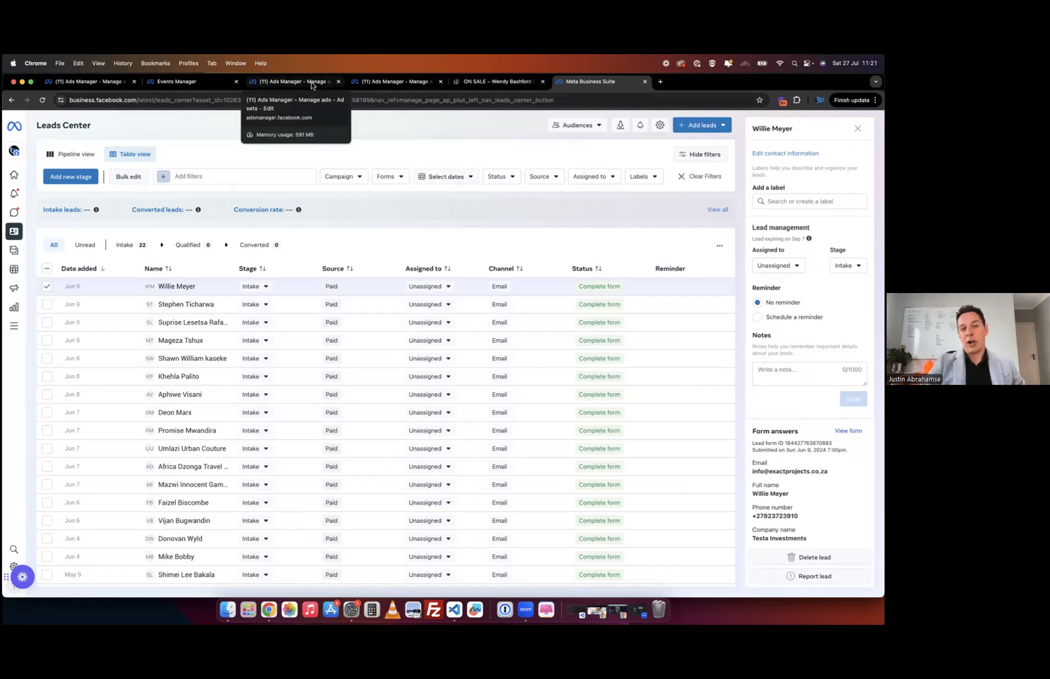
click(380, 86)
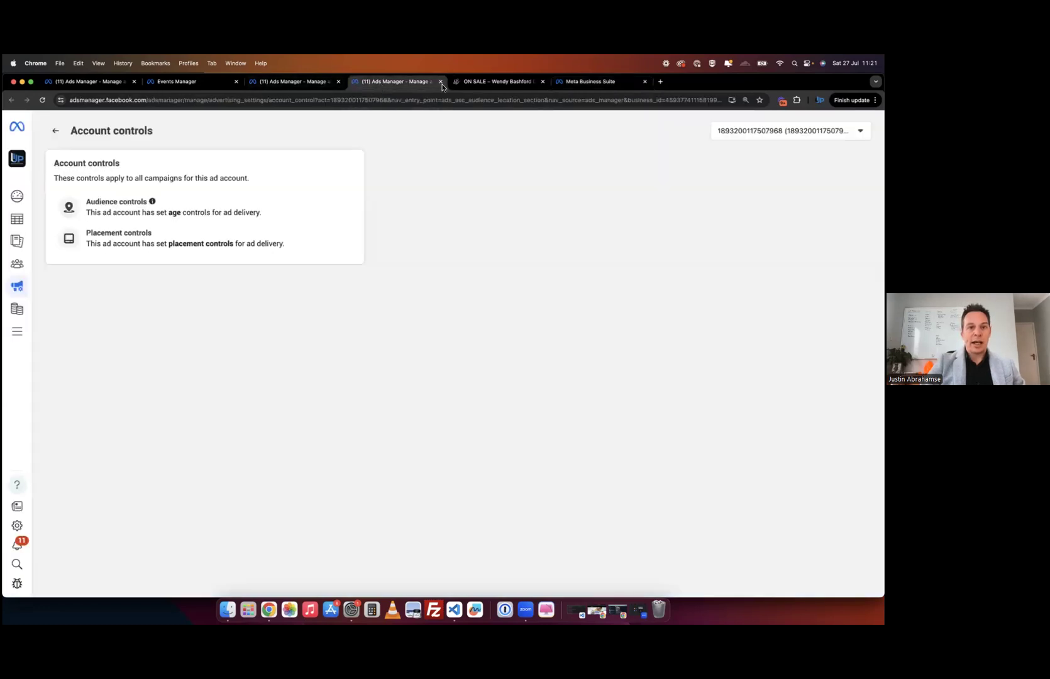
click(441, 82)
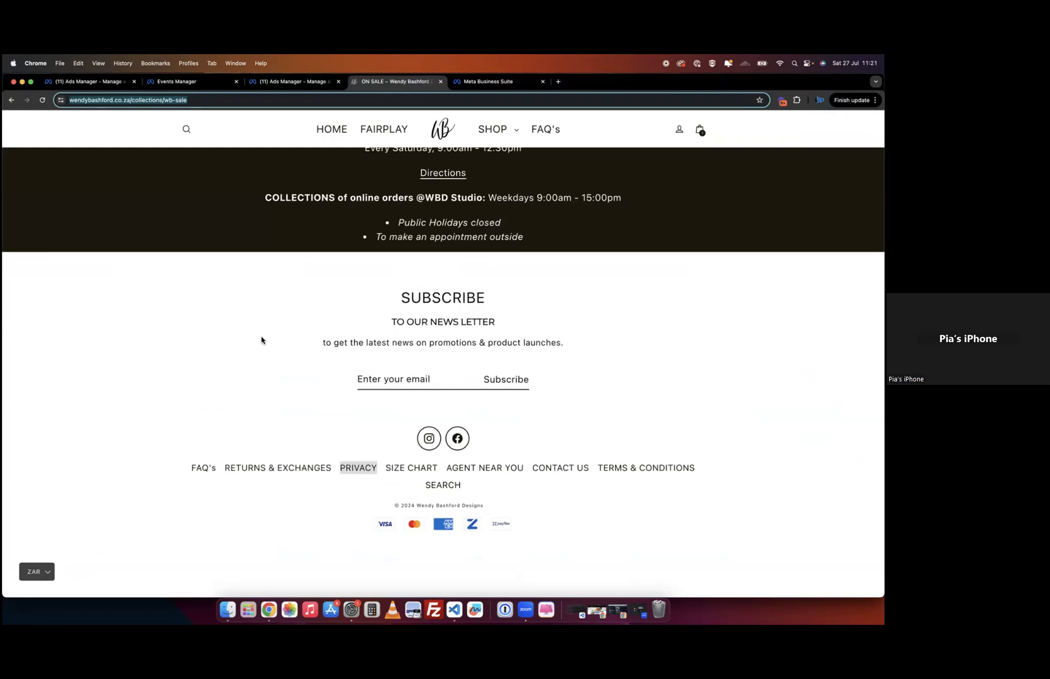
- Return to the Dress CT ad editor tab and close the editor to show the ads list
click(308, 82)
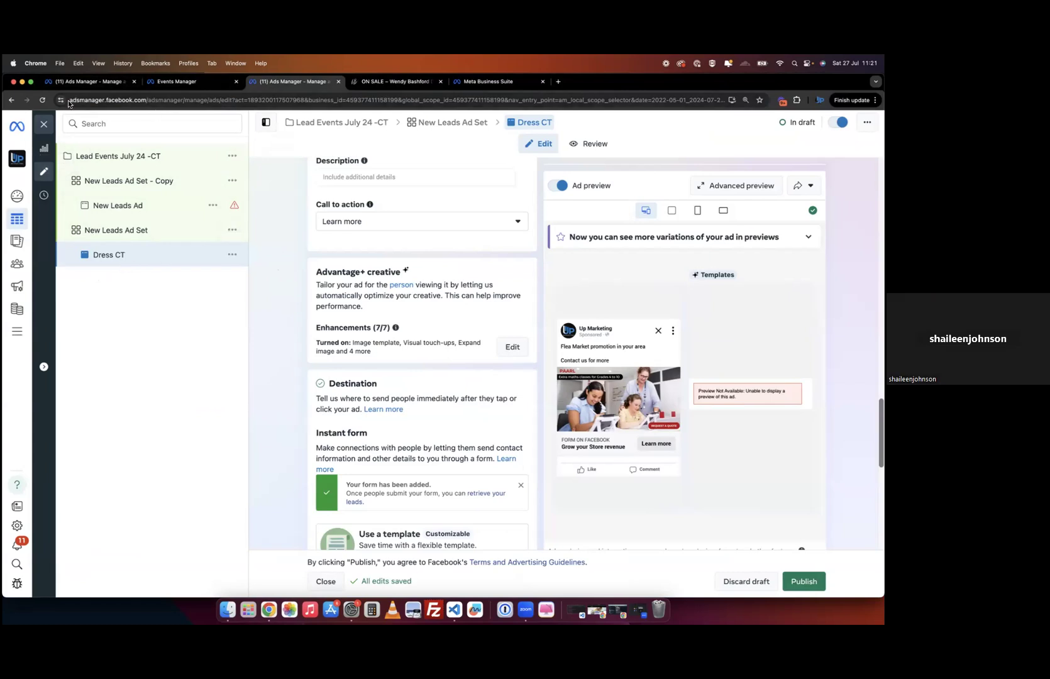
click(44, 124)
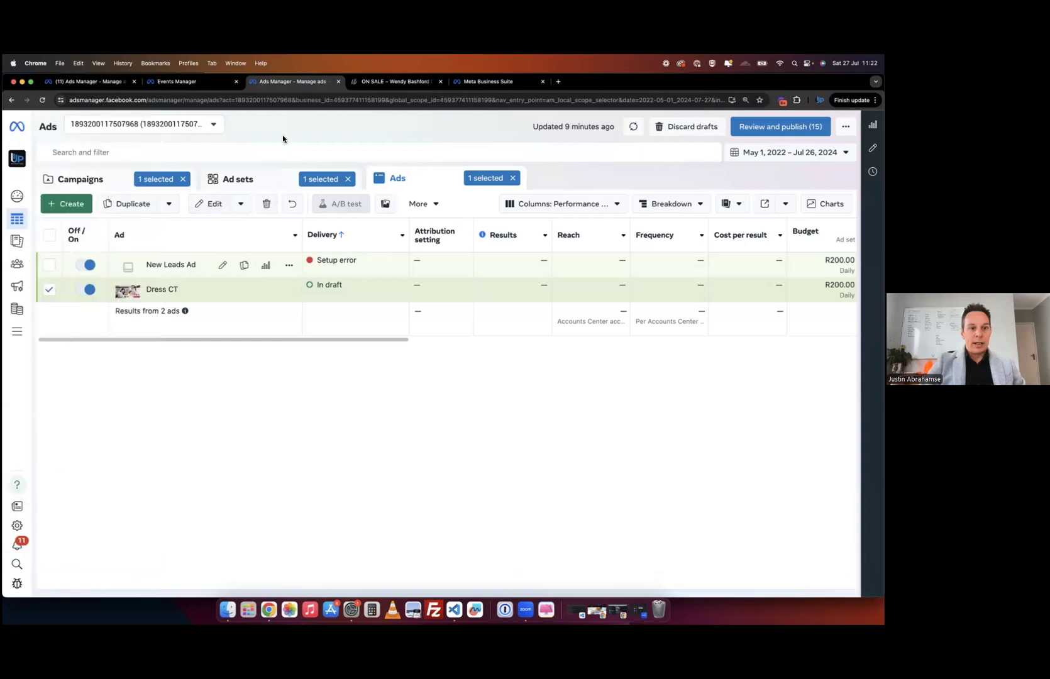
- Switch the Lead Events July 24 -CT campaign objective to Sales and confirm the change
click(228, 293)
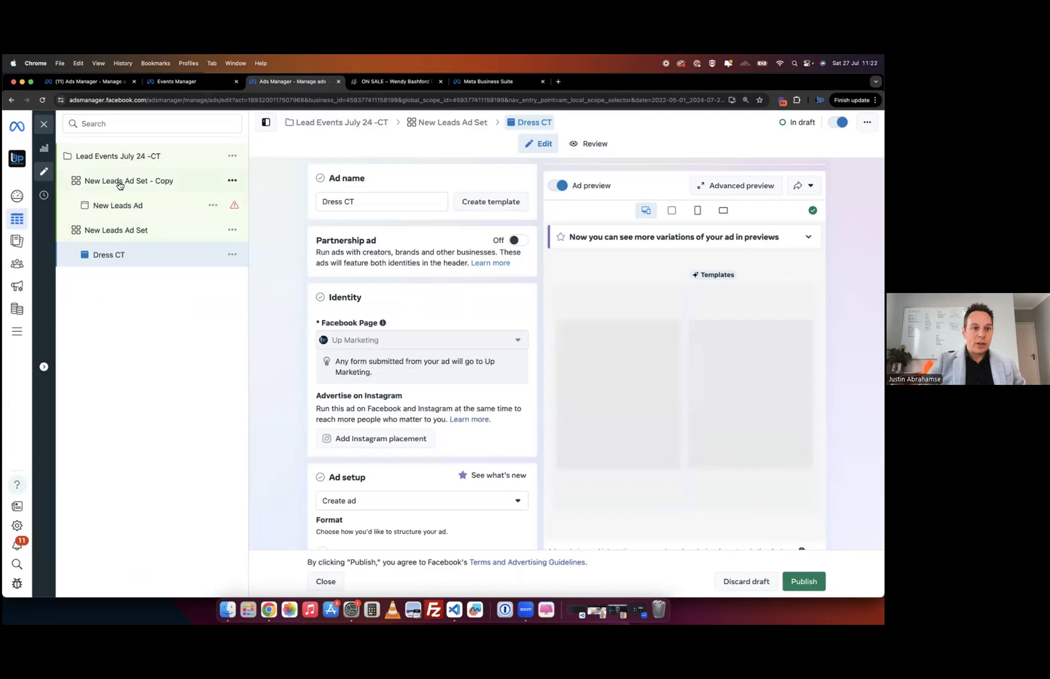
click(123, 163)
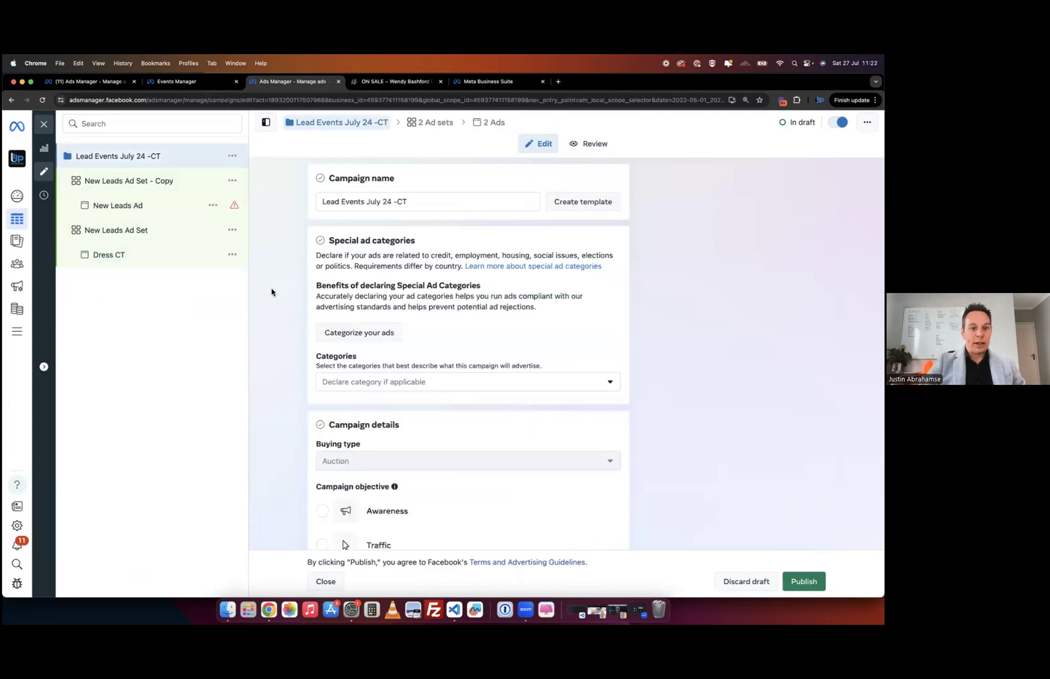
click(164, 184)
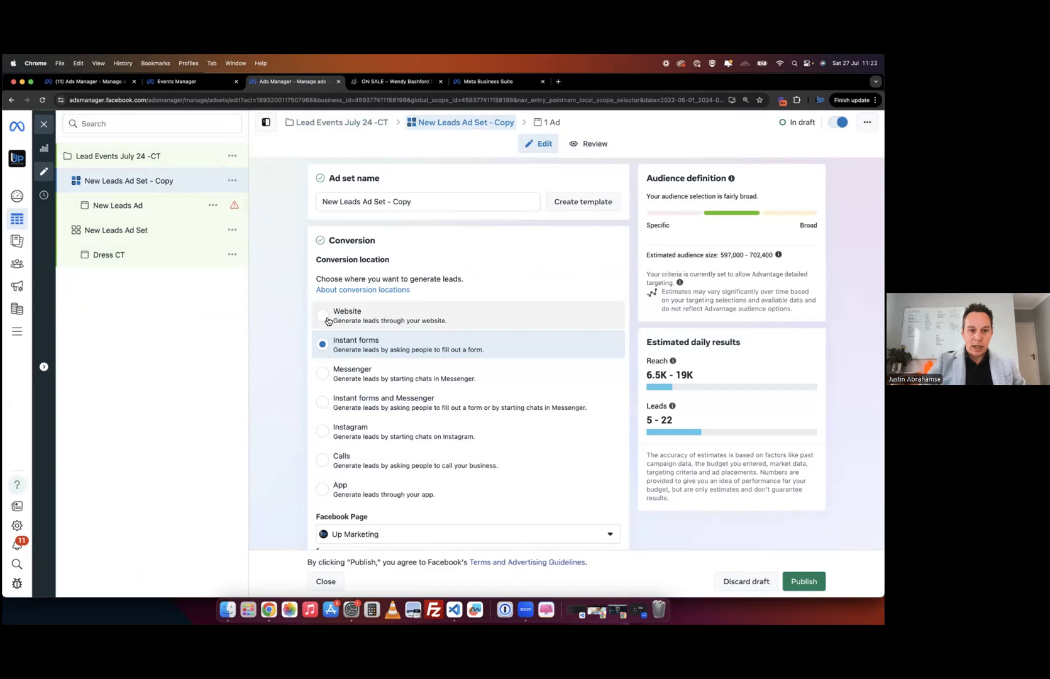
click(217, 159)
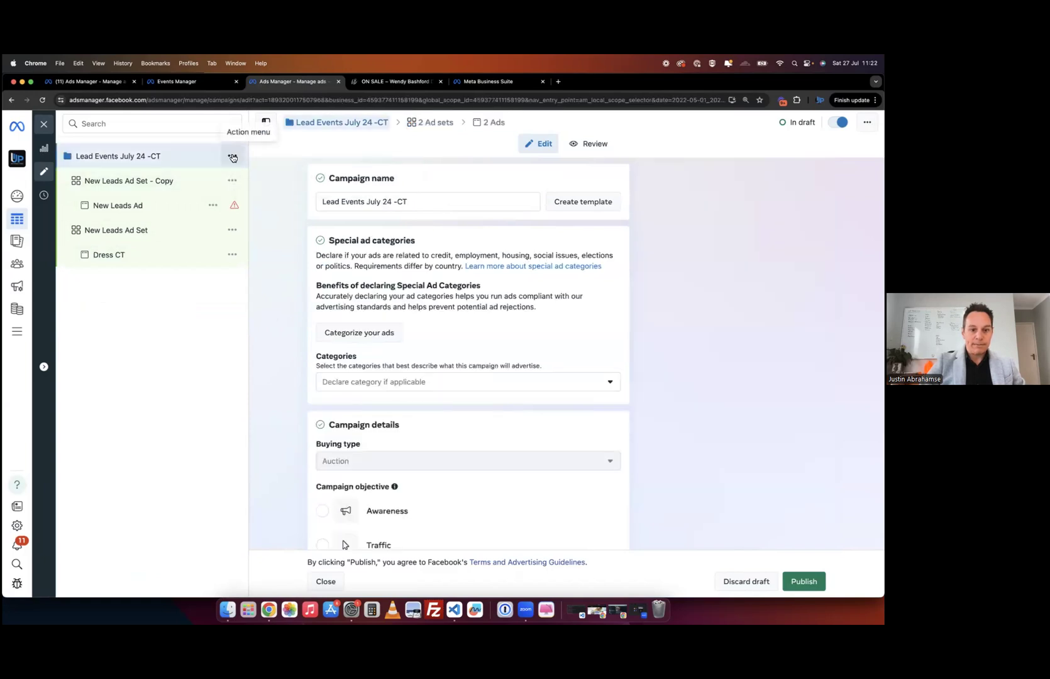
scroll(339, 380, down, 5)
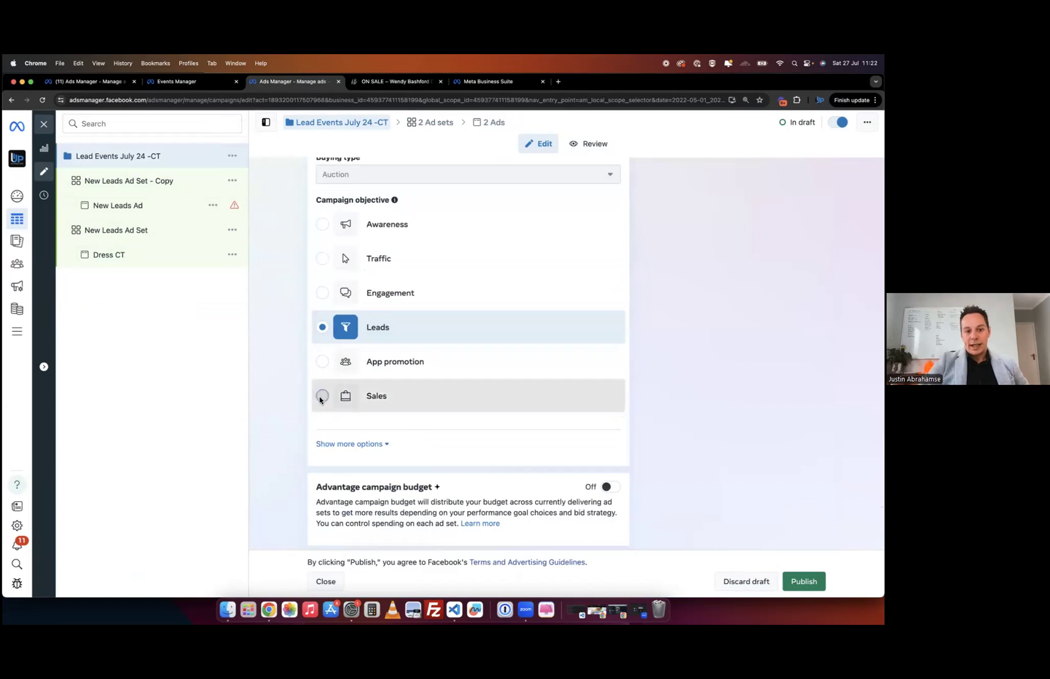
click(322, 399)
click(580, 338)
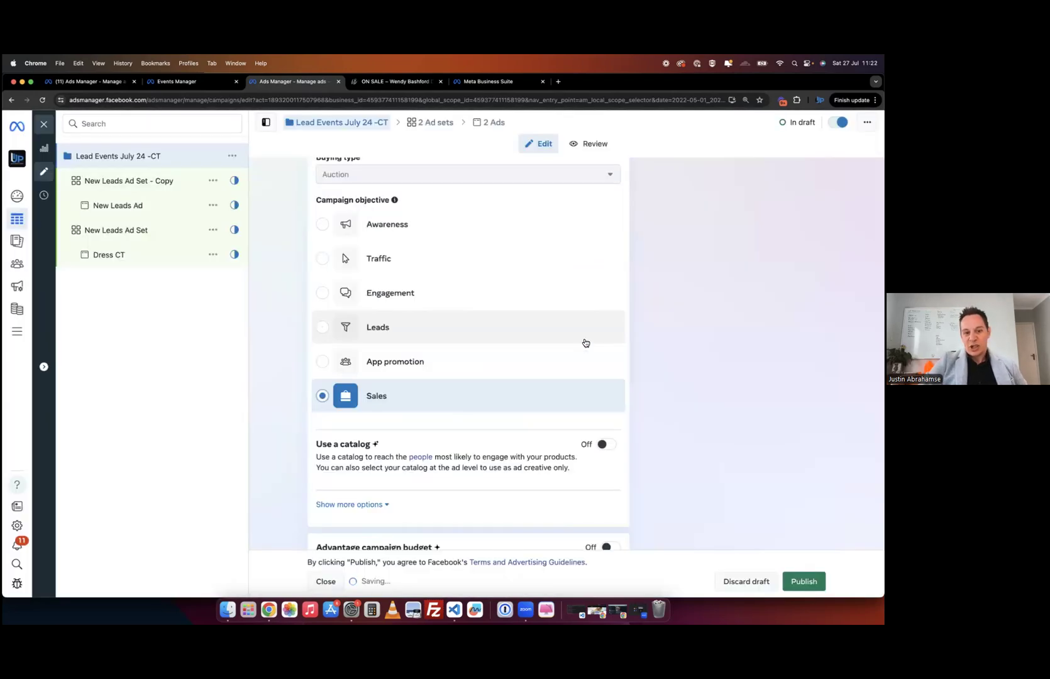
- Set New Leads Ad Set - Copy to the Trendy Home pixel with Purchase as its conversion event
click(162, 182)
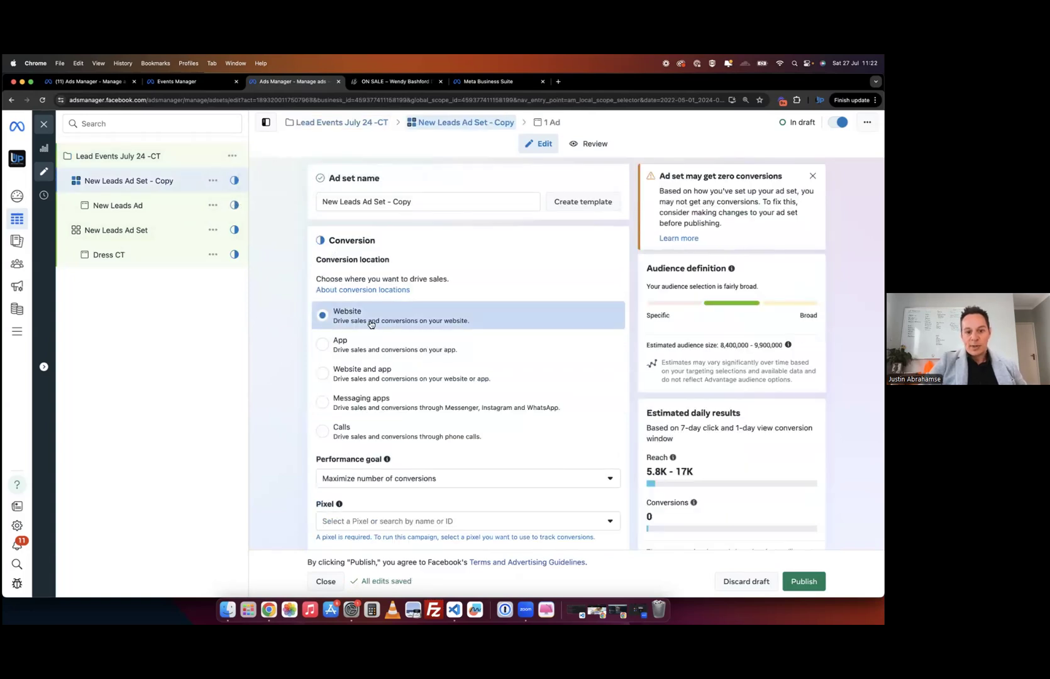
scroll(280, 478, down, 4)
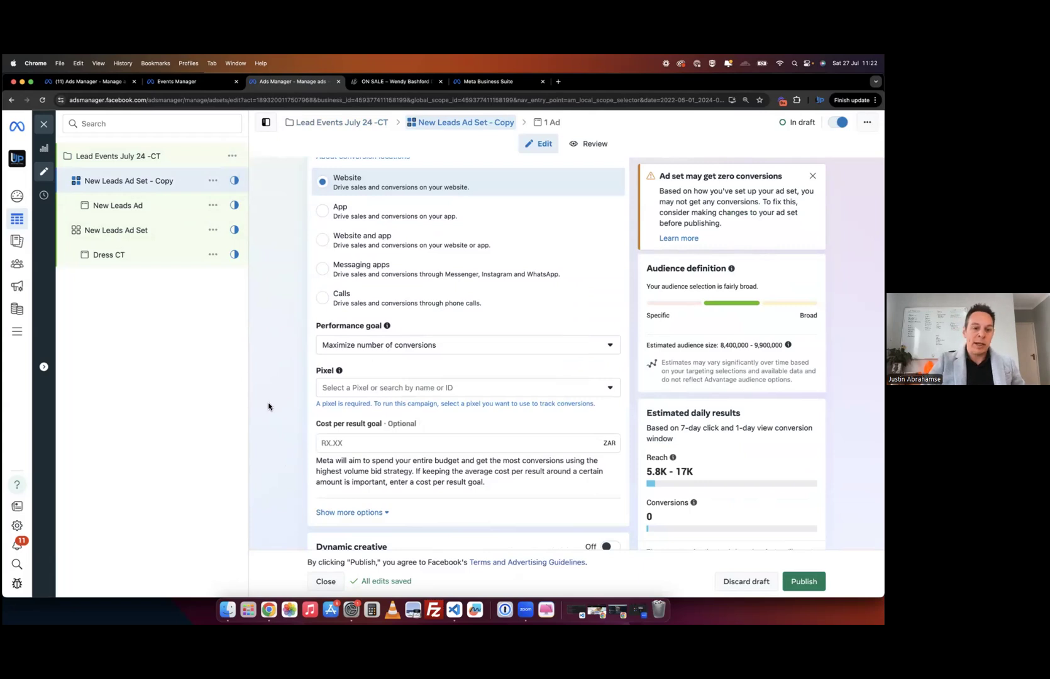
click(380, 388)
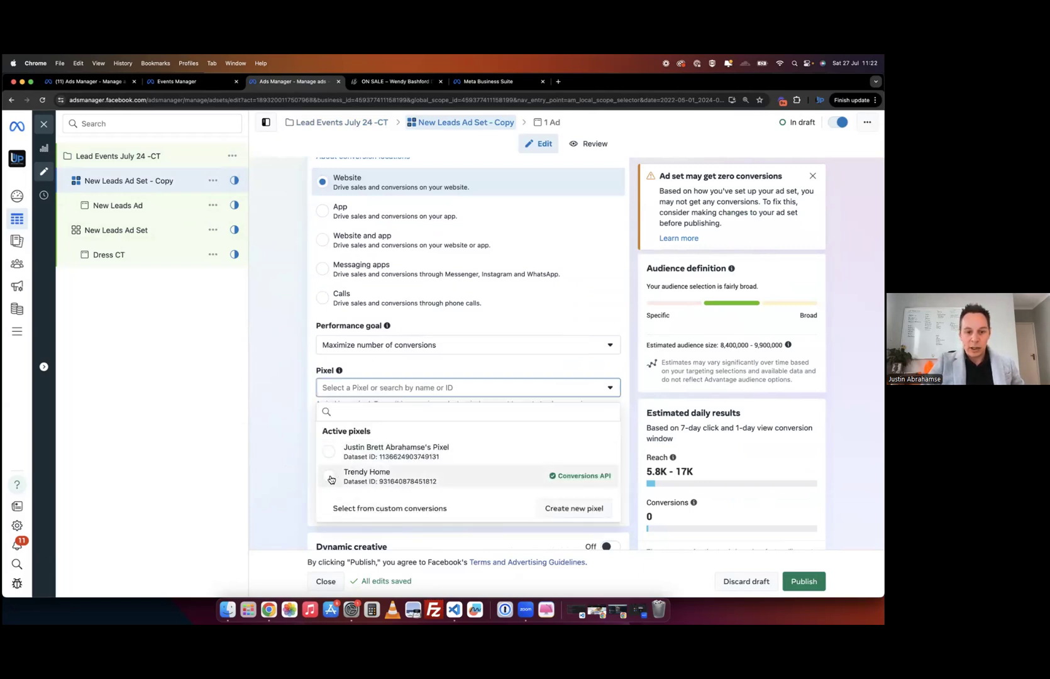
click(394, 482)
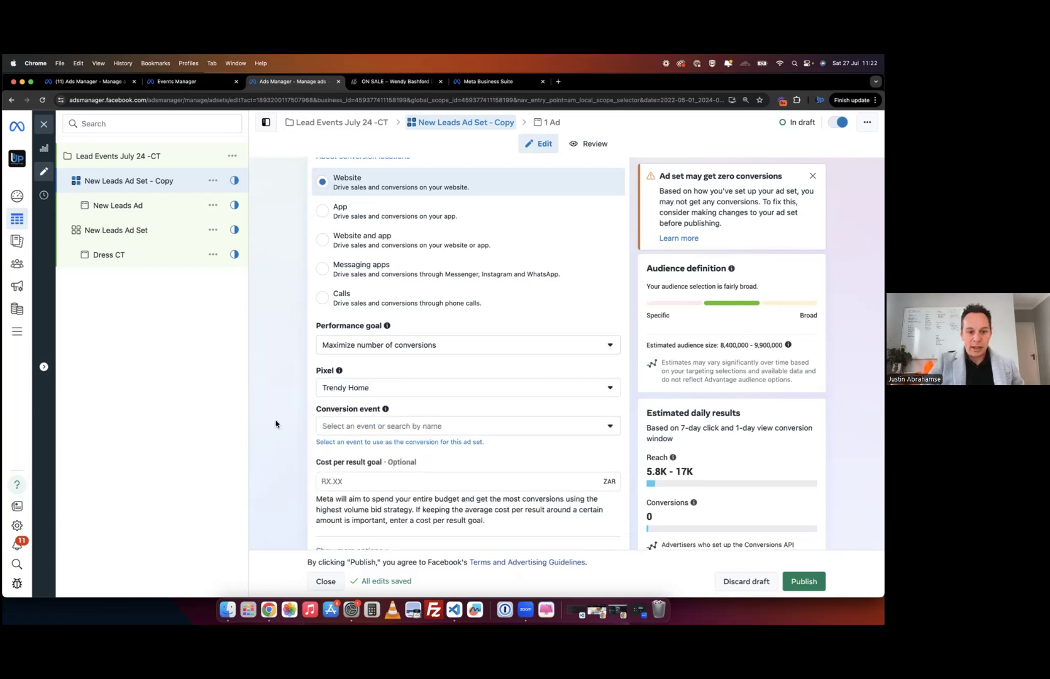
click(399, 426)
scroll(442, 344, down, 1)
scroll(442, 345, down, 3)
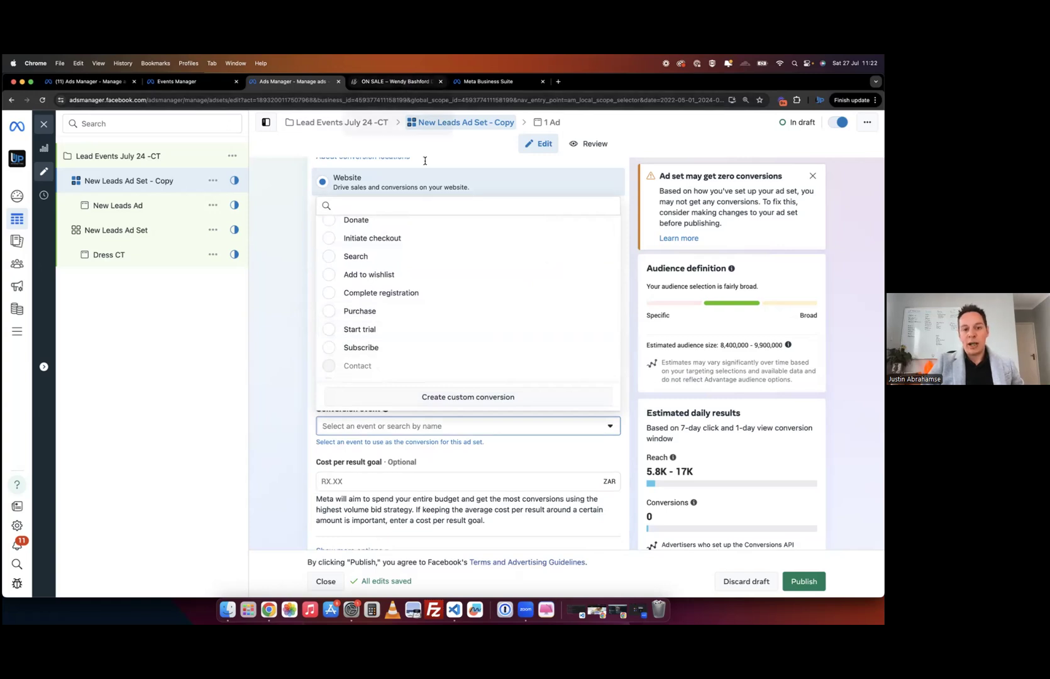
scroll(398, 245, up, 2)
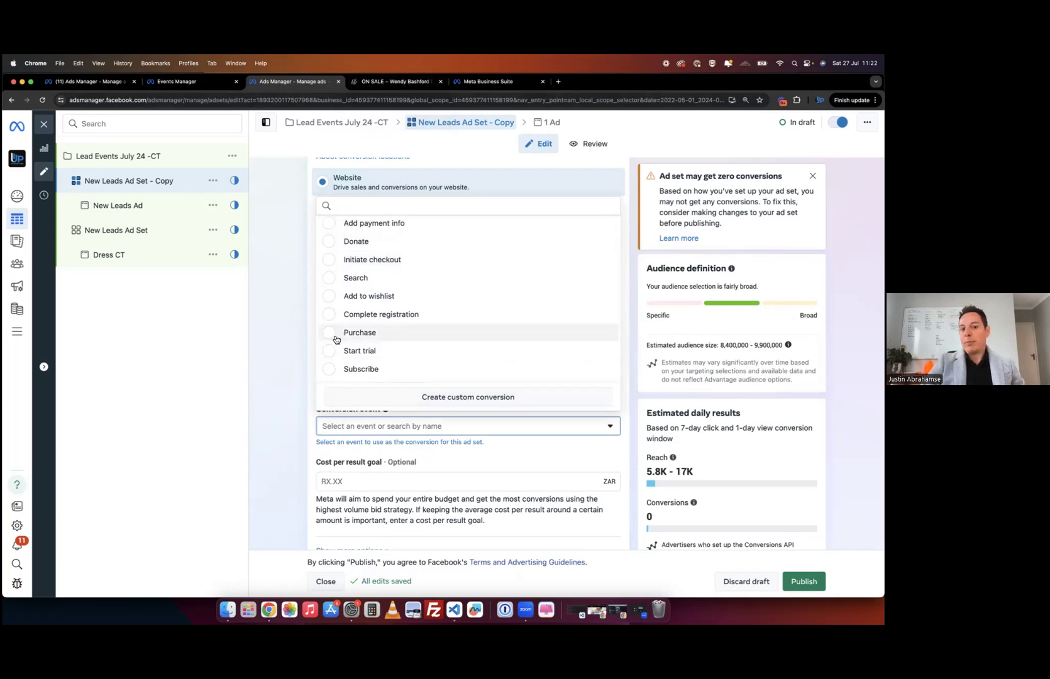
click(336, 334)
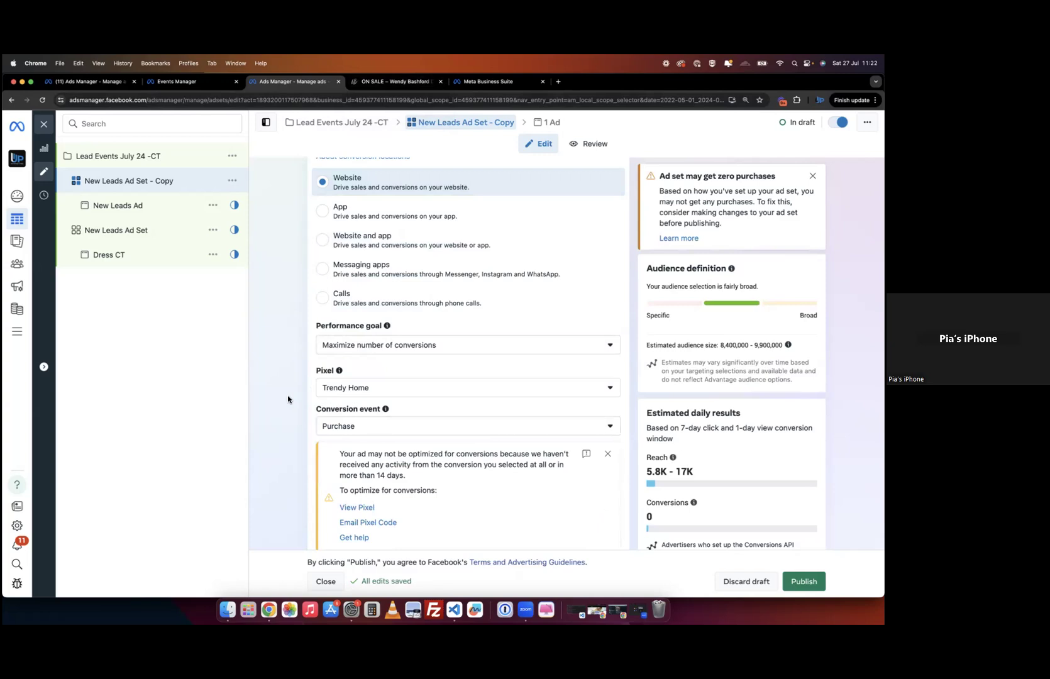
scroll(288, 399, up, 2)
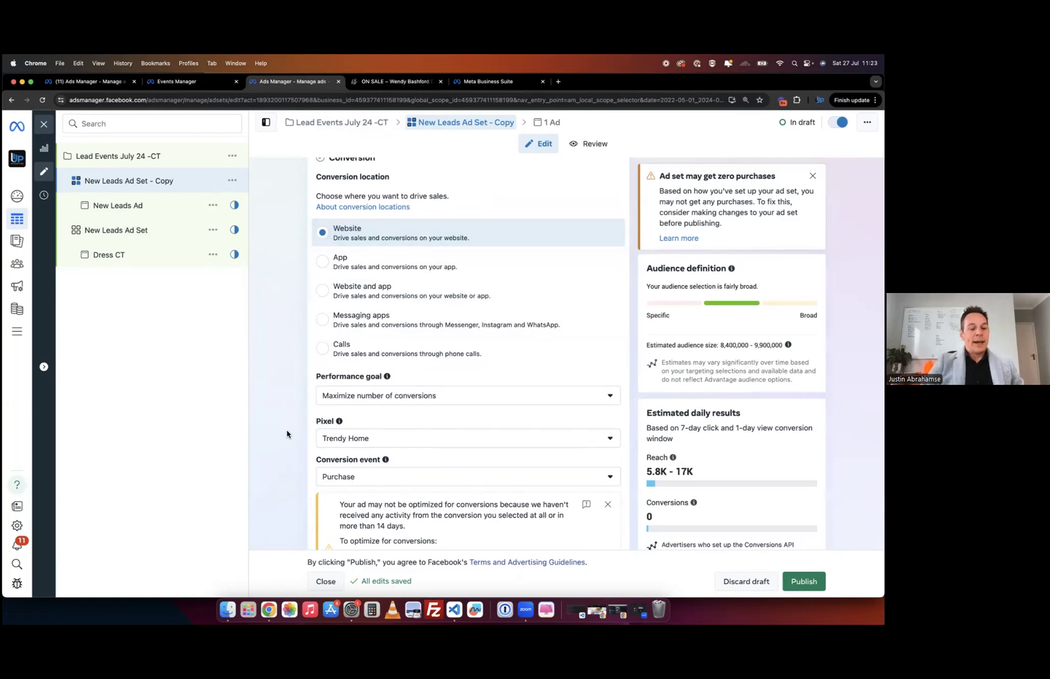
scroll(287, 434, down, 2)
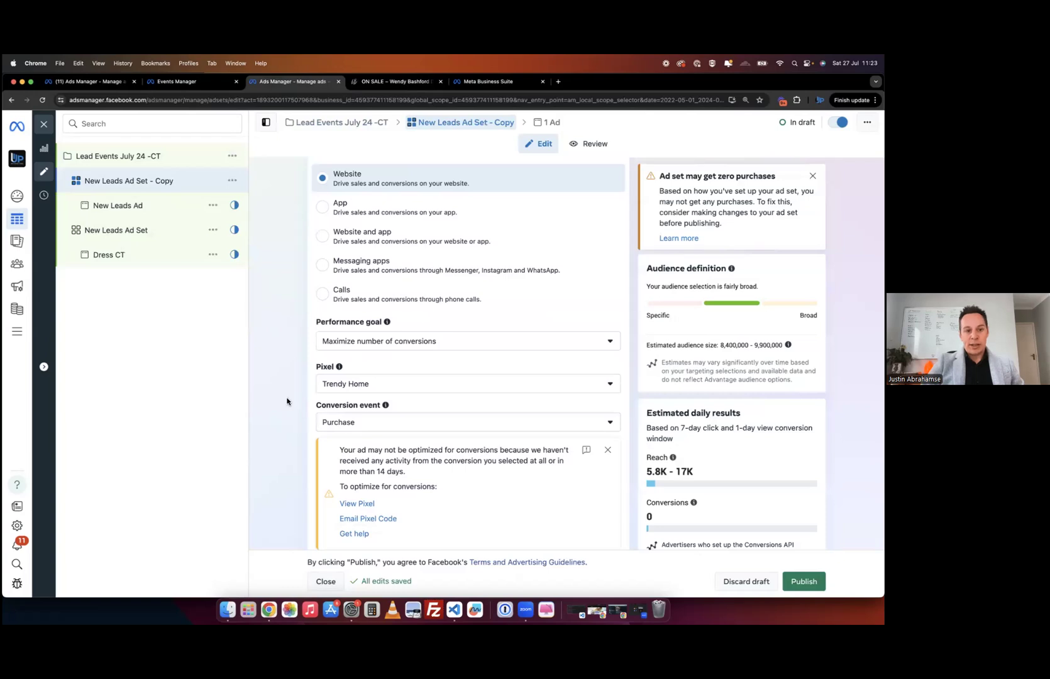
scroll(287, 401, down, 10)
scroll(287, 401, down, 8)
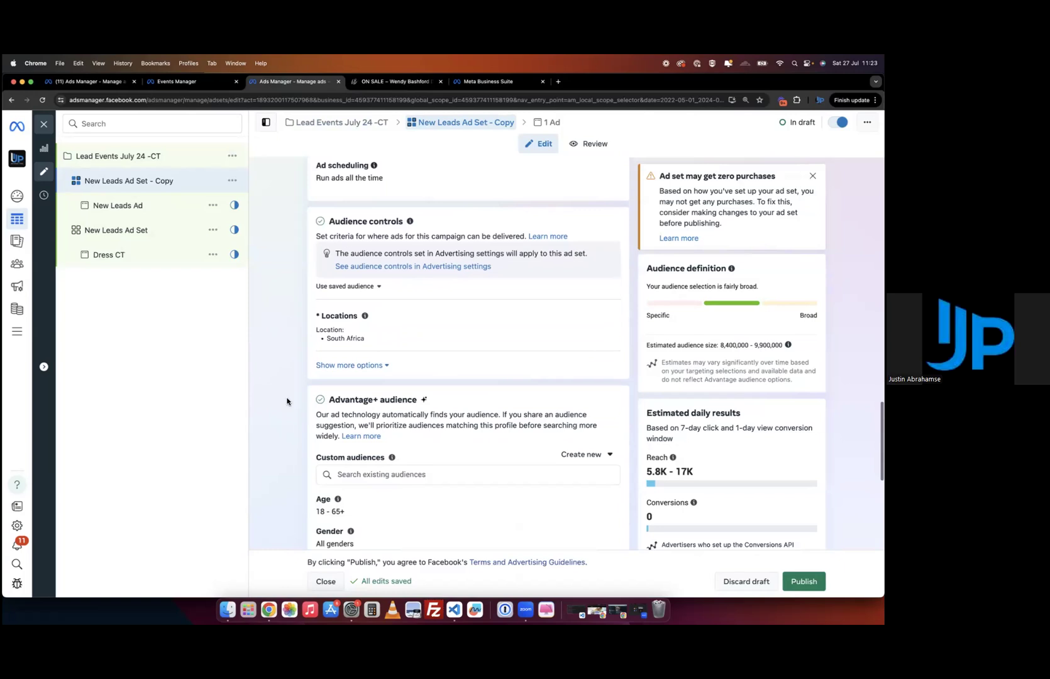
scroll(287, 402, down, 5)
scroll(412, 357, down, 2)
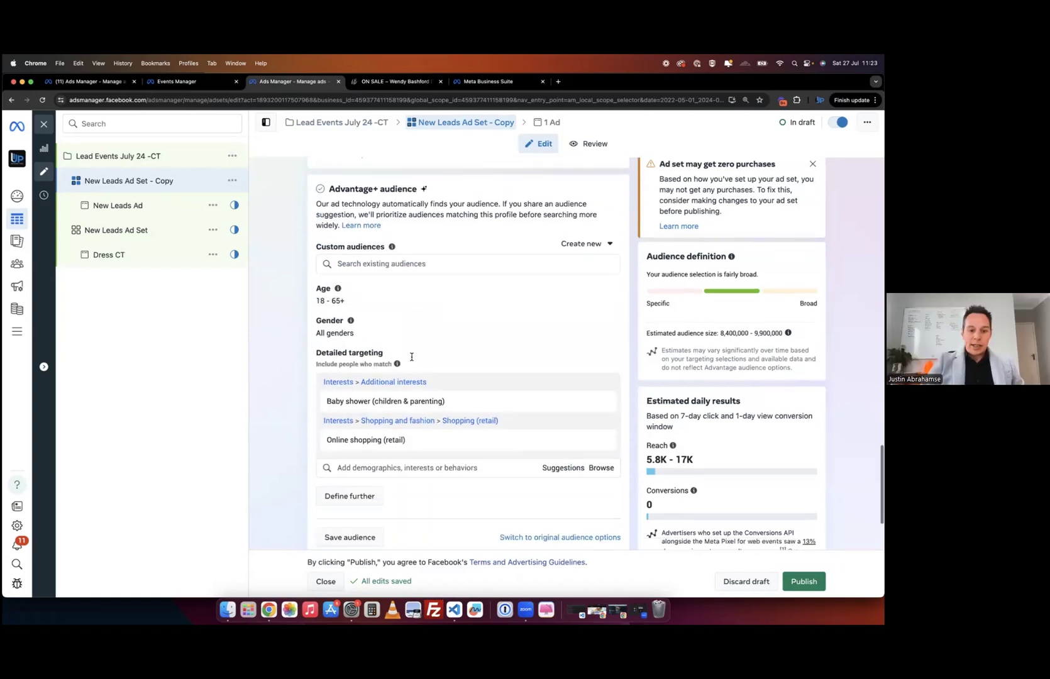
scroll(412, 357, down, 3)
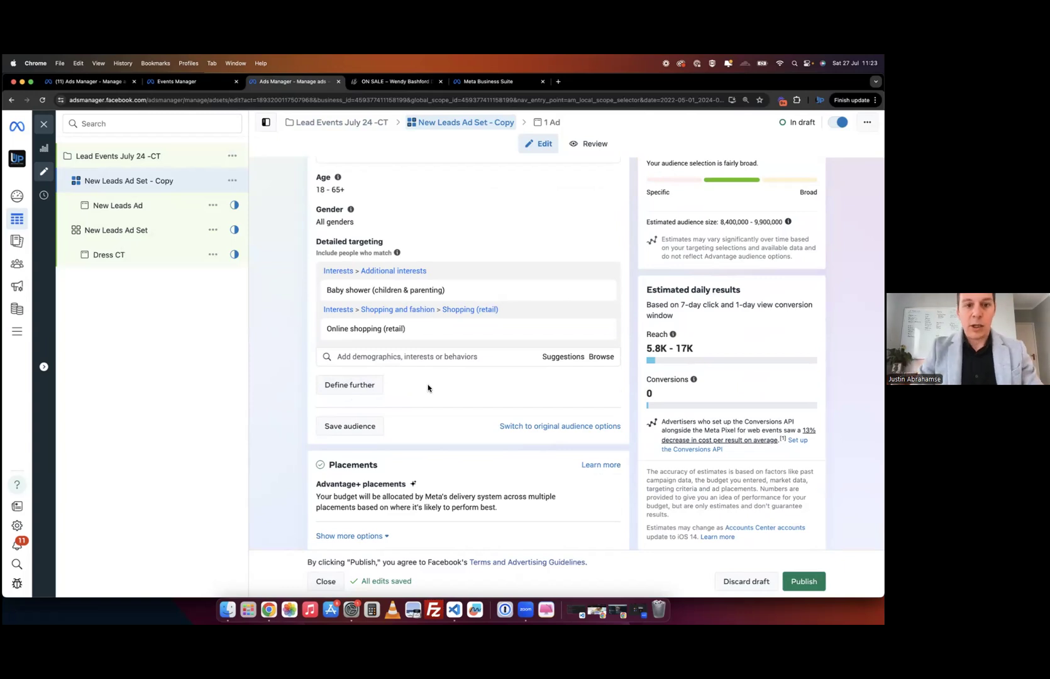
scroll(428, 388, up, 6)
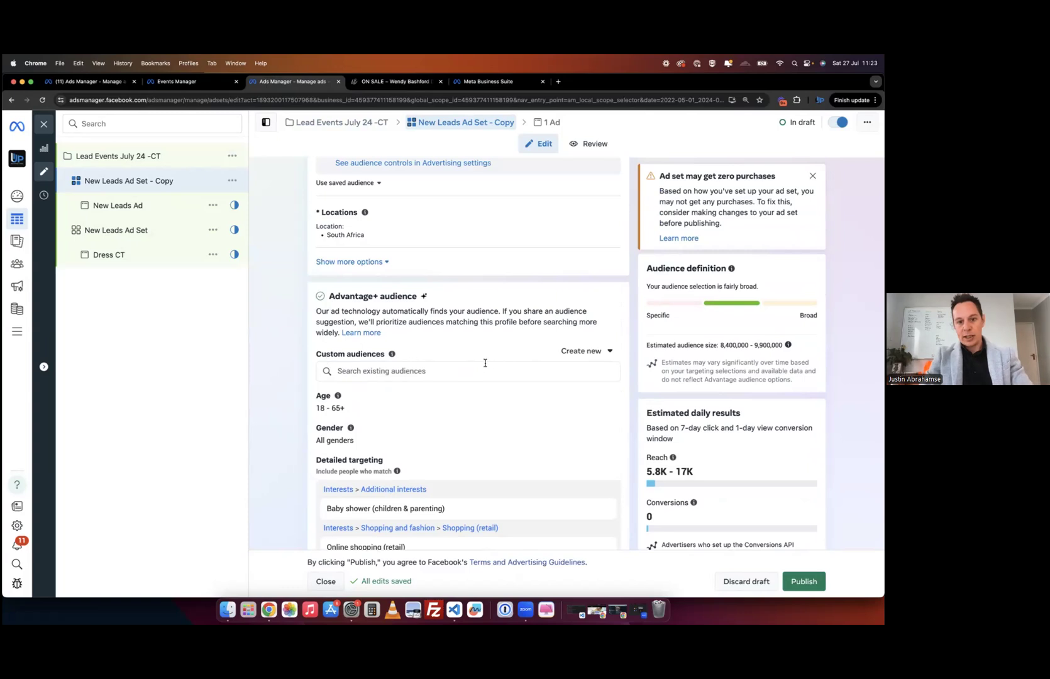
click(591, 353)
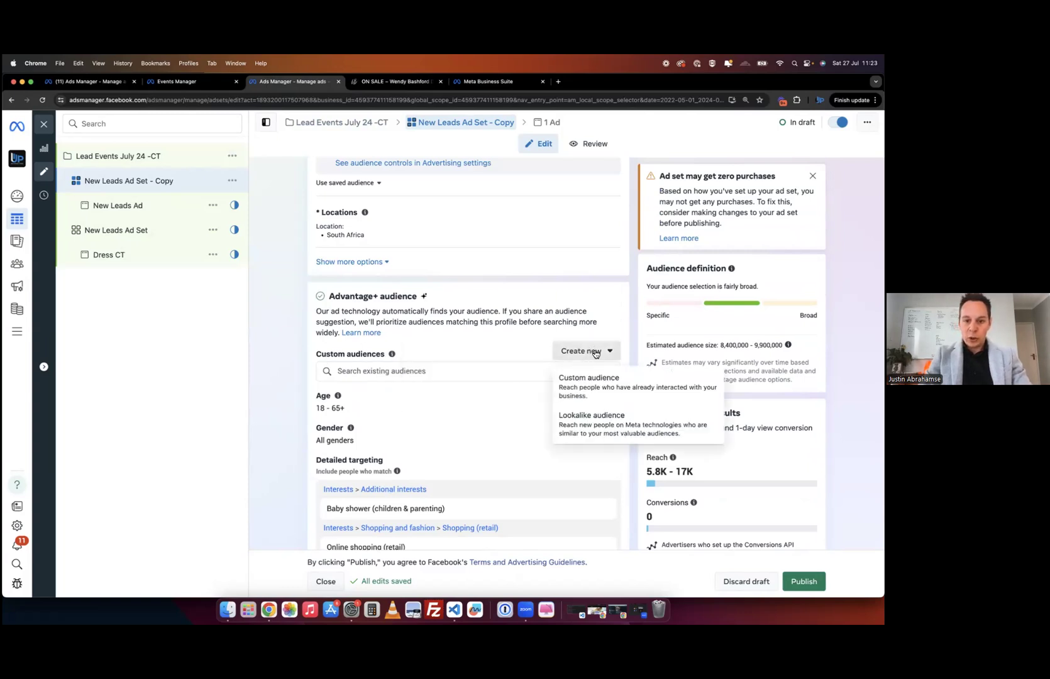
- Start a website custom audience based on AddToCart events and add an exclusion rule
click(576, 393)
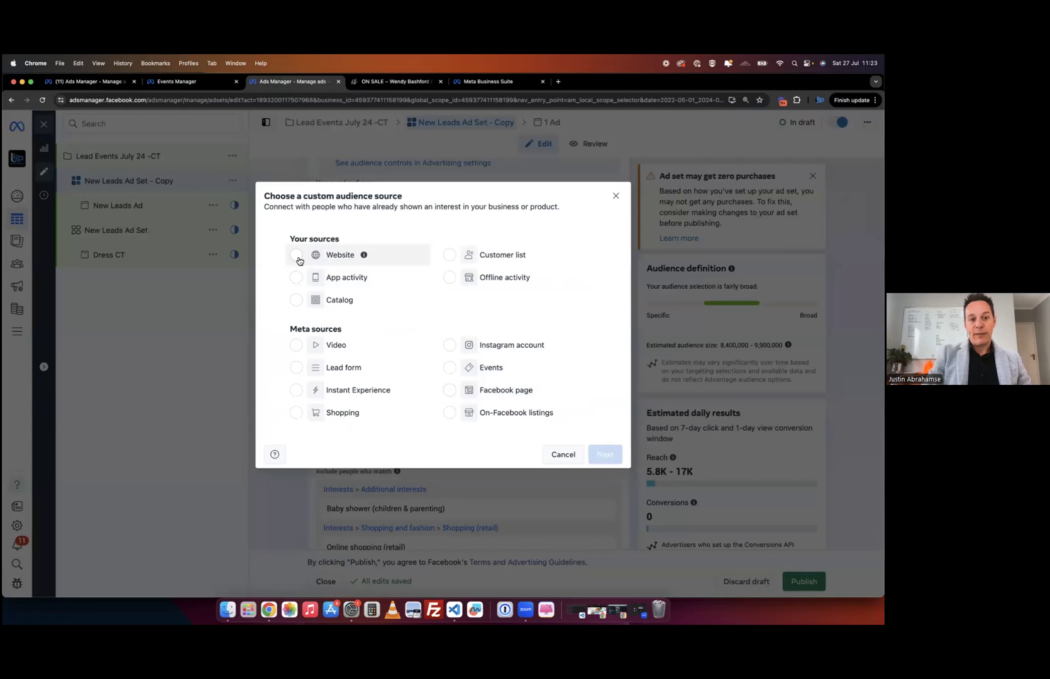
click(298, 259)
click(599, 455)
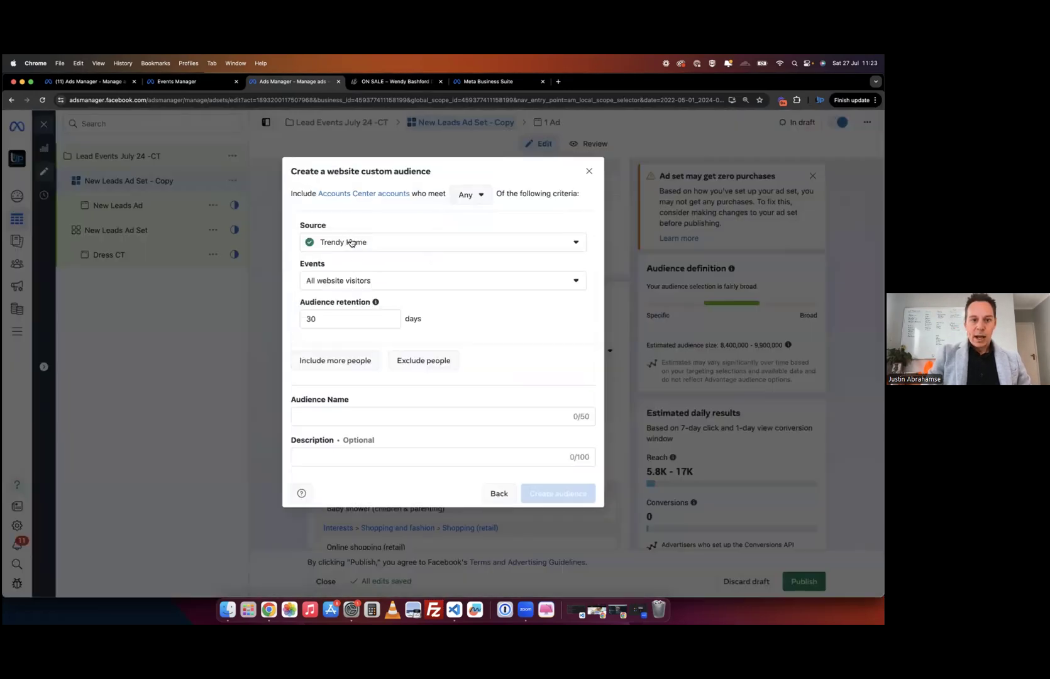
click(411, 285)
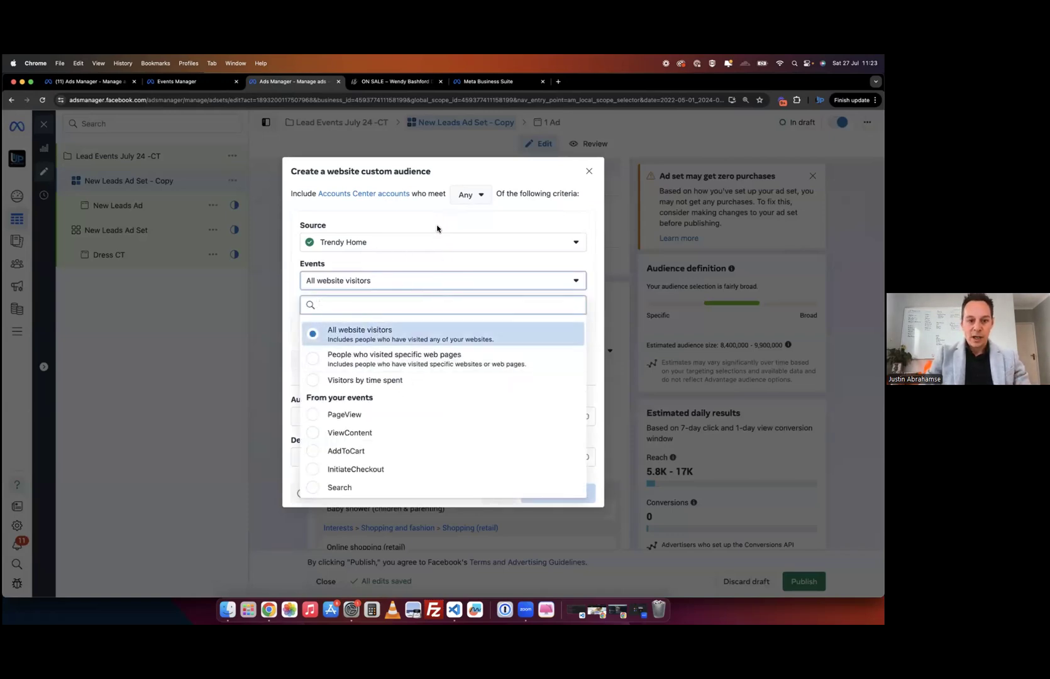
click(333, 451)
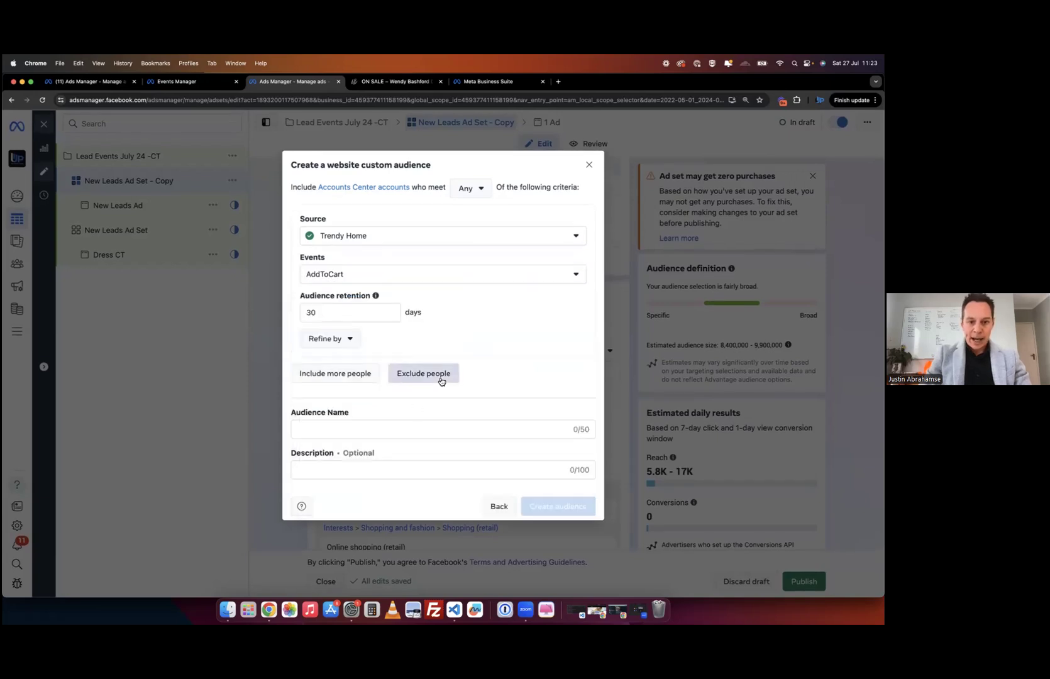
click(440, 379)
scroll(378, 449, down, 4)
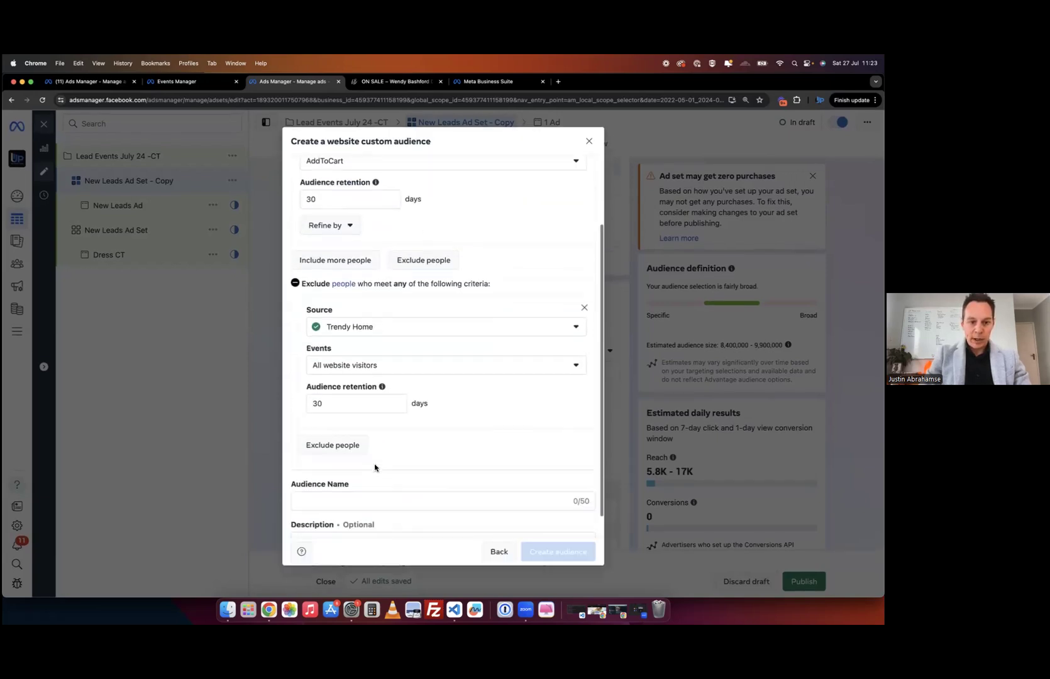
click(399, 339)
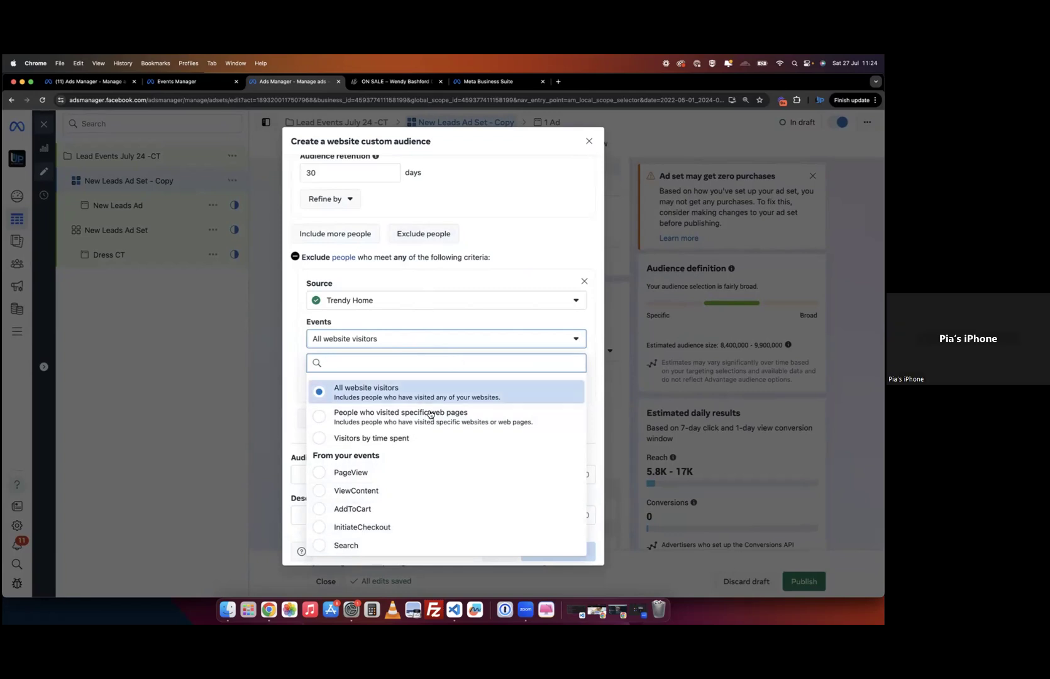
- Switch the included event to All website visitors, then discard the audience draft with Escape
click(527, 236)
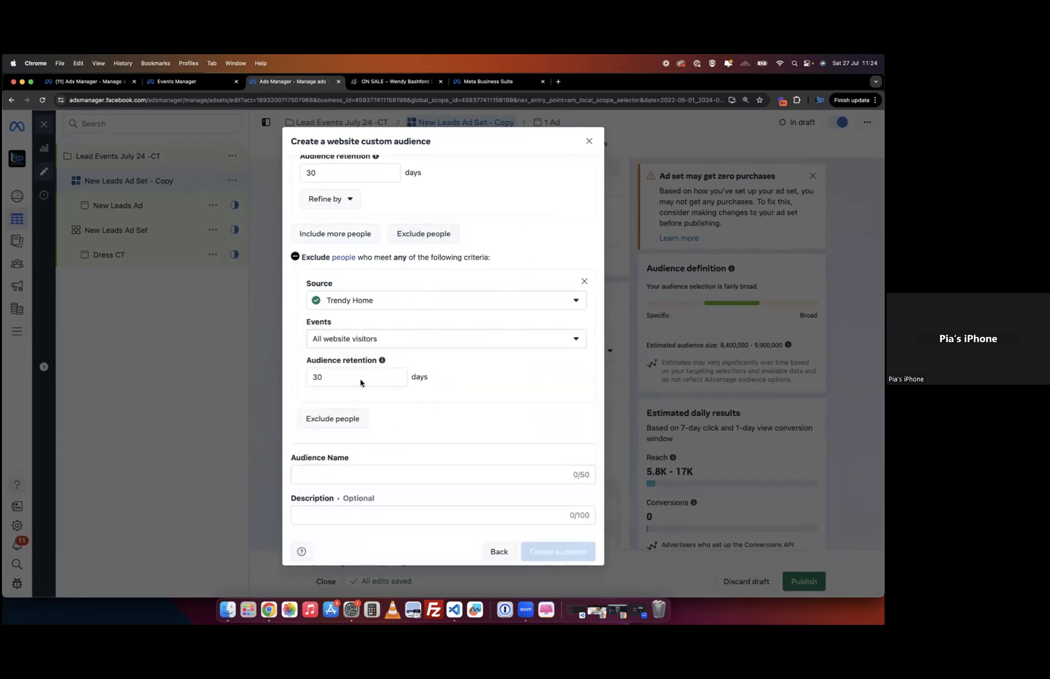
click(389, 343)
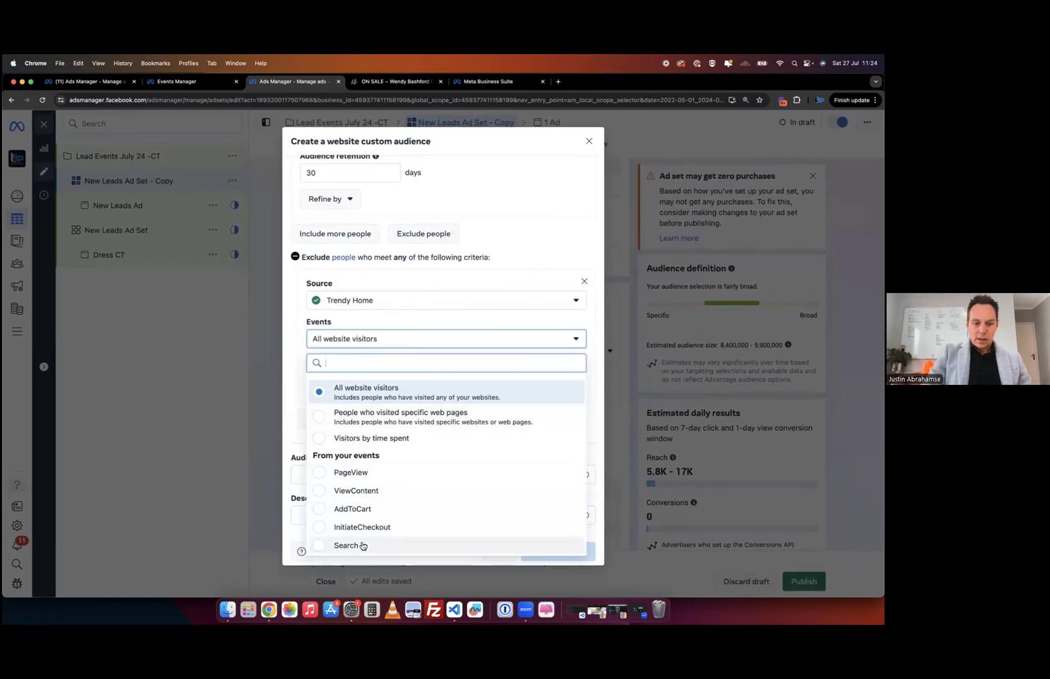
scroll(406, 205, up, 3)
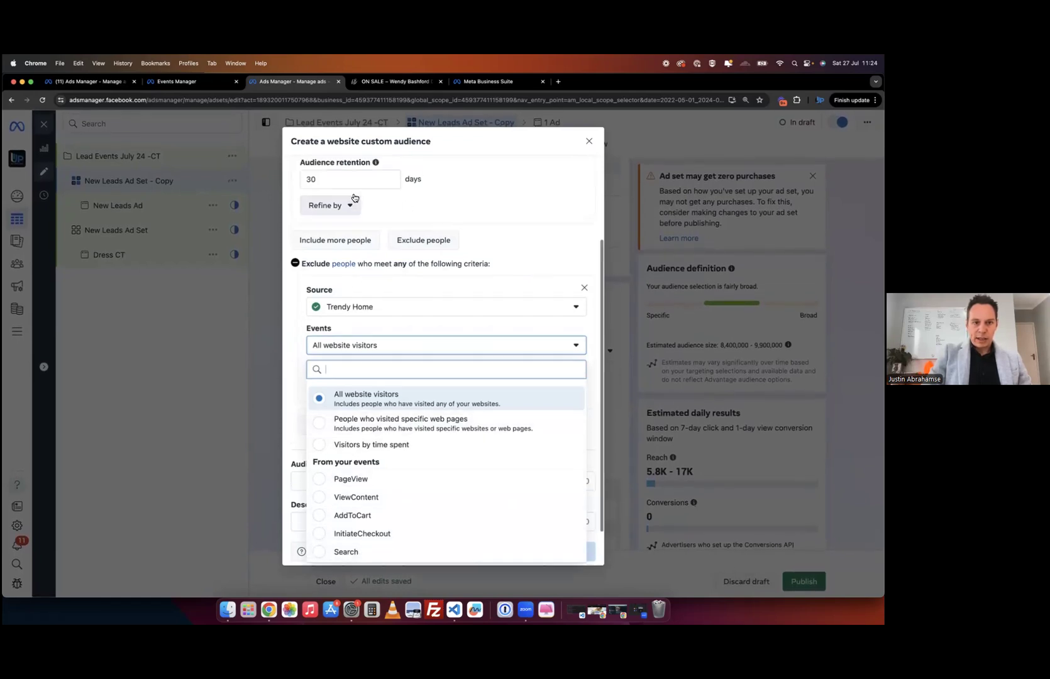
click(502, 252)
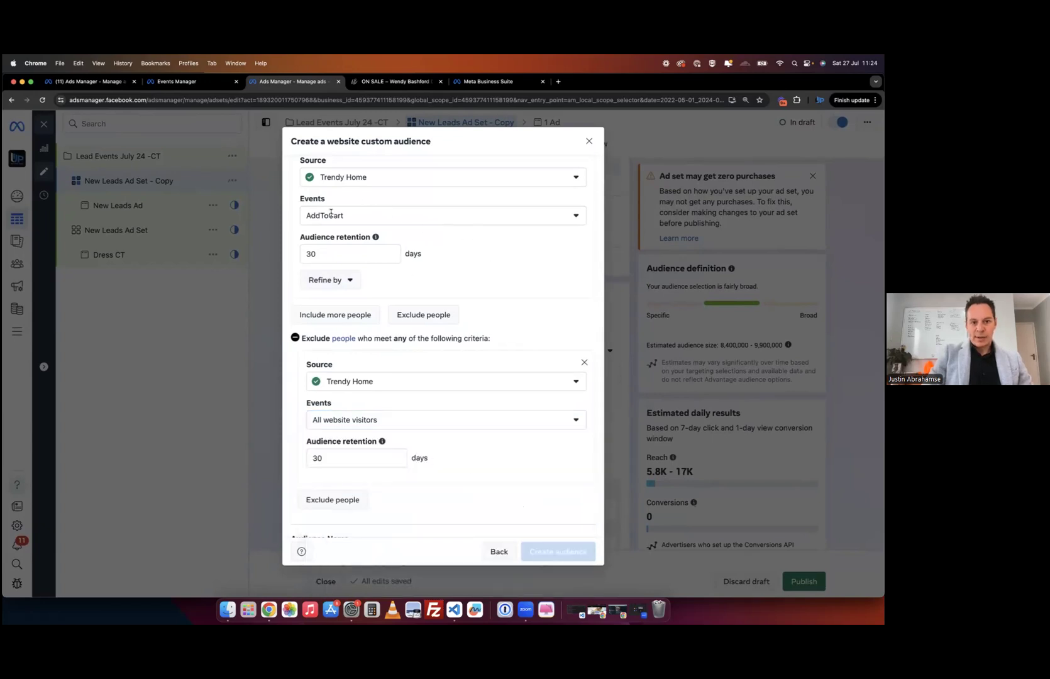
click(431, 220)
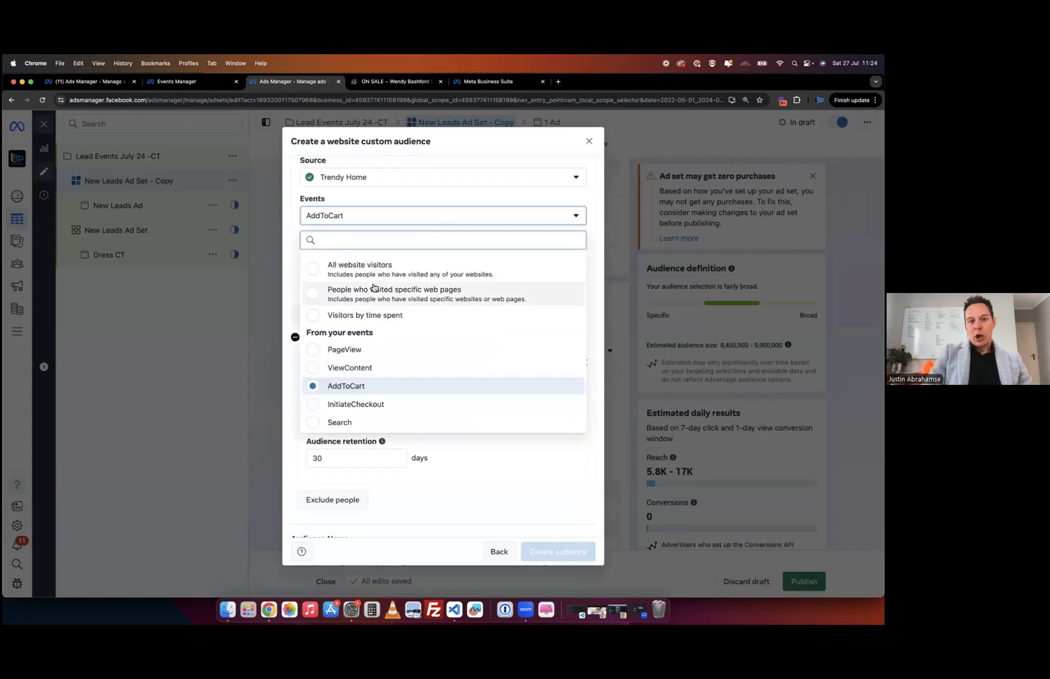
click(316, 276)
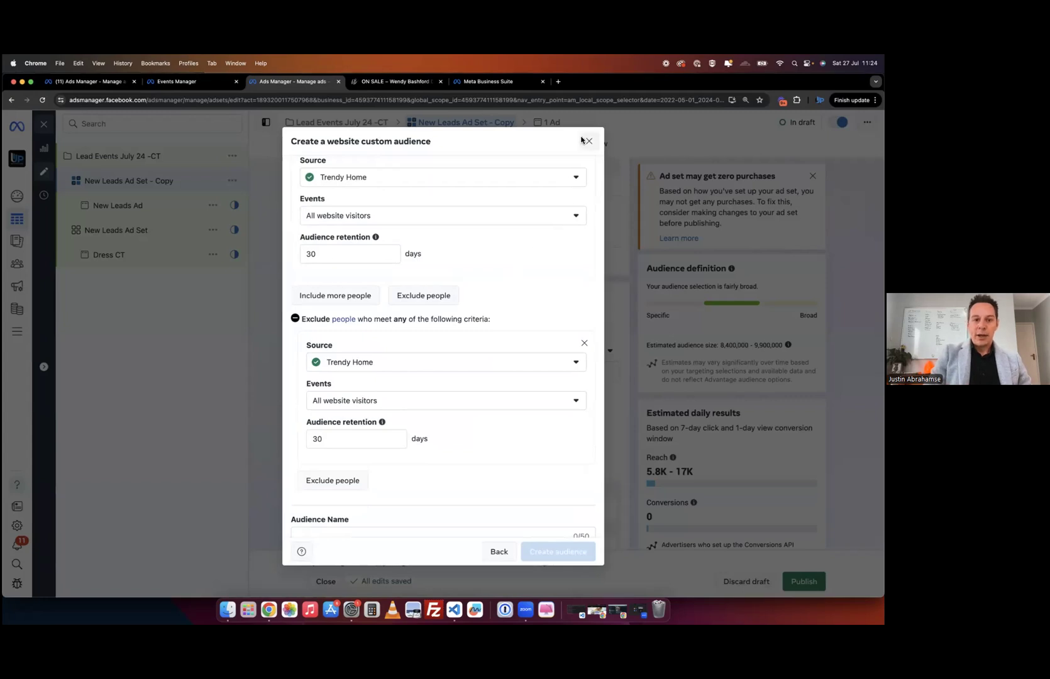
scroll(499, 322, down, 2)
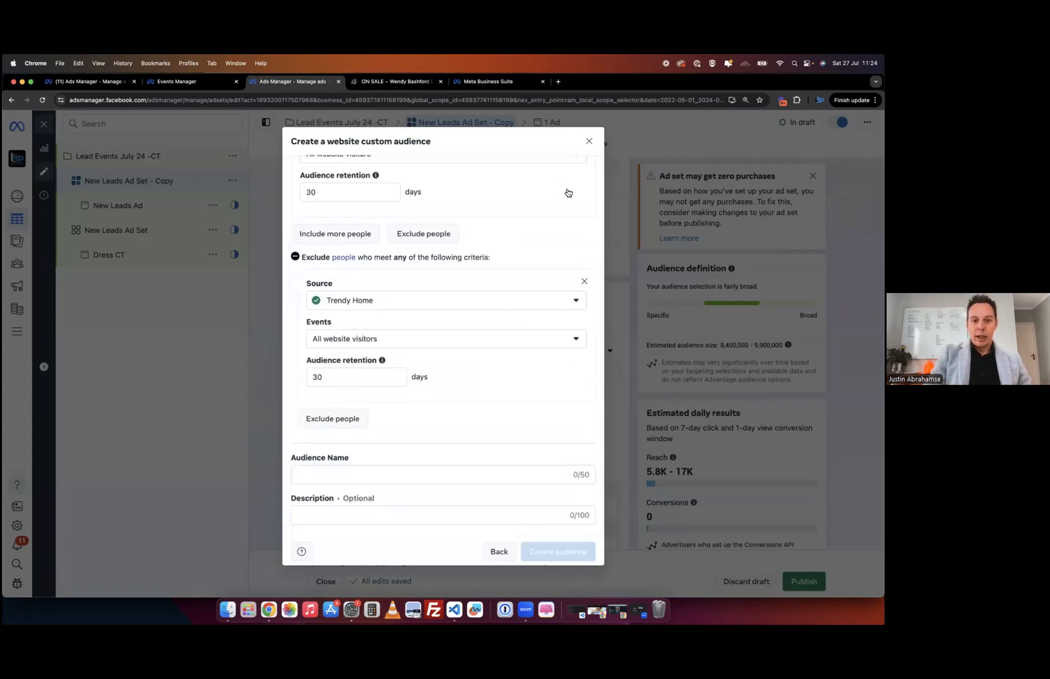
key(Escape)
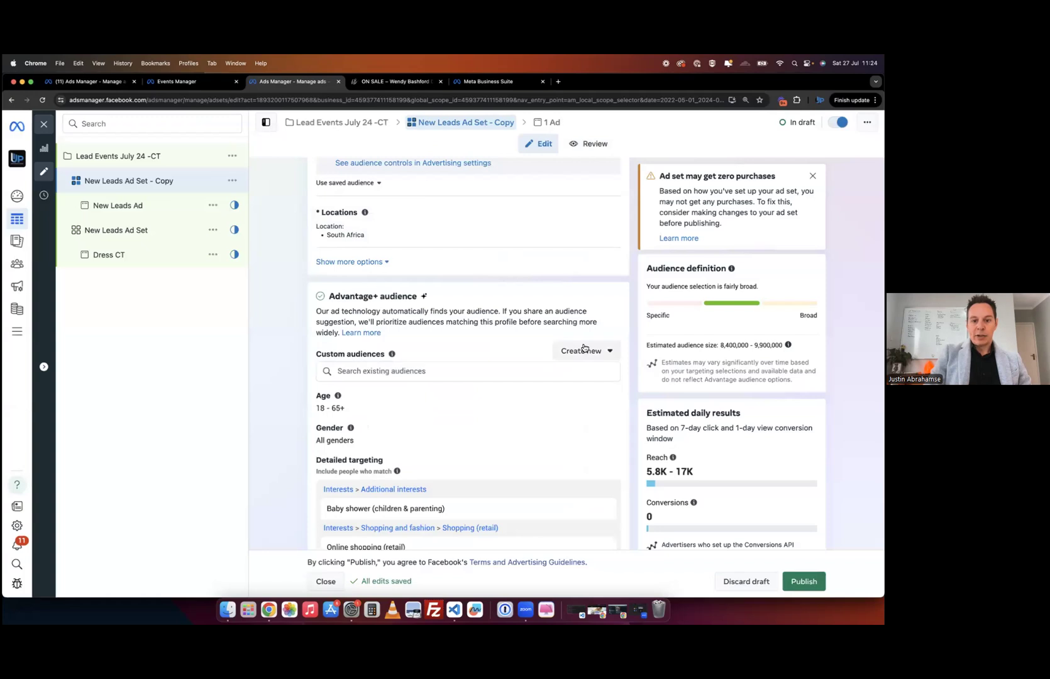
- Create a website custom audience named 'Web vistor' as a new source for a lookalike audience
click(582, 350)
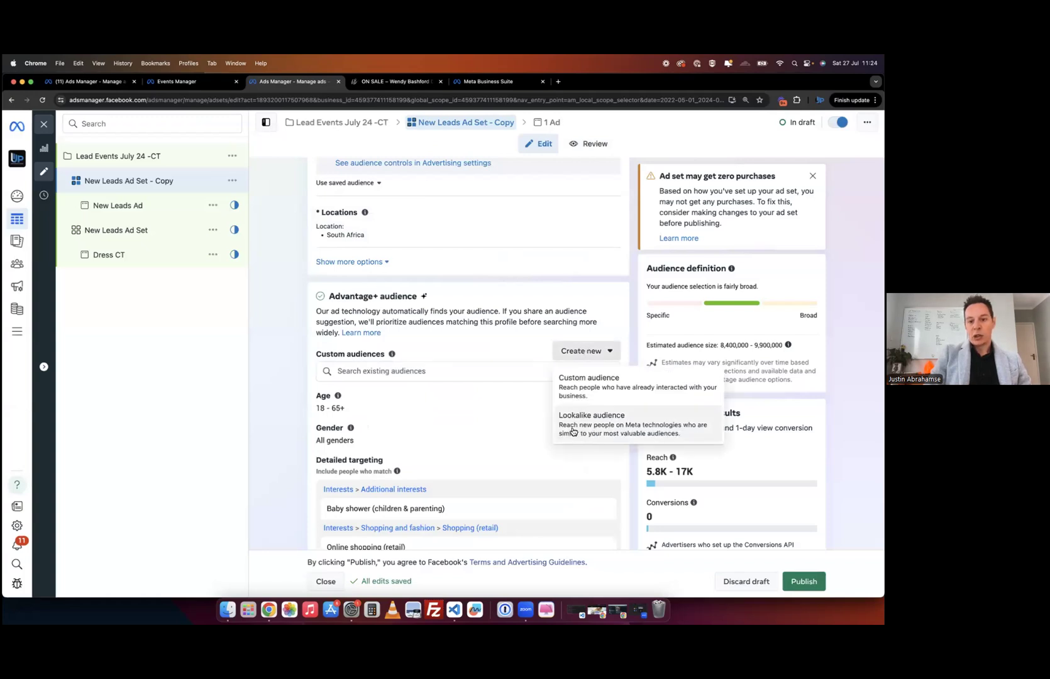
click(607, 426)
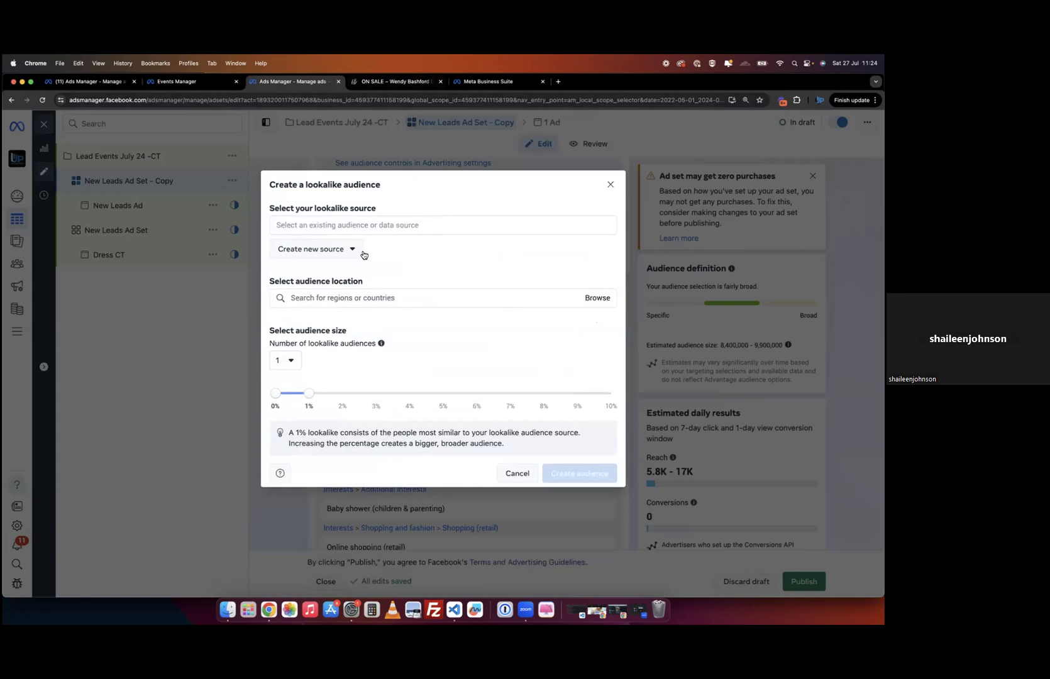
click(368, 227)
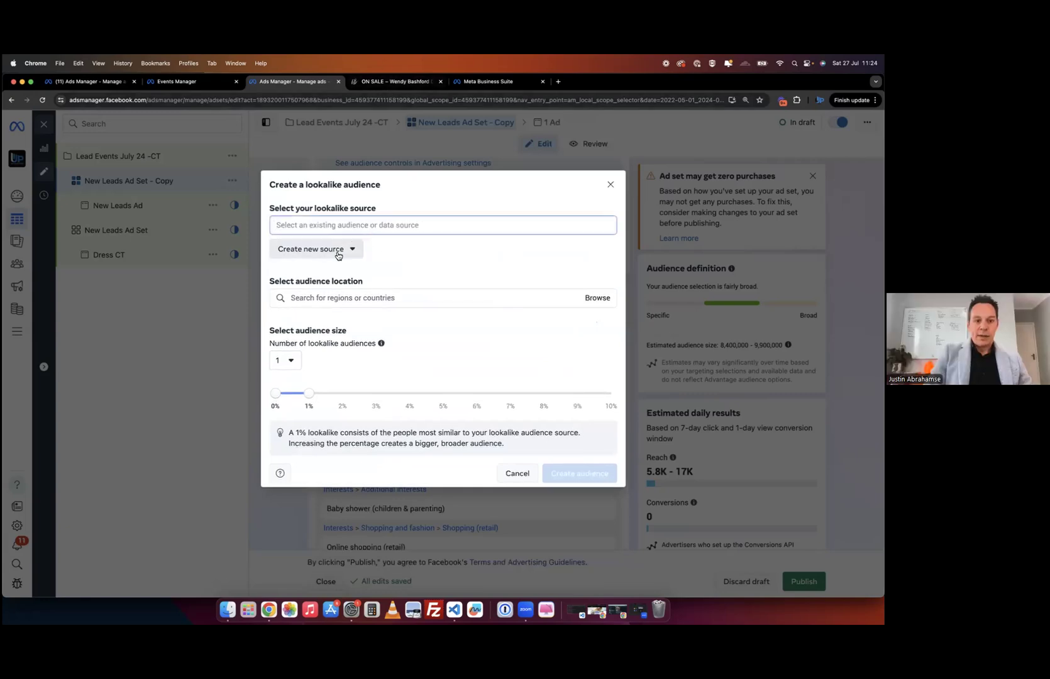
click(418, 199)
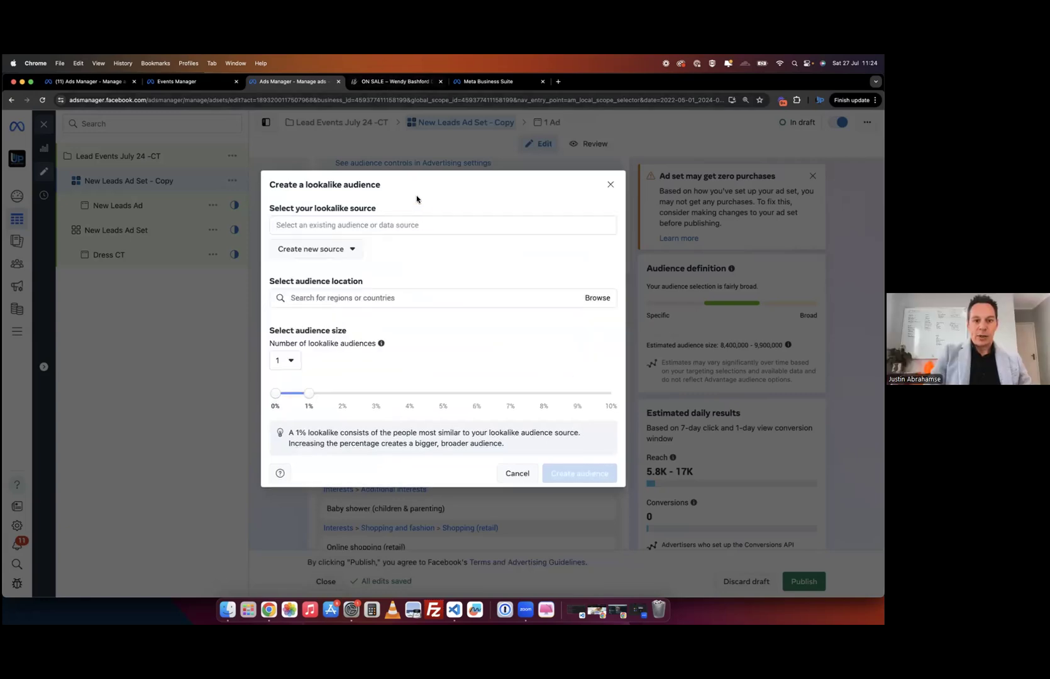
click(343, 258)
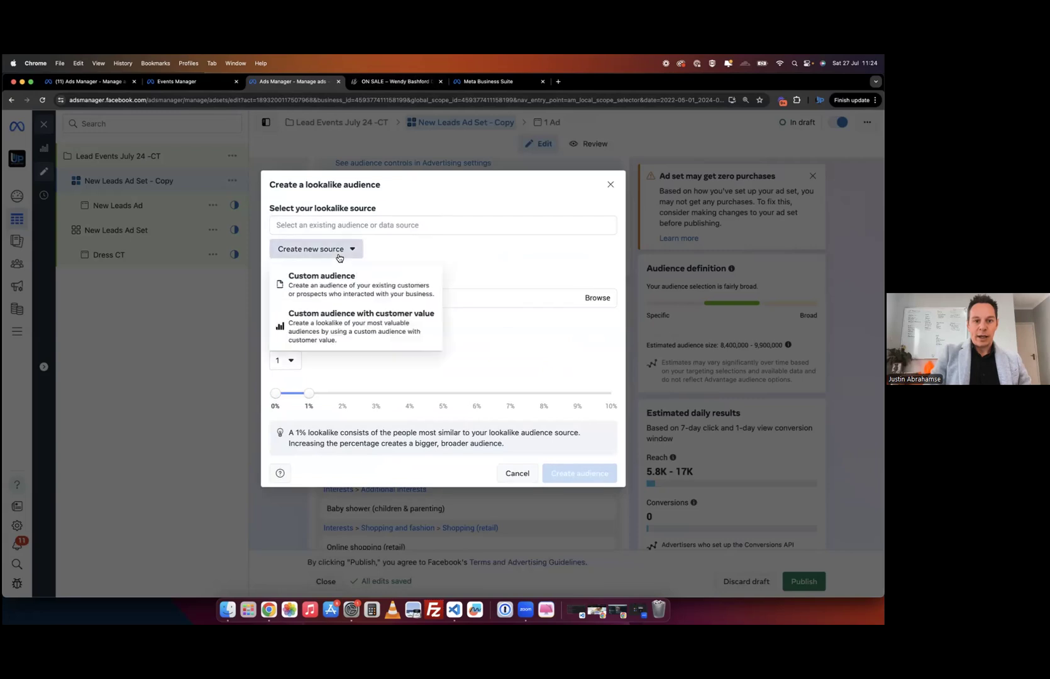
click(352, 290)
click(297, 258)
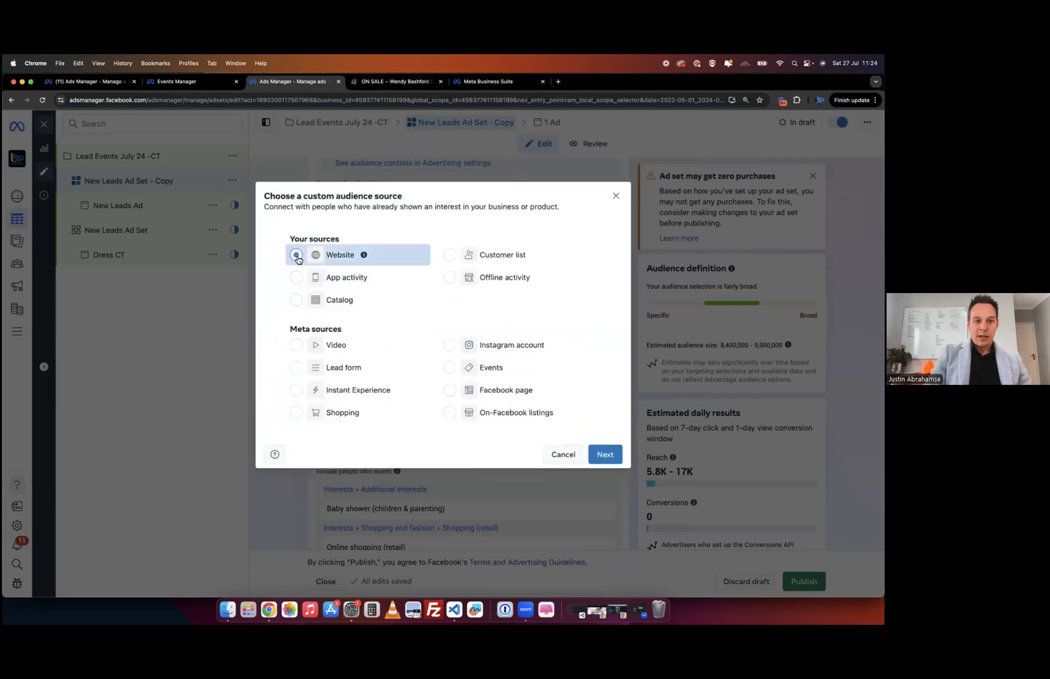
click(604, 455)
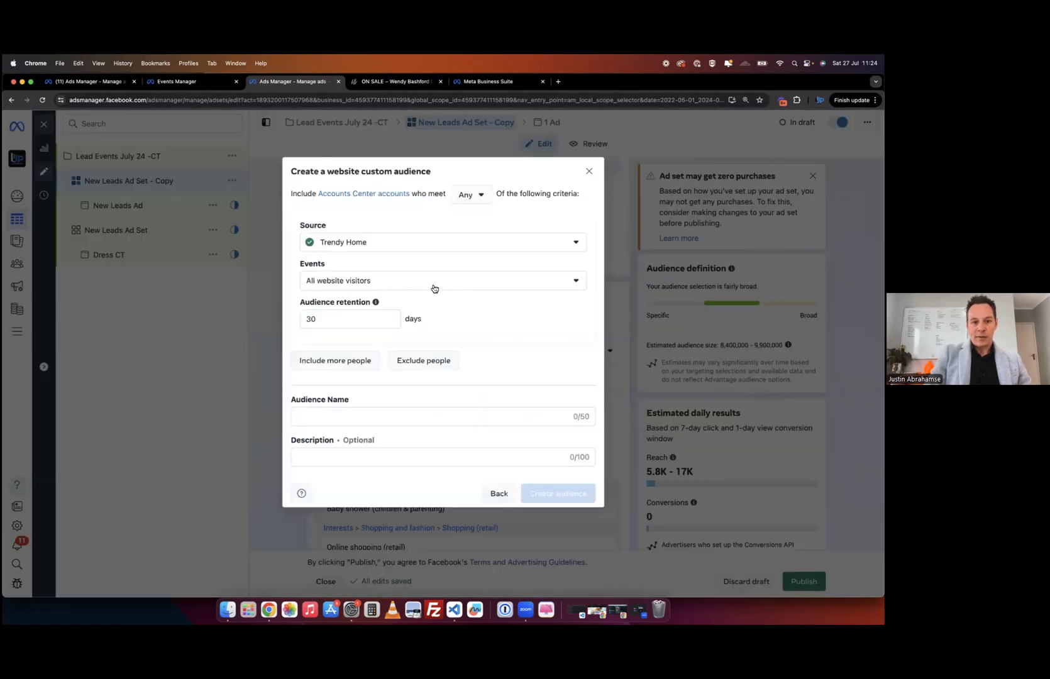
click(350, 415)
text(Web vistor)
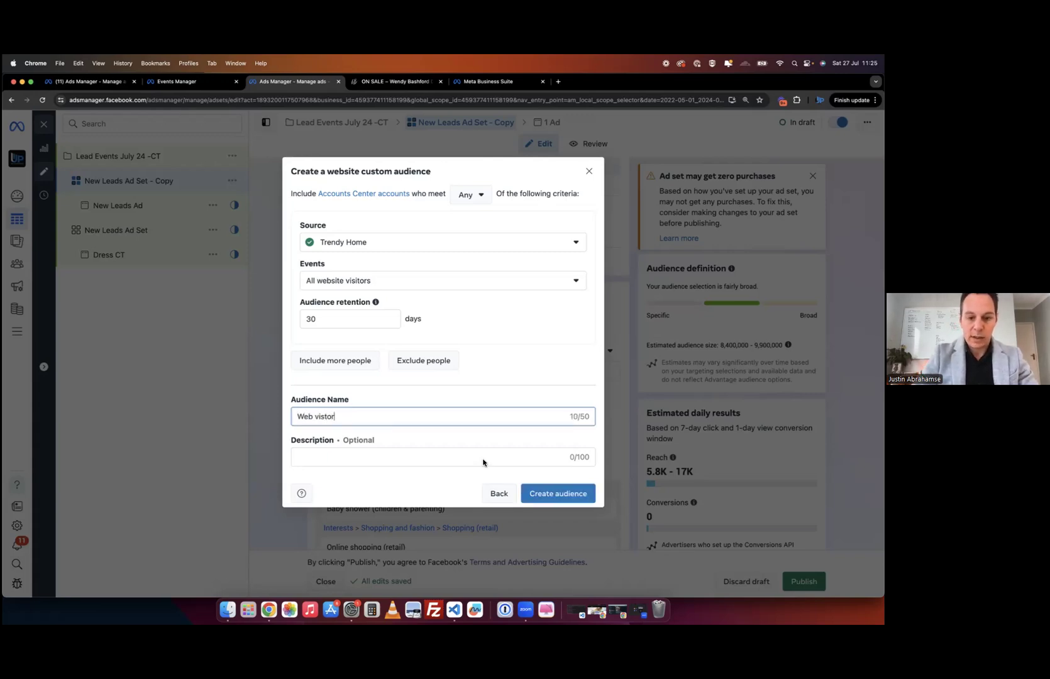
click(543, 495)
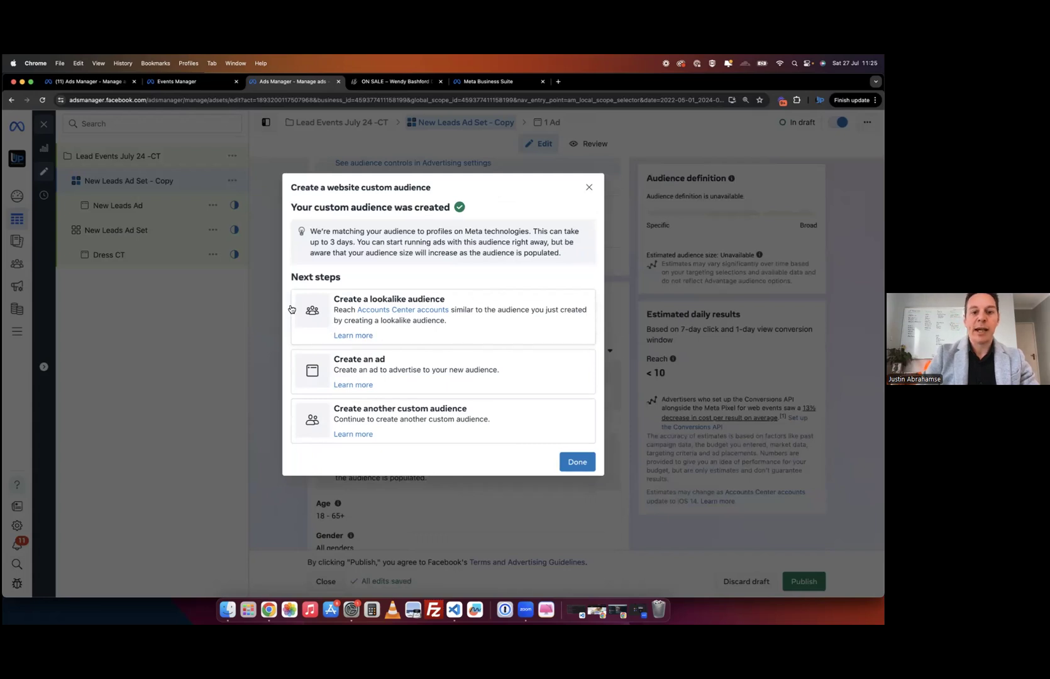
- Start a lookalike from Web vistor, remove South Africa, and try a 'western cap' location search
click(480, 313)
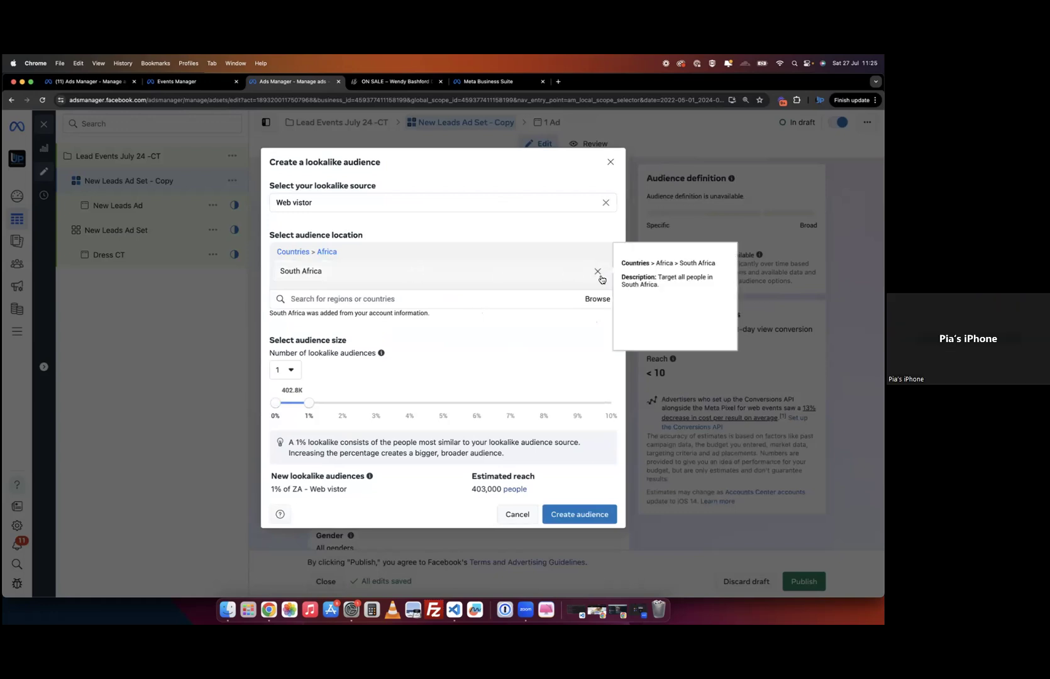
click(598, 271)
click(354, 279)
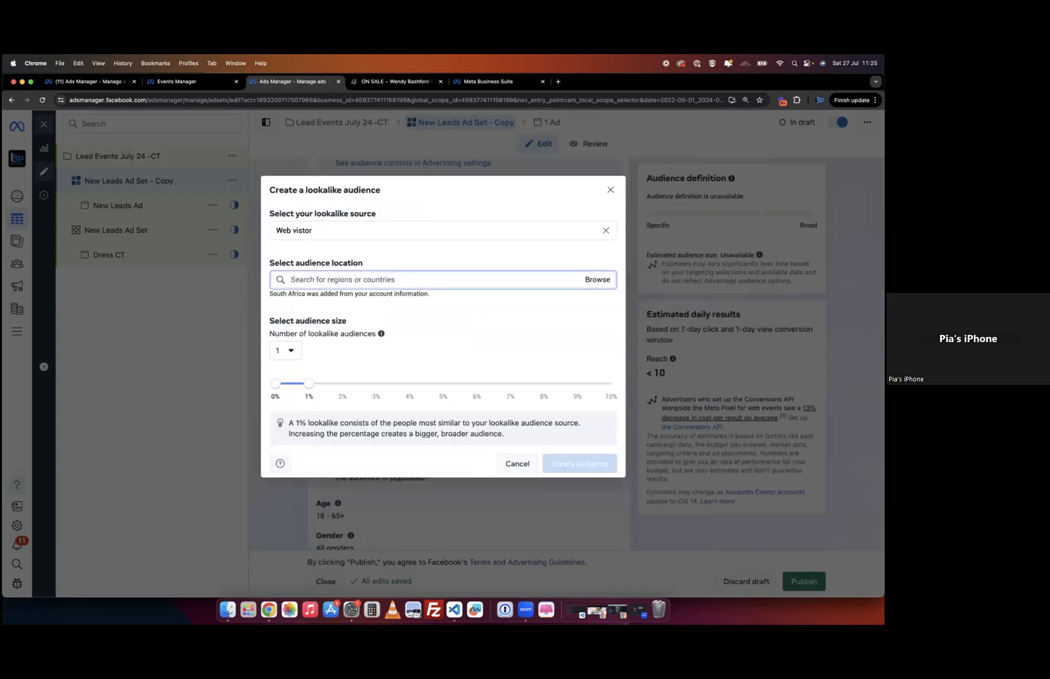
text(western ca)
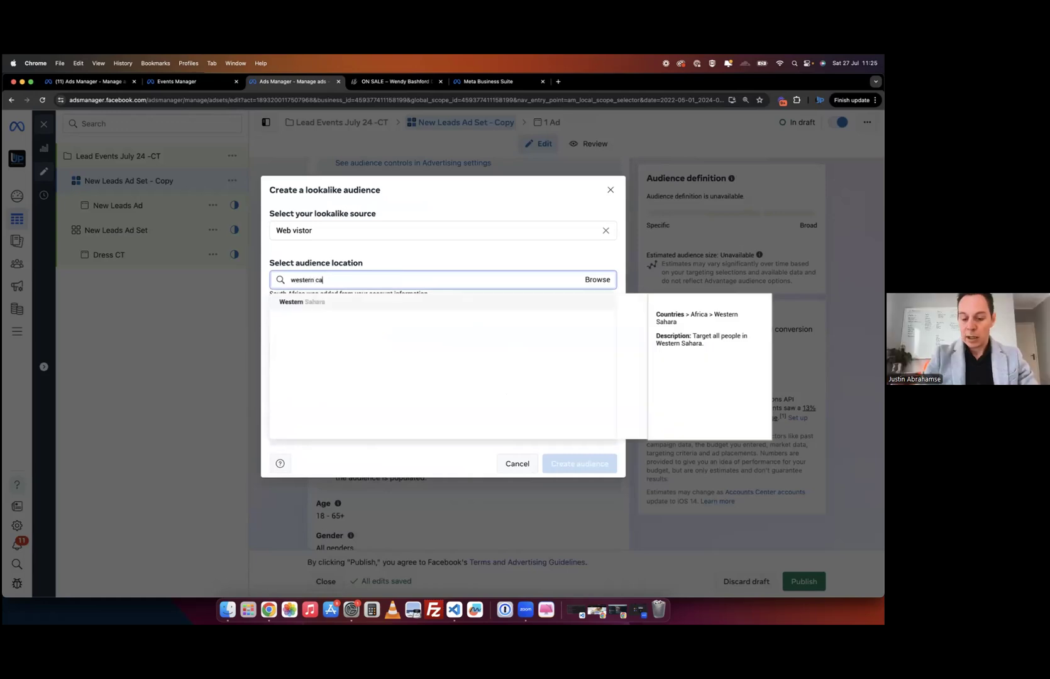
text(p)
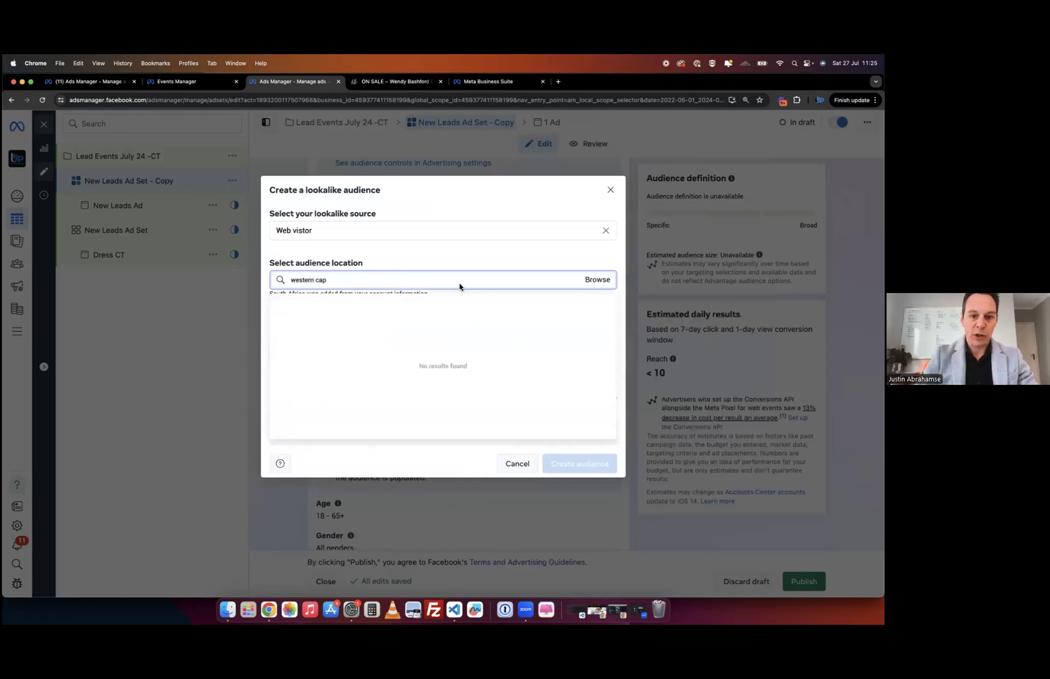
click(599, 280)
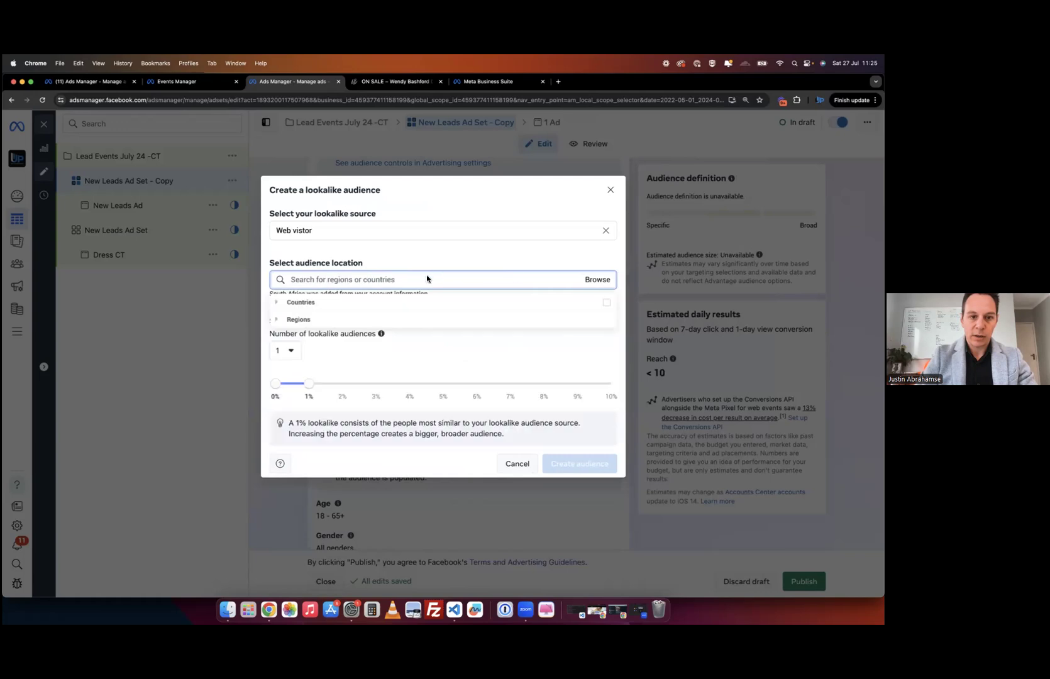
- Re-add South Africa as the lookalike location and keep the audience size at 1%
click(363, 308)
click(346, 274)
text(s)
key(BackSpace)
text(south)
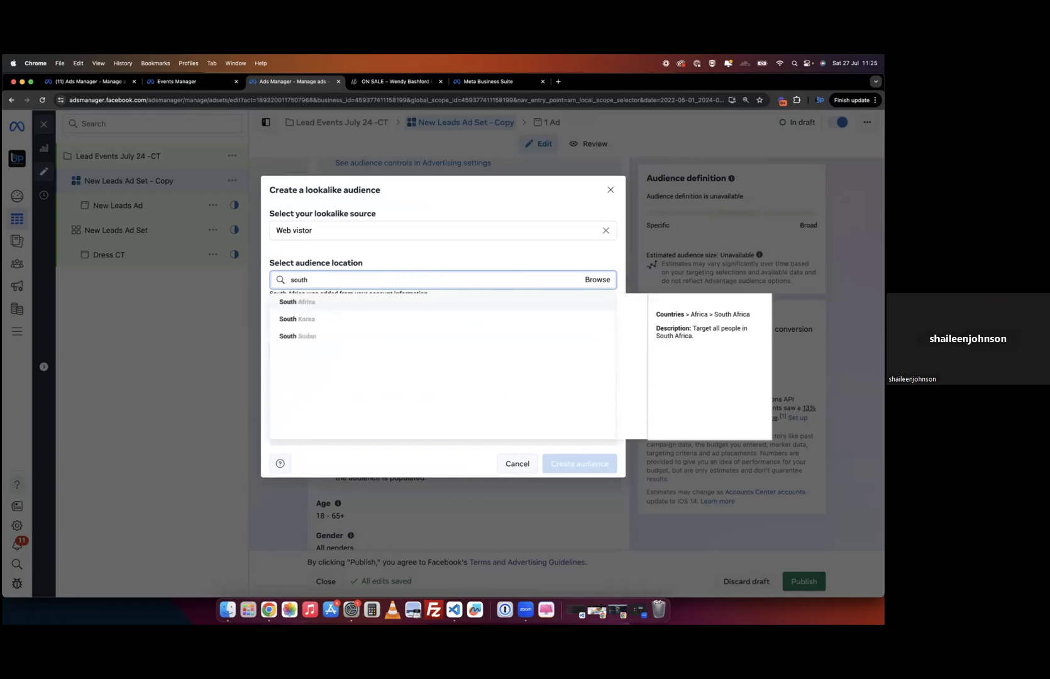
key(BackSpace)
text(cap)
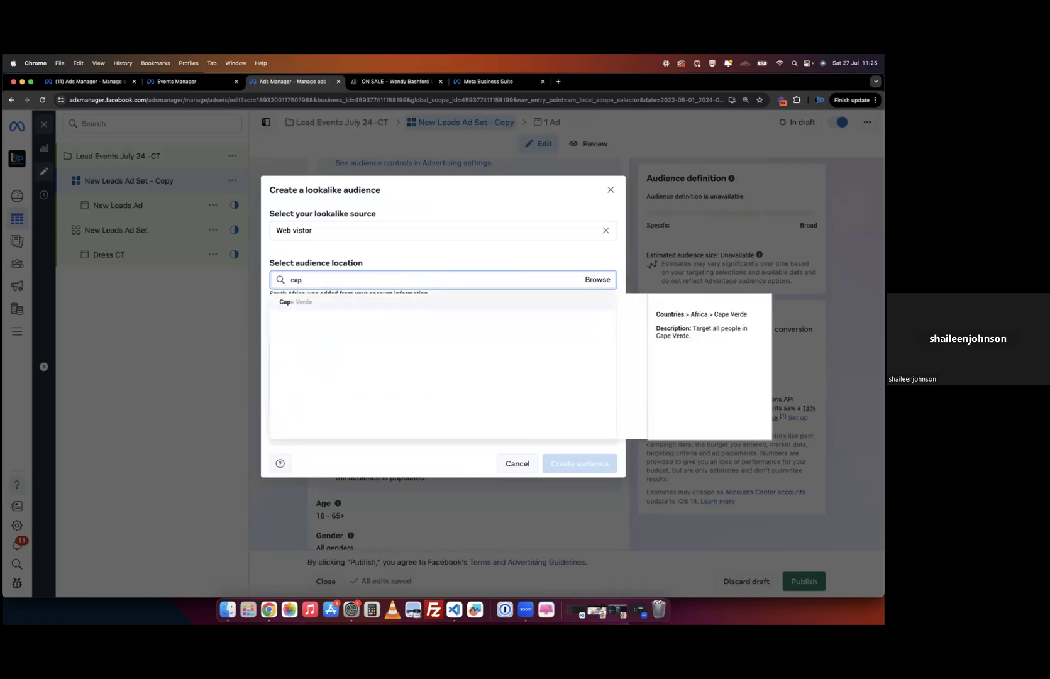
text(e town)
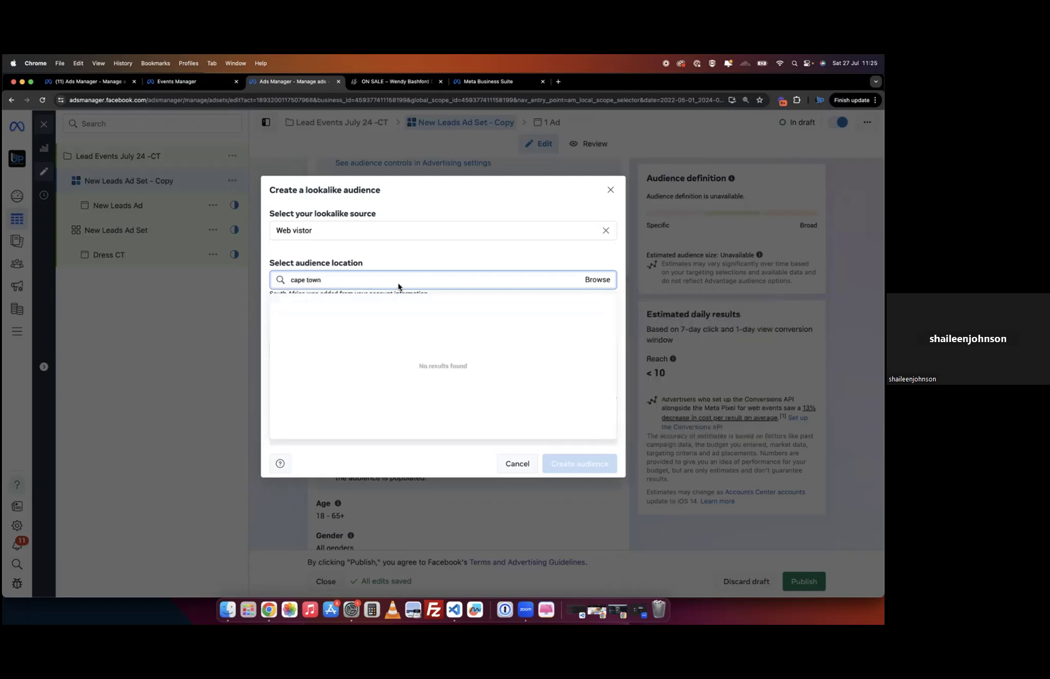
key(BackSpace)
text(south africa)
click(410, 307)
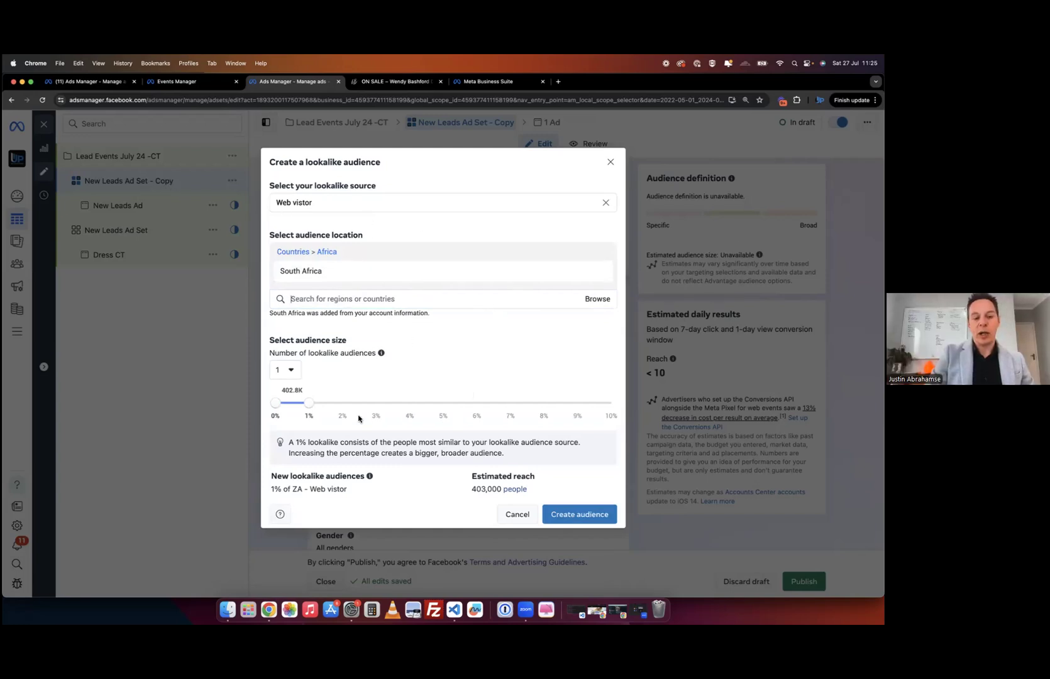
mouse_move(338, 278)
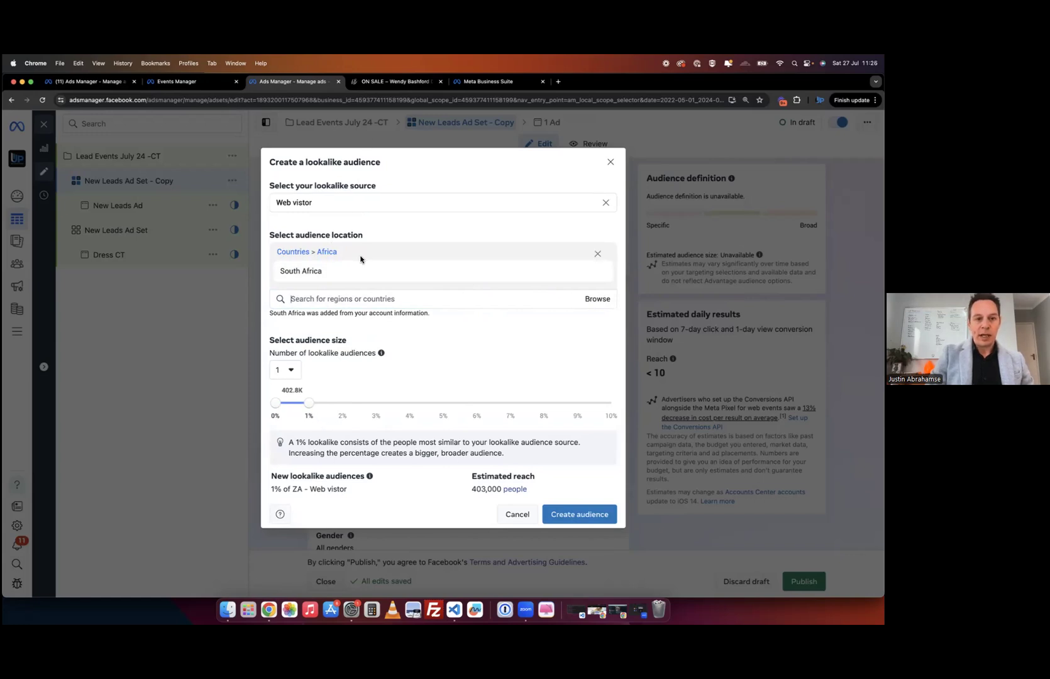
mouse_move(309, 407)
mouse_down()
mouse_move(601, 402)
mouse_move(291, 412)
mouse_move(608, 409)
mouse_move(339, 371)
mouse_move(307, 378)
mouse_move(308, 393)
mouse_up()
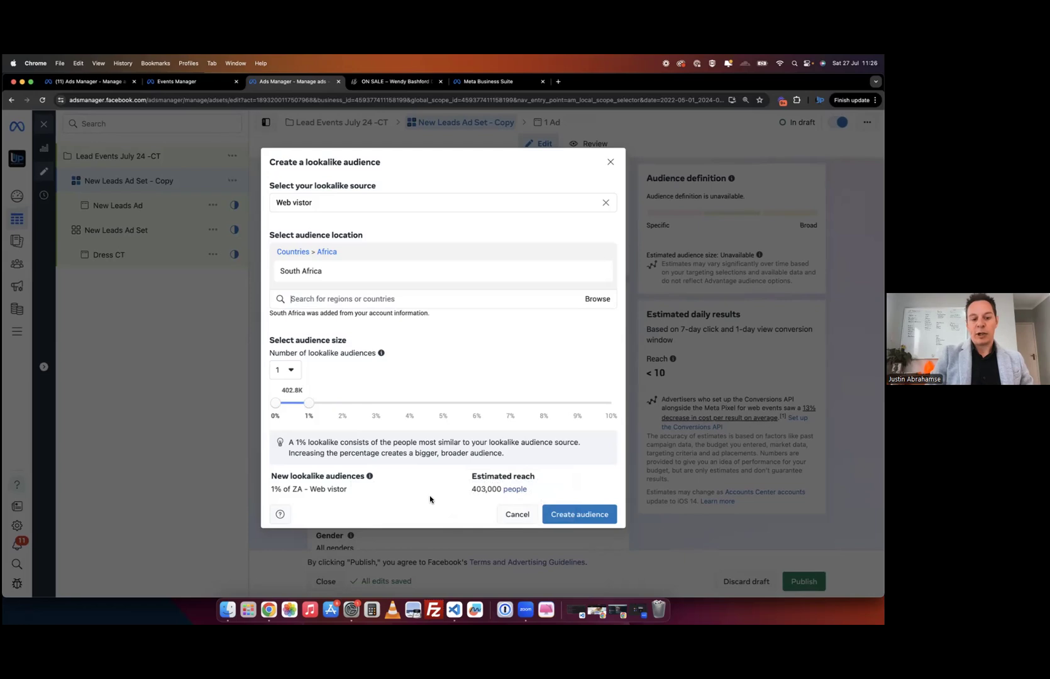
- Set the copied ad set's audience age range to 30 minimum and 60 maximum
click(559, 518)
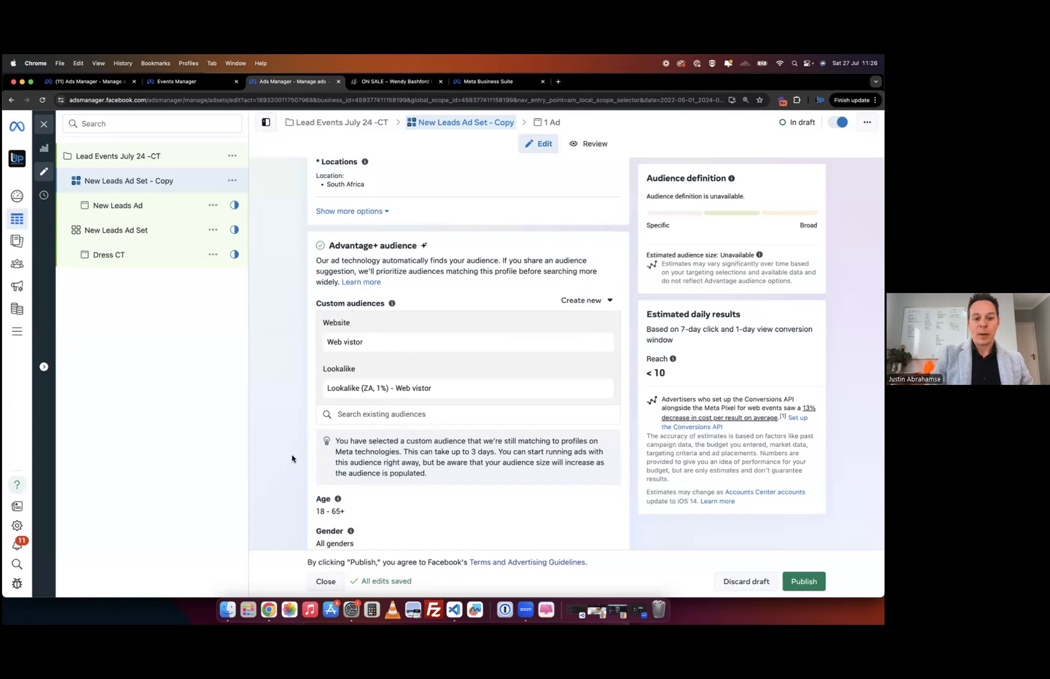
scroll(292, 459, down, 4)
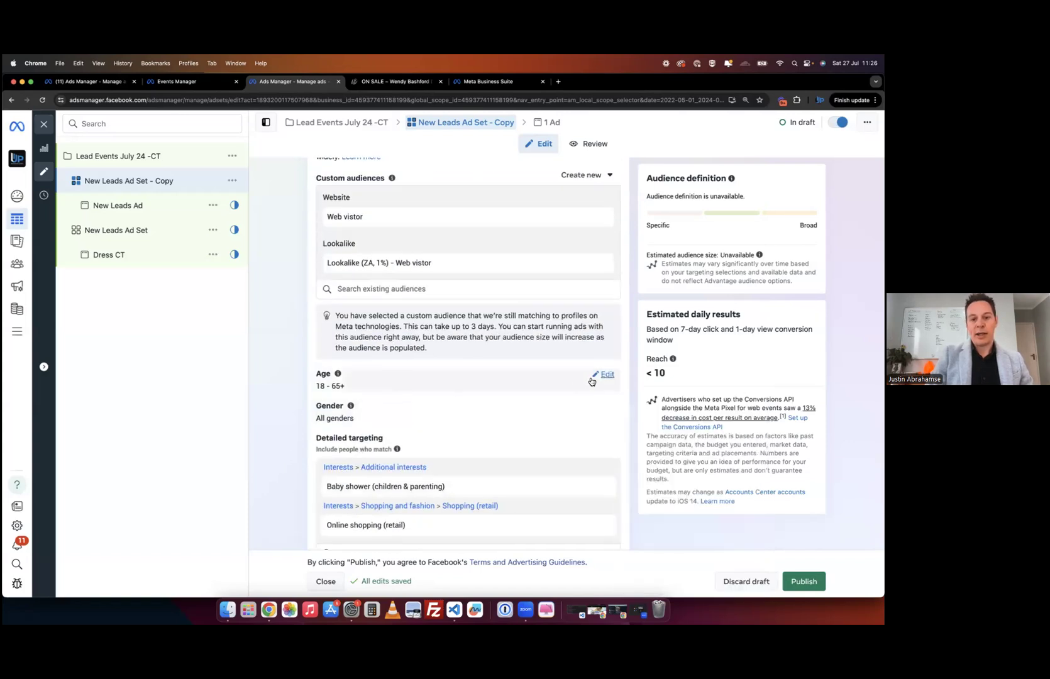
click(607, 375)
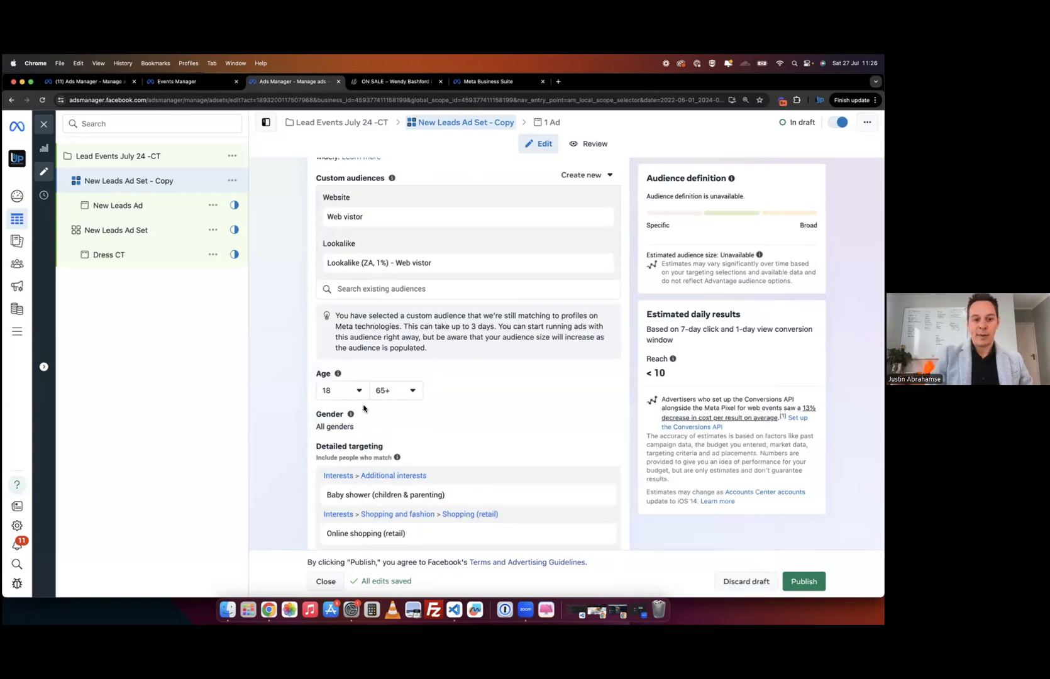
click(358, 398)
scroll(351, 500, down, 4)
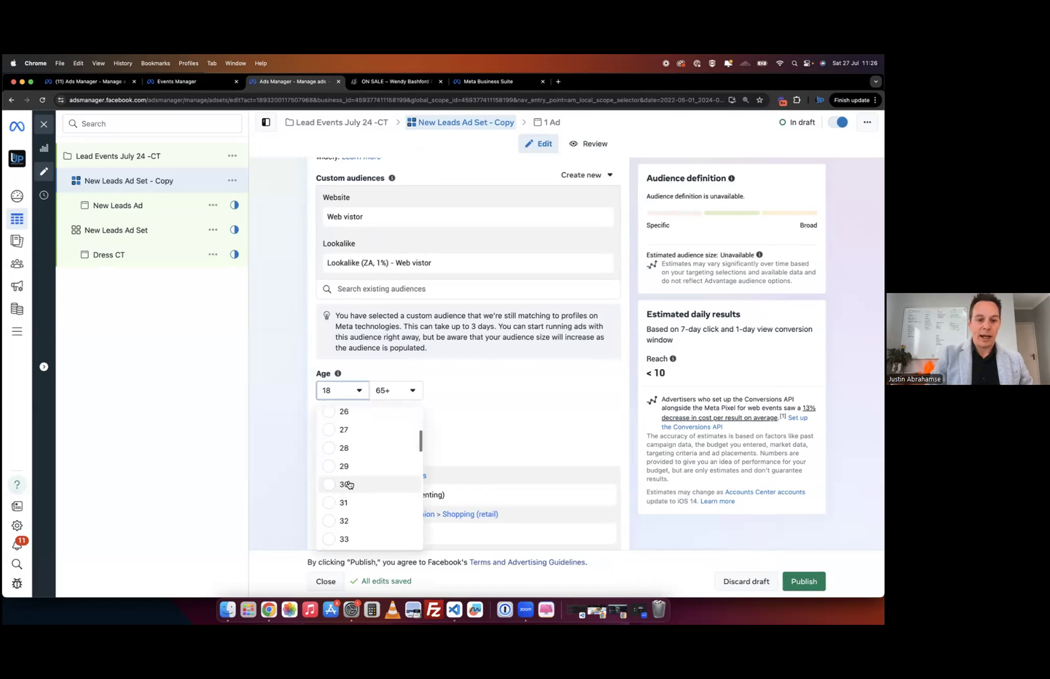
click(339, 485)
click(396, 391)
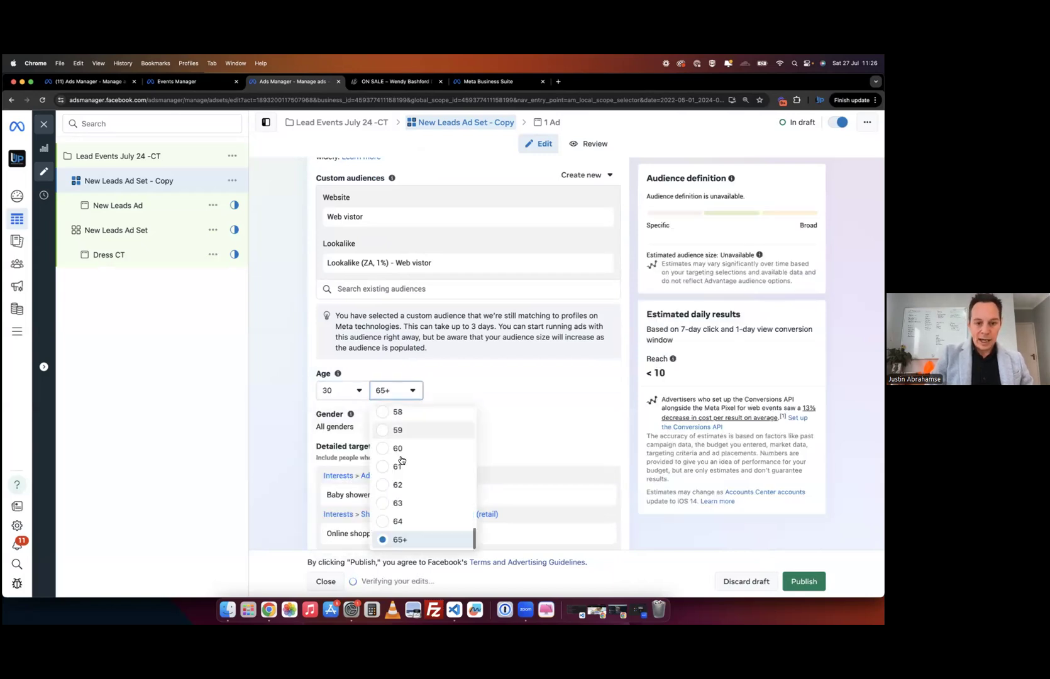
click(397, 449)
- Scroll through the targeting and placements to confirm the 30–60 audience settings
scroll(384, 461, down, 3)
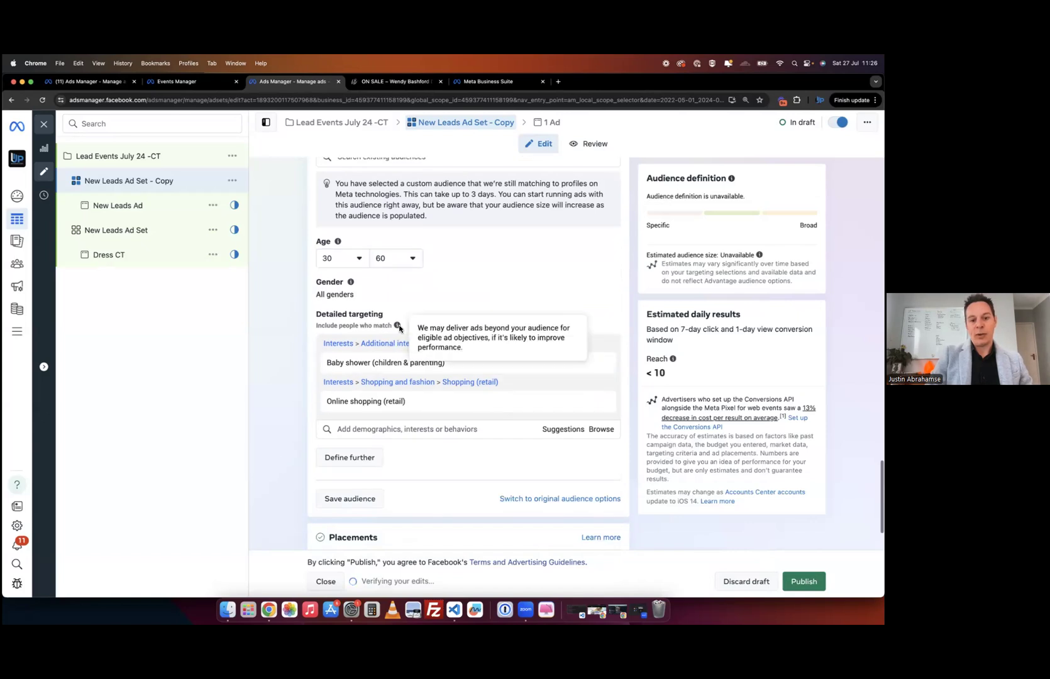
scroll(284, 440, up, 4)
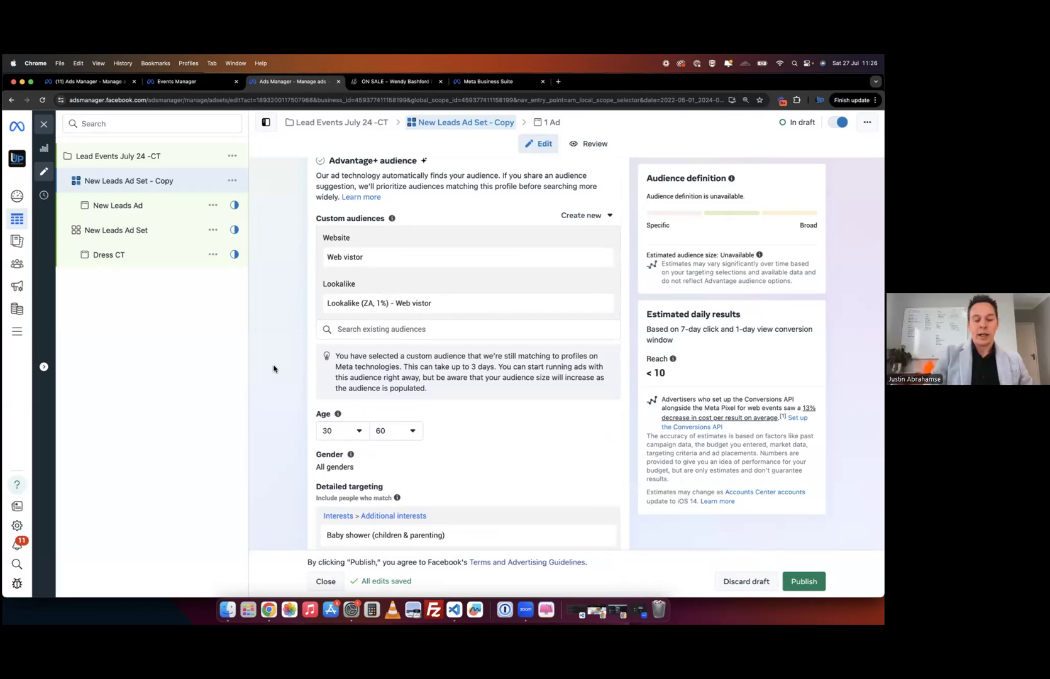
scroll(262, 397, down, 3)
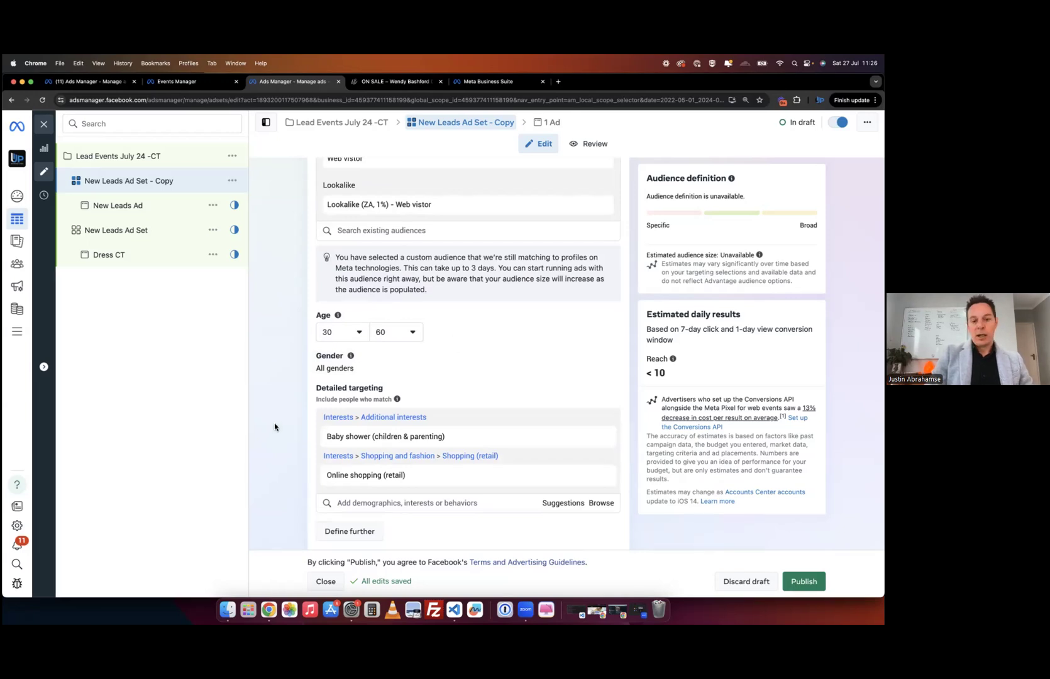
scroll(274, 422, down, 5)
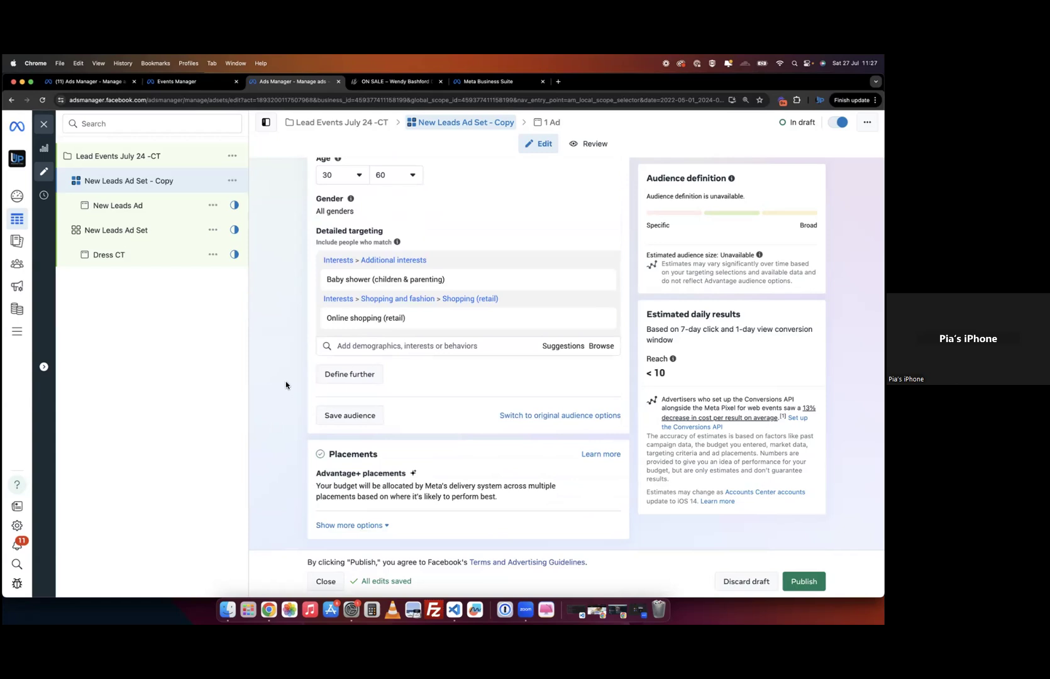
scroll(287, 378, up, 1)
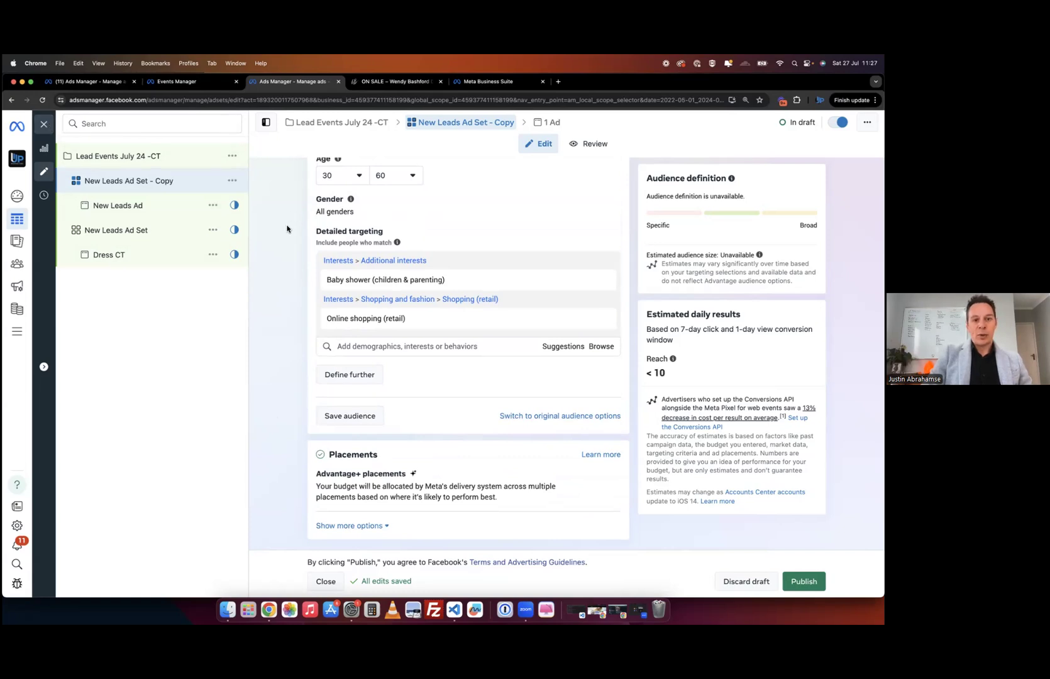
click(383, 82)
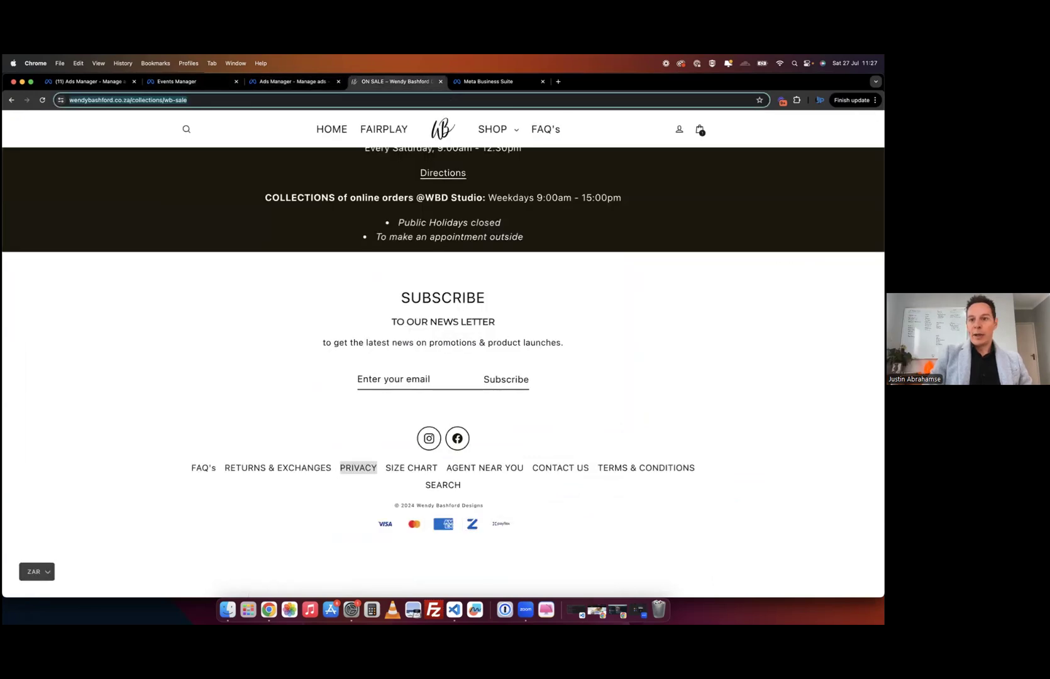
click(797, 100)
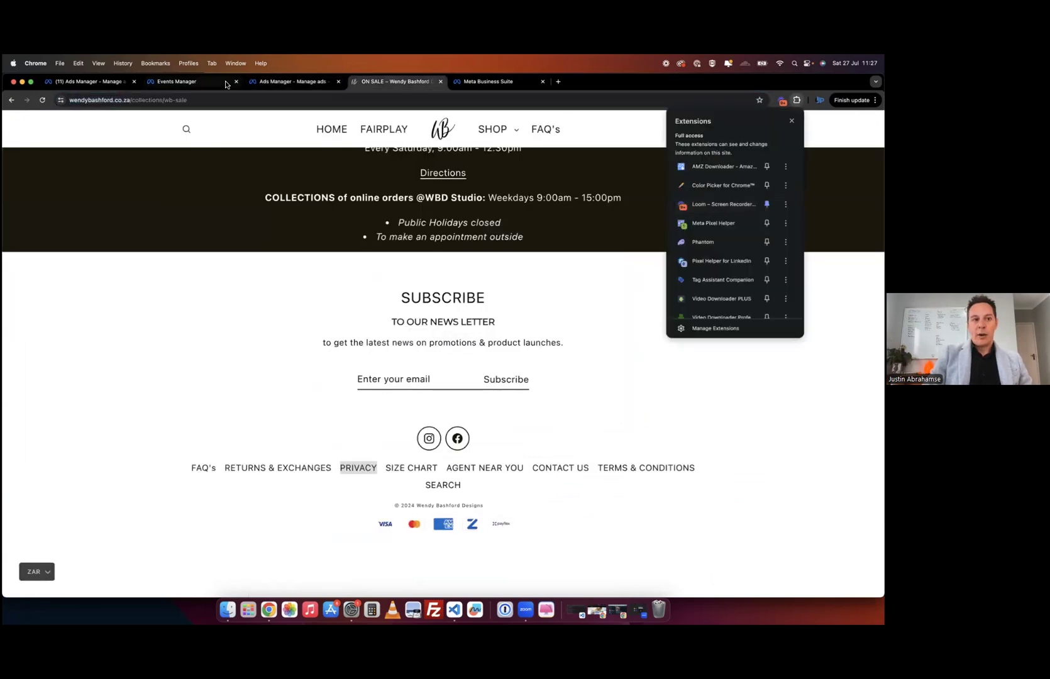
click(152, 320)
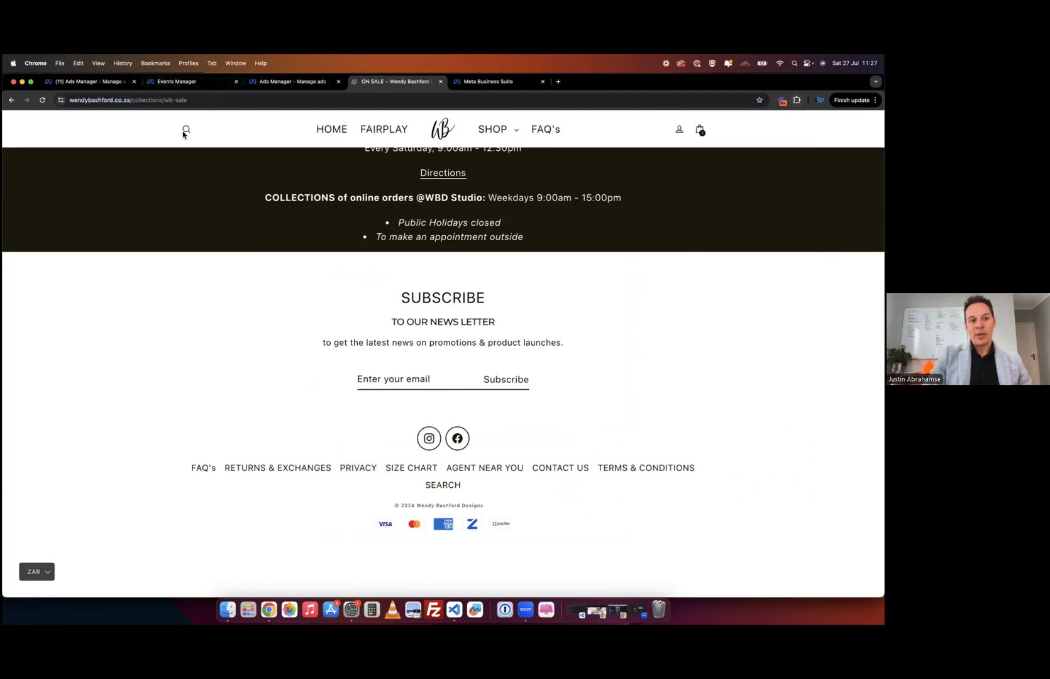
click(180, 87)
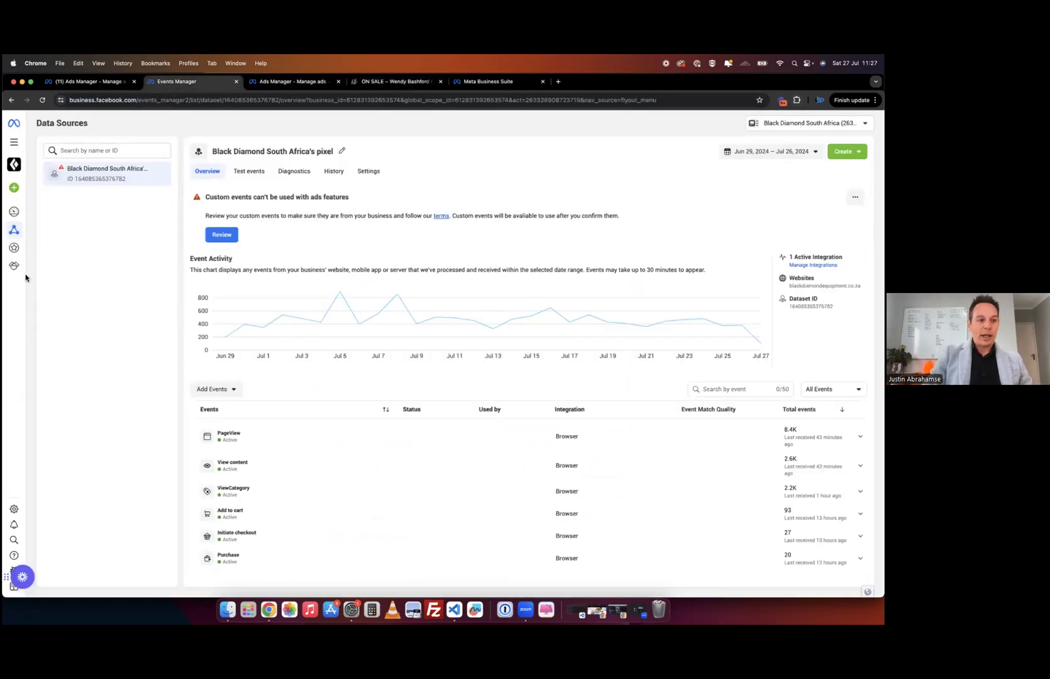
- Go through All tools to Black Diamond South Africa's pixel overview in Events Manager
mouse_move(15, 250)
click(118, 122)
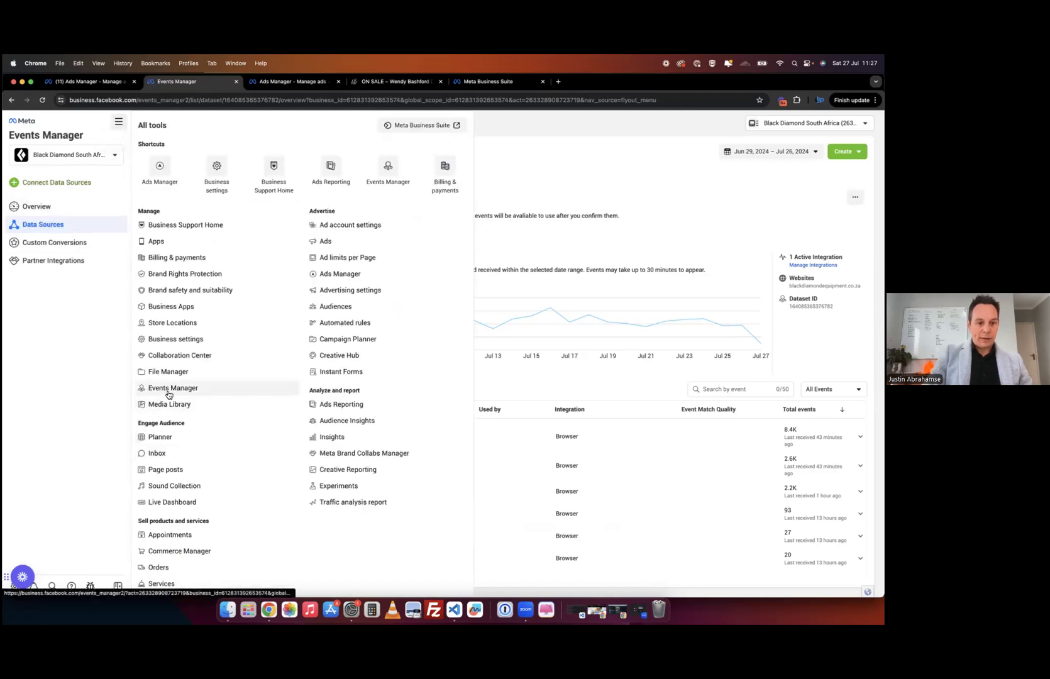
click(614, 173)
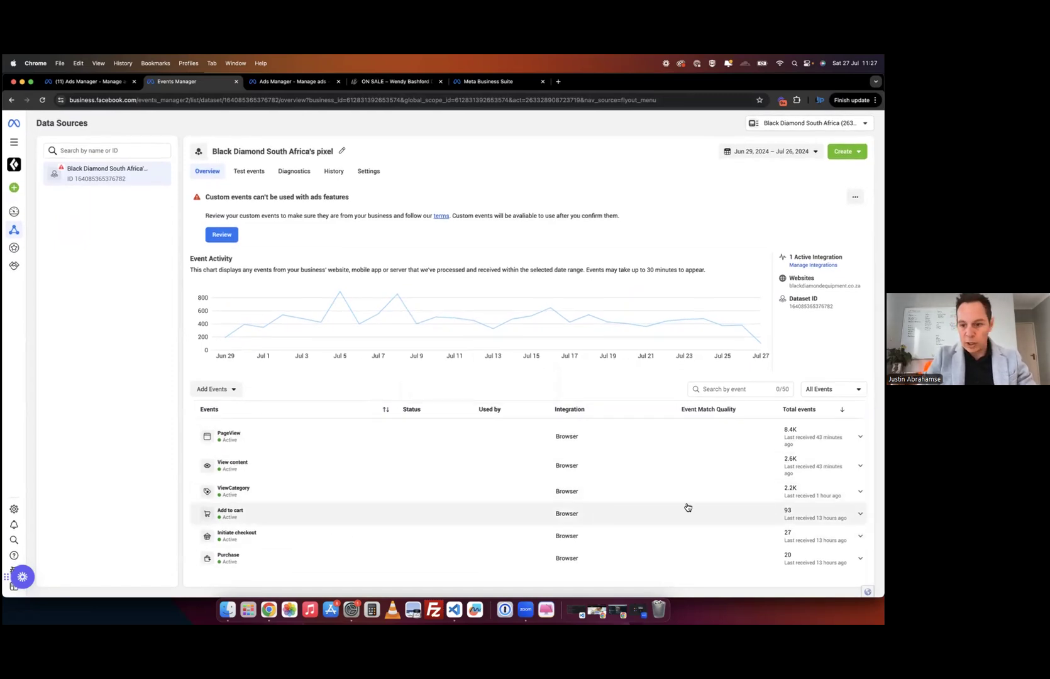
- Review the event type filter, Diagnostics and the zoomed-in events list, then return to Ads Manager
click(831, 389)
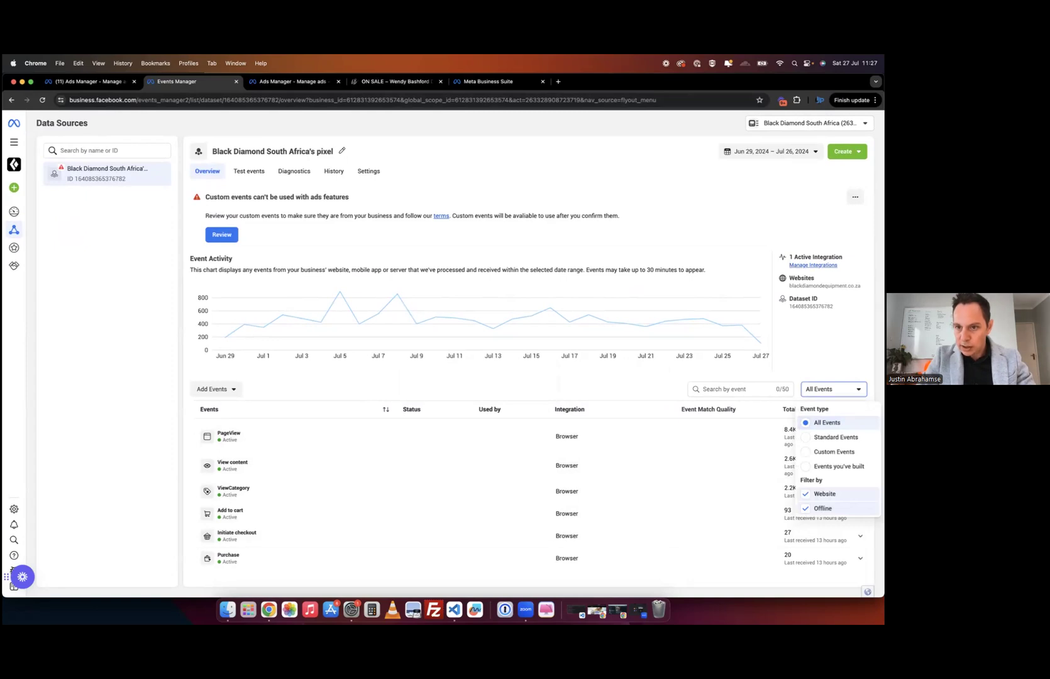
click(290, 176)
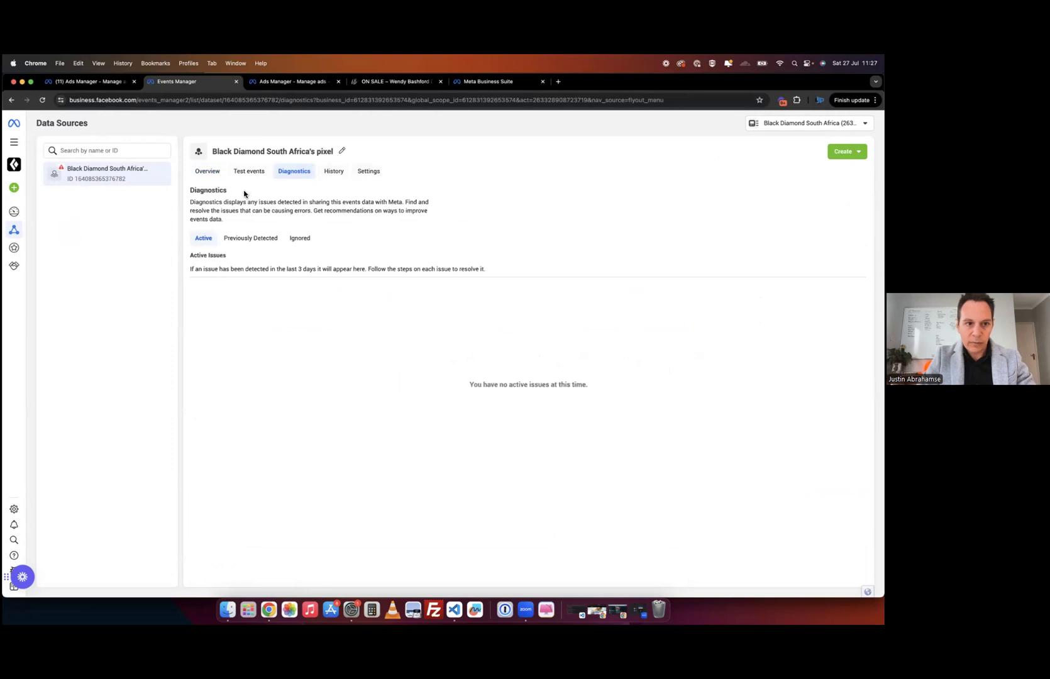
click(207, 173)
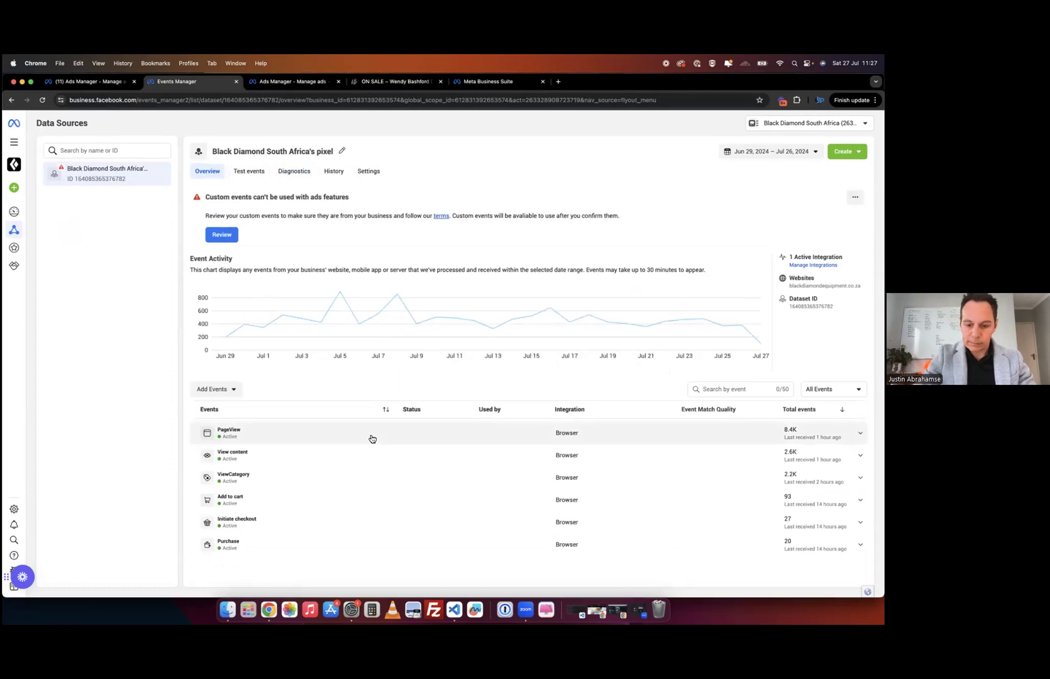
key(super+equal)
key(super+equal)
scroll(466, 459, down, 3)
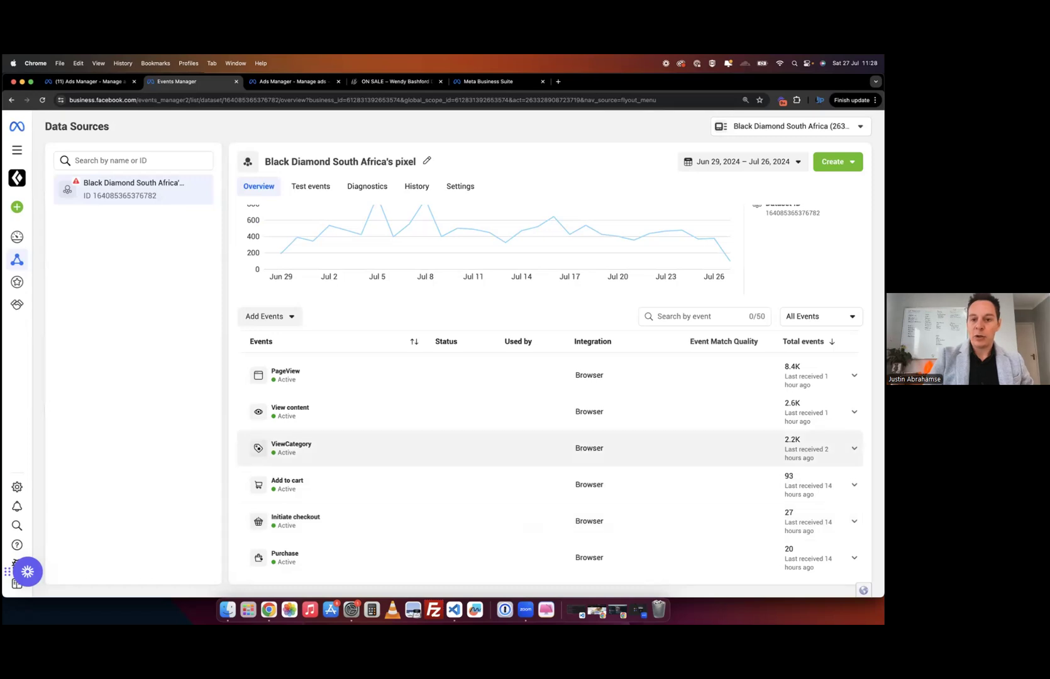
click(821, 316)
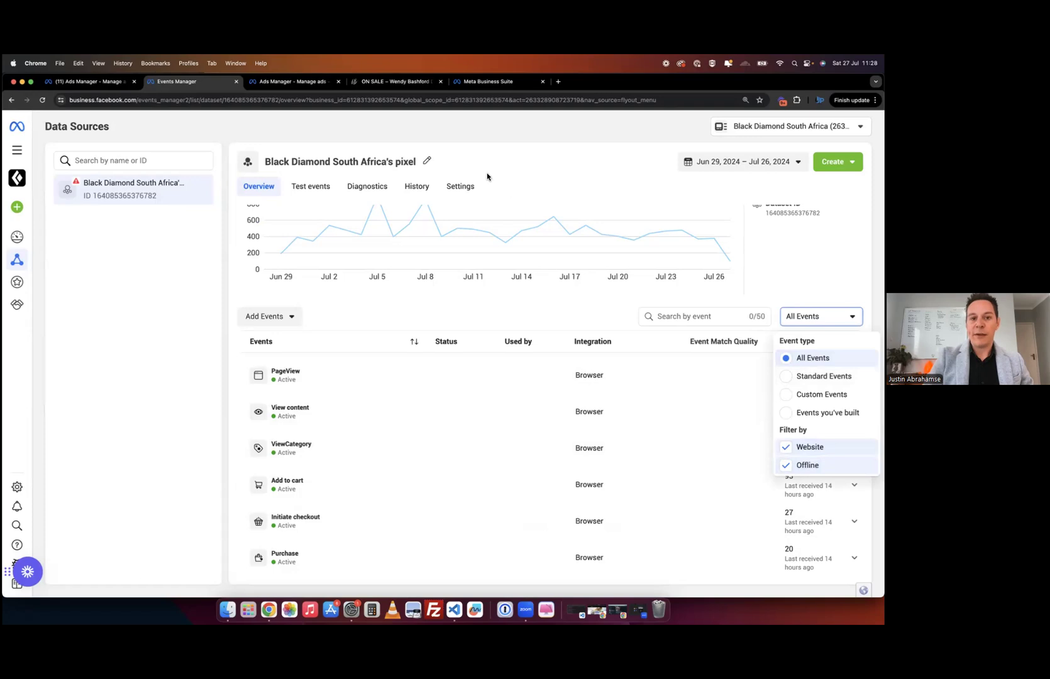
click(303, 84)
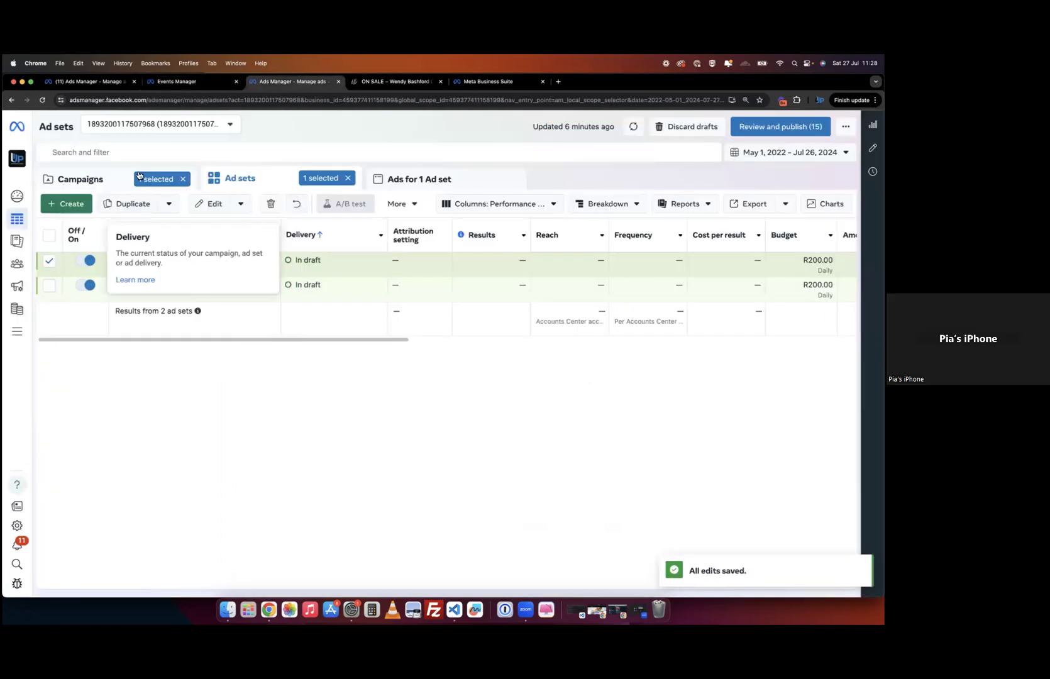
- Open the Doringpoort campaign's New Lead generation Ad Set performance charts from the campaigns list
click(80, 180)
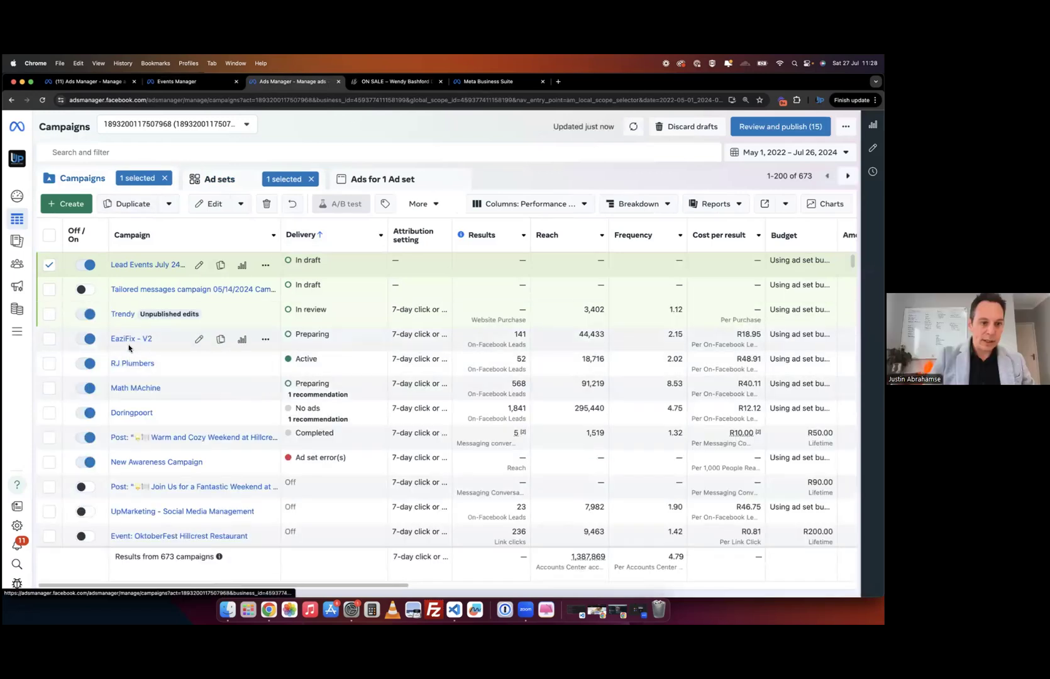
click(128, 414)
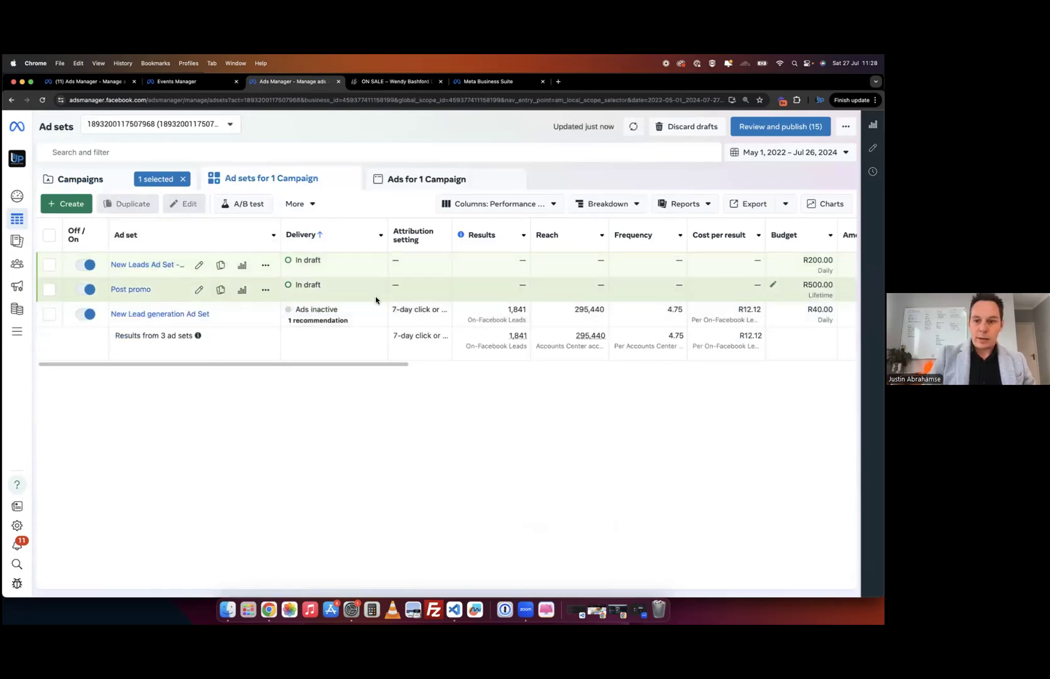
scroll(376, 297, right, 3)
scroll(376, 297, left, 3)
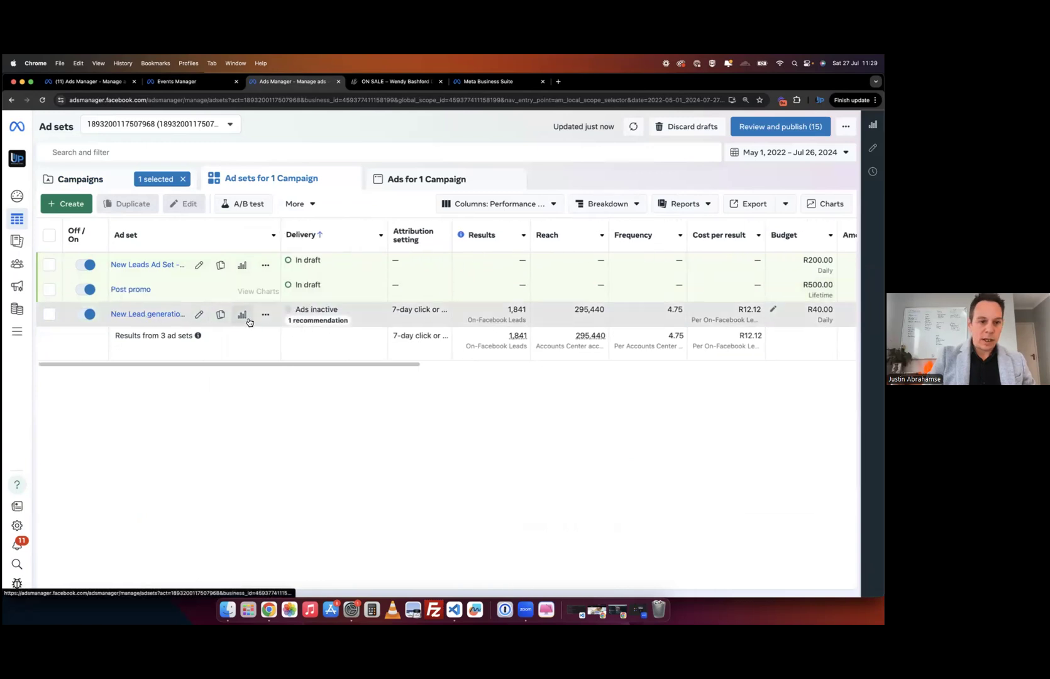
click(243, 319)
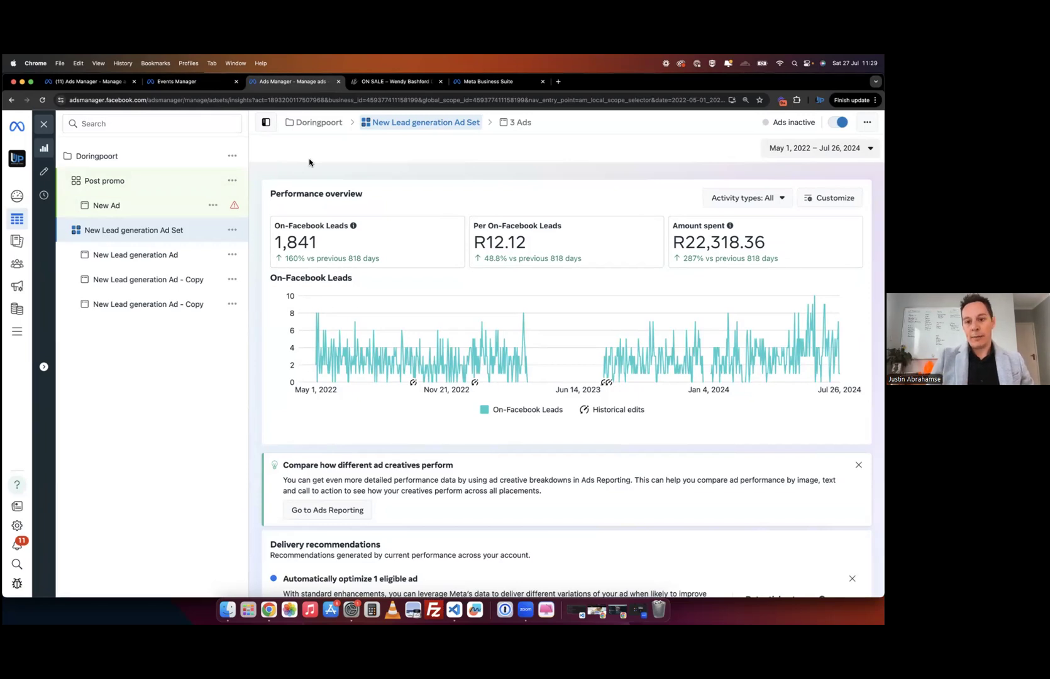
click(737, 201)
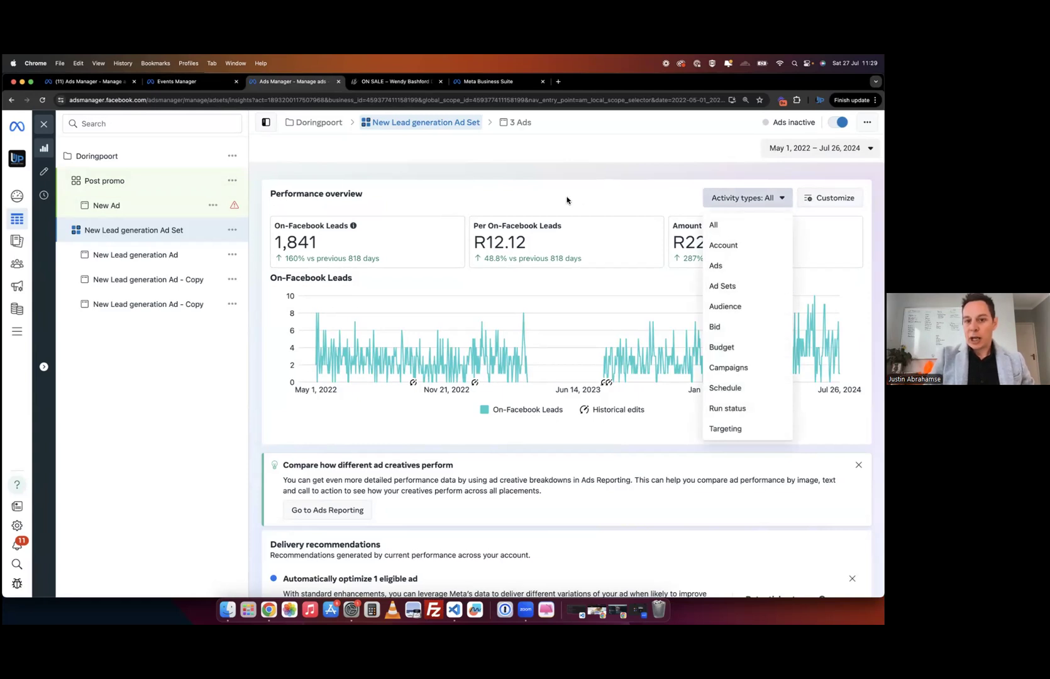
click(563, 180)
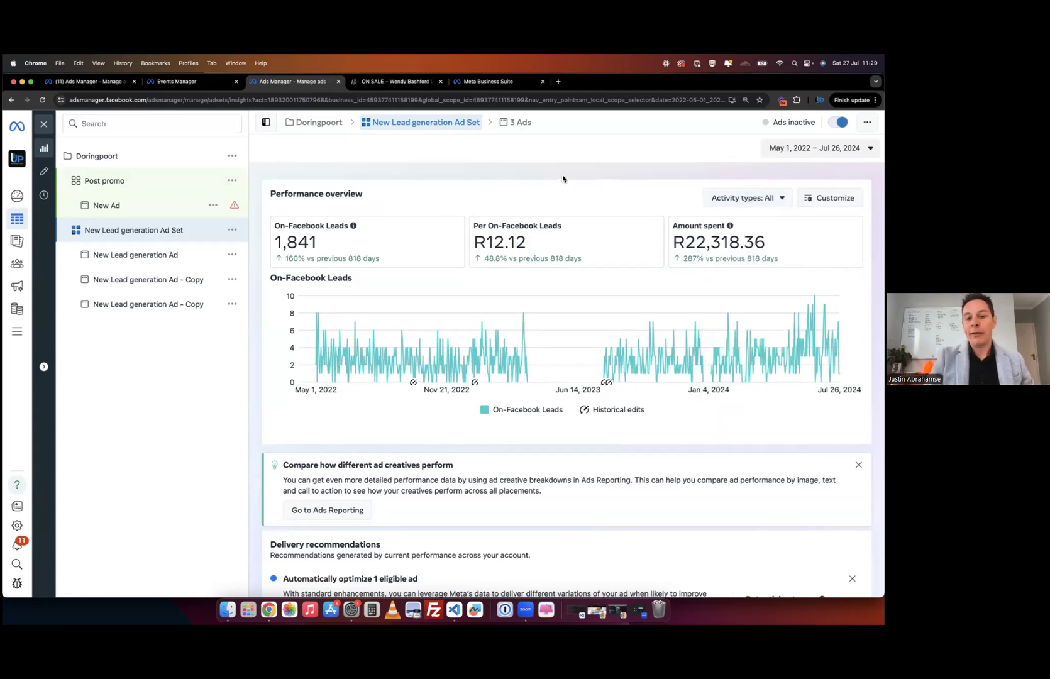
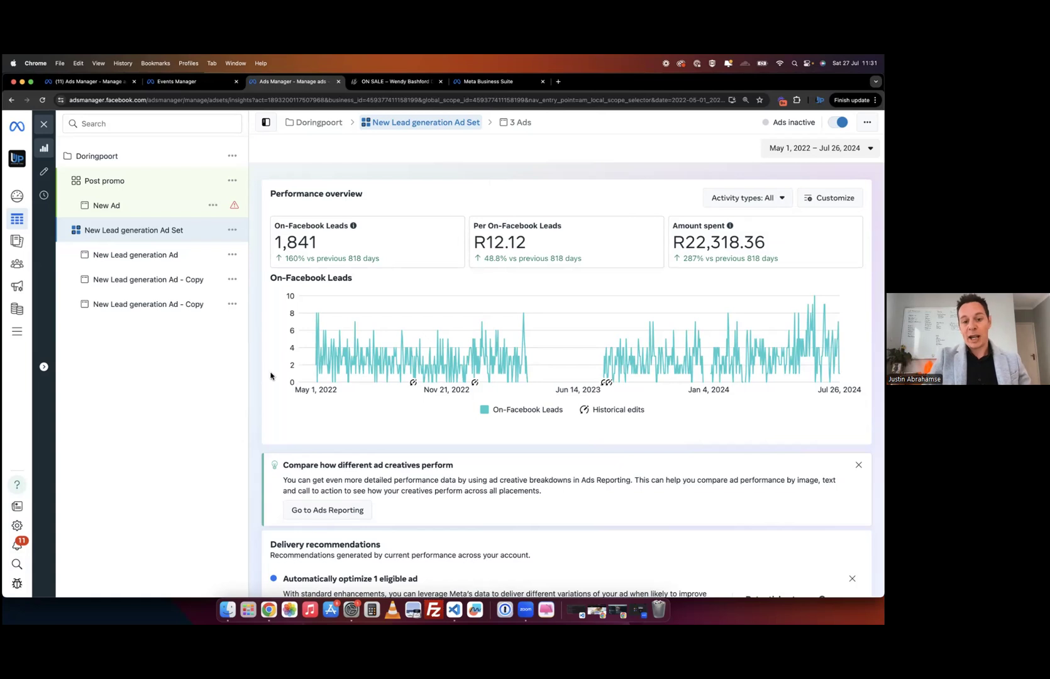
- Look over the chart customization and activity type options without changing anything
scroll(333, 436, down, 10)
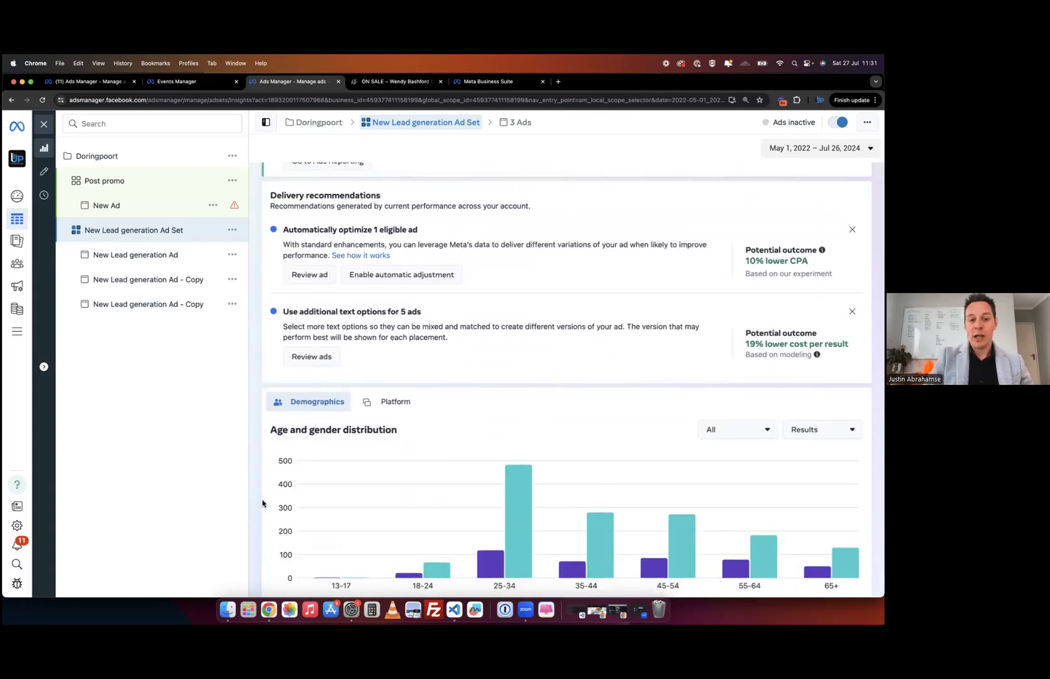
scroll(262, 497, up, 6)
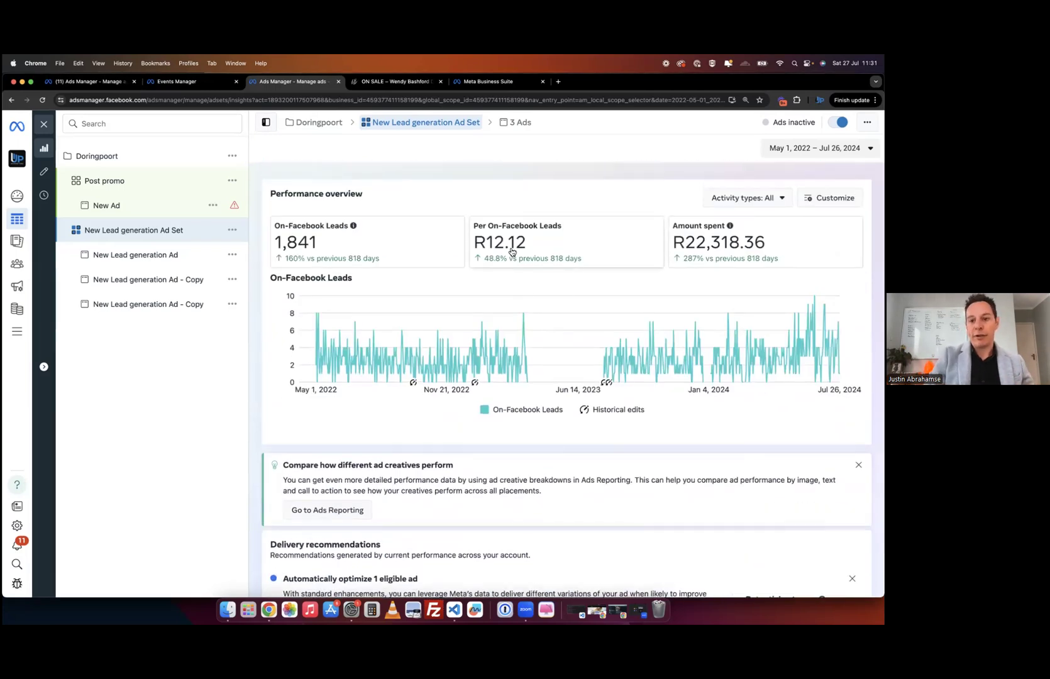
click(830, 197)
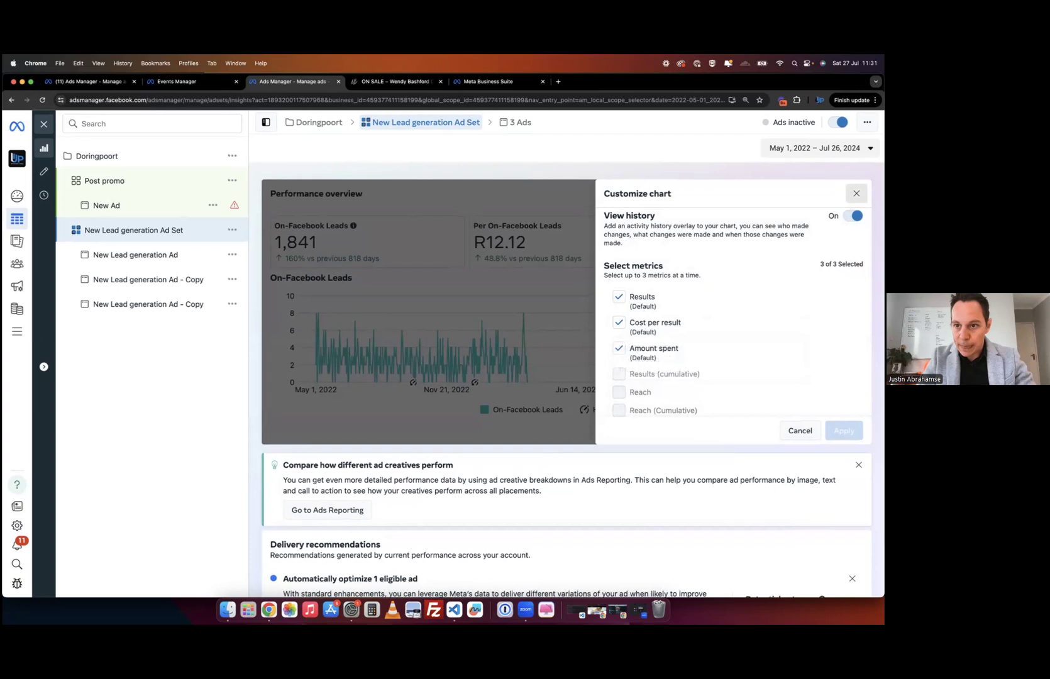
click(857, 193)
click(735, 201)
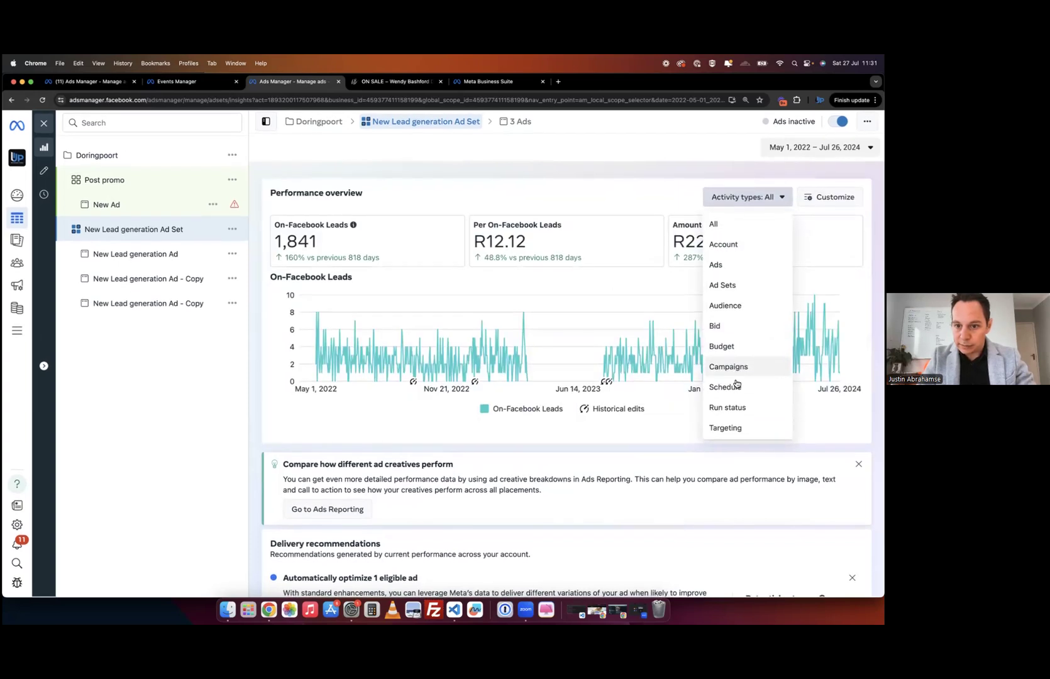
click(699, 395)
- Try Reach on the age and gender chart with both genders kept, then revert to Results
scroll(700, 395, down, 5)
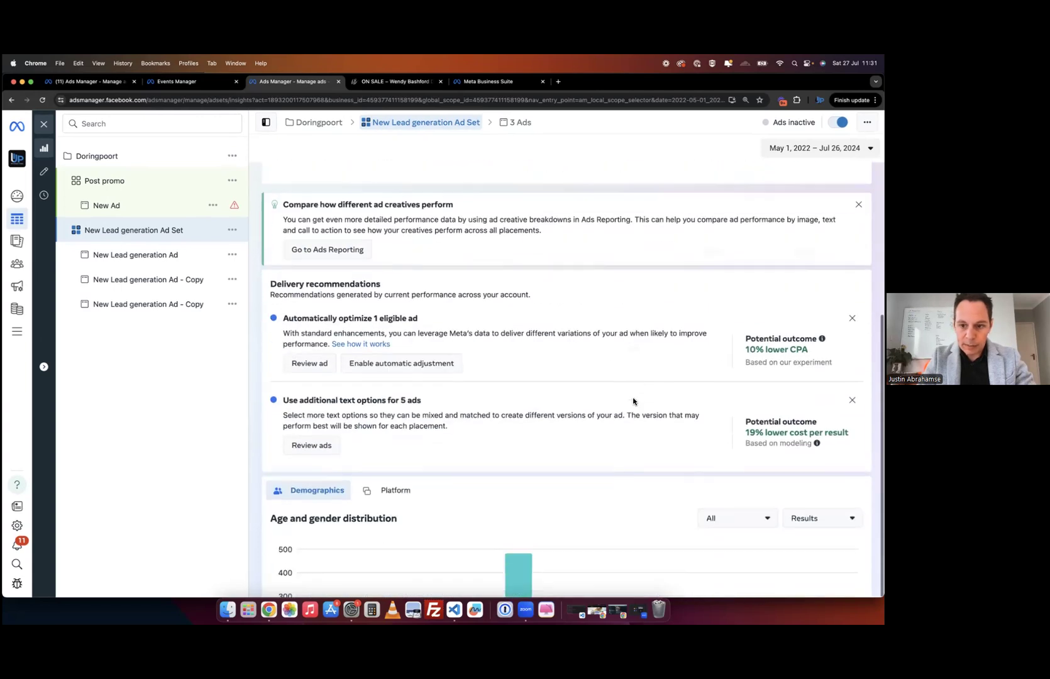
click(822, 429)
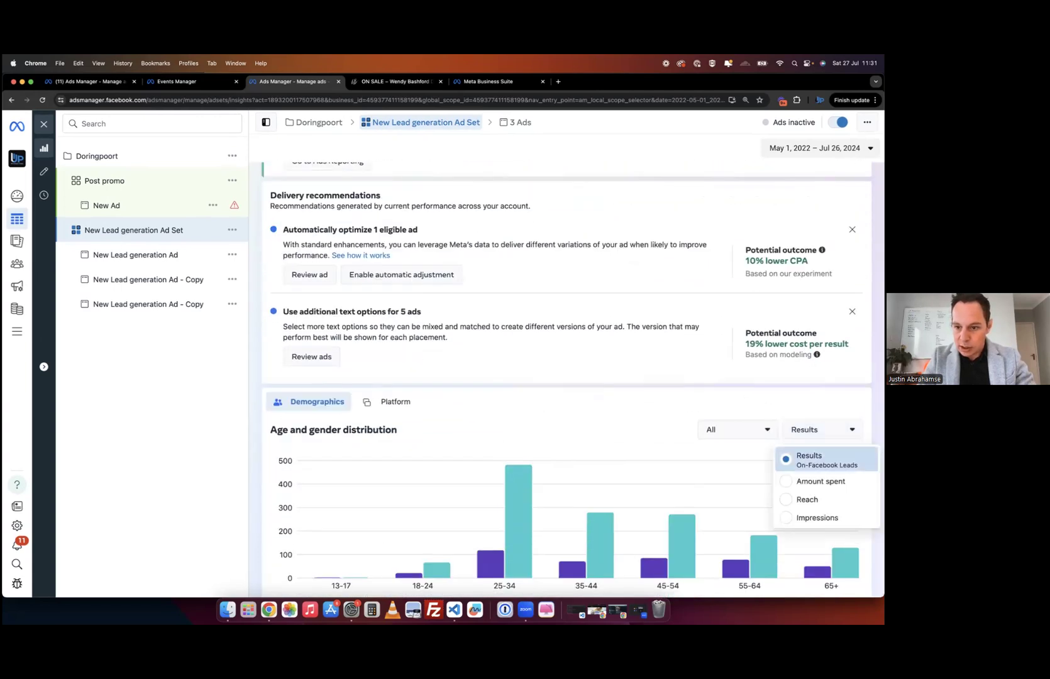
click(808, 499)
scroll(629, 387, down, 1)
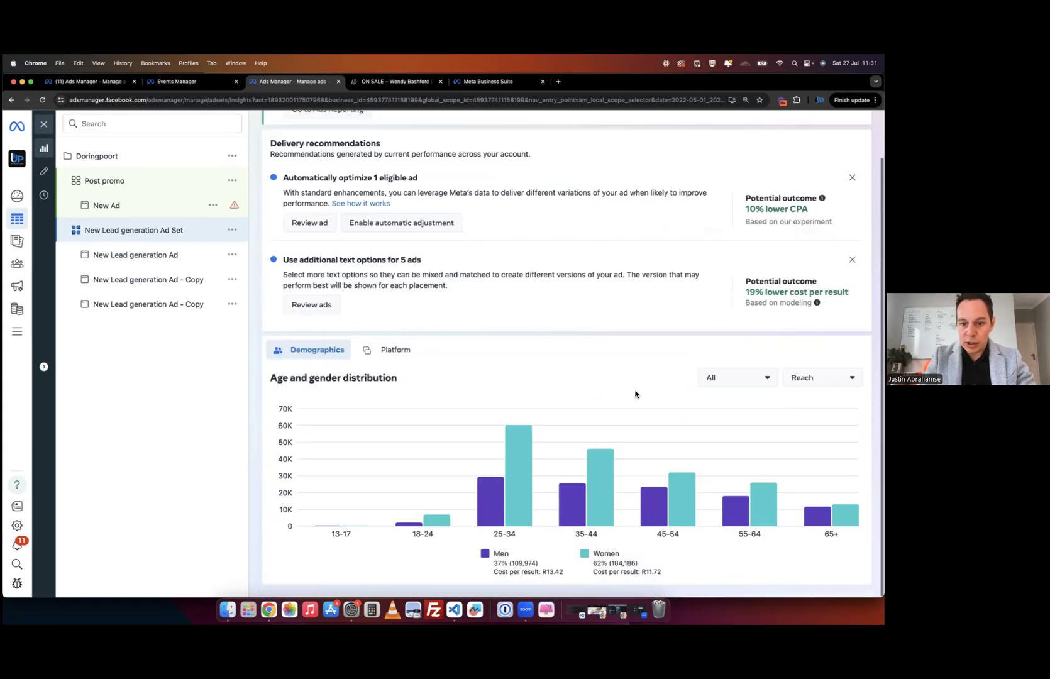
click(734, 380)
click(641, 366)
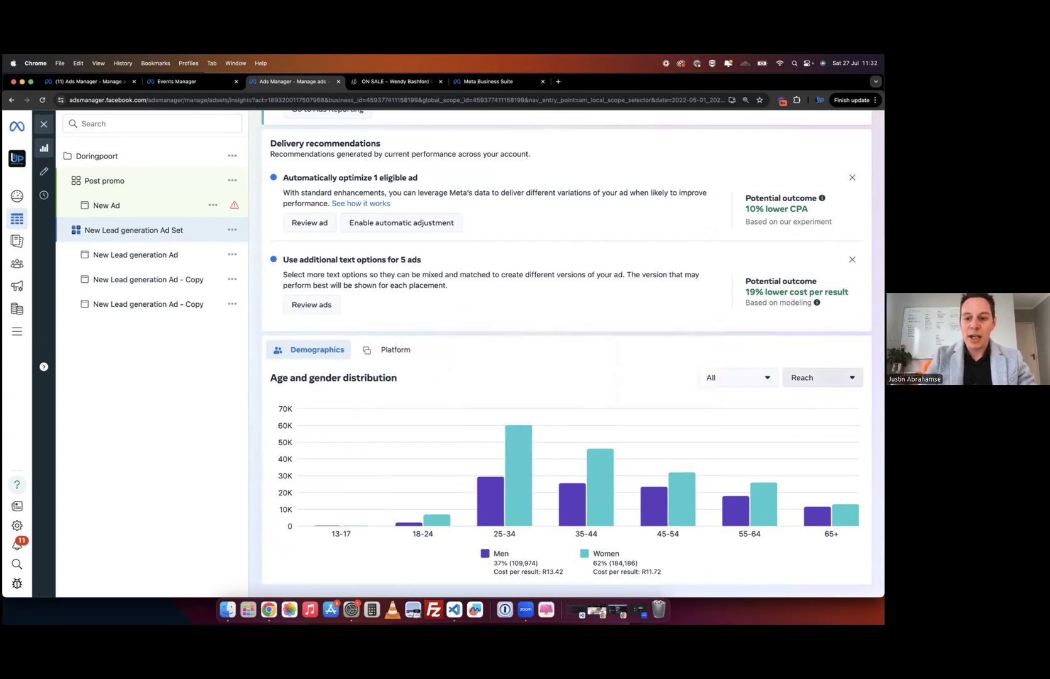
click(823, 378)
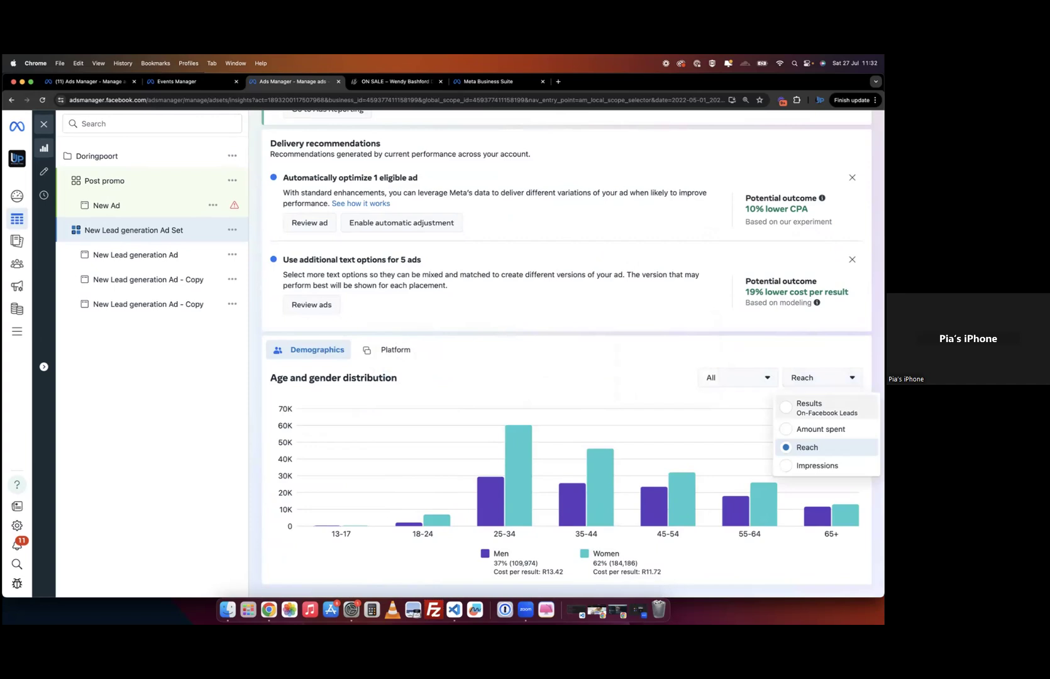
click(811, 407)
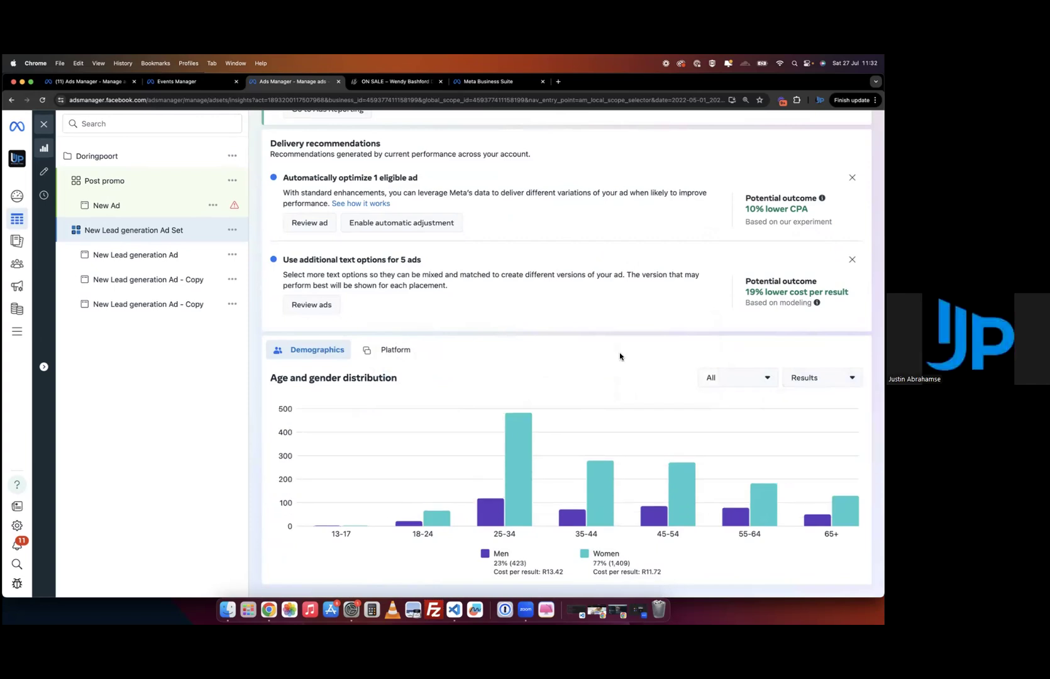
- Inspect the women's cost per result, then chart amount spent by age and gender
mouse_move(508, 480)
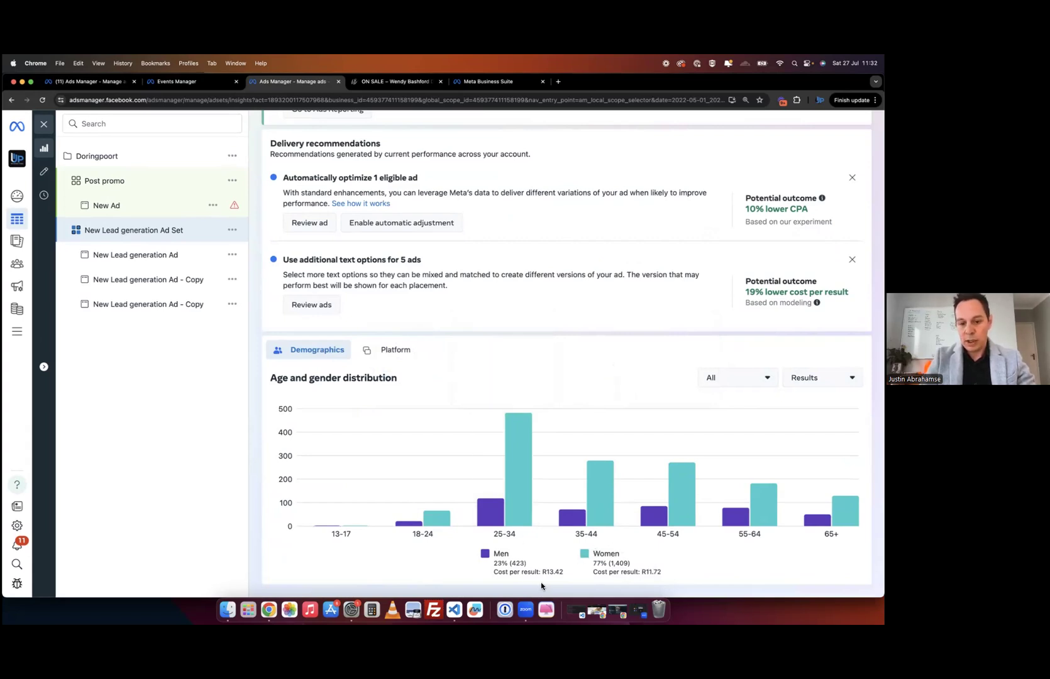
drag(646, 573, 661, 574)
click(651, 572)
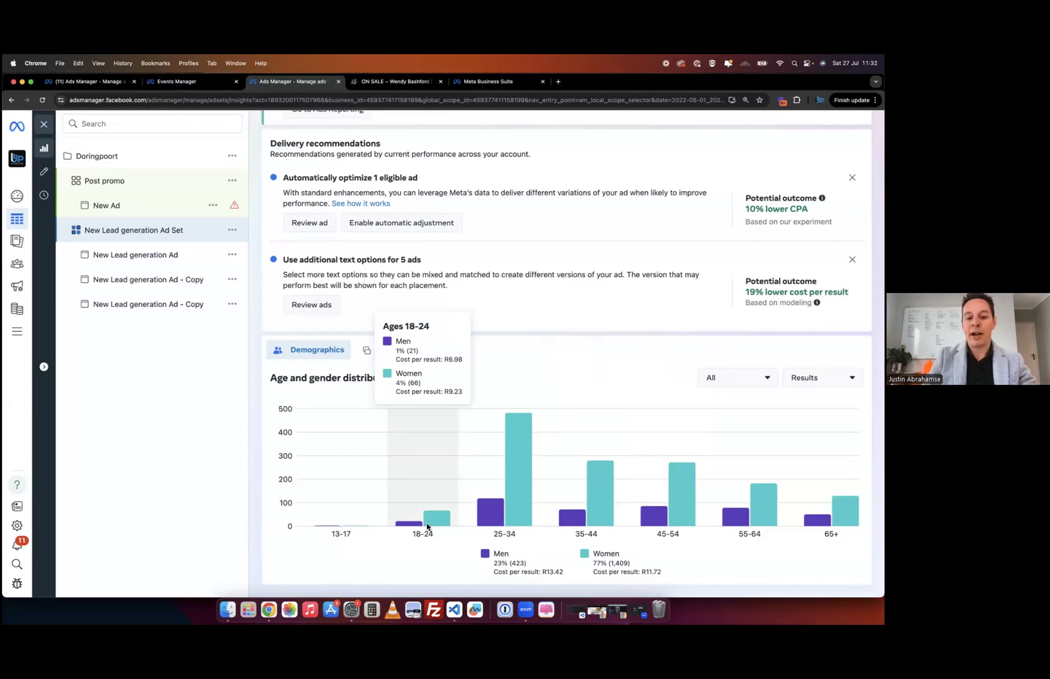
mouse_move(504, 525)
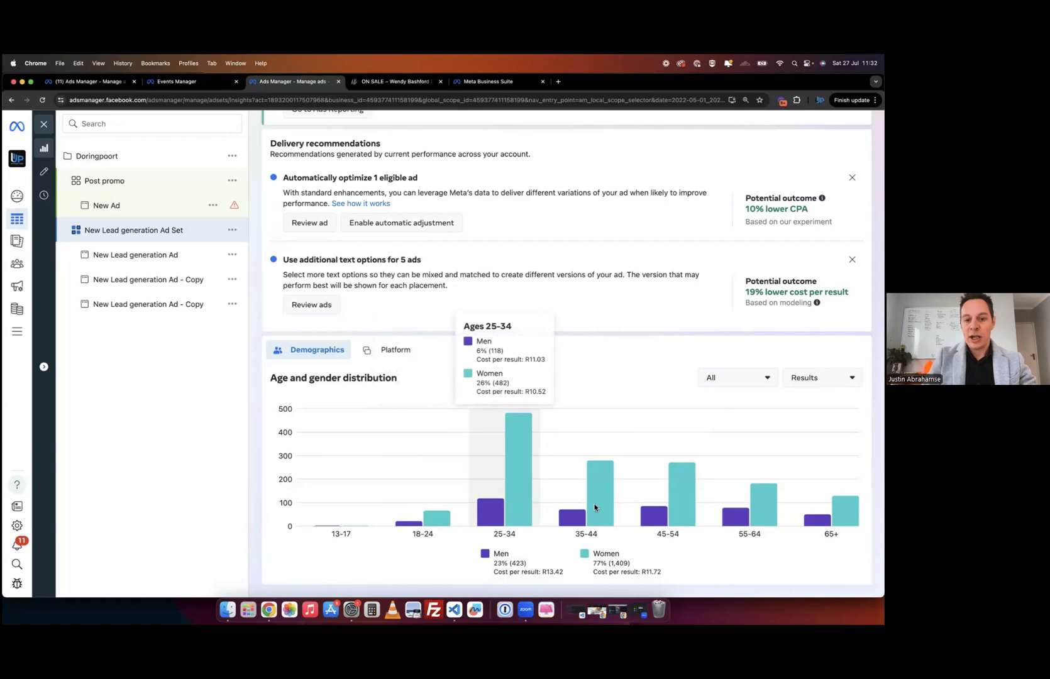
mouse_move(597, 506)
mouse_move(674, 503)
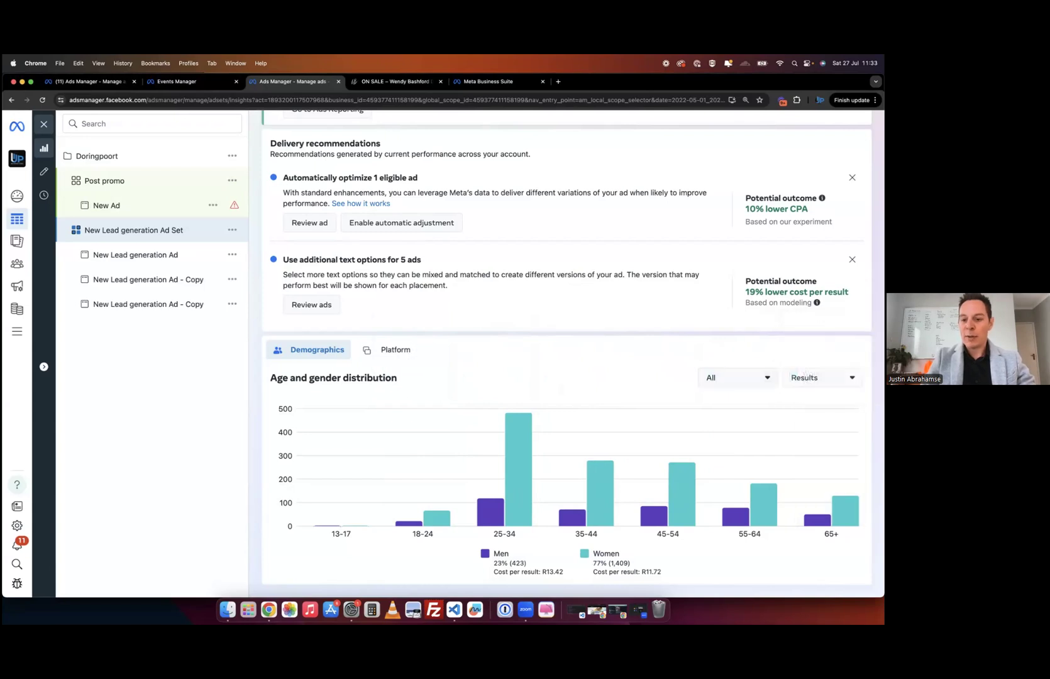
click(821, 377)
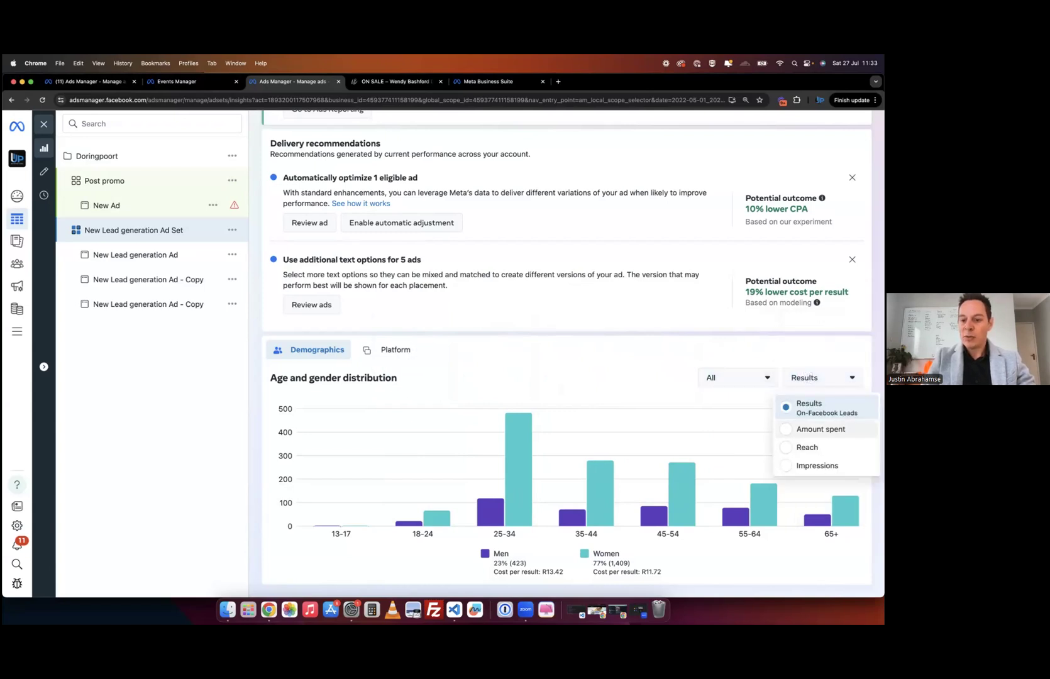
click(821, 429)
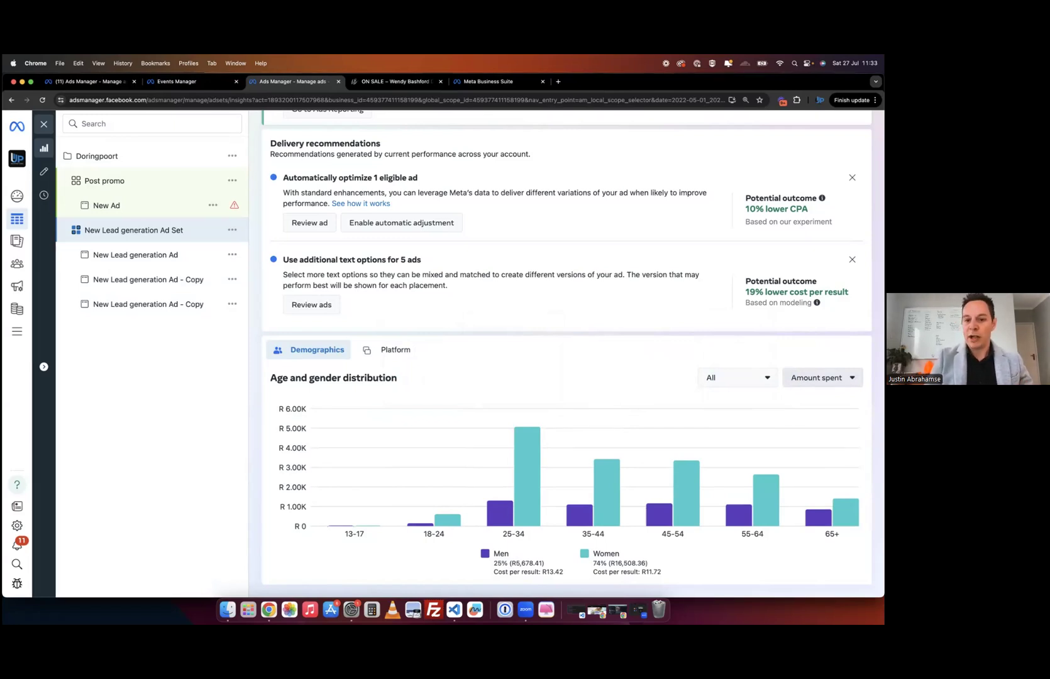
- Compare Reach and Impressions, settling on Reach: women 62% (184,186), men 37% (109,974)
scroll(645, 289, up, 5)
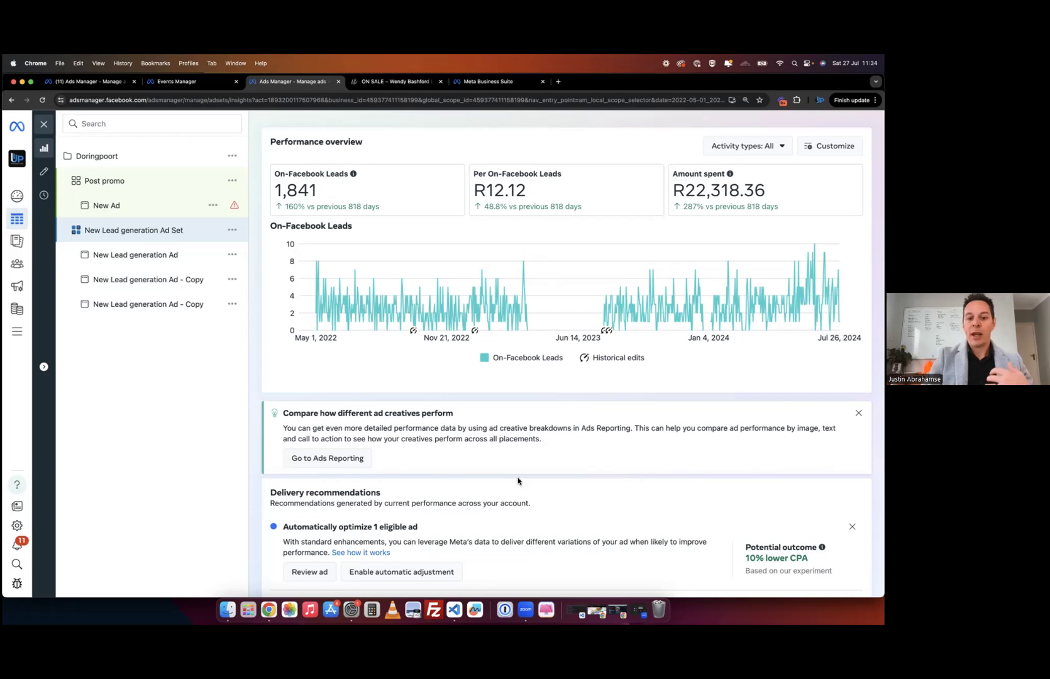
scroll(518, 481, down, 5)
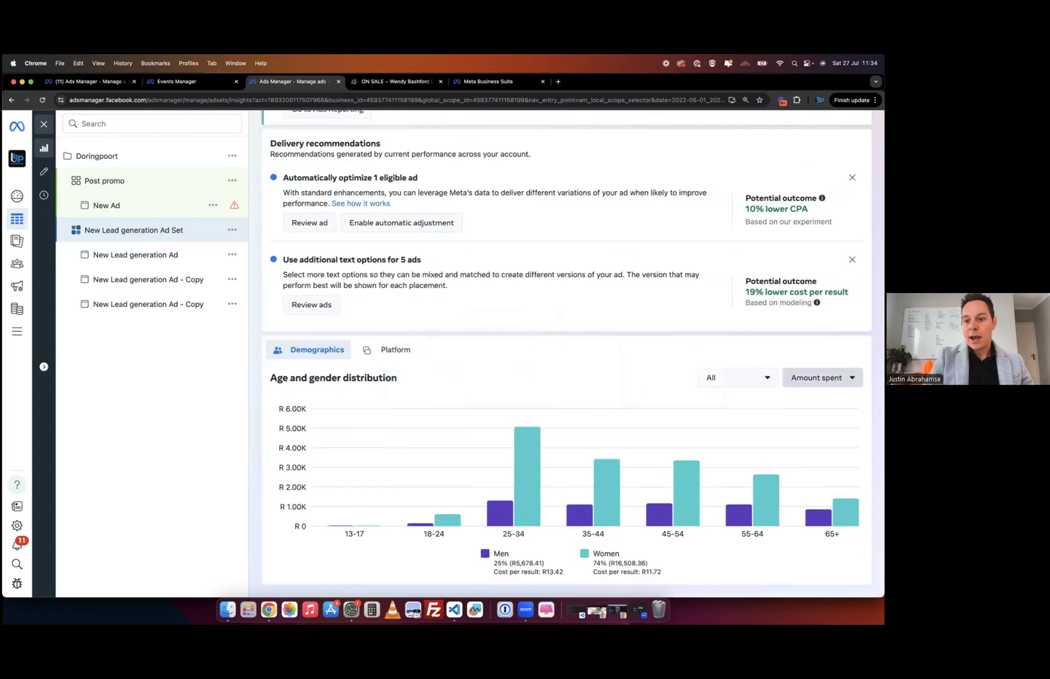
click(820, 377)
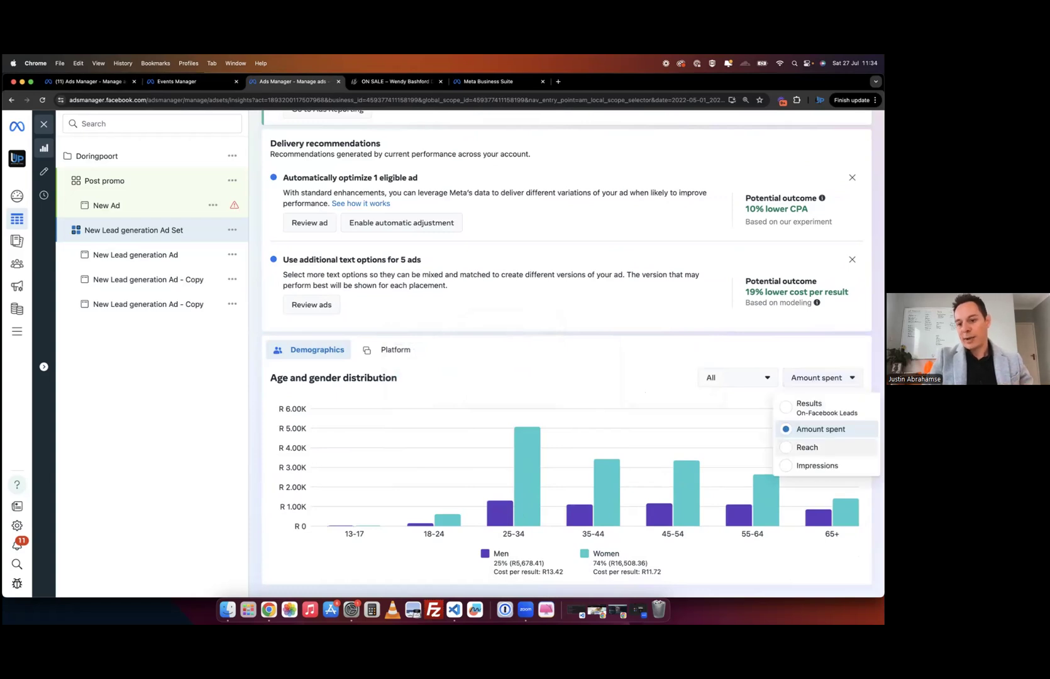
click(808, 448)
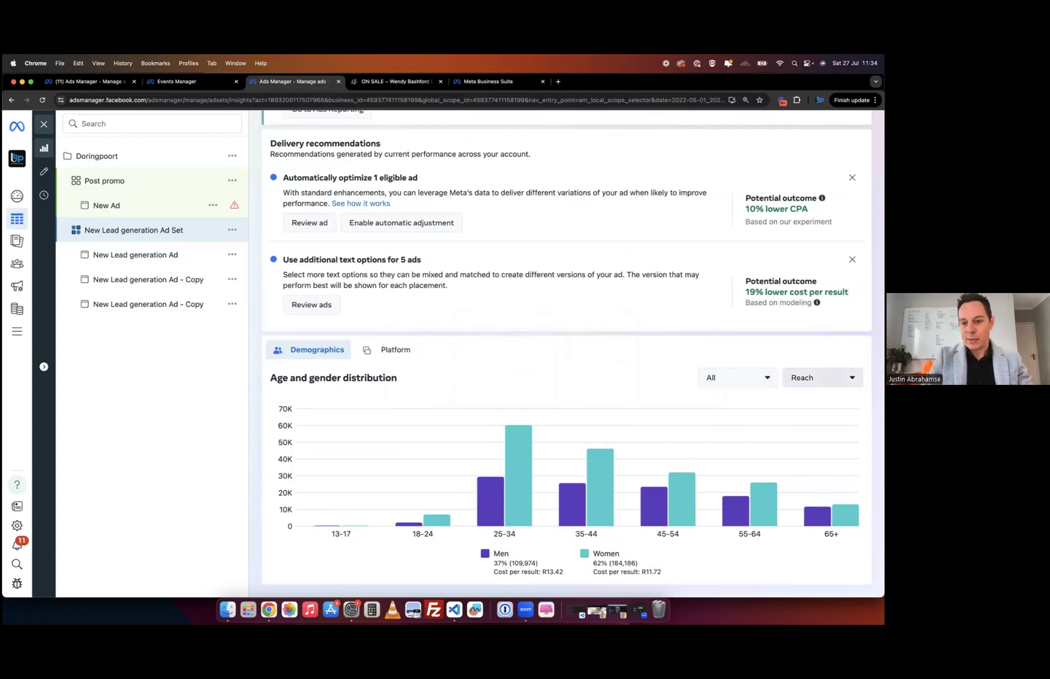
click(823, 377)
click(808, 465)
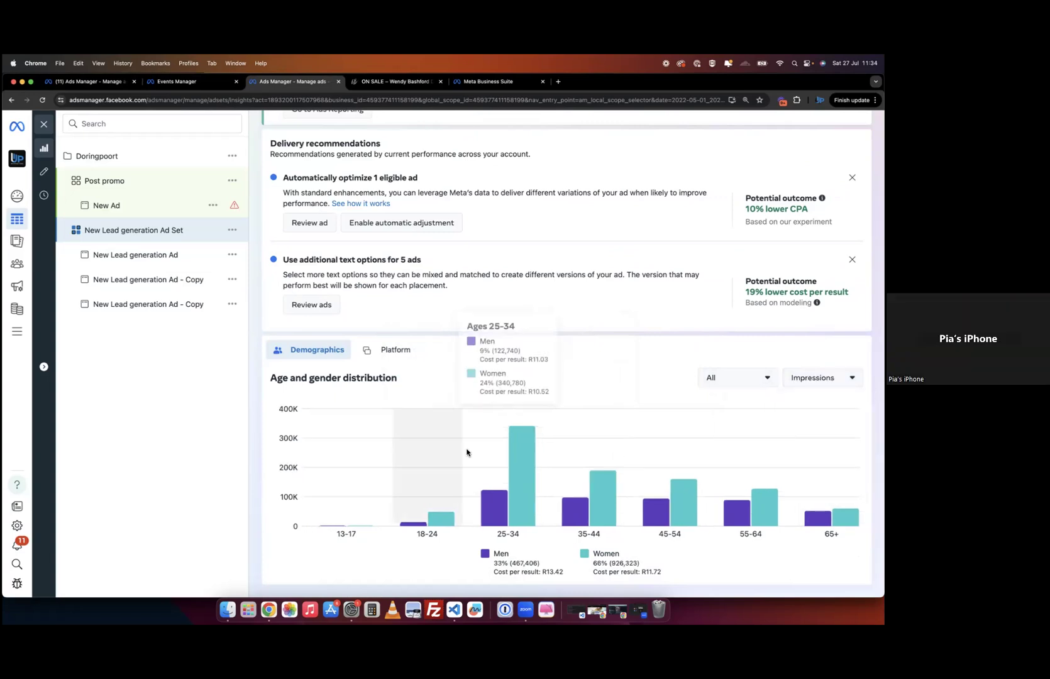
scroll(528, 440, up, 5)
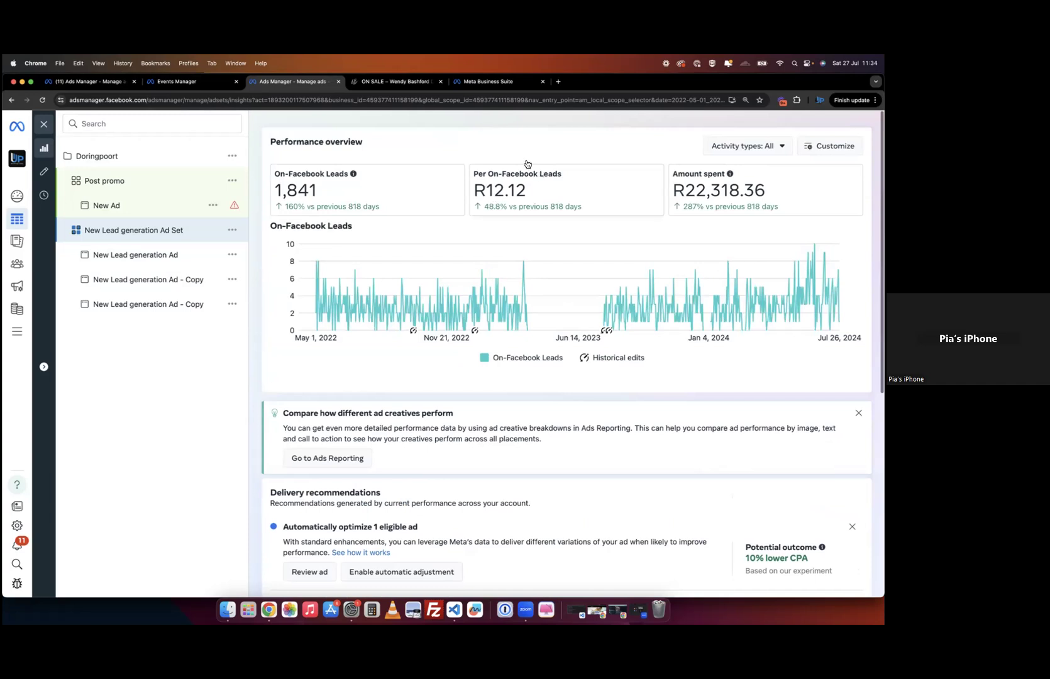
scroll(556, 403, down, 5)
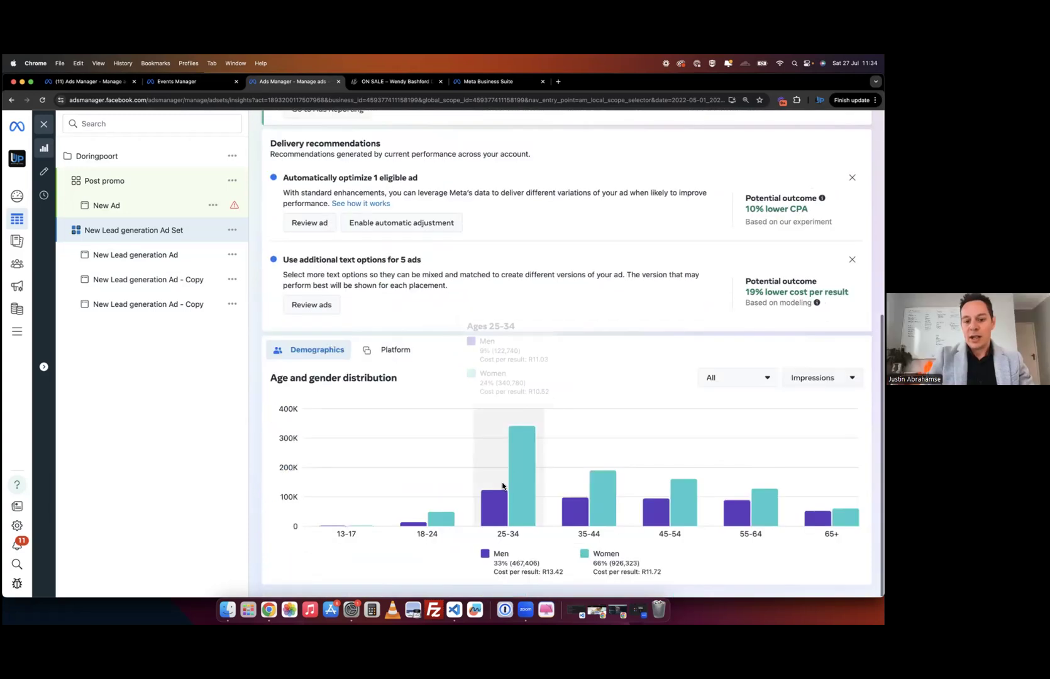
mouse_move(524, 487)
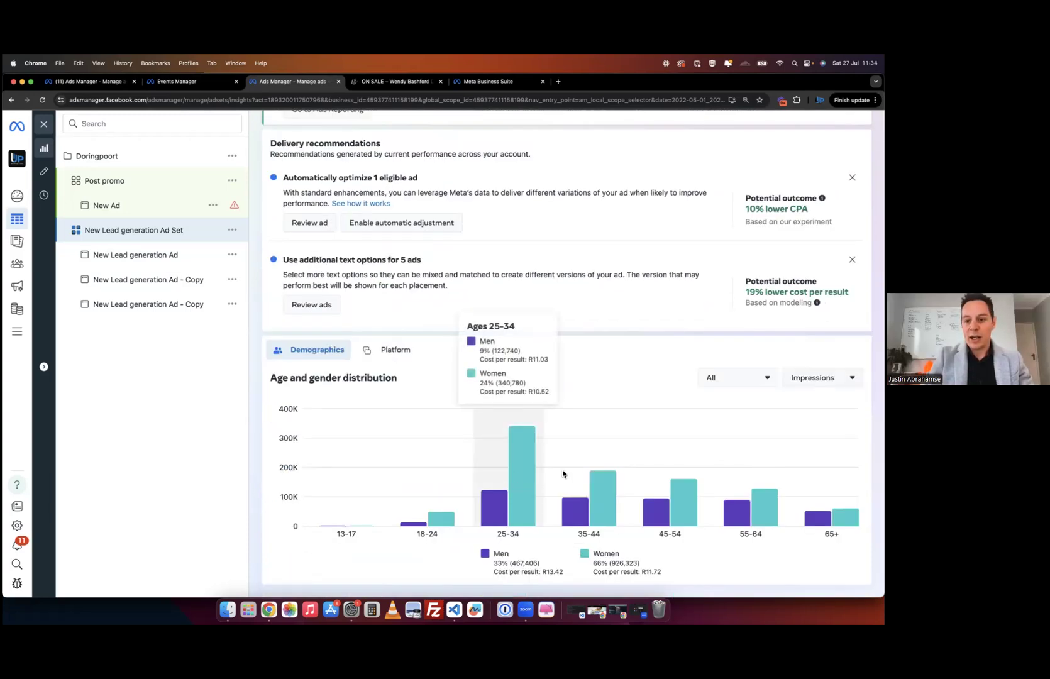
click(823, 378)
click(811, 447)
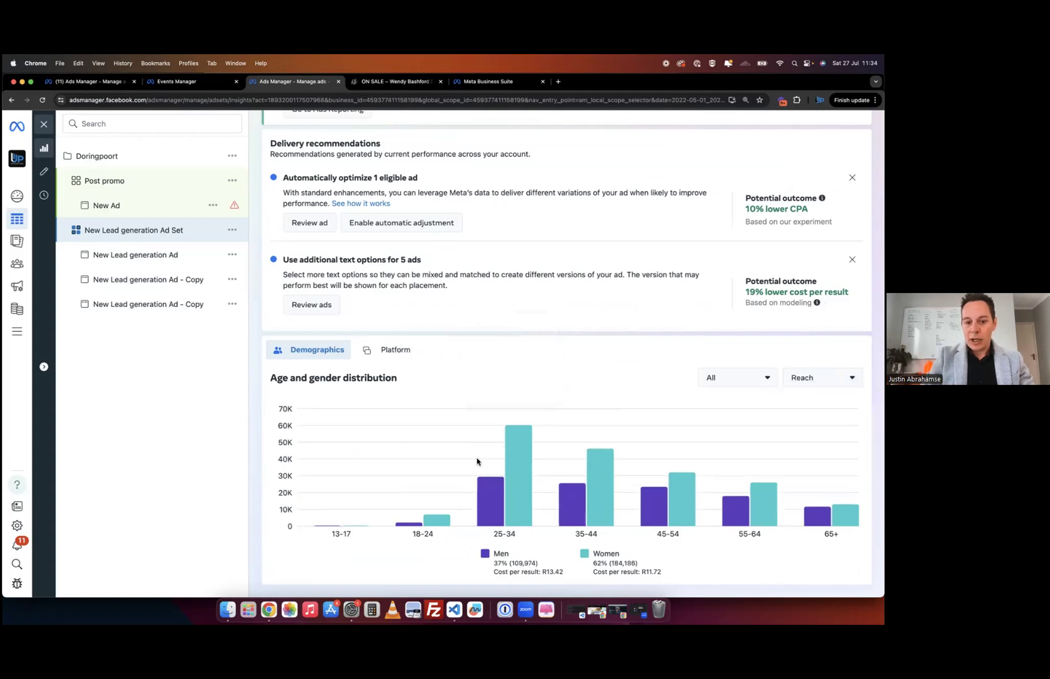
mouse_move(508, 495)
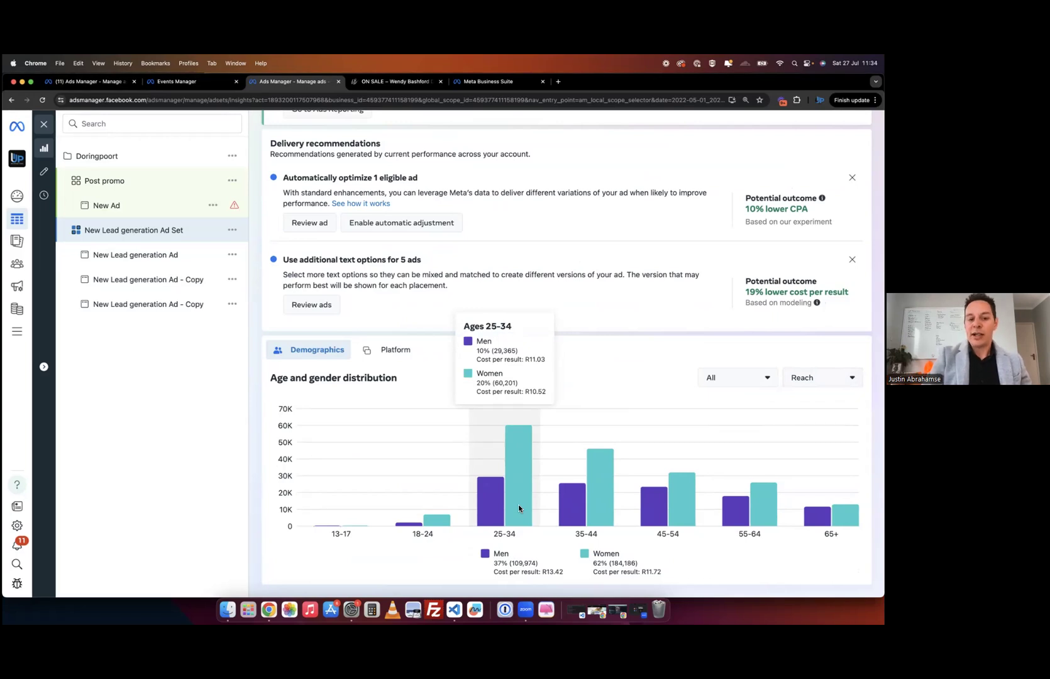
- Switch to the platform breakdown, keeping Reach as the first chart metric
click(383, 357)
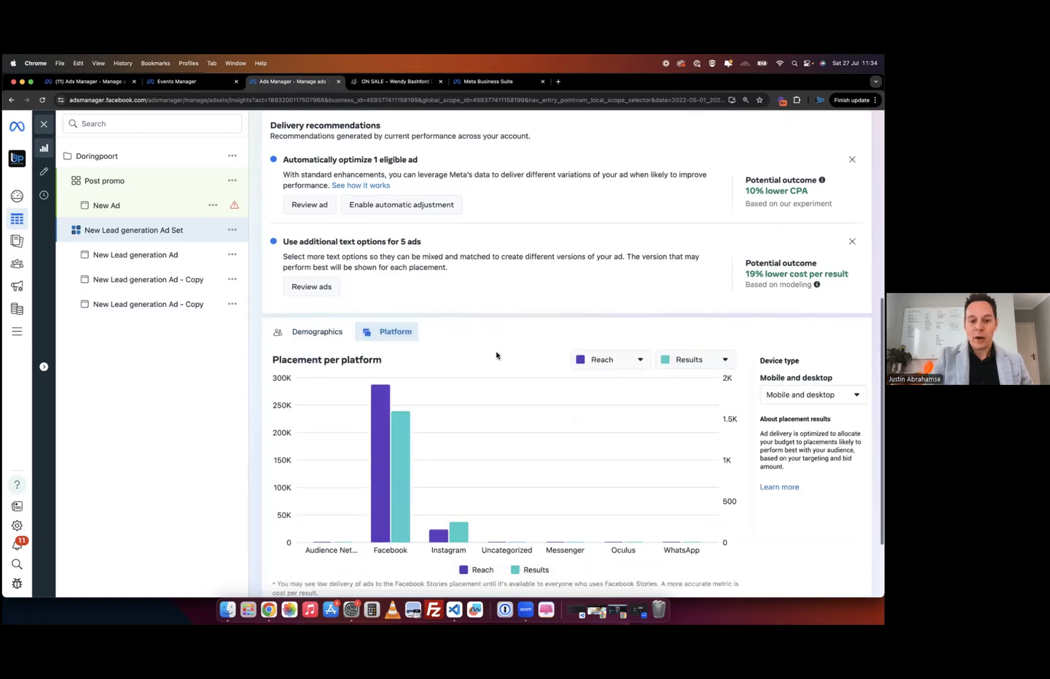
scroll(445, 492, down, 3)
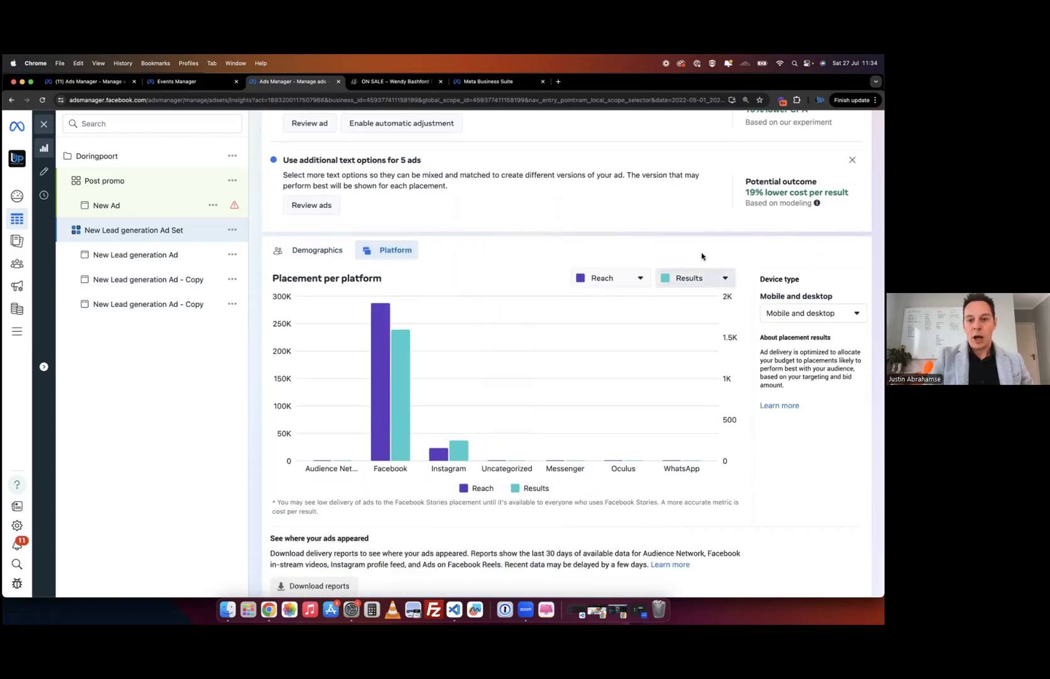
click(632, 282)
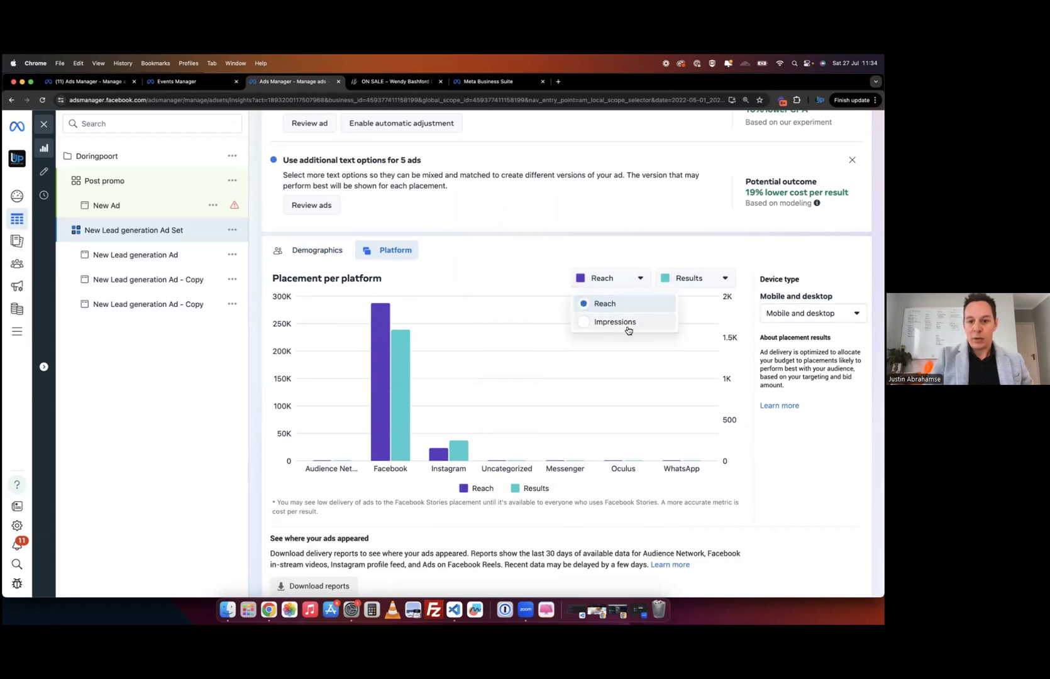
click(573, 255)
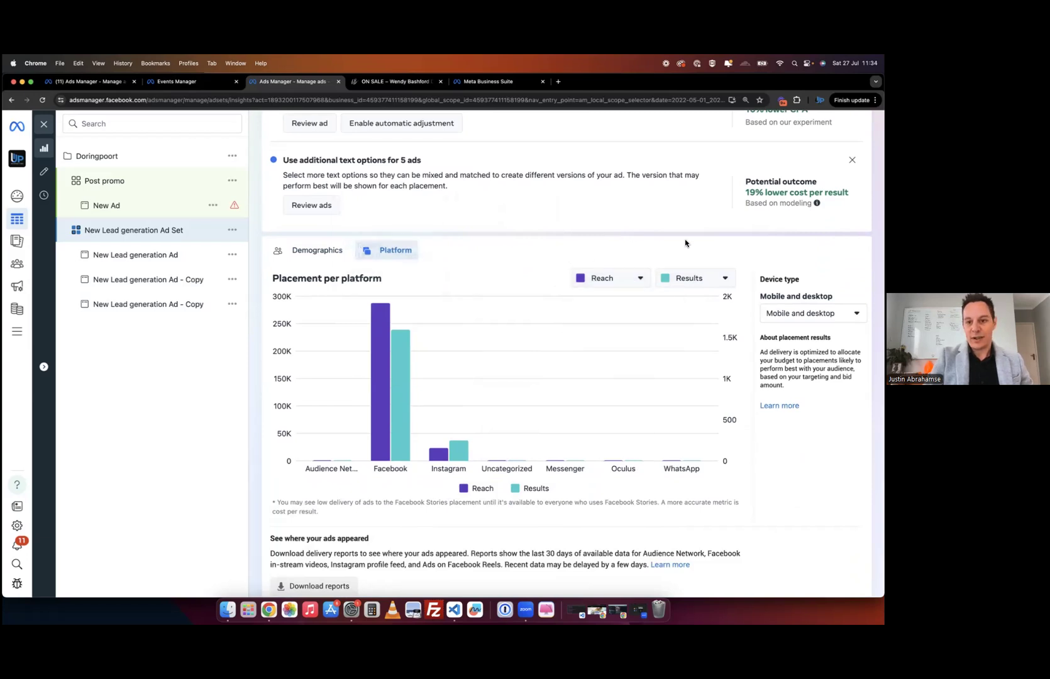
mouse_move(378, 434)
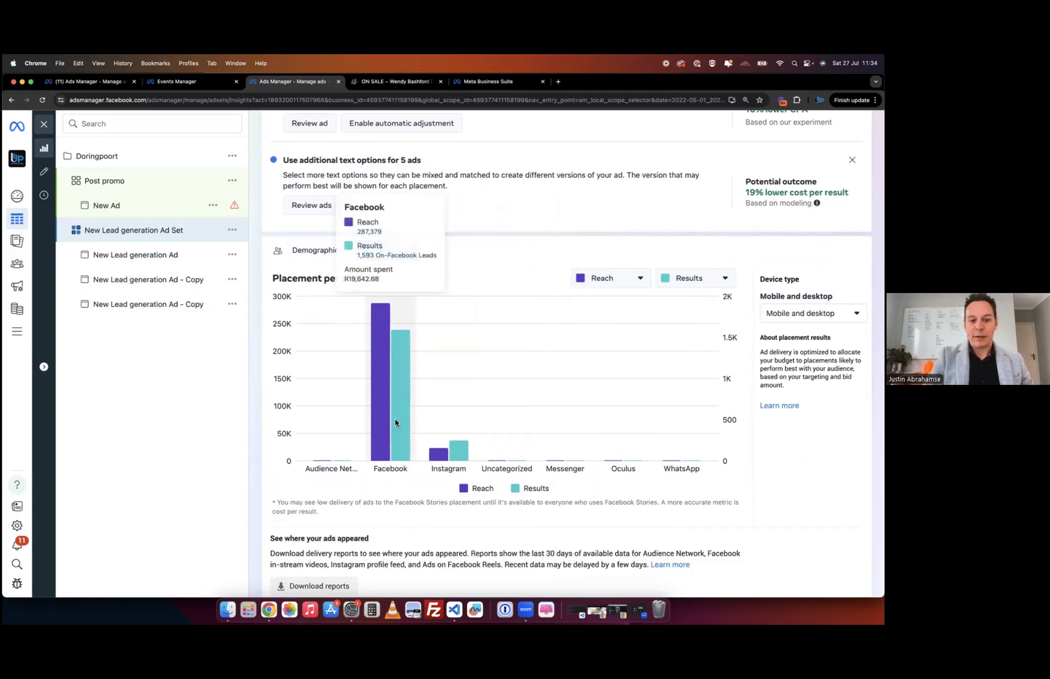
- Toggle the platform chart's second metric between Amount spent and Results
click(689, 279)
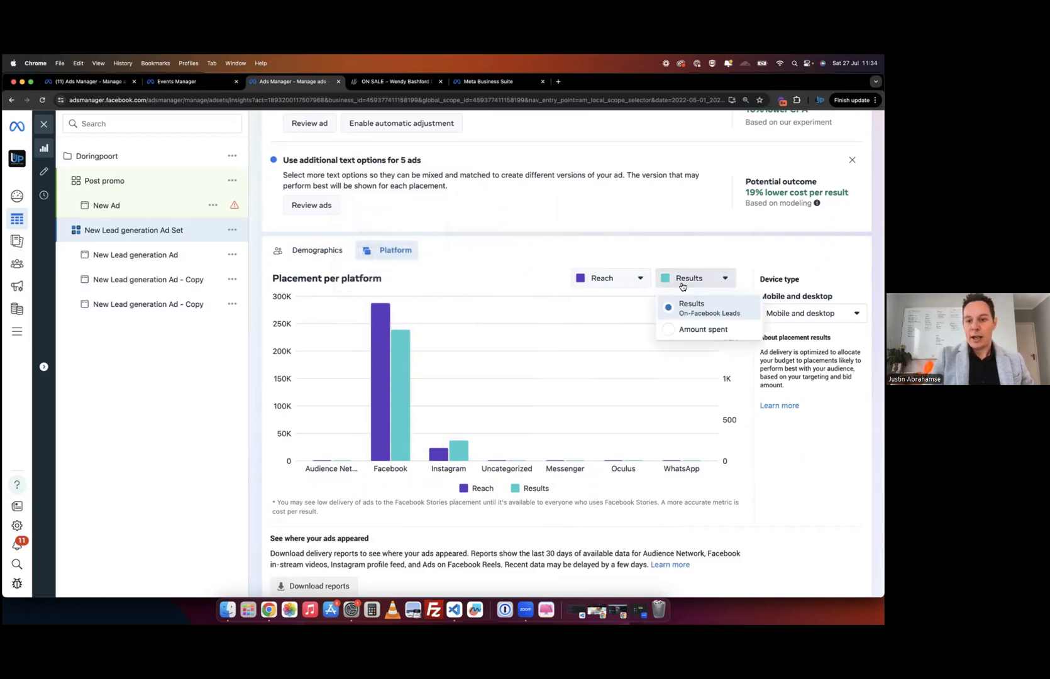
click(690, 330)
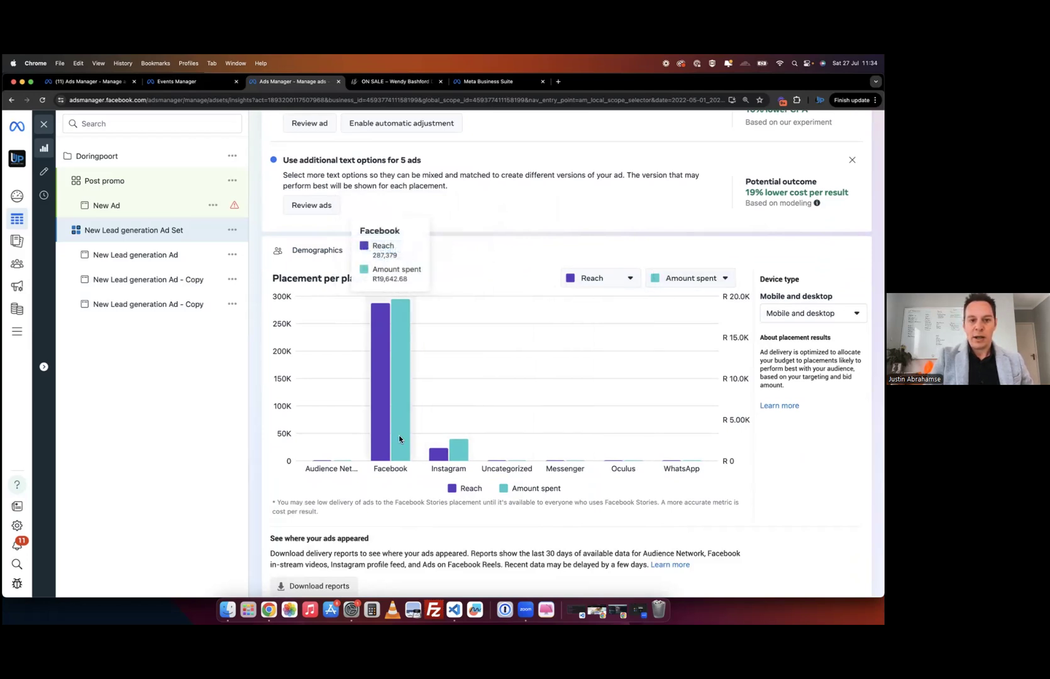
click(699, 278)
click(690, 309)
mouse_move(393, 376)
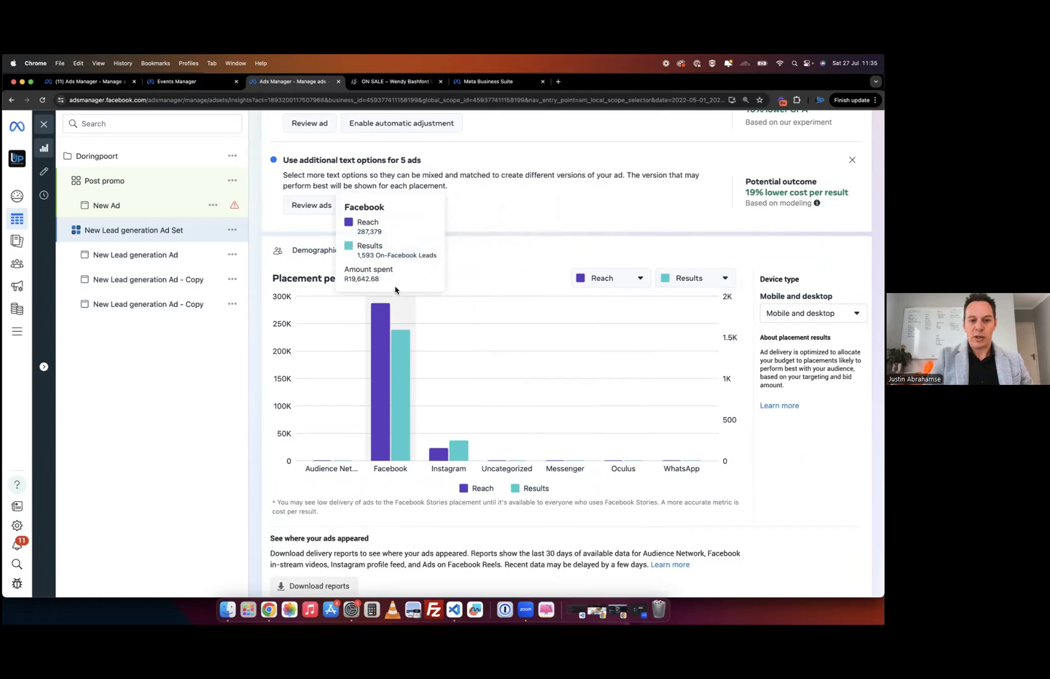
click(698, 278)
click(686, 329)
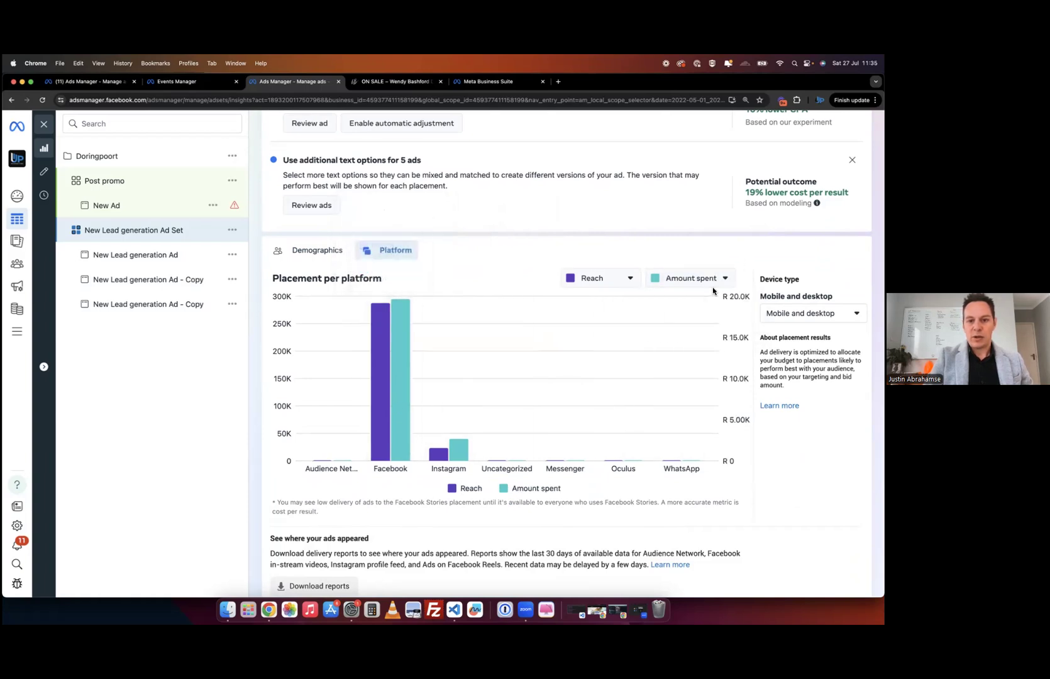
click(709, 278)
click(689, 311)
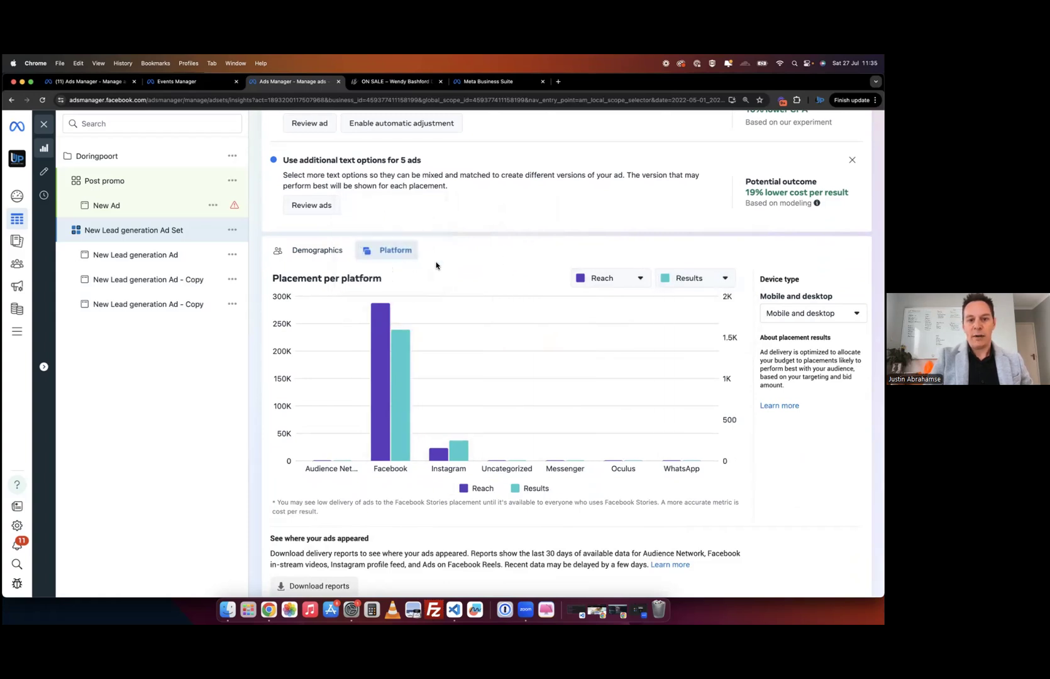
mouse_move(377, 373)
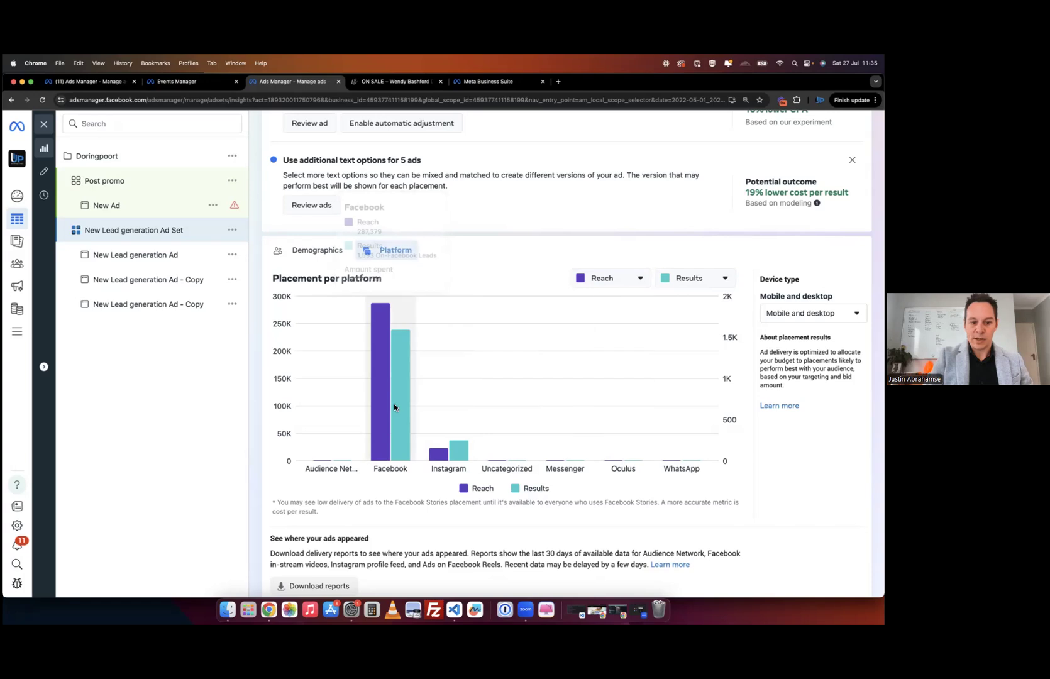
- Set the platform chart to compare Reach against Amount spent
scroll(403, 440, down, 1)
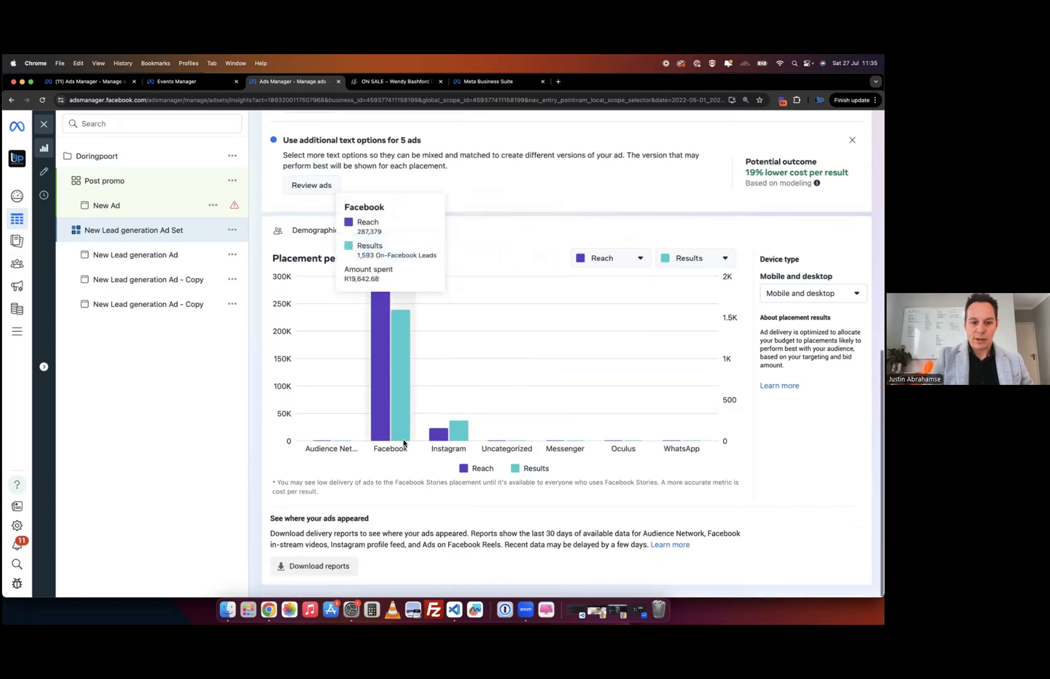
scroll(405, 439, up, 3)
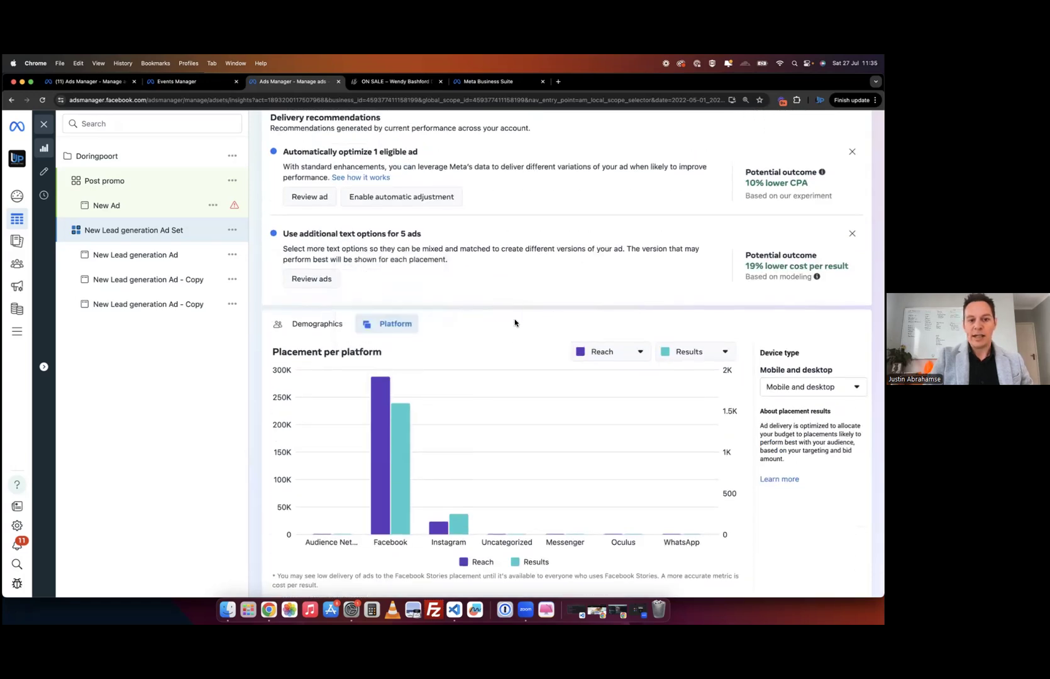
scroll(437, 508, down, 3)
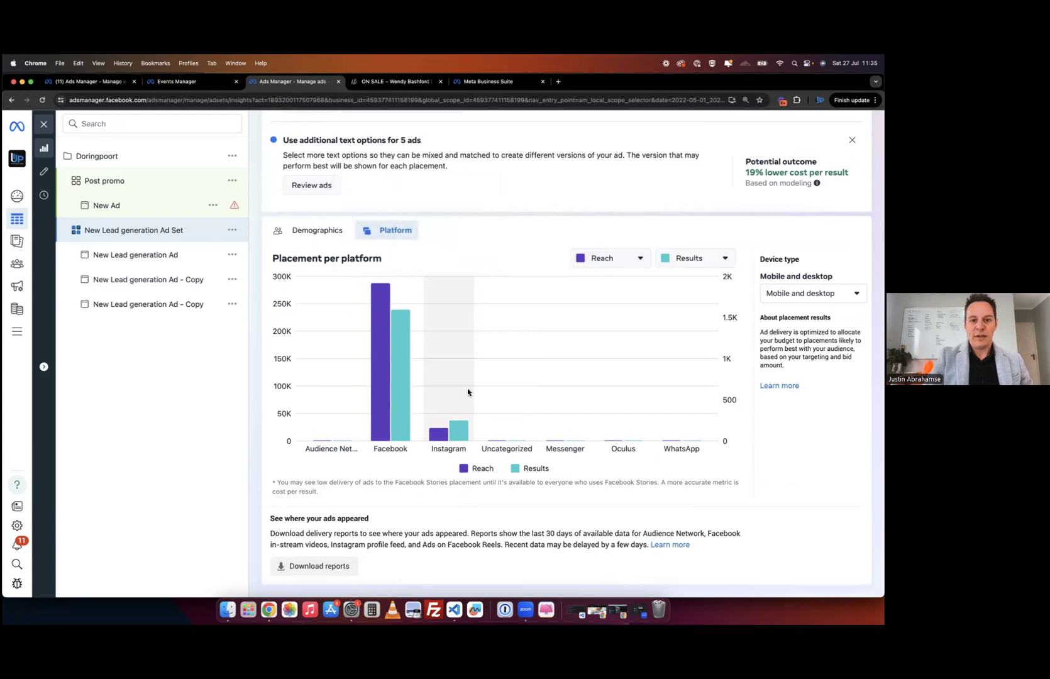
mouse_move(464, 435)
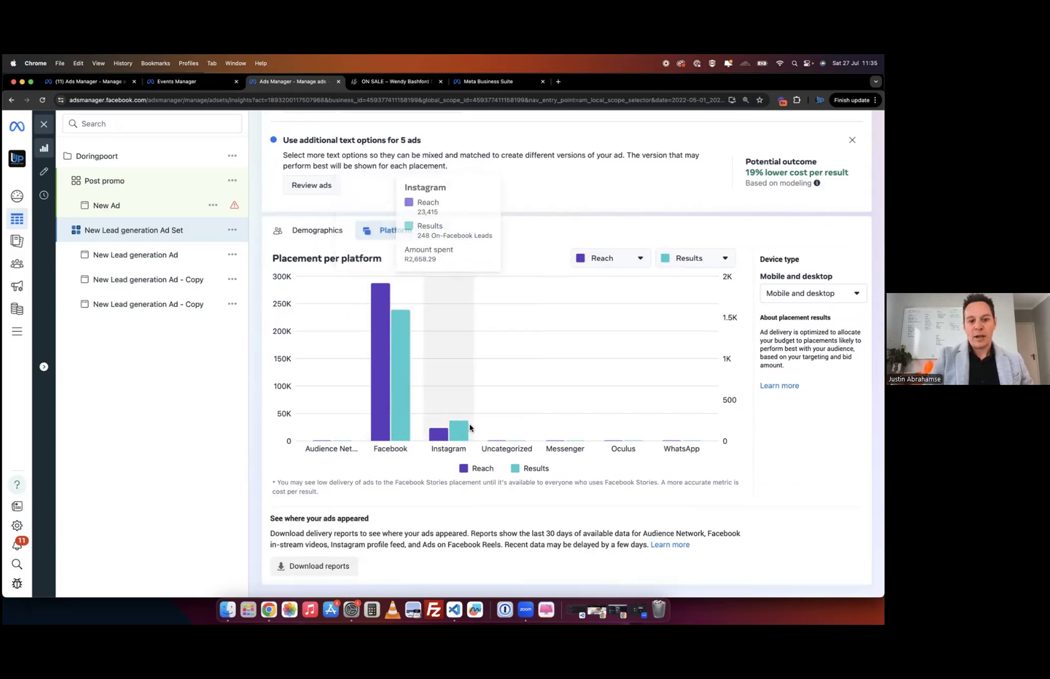
click(673, 263)
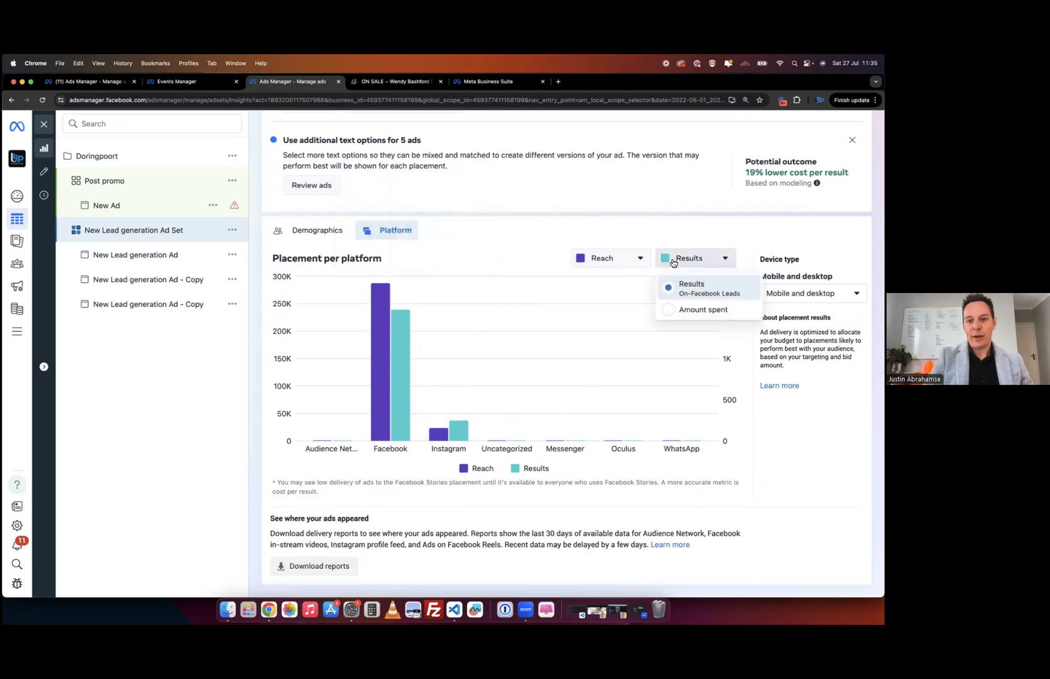
click(677, 307)
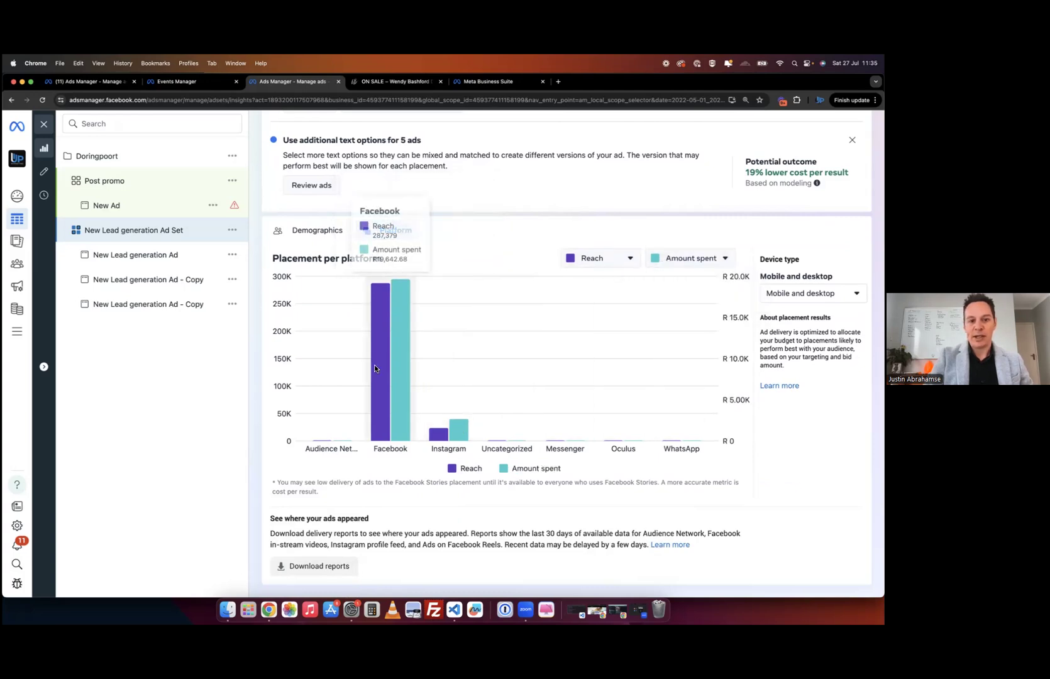
mouse_move(384, 410)
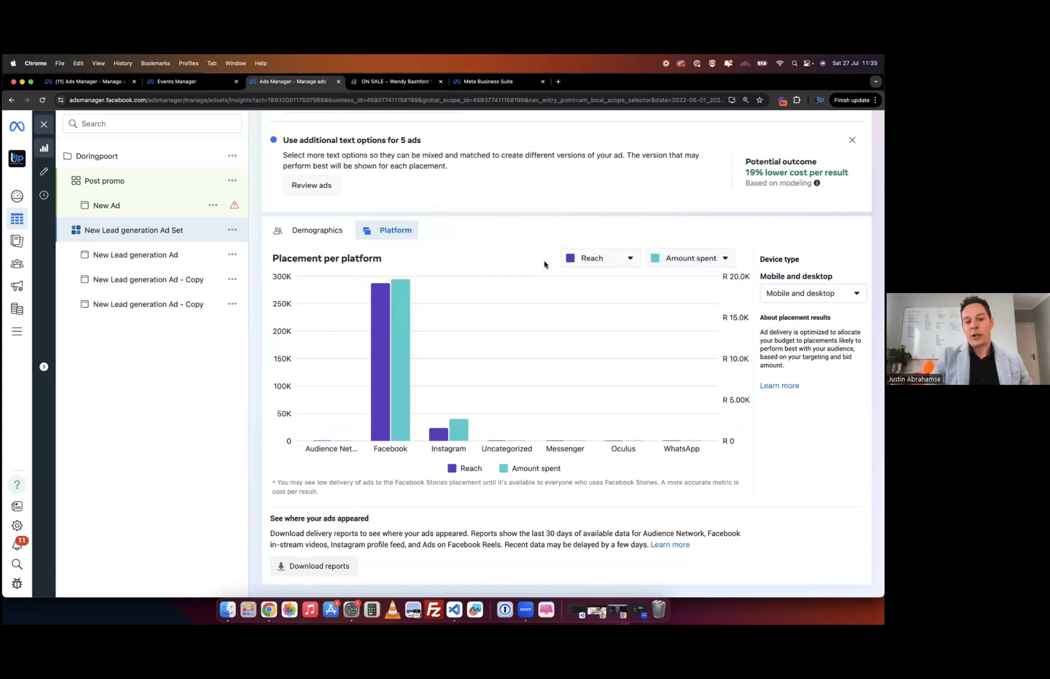
- Return to the age and gender breakdown, now showing results (women 77%, men 23%)
scroll(519, 277, up, 5)
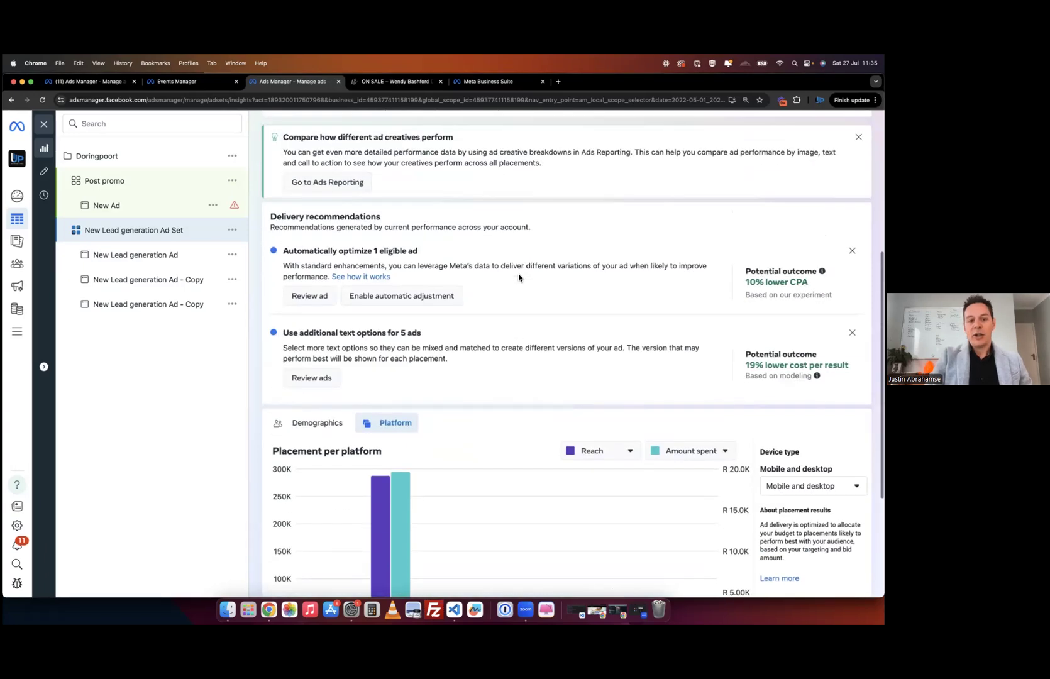
scroll(500, 377, down, 5)
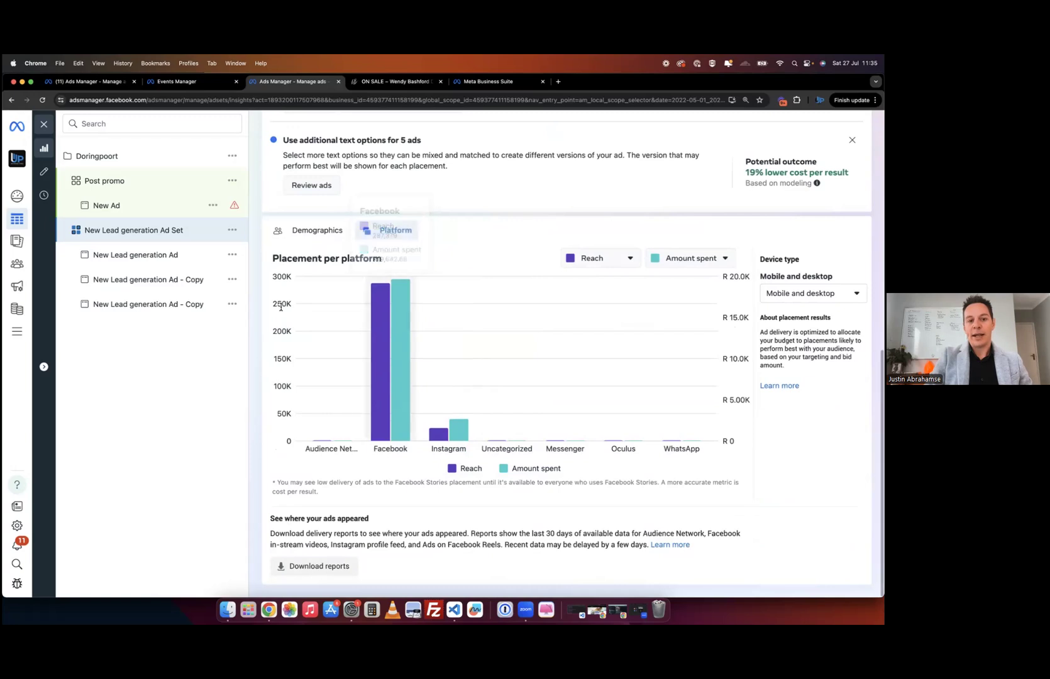
click(305, 233)
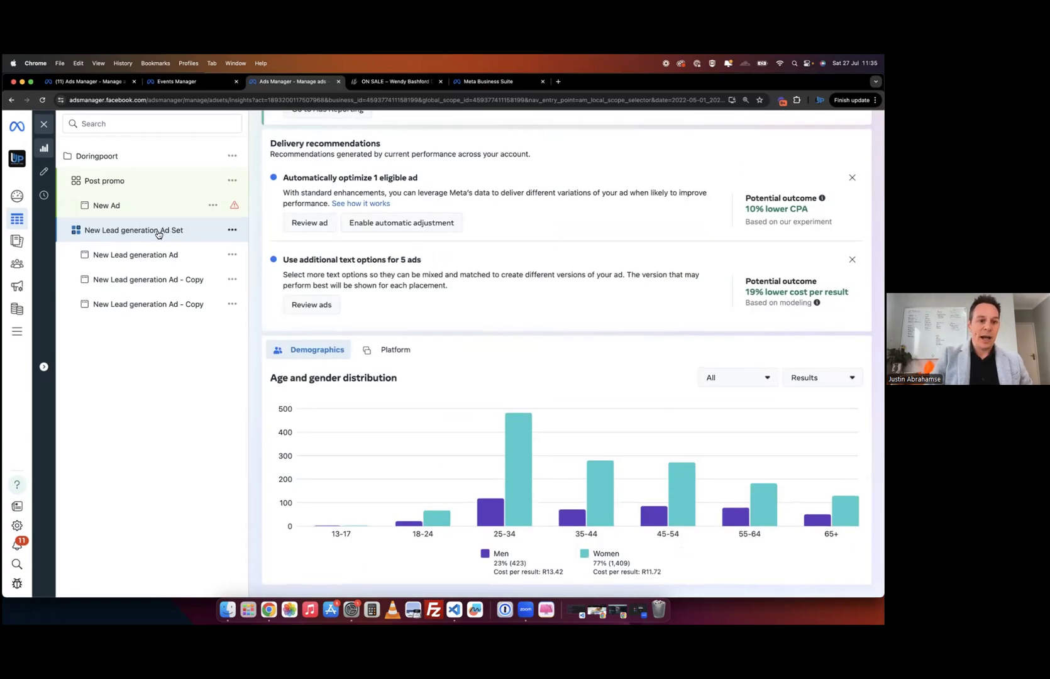
scroll(418, 214, up, 4)
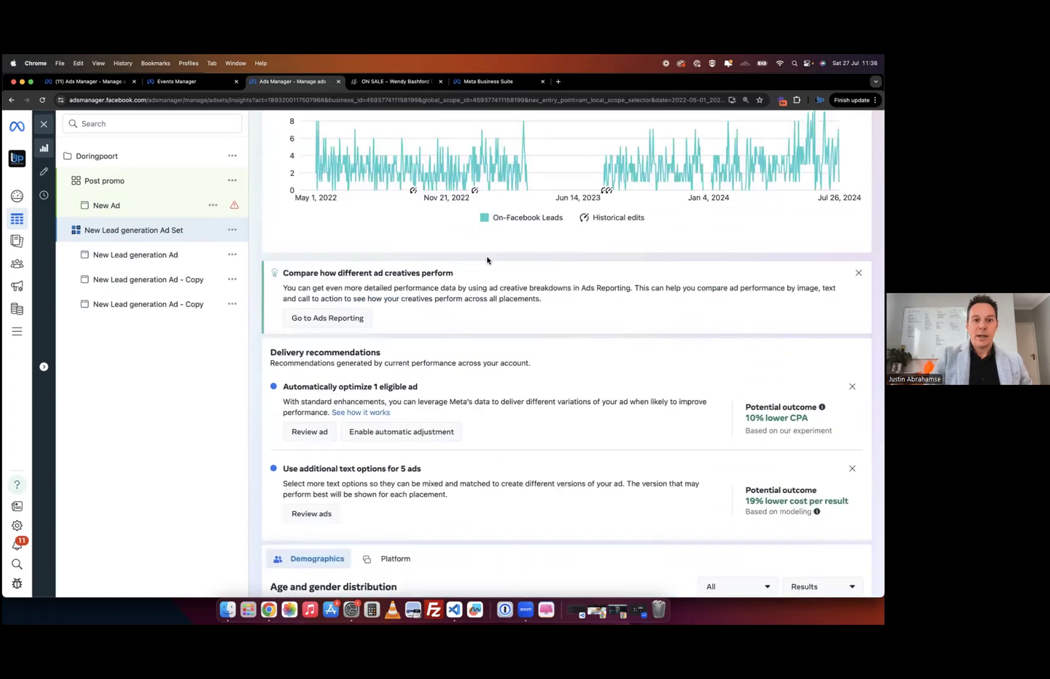
scroll(487, 260, up, 3)
scroll(574, 155, up, 2)
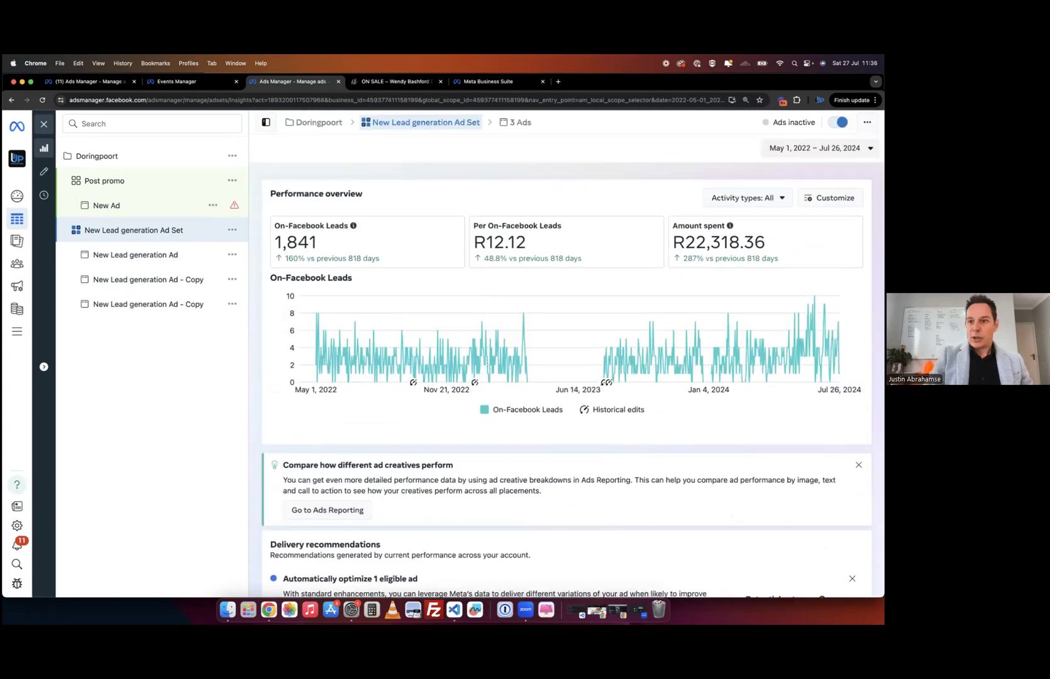
click(232, 230)
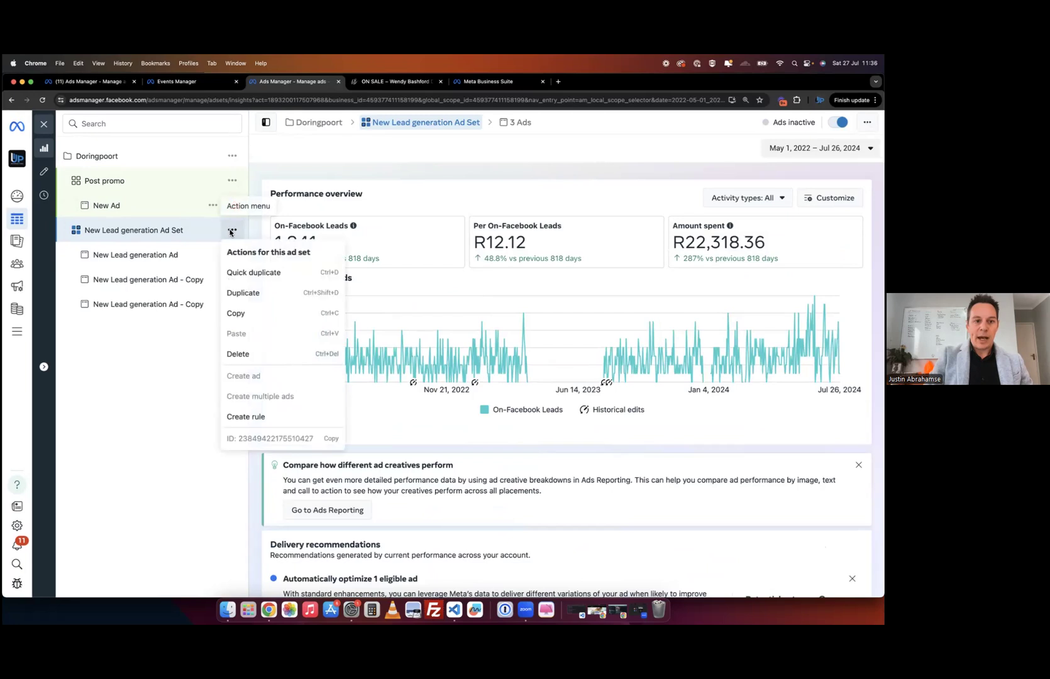
click(174, 441)
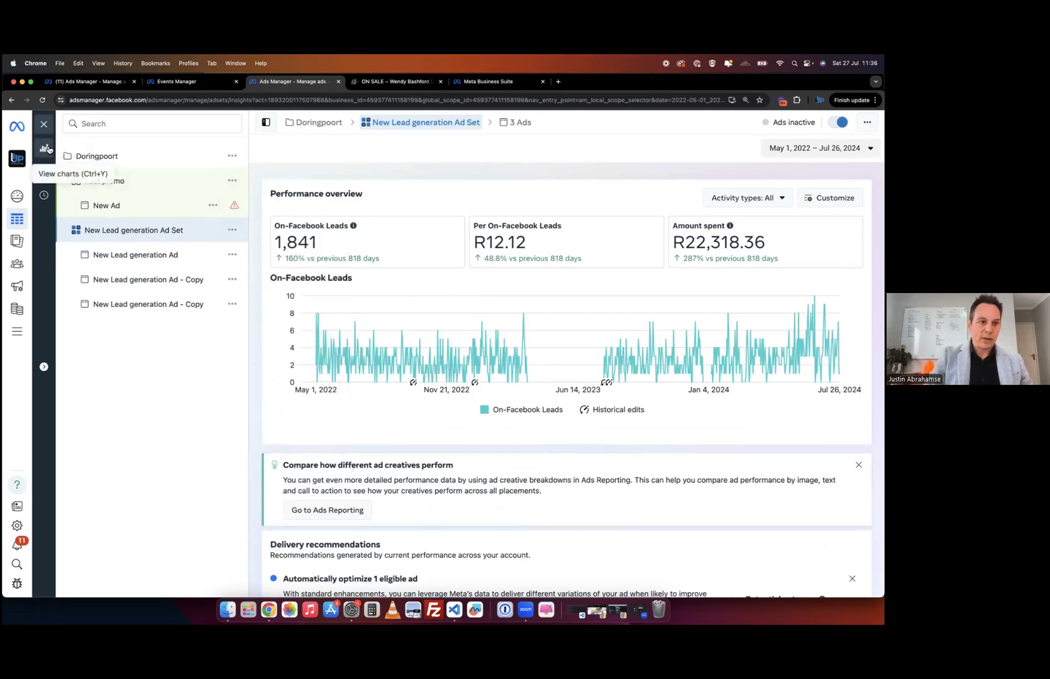
- Edit the ad set and set the maximum target age to 60
click(44, 171)
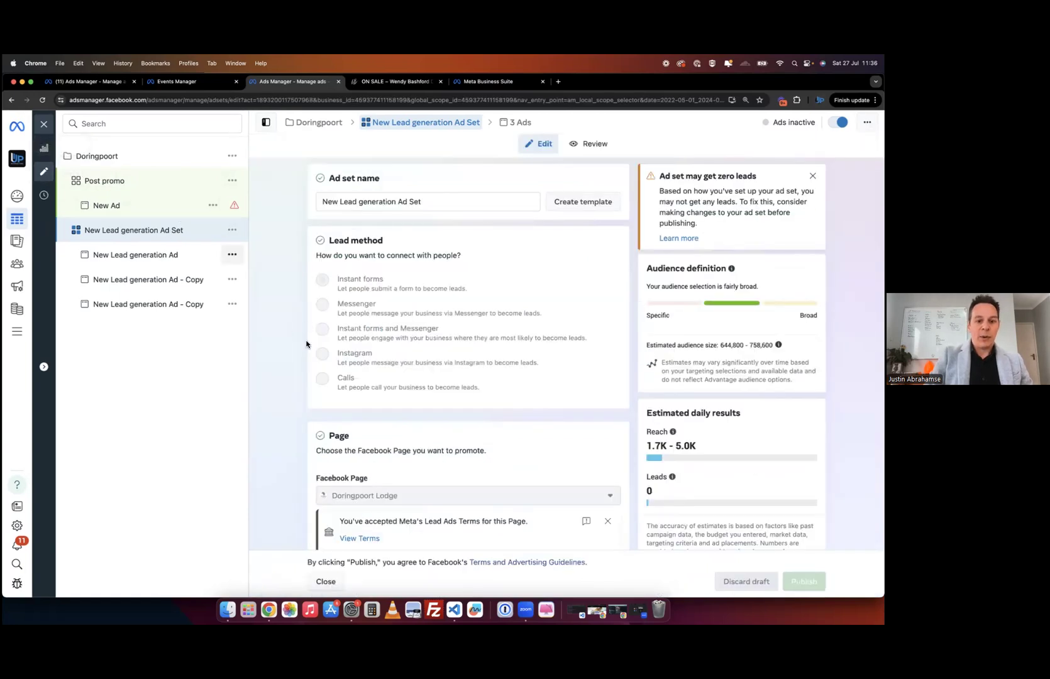
scroll(307, 344, down, 5)
scroll(306, 345, down, 15)
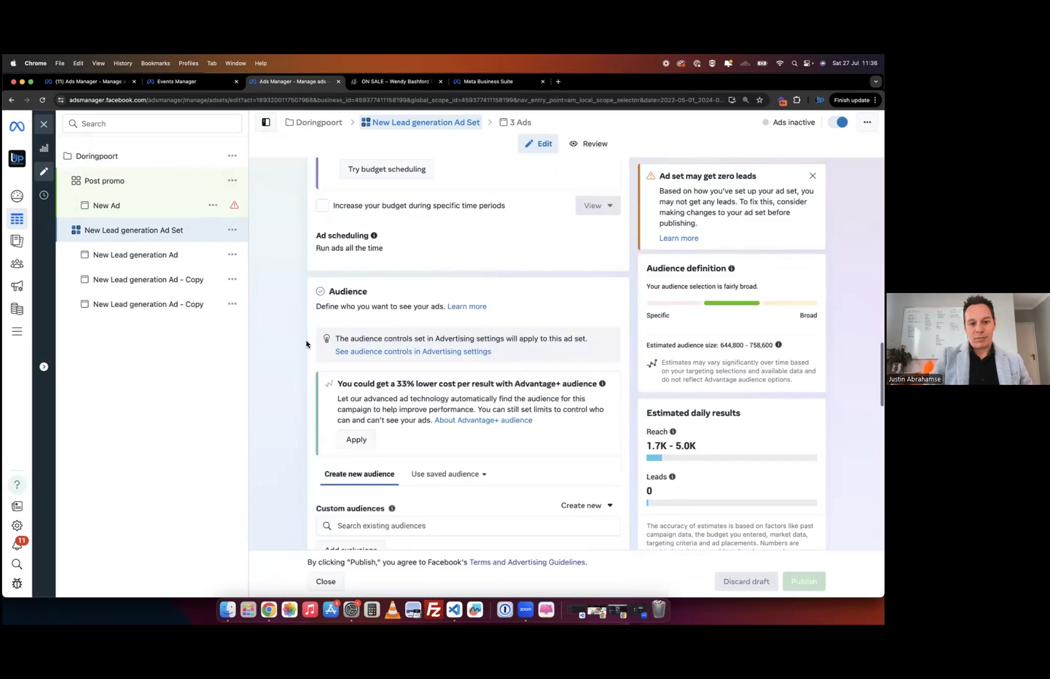
scroll(352, 327, down, 3)
scroll(409, 261, up, 2)
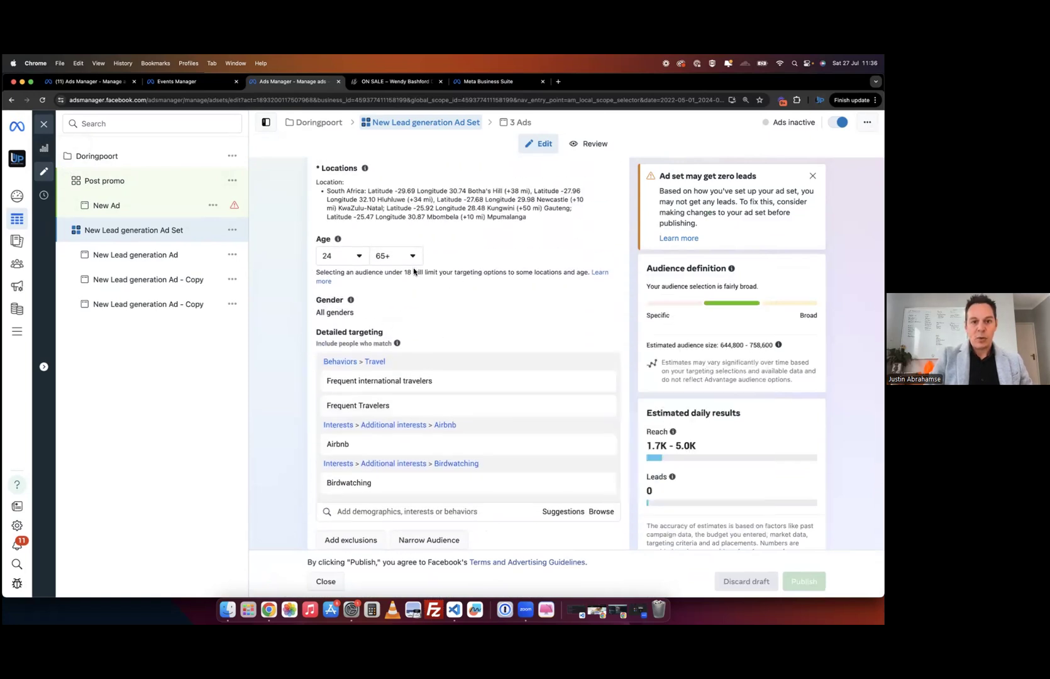
click(351, 262)
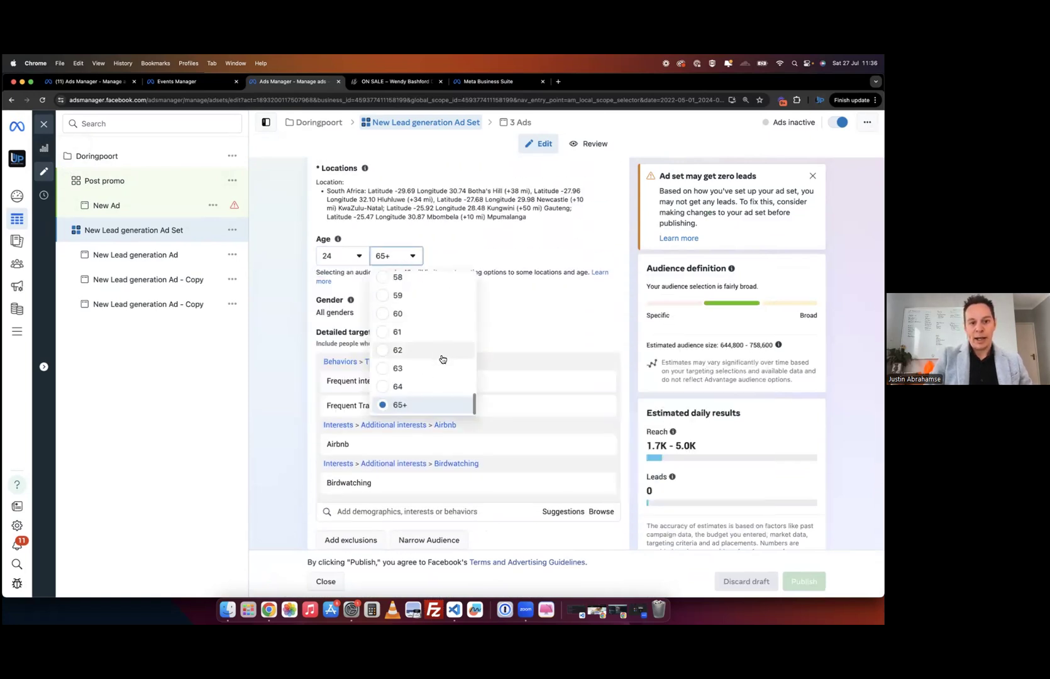
click(423, 314)
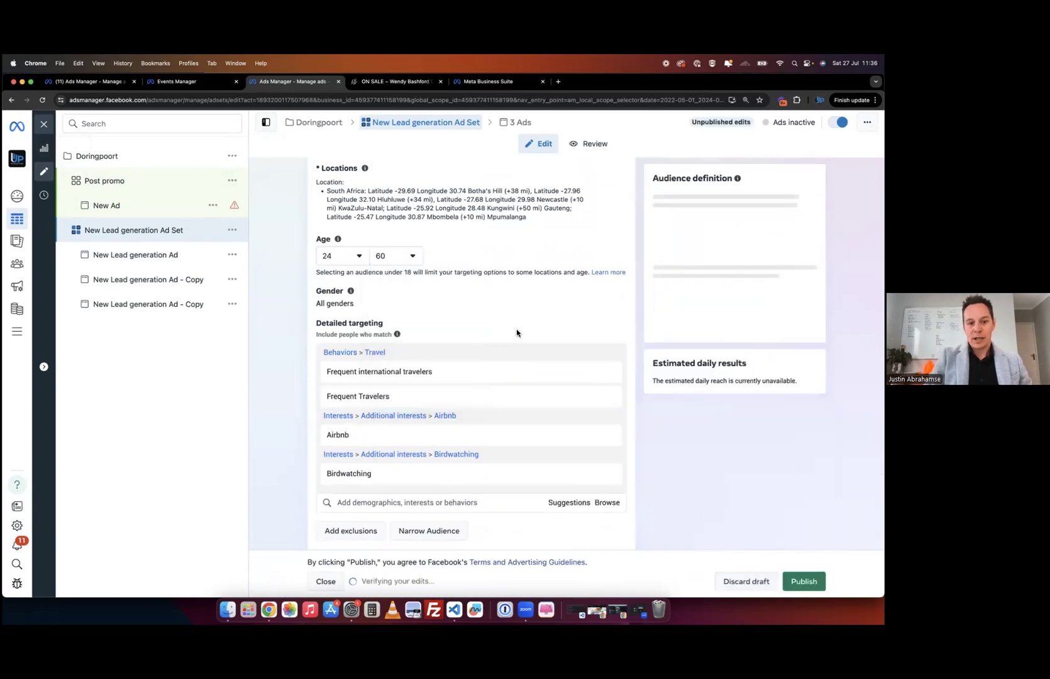
- Switch to manual placements and exclude Instagram
scroll(517, 332, down, 5)
scroll(517, 333, down, 2)
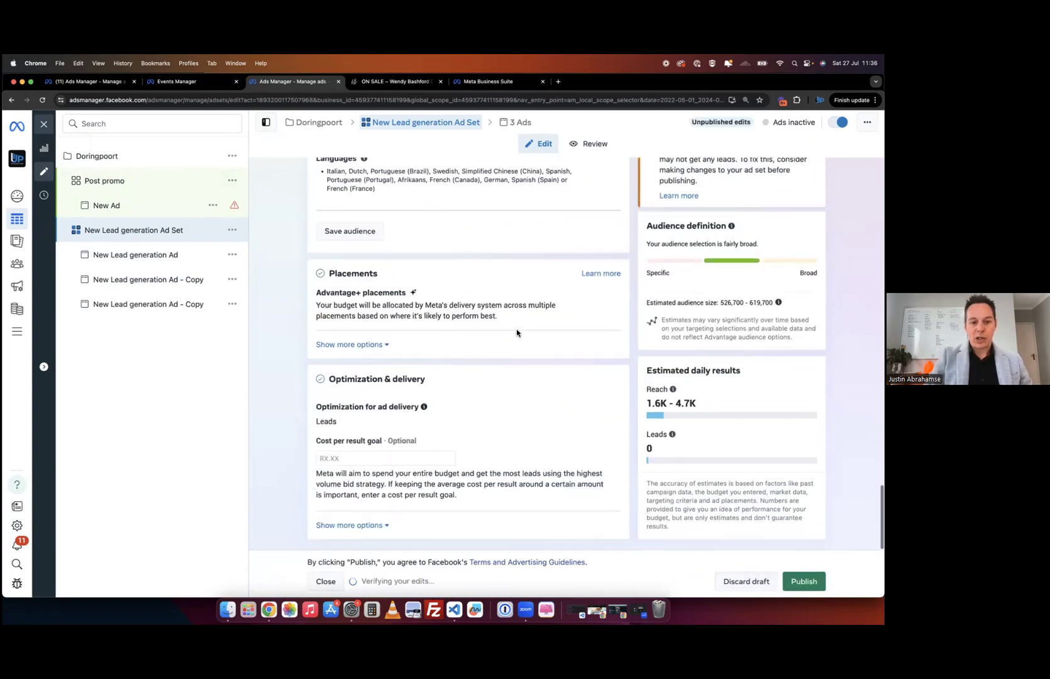
click(606, 297)
click(340, 344)
scroll(424, 447, down, 2)
click(425, 455)
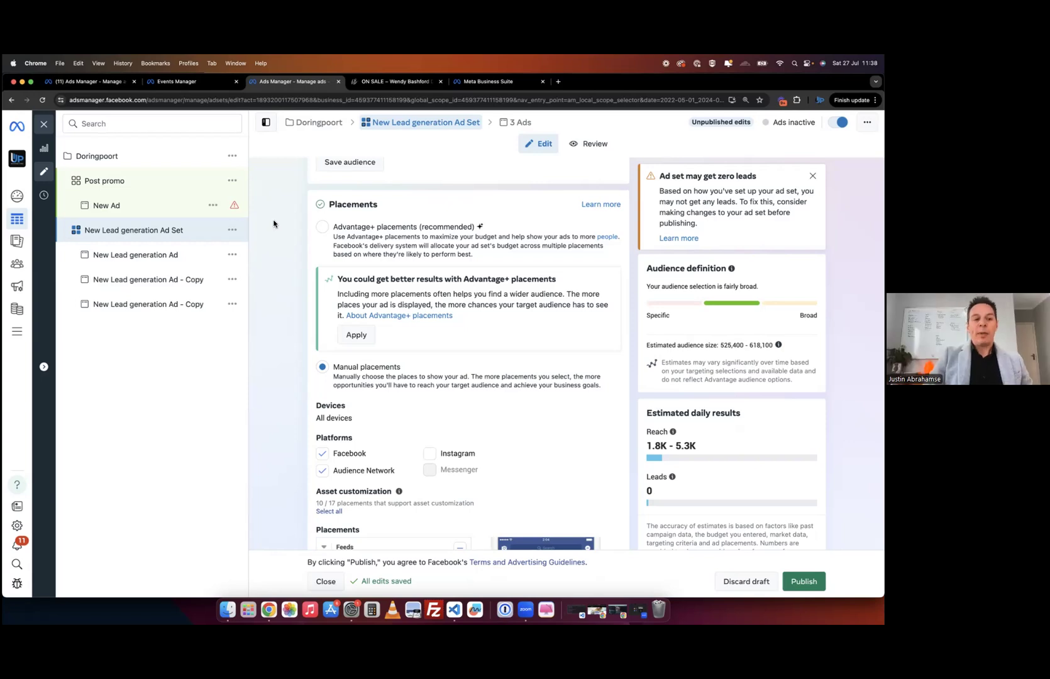
- Select the Post promo ad set in the sidebar tree
click(105, 181)
- View the Doringpoort campaign settings, then return to the Post promo ad set's settings
click(103, 161)
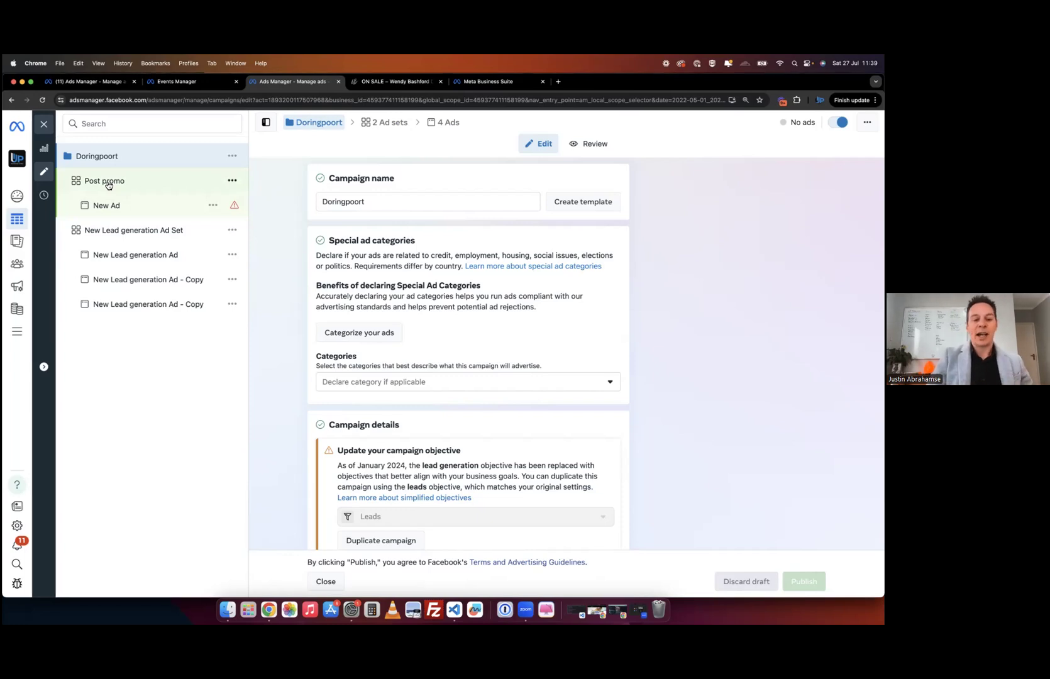
click(98, 186)
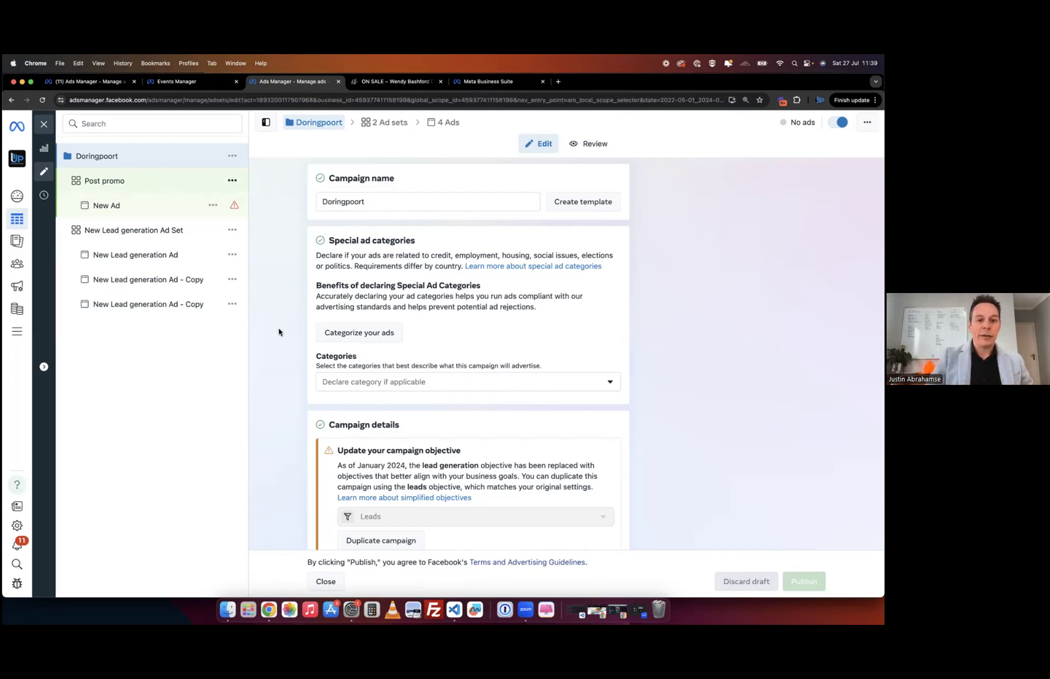
click(210, 447)
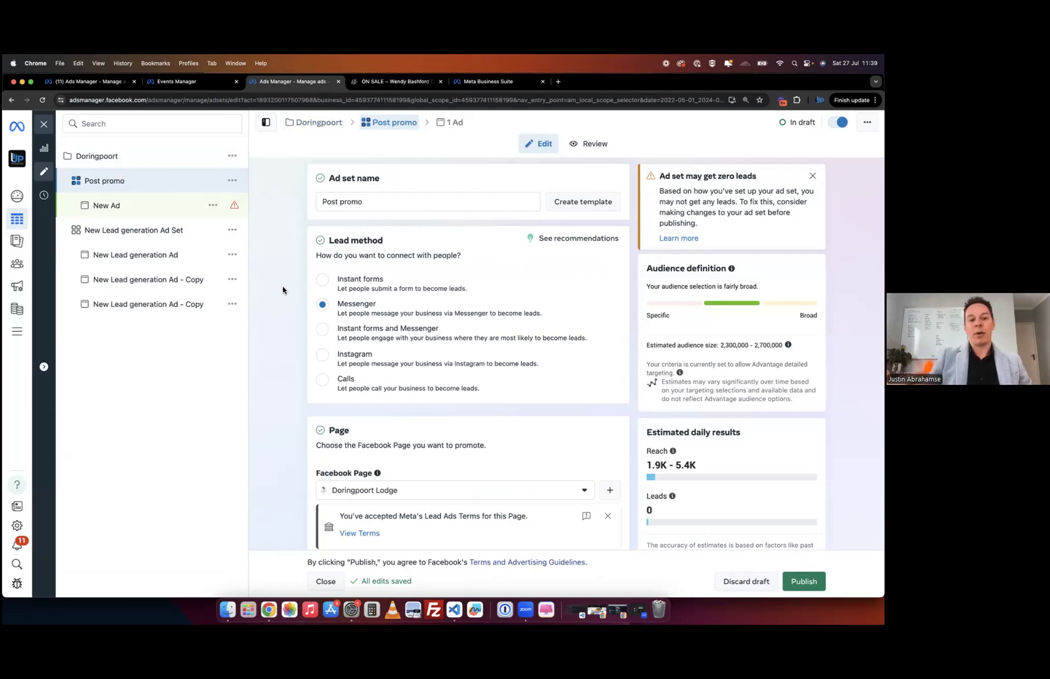
- Scroll through Post promo's Messenger lead method, R500.00 budget and Oct 31–Nov 16, 2023 schedule
scroll(283, 290, down, 10)
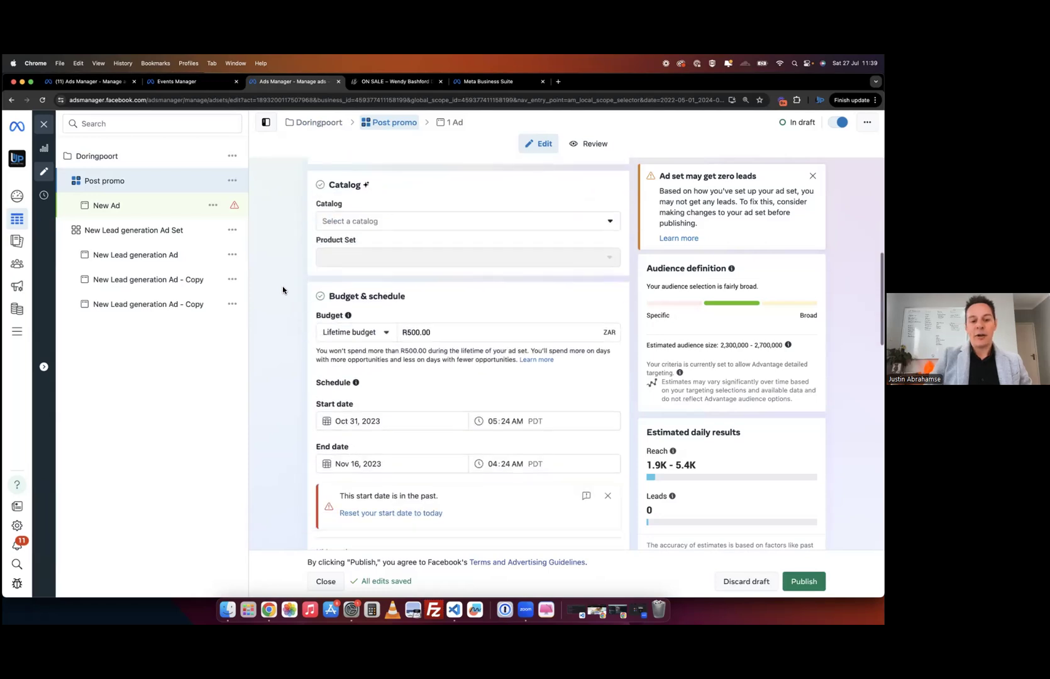
scroll(297, 445, down, 3)
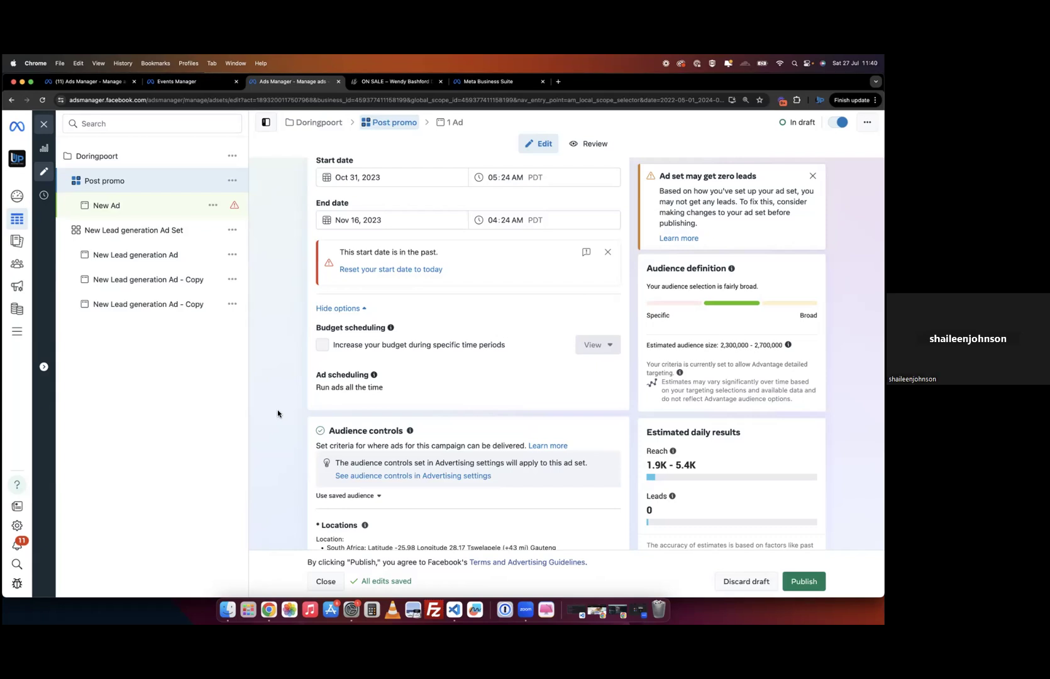
scroll(277, 410, up, 3)
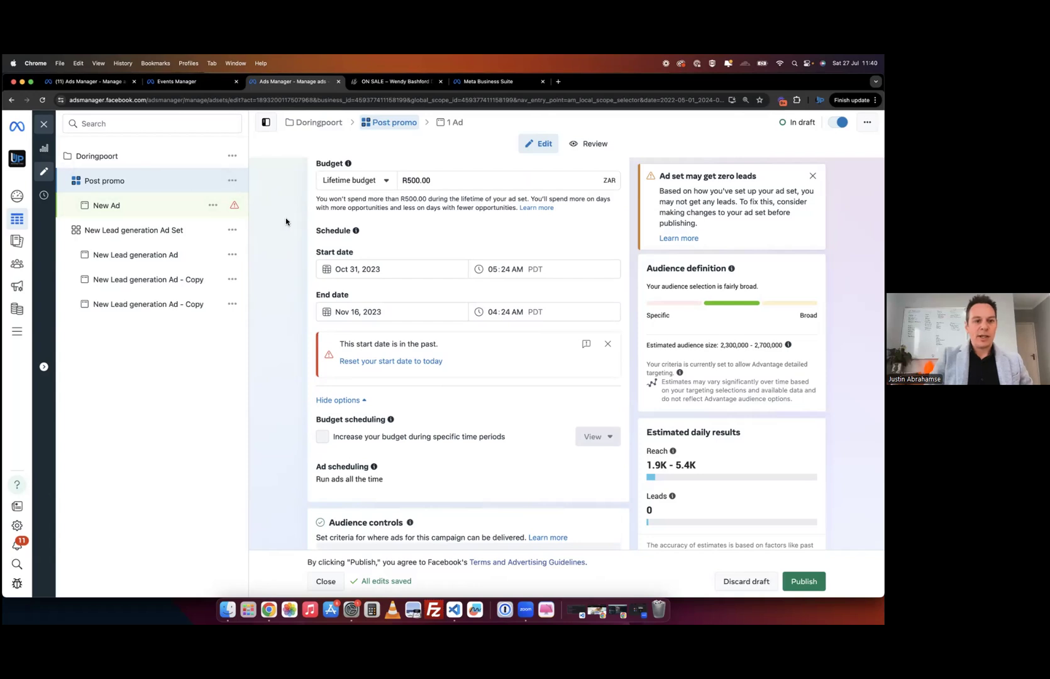
- Go from the ad sets table into New Leads Ad Set and edit New Leads Ad
click(173, 234)
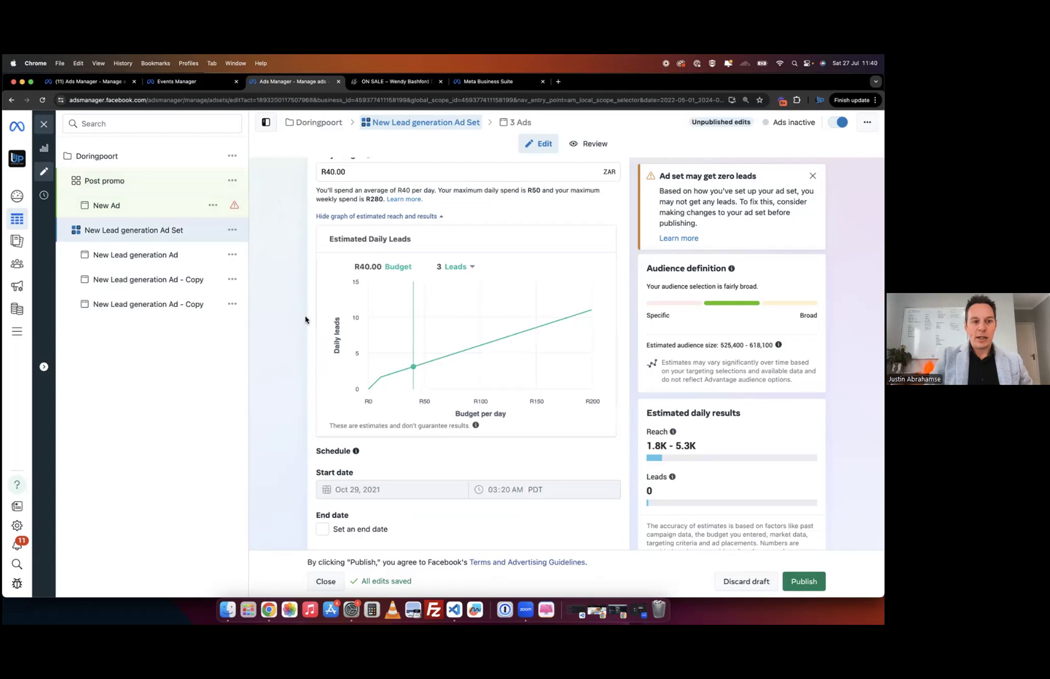
click(44, 124)
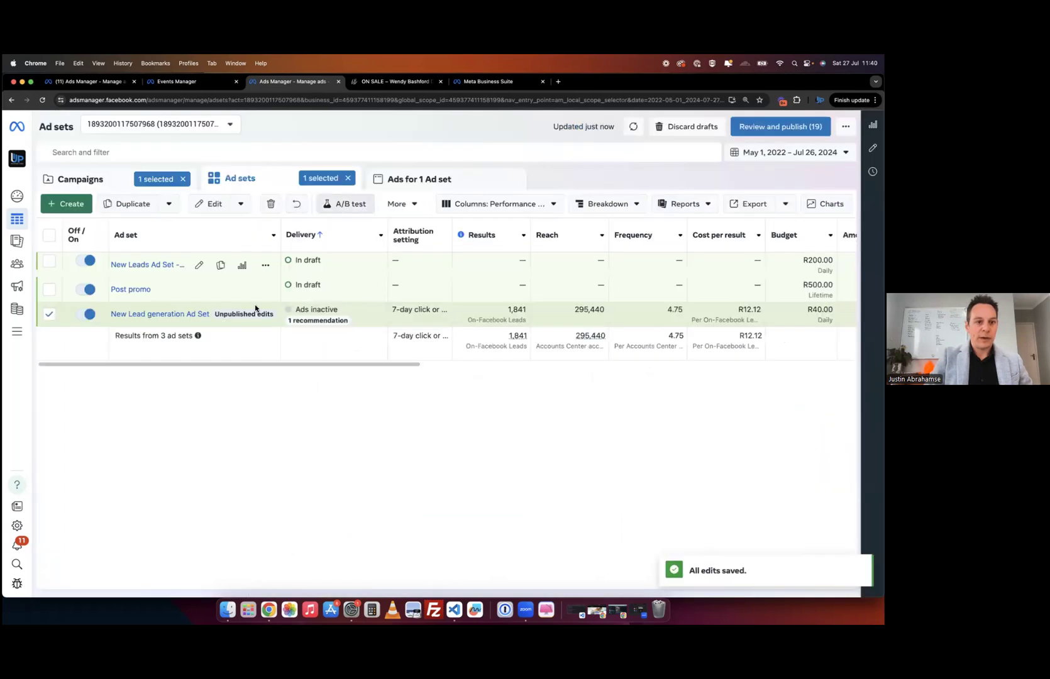
click(144, 264)
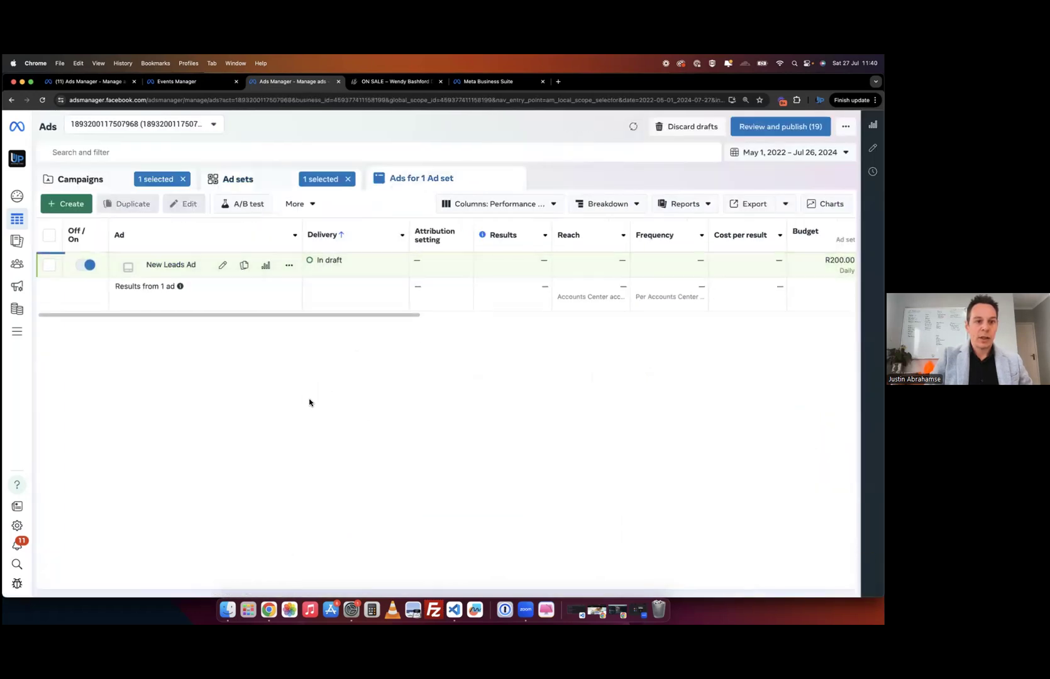
click(222, 268)
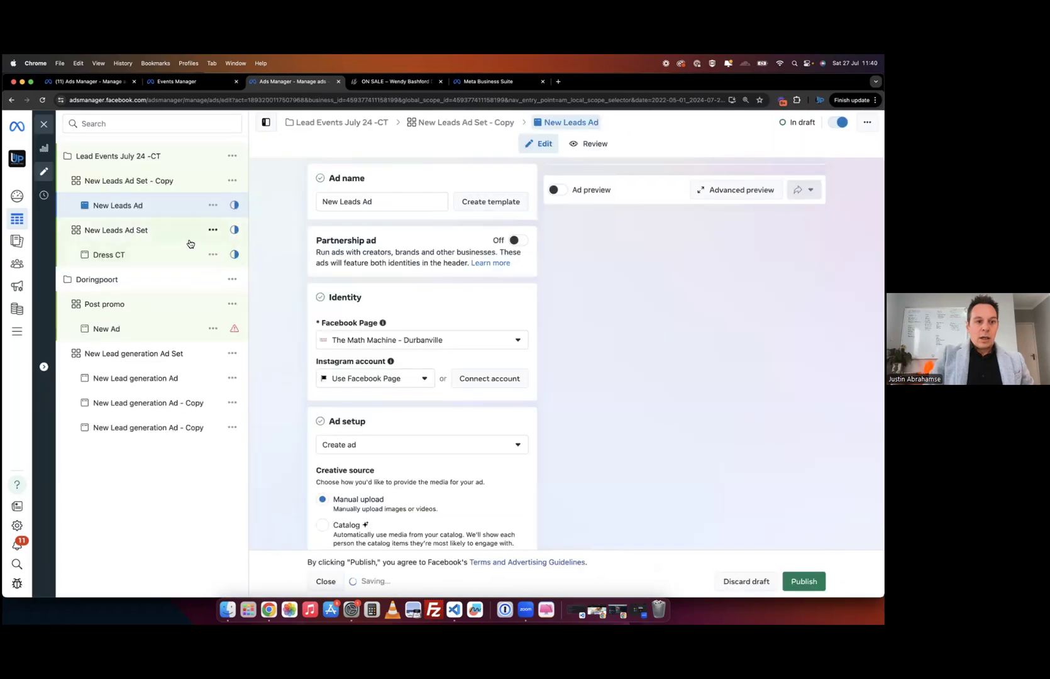
- Set the copied ad set's conversion to Messaging apps with WhatsApp, then open New Leads Ad
scroll(277, 355, down, 5)
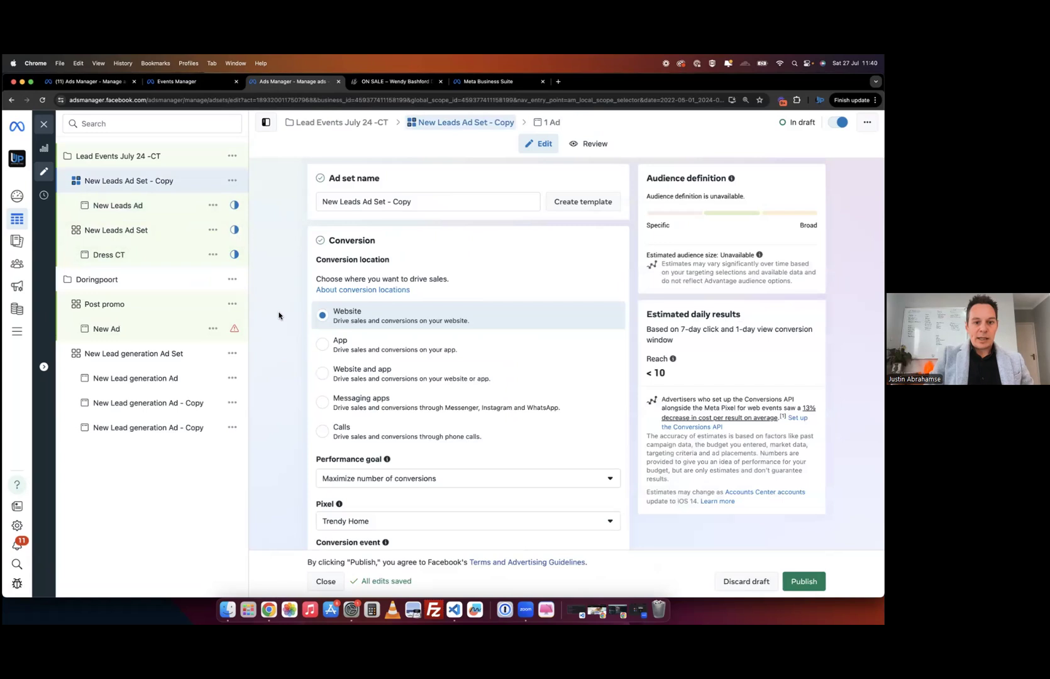
click(322, 405)
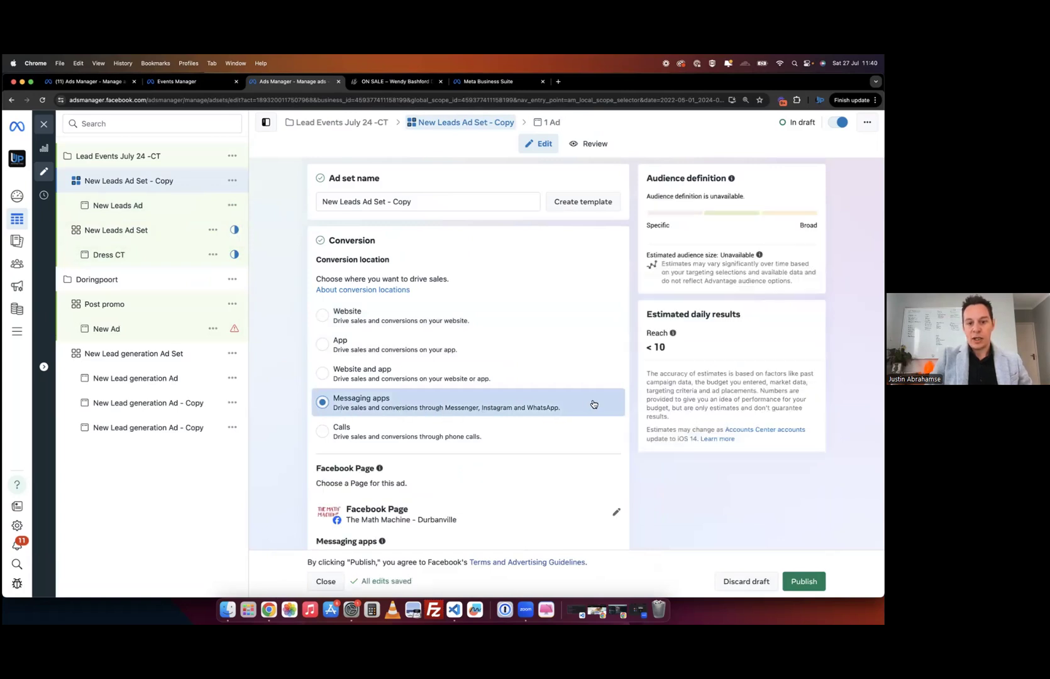
scroll(291, 492, down, 5)
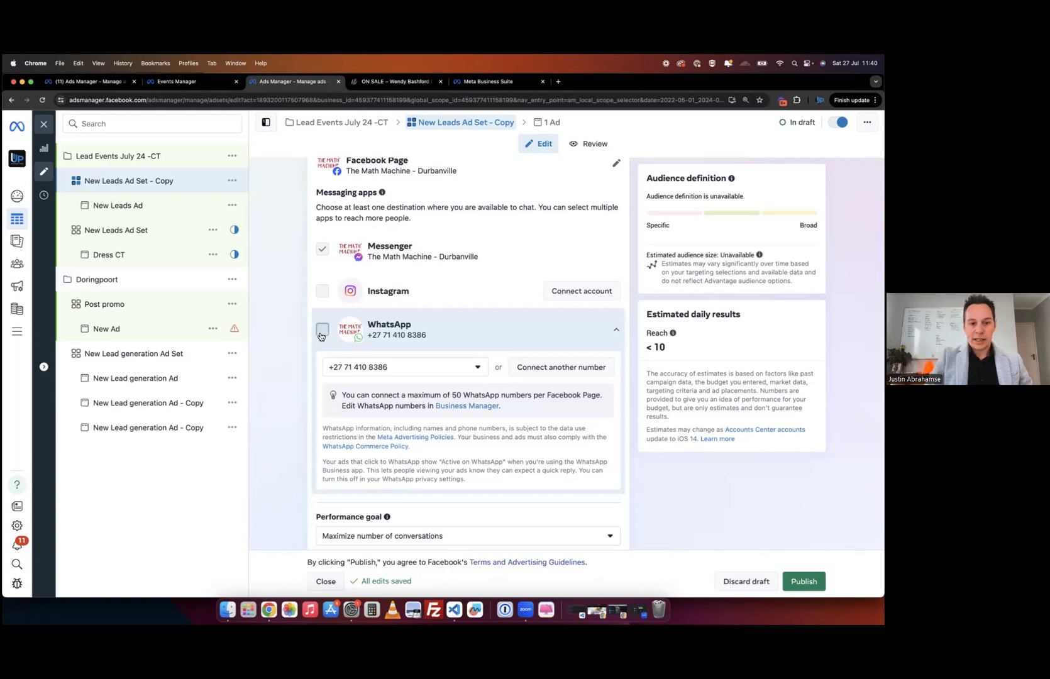
click(321, 330)
scroll(287, 426, down, 5)
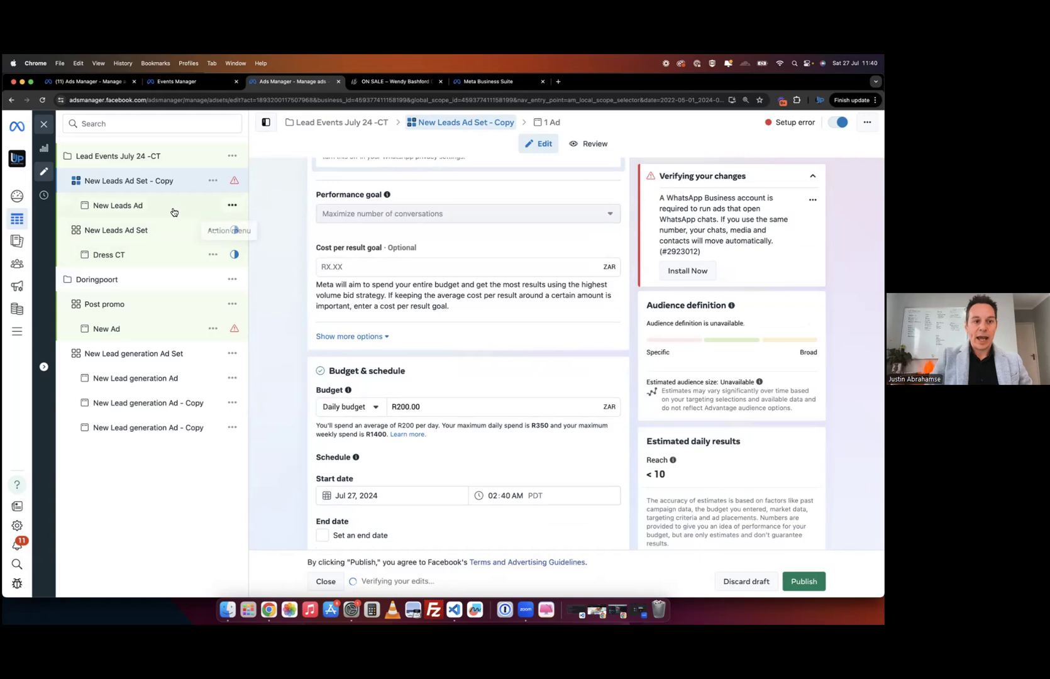
click(154, 207)
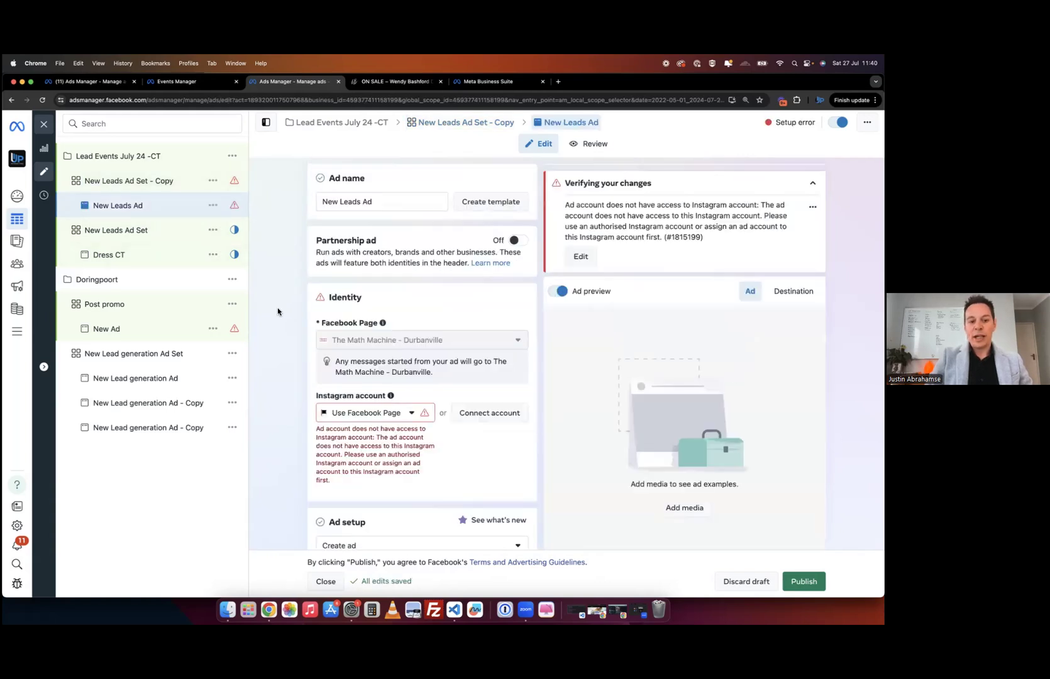
scroll(277, 311, down, 4)
scroll(277, 308, down, 5)
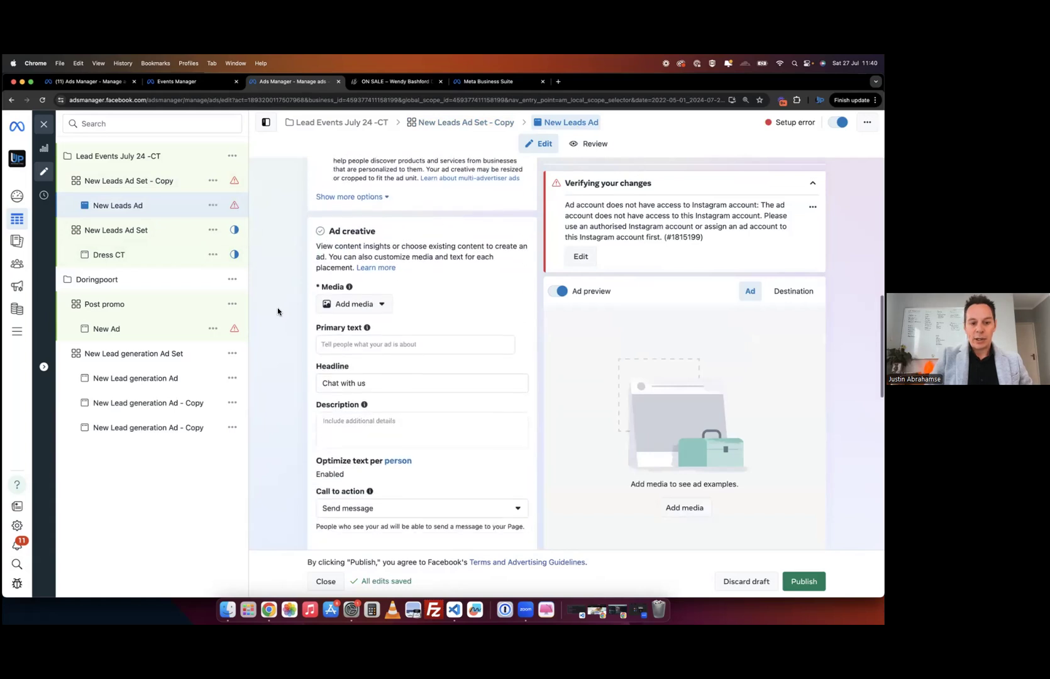
scroll(277, 307, down, 3)
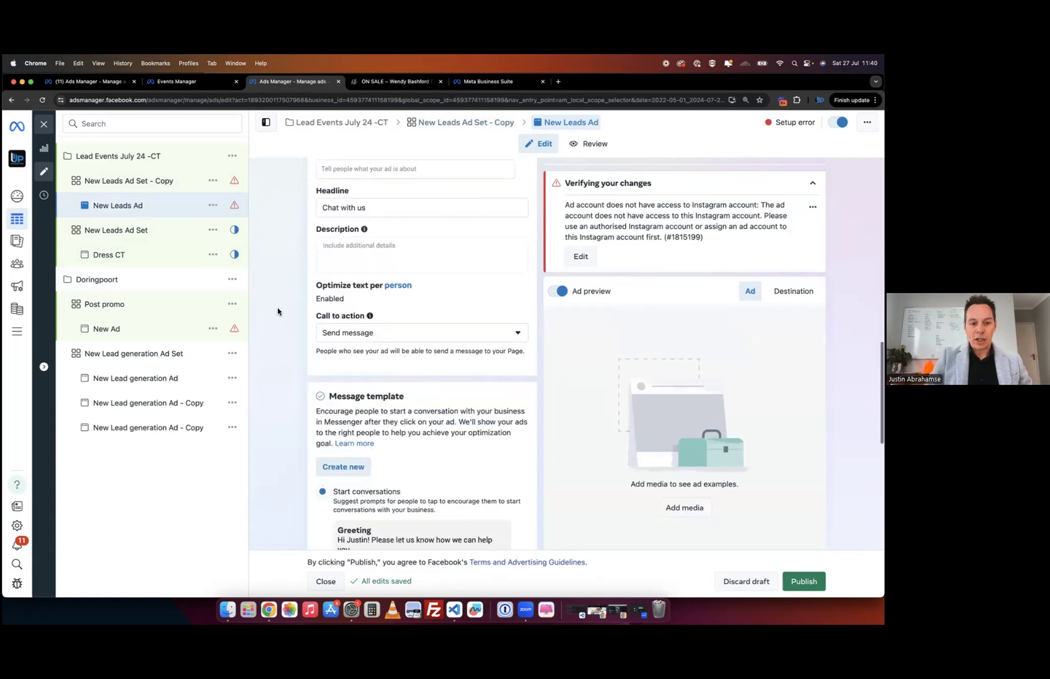
click(381, 340)
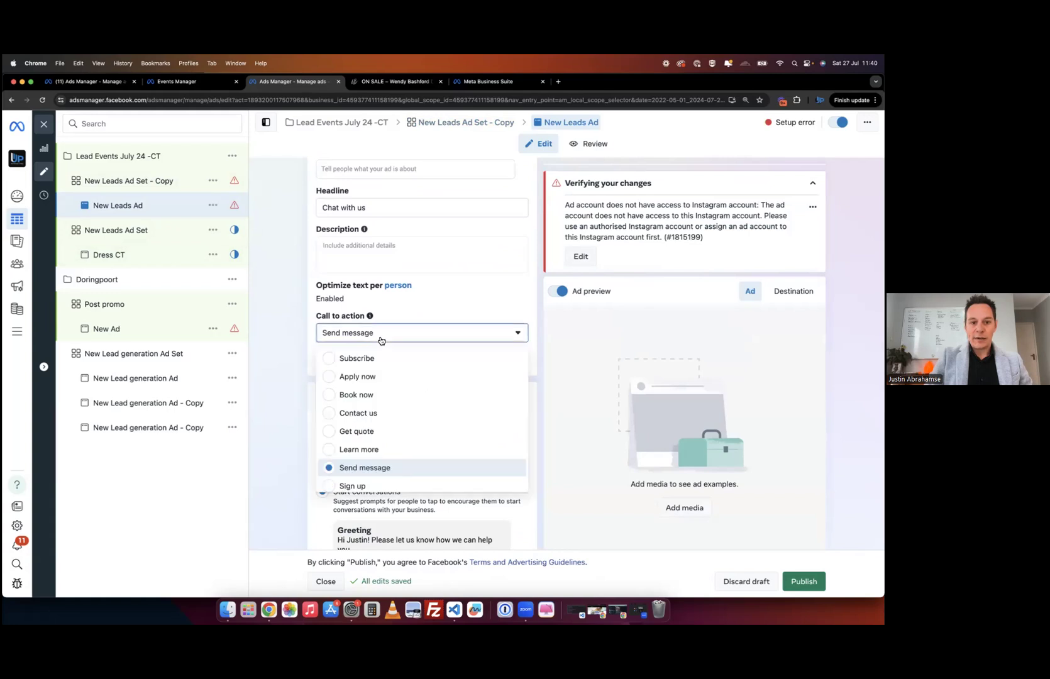
scroll(378, 478, down, 2)
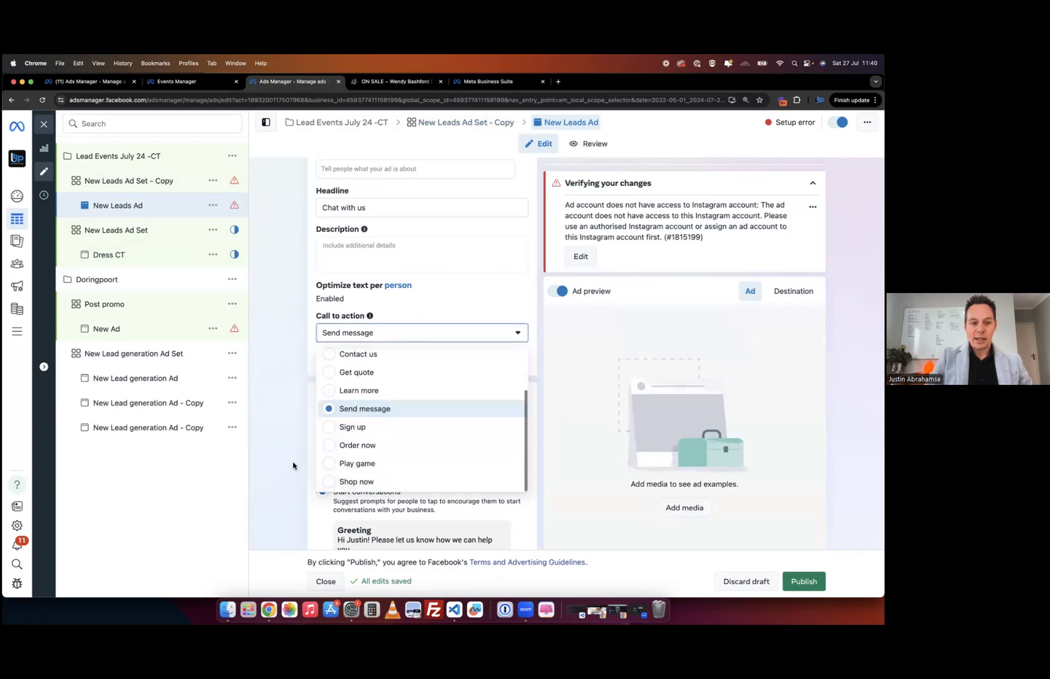
scroll(294, 465, down, 3)
scroll(293, 466, down, 3)
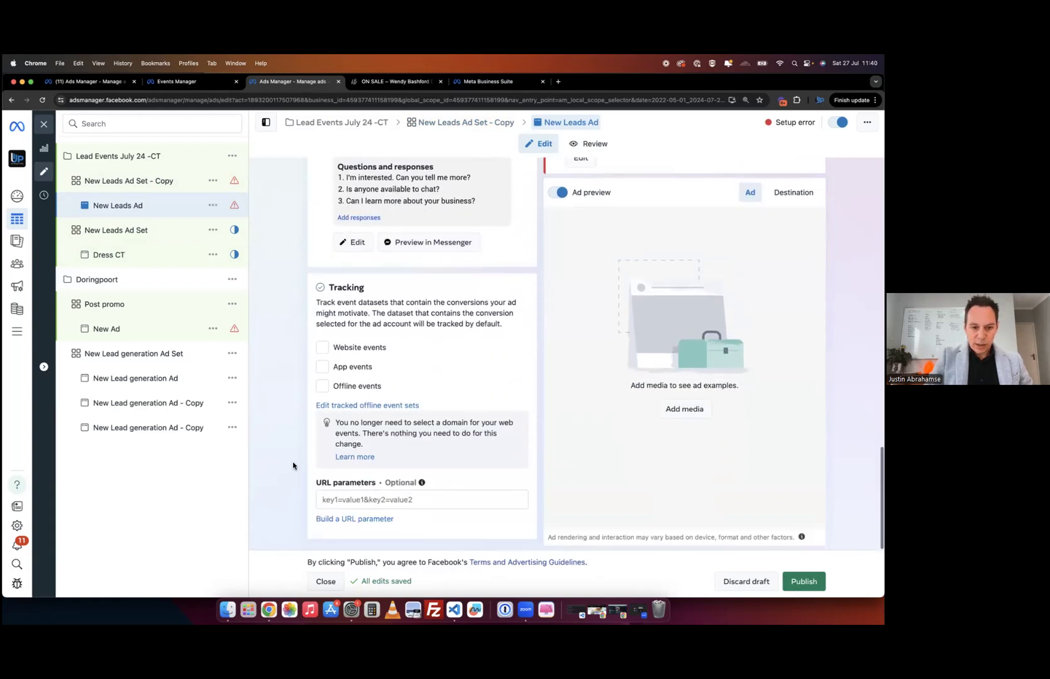
scroll(293, 465, up, 8)
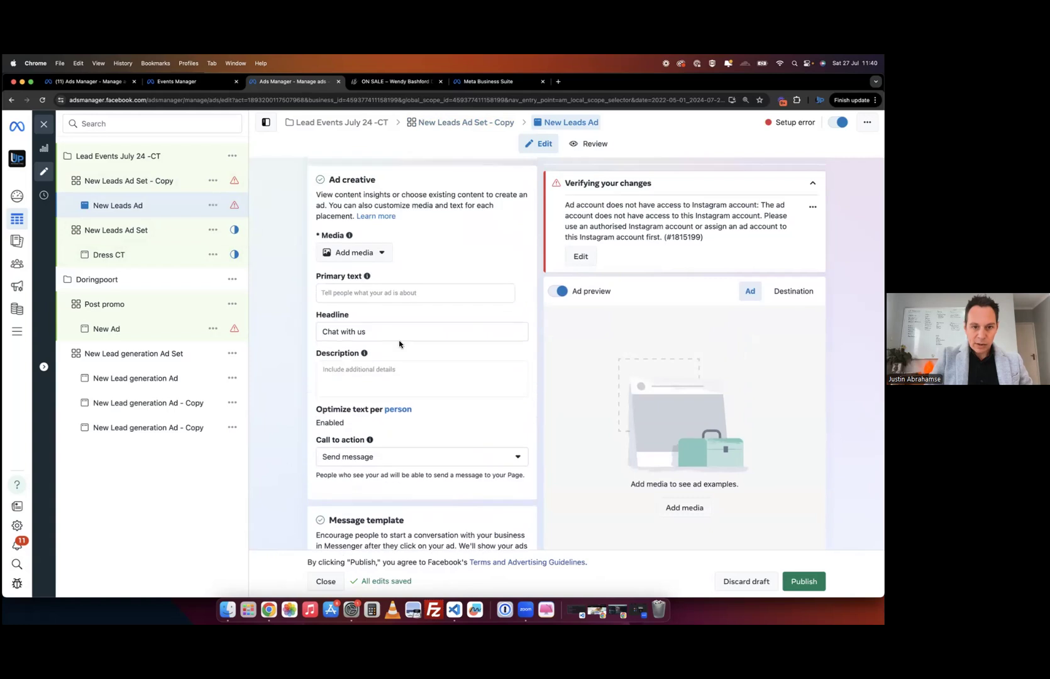
scroll(400, 344, up, 4)
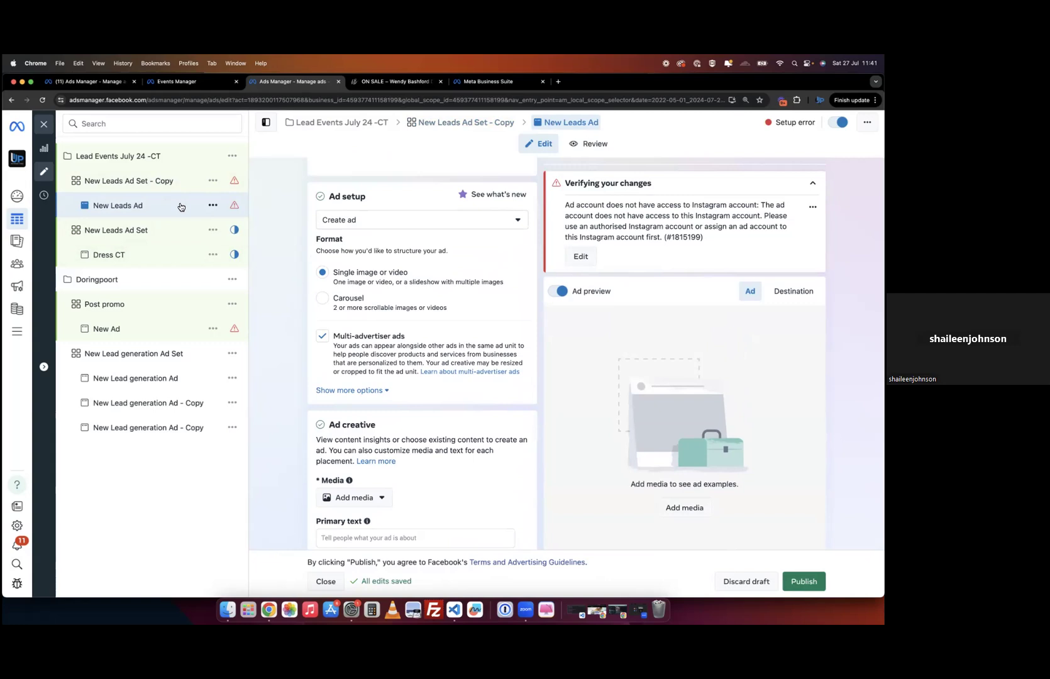
scroll(289, 288, up, 5)
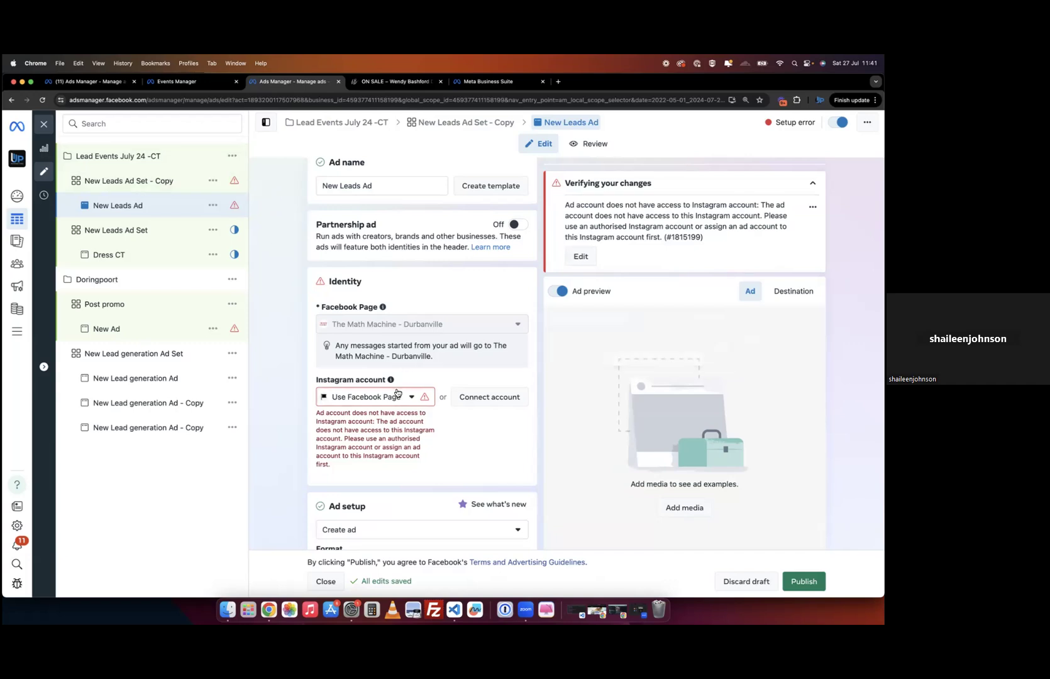
- Back in New Leads Ad Set - Copy, untick Messenger so only WhatsApp remains
click(148, 185)
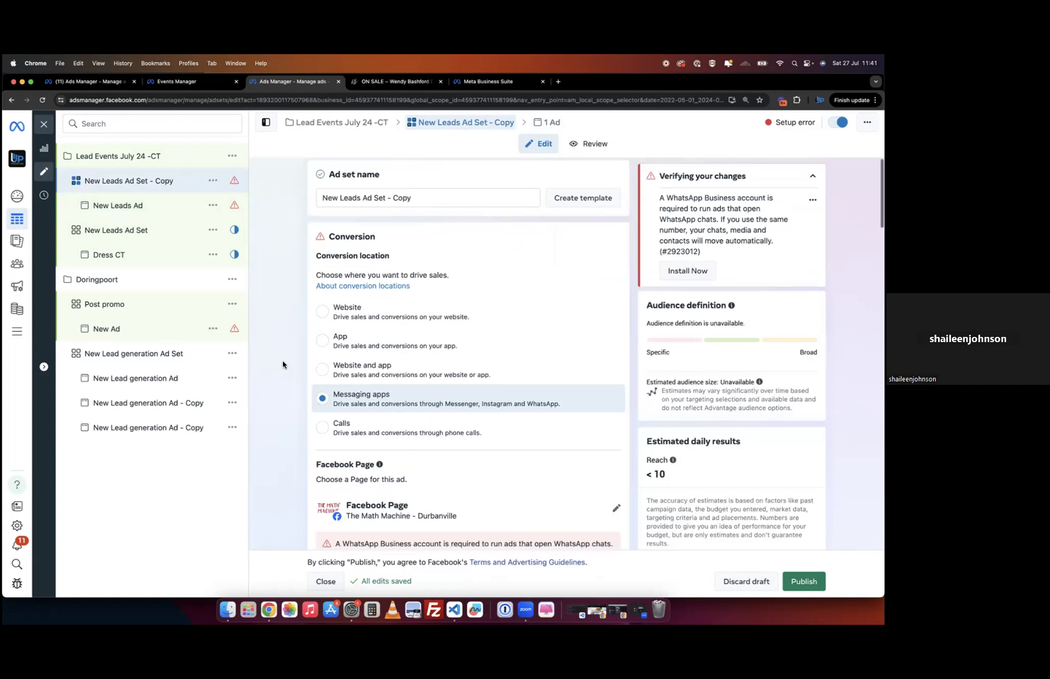
scroll(546, 336, down, 3)
scroll(546, 336, down, 3)
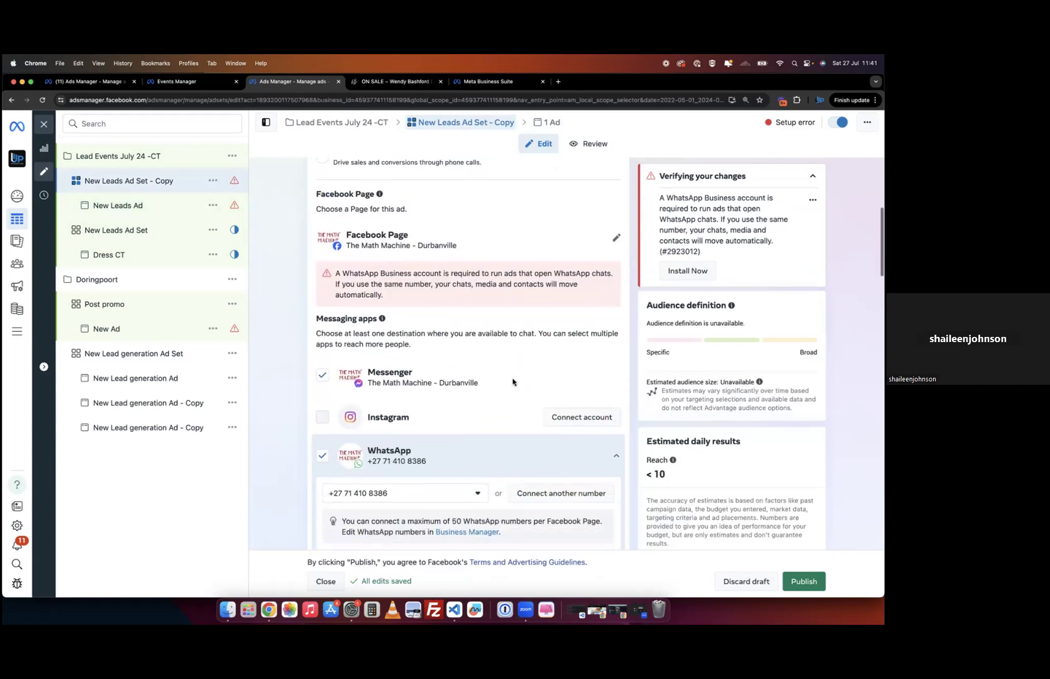
click(322, 378)
scroll(469, 457, down, 3)
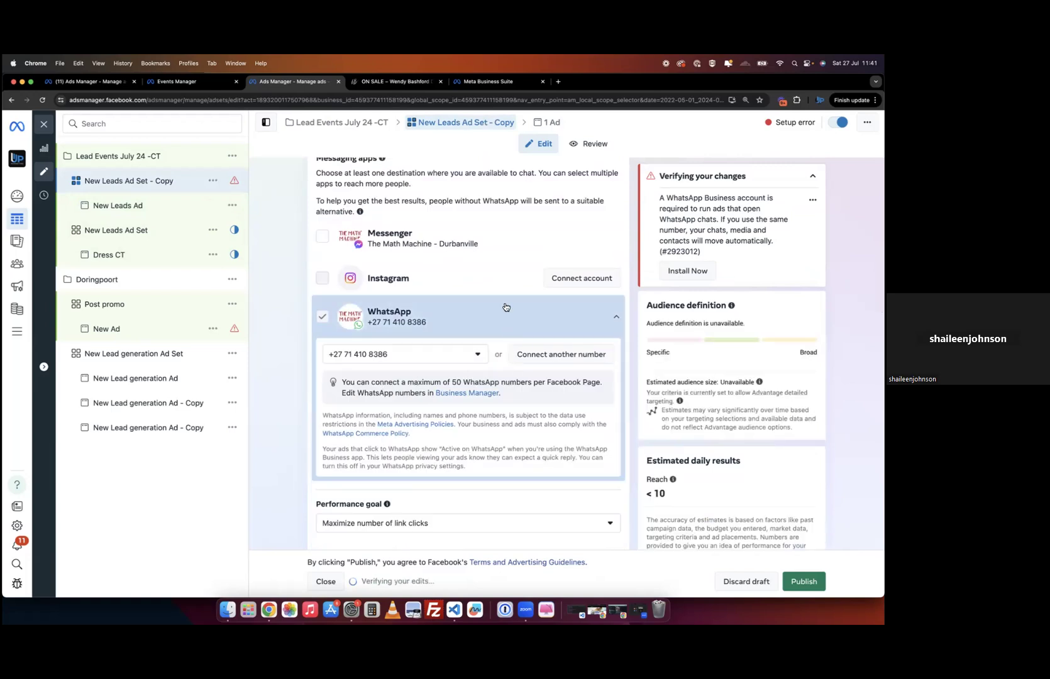
scroll(505, 306, up, 1)
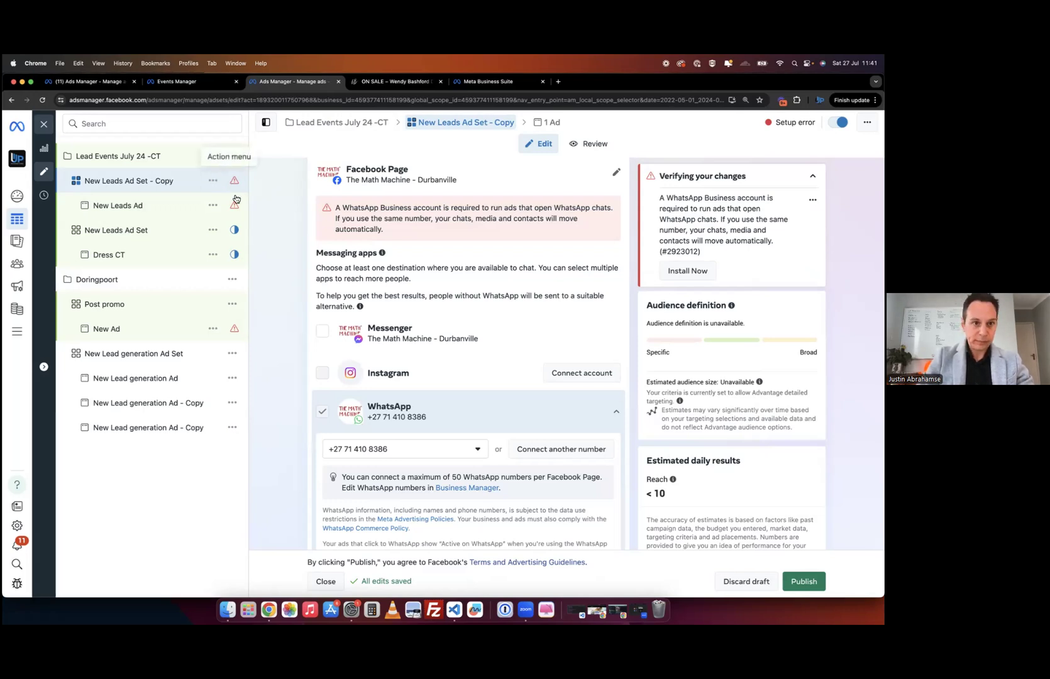
scroll(396, 330, up, 5)
scroll(397, 330, up, 3)
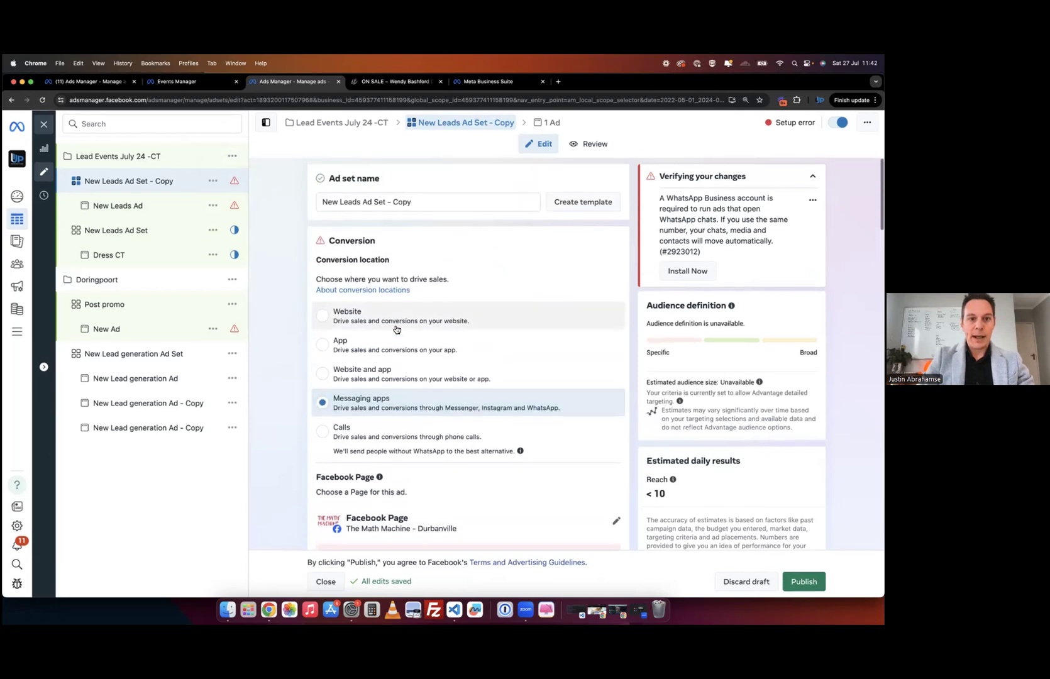
scroll(397, 329, down, 1)
scroll(307, 400, down, 1)
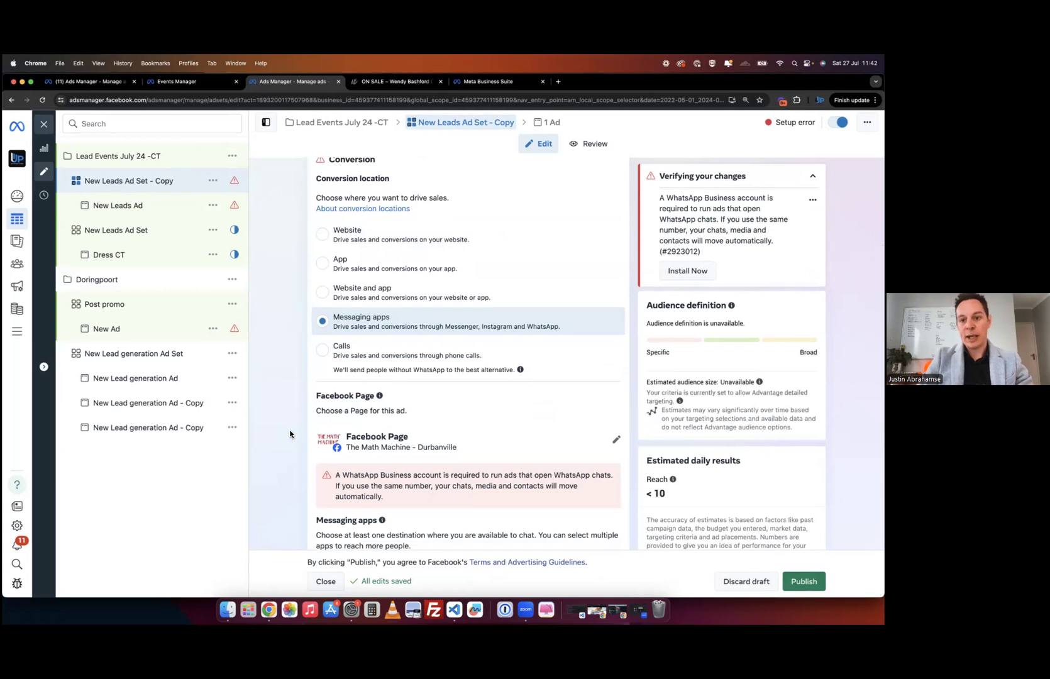
scroll(293, 434, down, 5)
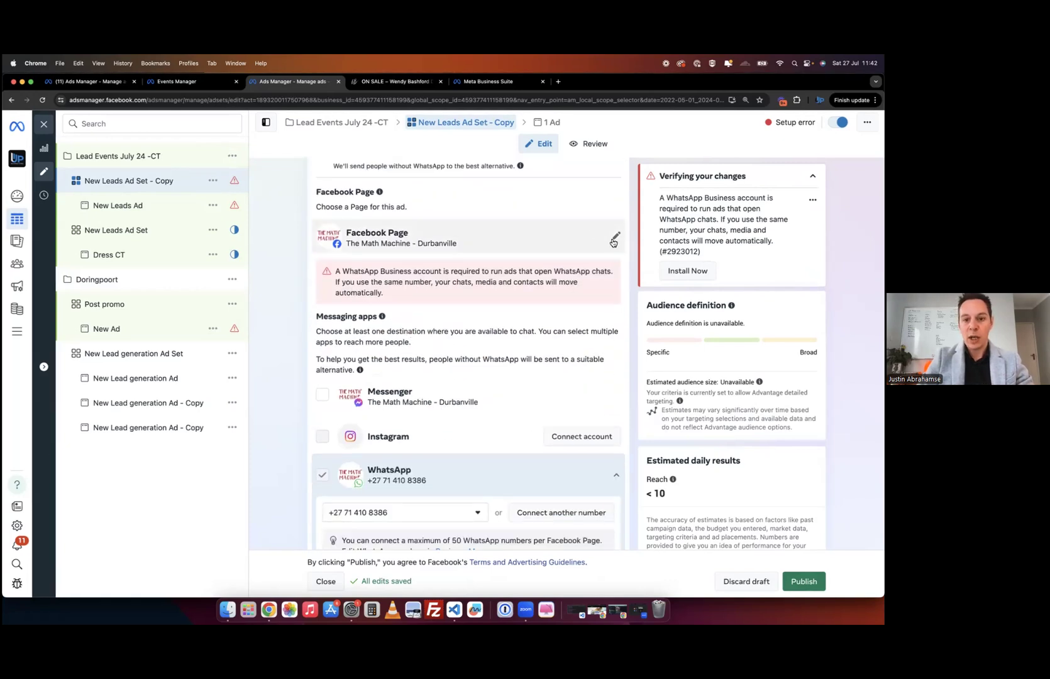
- Try Coastal Glass and Aluminium, then EaziFix, as the ad set's Facebook Page
click(599, 243)
scroll(444, 352, down, 3)
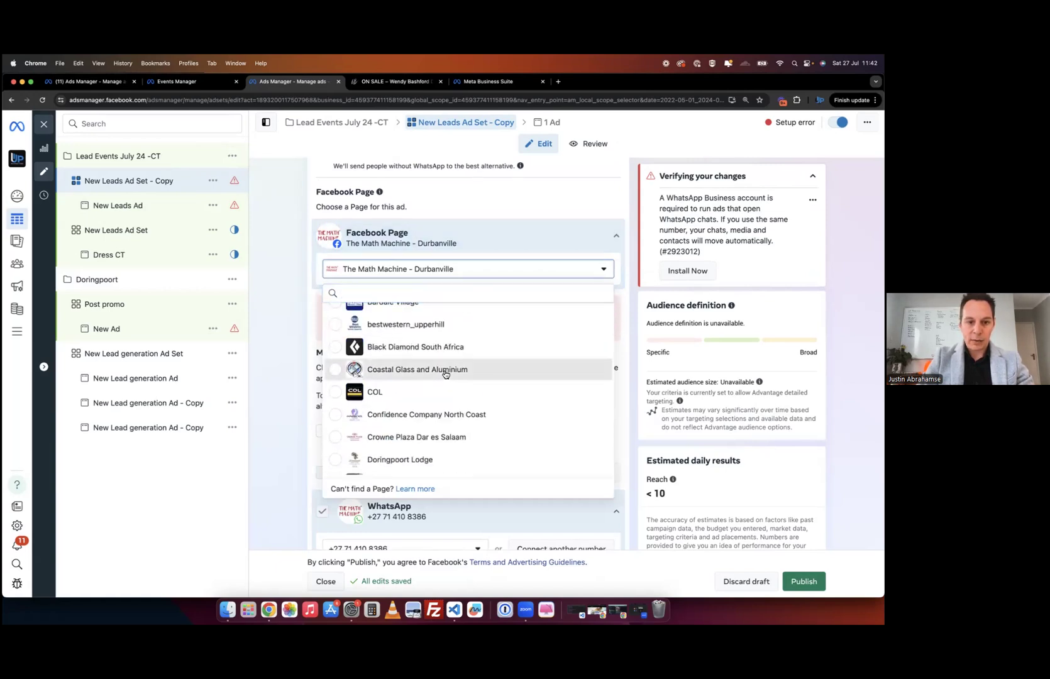
click(445, 371)
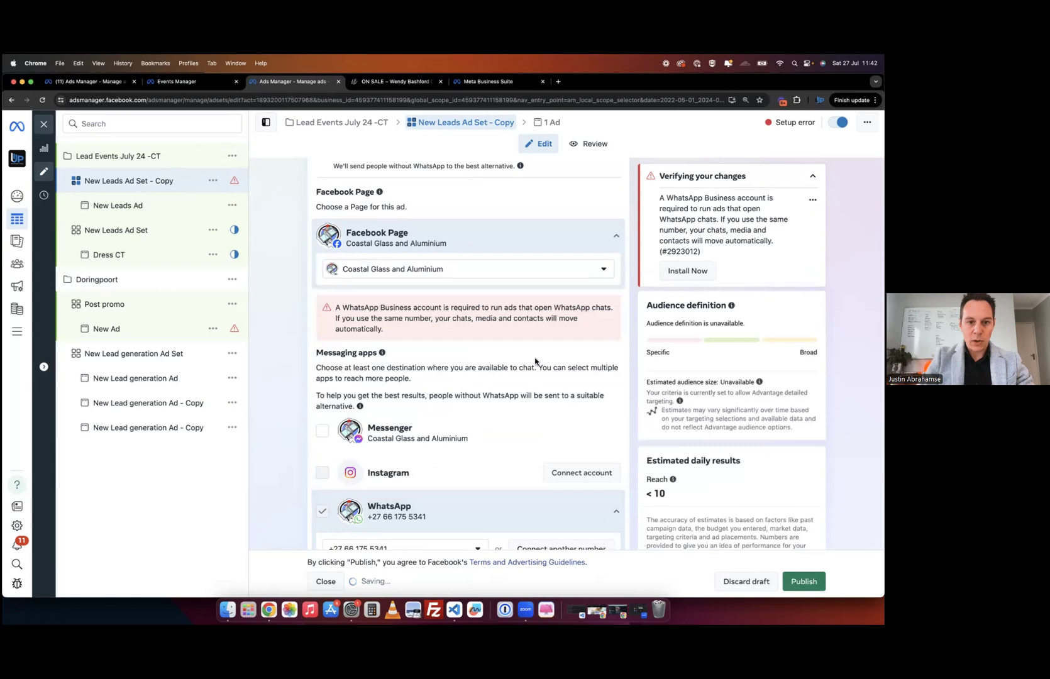
click(581, 274)
scroll(454, 401, down, 5)
scroll(454, 401, down, 1)
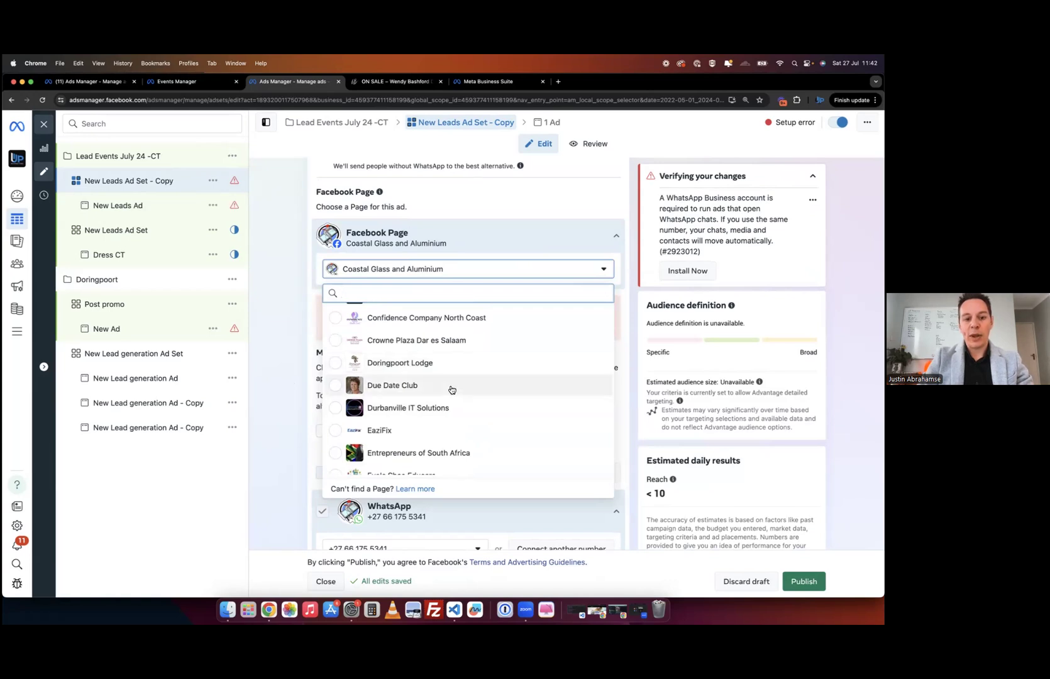
click(403, 437)
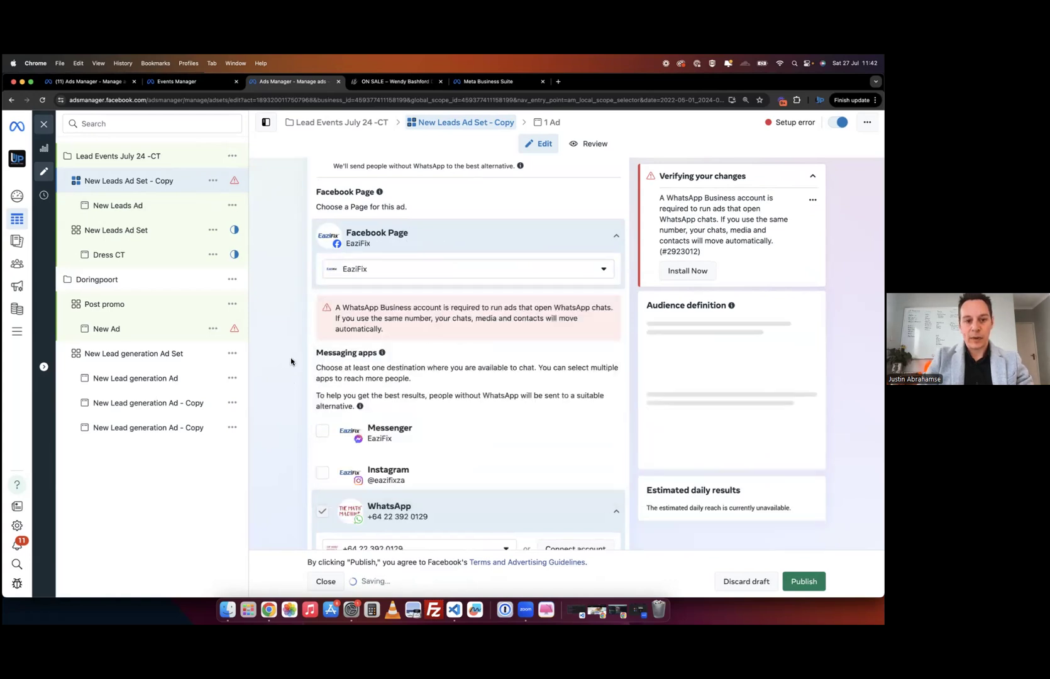
- Collapse the WhatsApp details and settle on Fairview Hotel Nairobi as the Facebook Page
scroll(504, 360, down, 3)
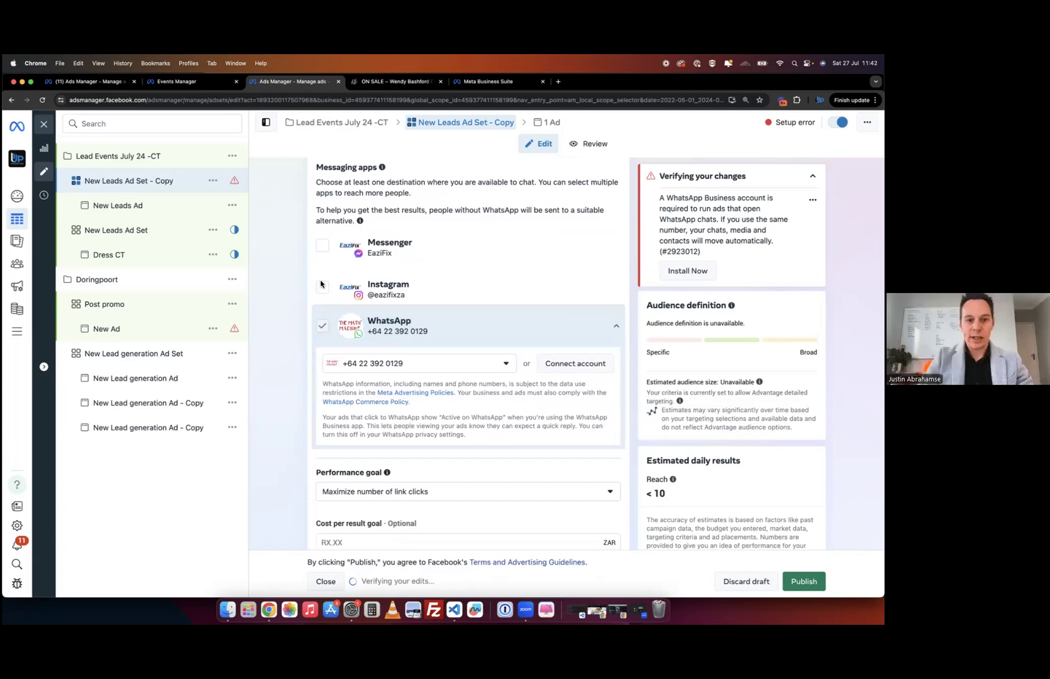
click(322, 329)
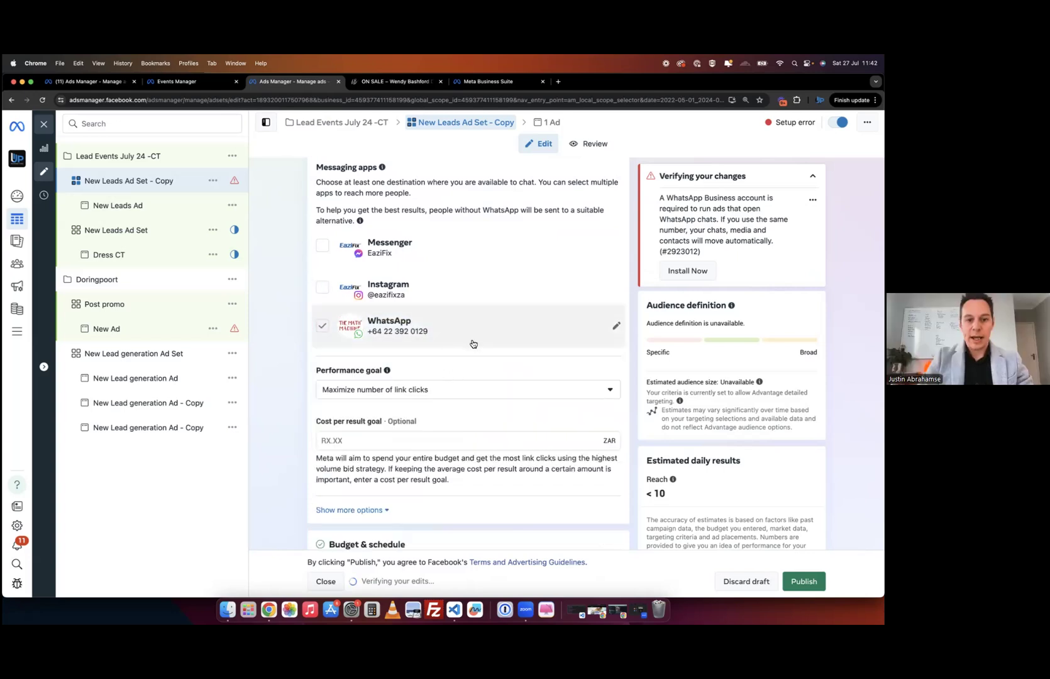
scroll(461, 342, up, 3)
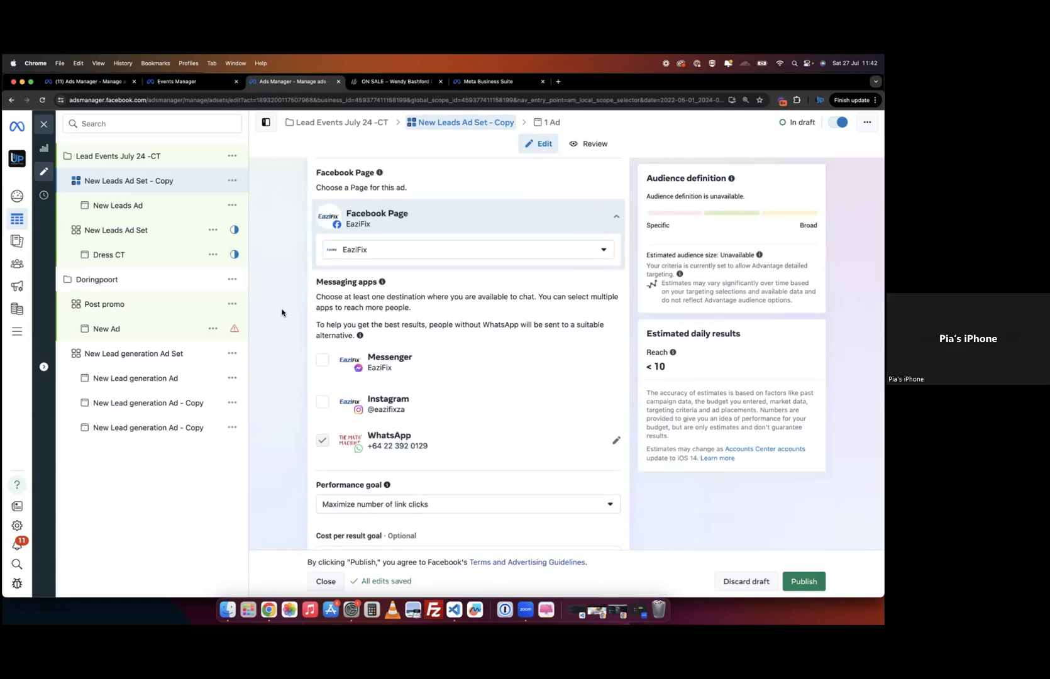
scroll(283, 312, up, 3)
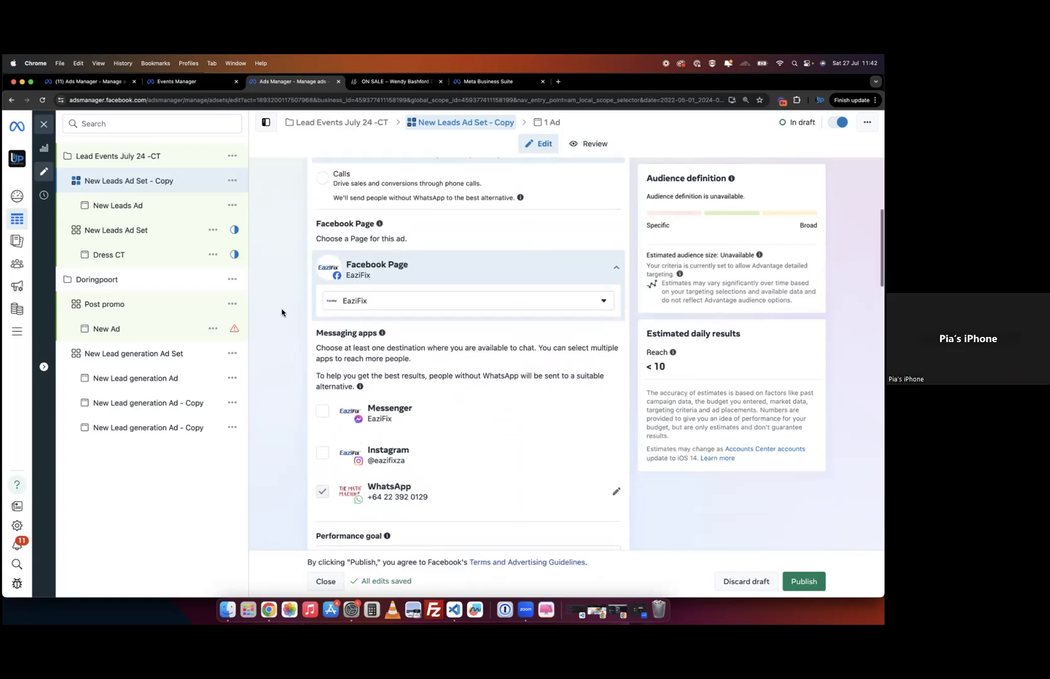
click(459, 336)
scroll(454, 428, down, 5)
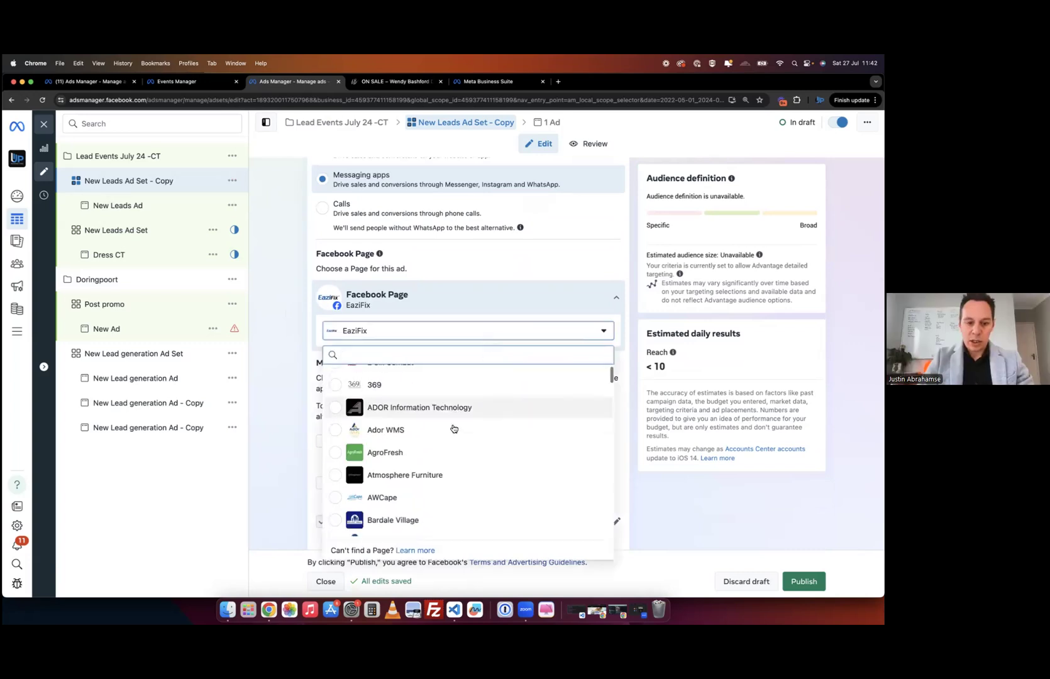
scroll(454, 429, down, 5)
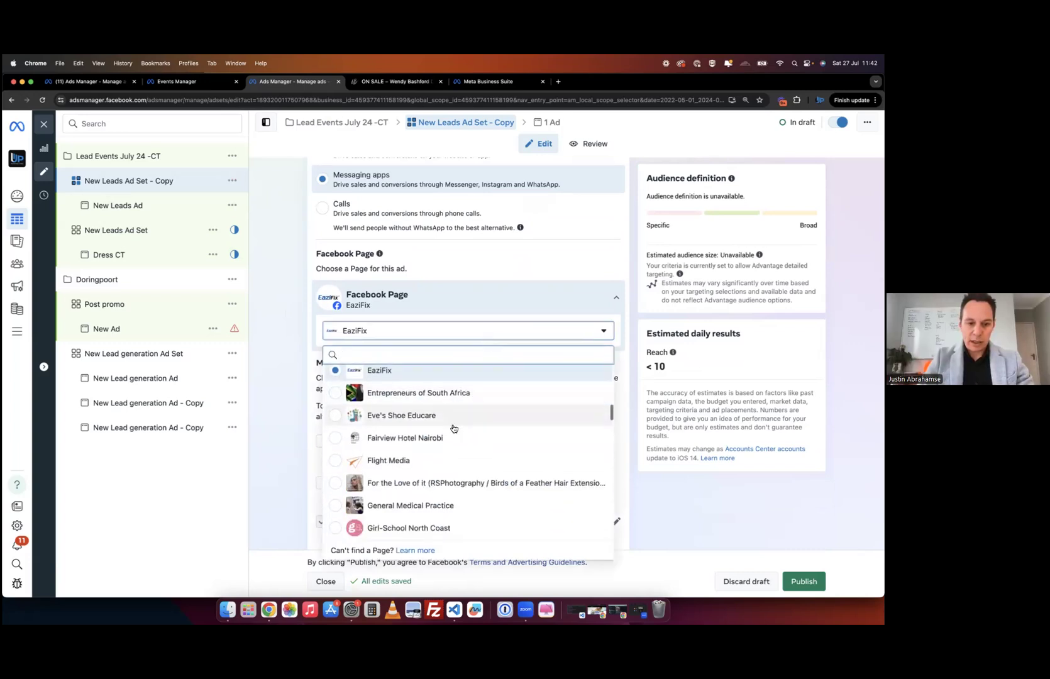
scroll(450, 423, up, 1)
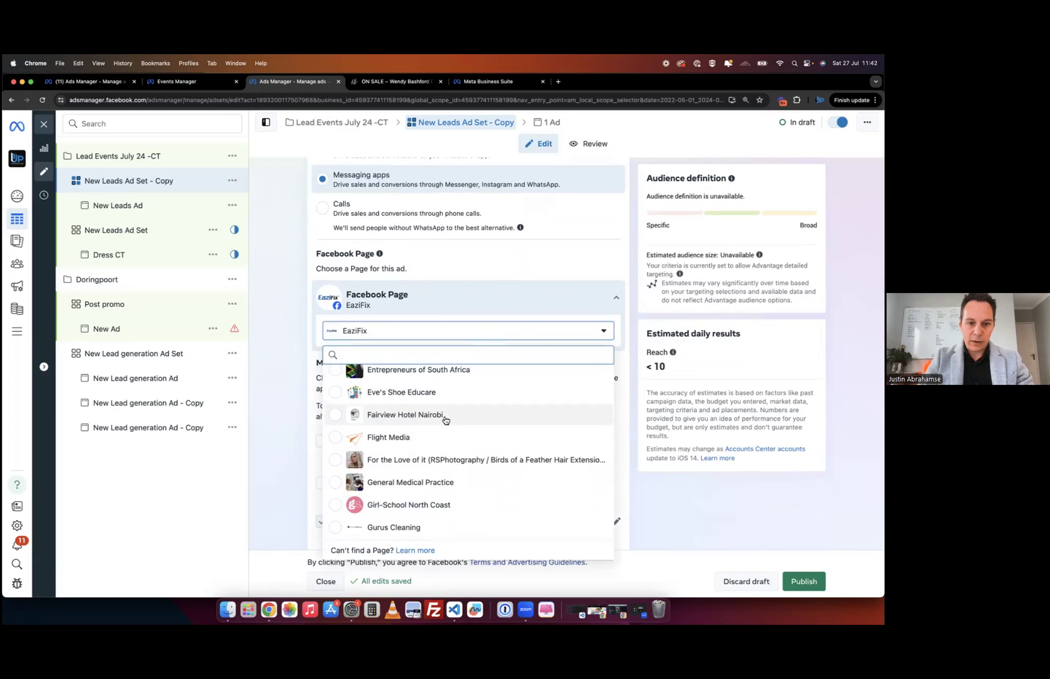
click(445, 416)
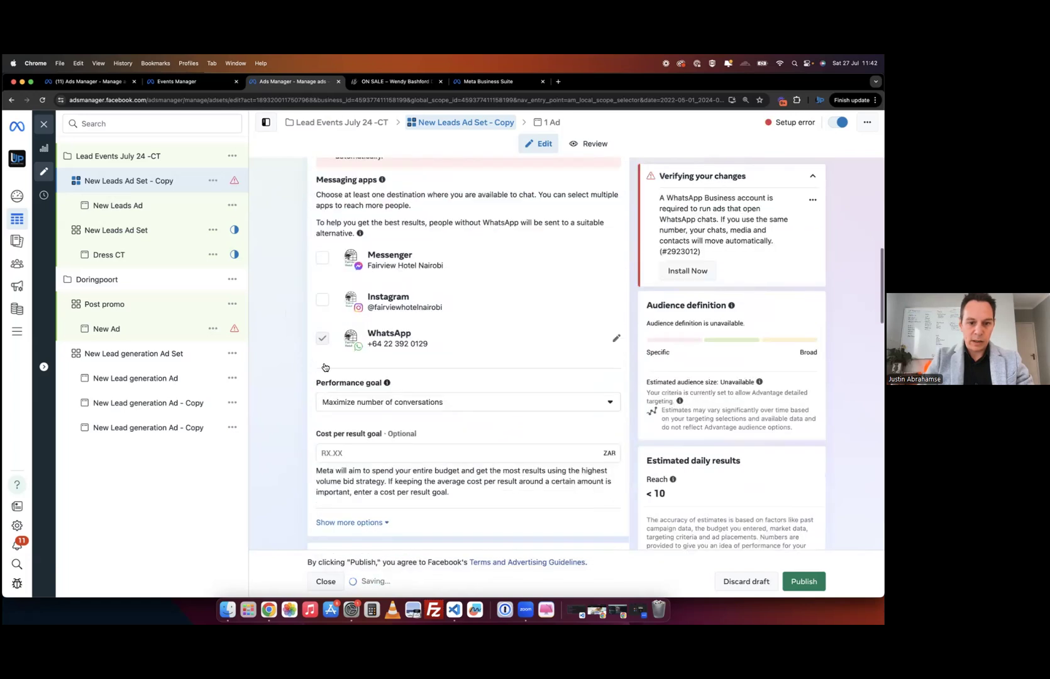
scroll(286, 389, down, 5)
scroll(286, 387, down, 5)
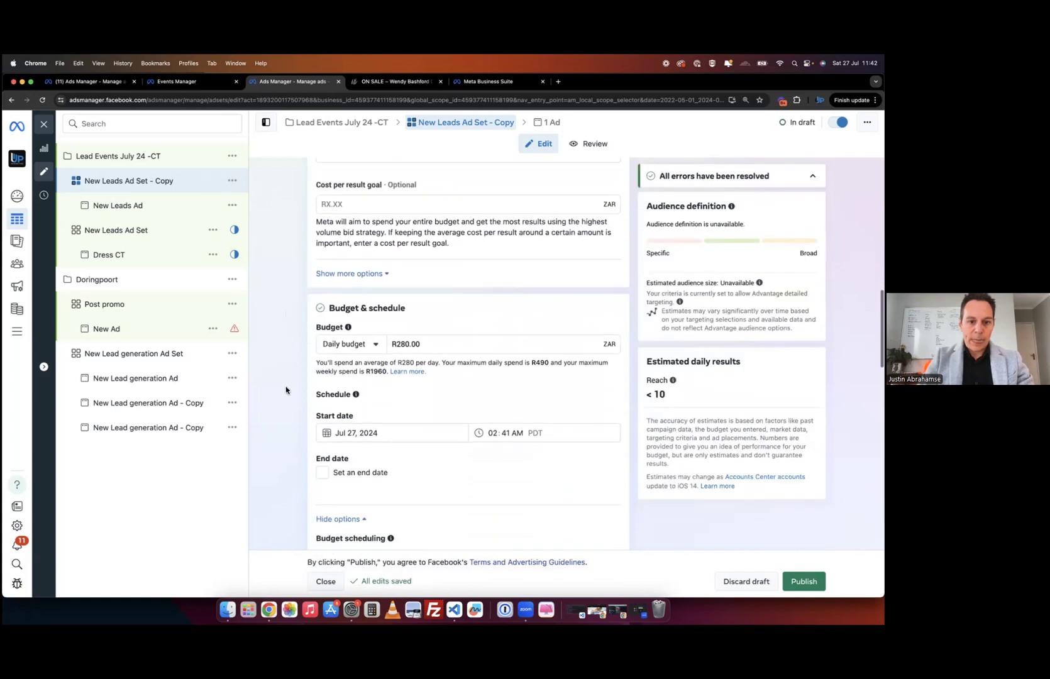
- Open the New Leads Ad and keep Send WhatsApp message as its call to action
click(144, 206)
scroll(277, 294, down, 5)
scroll(285, 326, down, 8)
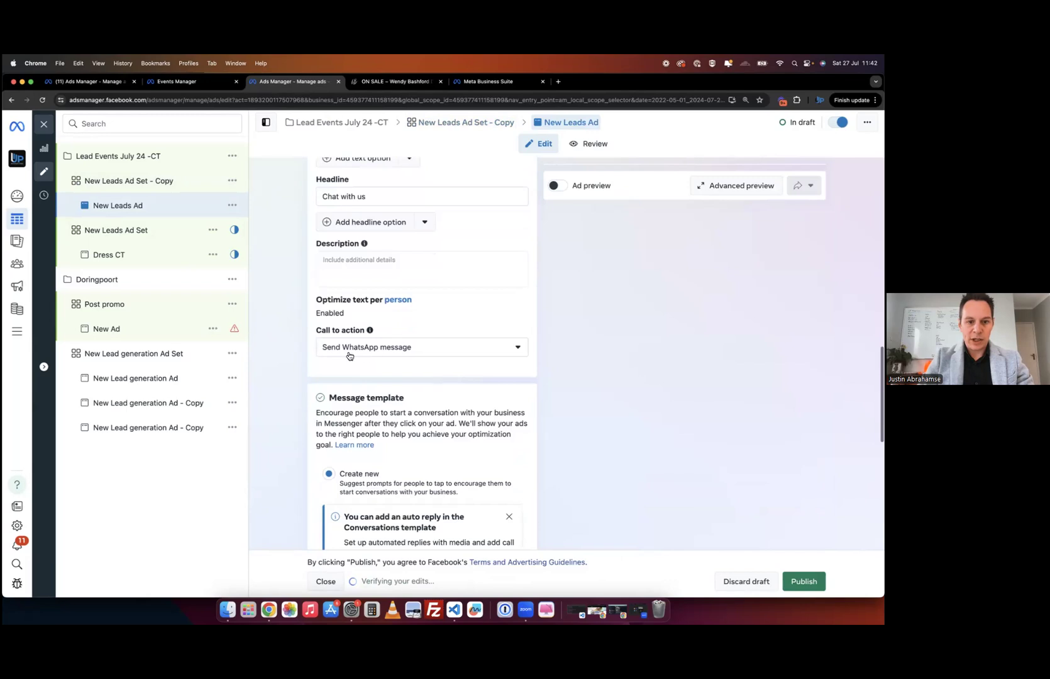
click(440, 356)
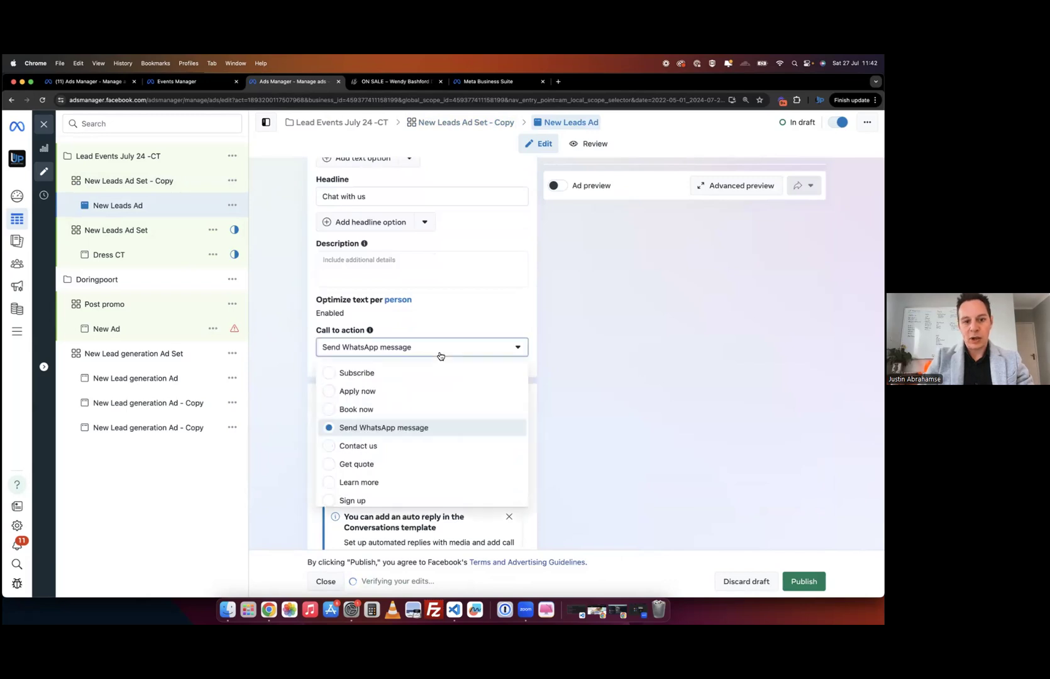
click(375, 433)
scroll(650, 360, up, 3)
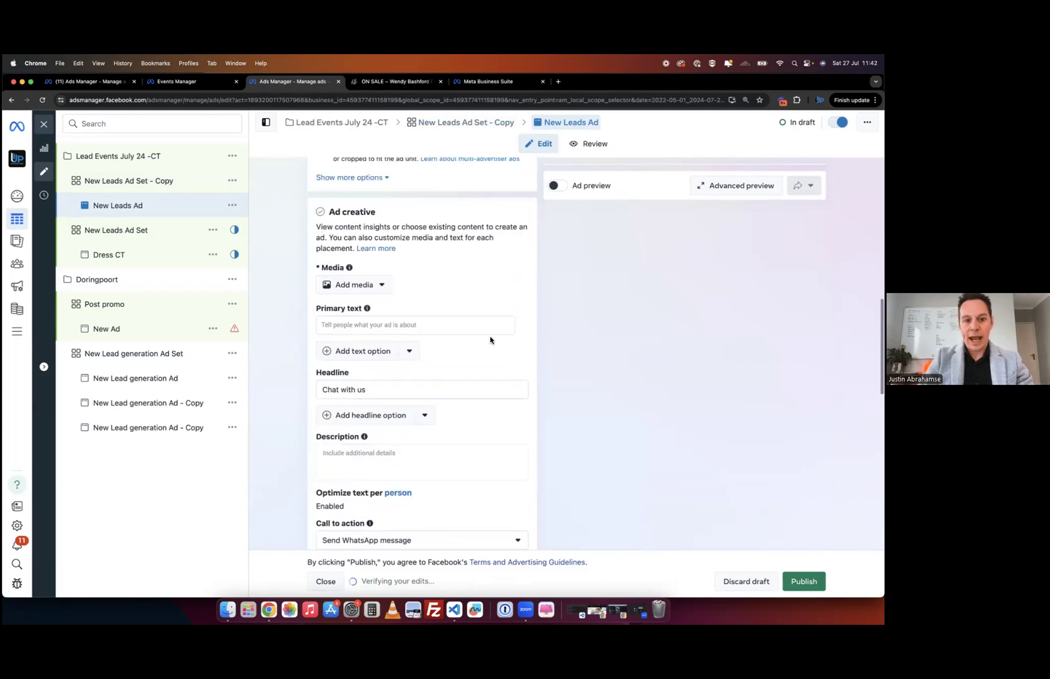
scroll(647, 314, up, 5)
scroll(392, 328, down, 5)
scroll(392, 328, up, 3)
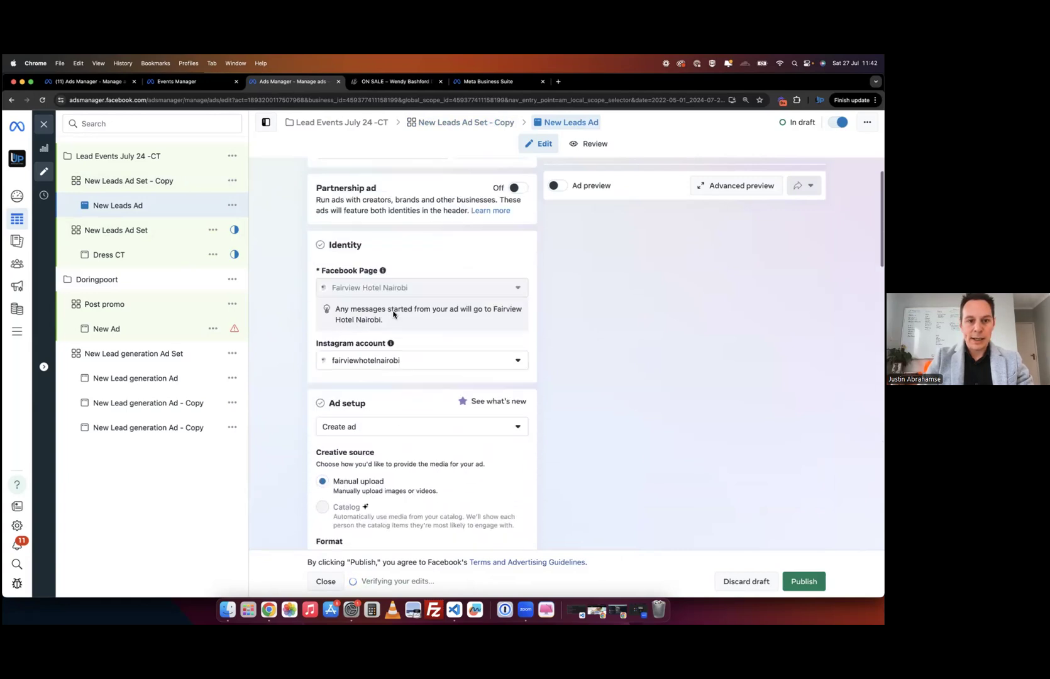
- Add the Math Machine maths-lessons poster image as the ad's media, accepting the crop and enhancements
click(398, 426)
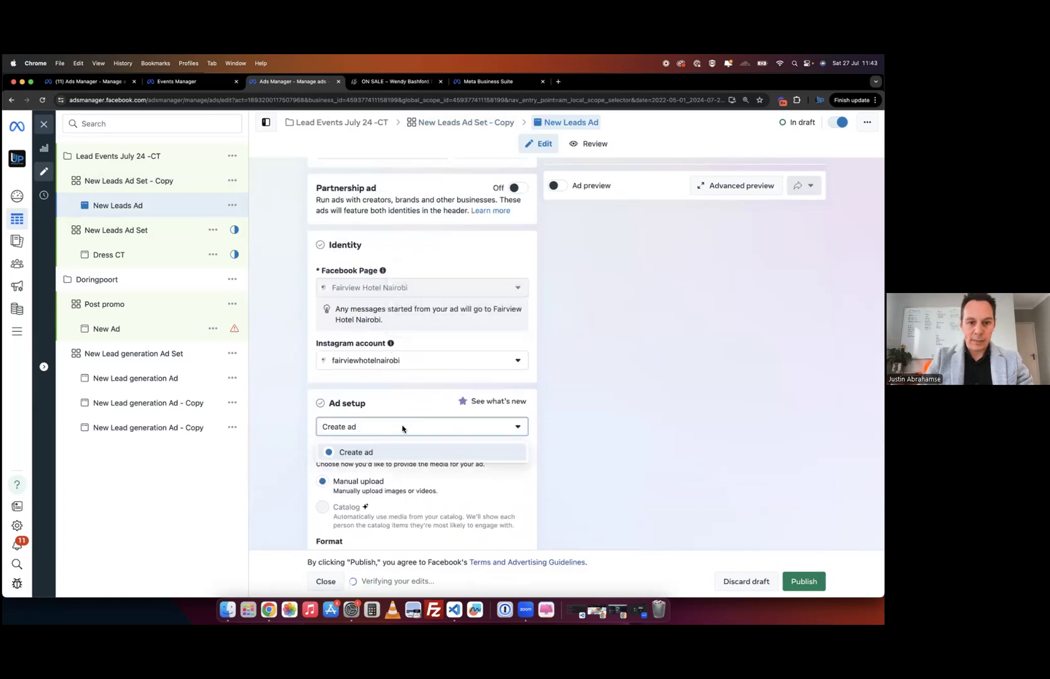
scroll(413, 401, down, 3)
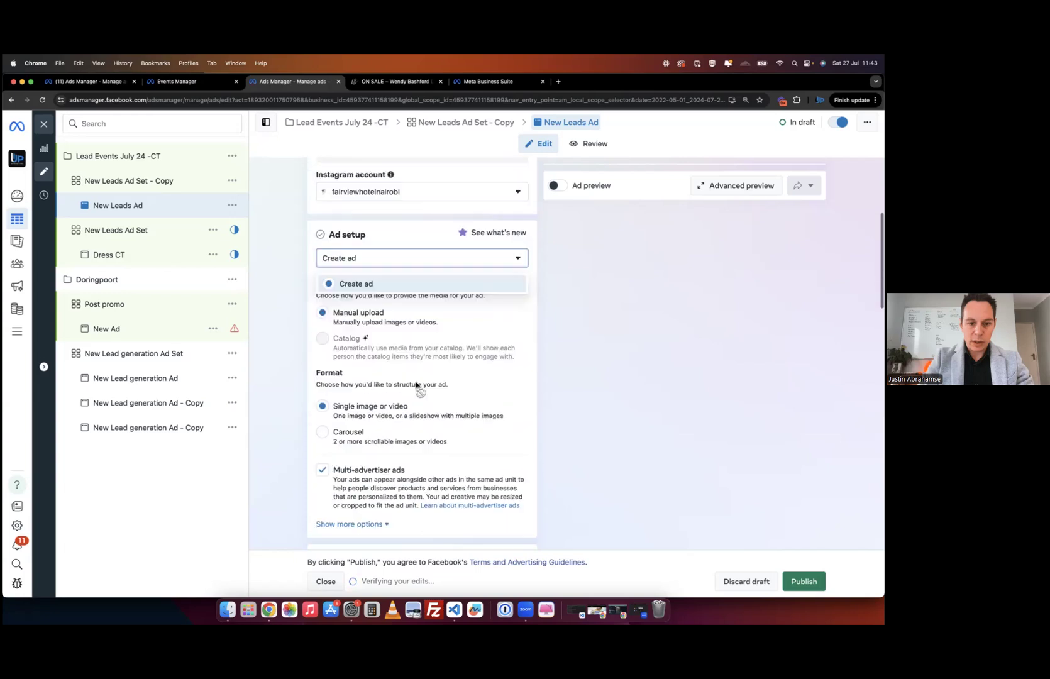
scroll(417, 387, up, 4)
scroll(280, 469, down, 5)
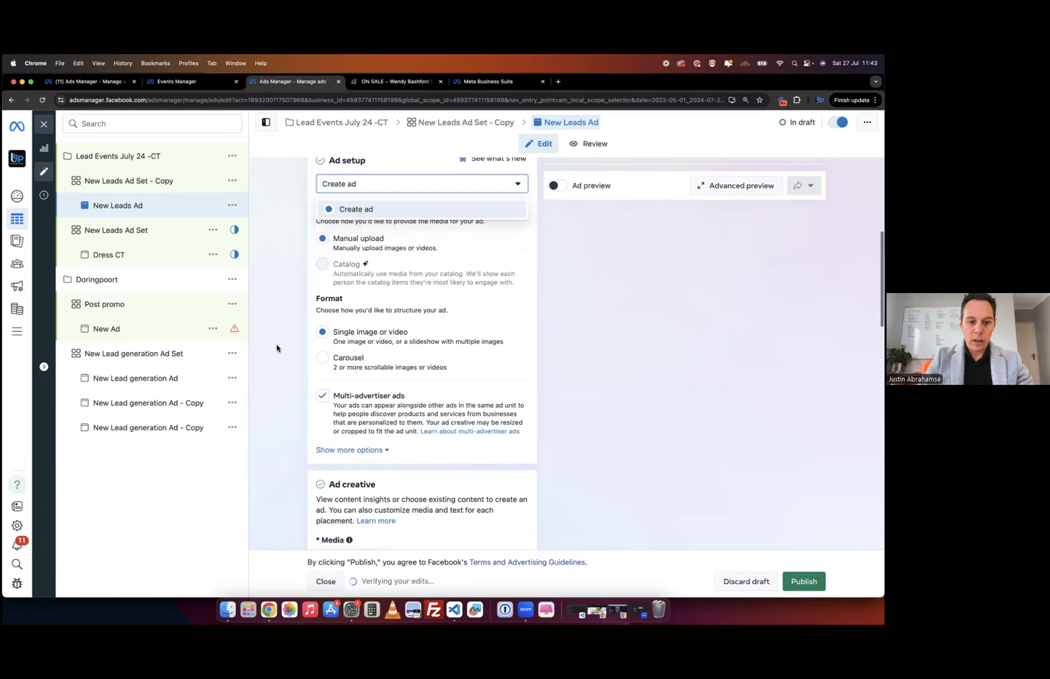
scroll(280, 347, down, 5)
click(350, 286)
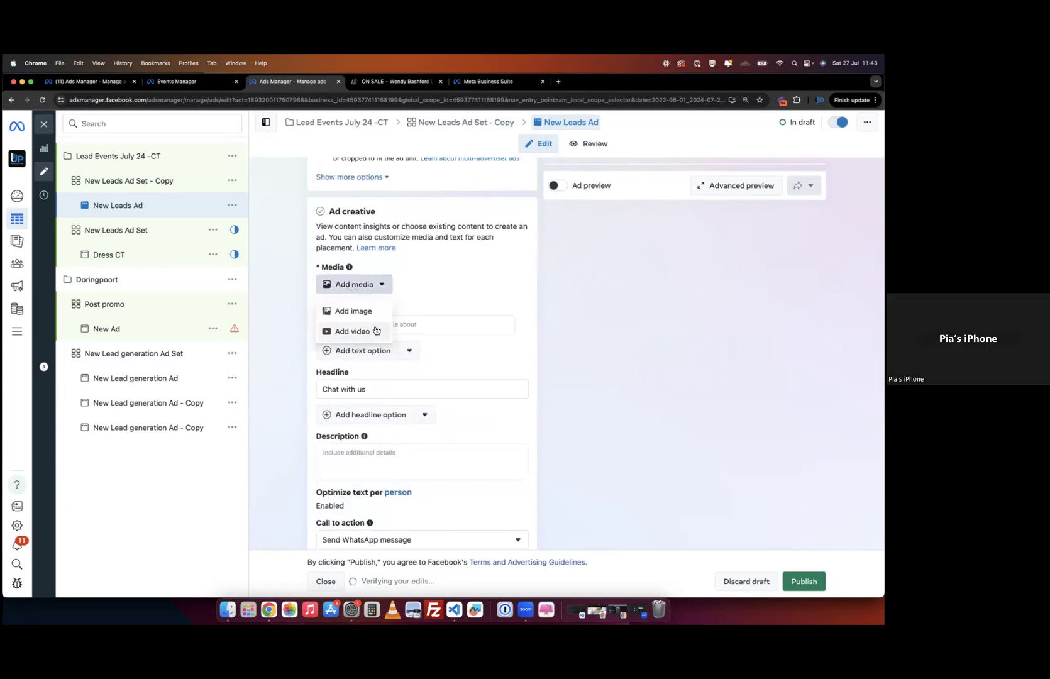
click(370, 312)
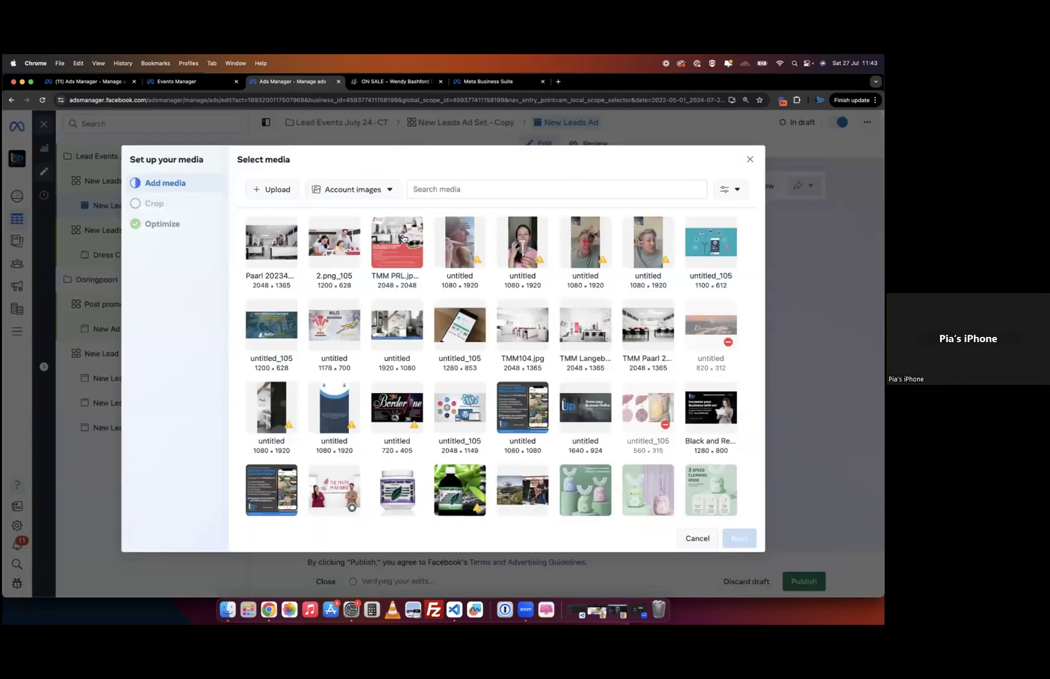
click(397, 252)
click(737, 538)
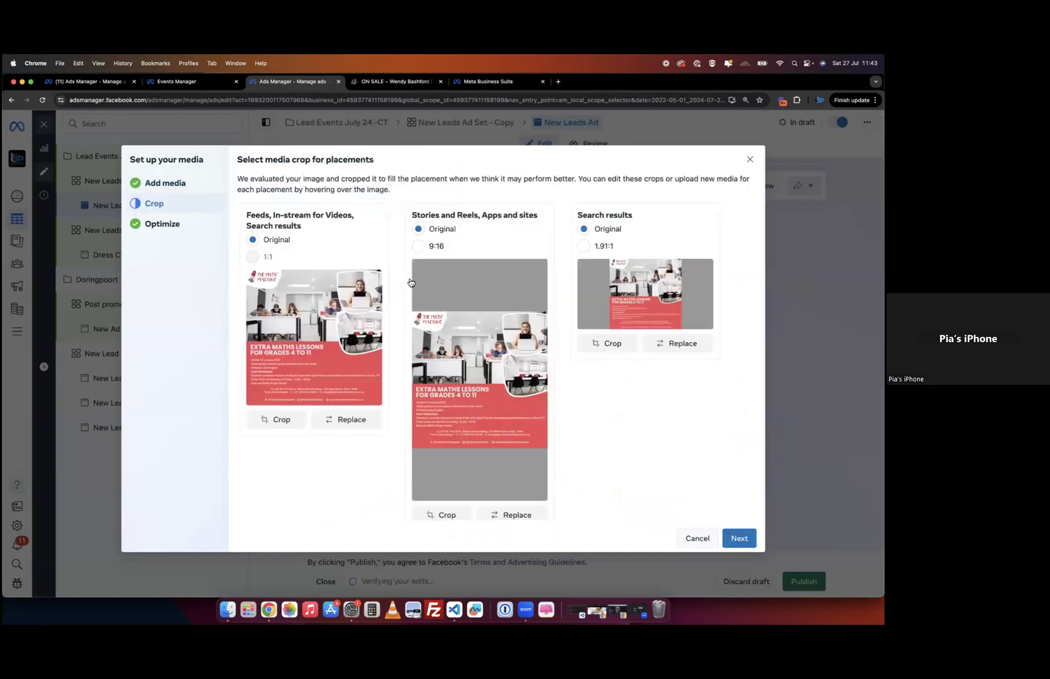
click(731, 539)
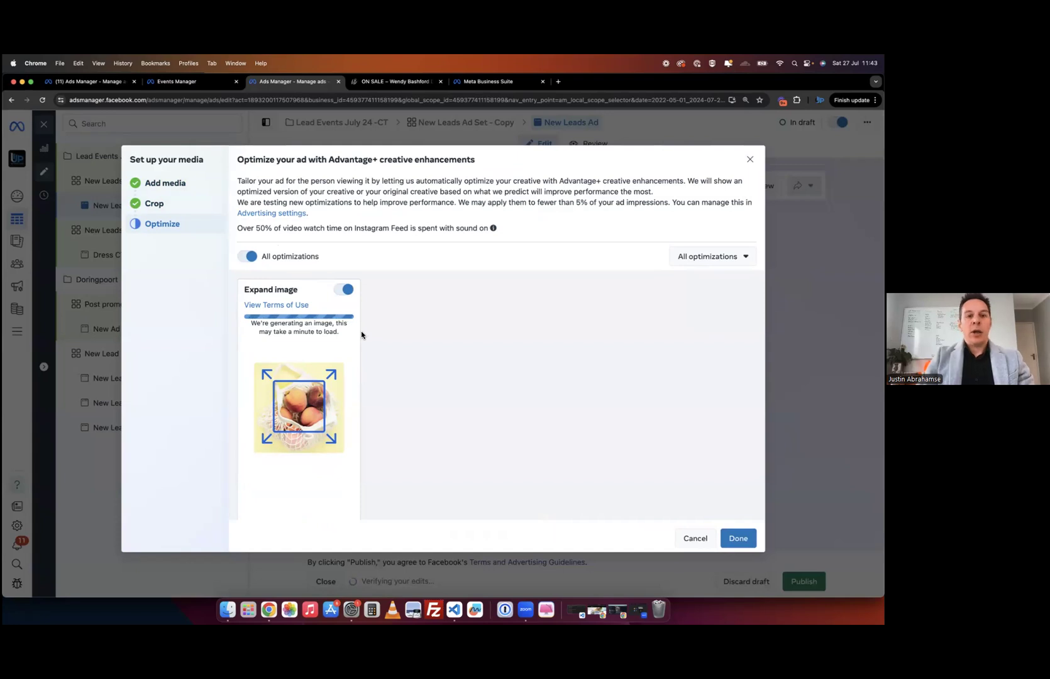
click(734, 542)
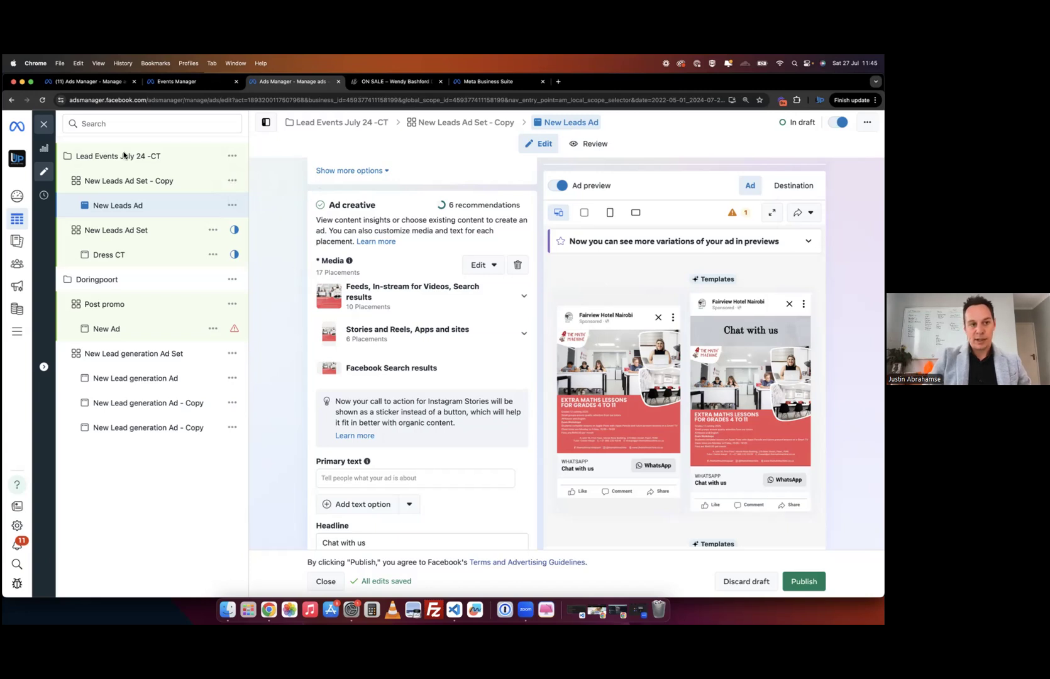
- Close the ad editor to return to the Ads table showing the New Leads Ad draft
click(44, 125)
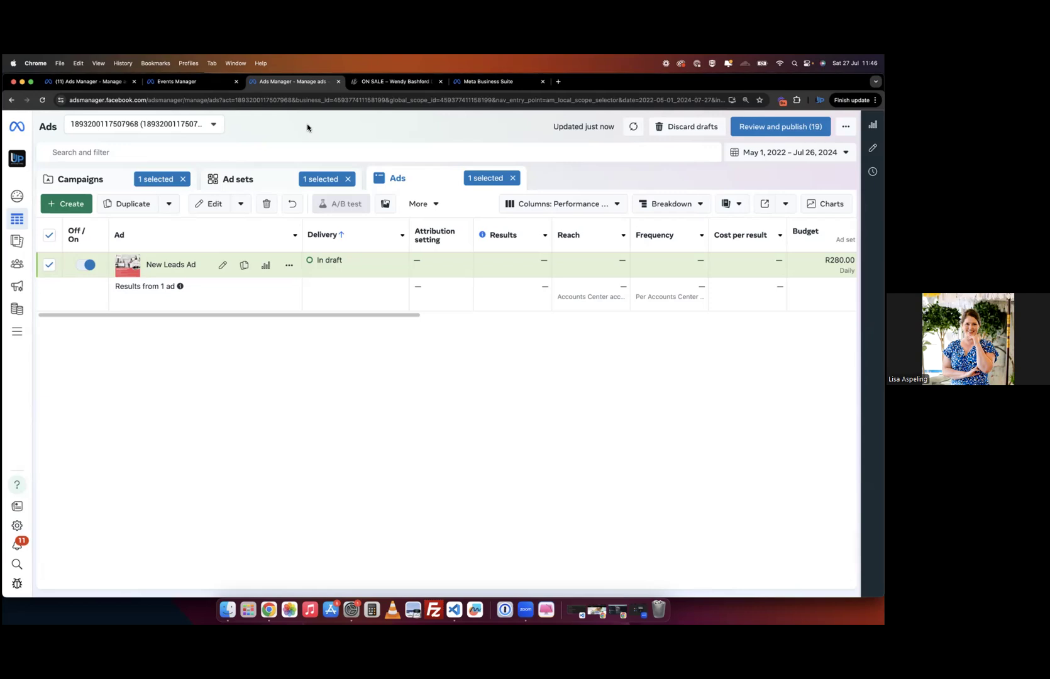
- Reopen New Leads Ad, switch to New Leads Ad Set - Copy, and scroll to WhatsApp
click(223, 266)
click(137, 186)
scroll(265, 332, down, 5)
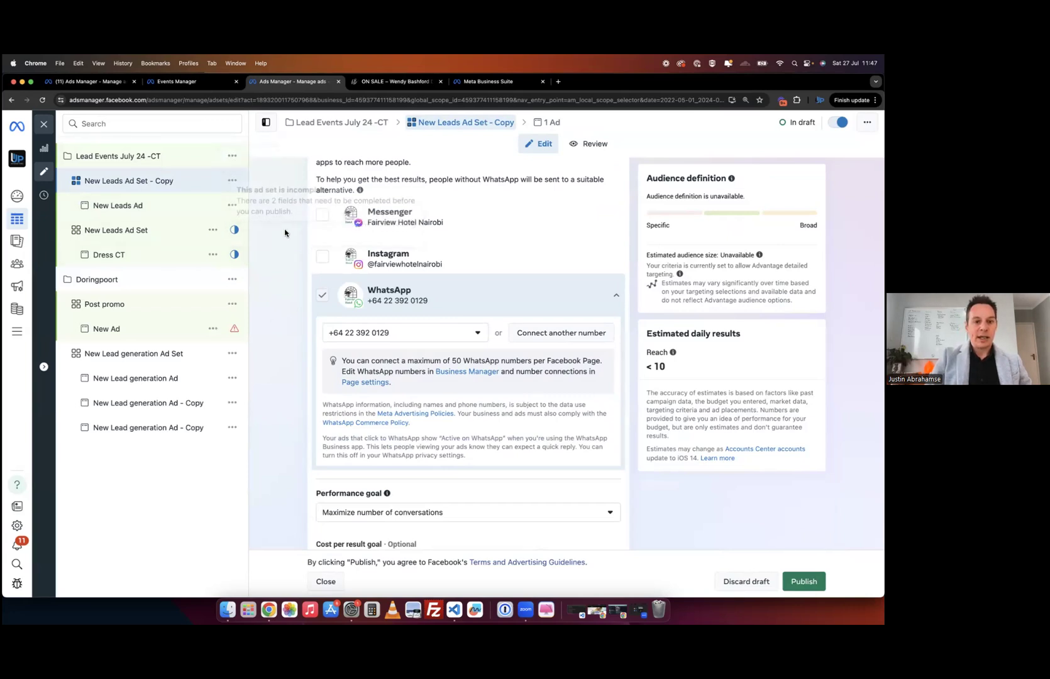
- Review the ad set's audience section, opening and dismissing the Save audience dialog
scroll(270, 277, up, 6)
scroll(264, 277, down, 10)
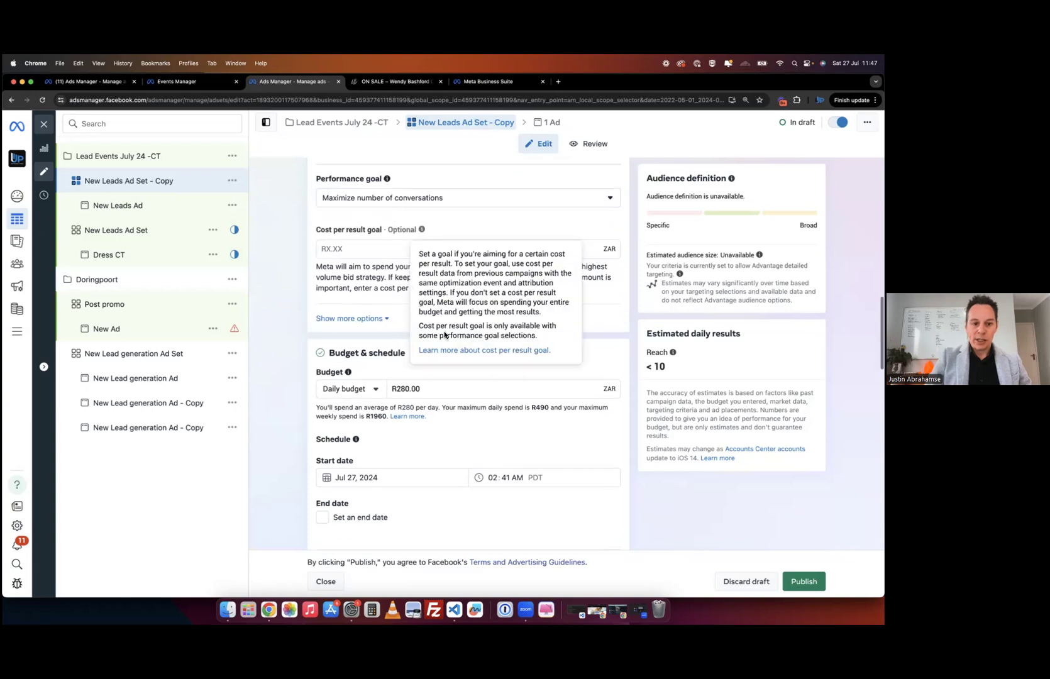
scroll(423, 442, down, 3)
scroll(422, 443, down, 10)
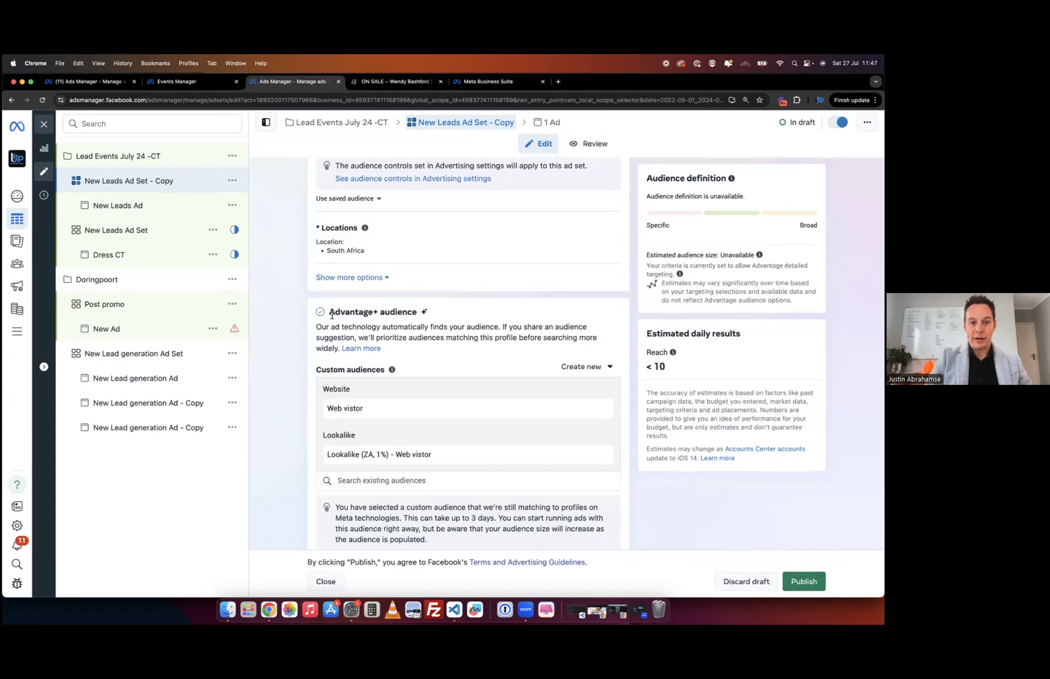
scroll(368, 387, down, 3)
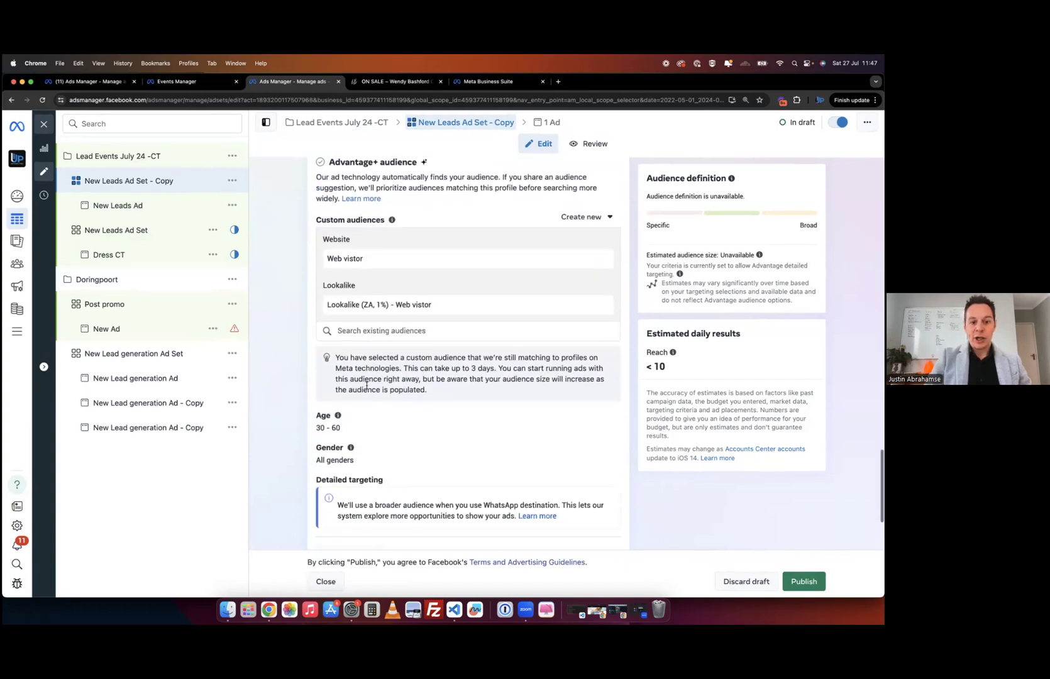
scroll(385, 436, down, 3)
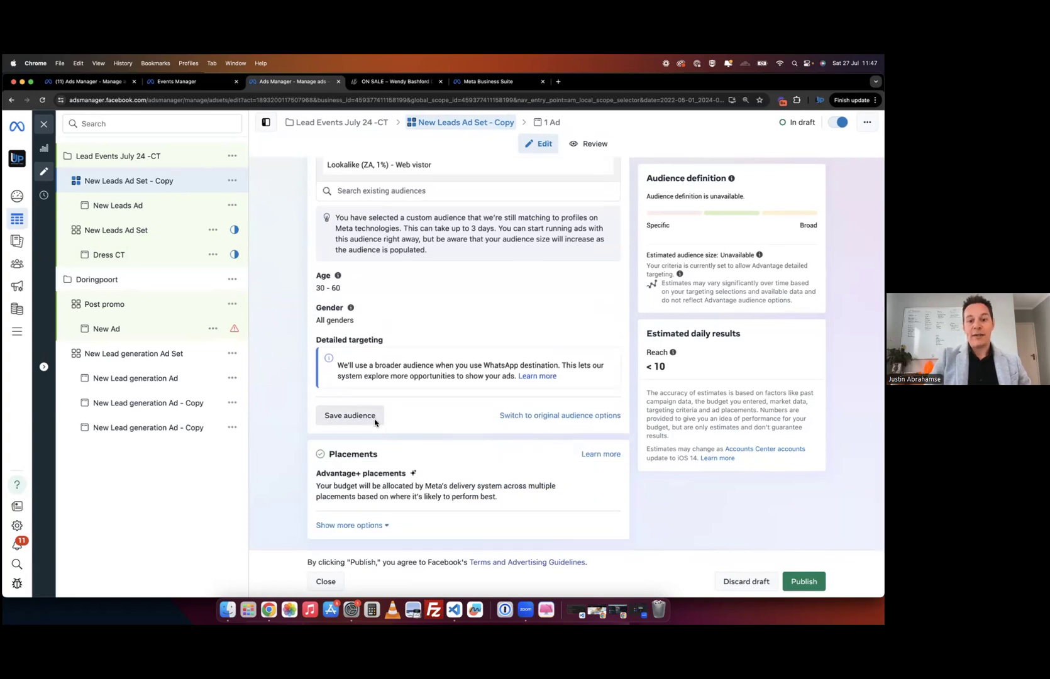
scroll(289, 384, up, 4)
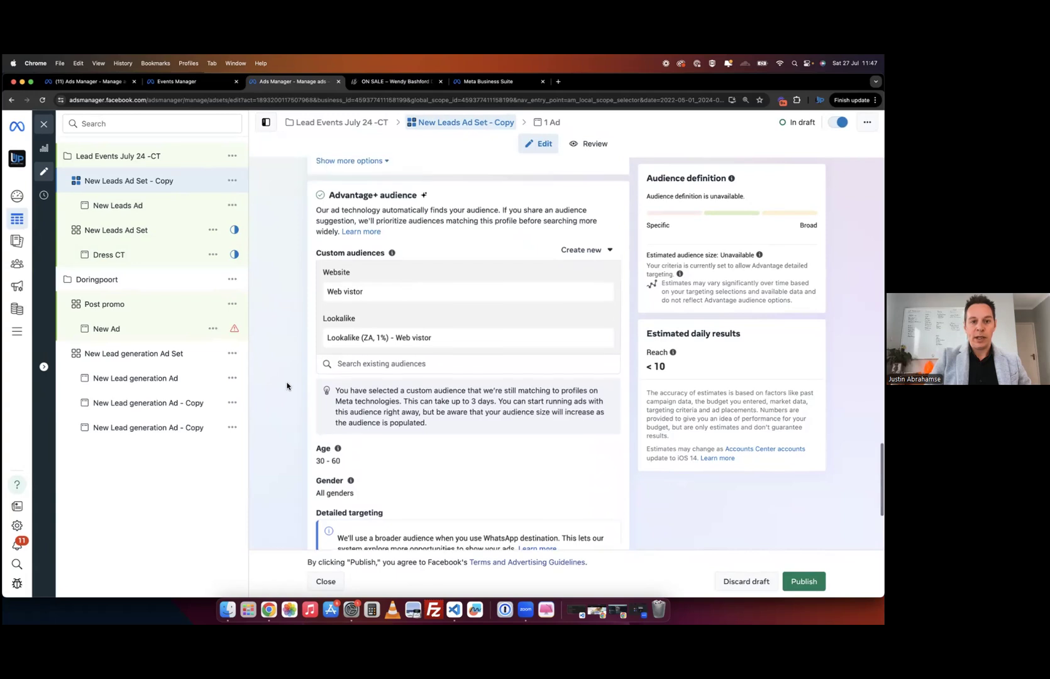
scroll(370, 336, down, 3)
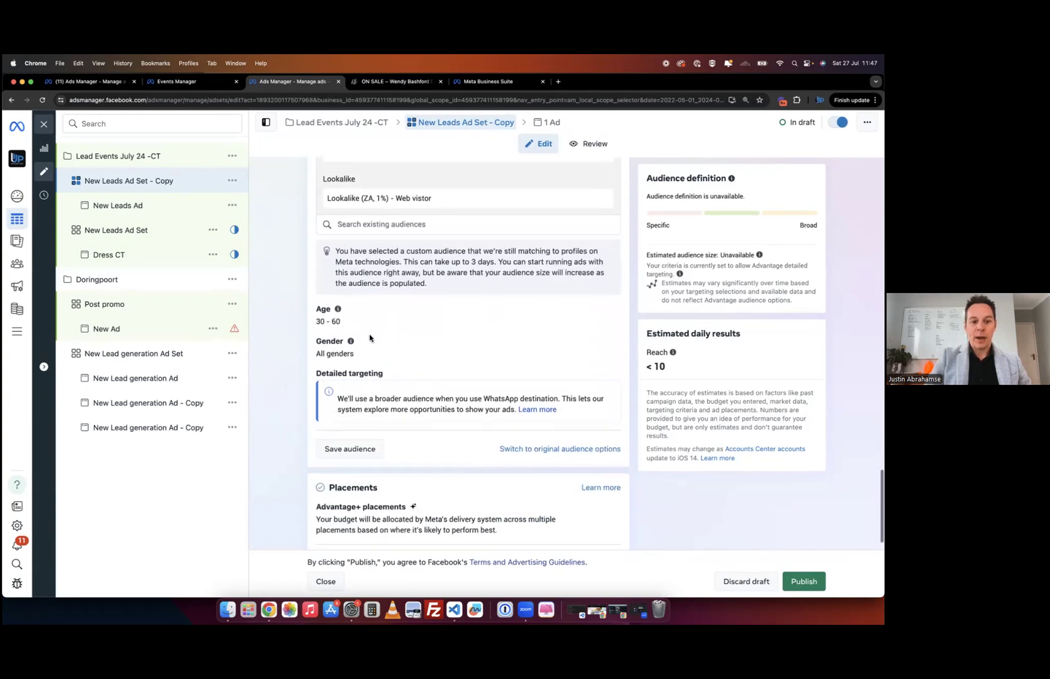
click(348, 448)
click(589, 194)
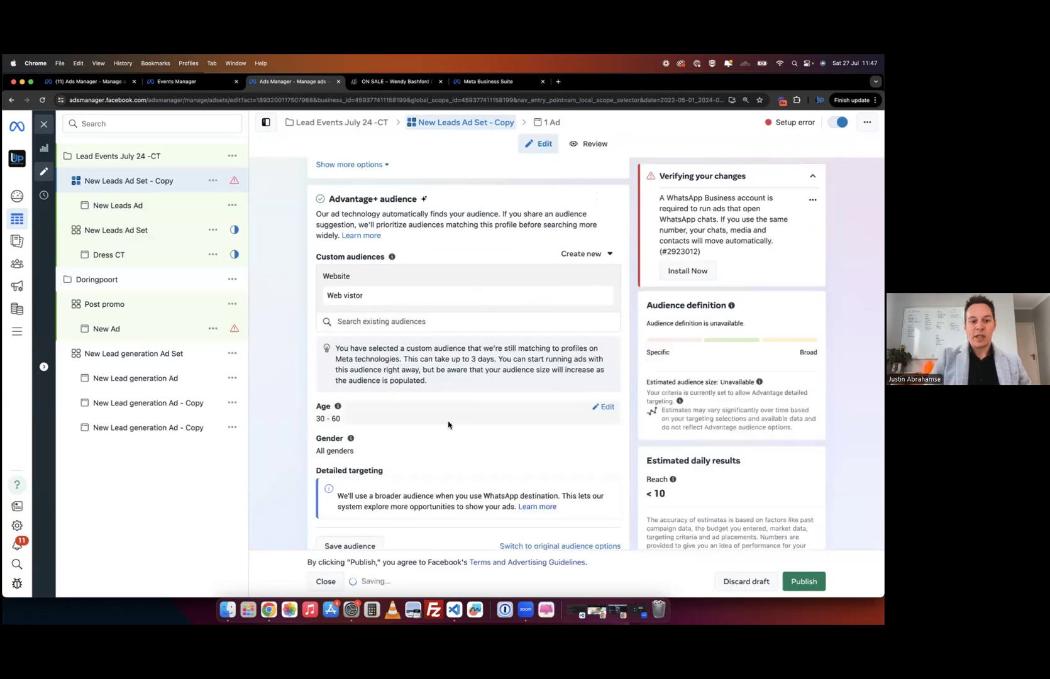
- Recheck the custom audiences, now only Web vistor, and open Save audience again
scroll(429, 321, up, 3)
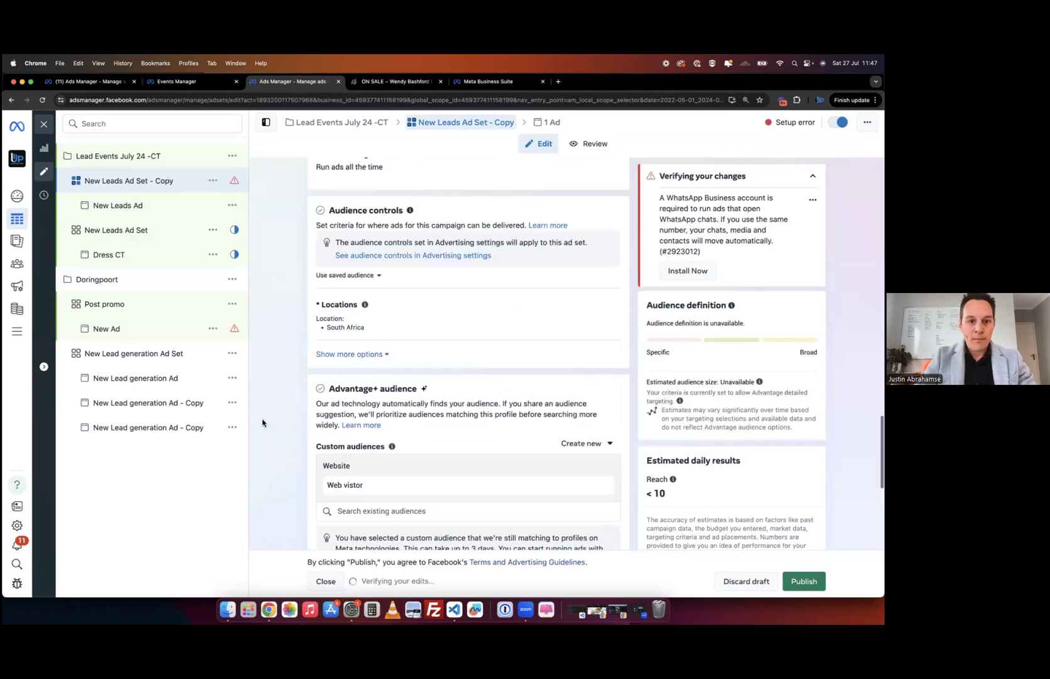
scroll(429, 321, up, 6)
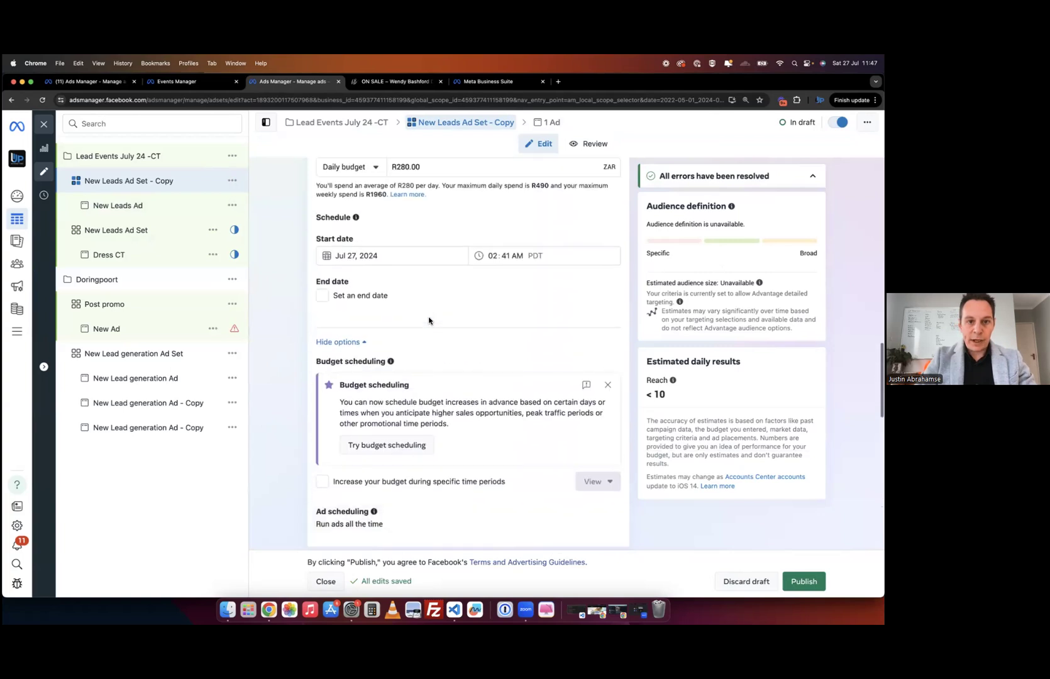
scroll(429, 321, down, 6)
scroll(429, 321, down, 5)
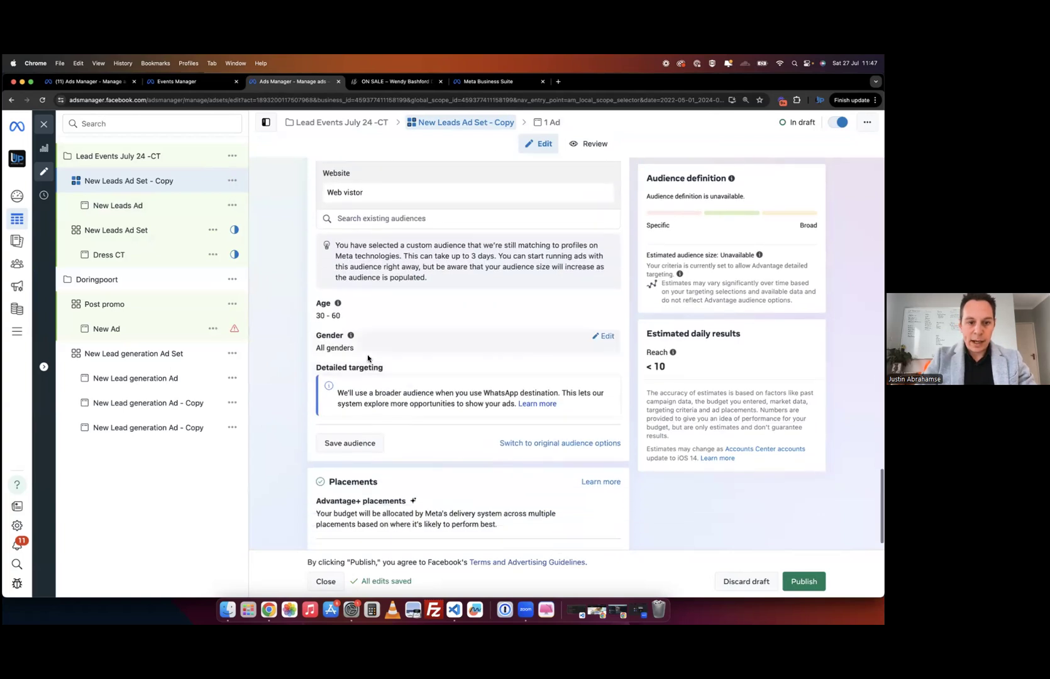
scroll(377, 479, down, 1)
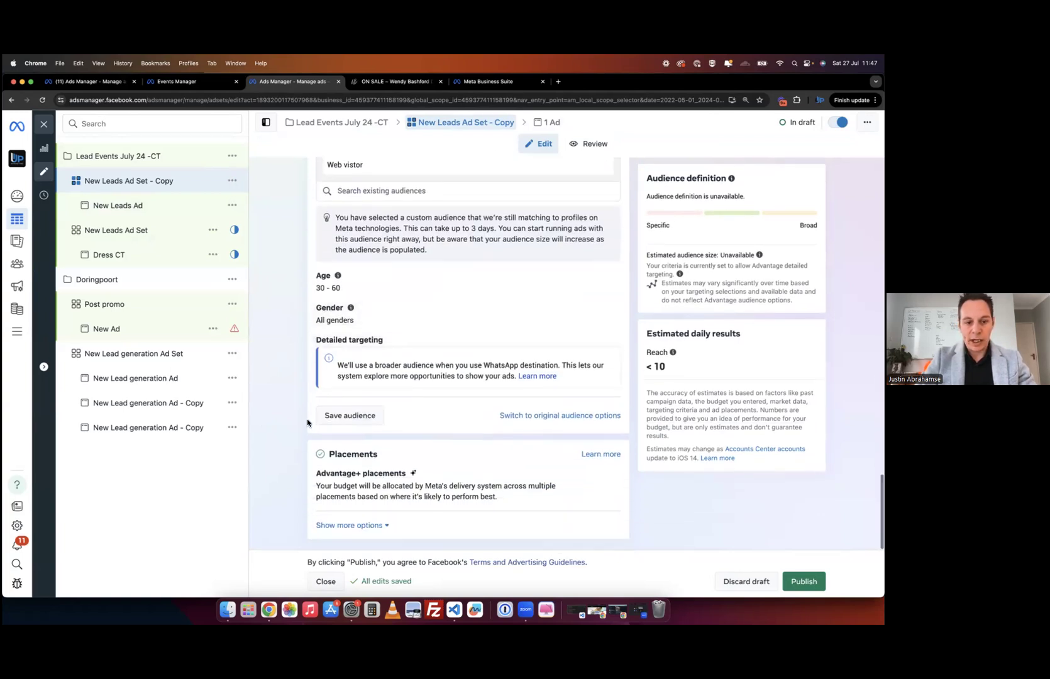
click(338, 417)
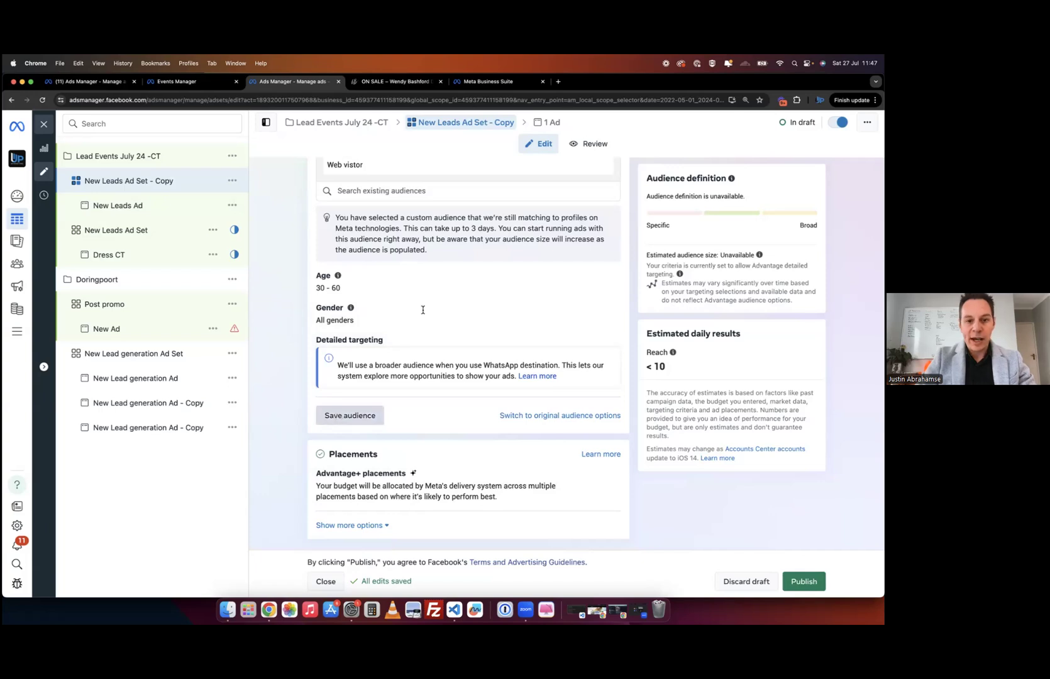
click(340, 224)
key(super+a)
key(BackSpace)
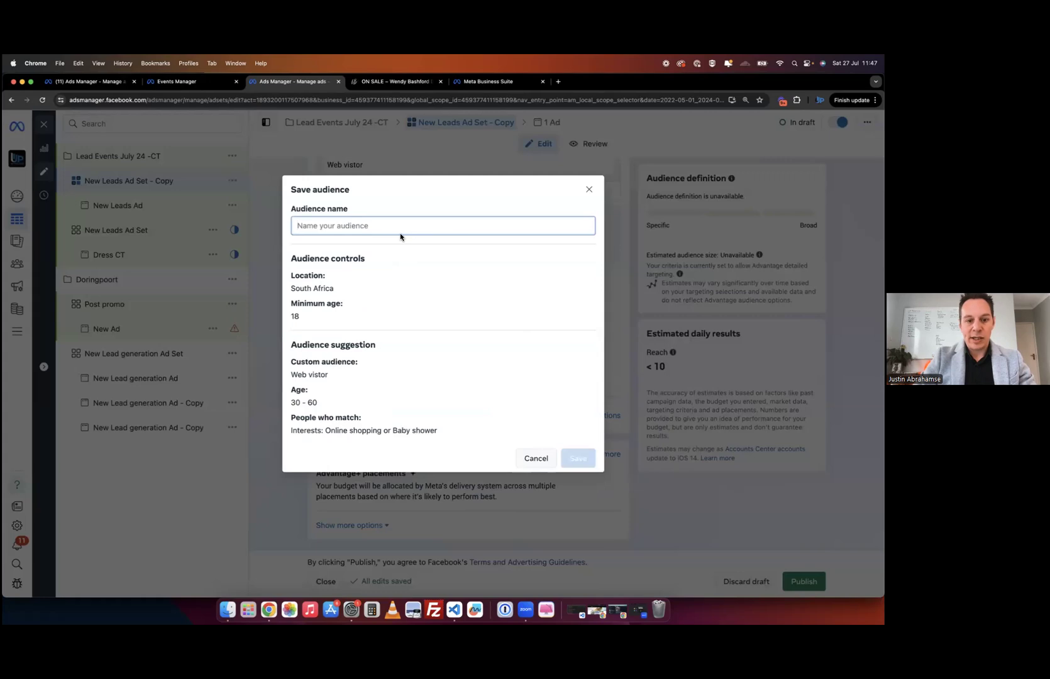
click(347, 432)
drag(347, 432, 443, 431)
click(444, 430)
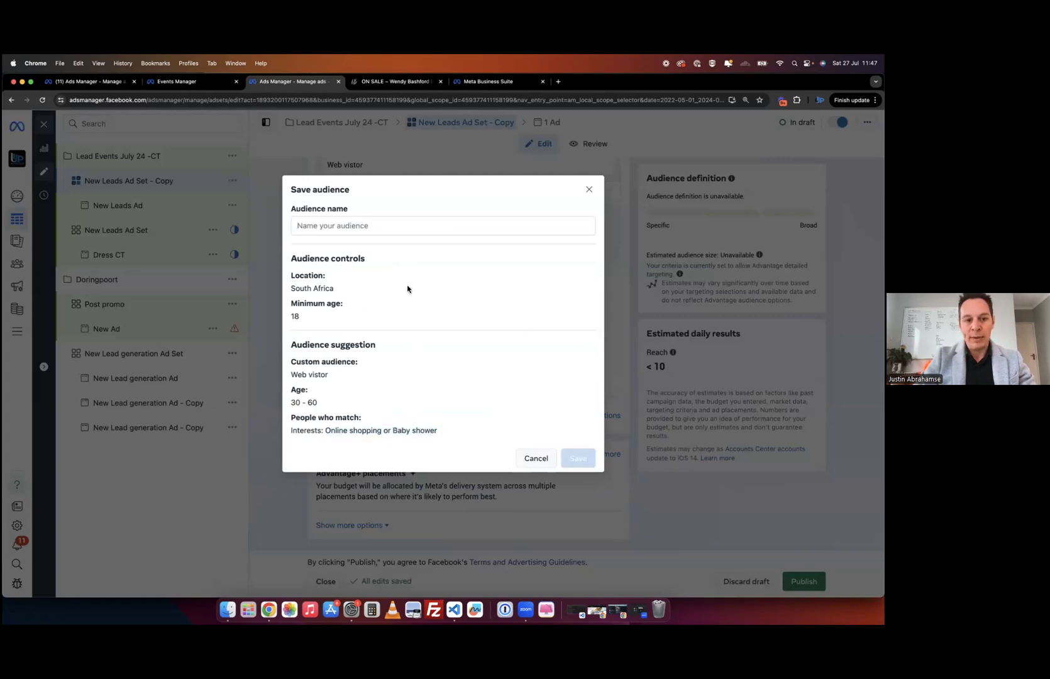
click(363, 229)
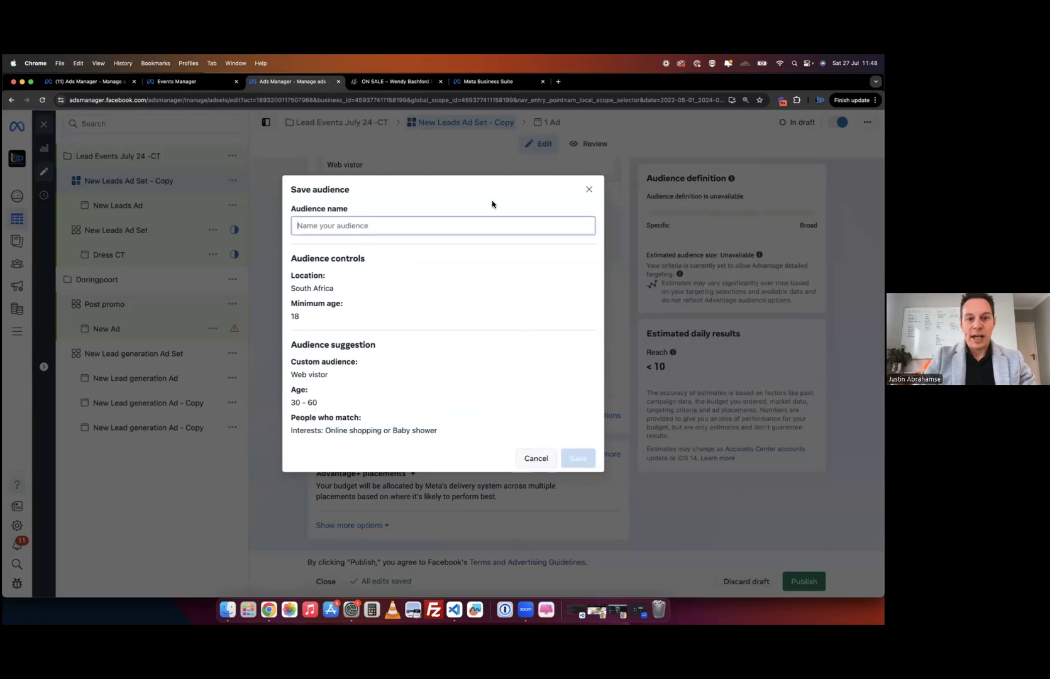
click(591, 196)
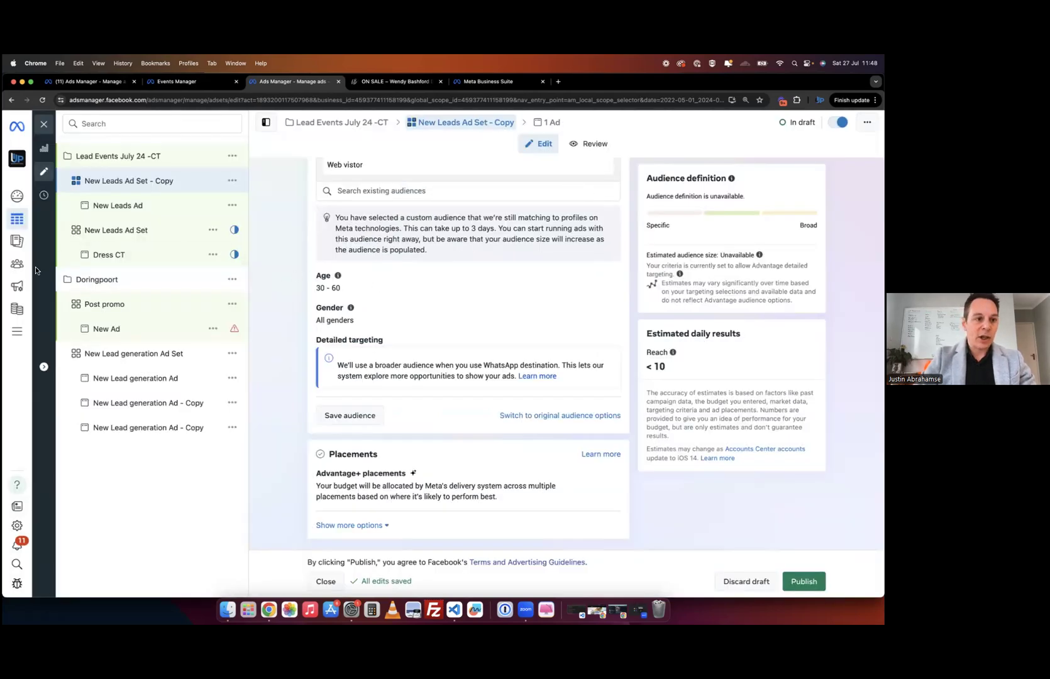
mouse_move(19, 269)
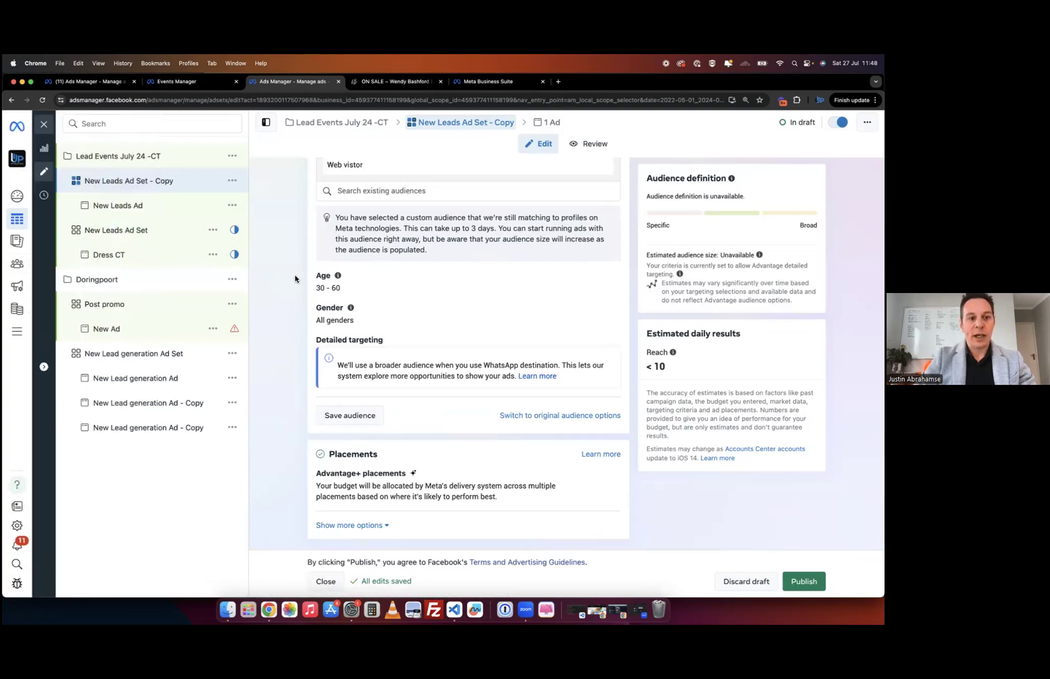
click(233, 182)
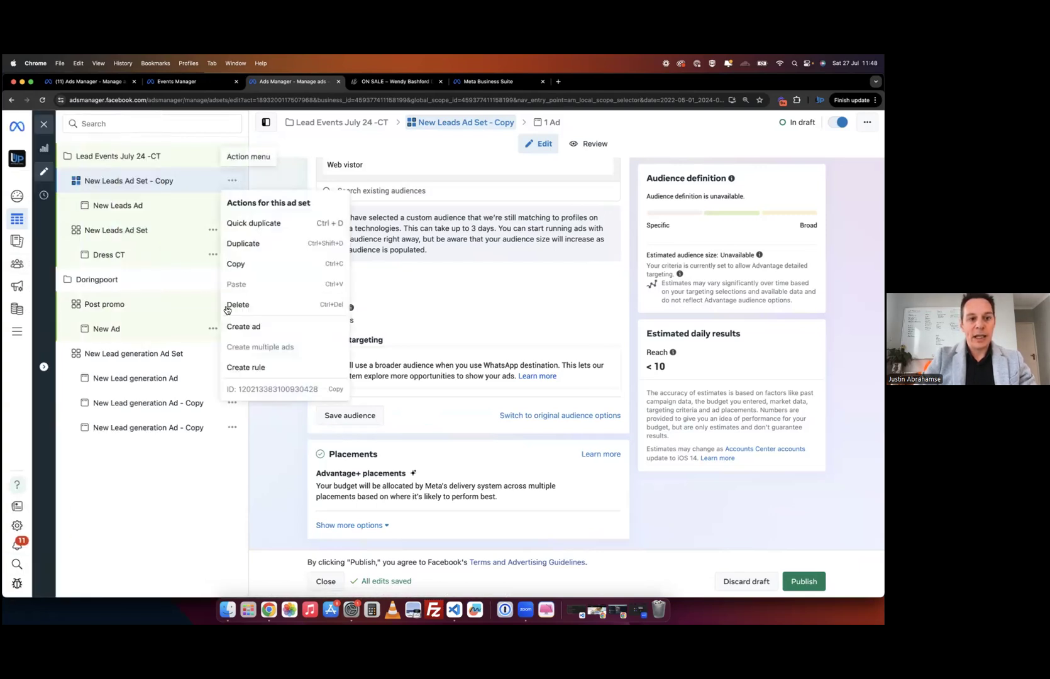
scroll(363, 395, up, 4)
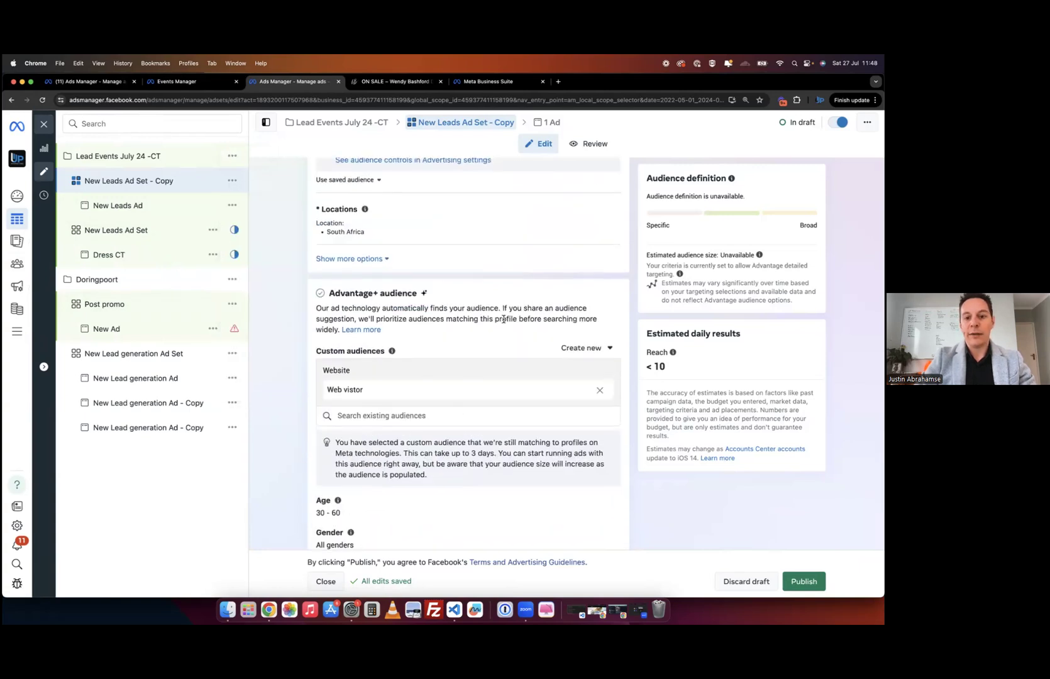
click(580, 352)
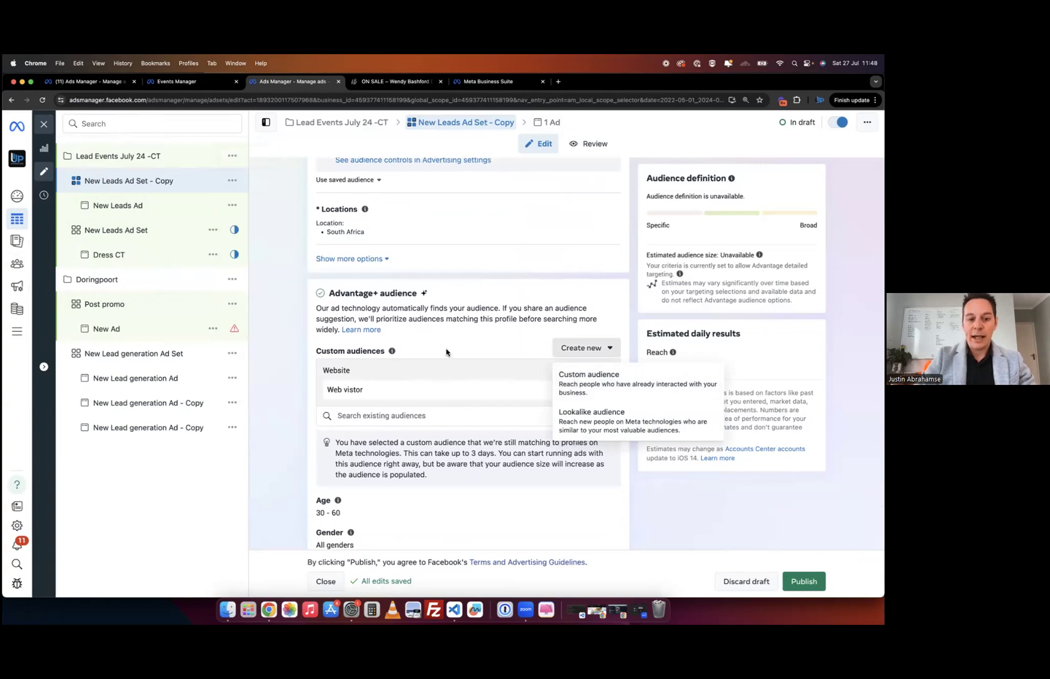
scroll(446, 351, down, 3)
click(444, 265)
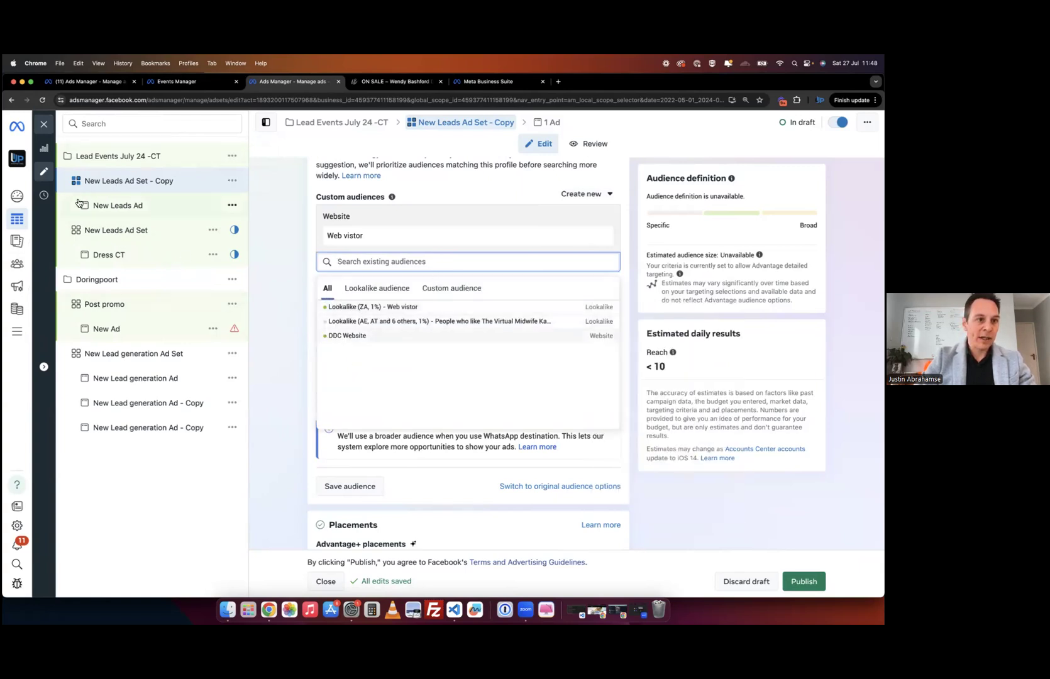
click(453, 288)
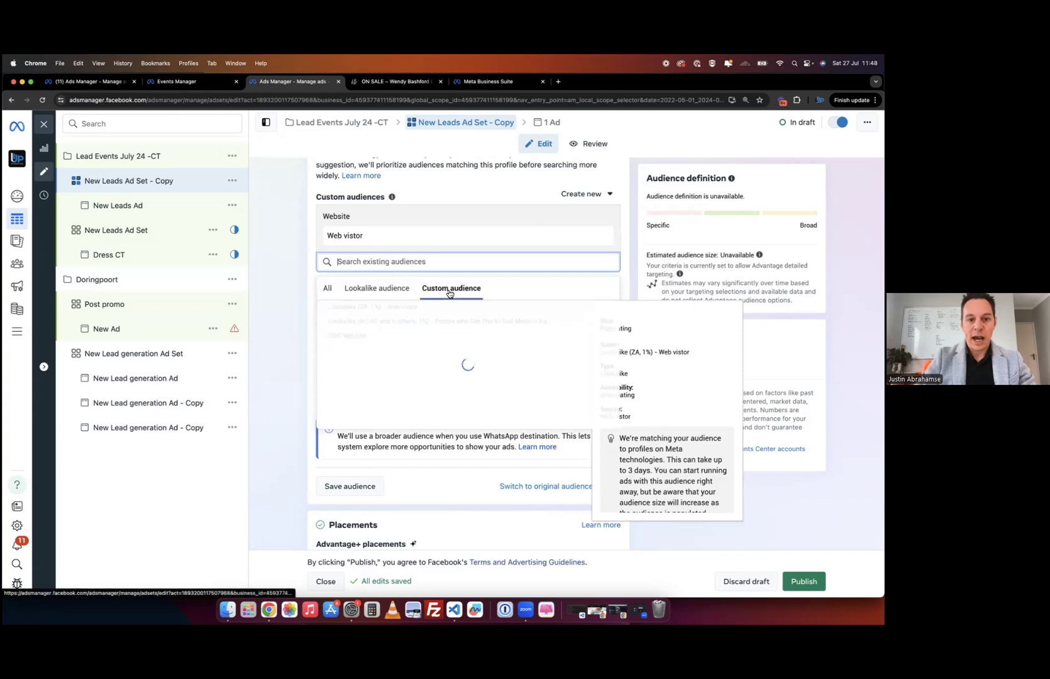
click(393, 290)
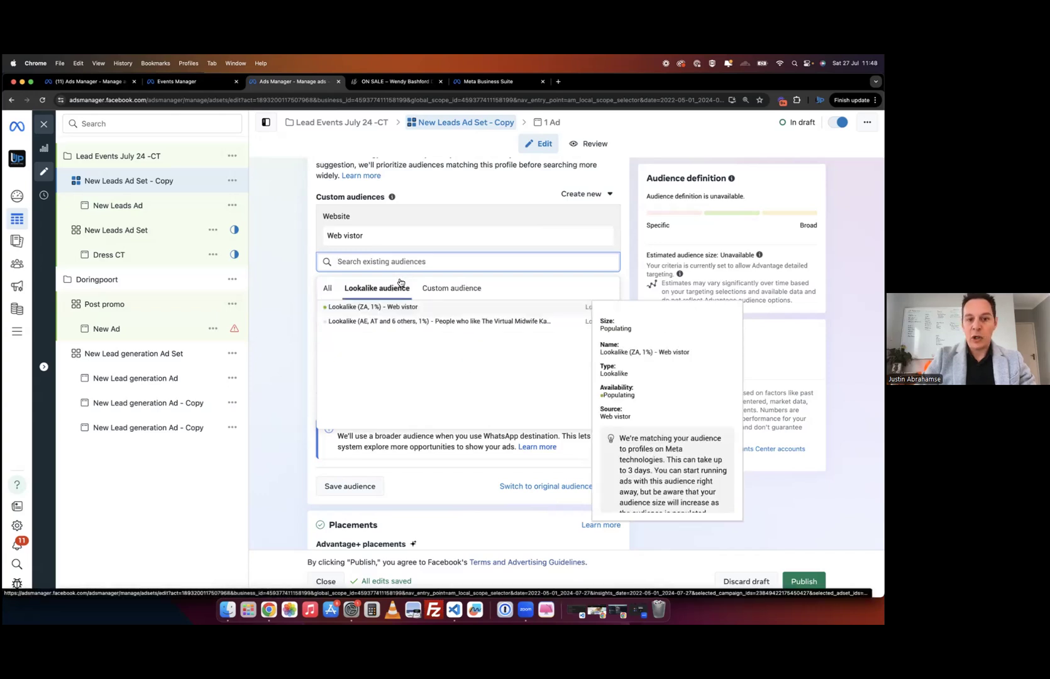
click(324, 293)
click(285, 331)
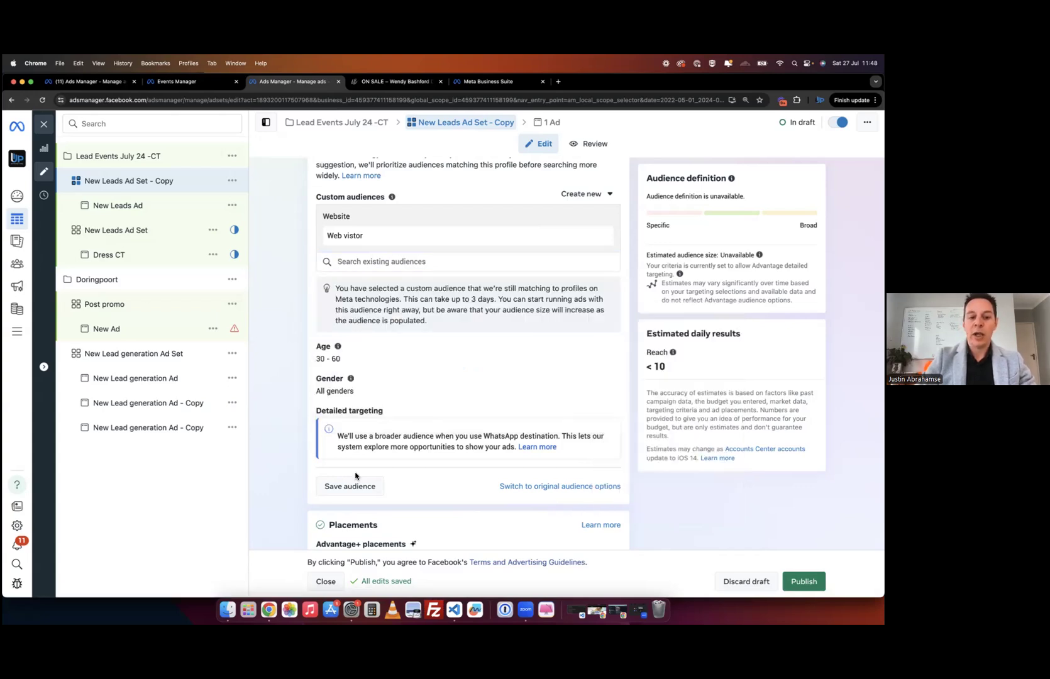
scroll(429, 412, up, 1)
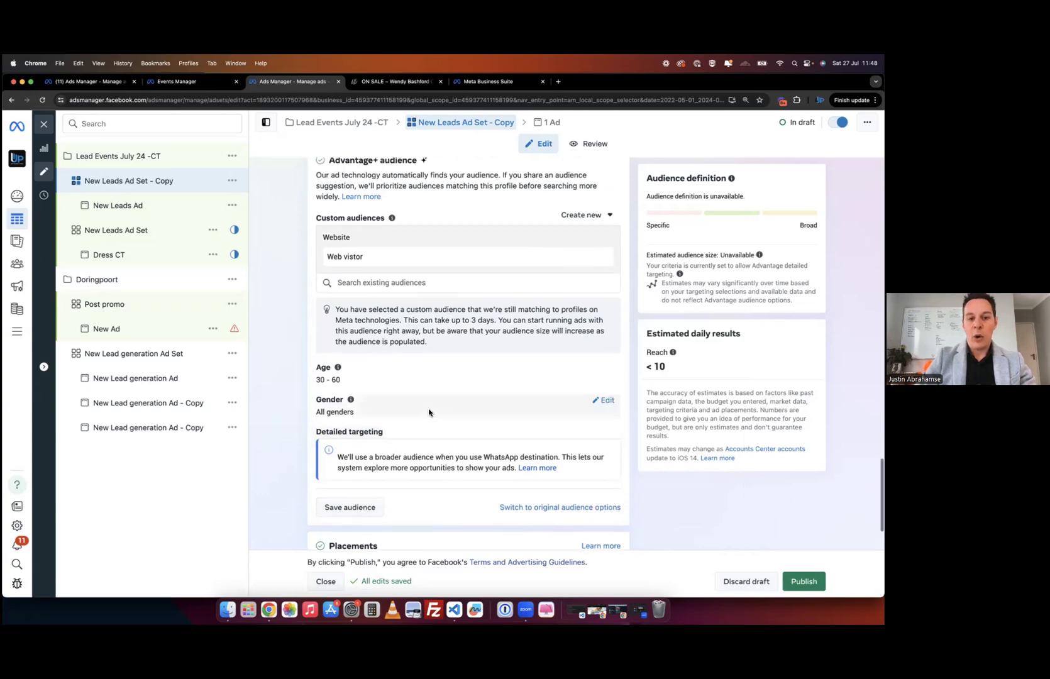
scroll(428, 413, up, 2)
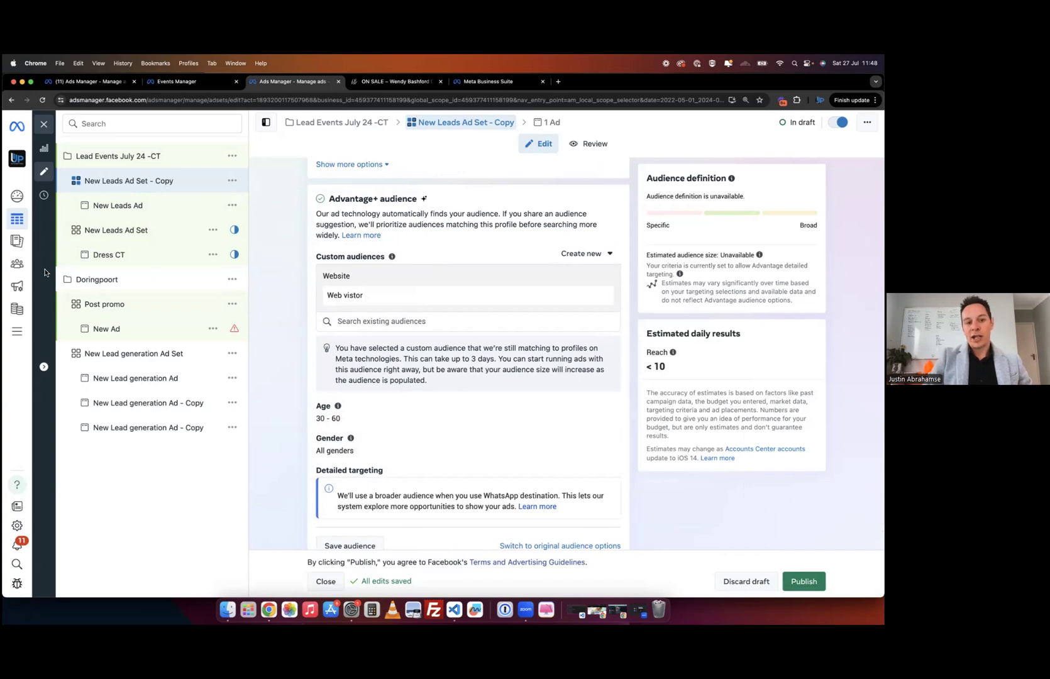
mouse_move(33, 269)
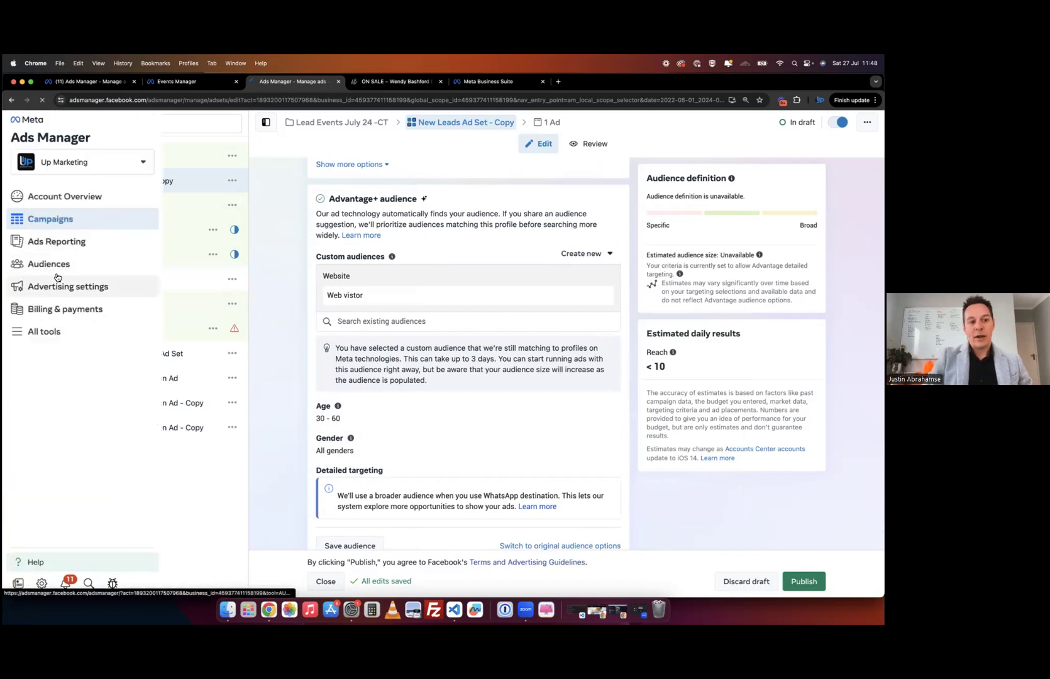
- Go to the Audiences list and check the Lookalike (ZA, 1%) - Web vistor entry's Populating status
click(38, 268)
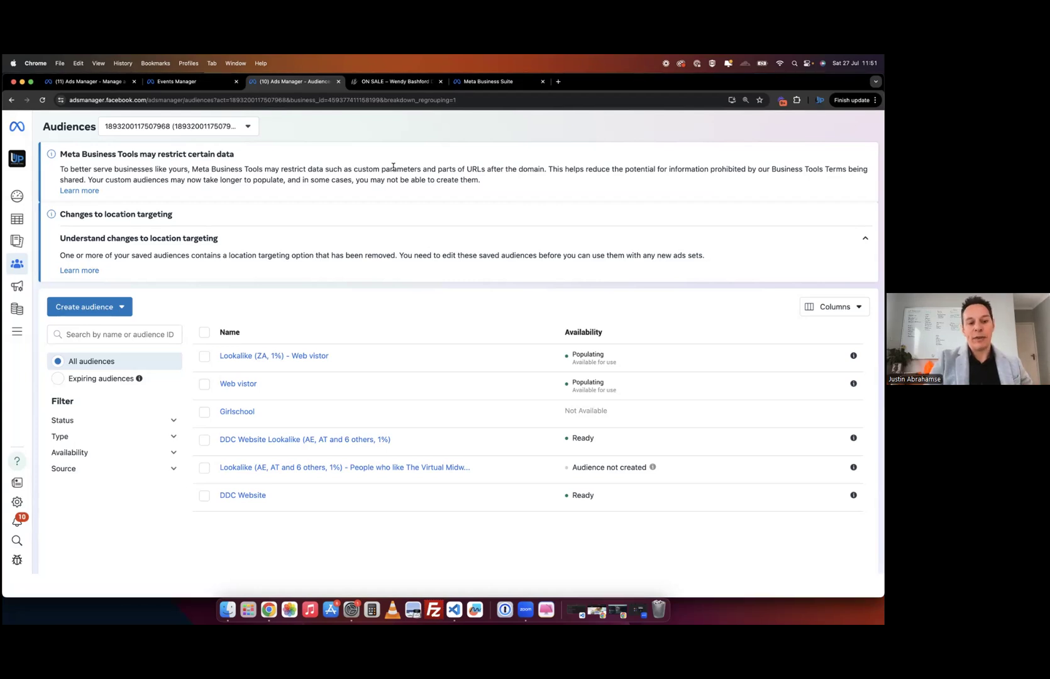
mouse_move(257, 356)
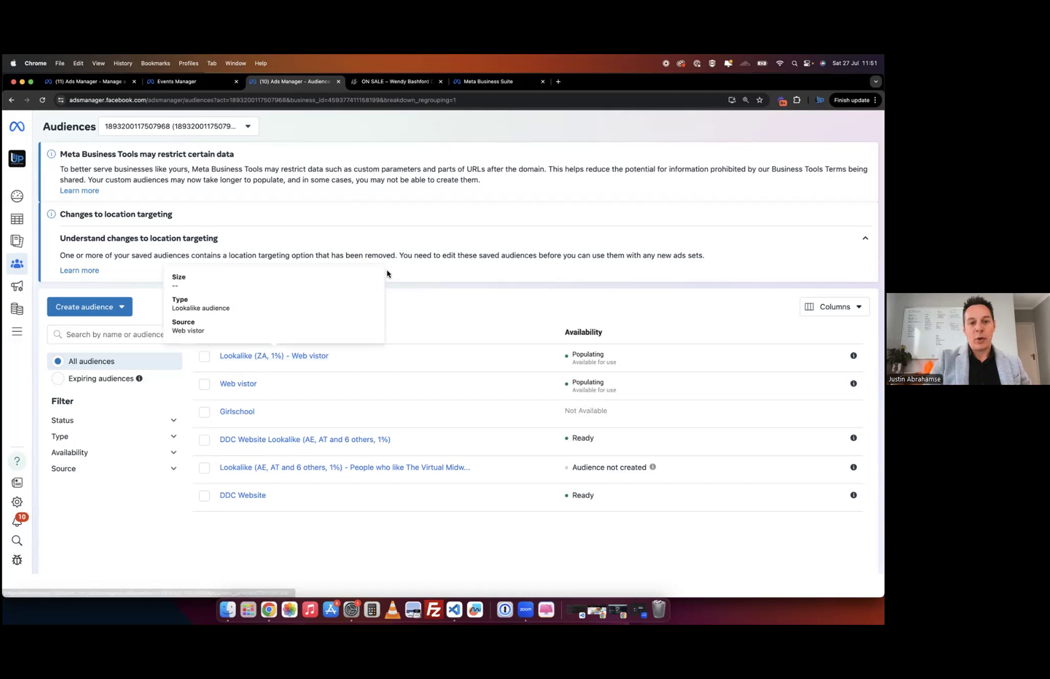